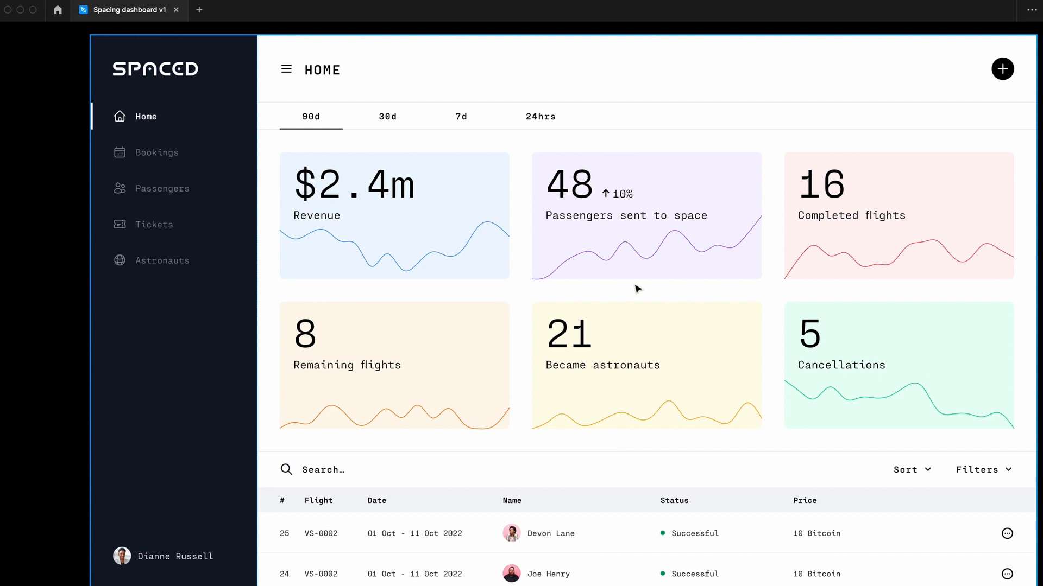
scroll(635, 285, right, 20)
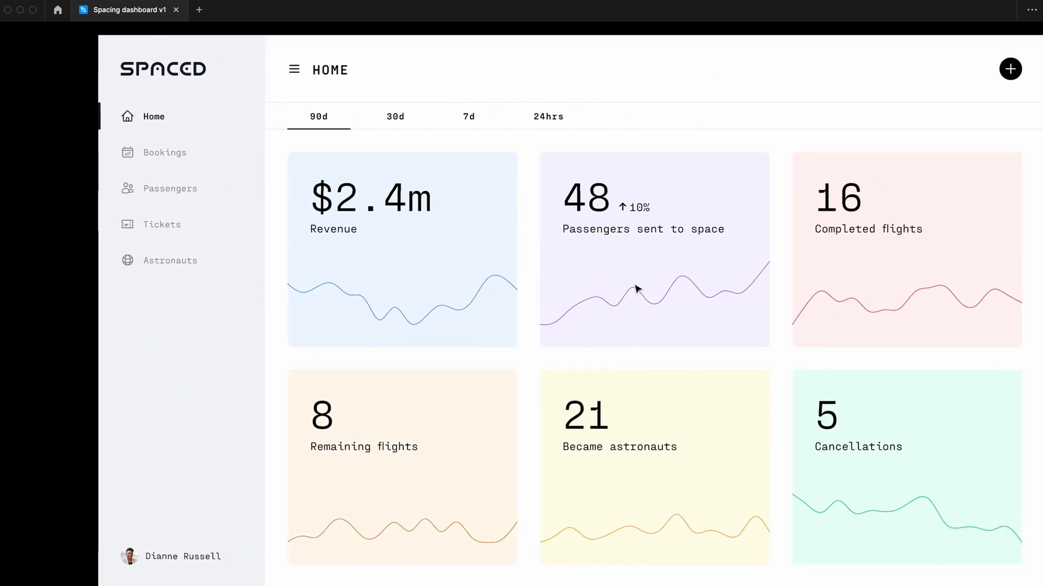
scroll(638, 288, right, 3)
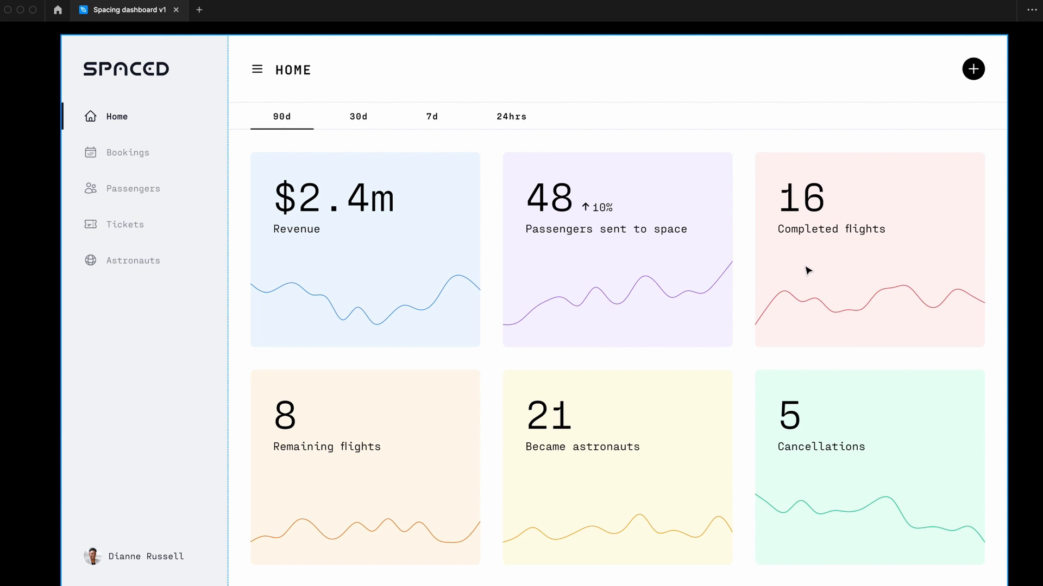
scroll(807, 271, right, 15)
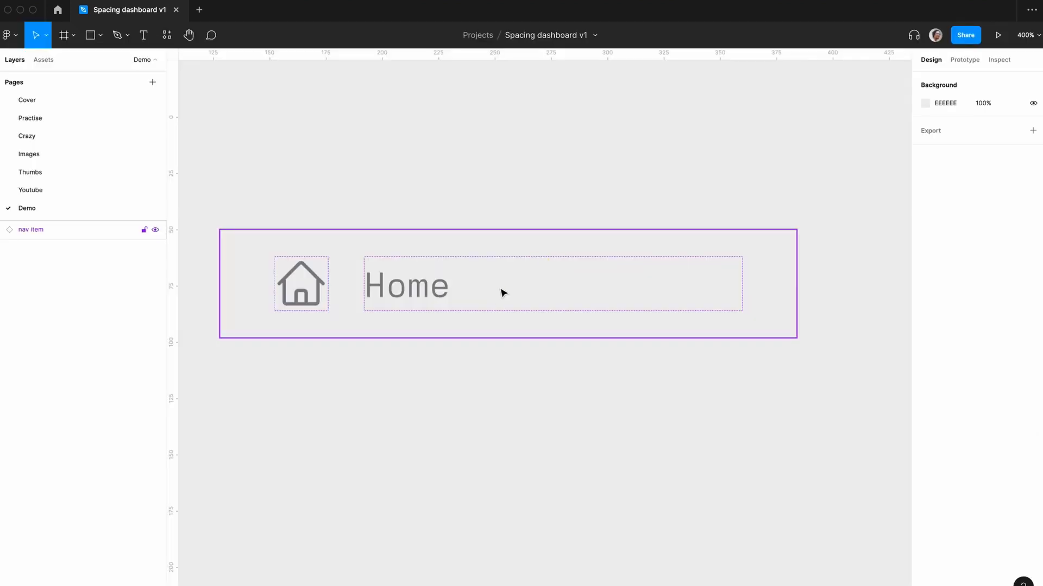
- Cycle the Home nav item instance through its active border and active background variants and back to Default
click(500, 291)
click(996, 243)
click(1003, 255)
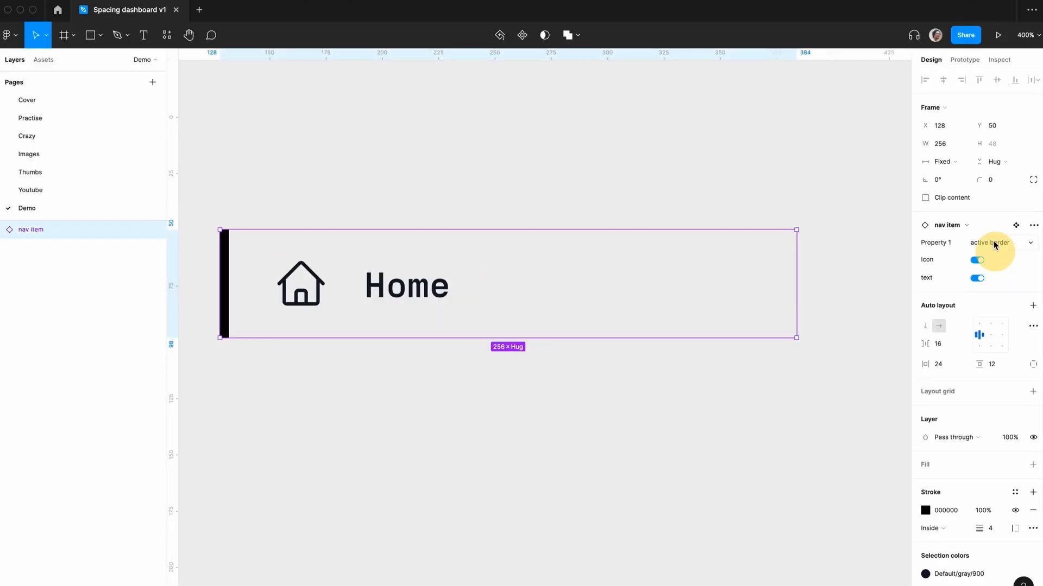
click(996, 242)
click(995, 254)
click(994, 243)
click(994, 230)
click(994, 244)
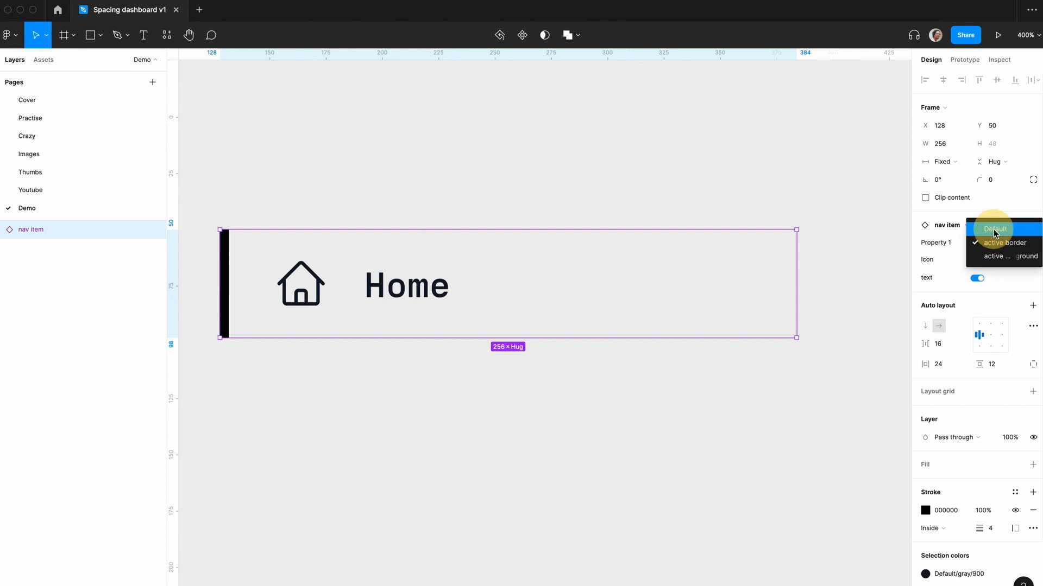
click(994, 229)
- Toggle the nav item's Icon property off and back on, and deselect the item
click(975, 260)
click(976, 261)
click(862, 247)
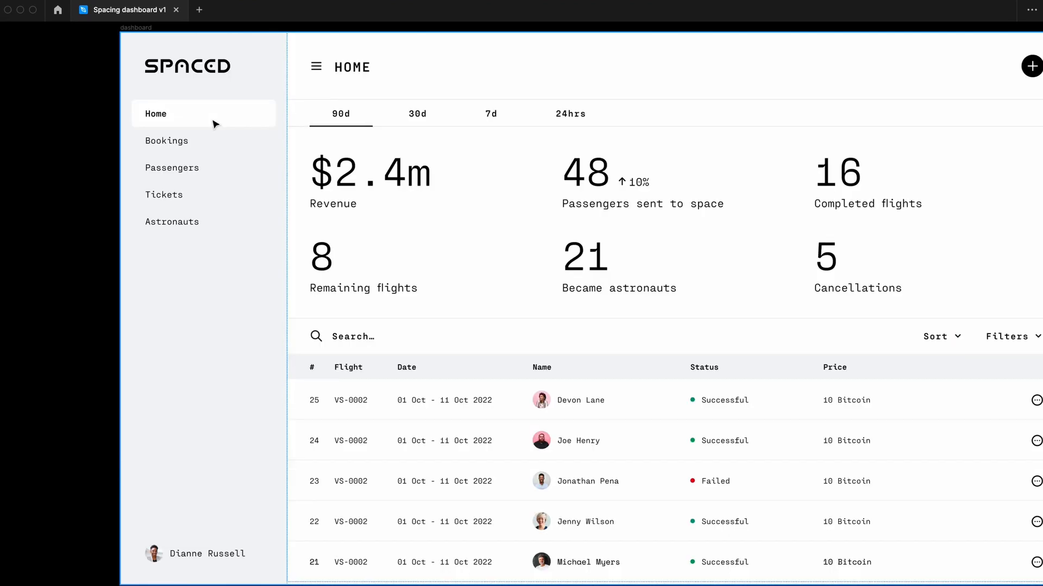
- Copy the highlighted Home item from the first dashboard's sidebar
click(215, 124)
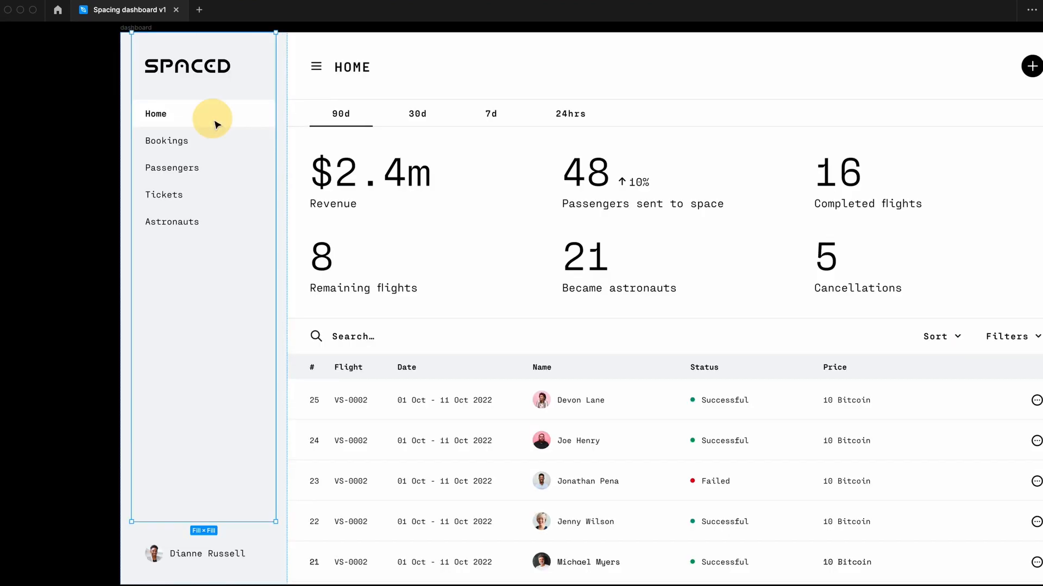
click(215, 124)
click(215, 125)
key(ctrl+c)
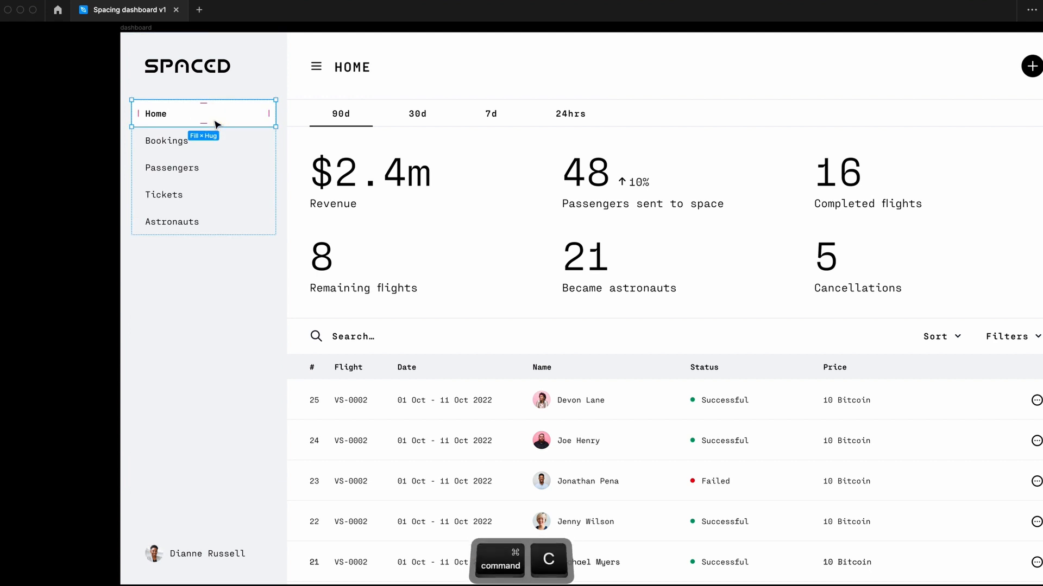
- Paste the copied Home item and move it onto the empty canvas below the first dashboard
scroll(384, 408, down, 5)
click(374, 493)
scroll(380, 497, down, 3)
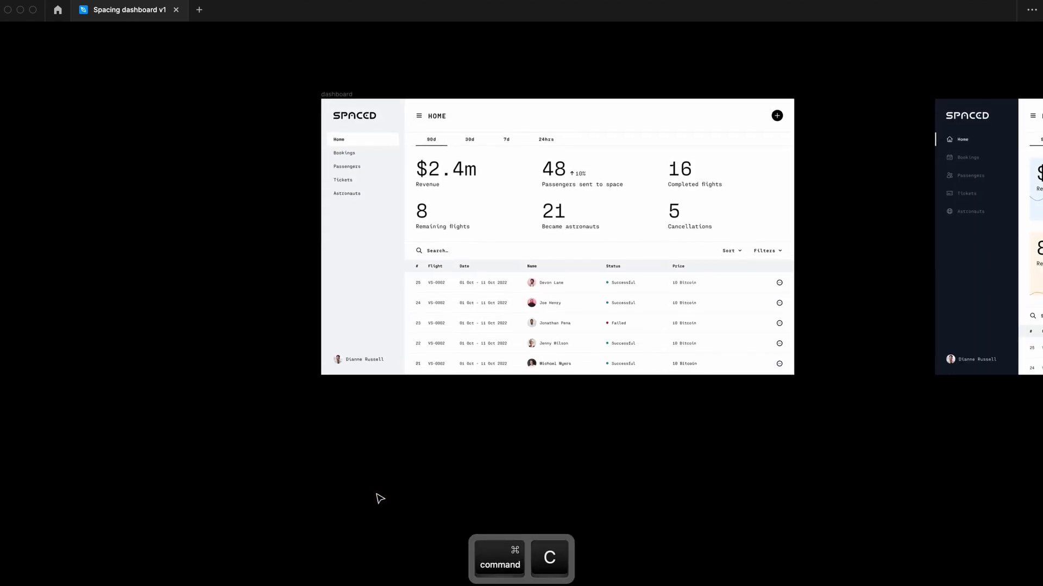
click(373, 482)
key(ctrl+v)
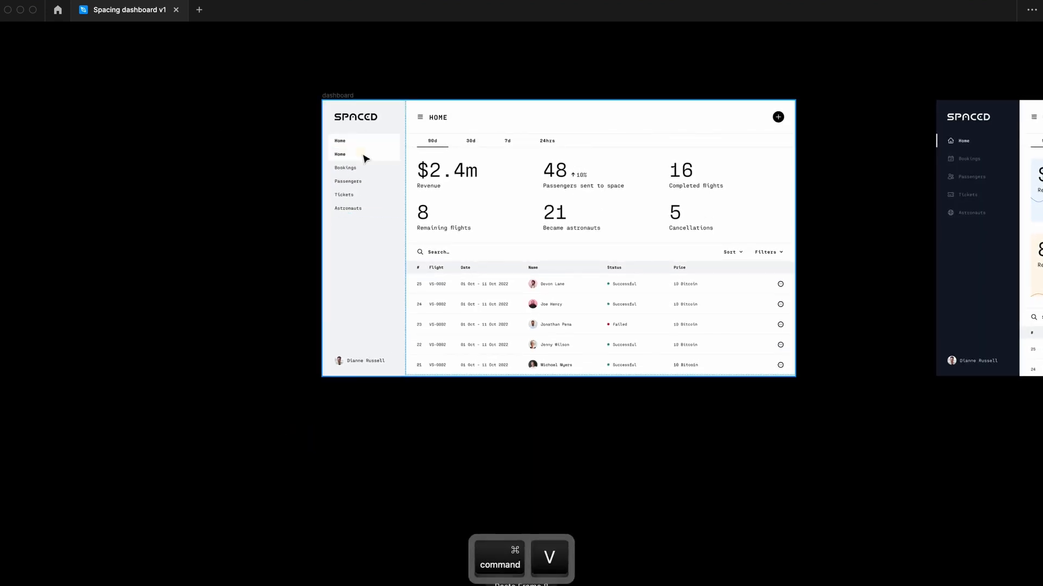
click(363, 158)
click(363, 157)
click(356, 158)
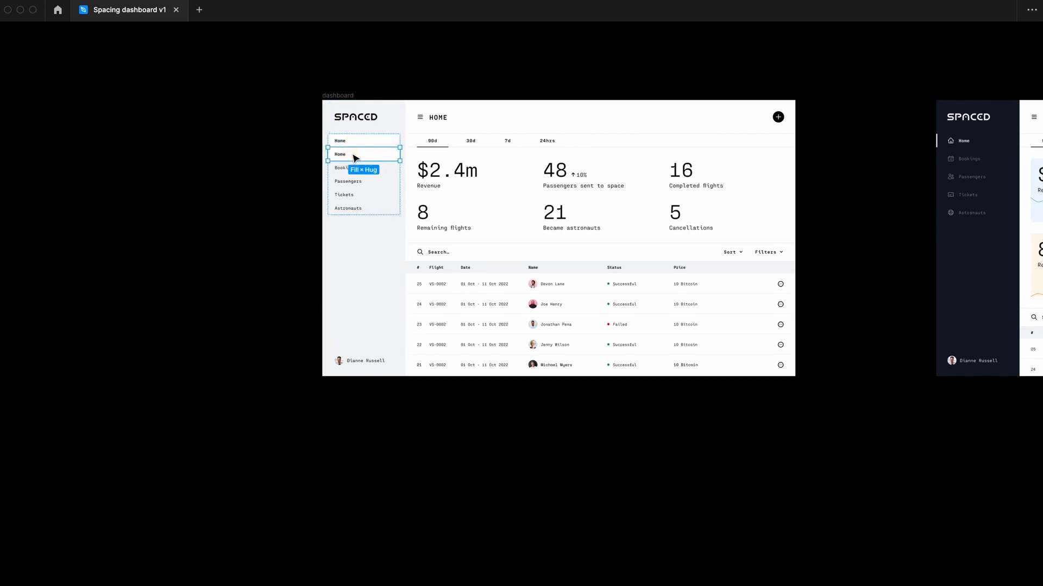
drag(356, 158, 356, 438)
click(519, 460)
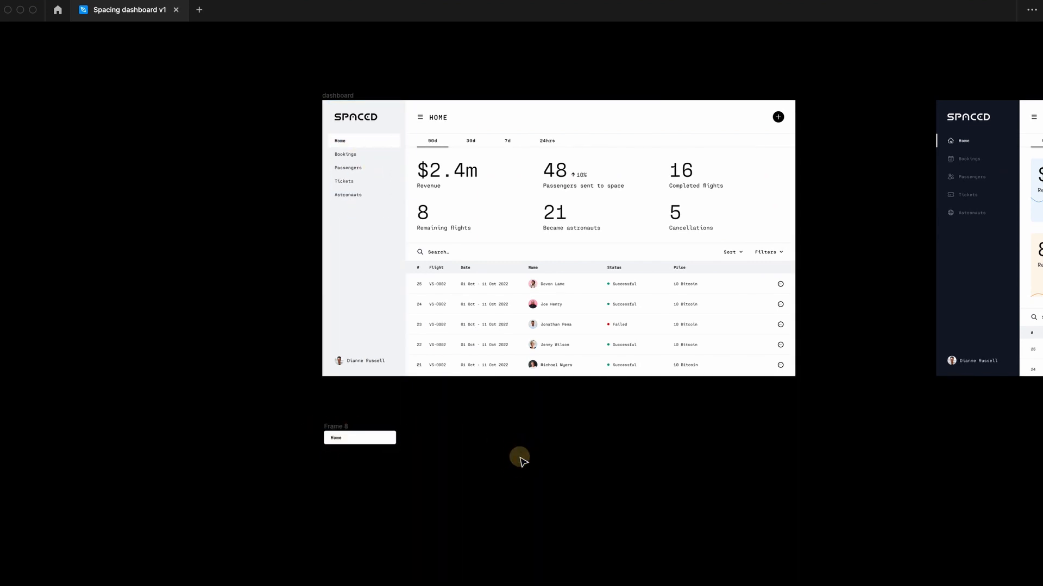
- Show the hidden editor interface
key(super+slash)
key(super+slash)
key(super+period)
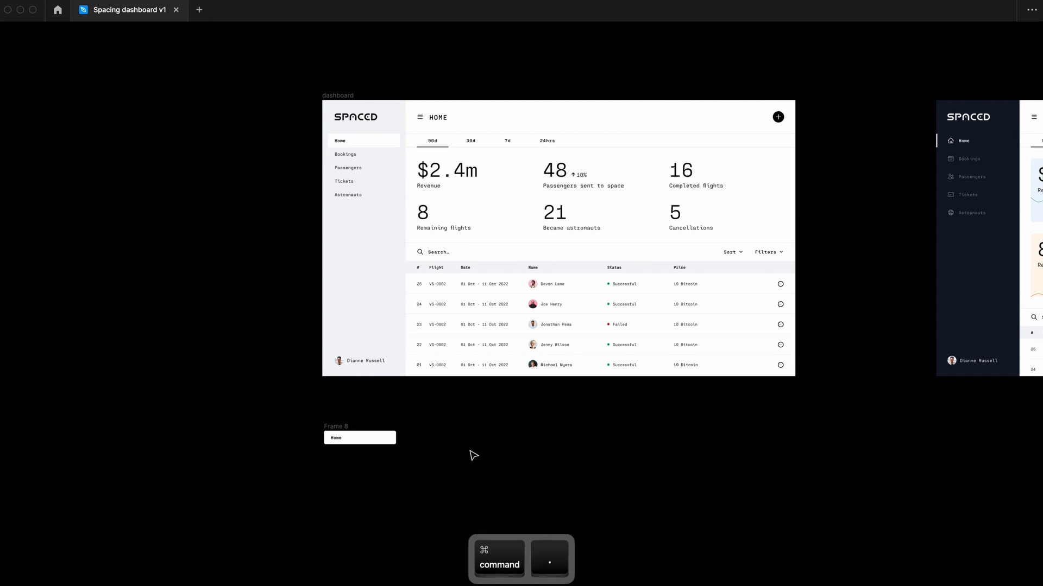
key(super+period)
- Rename the pasted Home frame as nav item
key(plus)
scroll(466, 455, down, 4)
scroll(465, 455, left, 4)
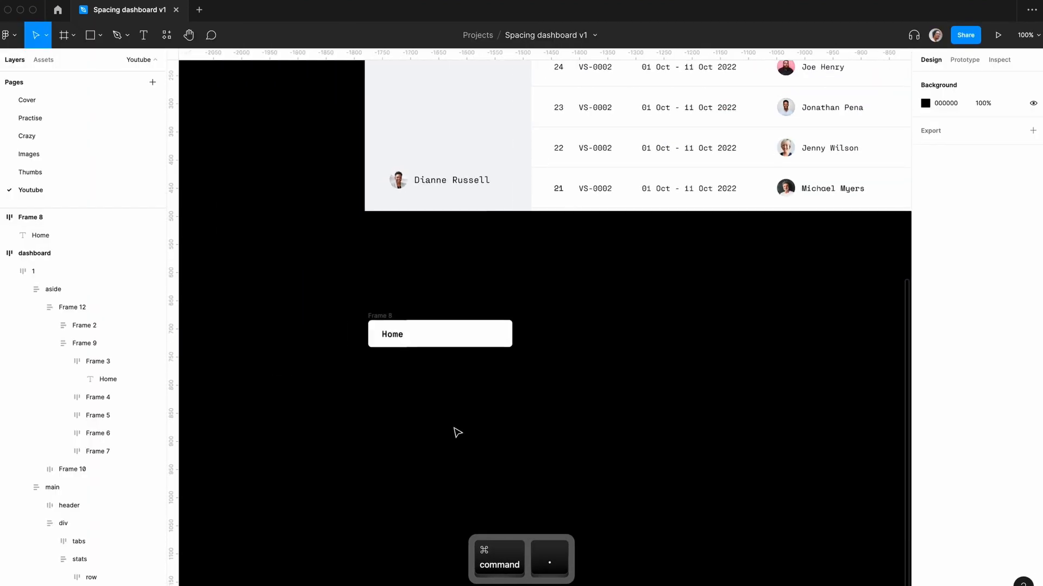
click(373, 316)
double_click(37, 221)
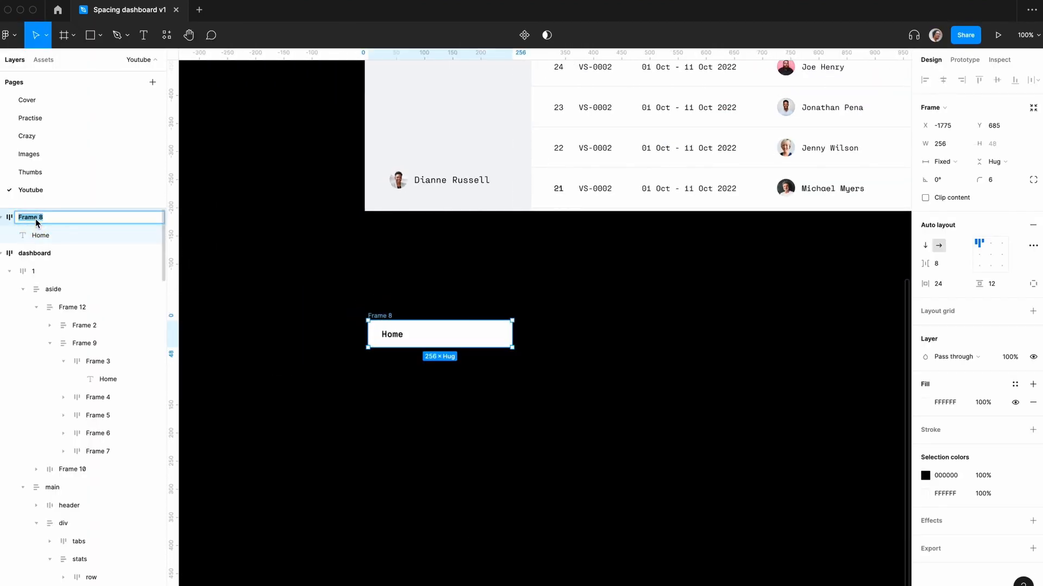
text(nav item)
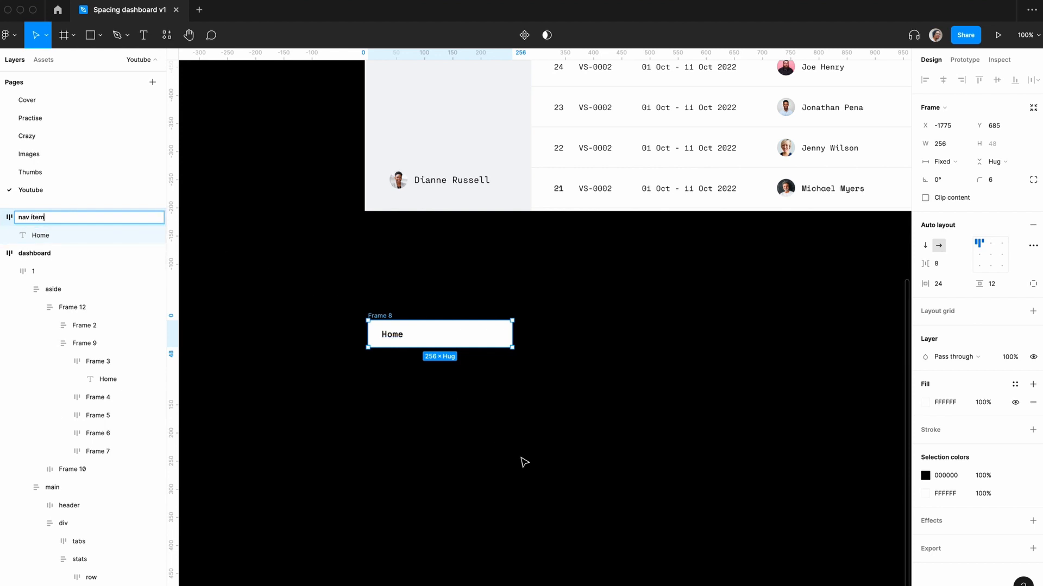
click(536, 456)
- Copy the home icon frame from the dark sidebar of the second dashboard
scroll(540, 463, up, 2)
scroll(540, 464, right, 1)
scroll(541, 463, up, 7)
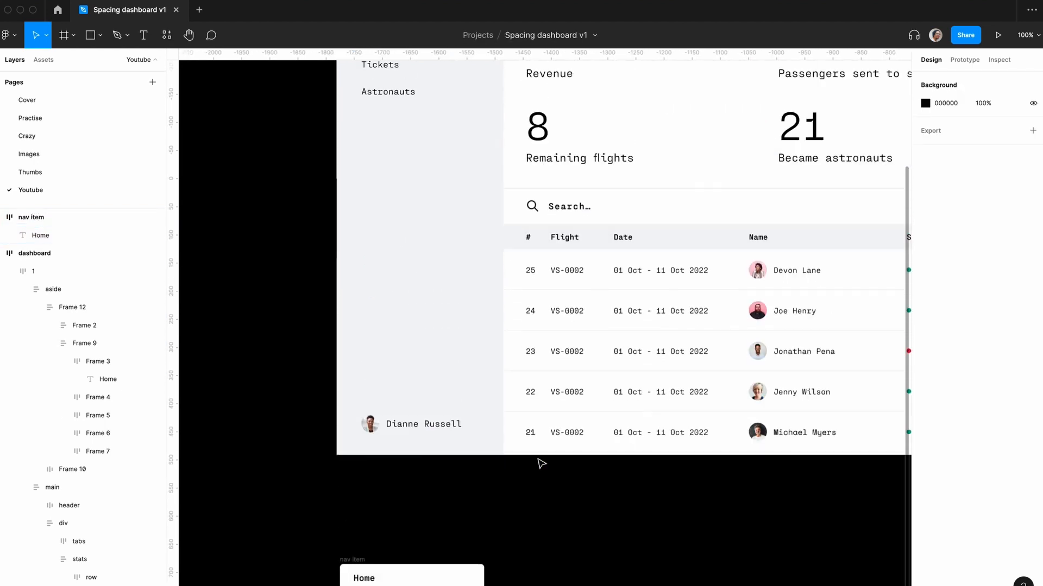
scroll(542, 463, right, 7)
scroll(539, 462, right, 10)
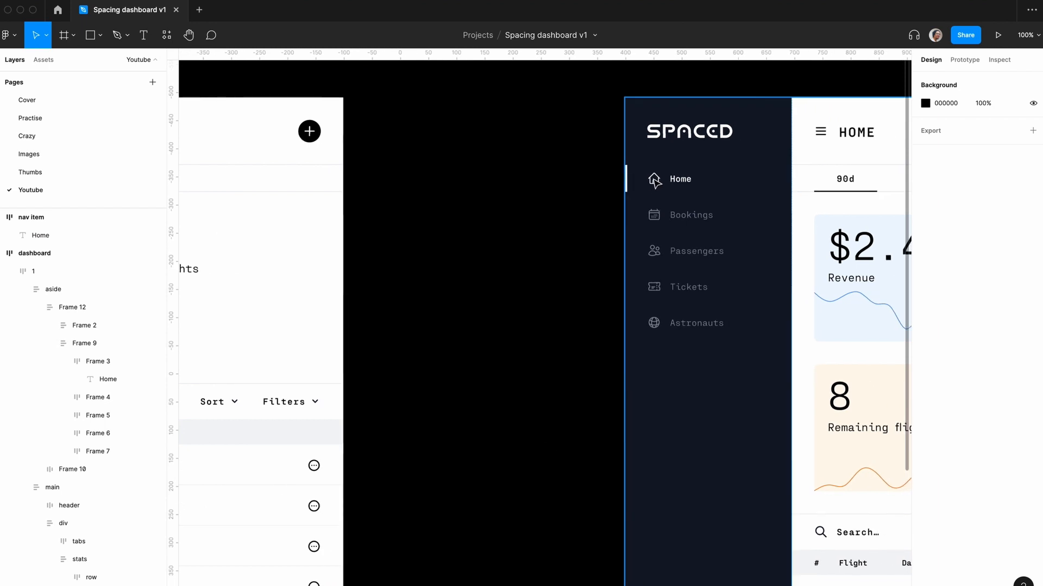
click(654, 181)
double_click(655, 181)
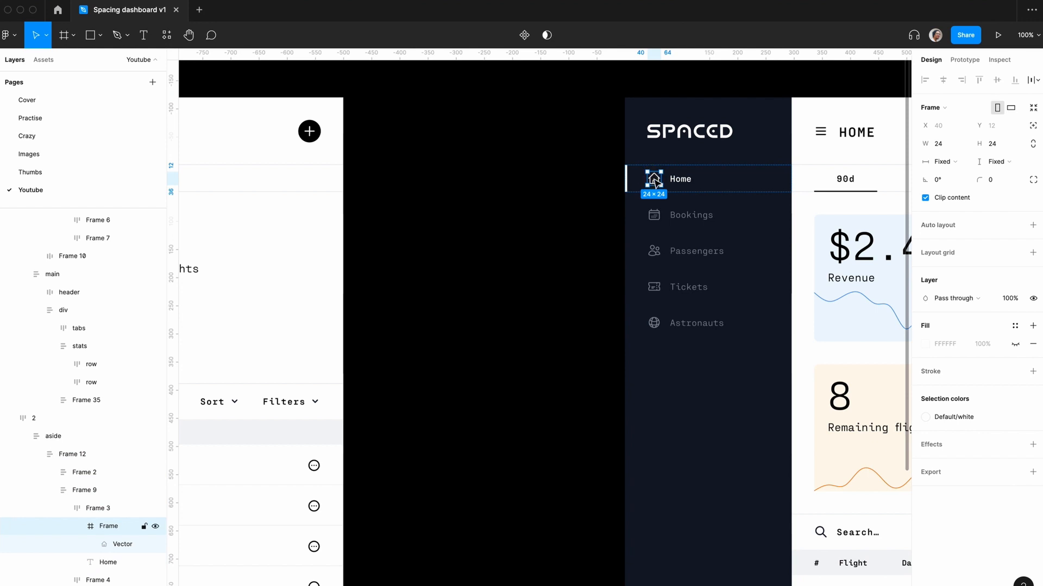
key(super+c)
- Paste the home icon onto the canvas just above the nav item frame, aligned with its left edge
scroll(525, 331, left, 10)
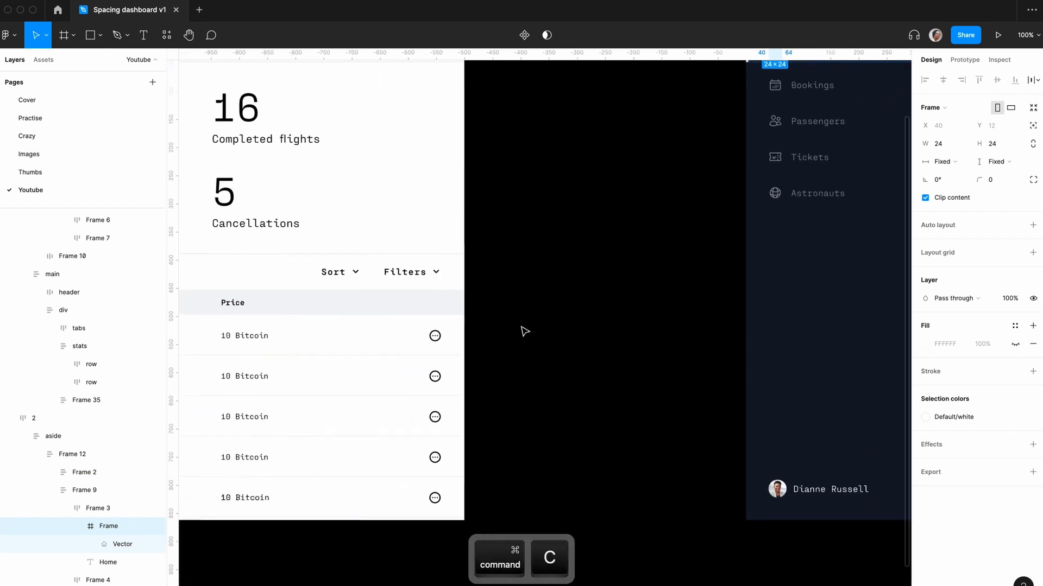
click(413, 470)
click(442, 243)
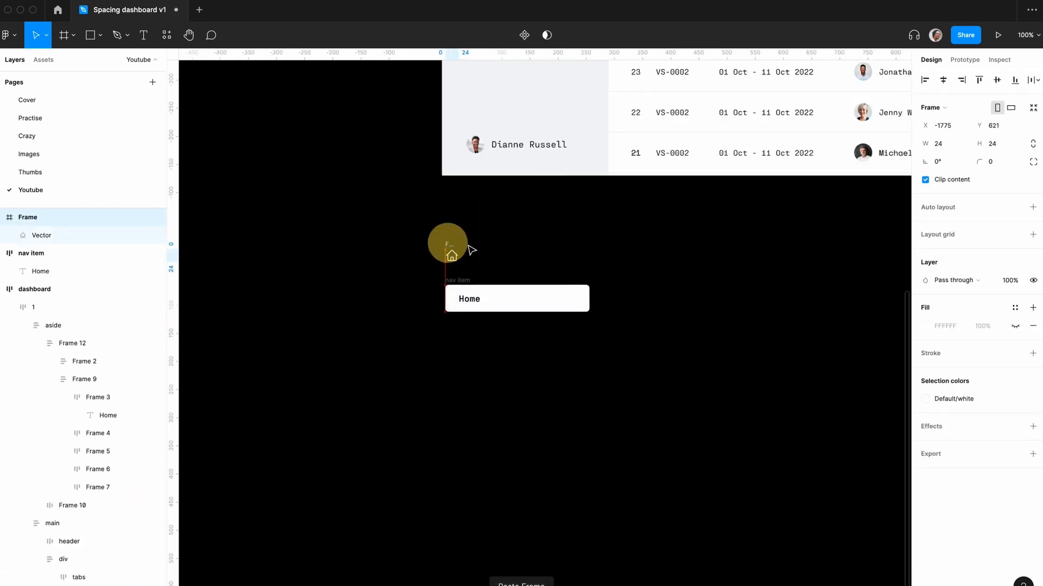
- Copy the bookings, passengers, tickets and astronauts icons from the dark sidebar and place them in a row beside the home icon
key(super+v)
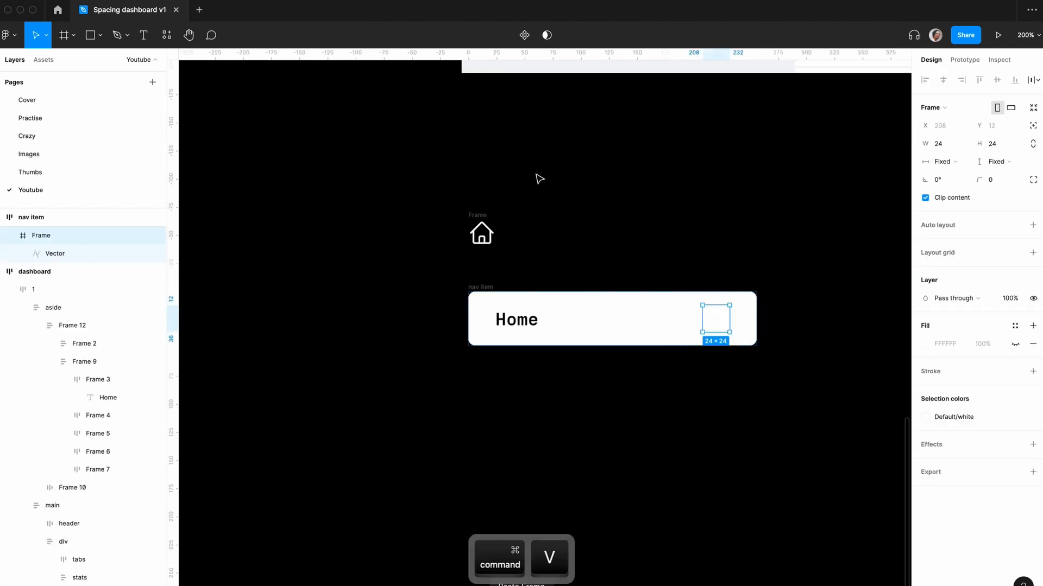
scroll(539, 179, up, 15)
scroll(675, 284, down, 5)
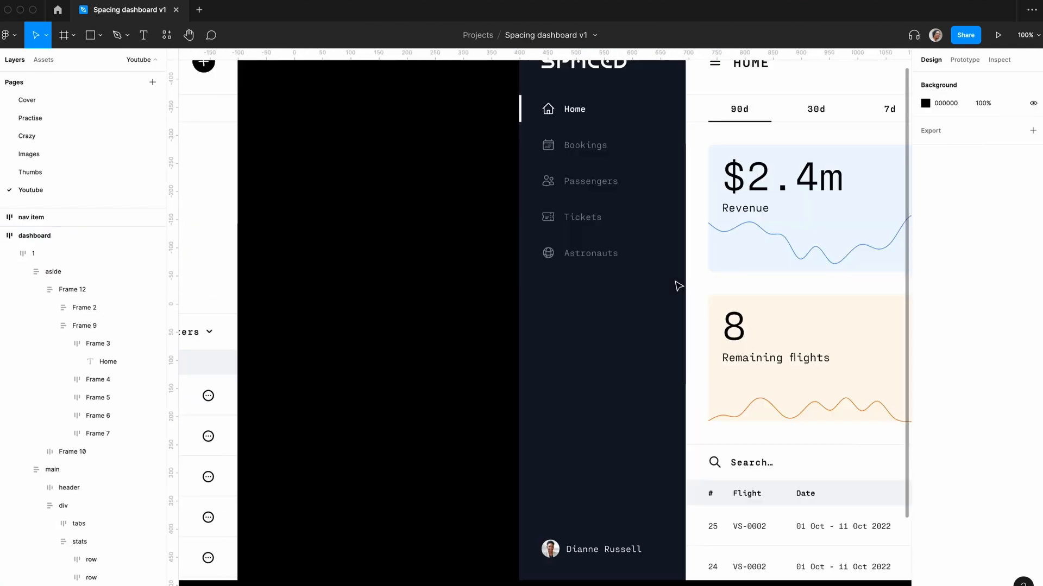
key(super+c)
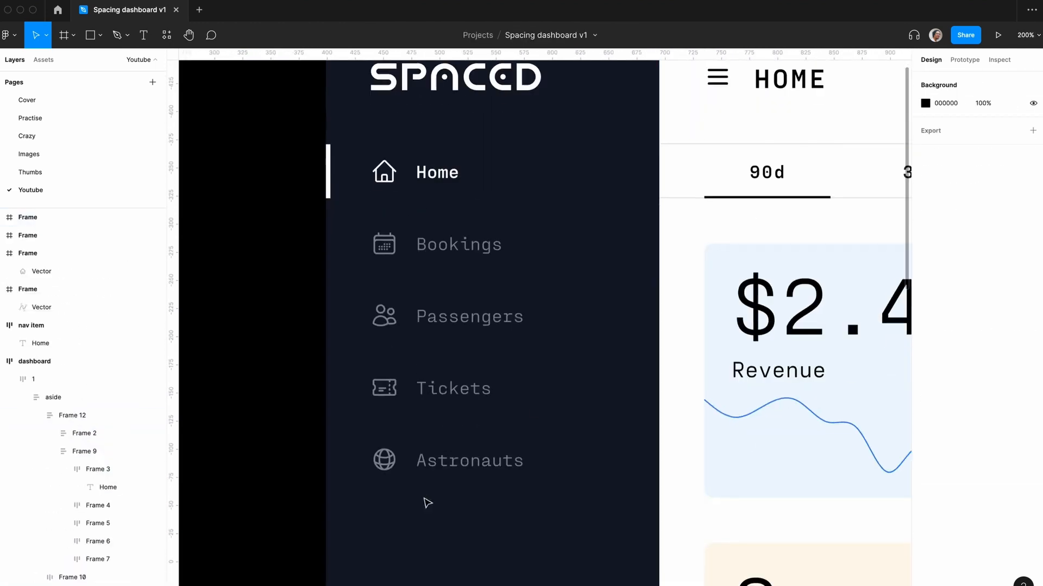
super+click(391, 467)
key(super+c)
key(super+v)
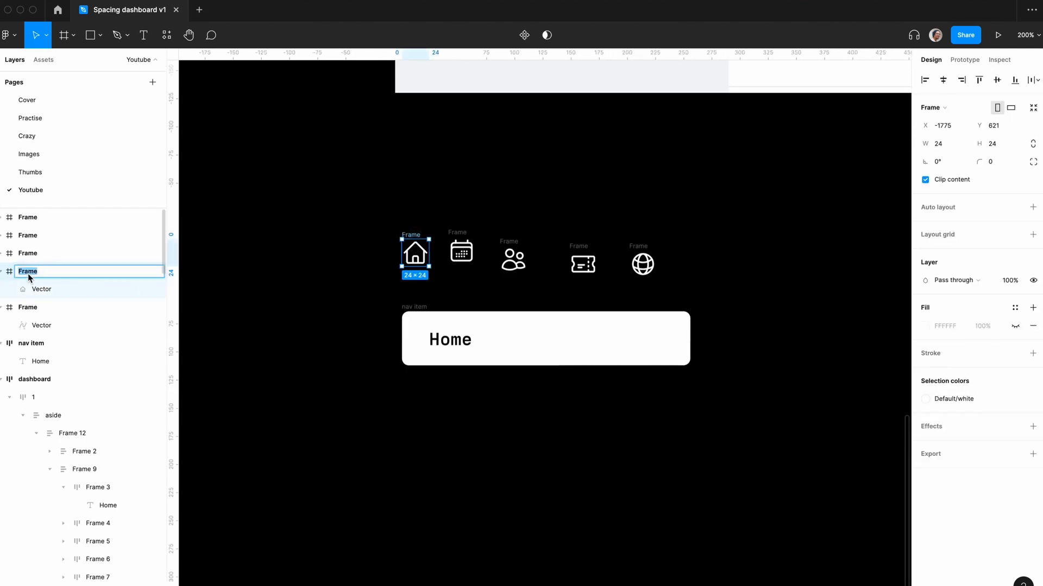
- Rename the five icon frames home, bookings, passengers, tickets and astronauts to match their symbols, and select them all
click(459, 203)
double_click(27, 307)
text(bookings)
double_click(27, 254)
text(passengers)
double_click(29, 236)
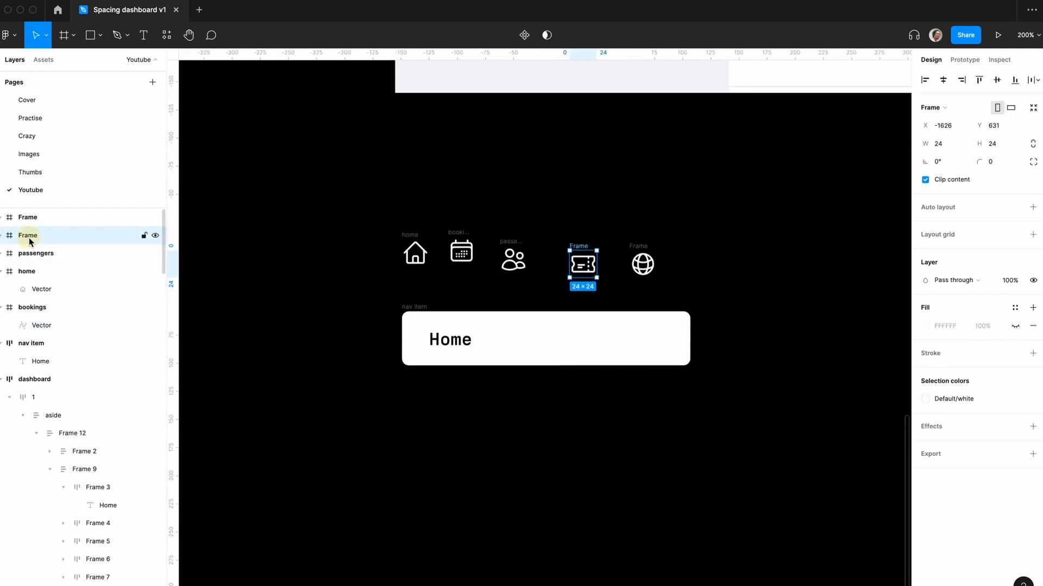
text(tickets)
double_click(28, 218)
text(astronauts)
click(336, 176)
drag(313, 166, 812, 282)
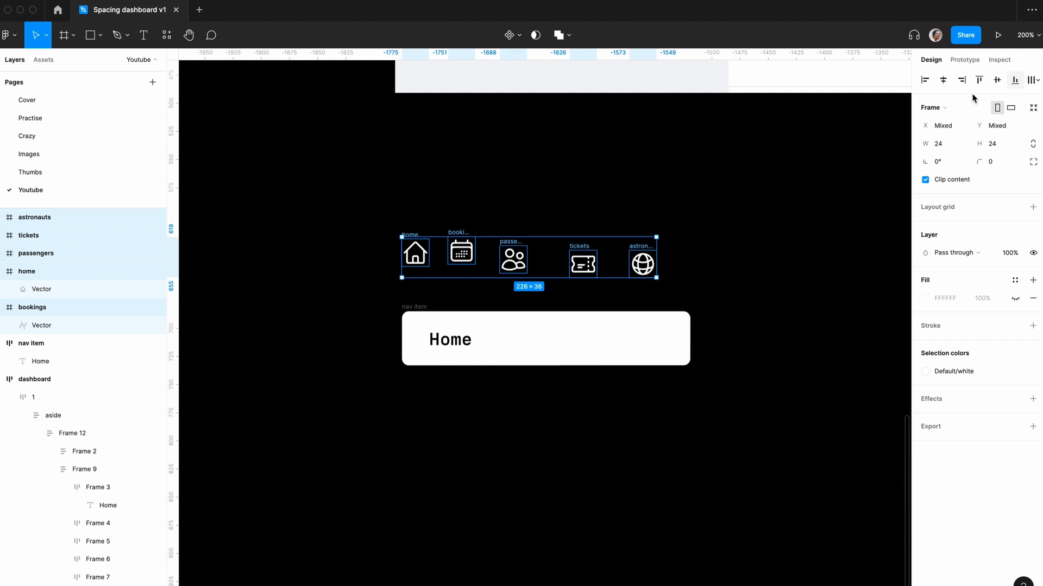
- Try combining the five selected icons into a component set, and undo it
click(520, 37)
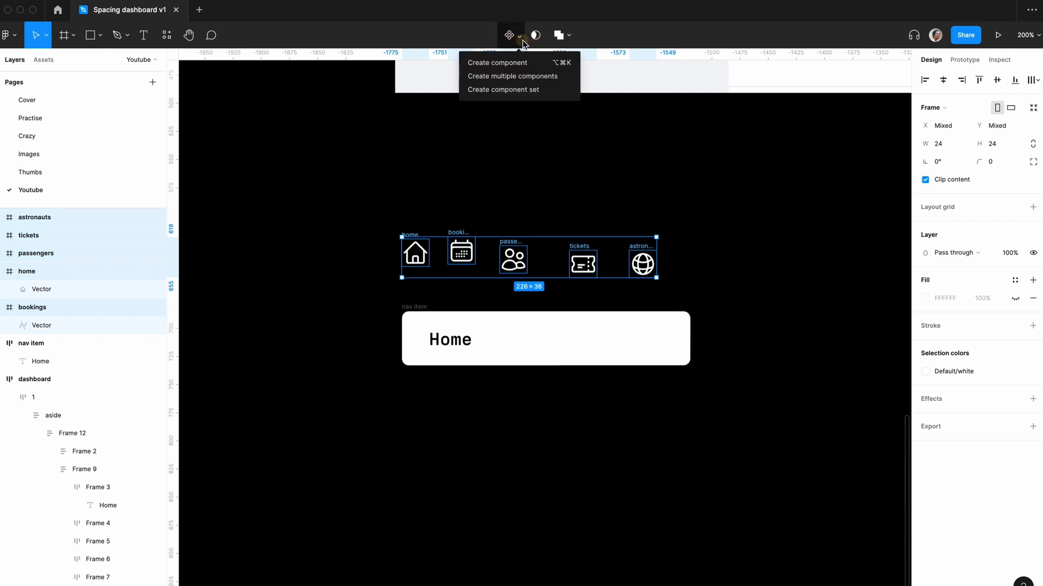
click(524, 90)
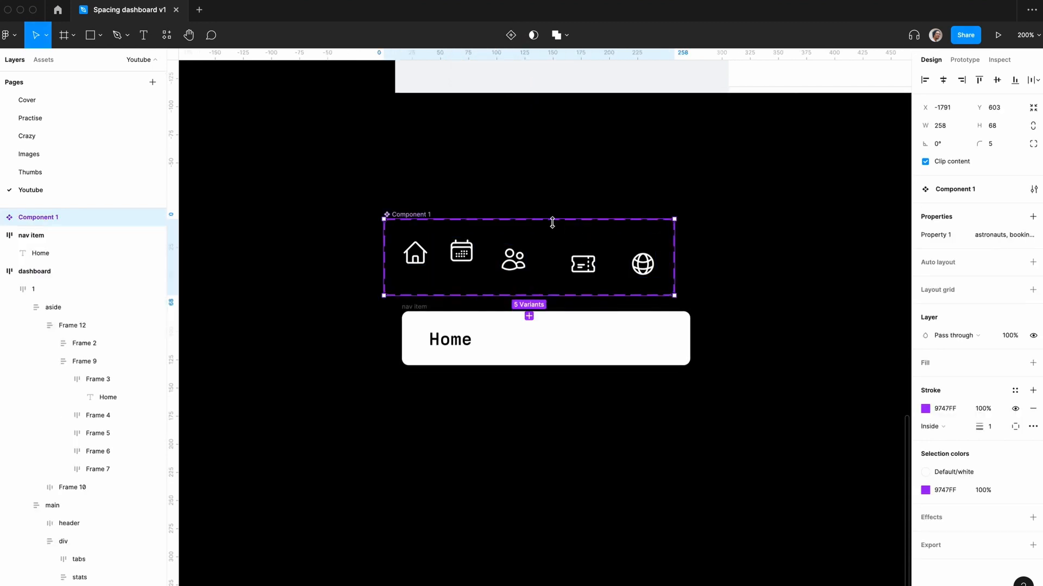
key(super+z)
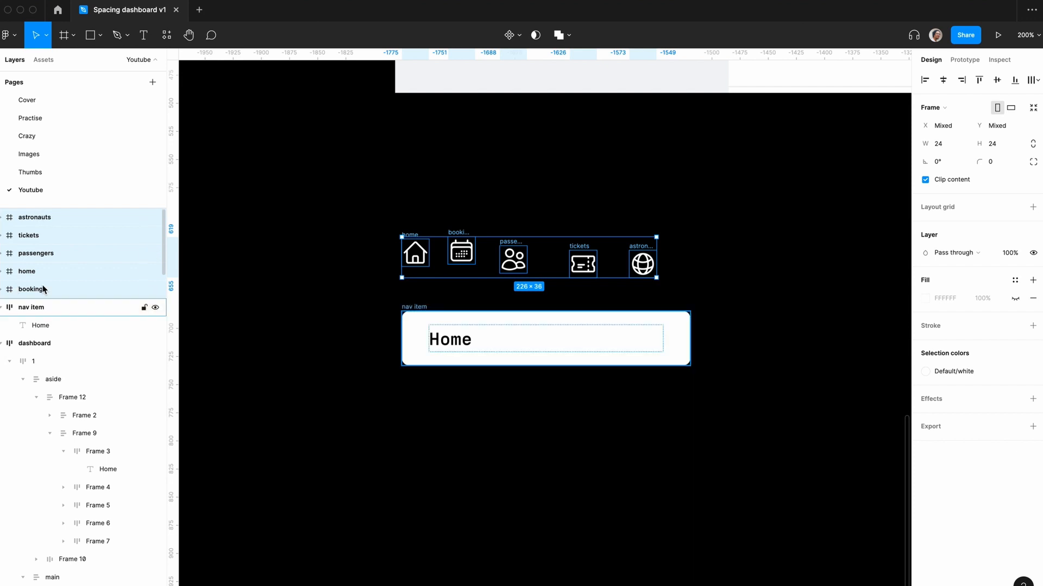
- Try batch-renaming the five icon layers with "icon /", and undo the rename
right_click(34, 255)
click(57, 401)
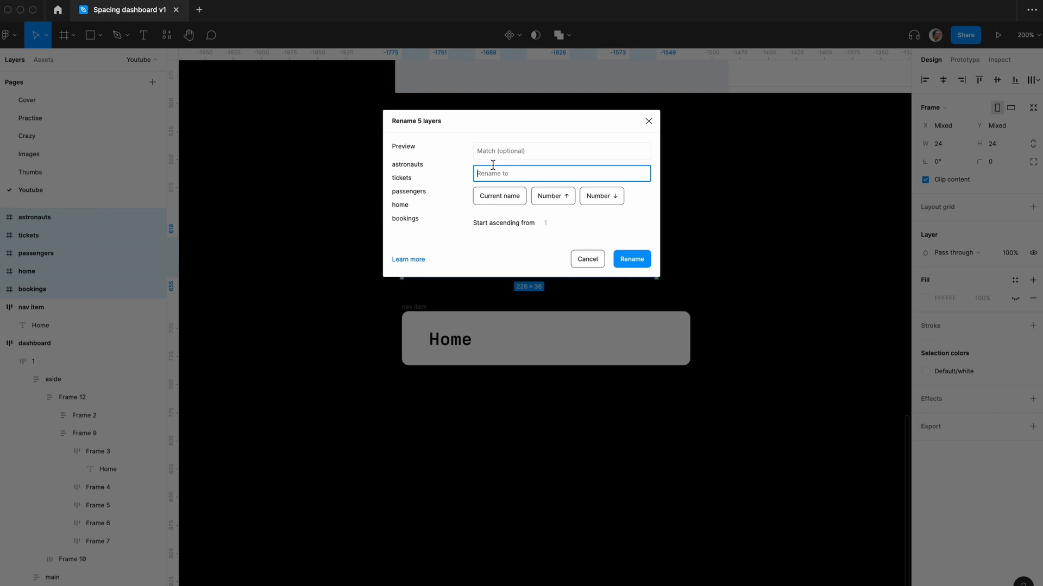
text(icon /)
click(632, 259)
key(super+z)
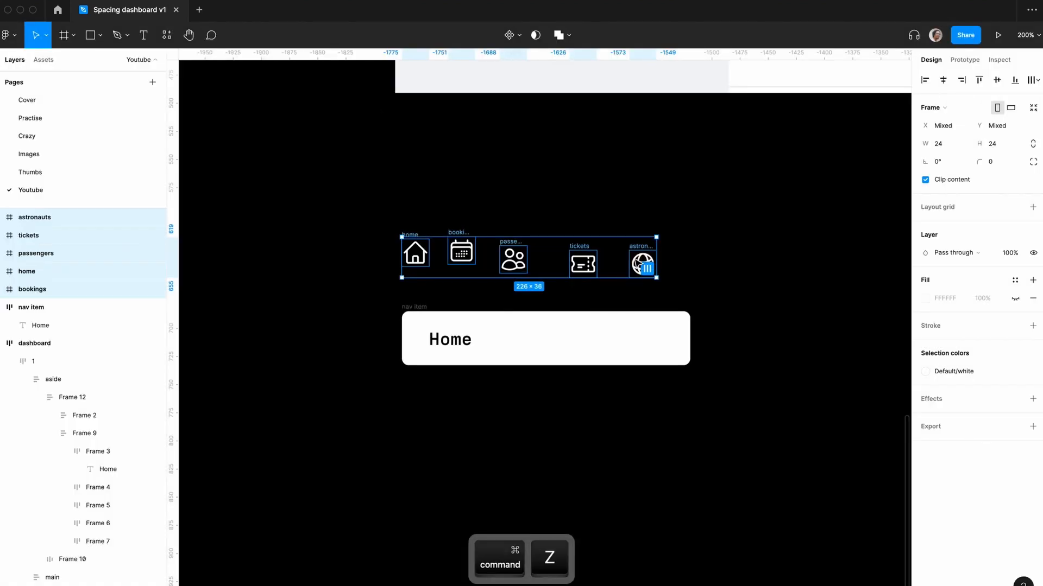
- Batch-rename the five icon layers with the prefix "icon /" followed by their current names
right_click(45, 226)
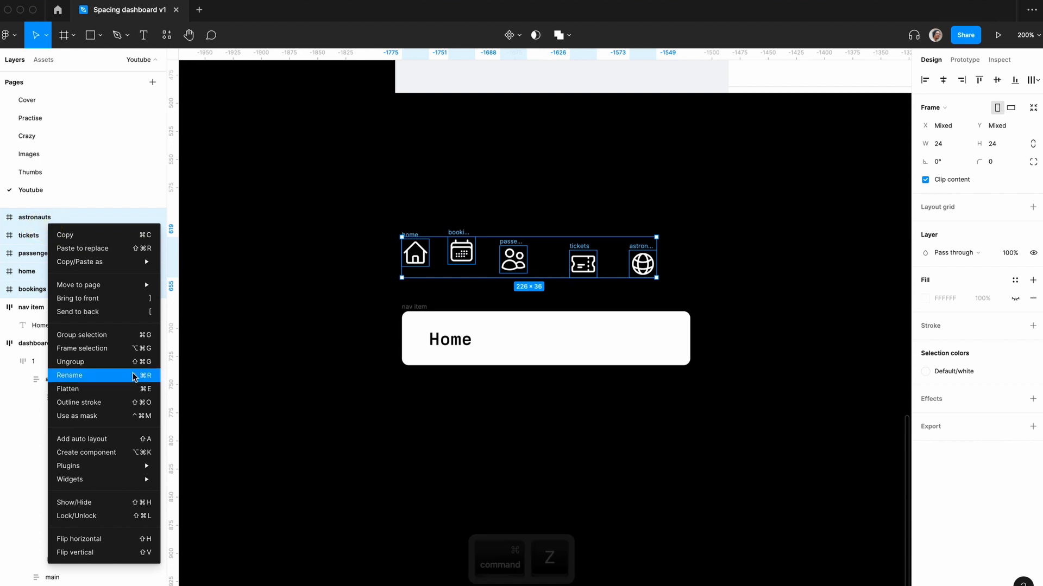
click(91, 377)
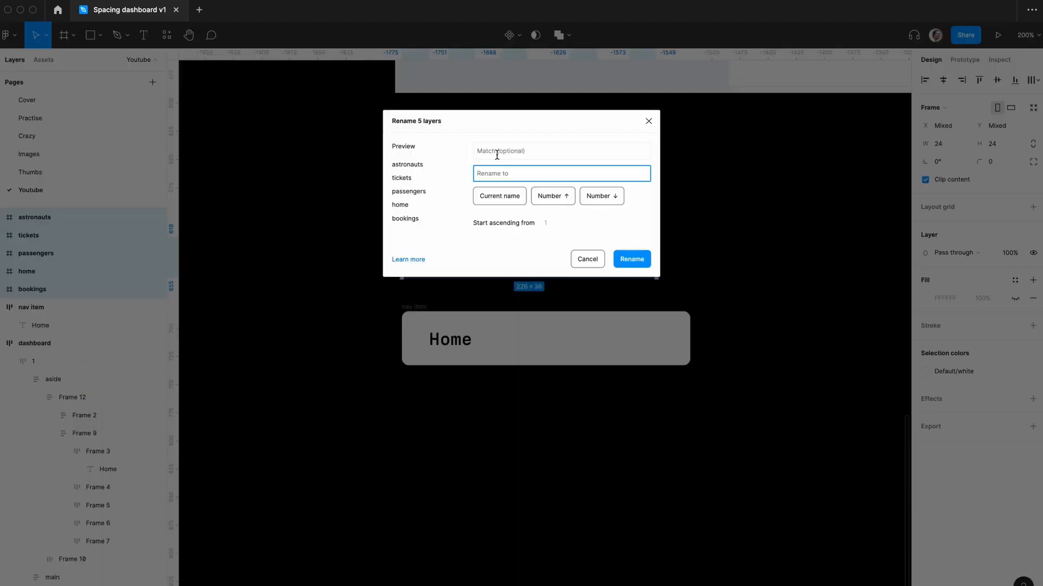
text(icon /)
click(504, 197)
click(631, 260)
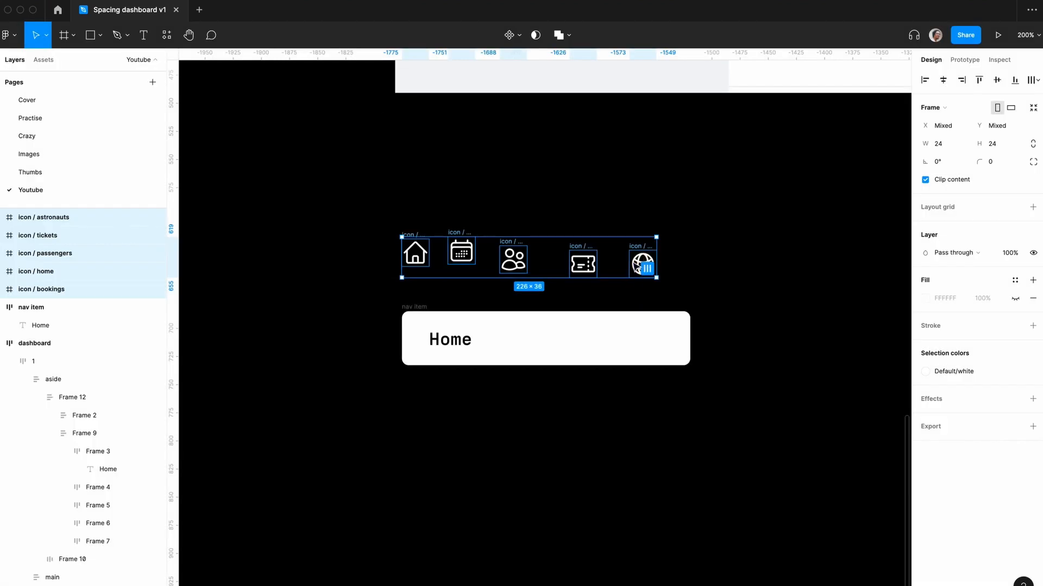
- Turn the five selected icons into separate components and wrap them together in a horizontal auto layout frame
click(520, 36)
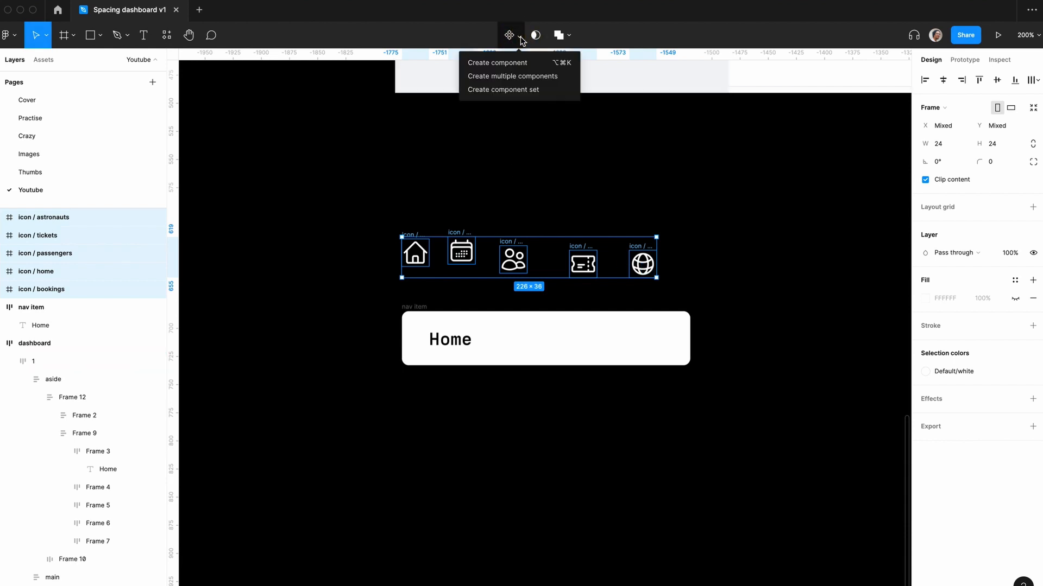
click(524, 76)
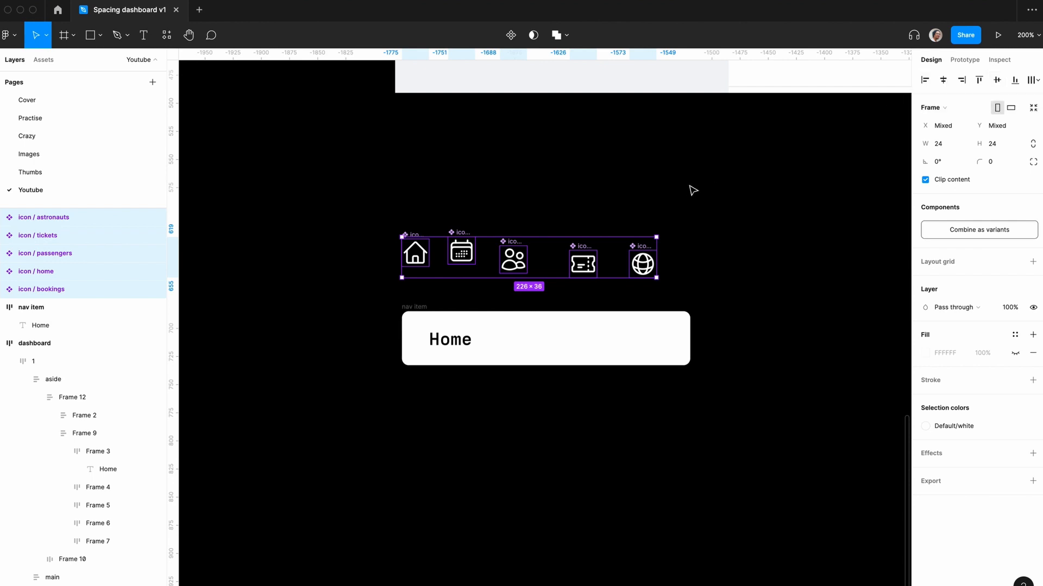
key(shift+a)
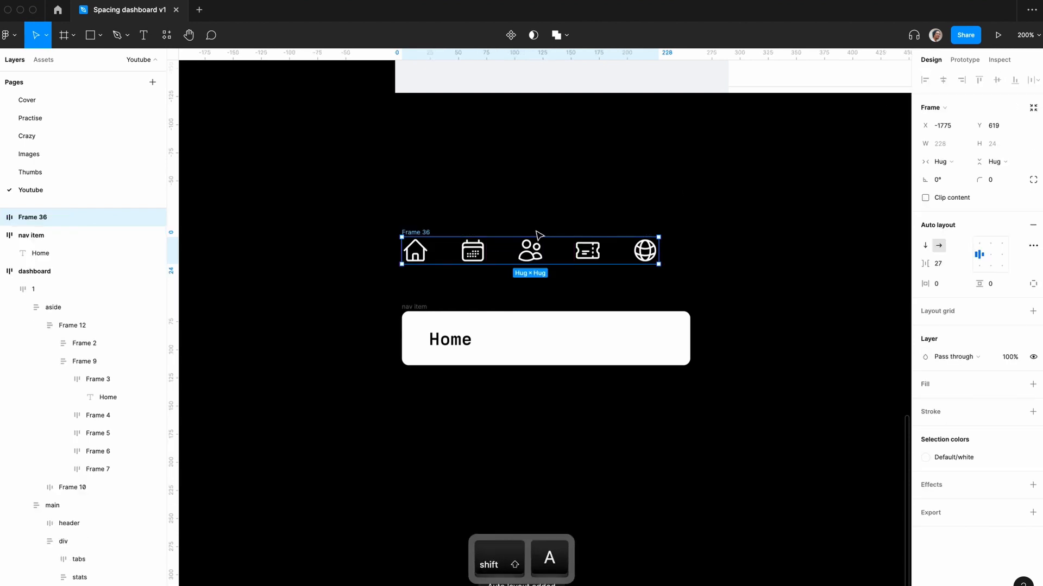
- Rename the auto layout frame holding the icon components as icons and move it up to about Y 607
double_click(38, 217)
text(icons)
key(Return)
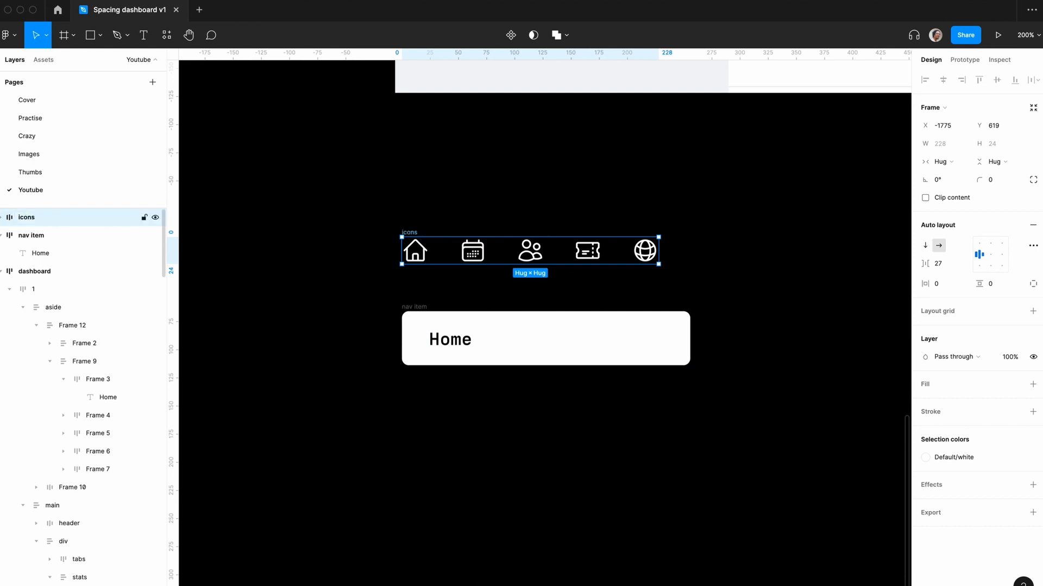
key(Return)
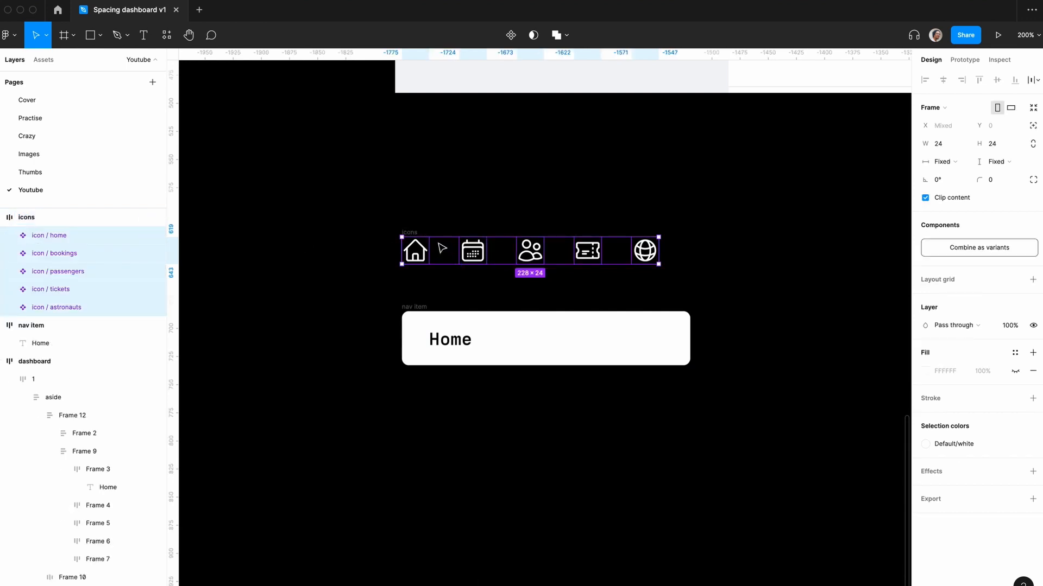
click(384, 184)
click(404, 230)
key(shift+a)
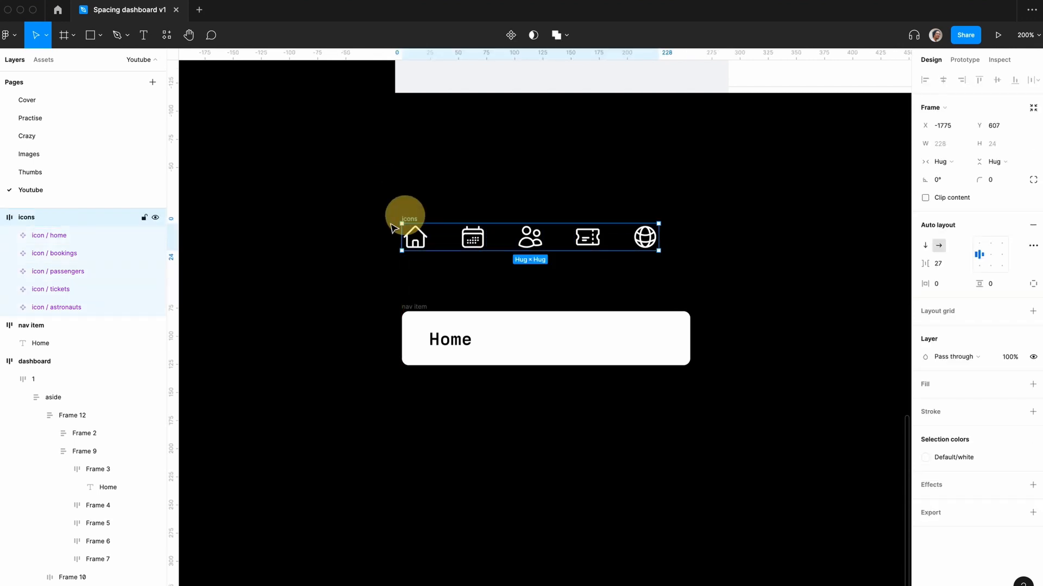
- Insert an instance of the "icon / home" component into the nav item frame
click(308, 222)
click(432, 320)
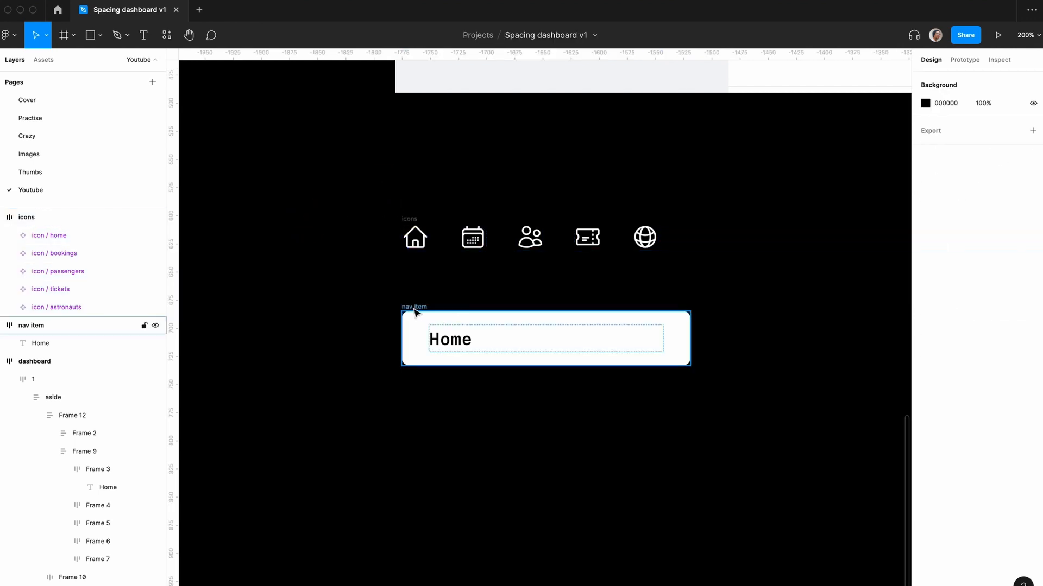
click(415, 311)
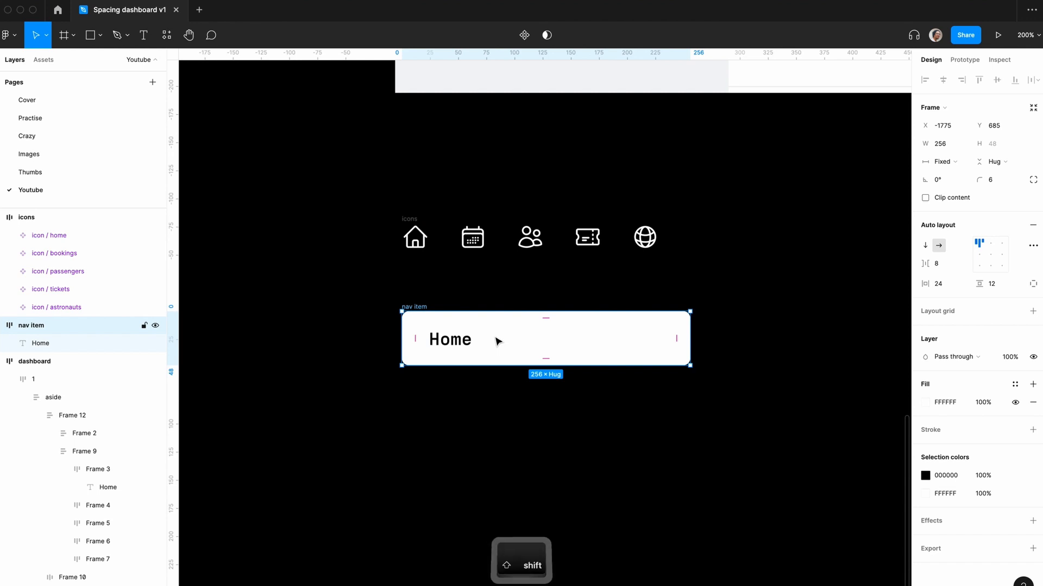
key(shift+i)
text(icon)
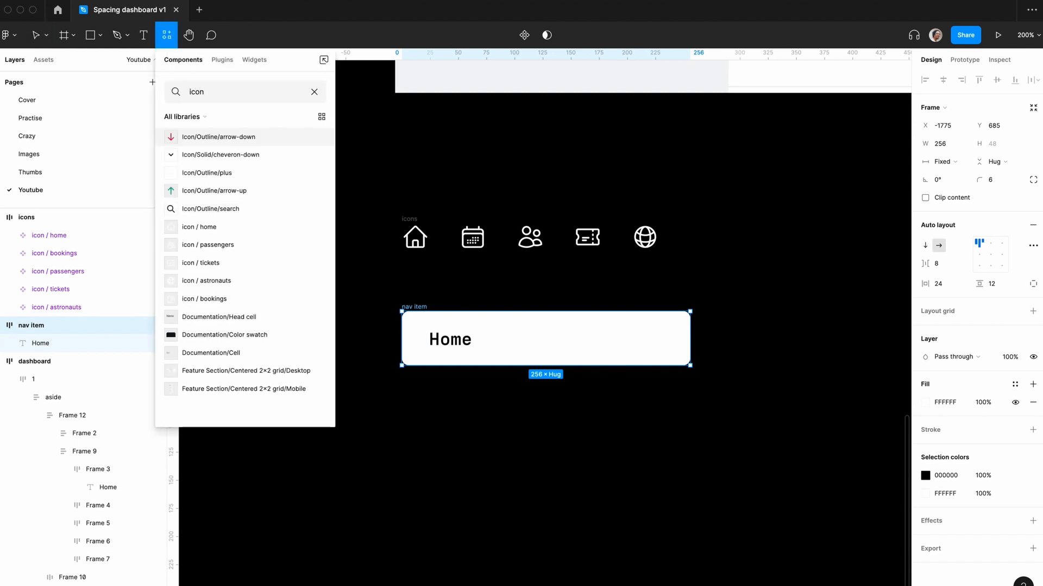
text( / home)
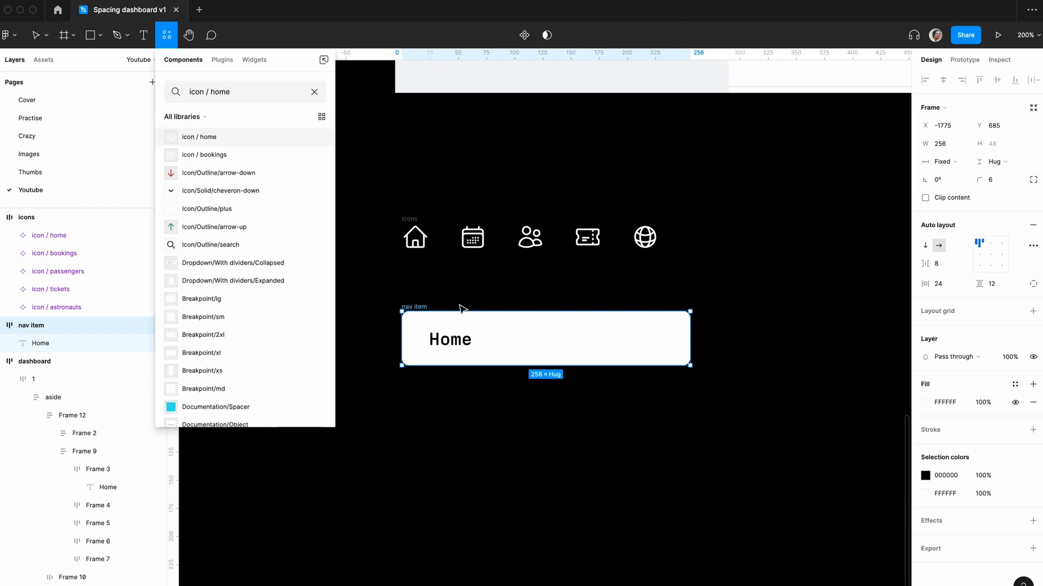
click(198, 137)
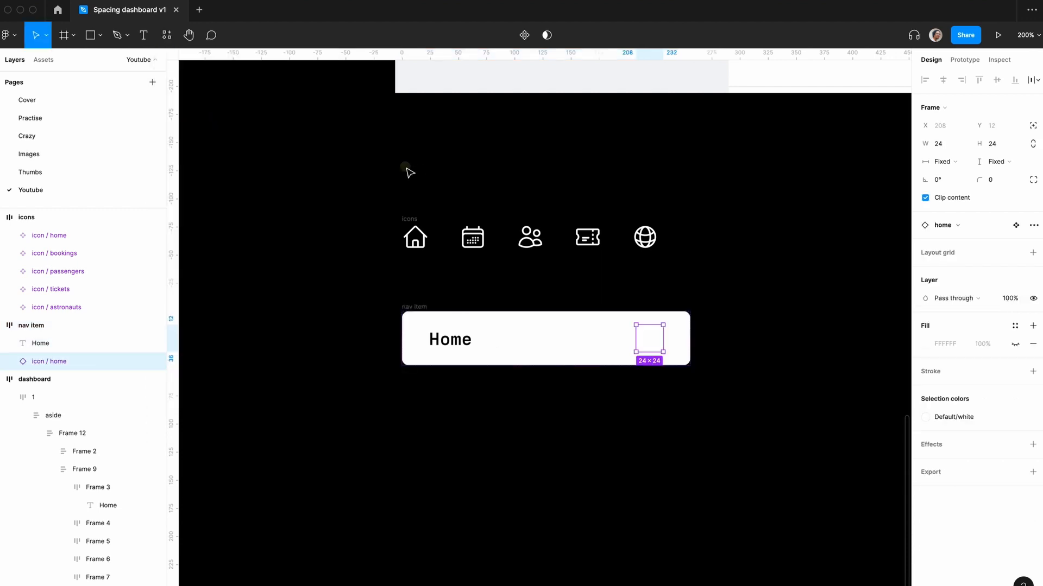
- Recolour all symbols in the icons frame with the Default/gray/900 style
click(405, 169)
click(409, 218)
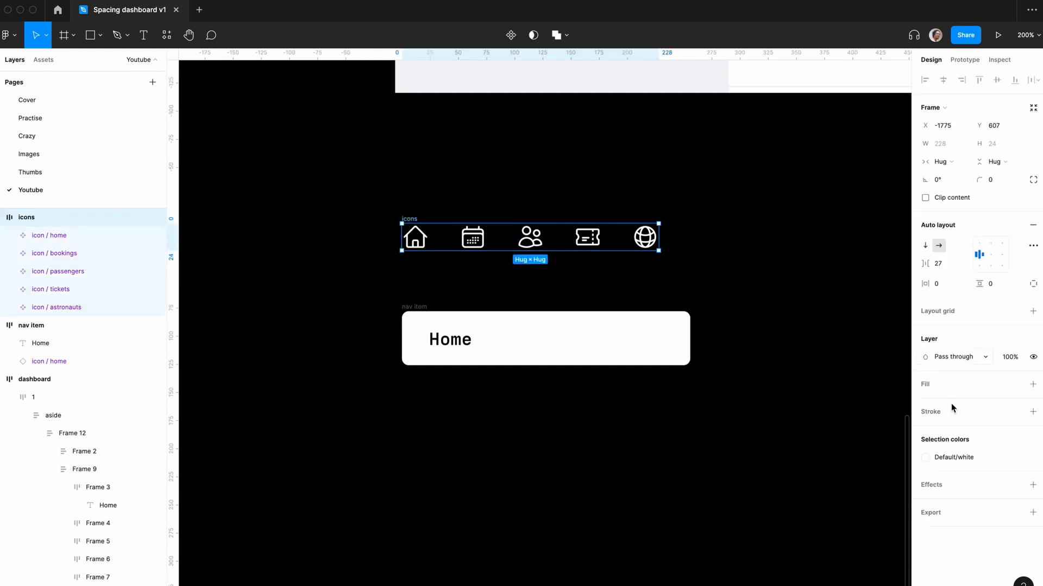
click(925, 458)
click(862, 557)
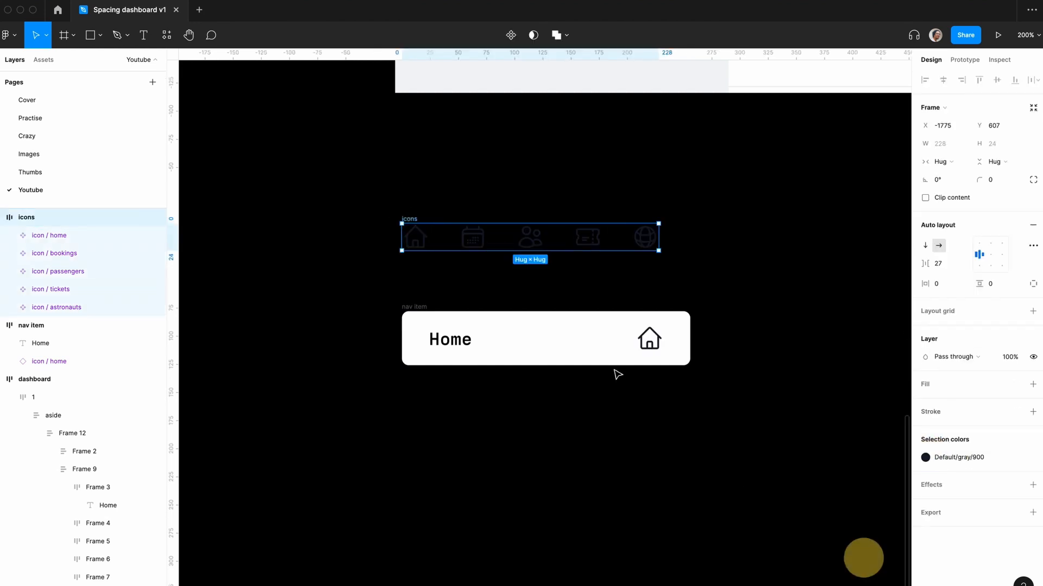
- Move the home icon ahead of the Home label in the nav item and set the item spacing to 16
click(645, 343)
key(Left)
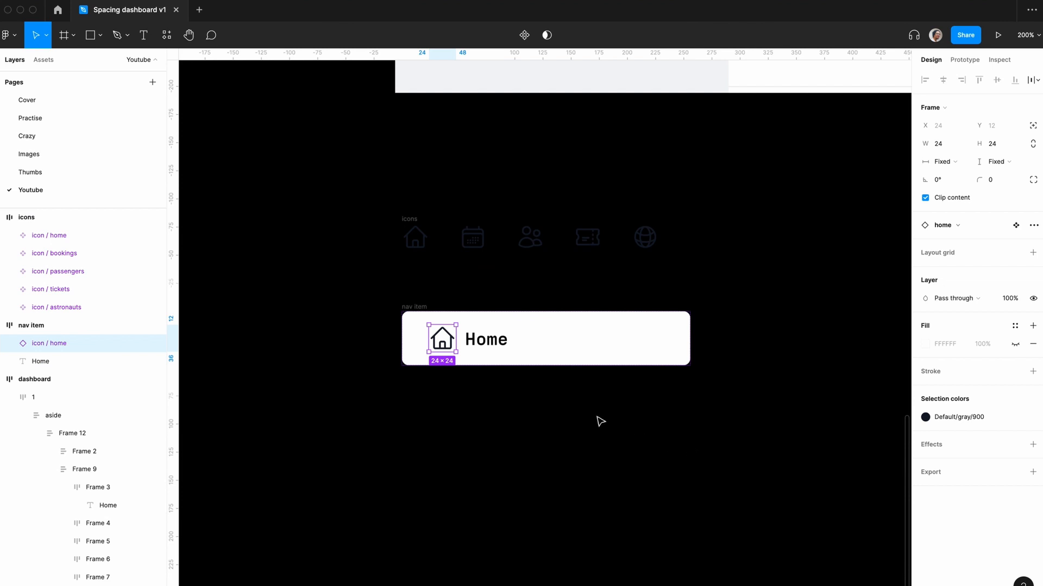
click(27, 325)
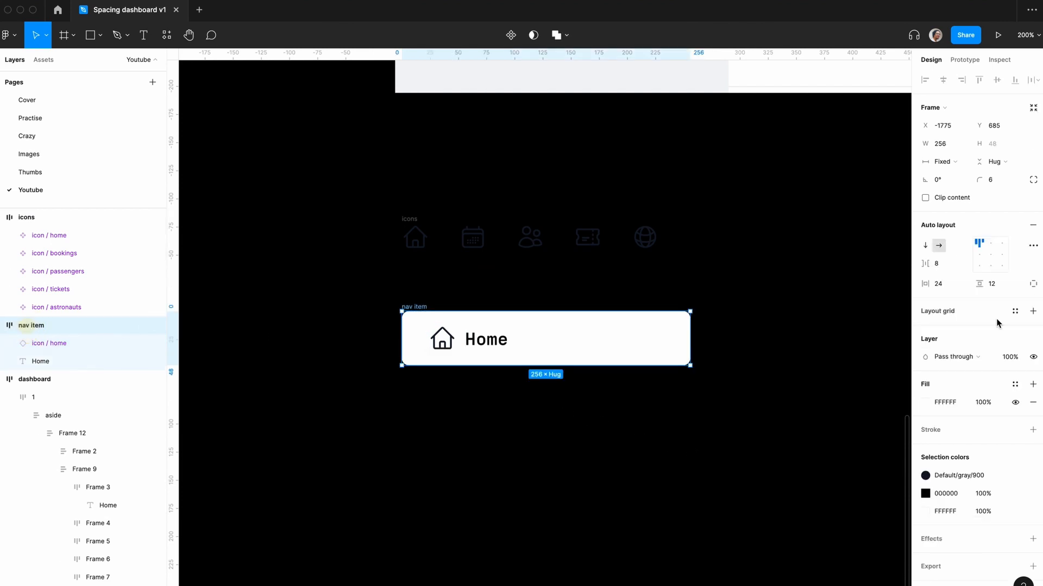
click(945, 266)
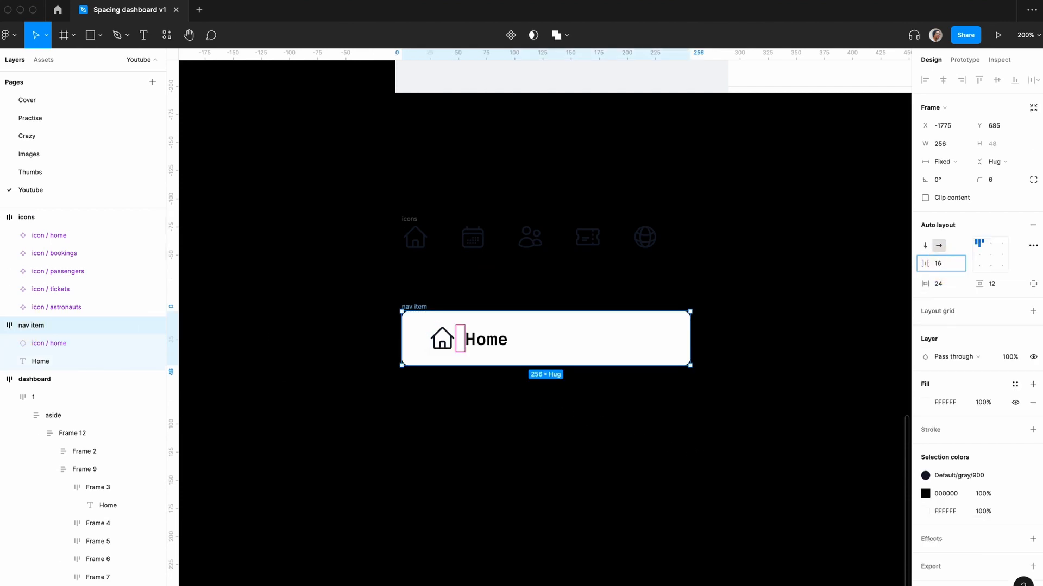
key(Return)
scroll(447, 414, right, 3)
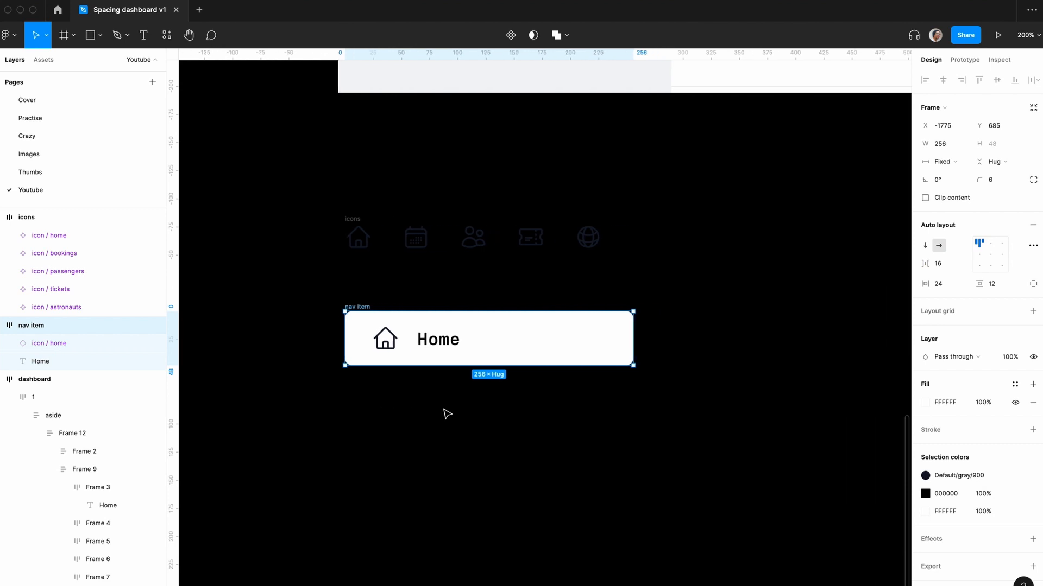
- Align the nav item's auto layout contents to the left and centre them vertically
click(549, 485)
key(minus)
key(plus)
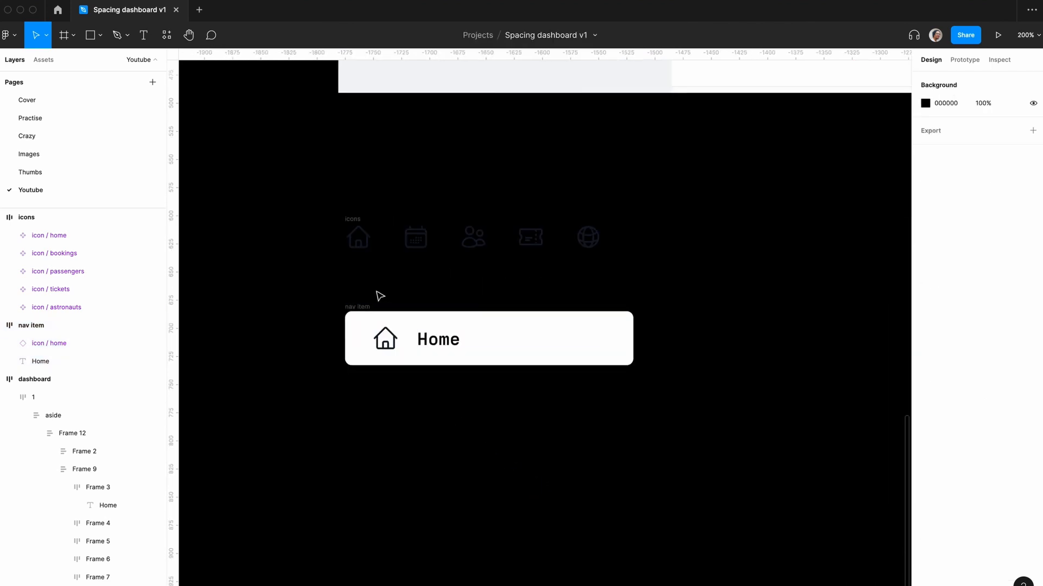
click(361, 307)
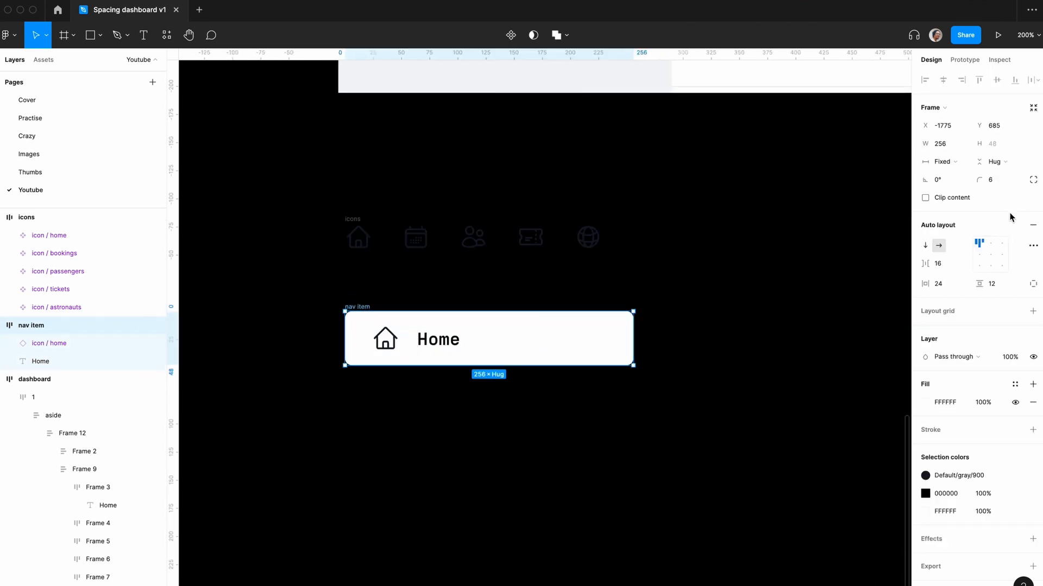
click(980, 253)
click(603, 406)
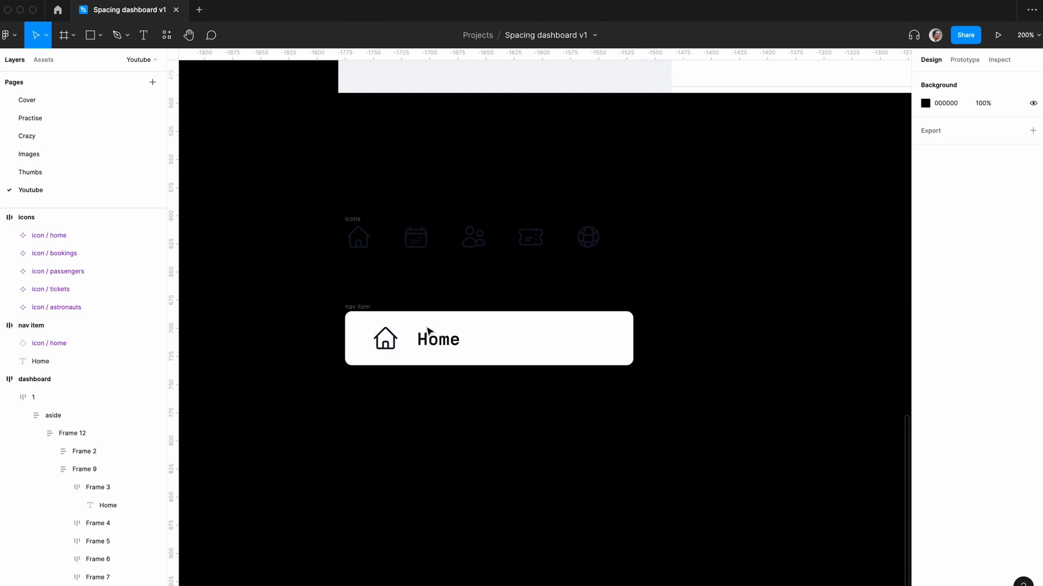
- Set the nav item's corner radius to 0 and add a black inside stroke of 4 on its left edge only
click(353, 307)
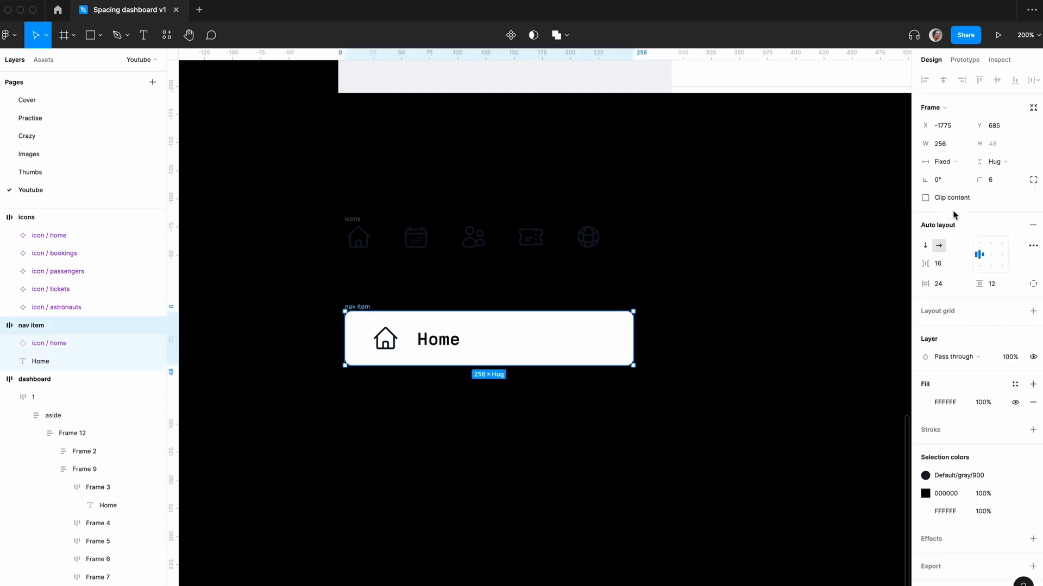
click(998, 184)
key(Return)
click(1033, 430)
click(990, 467)
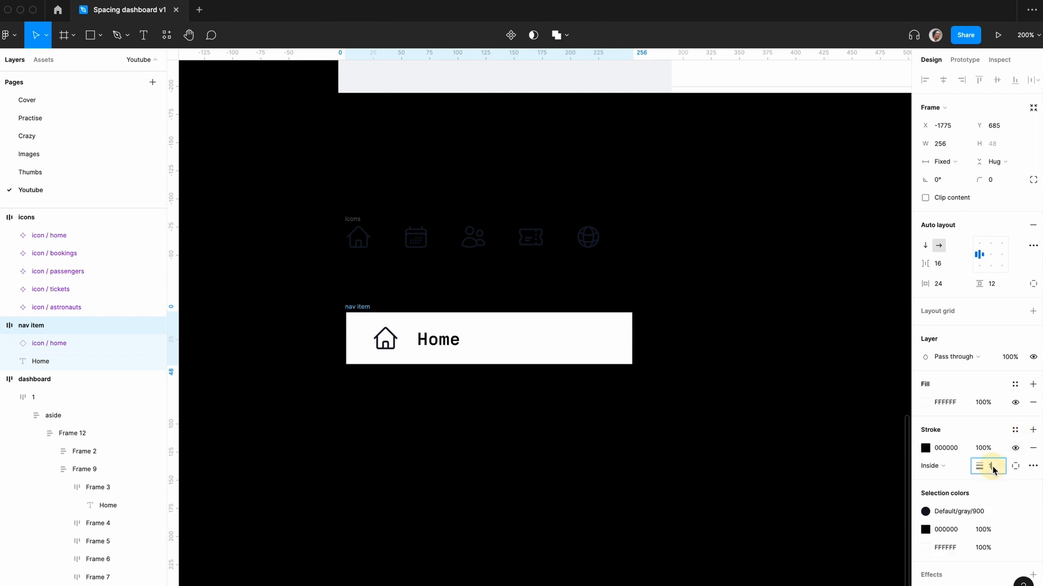
key(Return)
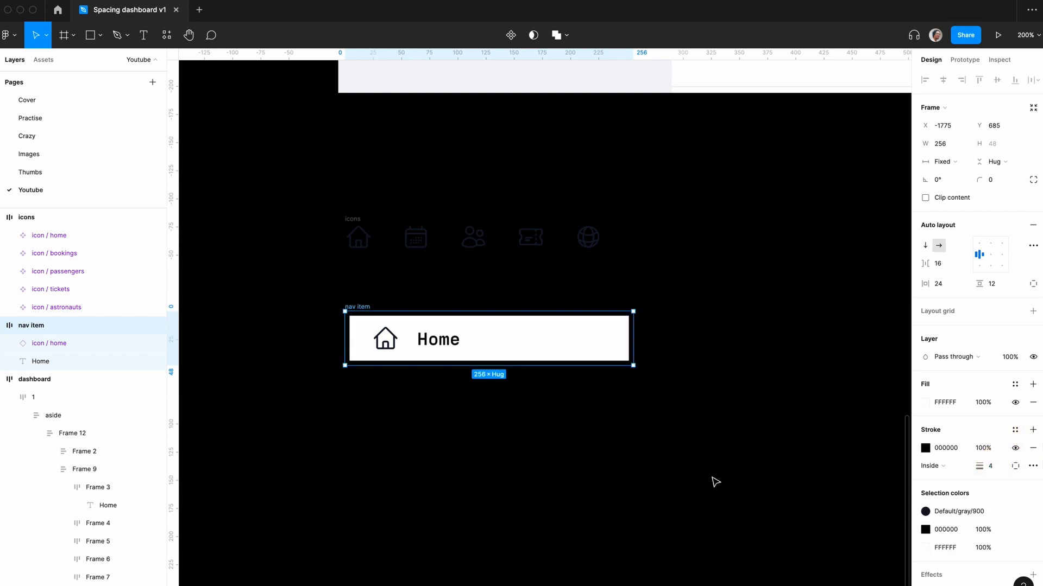
click(1015, 465)
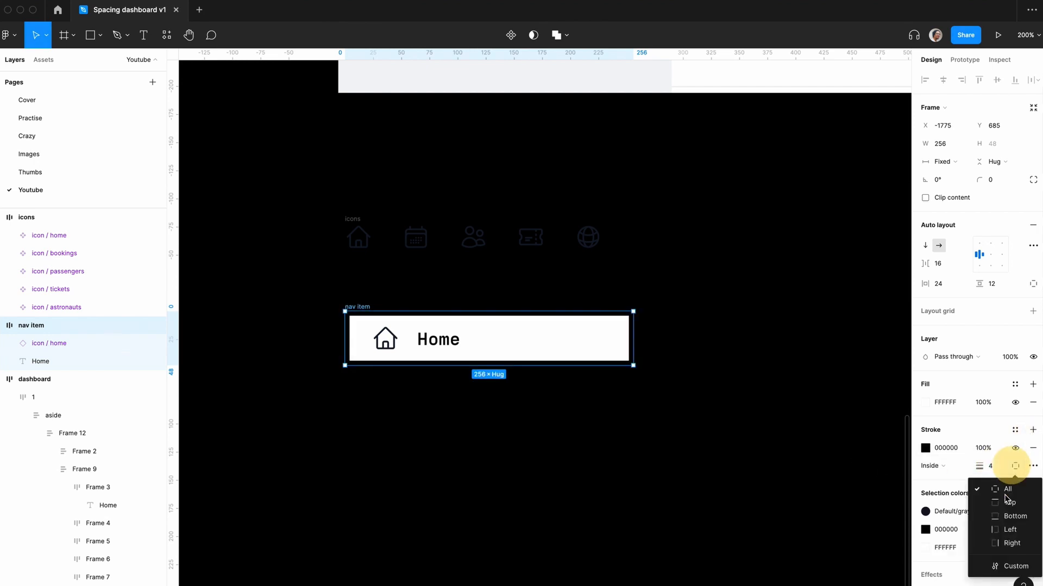
click(1010, 529)
- Convert the nav item frame into a component
click(638, 496)
click(350, 308)
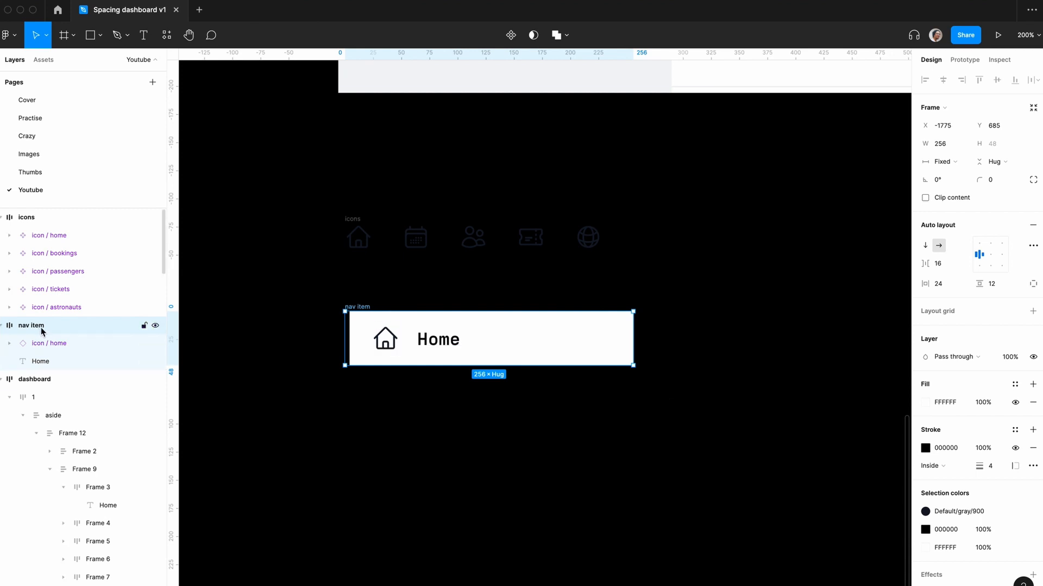
key(super+alt+k)
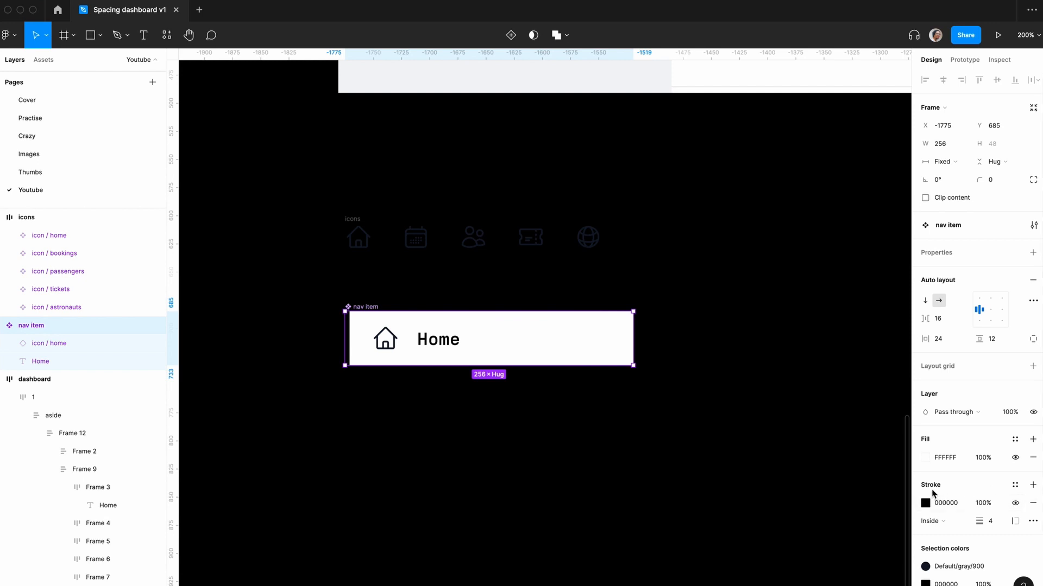
- Create a boolean visibility property named Icon for the nav item's home icon, with the value False
double_click(392, 346)
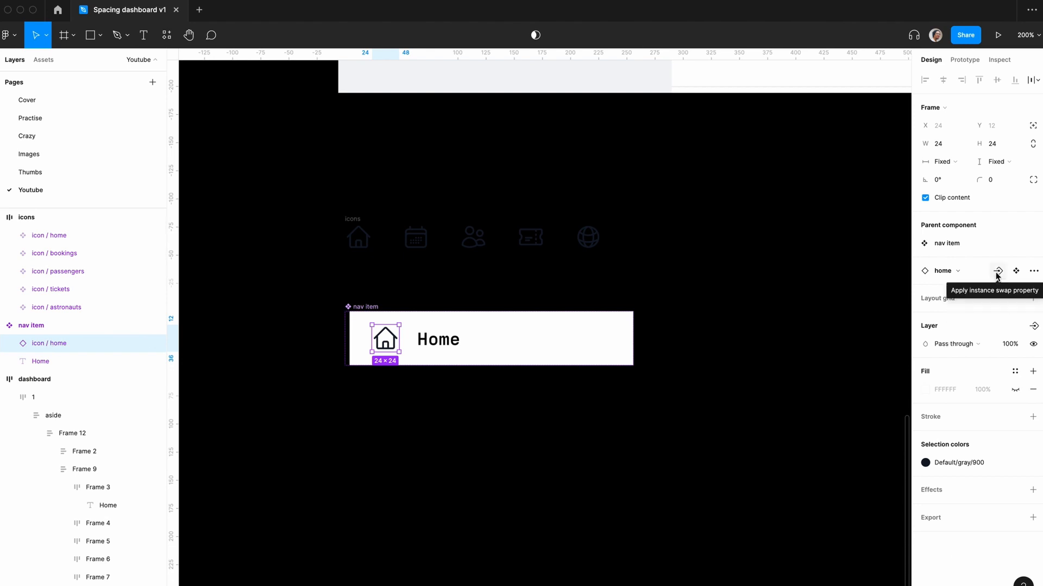
click(1034, 326)
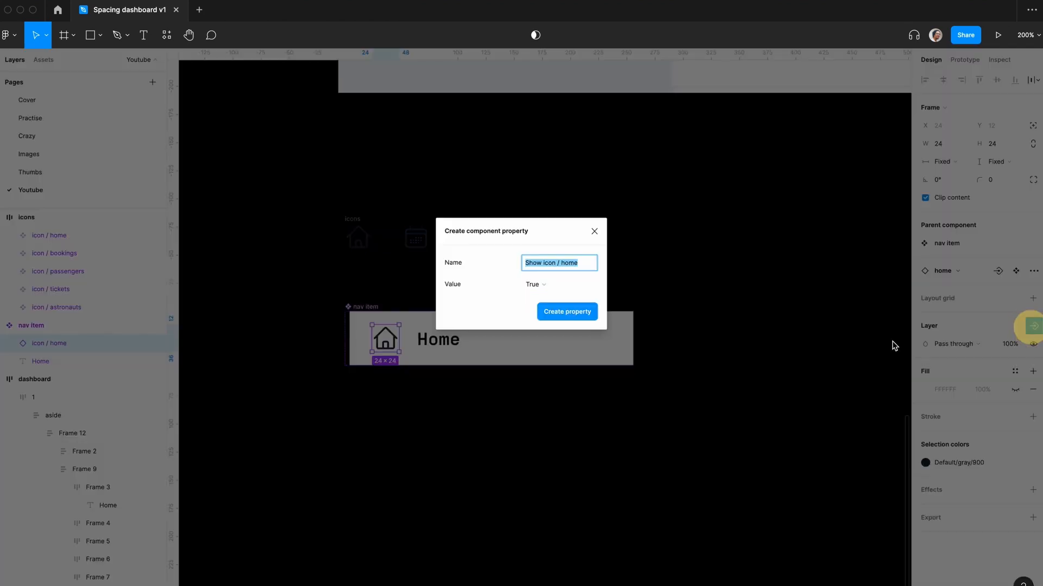
click(549, 265)
drag(584, 264, 421, 260)
text(Icon)
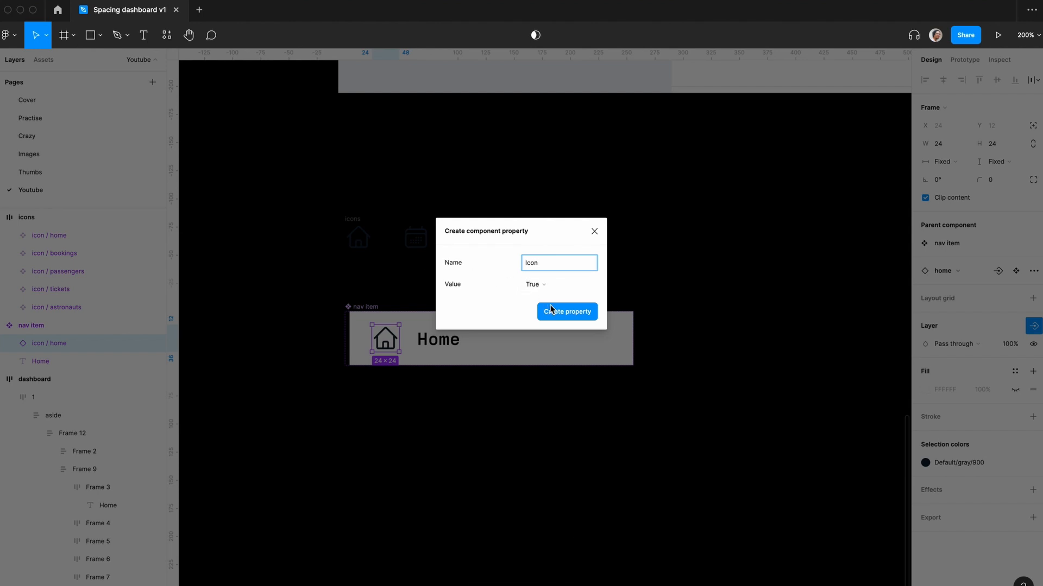
click(537, 284)
click(561, 305)
click(565, 312)
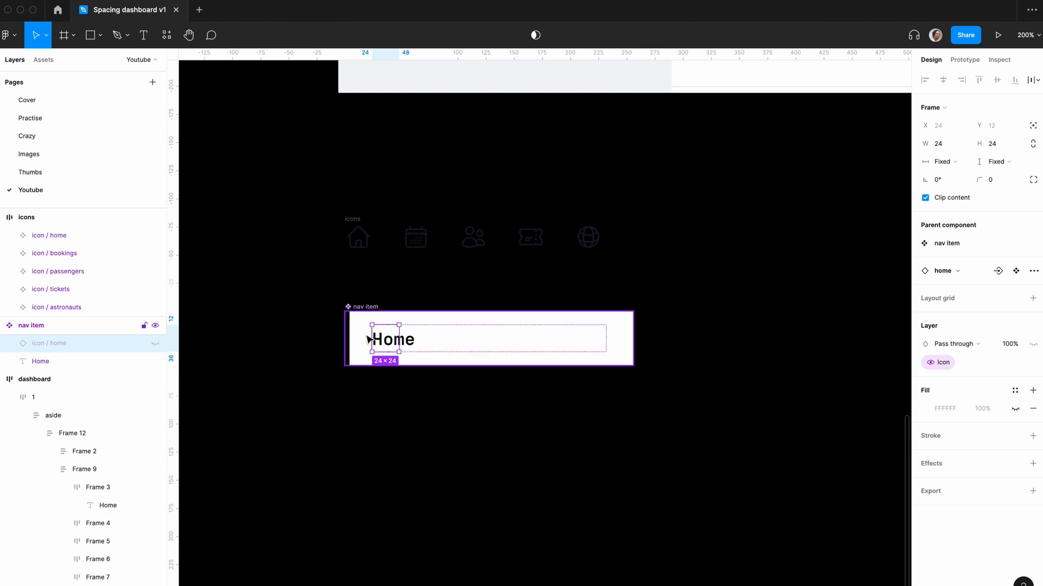
- Remove the stroke from the nav item component and add a variant property to it
click(374, 311)
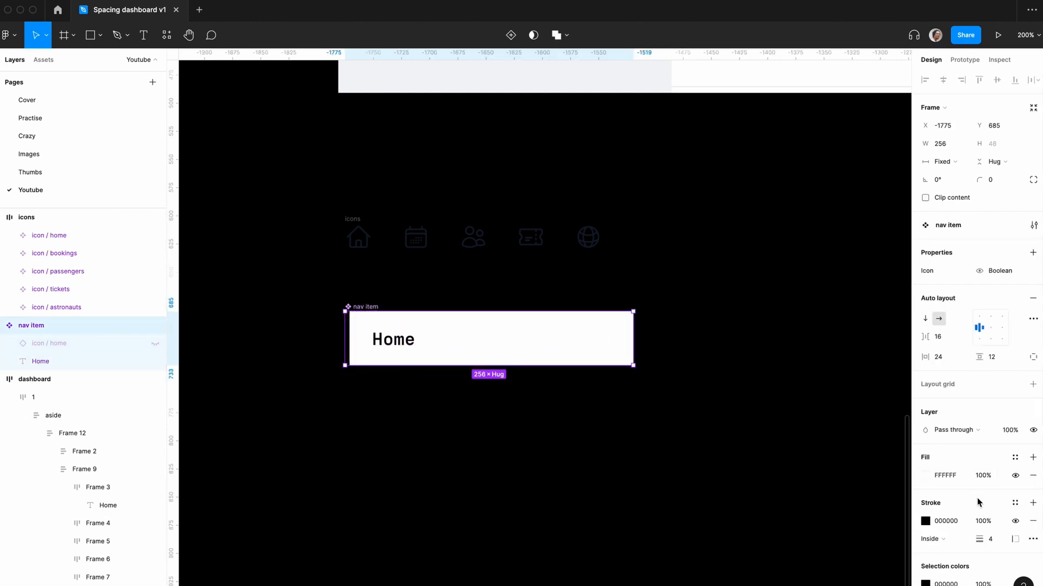
scroll(974, 497, down, 3)
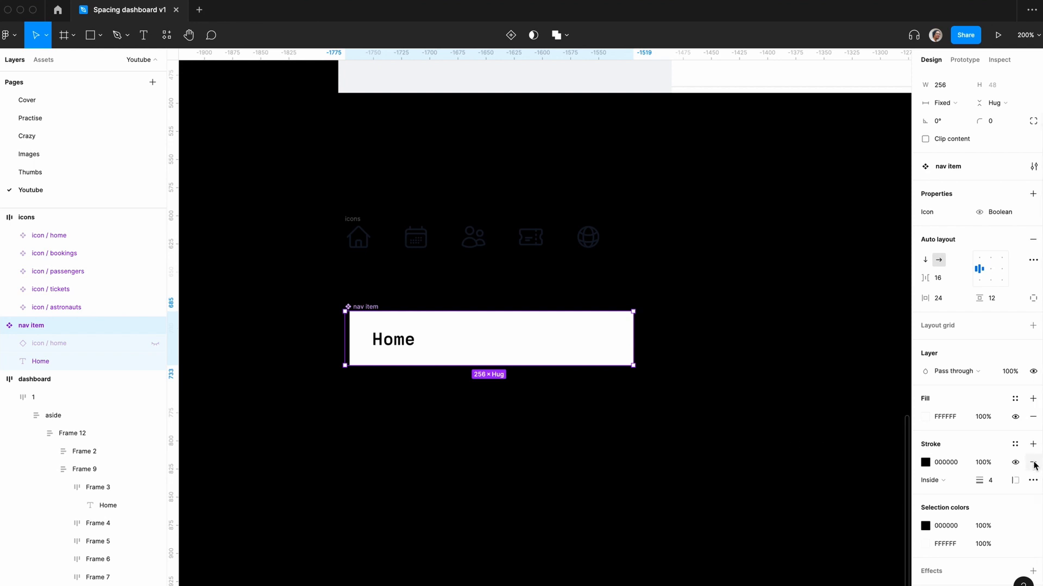
click(1034, 463)
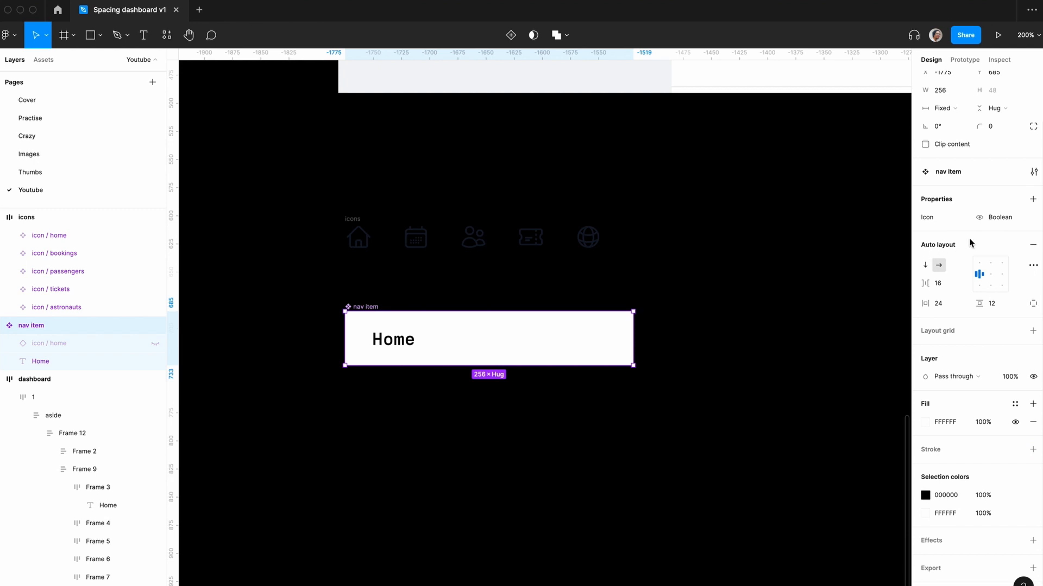
click(1033, 199)
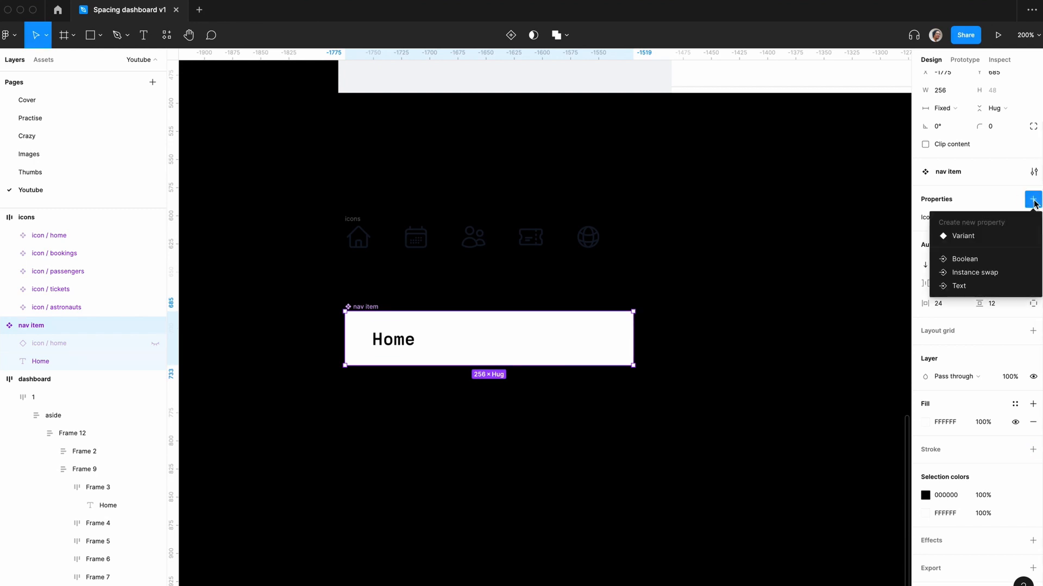
click(969, 236)
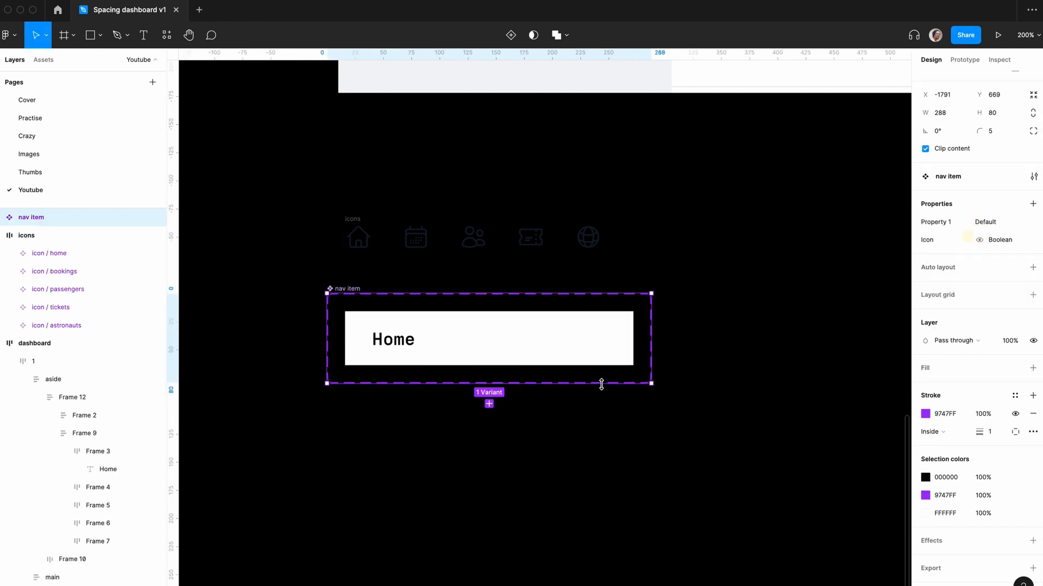
- Add a second variant to the nav item component set and name it active border
click(488, 404)
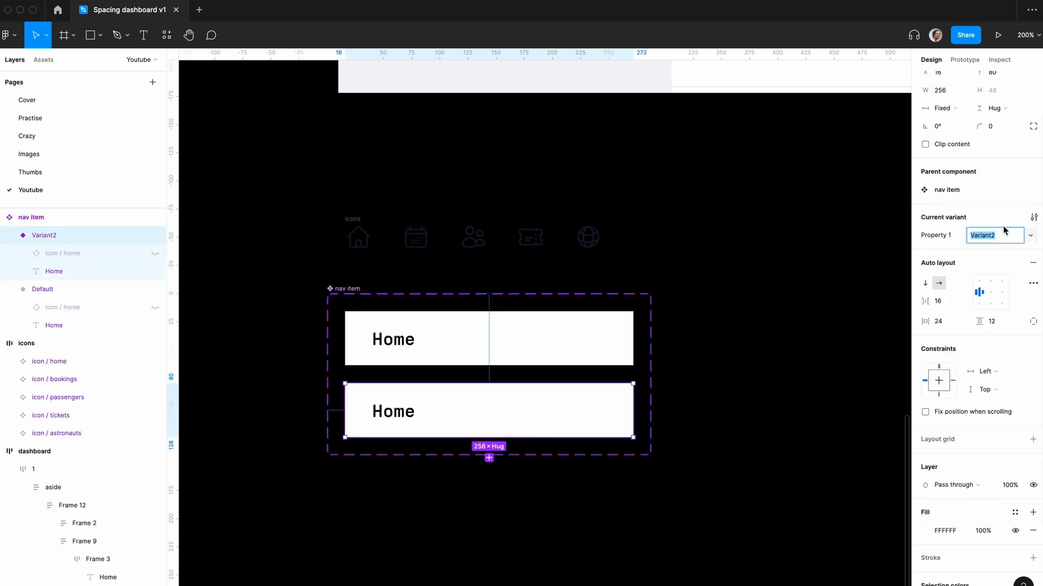
text(active border)
key(Return)
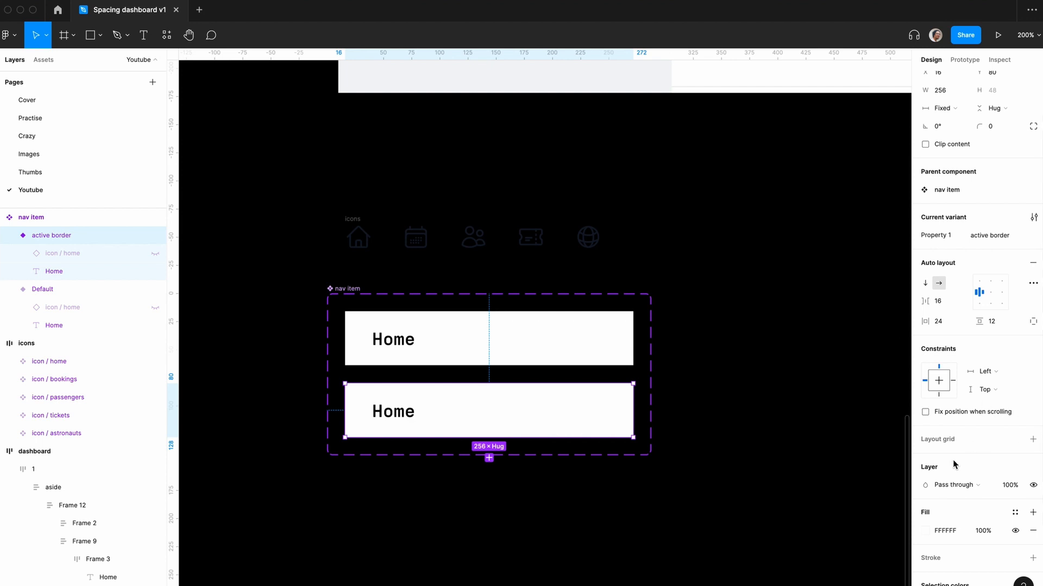
- Add a black inside stroke of 4 on only the left edge of the active border variant
click(1033, 557)
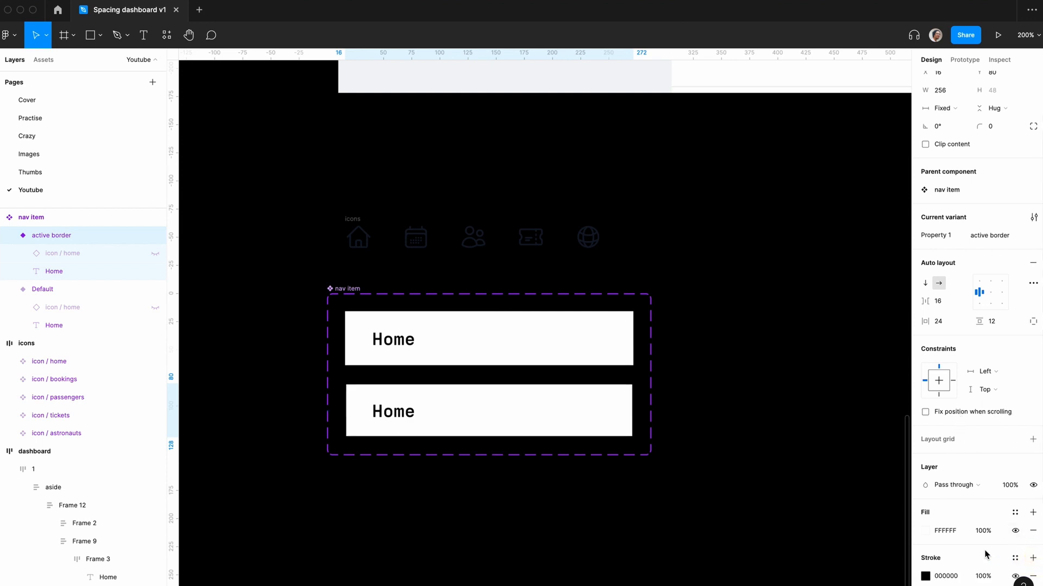
scroll(986, 554, down, 2)
click(993, 546)
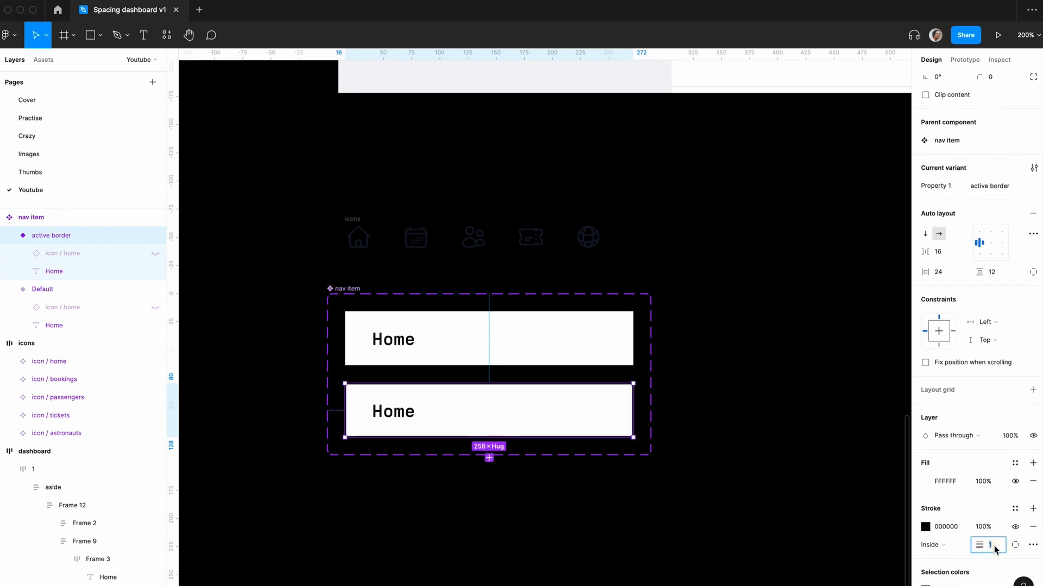
text(4)
click(1015, 545)
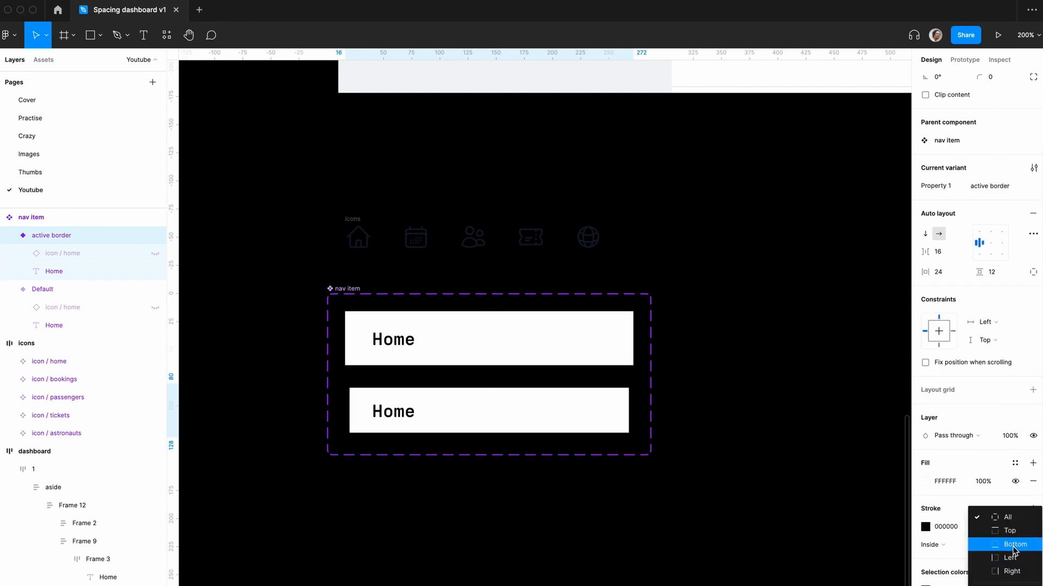
click(1001, 556)
click(623, 520)
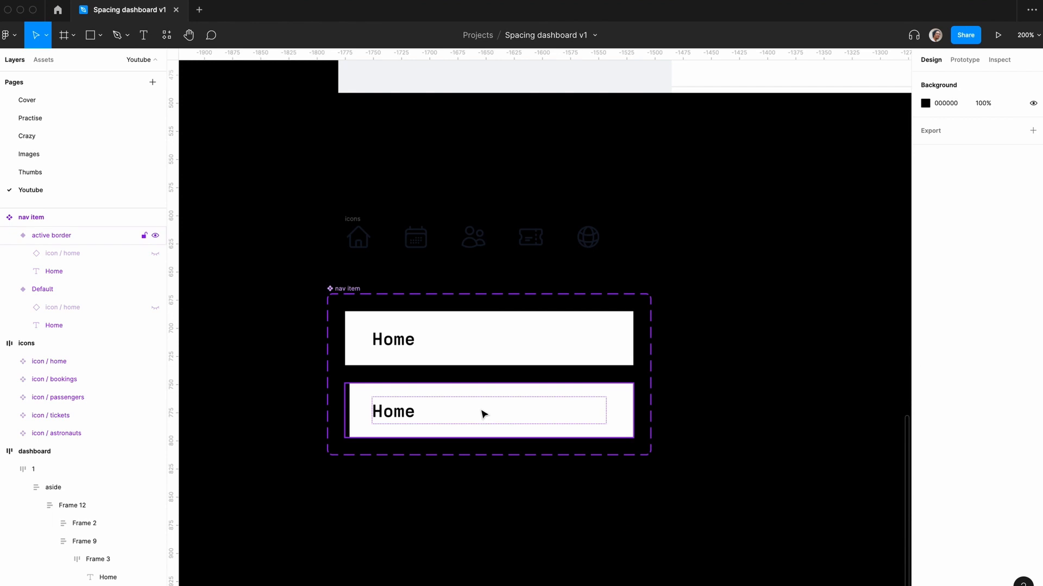
- Duplicate the Default nav item variant and name the copy active background
click(478, 408)
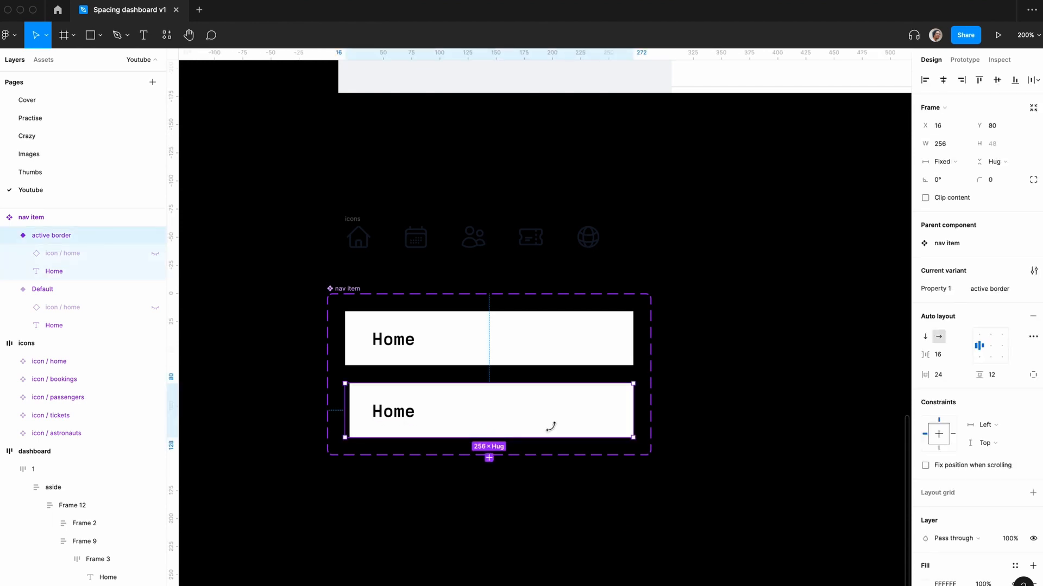
click(33, 289)
key(ctrl+d)
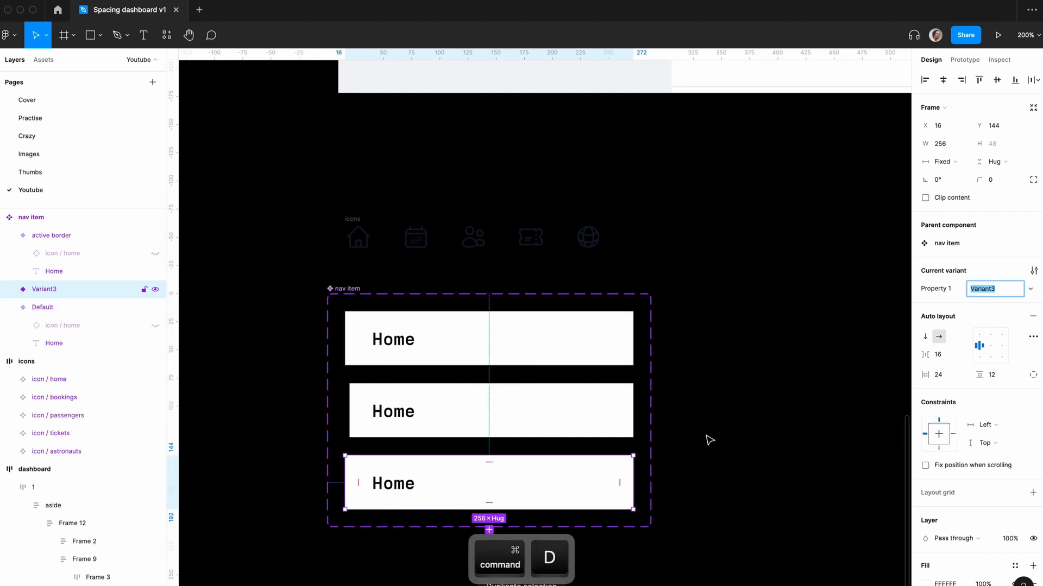
text(acgi)
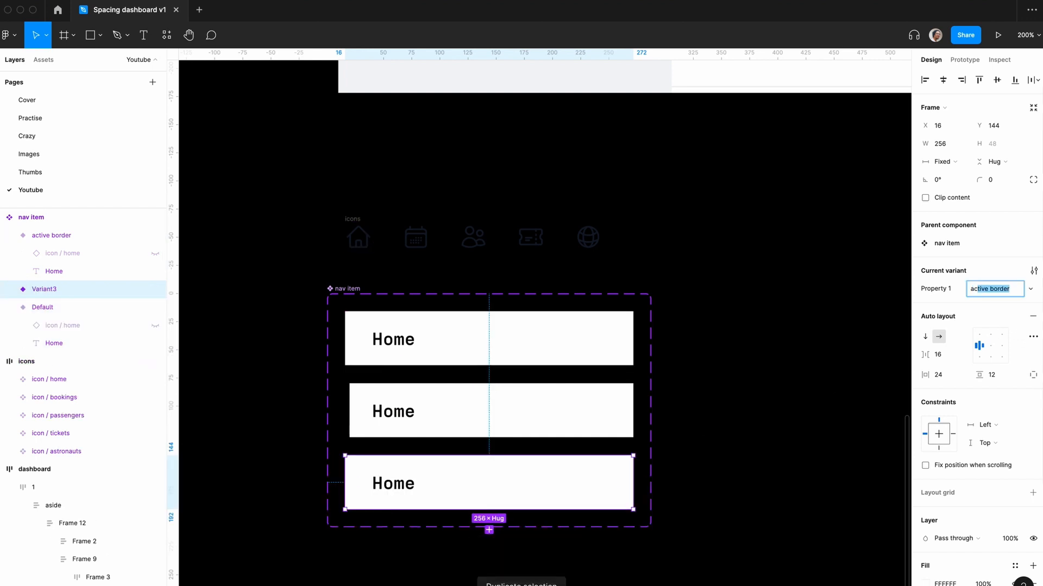
text(ve b)
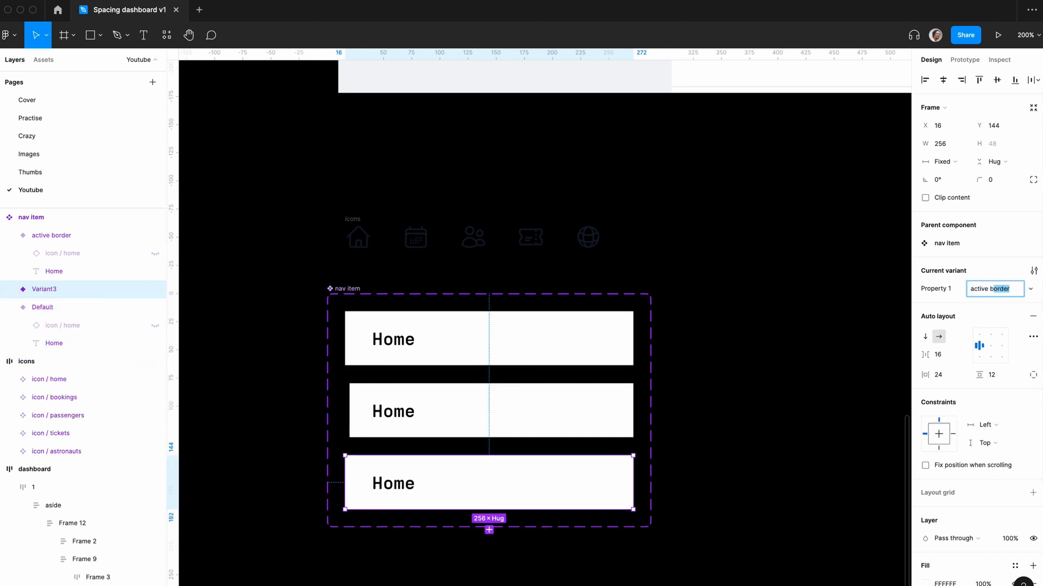
text(ackground)
key(Return)
- Remove the white fill from the Default and active border variants of the nav item
scroll(984, 380, down, 2)
scroll(984, 395, down, 3)
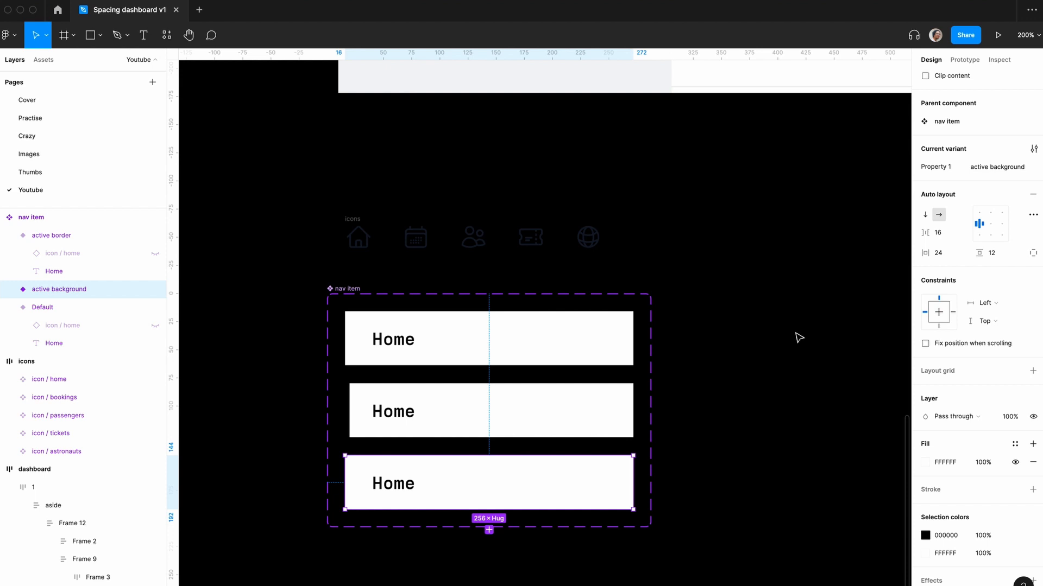
scroll(798, 338, up, 20)
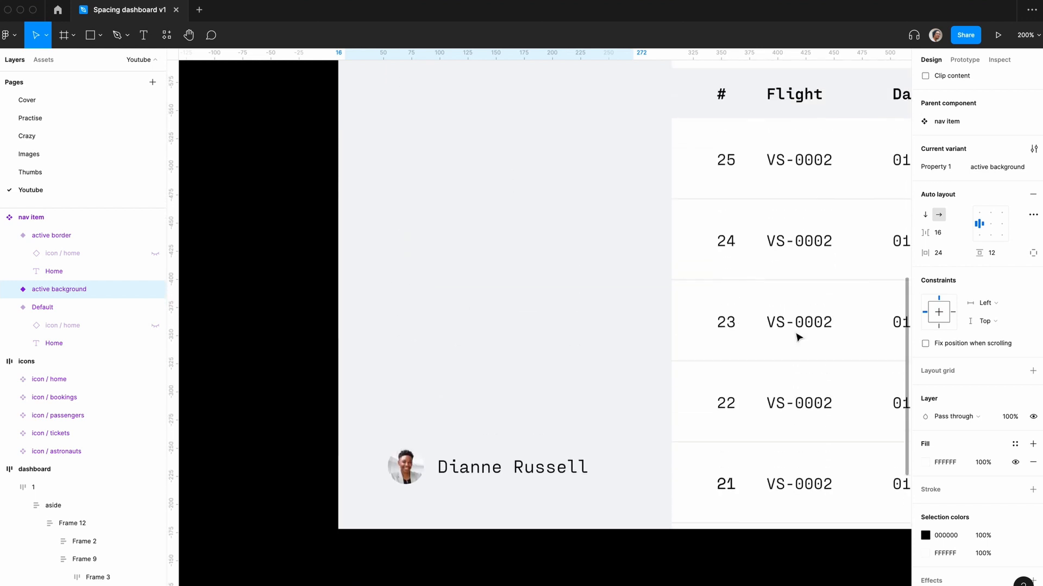
scroll(798, 338, down, 20)
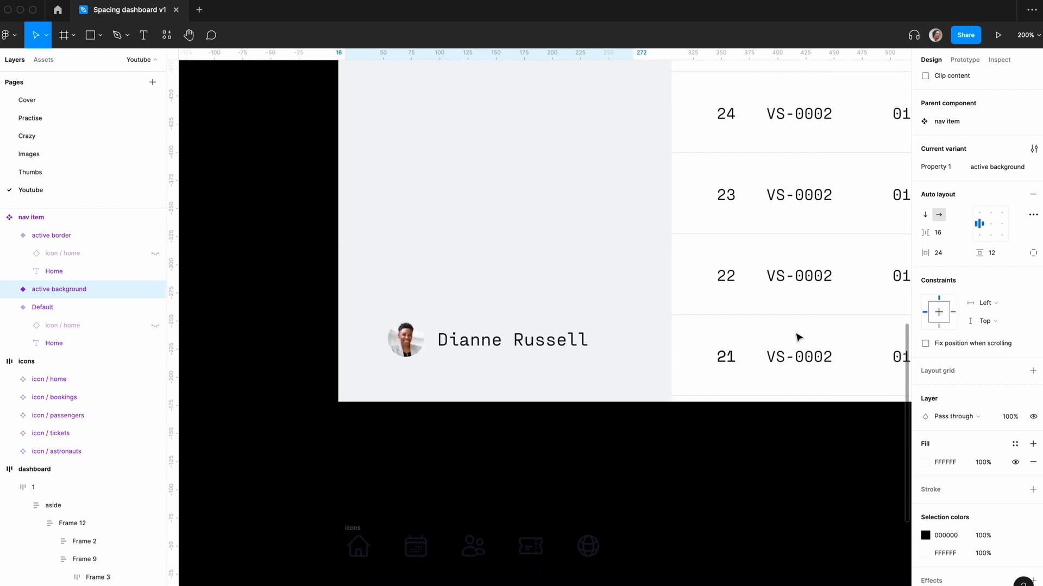
click(627, 309)
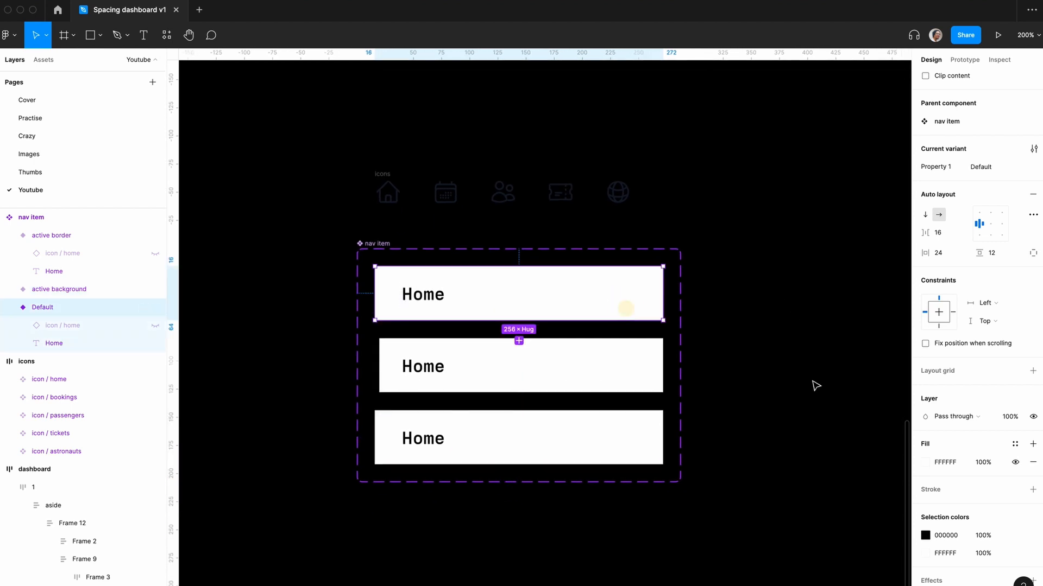
click(1033, 462)
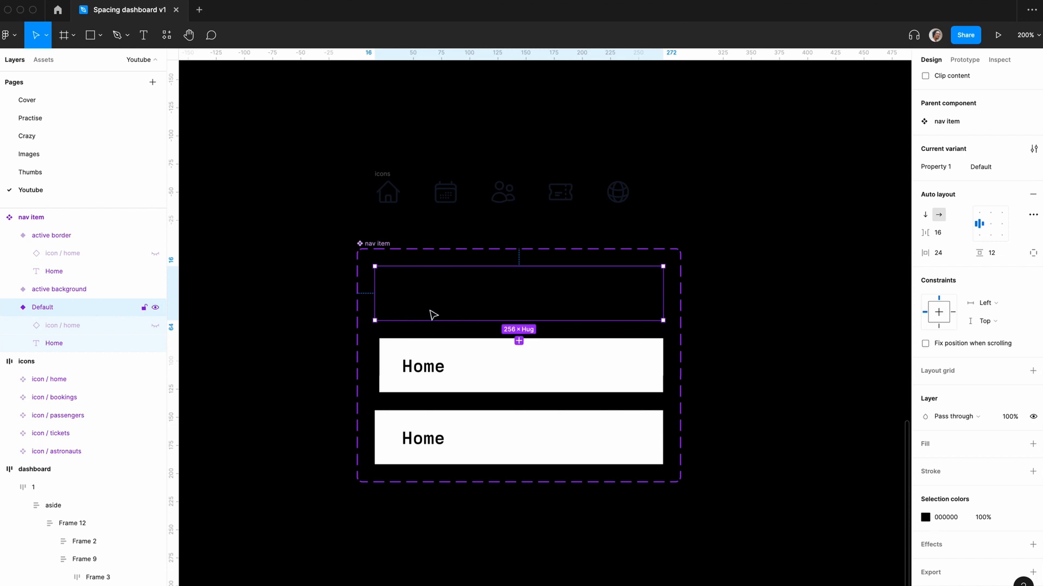
click(643, 377)
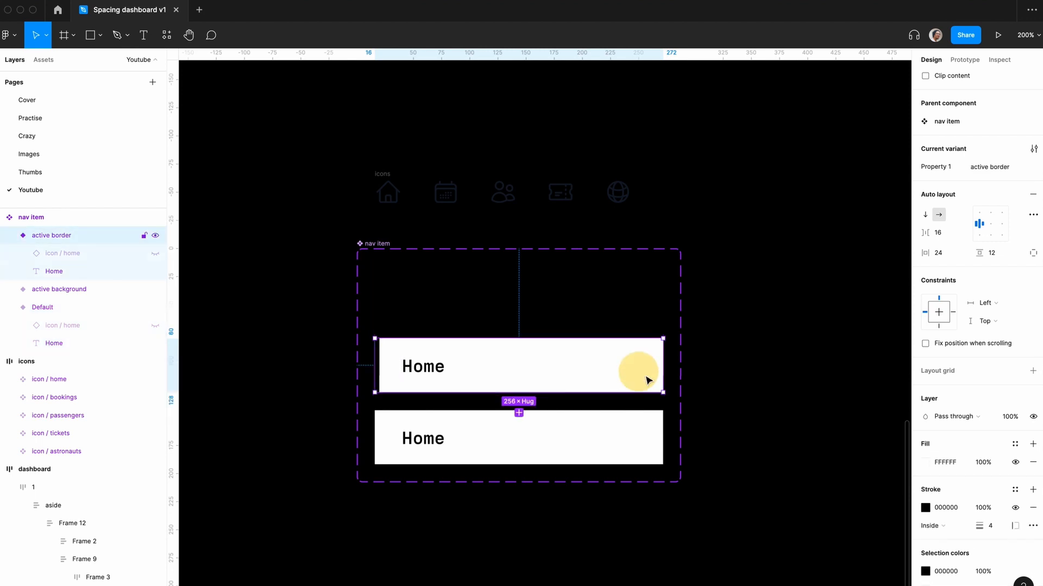
click(1033, 462)
- Apply the Default/gray/100 color style to the active background variant's fill
click(640, 449)
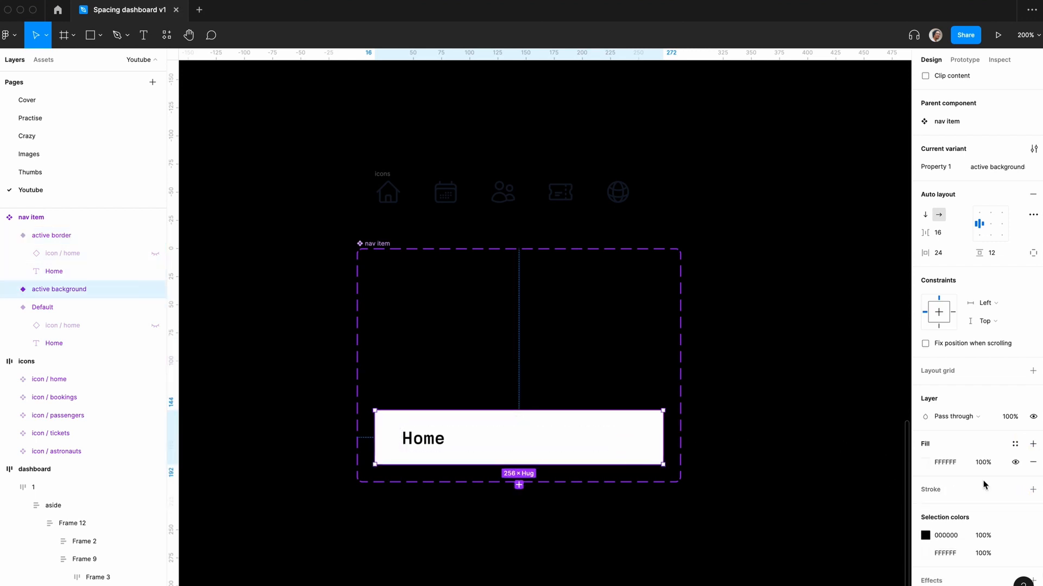
click(1014, 444)
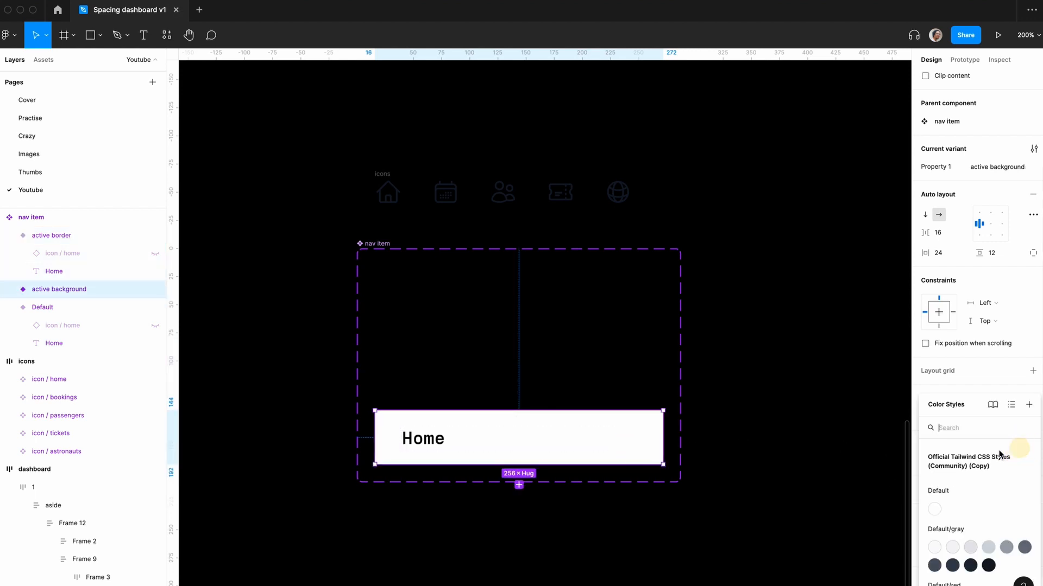
click(951, 548)
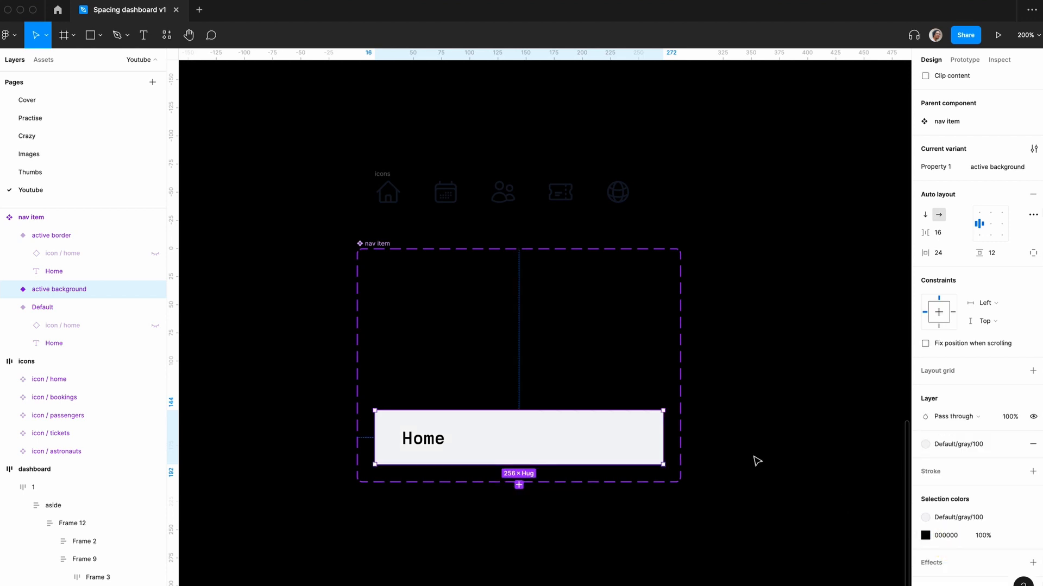
click(741, 456)
click(575, 440)
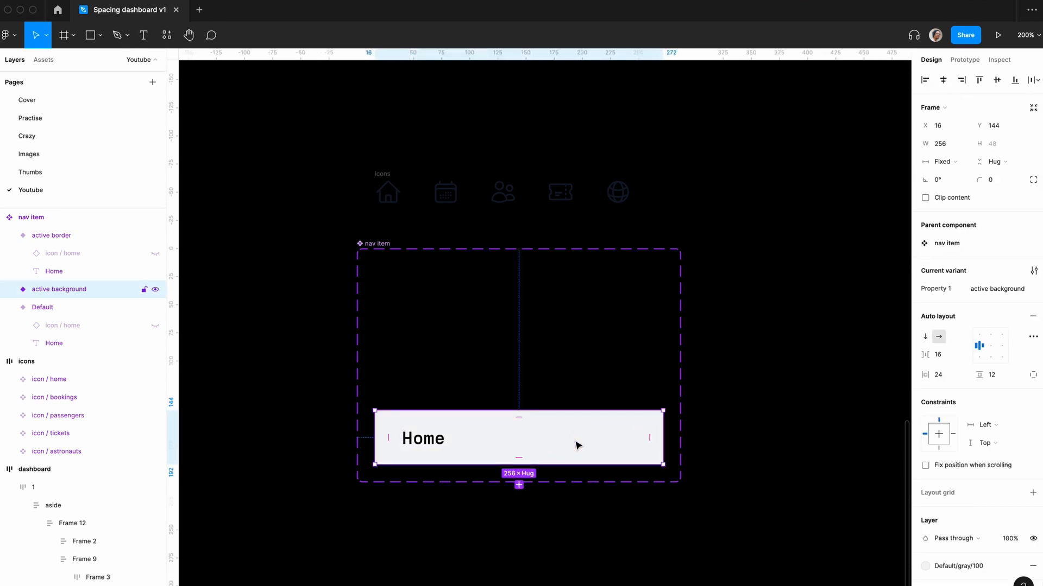
- Fill the whole nav item component set with the Default/white color style
click(263, 228)
click(372, 243)
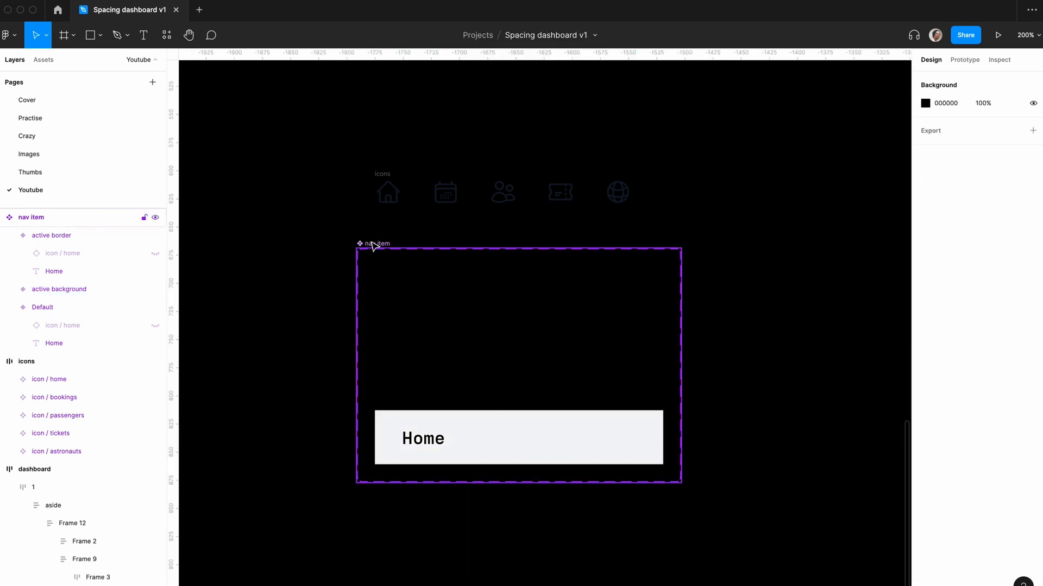
click(1015, 399)
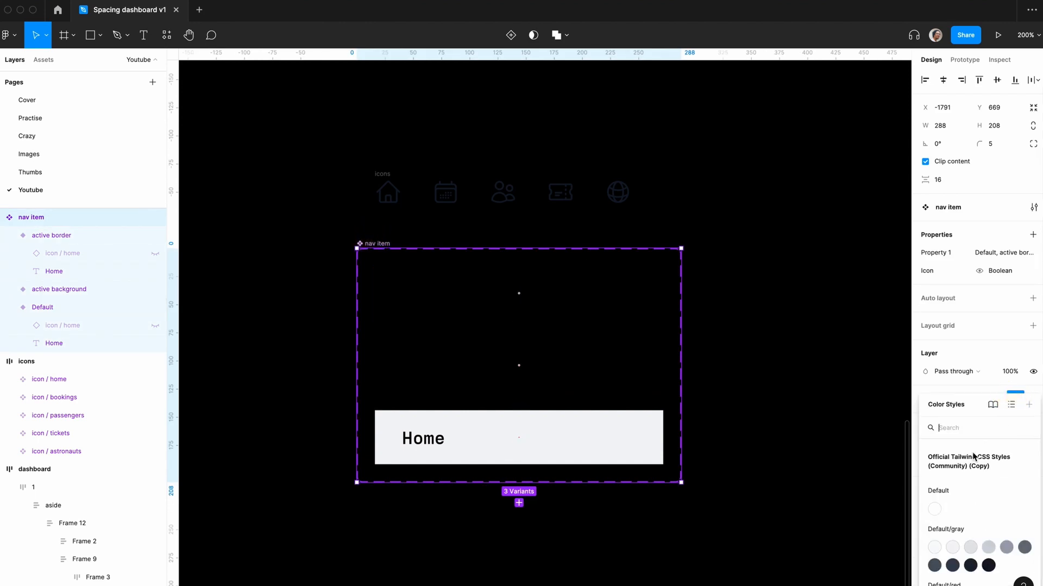
click(934, 509)
click(774, 425)
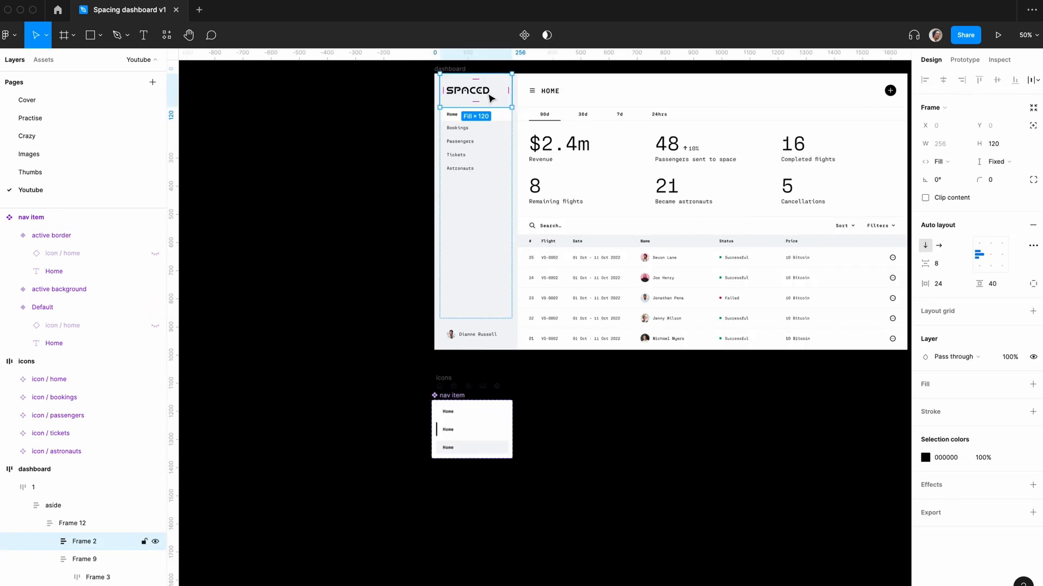
- Copy the SPACED logo frame from the dashboard sidebar and place the copy on the canvas beside the nav item set
key(super+c)
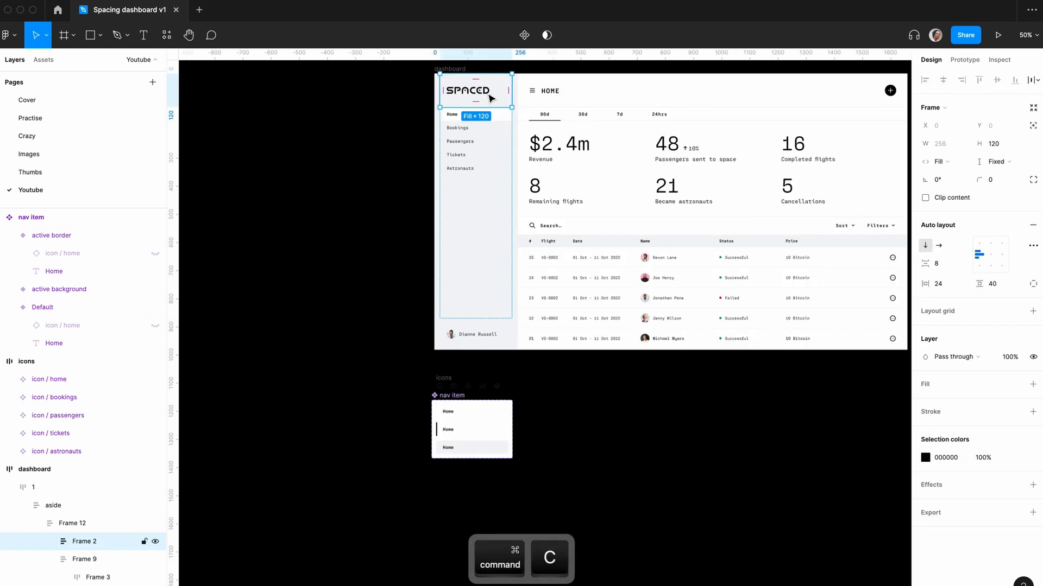
click(579, 394)
key(super+v)
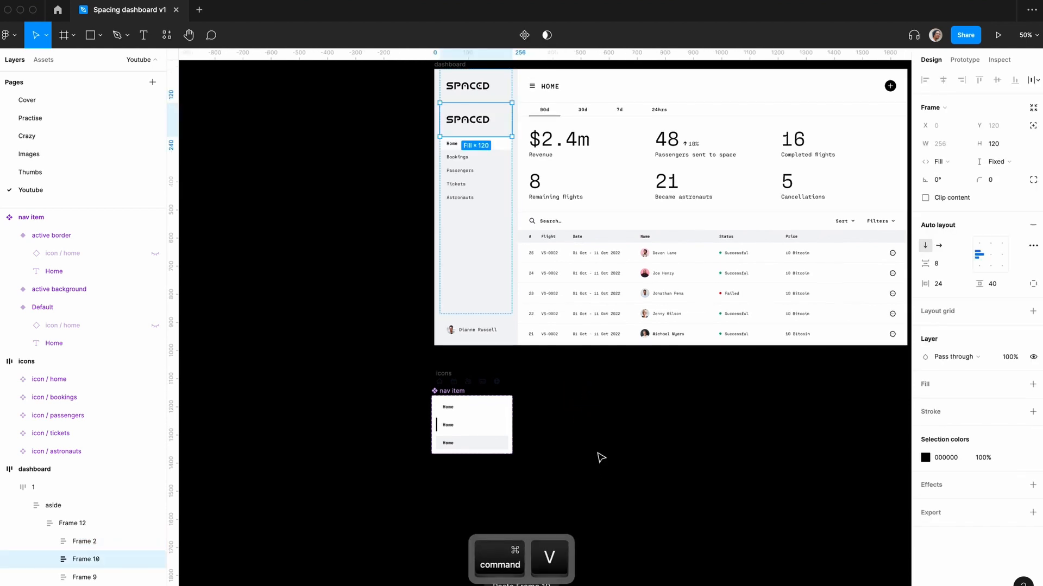
drag(478, 121, 575, 414)
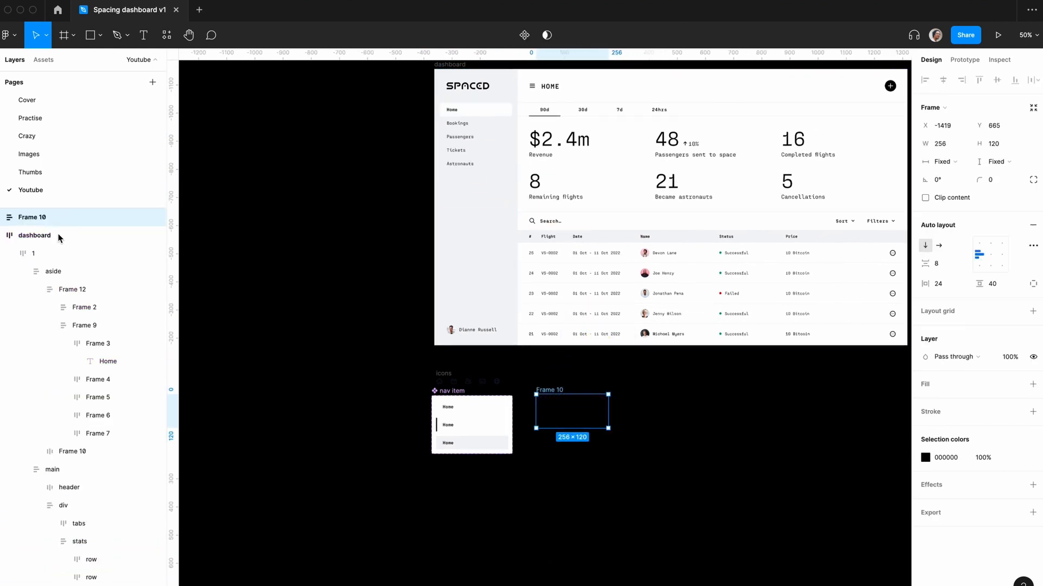
- Rename the copied logo frame as brand and convert it into a component
double_click(31, 217)
text(brand)
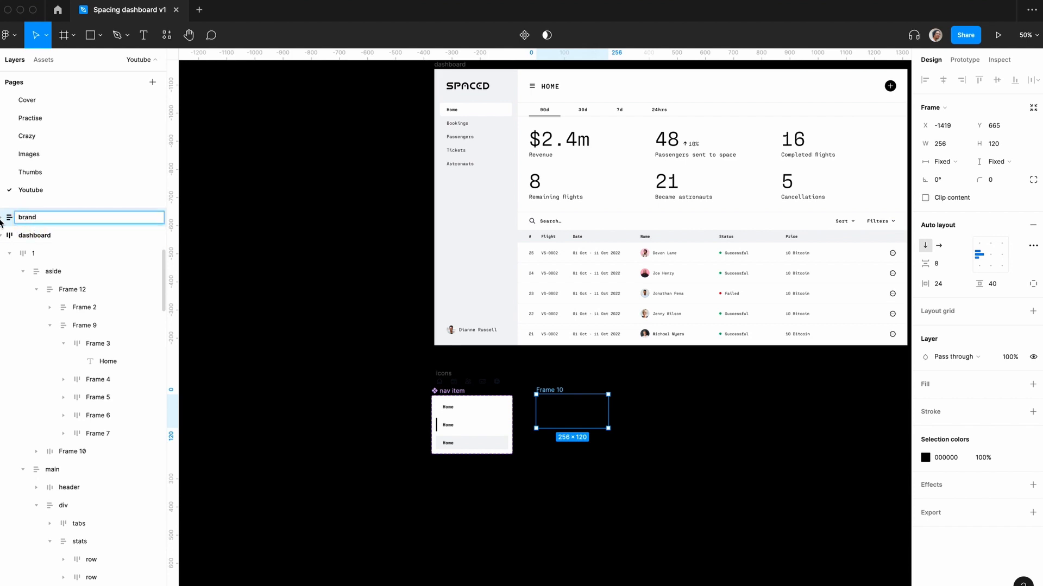
click(2, 217)
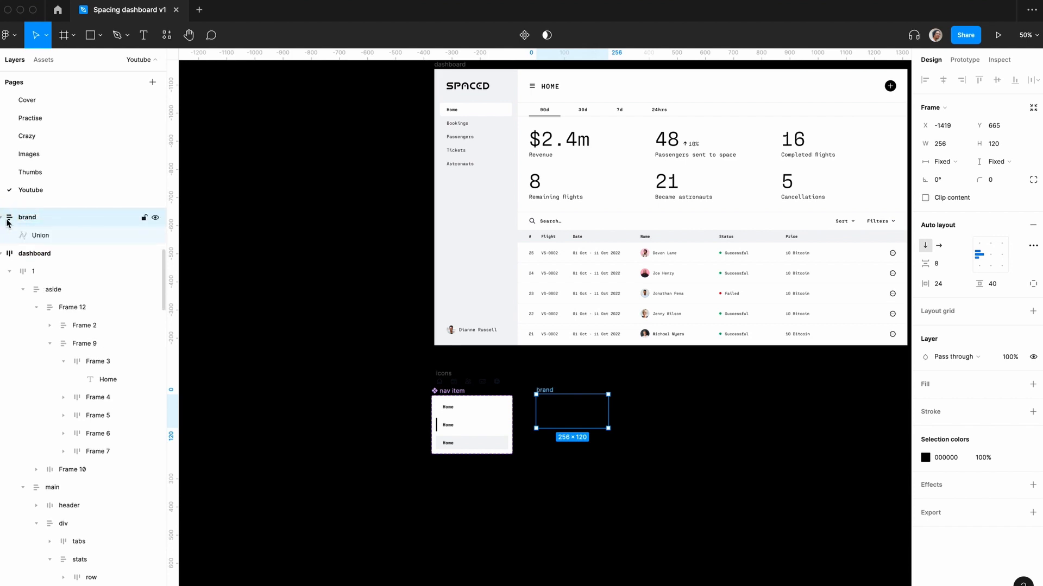
click(565, 379)
click(543, 390)
key(super+alt+k)
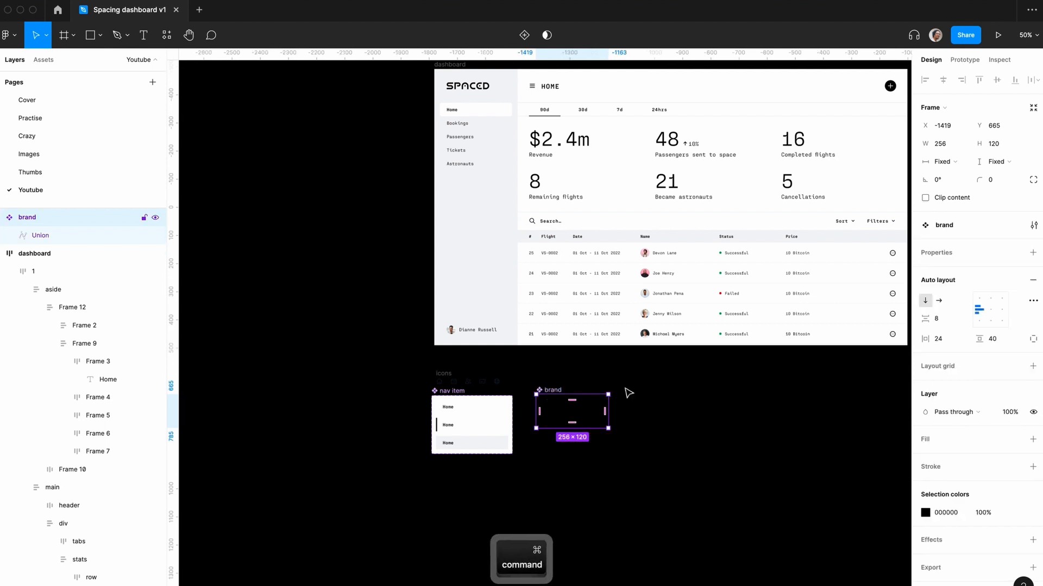
- Stack the brand component under the icons row and the nav item set below it, with their left edges aligned at X -1781
click(693, 389)
click(537, 432)
drag(539, 452, 333, 402)
drag(467, 425, 468, 457)
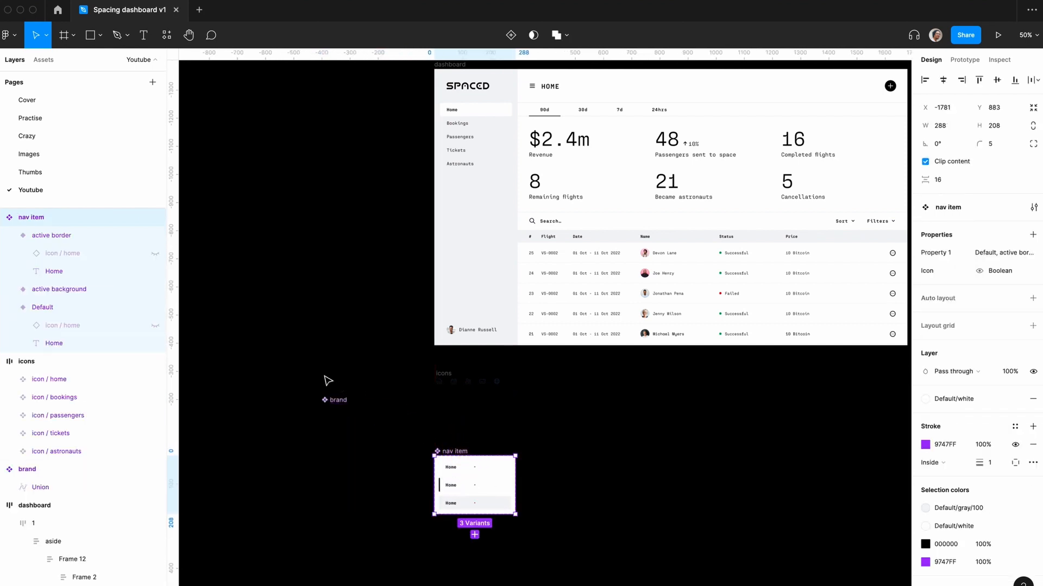
click(322, 375)
click(337, 400)
drag(338, 399, 449, 395)
- Change the canvas background to light gray EEEEEE from the document colors
click(303, 133)
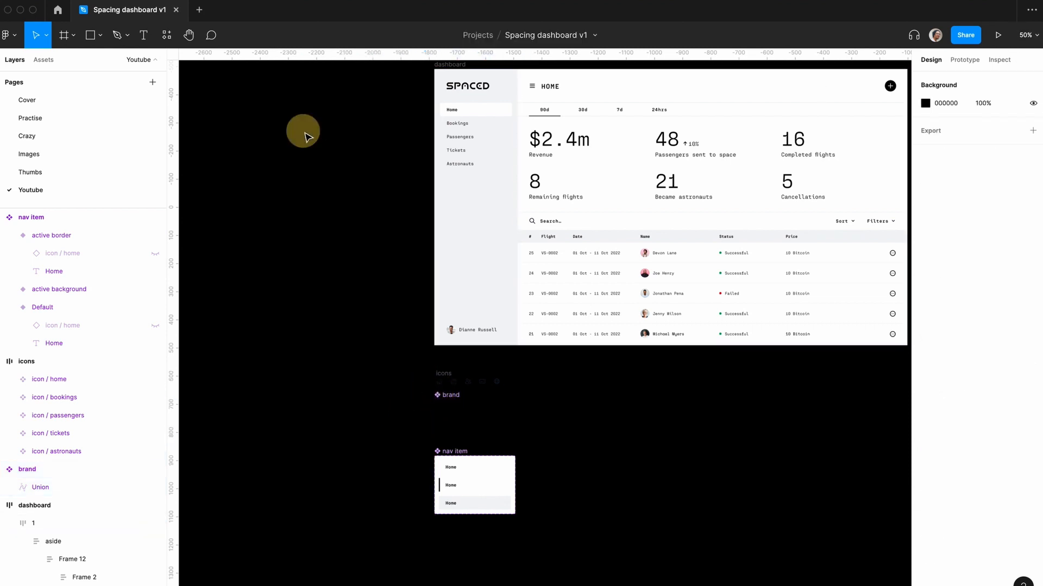
click(925, 103)
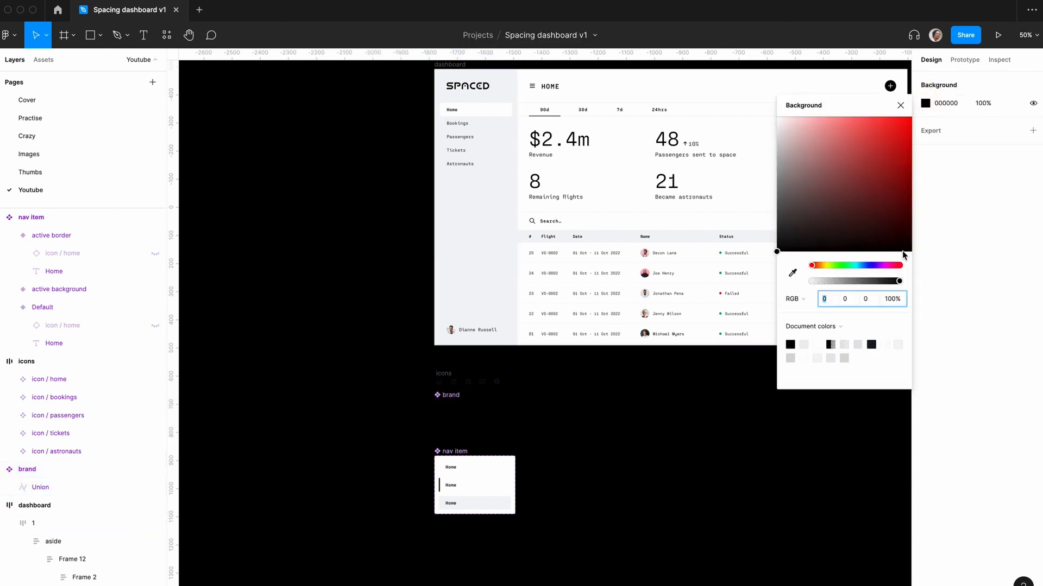
click(805, 345)
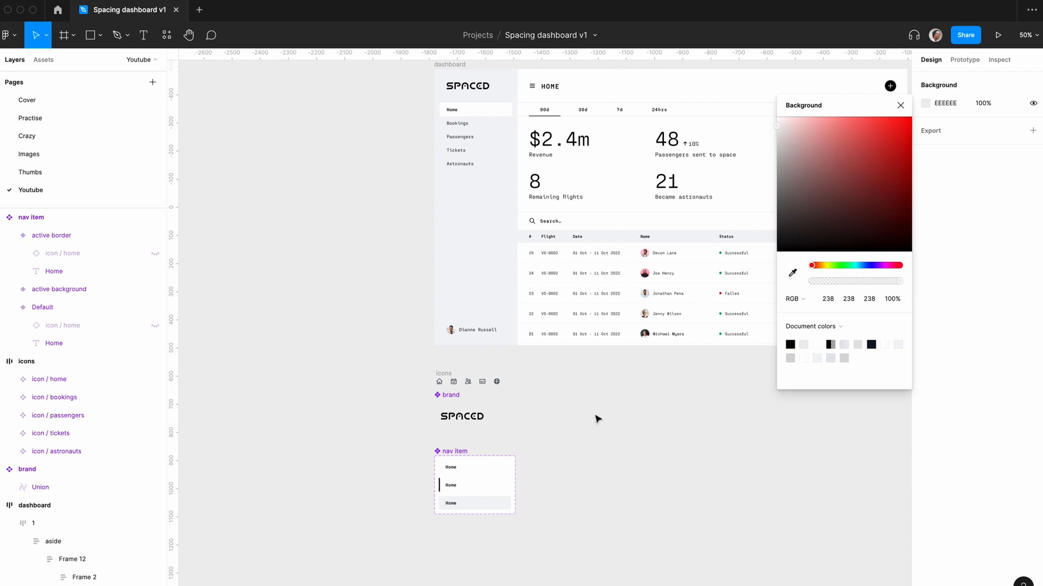
click(900, 105)
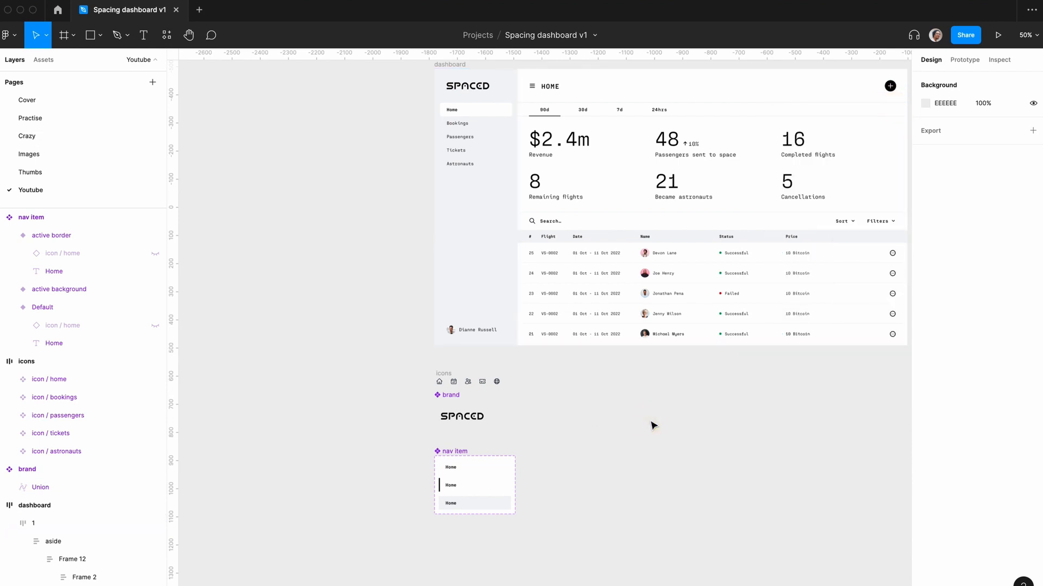
scroll(653, 424, up, 5)
scroll(654, 425, down, 2)
click(459, 273)
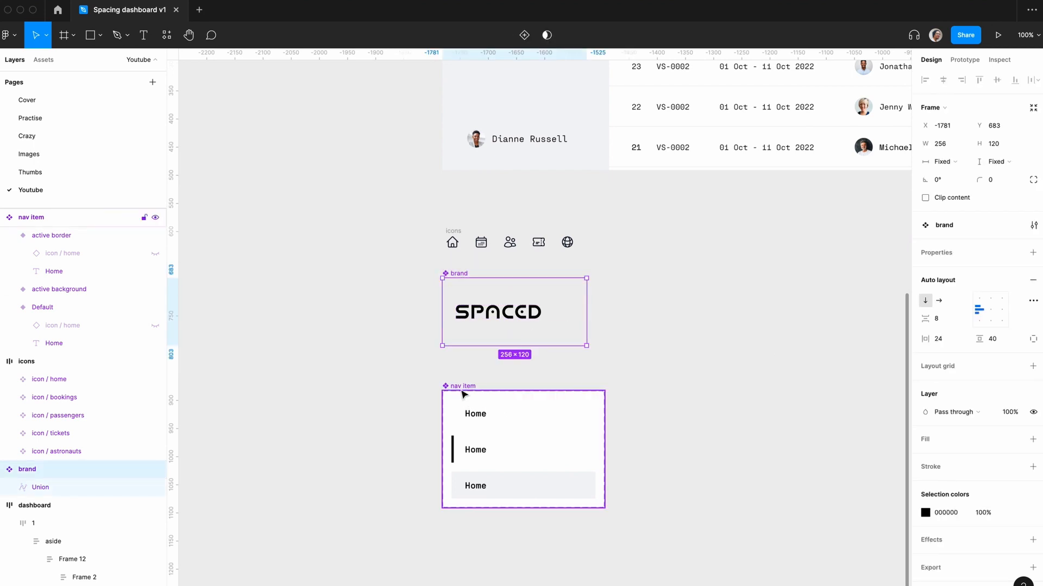
click(648, 390)
key(ctrl+minus)
scroll(648, 391, up, 3)
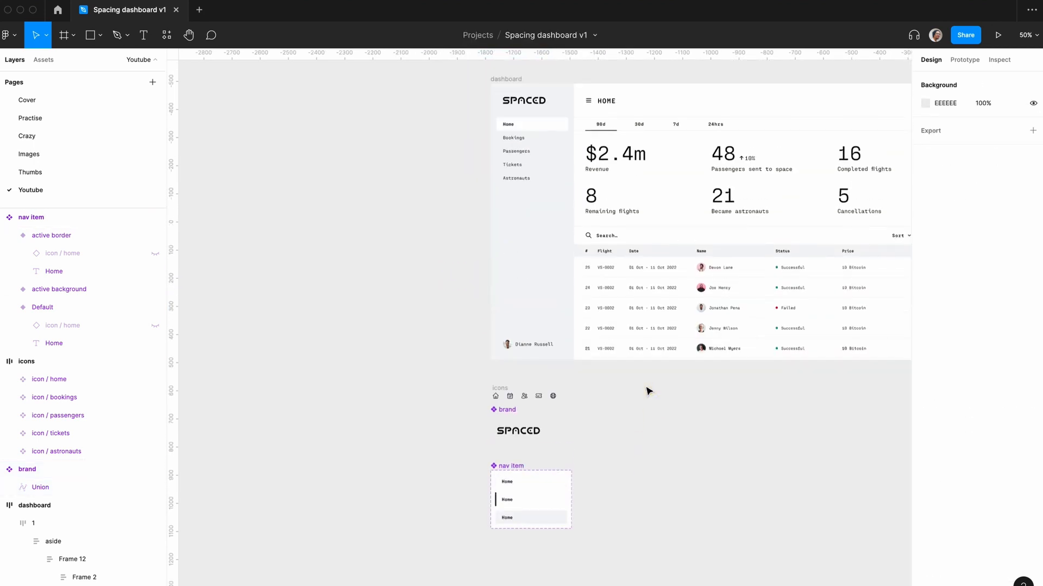
- Copy the user profile frame at the foot of the dashboard sidebar and paste it onto the canvas
click(520, 344)
super+click(520, 345)
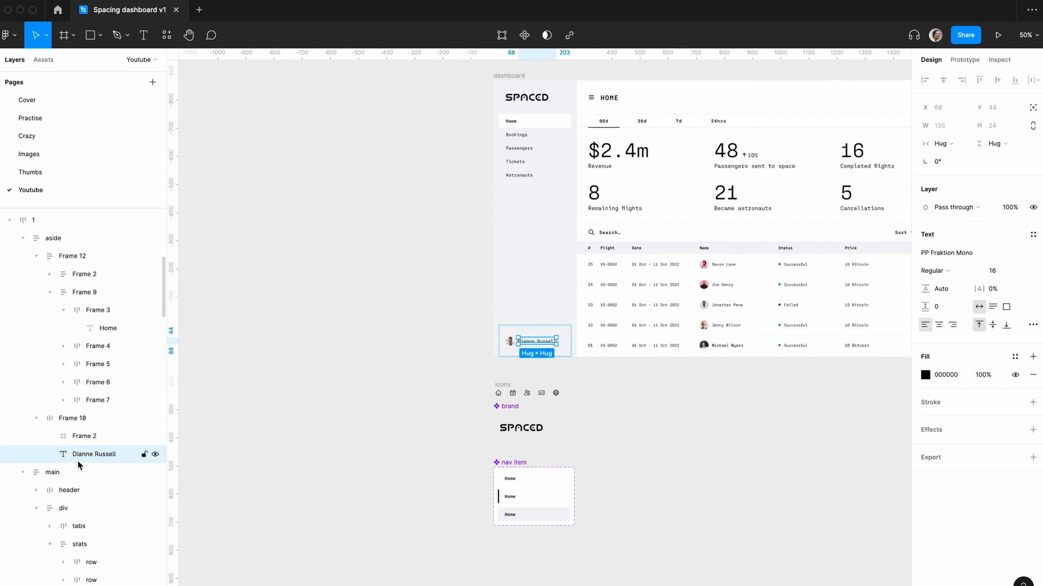
click(75, 419)
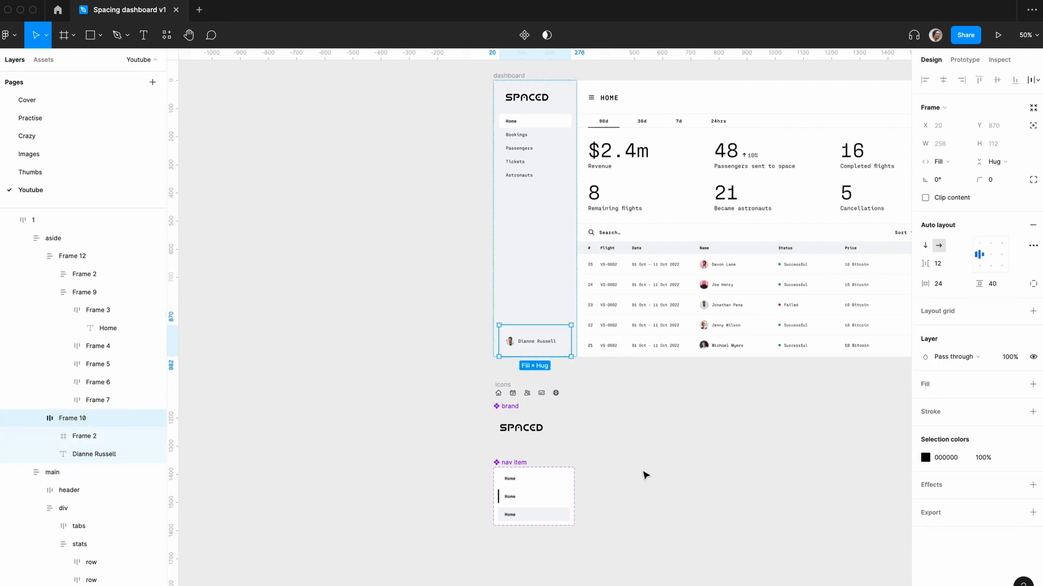
key(shift+0)
scroll(646, 476, down, 5)
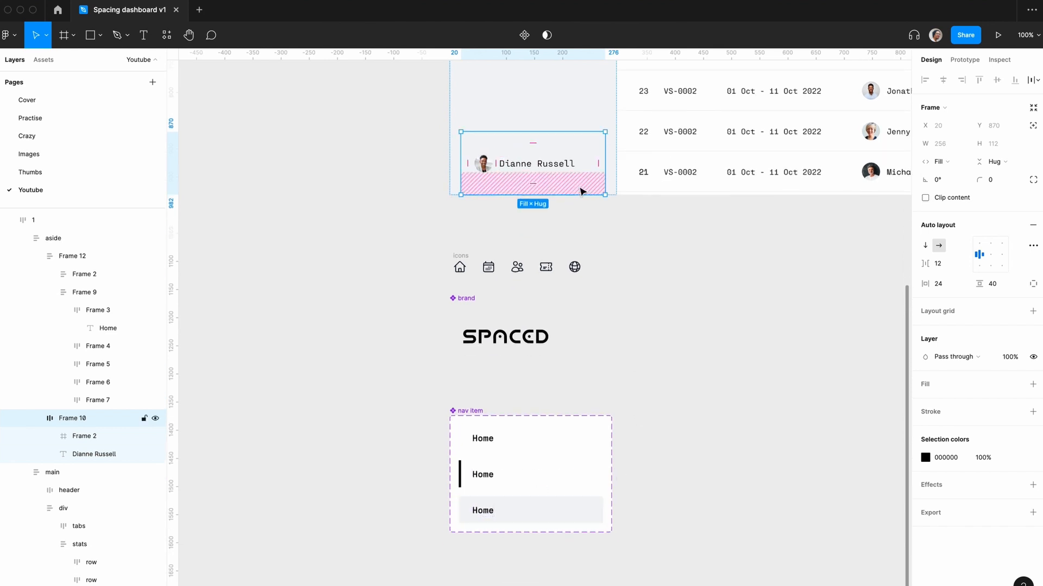
key(super+c)
click(698, 342)
key(super+v)
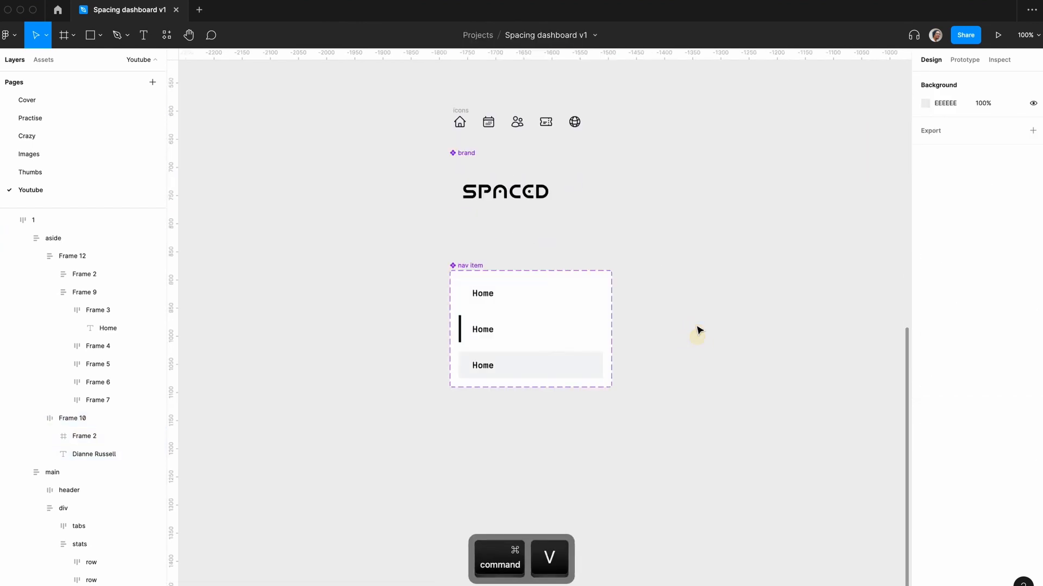
- Place the pasted profile frame below the nav item set, with its left edge aligned at X -1781 and Y 1148
drag(516, 107, 493, 535)
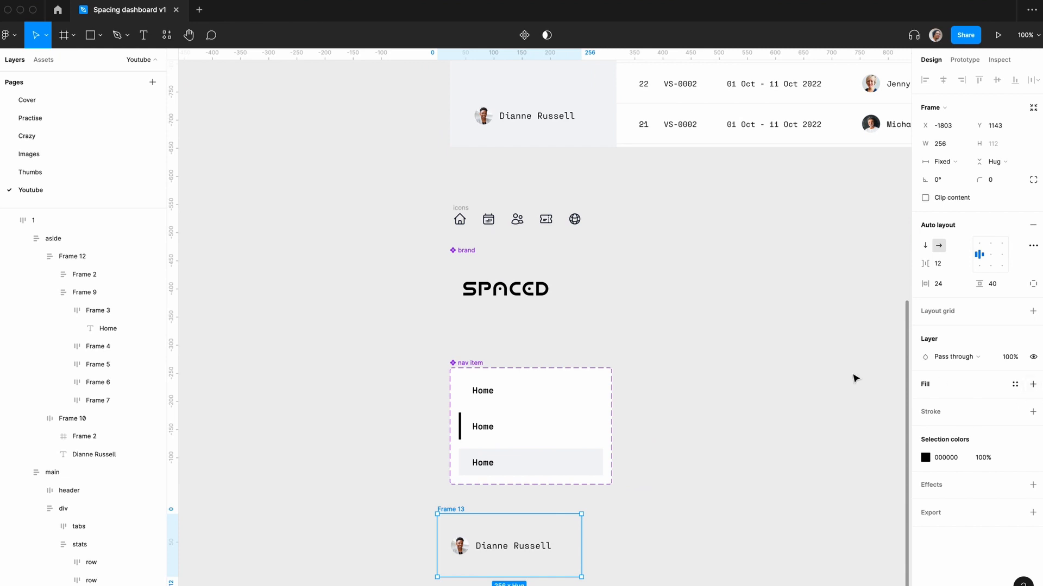
scroll(767, 380, down, 3)
click(763, 376)
drag(444, 379, 457, 382)
- Remove the Default/white fill from the nav item component set
click(470, 230)
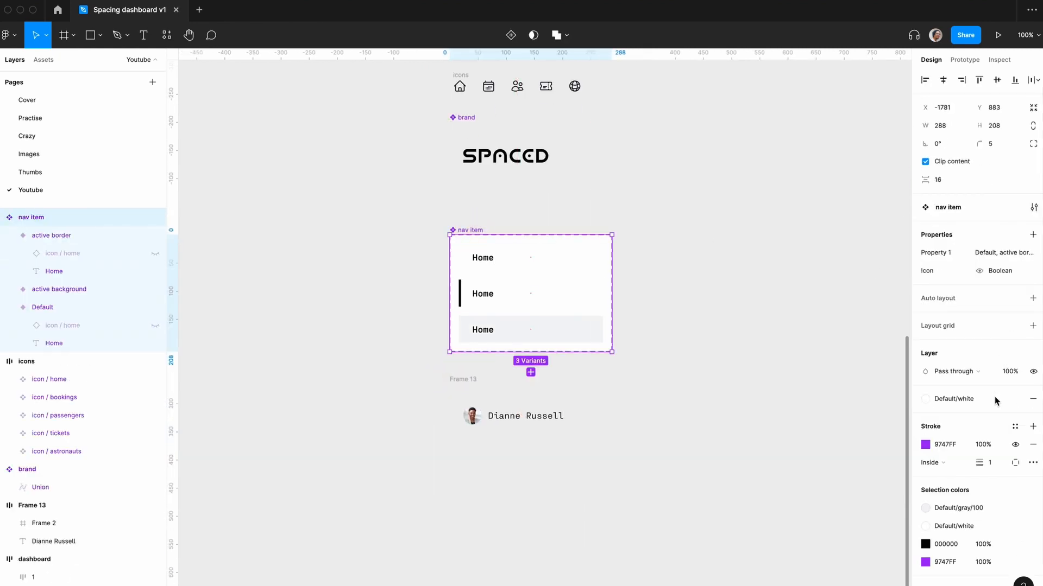
click(1033, 399)
click(777, 394)
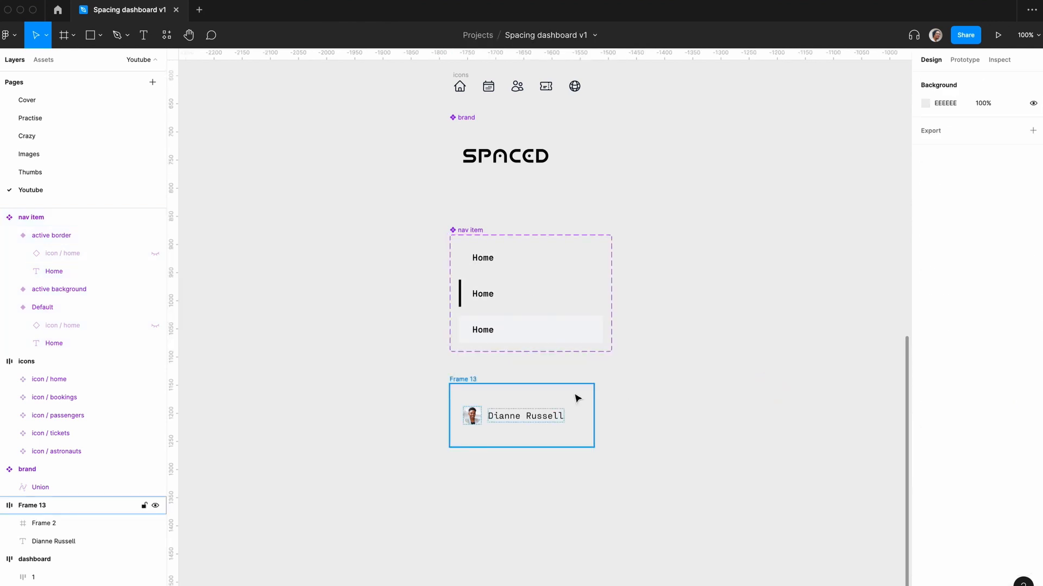
- Convert the copied profile frame into a component and rename it as user
click(466, 383)
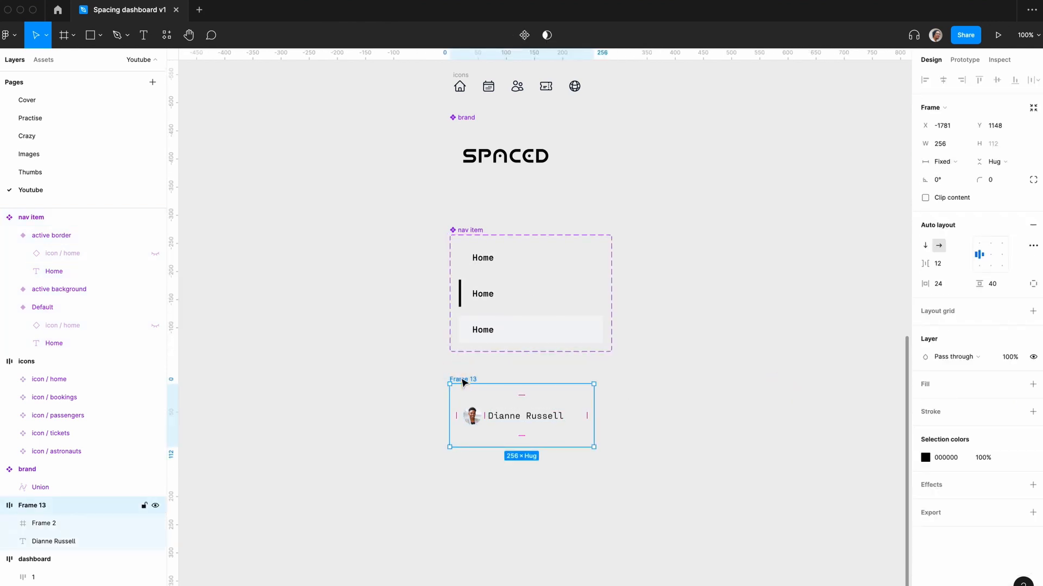
key(ctrl+alt+k)
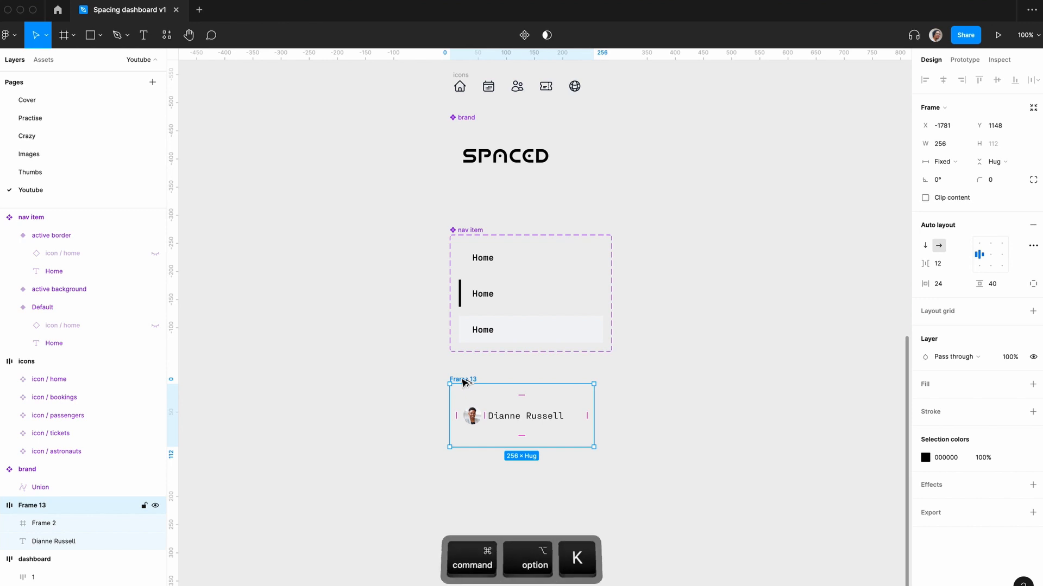
double_click(34, 505)
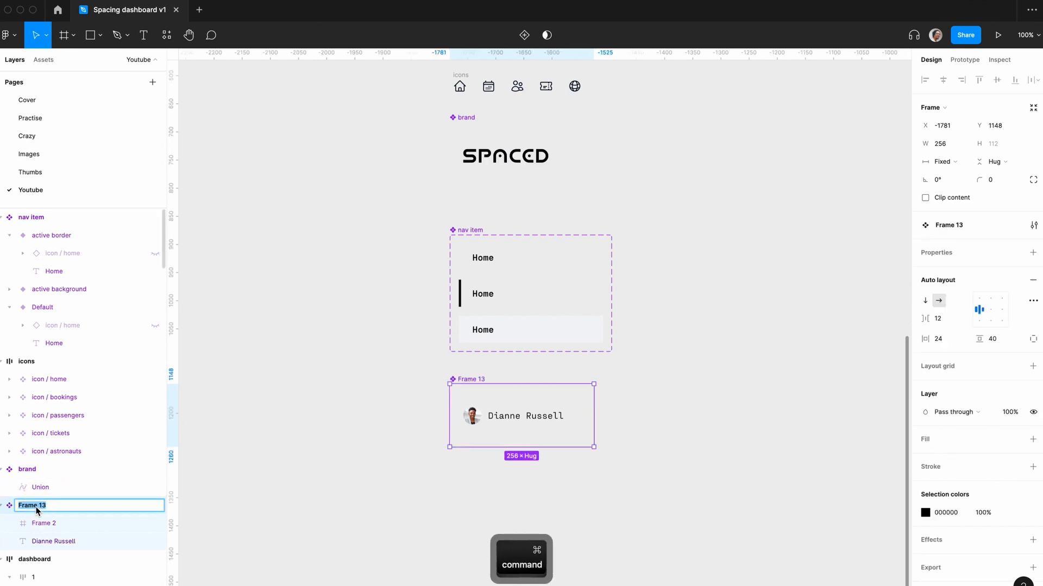
text(u)
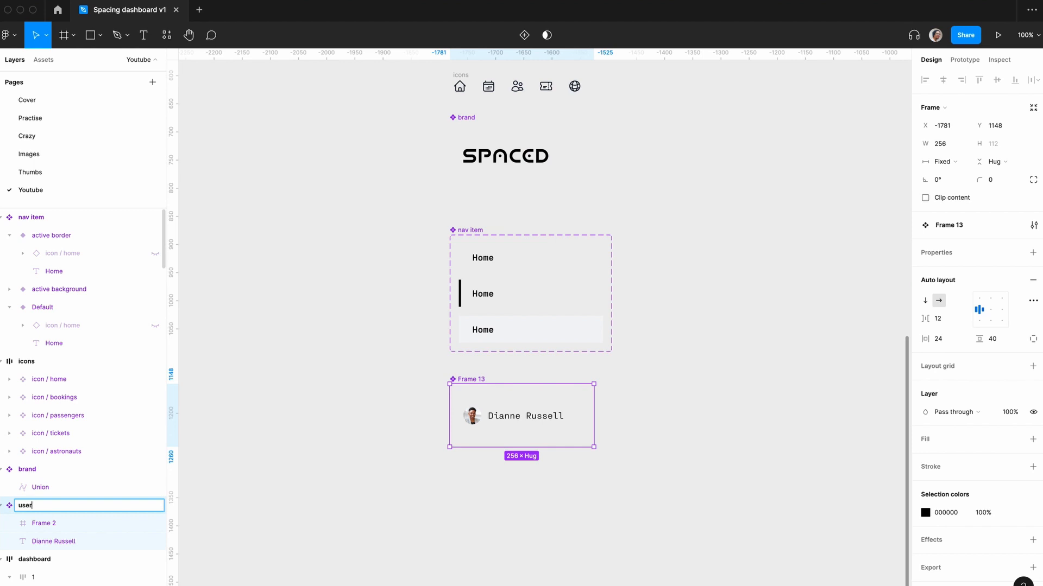
text(ser)
key(Return)
click(384, 383)
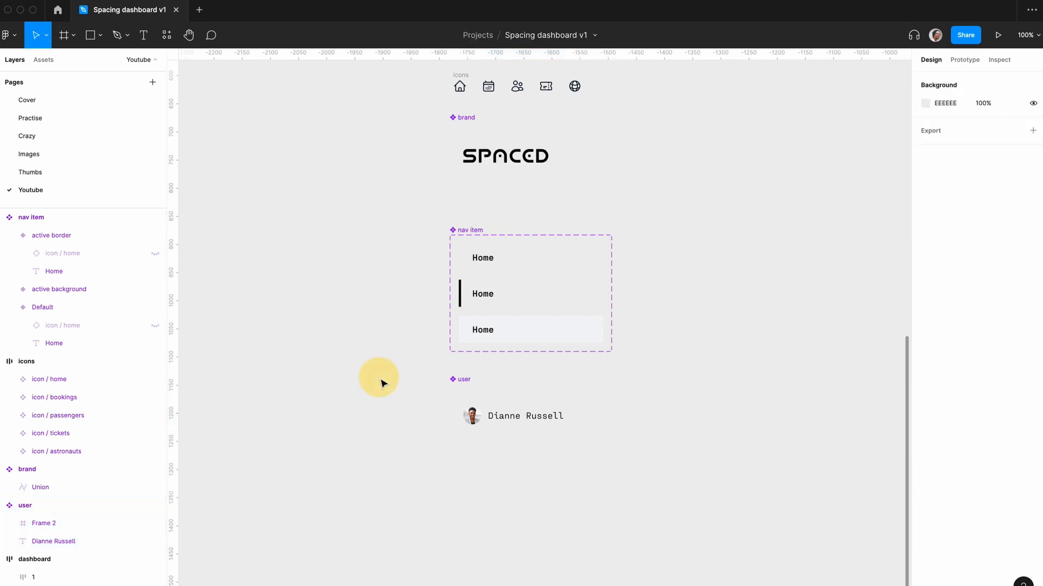
- Move the nav item set up to Y 855, leaving a gap of 52 below the brand component
click(463, 379)
click(380, 212)
drag(454, 230, 457, 217)
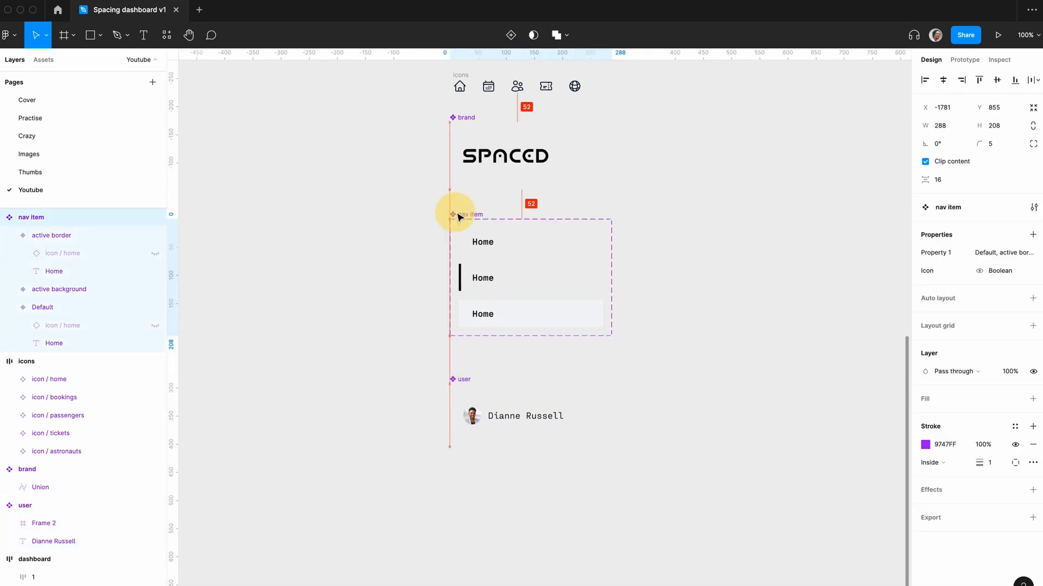
click(405, 224)
- Duplicate the brand component and place the instance on the empty canvas beside the original
scroll(663, 273, up, 5)
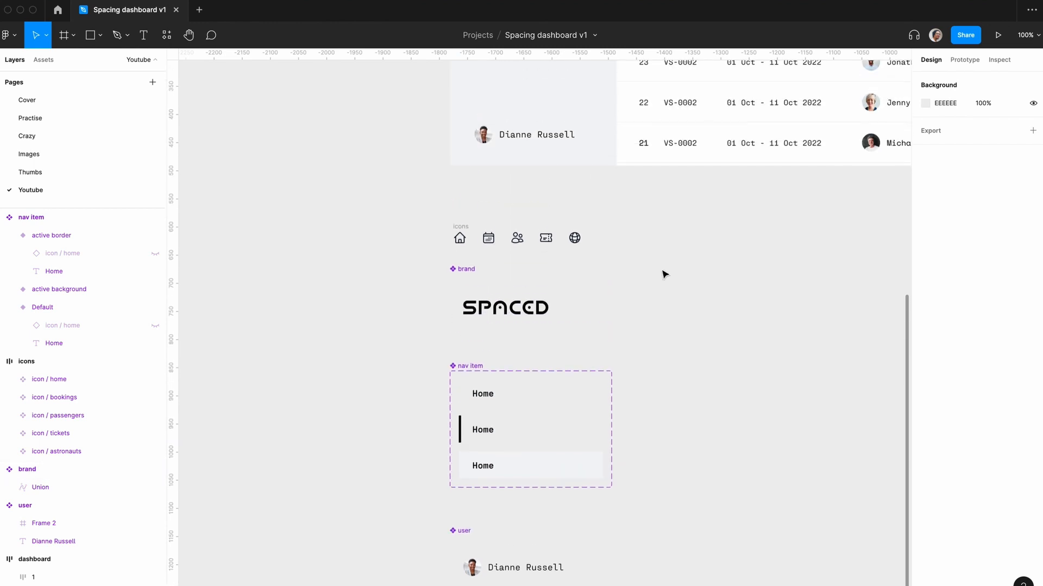
key(minus)
scroll(662, 272, up, 5)
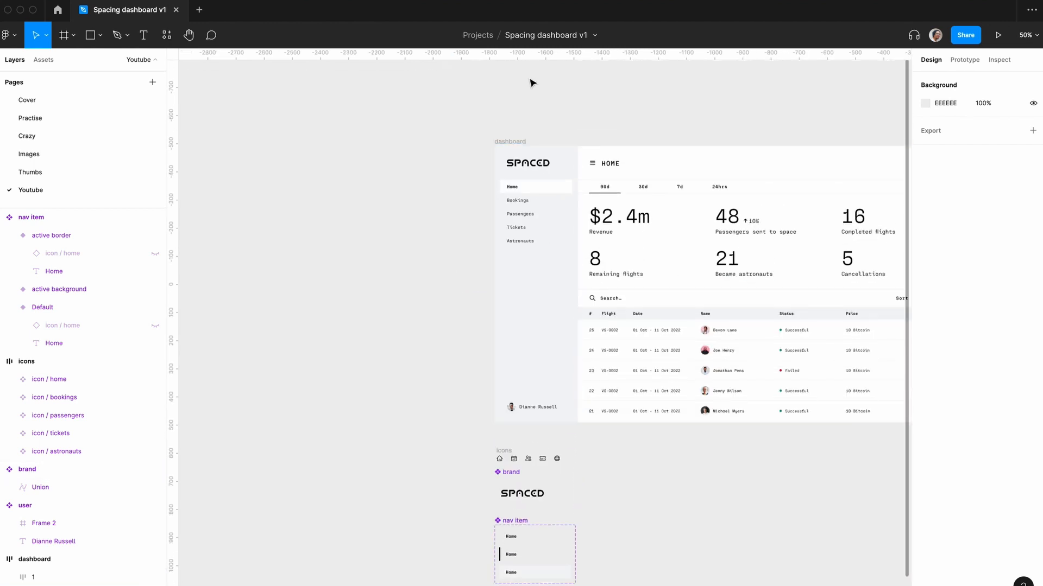
scroll(719, 466, down, 3)
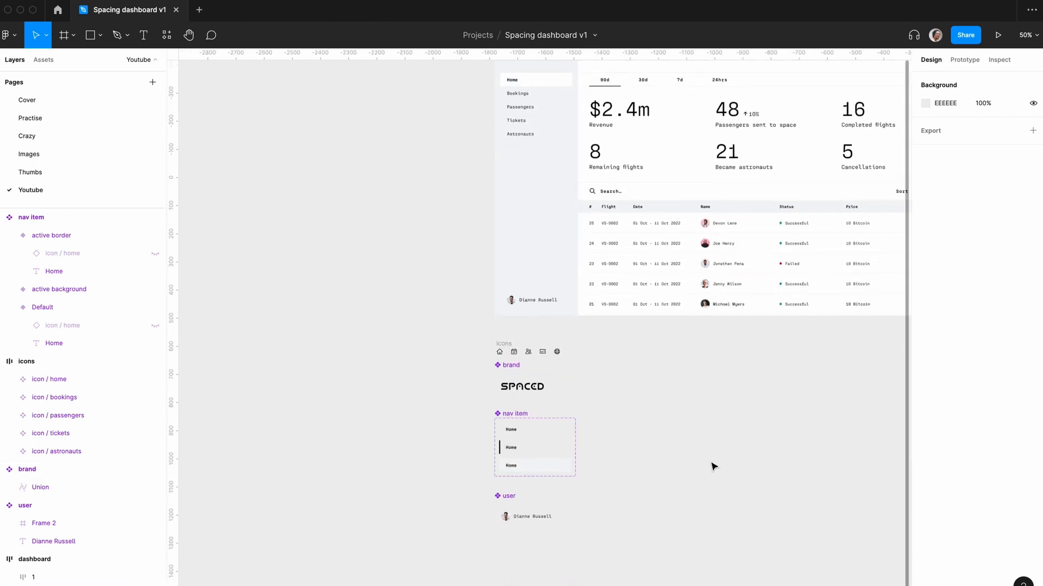
scroll(713, 467, down, 2)
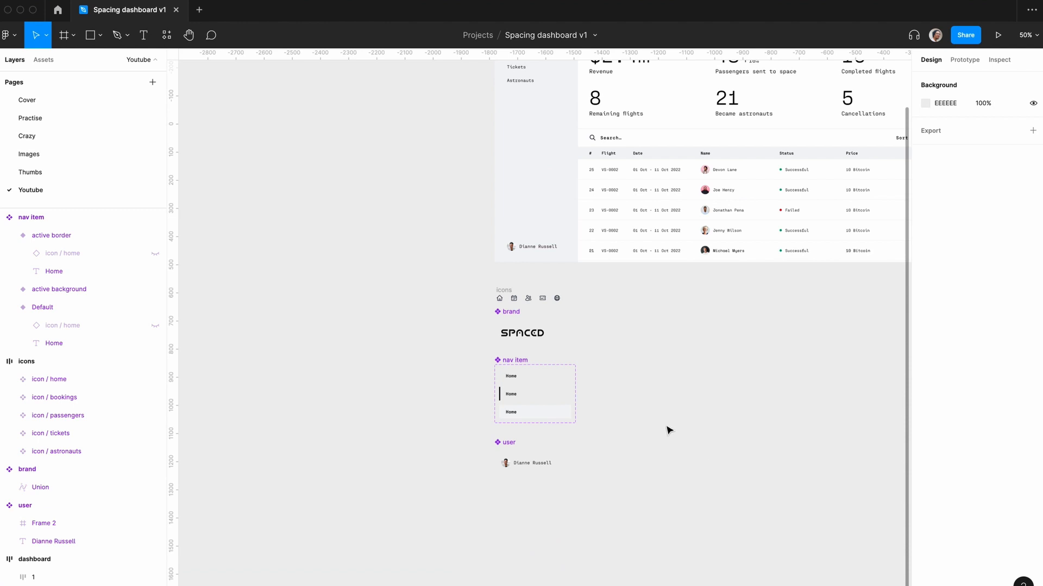
scroll(669, 431, right, 2)
key(plus)
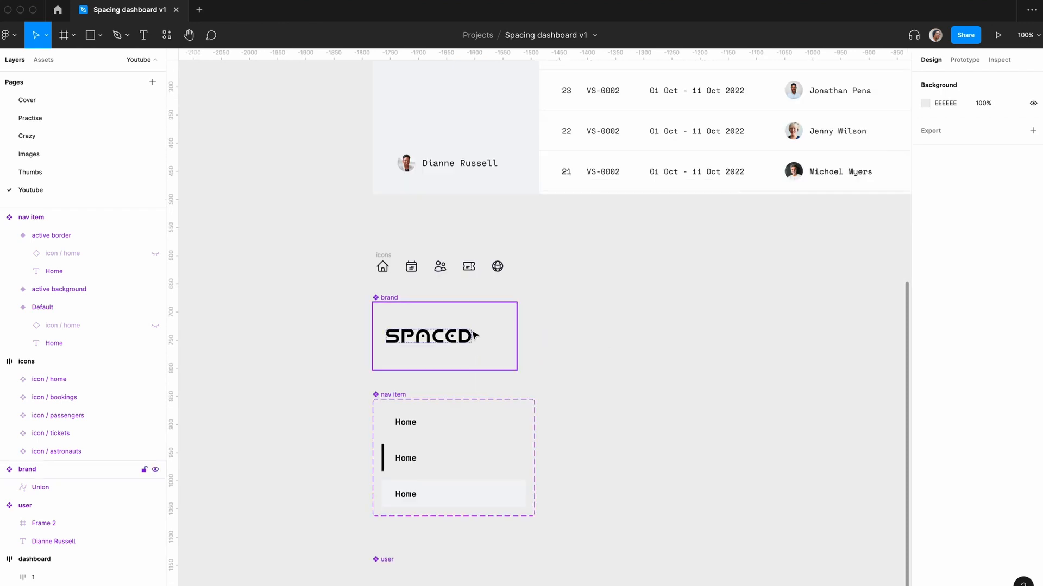
key(minus)
click(483, 312)
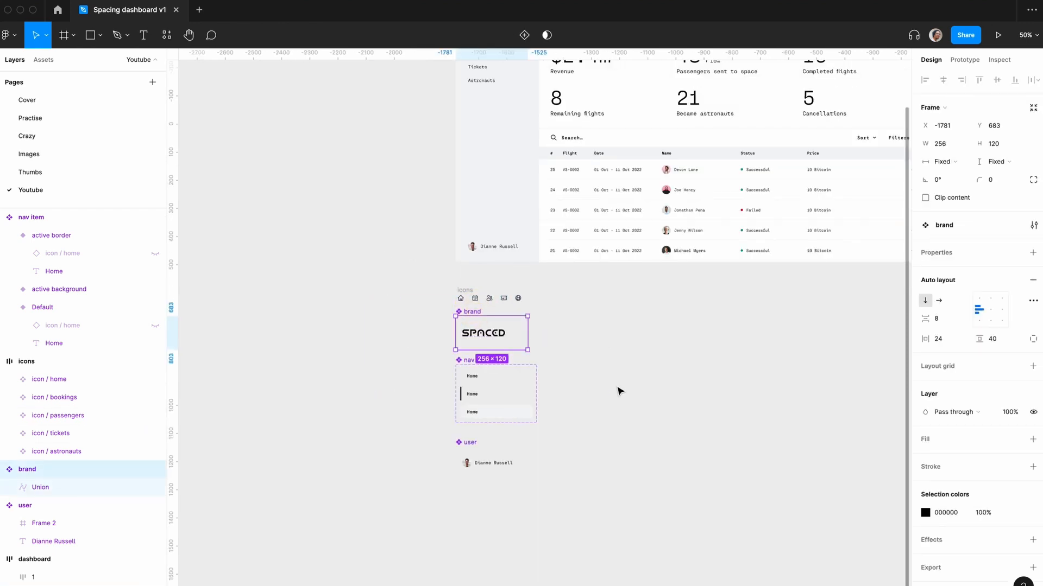
key(super+d)
drag(614, 389, 671, 341)
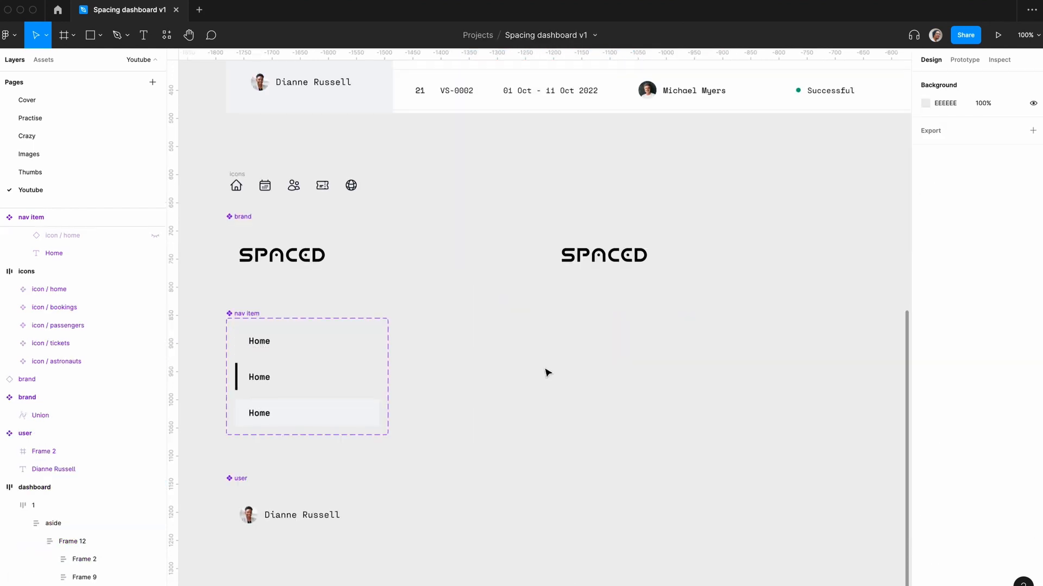
- Find the nav item component in the component library and insert an instance beside the nav item set
key(shift+i)
text(nav item)
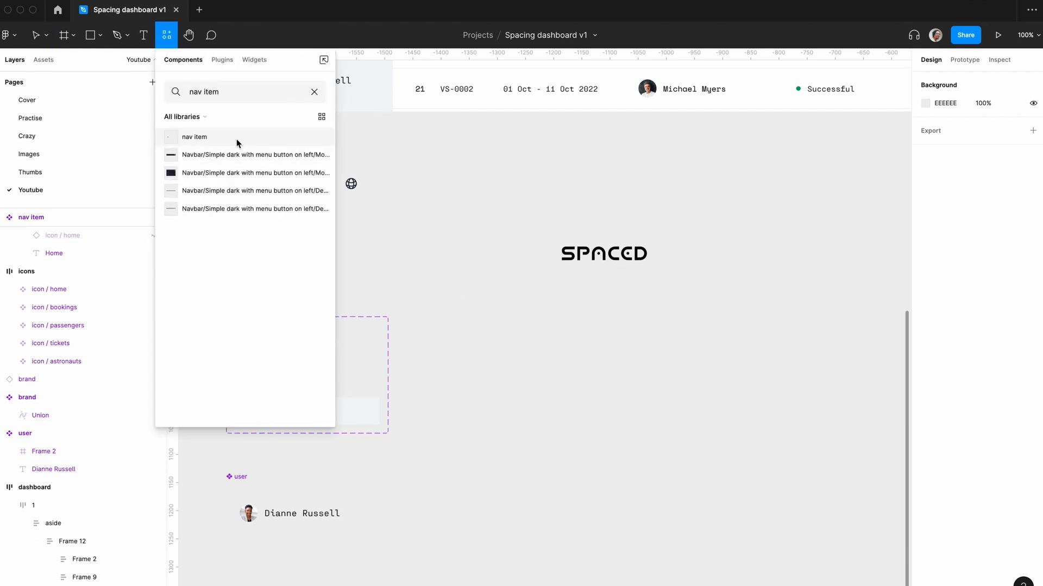
drag(235, 137, 570, 367)
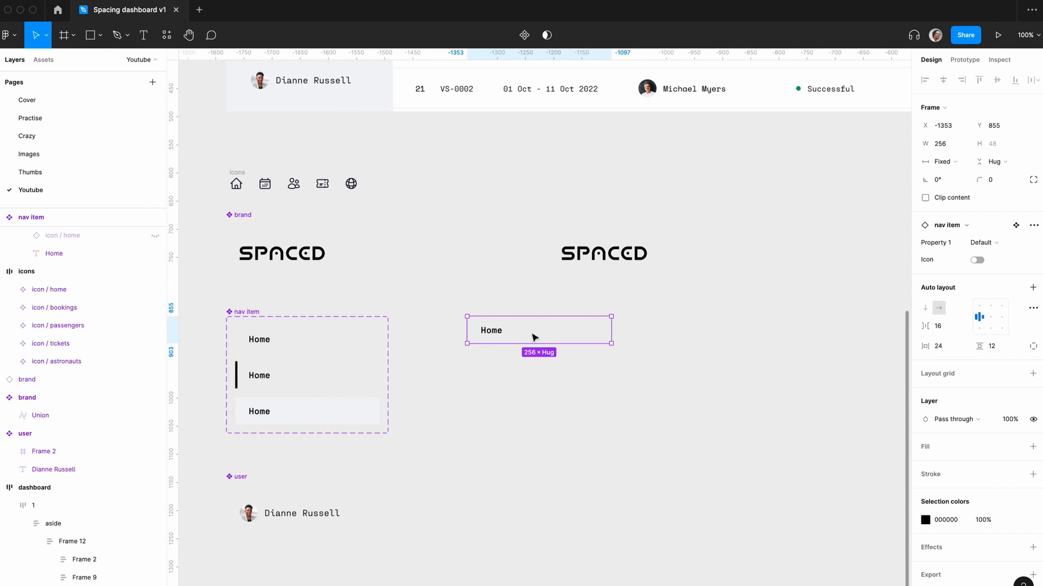
scroll(532, 337, left, 1)
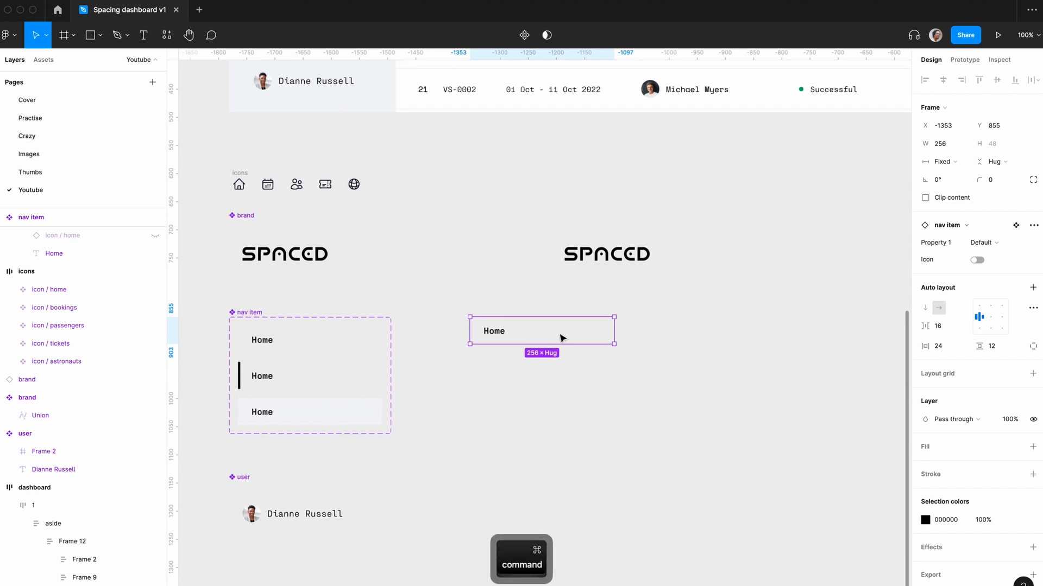
- Duplicate the nav item instance four times and wrap all five instances in a vertical auto layout frame
key(ctrl+d)
key(ctrl+d)
key(ctrl+d)
key(ctrl+d)
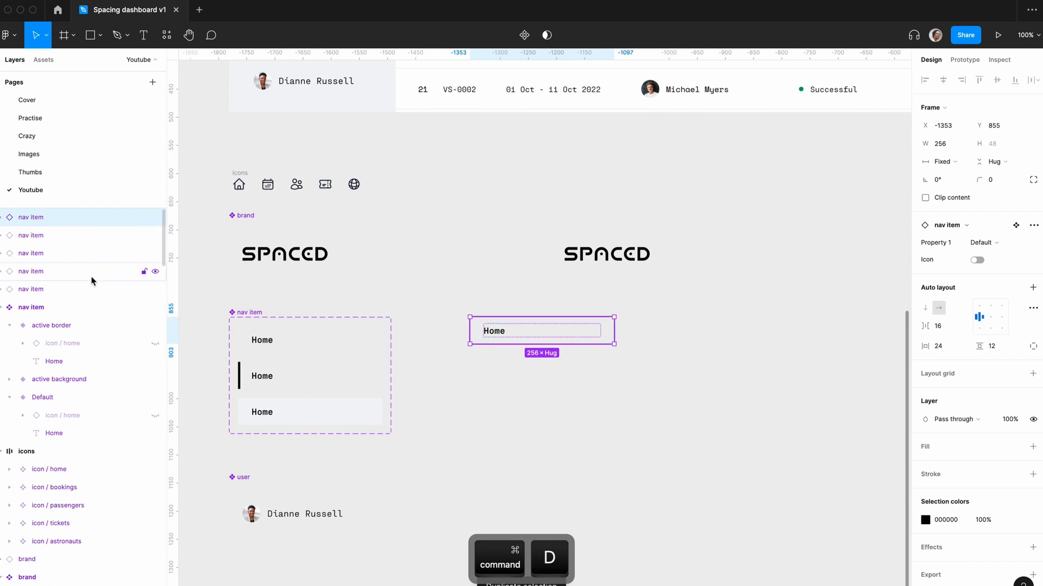
click(39, 288)
shift+click(48, 225)
key(shift+a)
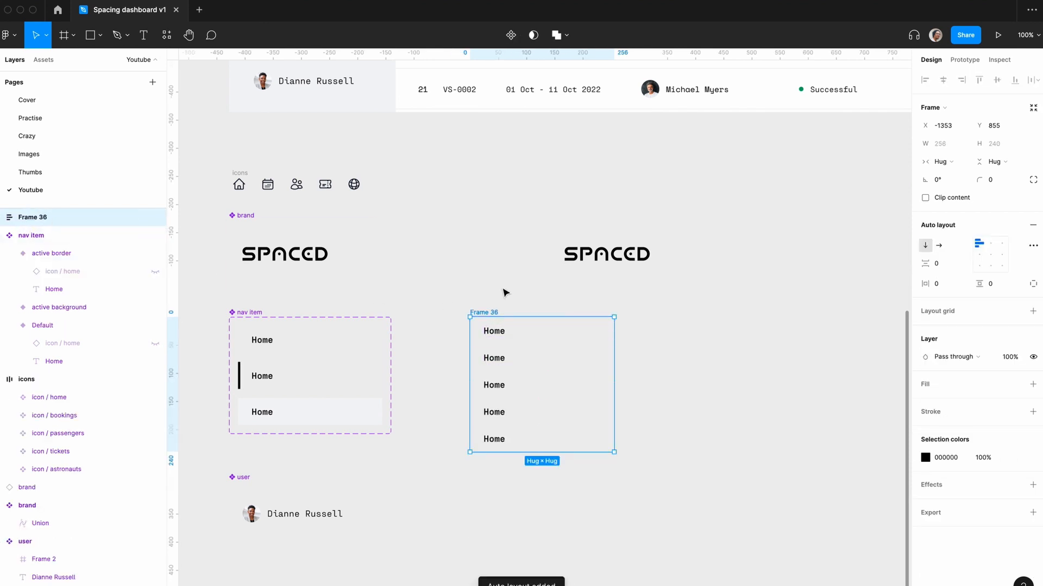
- Rename the auto layout frame as nav and move it beneath the brand instance, to X -1209 and Y 839
double_click(39, 218)
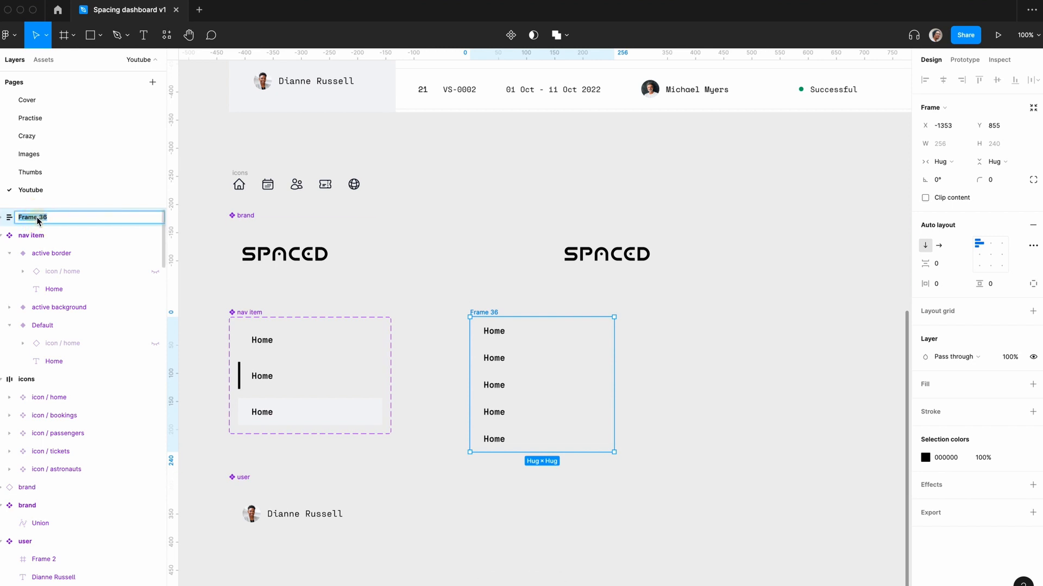
text(nav)
key(Return)
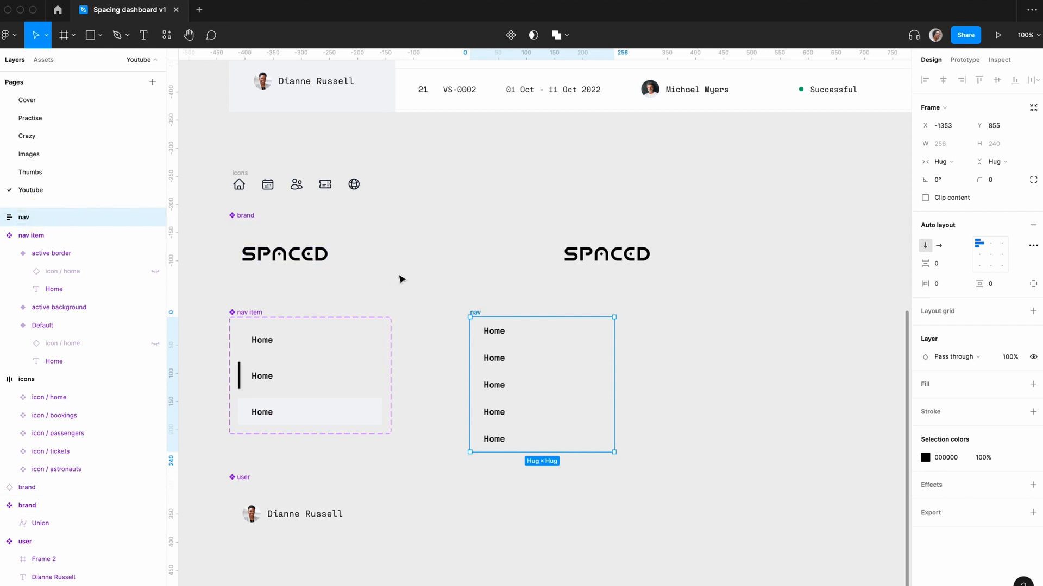
click(435, 277)
drag(473, 311, 554, 309)
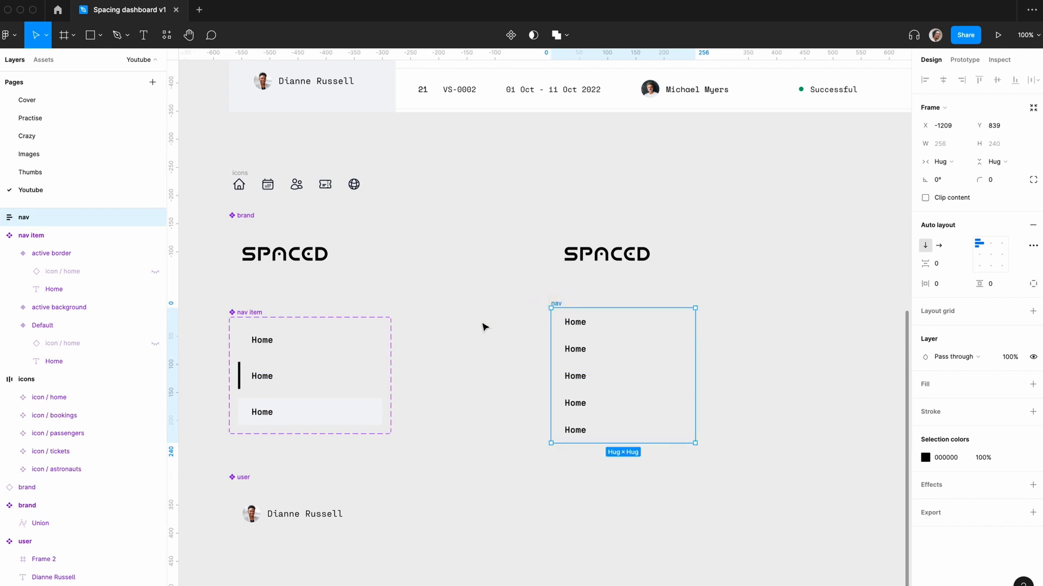
click(2, 218)
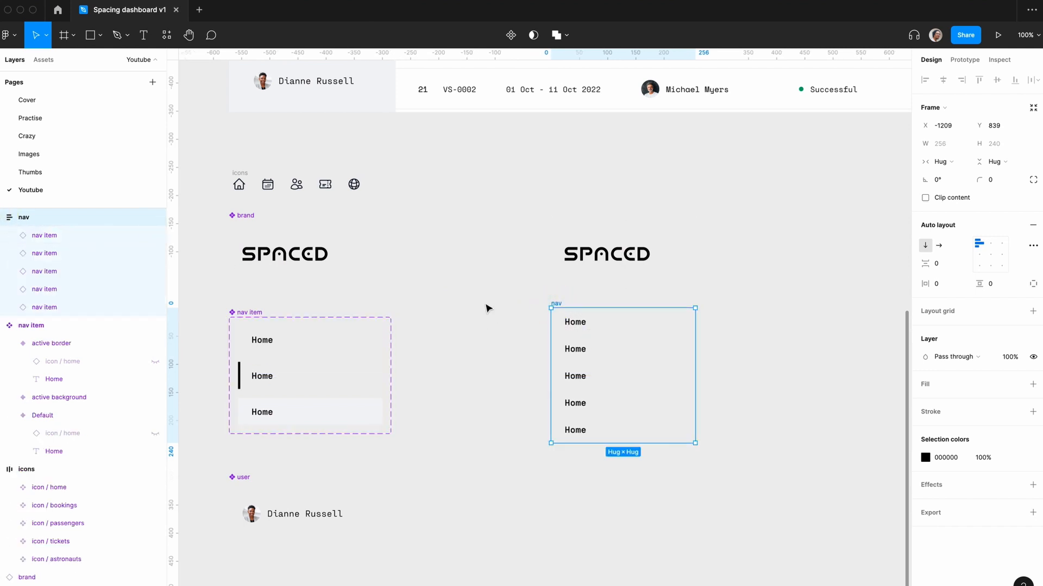
click(486, 308)
scroll(484, 299, right, 1)
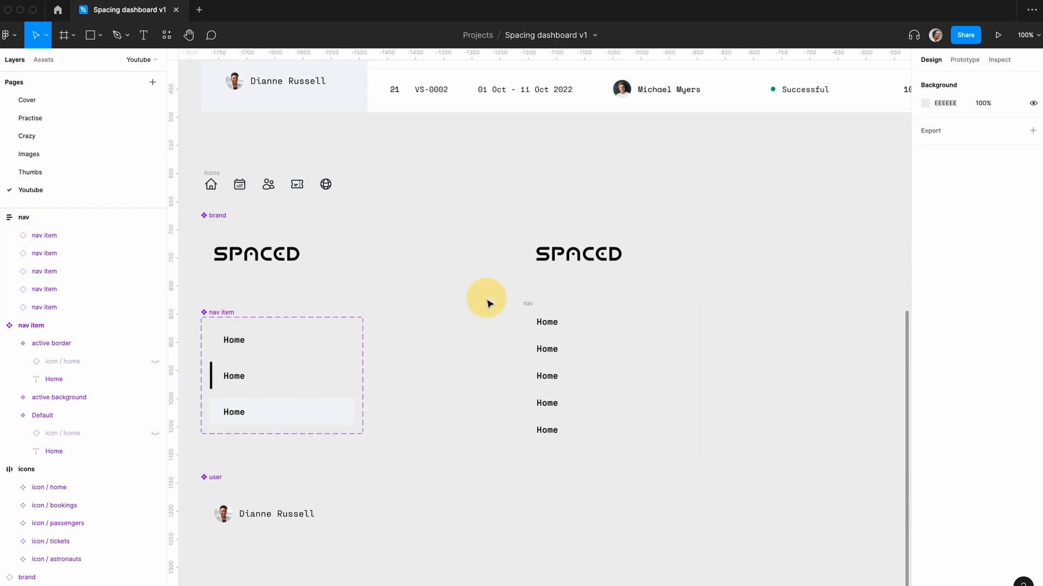
- Duplicate the user component and place the instance beneath the nav frame, lined up with the brand instance
click(222, 484)
key(super+d)
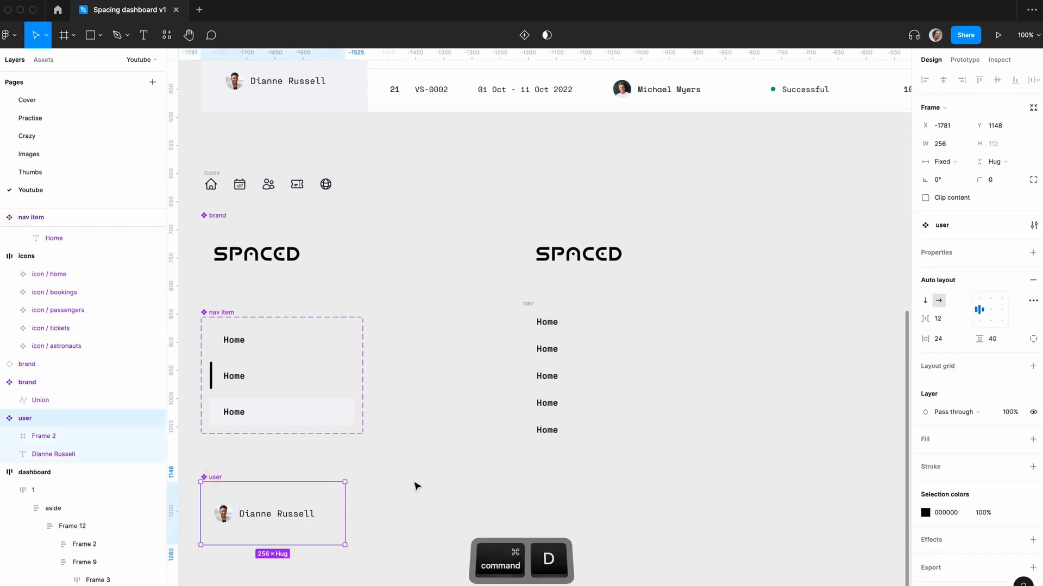
drag(254, 491, 543, 490)
click(478, 480)
scroll(476, 478, down, 3)
scroll(476, 478, right, 2)
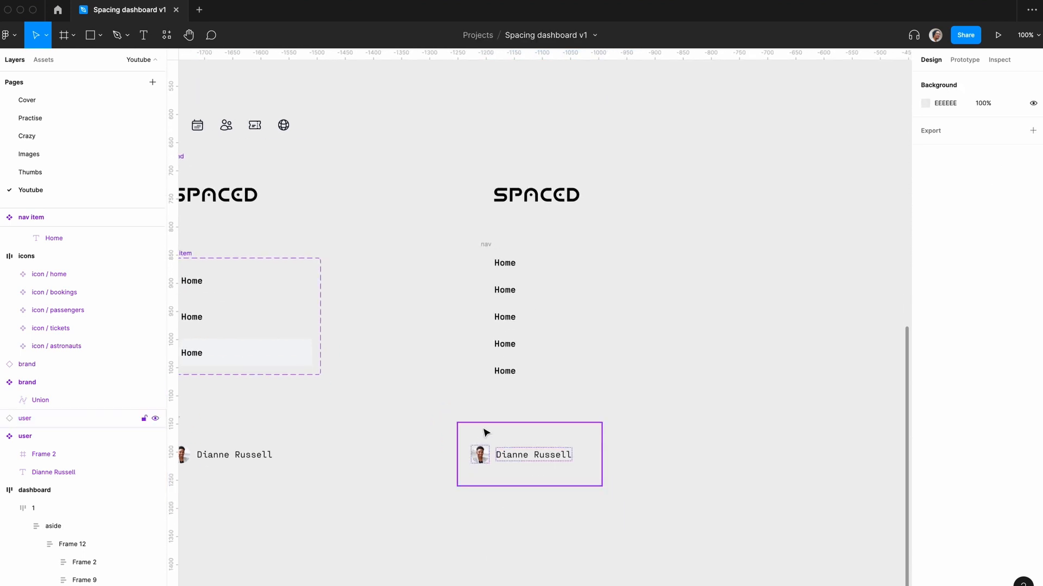
drag(483, 433, 501, 432)
click(459, 299)
key(minus)
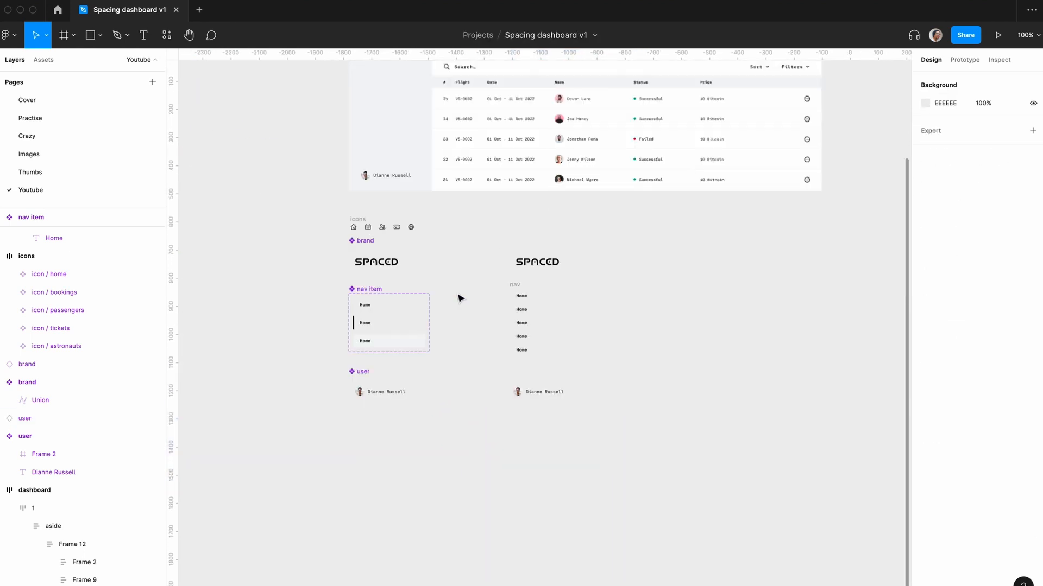
- Wrap the brand instance and the nav frame in a vertical auto layout frame with 0 spacing between items
scroll(459, 298, up, 5)
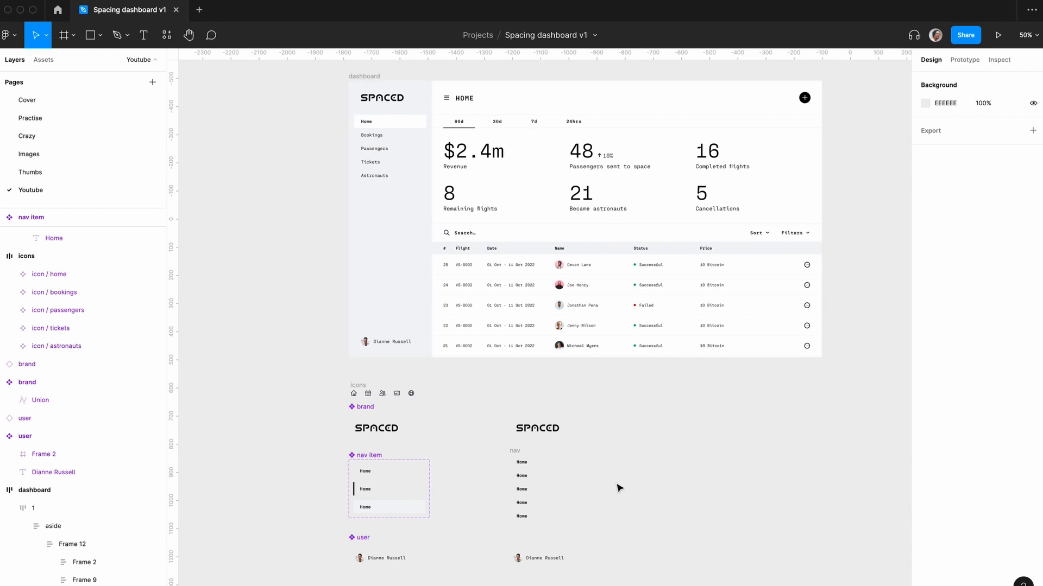
scroll(615, 485, down, 3)
scroll(603, 489, up, 3)
drag(474, 304, 626, 522)
key(shift+a)
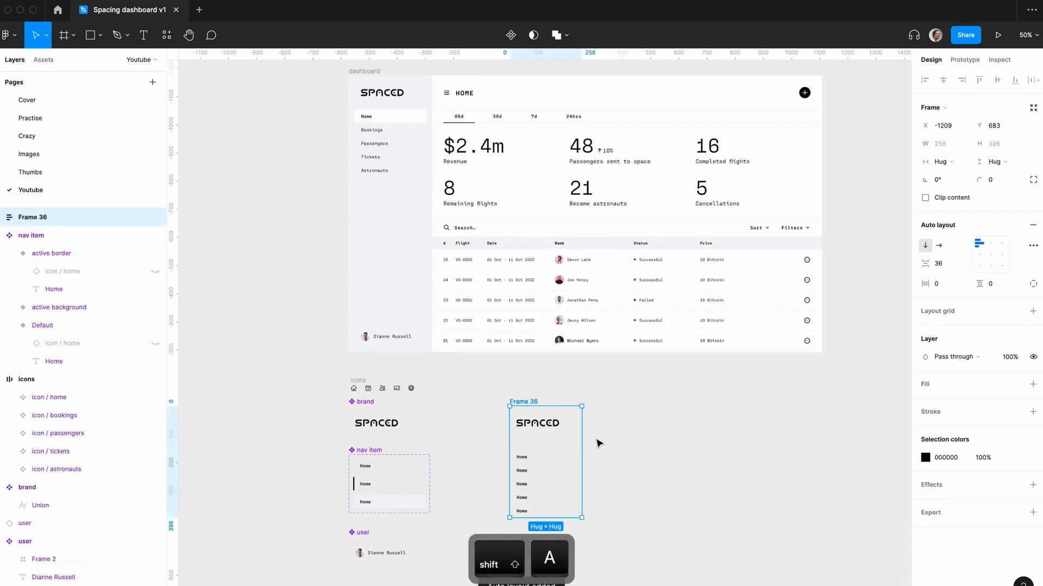
click(944, 270)
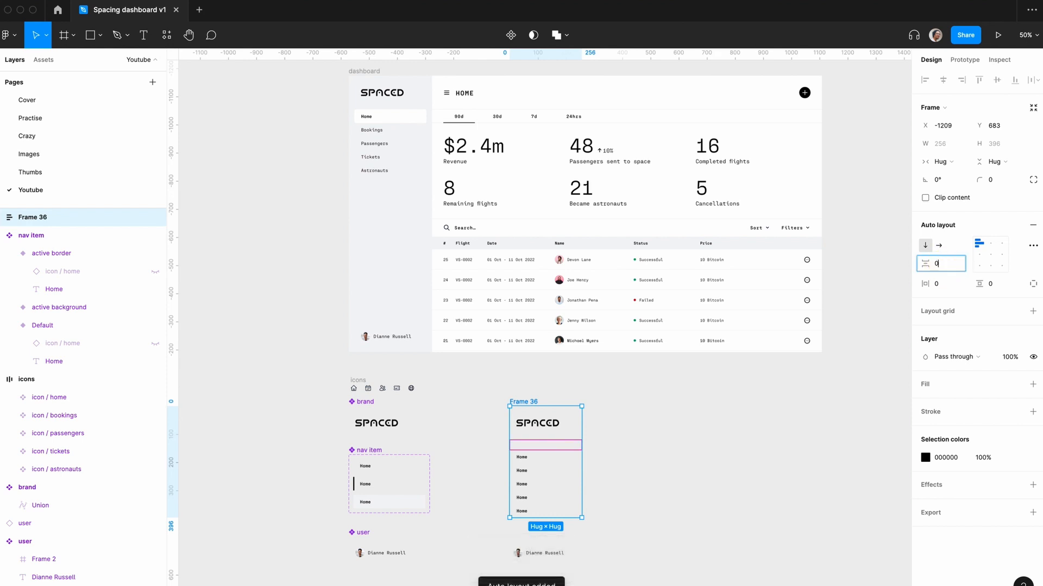
text(0)
key(Return)
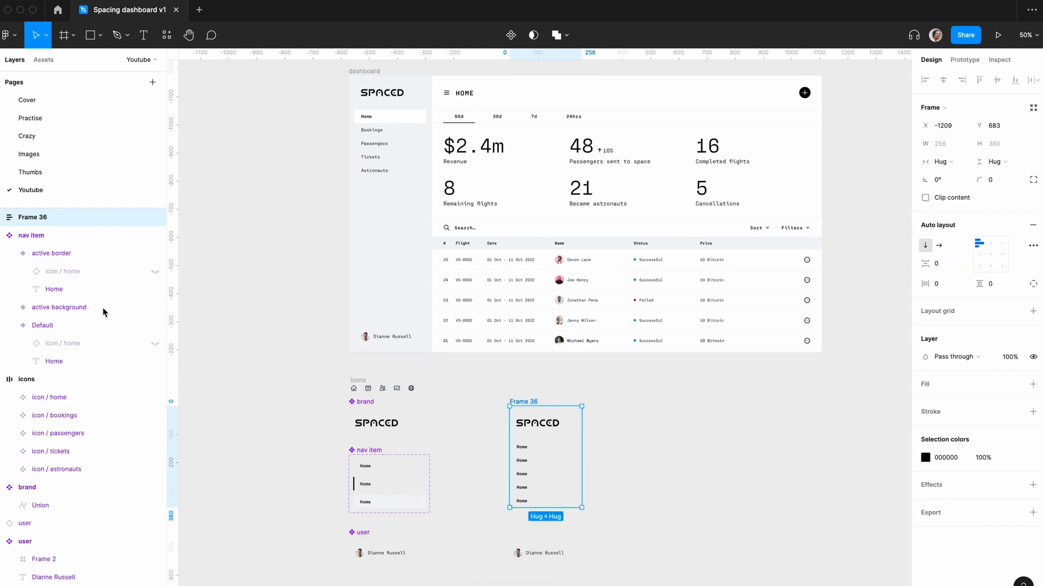
- Rename the new frame around the brand and nav as div and expand it to check its nested layers
double_click(31, 217)
text(div)
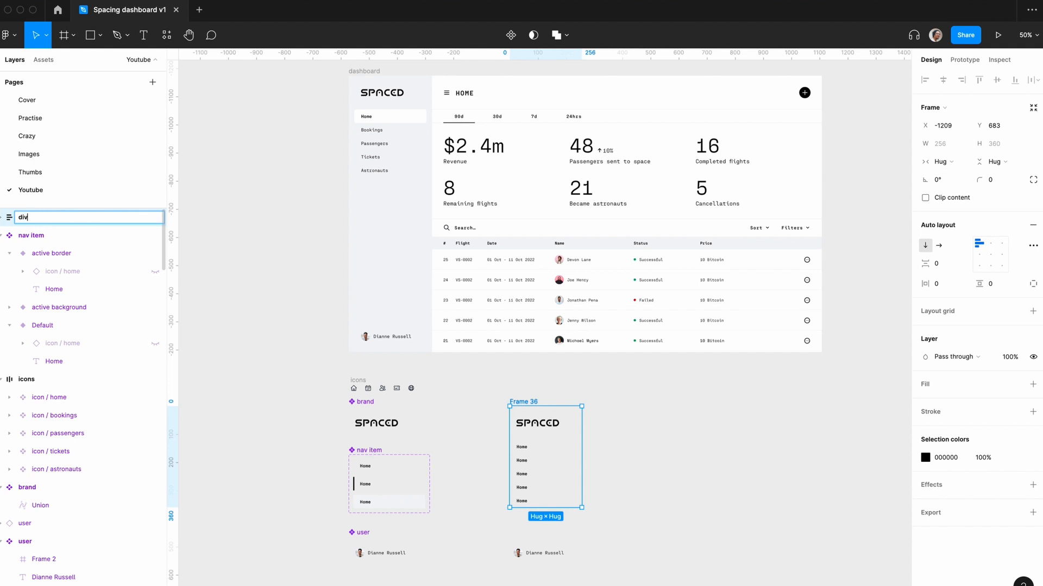
key(Return)
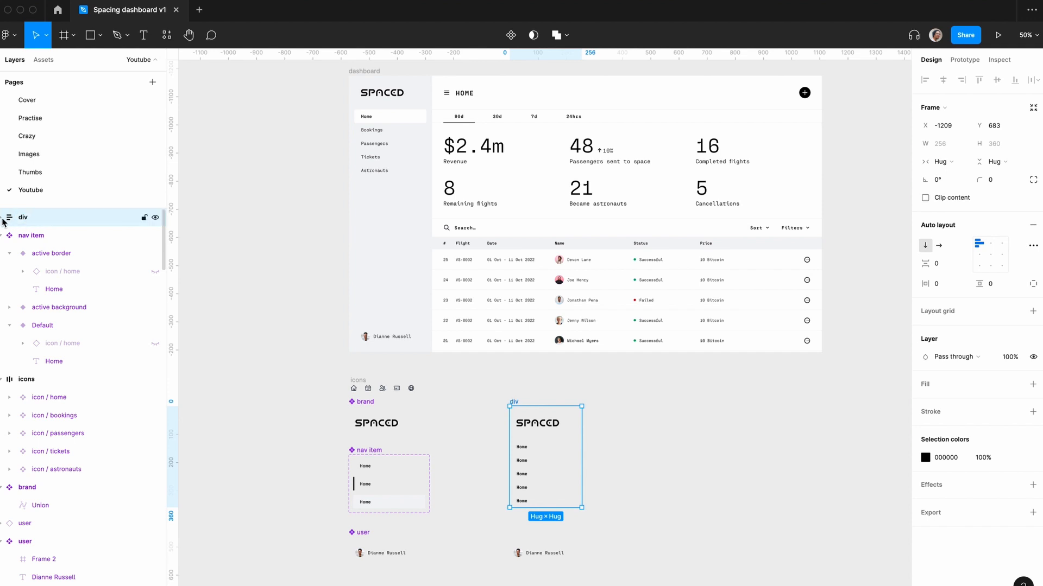
click(3, 219)
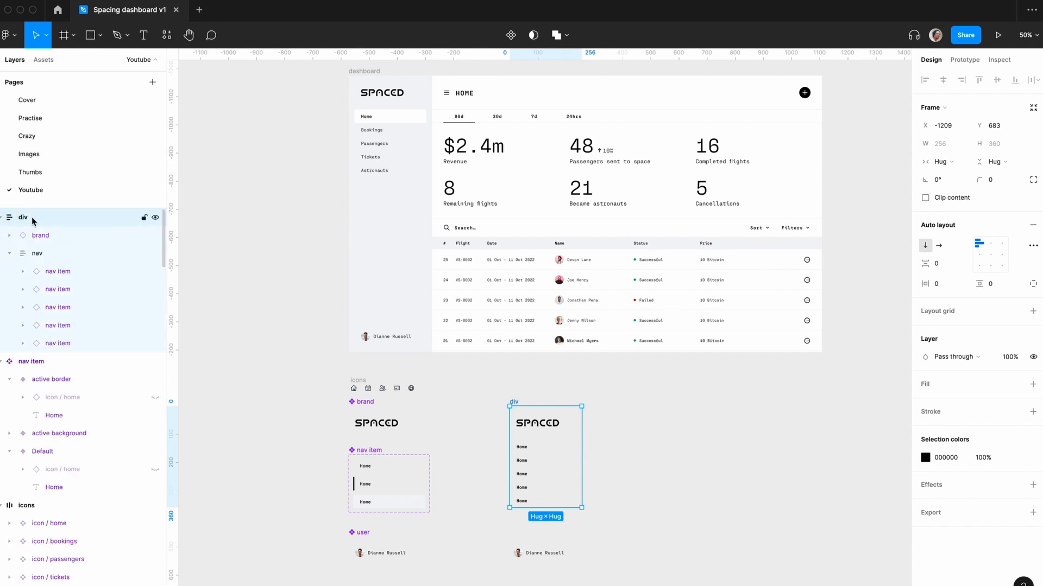
click(10, 254)
- Wrap the div frame and the user instance beneath it in a vertical auto layout frame with 0 spacing
click(538, 562)
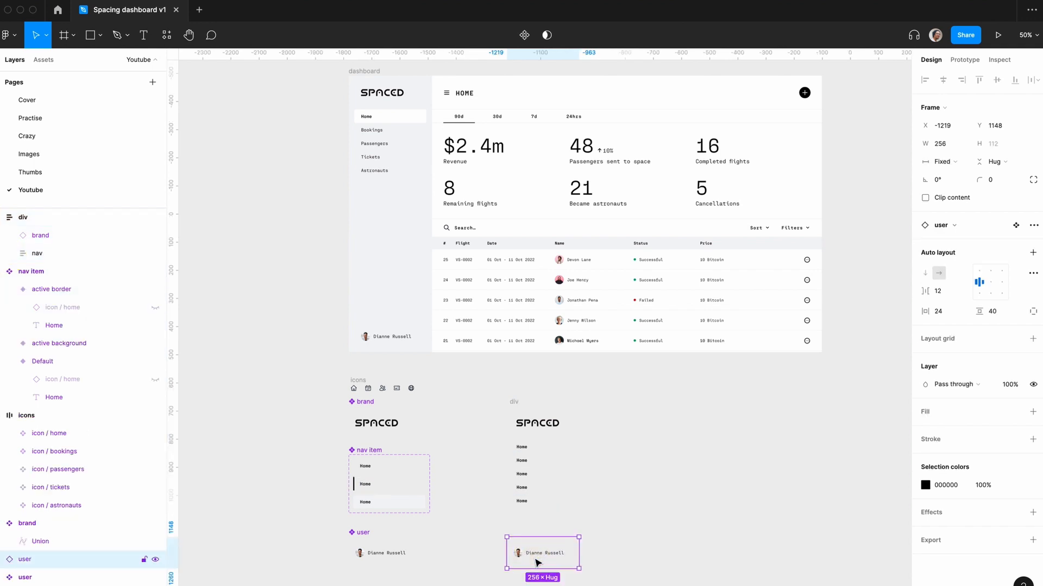
click(488, 516)
drag(476, 369, 626, 577)
key(shift+a)
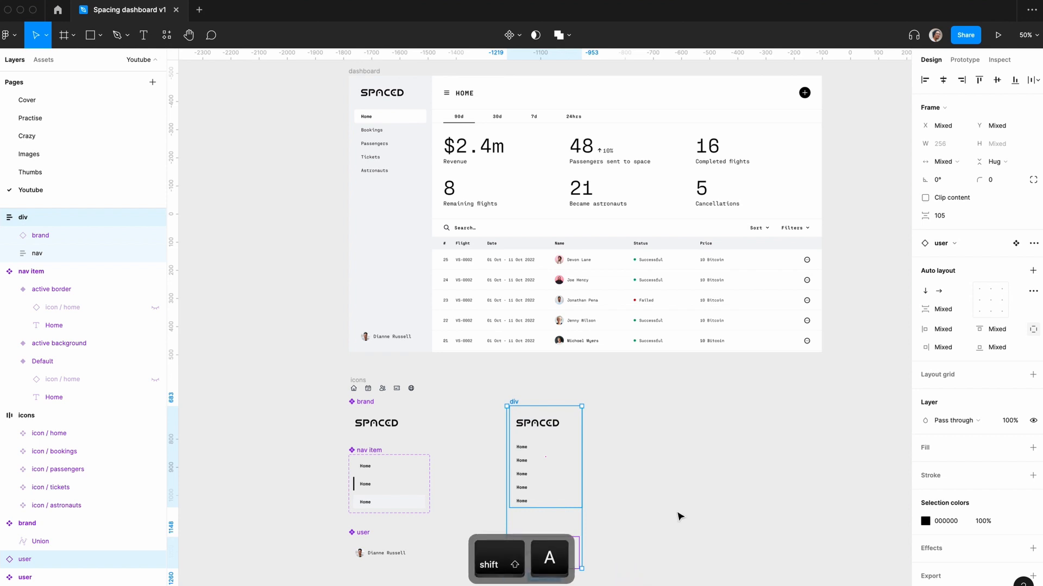
click(952, 265)
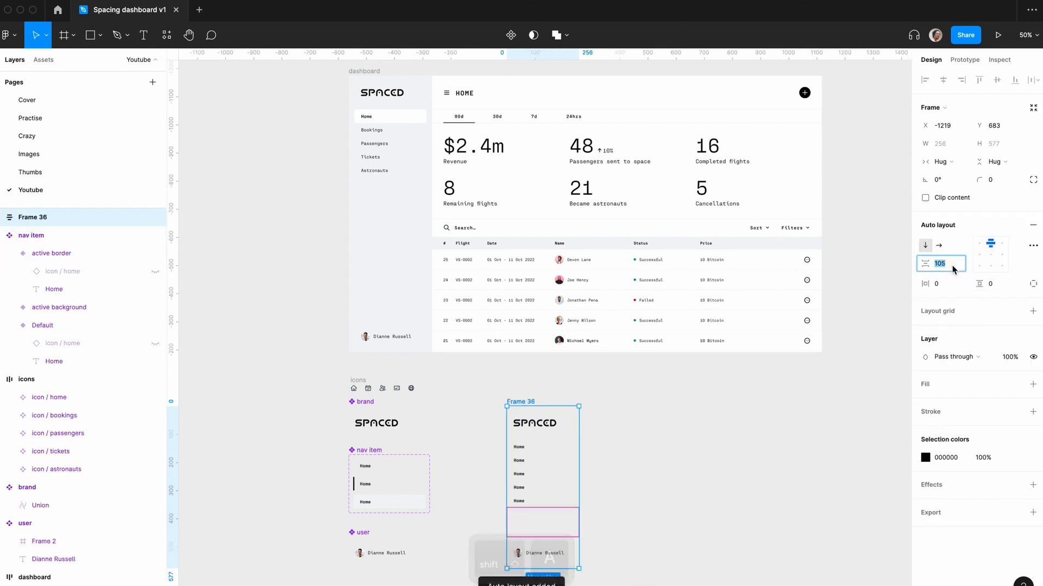
text(0)
key(Return)
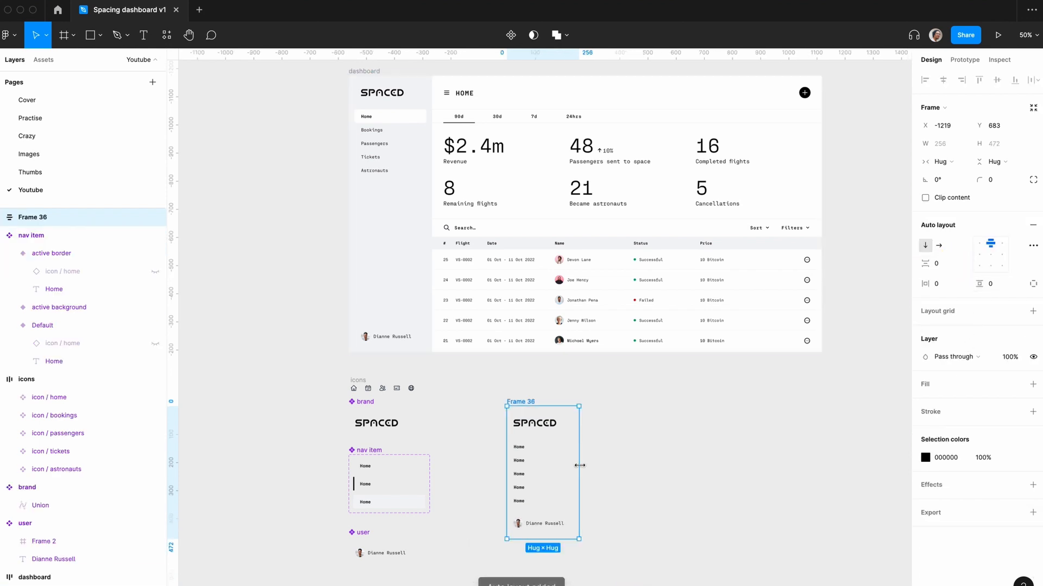
- Rename the outer auto layout frame as aside
double_click(38, 225)
text(as)
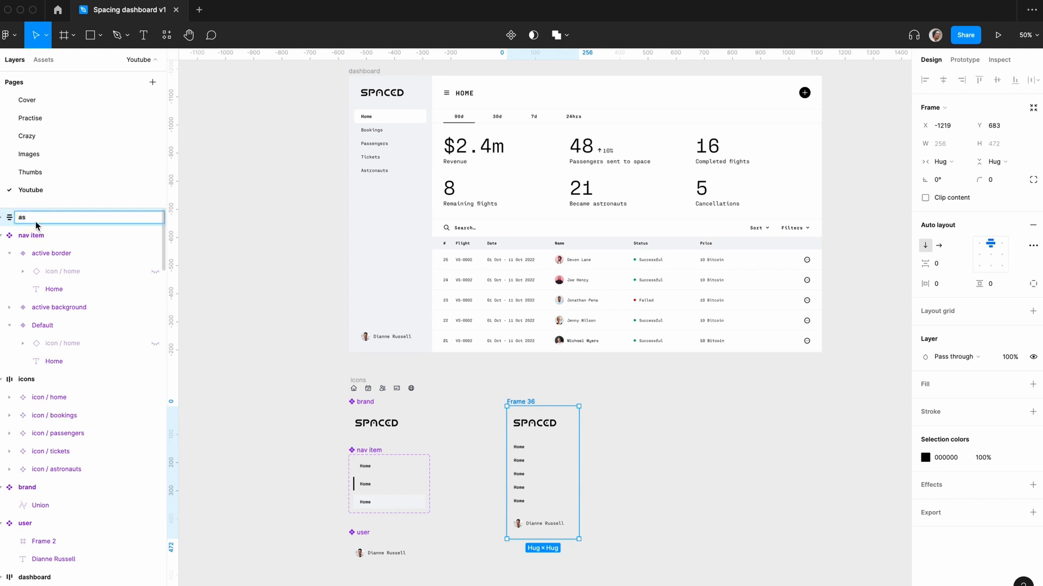
text(ide)
key(Return)
- Check the size of the dashboard's original aside and give the new aside frame a fixed height of 982
scroll(673, 412, down, 3)
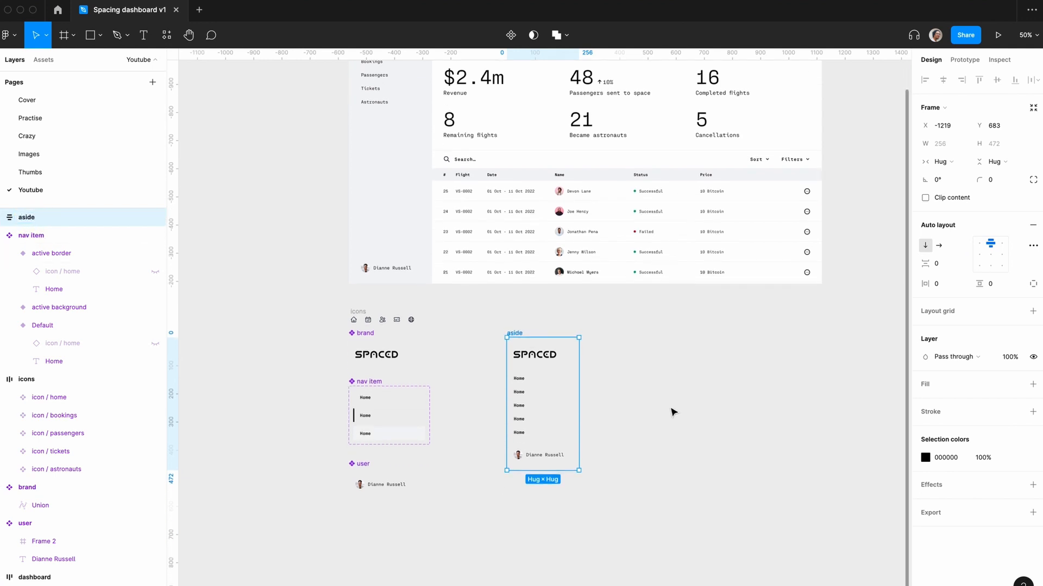
click(499, 324)
click(514, 332)
scroll(627, 225, up, 5)
click(419, 188)
click(419, 191)
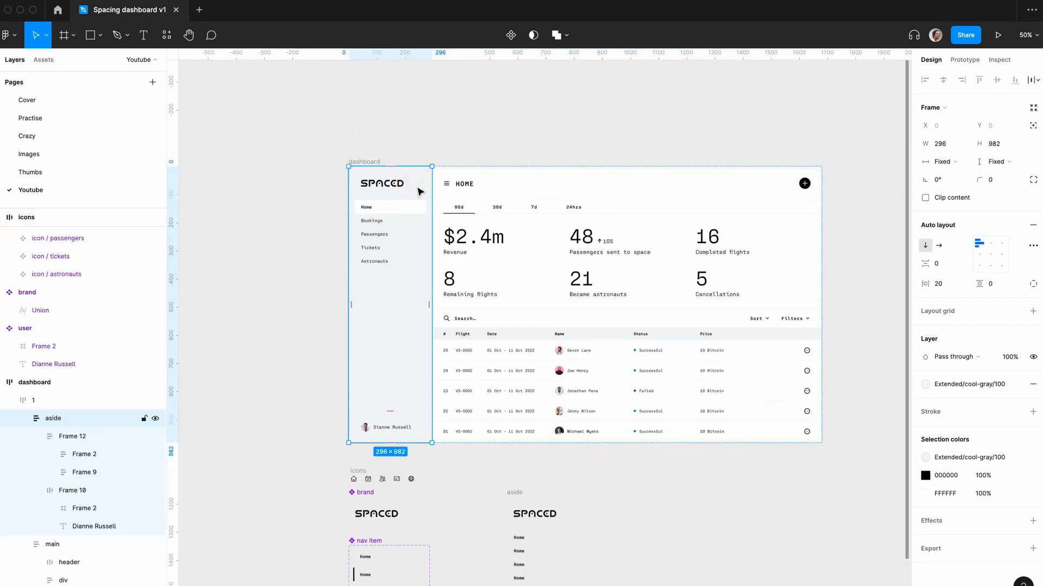
scroll(646, 426, down, 5)
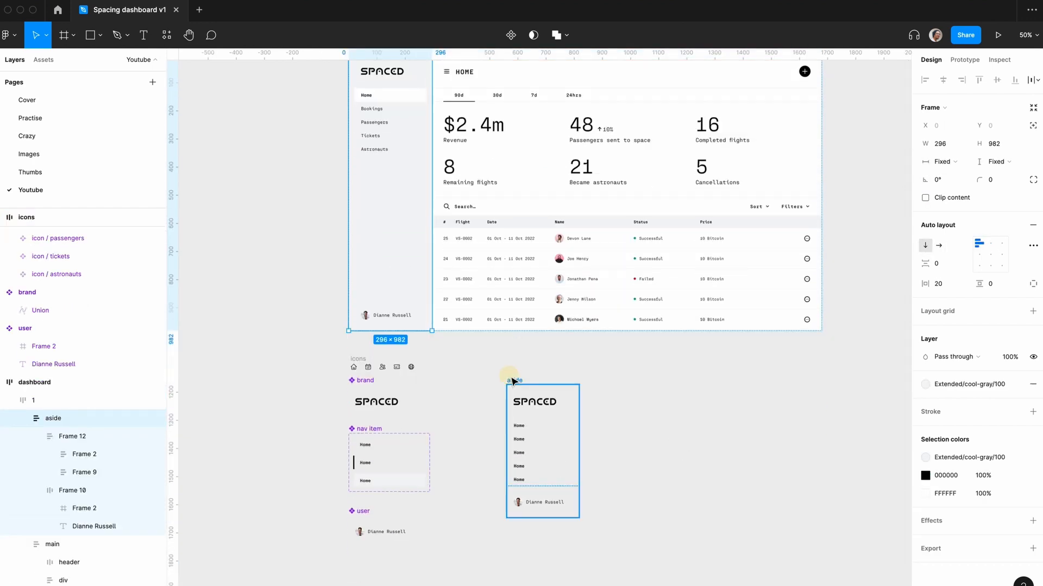
click(511, 378)
click(1006, 163)
click(1007, 148)
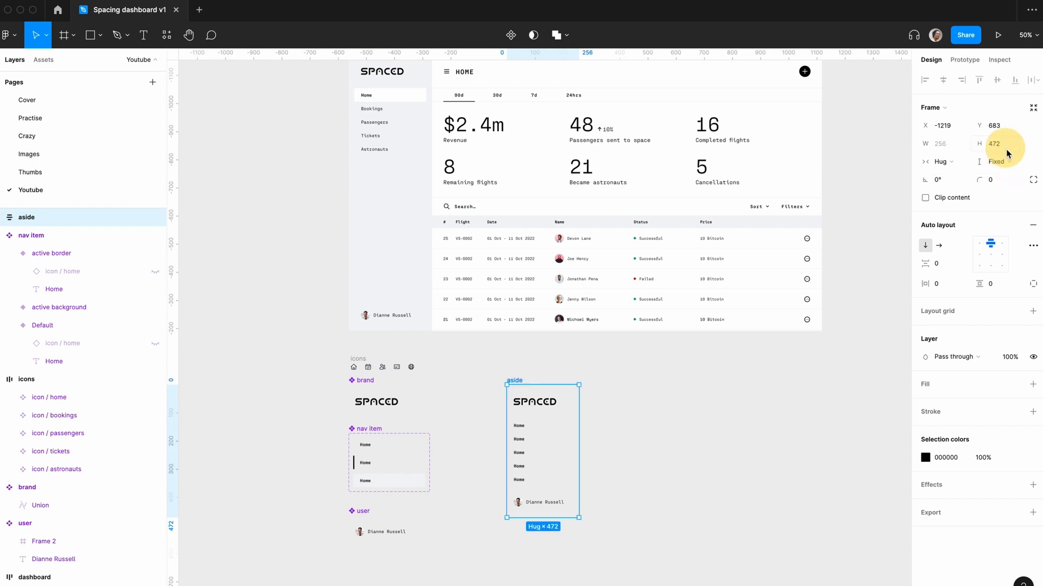
click(1006, 144)
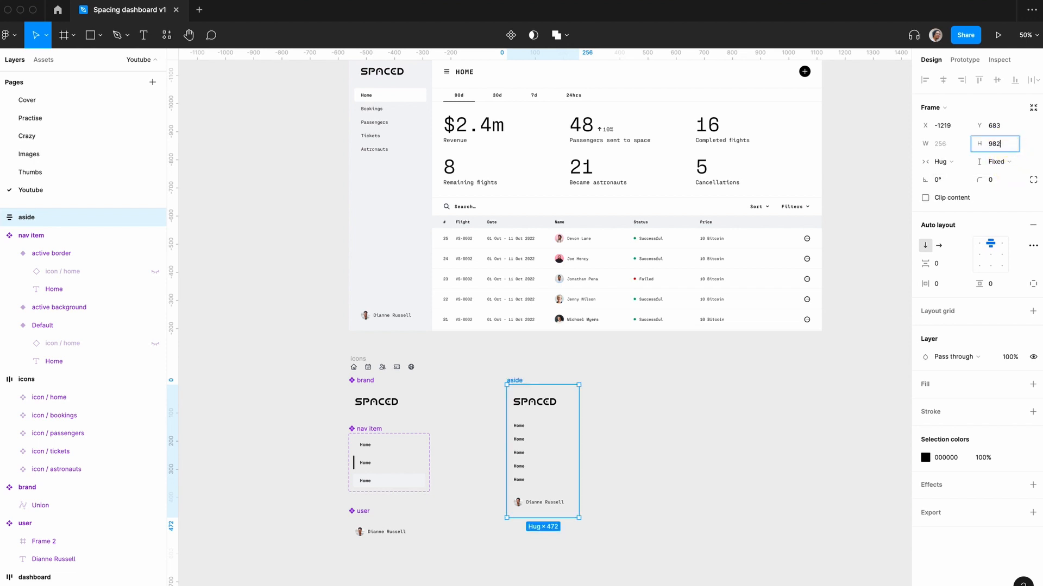
key(Return)
- Set the vertical resizing of the div frame inside the new aside to Fill
scroll(768, 377, down, 3)
click(539, 372)
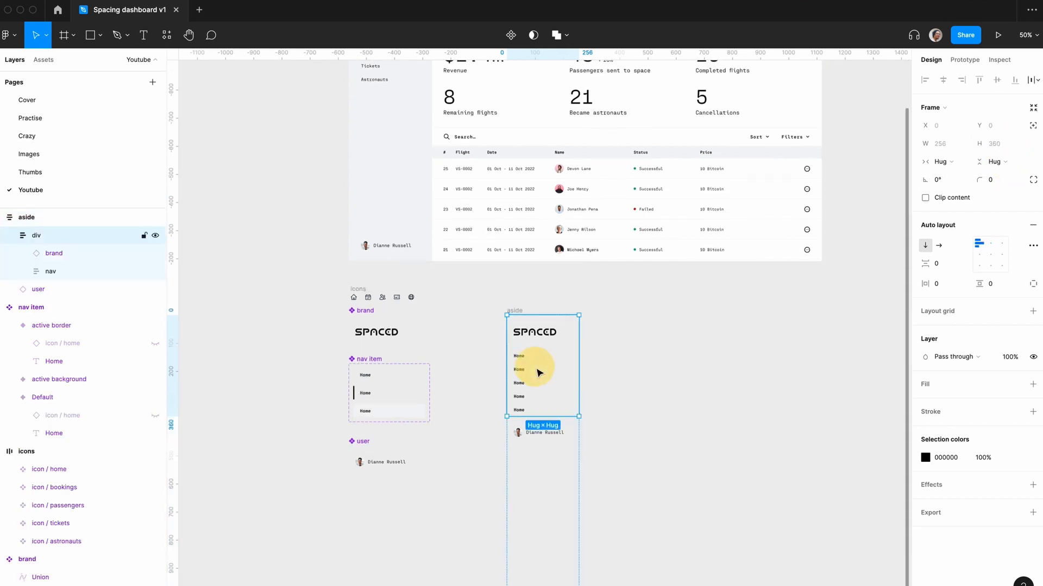
click(540, 373)
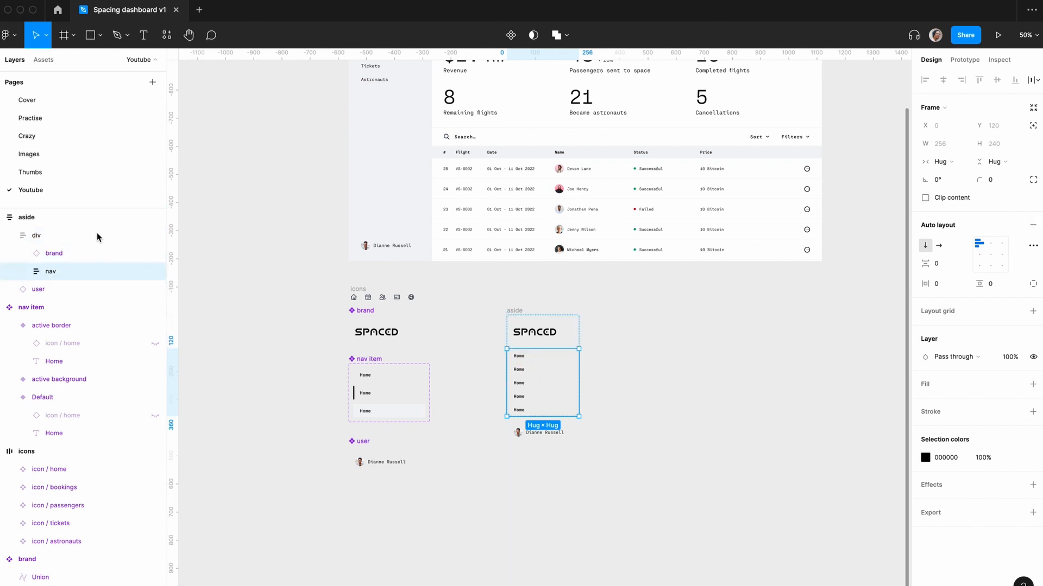
click(36, 237)
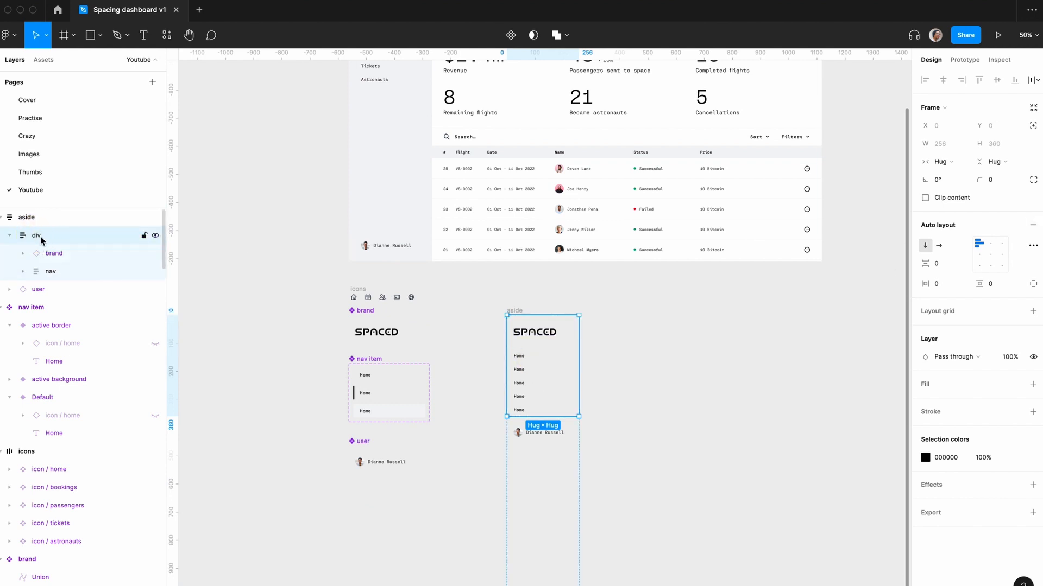
click(990, 162)
click(997, 176)
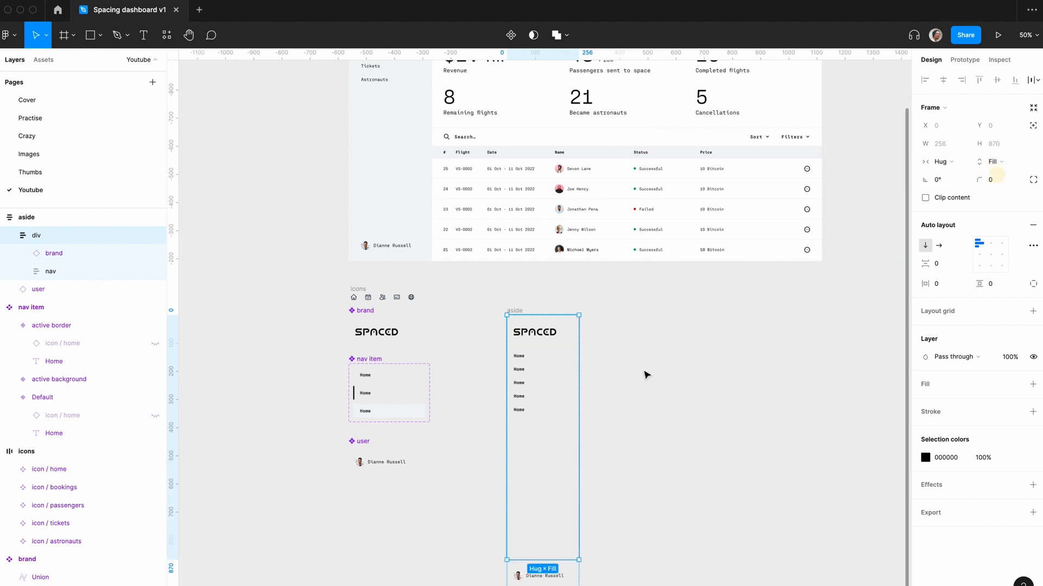
click(728, 489)
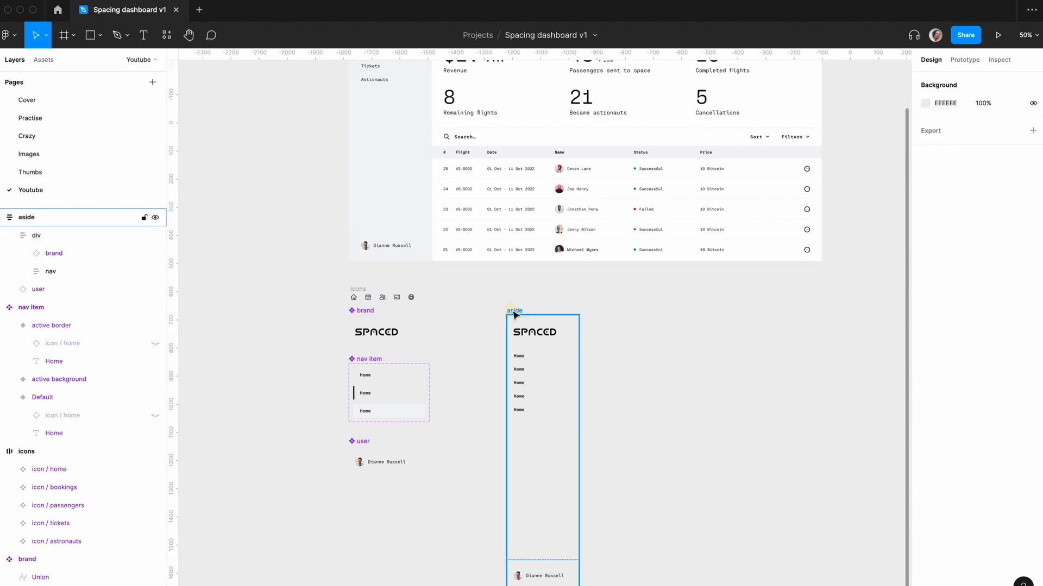
- Move the aside frame up to X -1221, Y 619 and fill it with the Default/gray/100 color style
drag(515, 310, 516, 296)
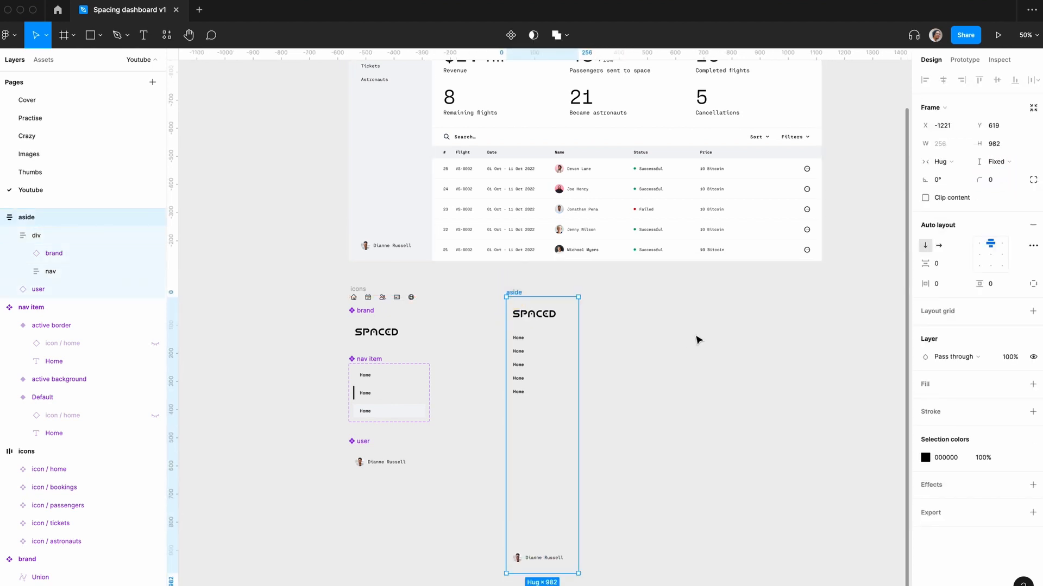
click(1015, 384)
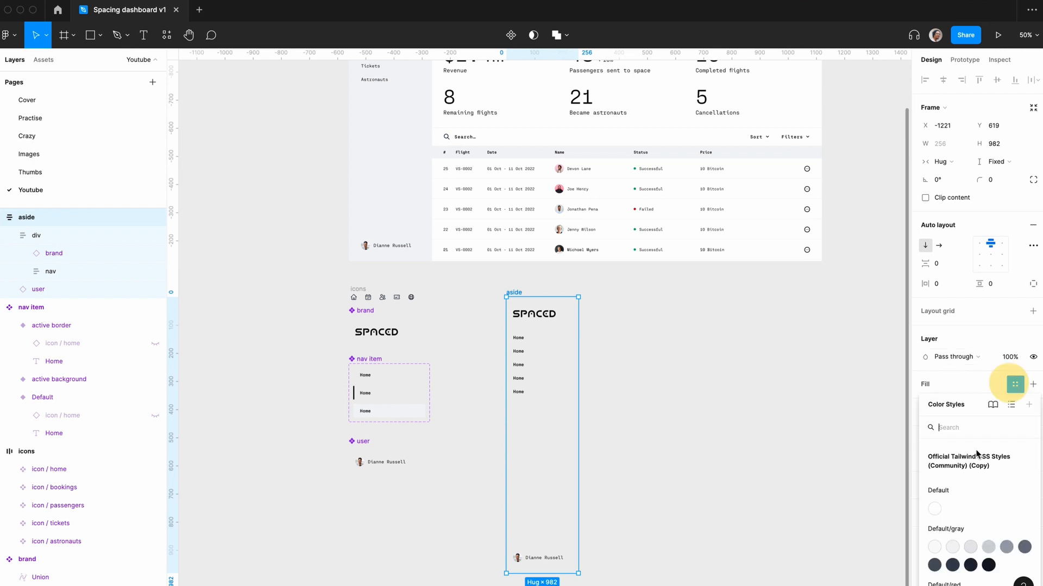
click(955, 547)
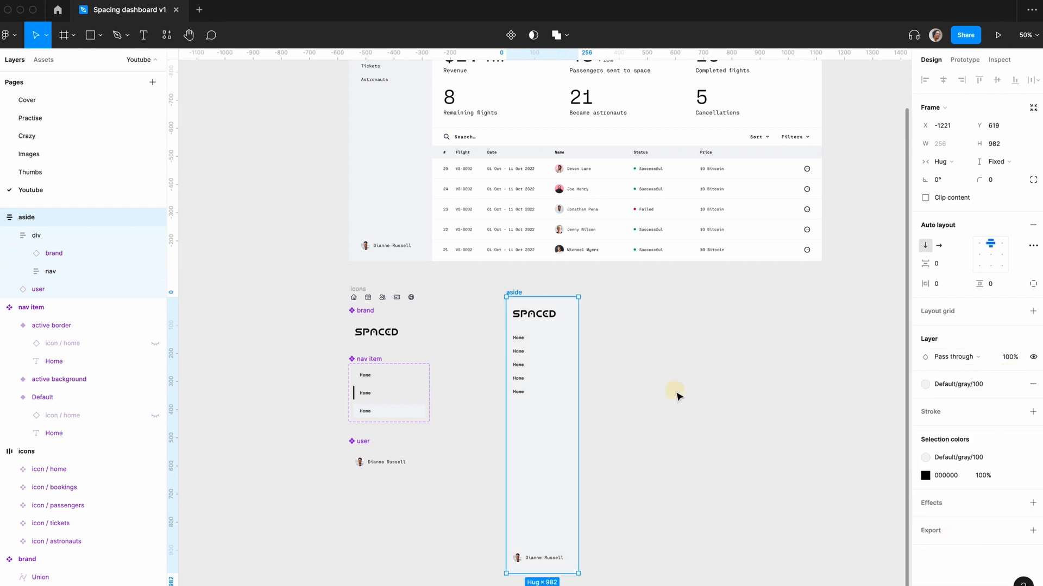
click(677, 396)
- Look up the link names in the dashboard's original sidebar and relabel the new aside's second nav item as Bookings
scroll(677, 396, right, 3)
scroll(677, 395, down, 2)
key(shift+0)
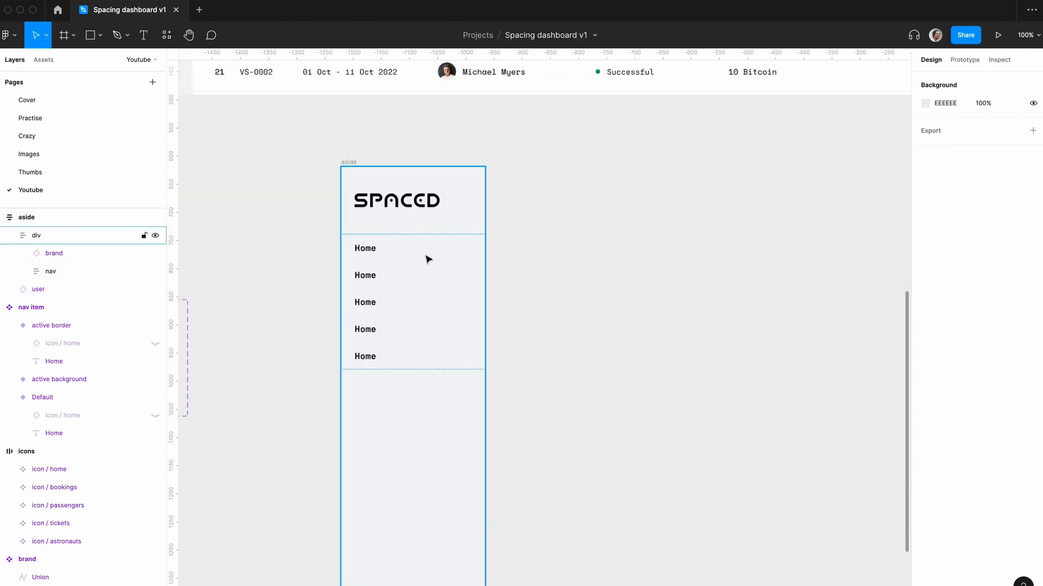
double_click(372, 278)
click(372, 277)
click(372, 278)
click(371, 277)
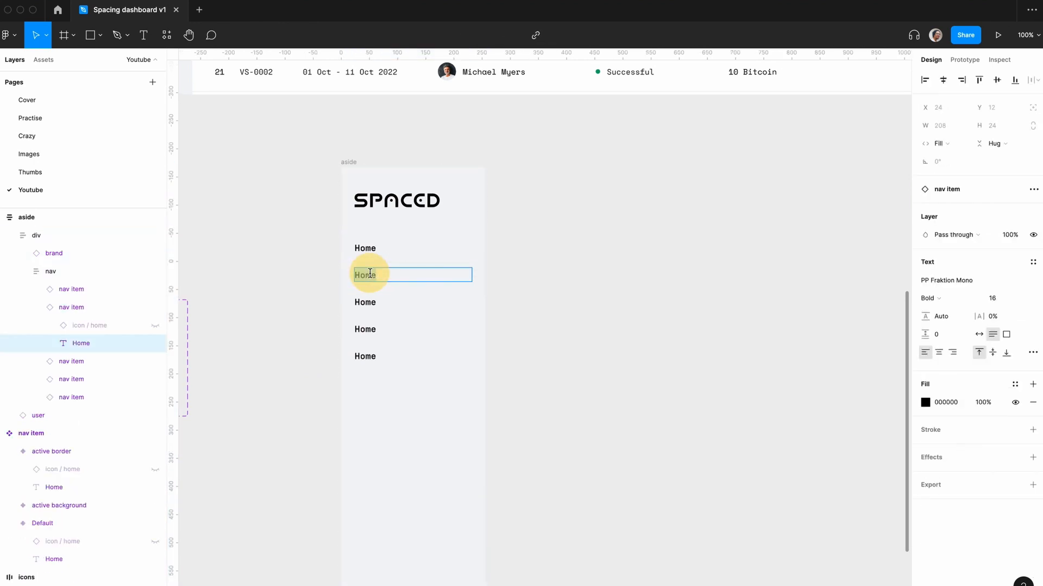
scroll(576, 292, up, 6)
scroll(576, 291, left, 4)
scroll(578, 292, up, 4)
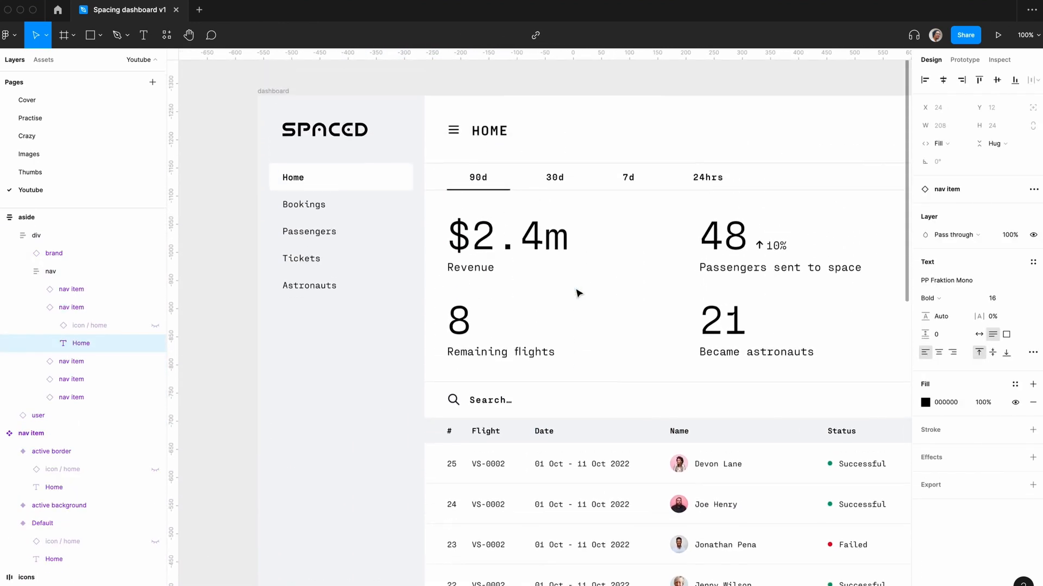
scroll(578, 292, down, 7)
text(Bookings)
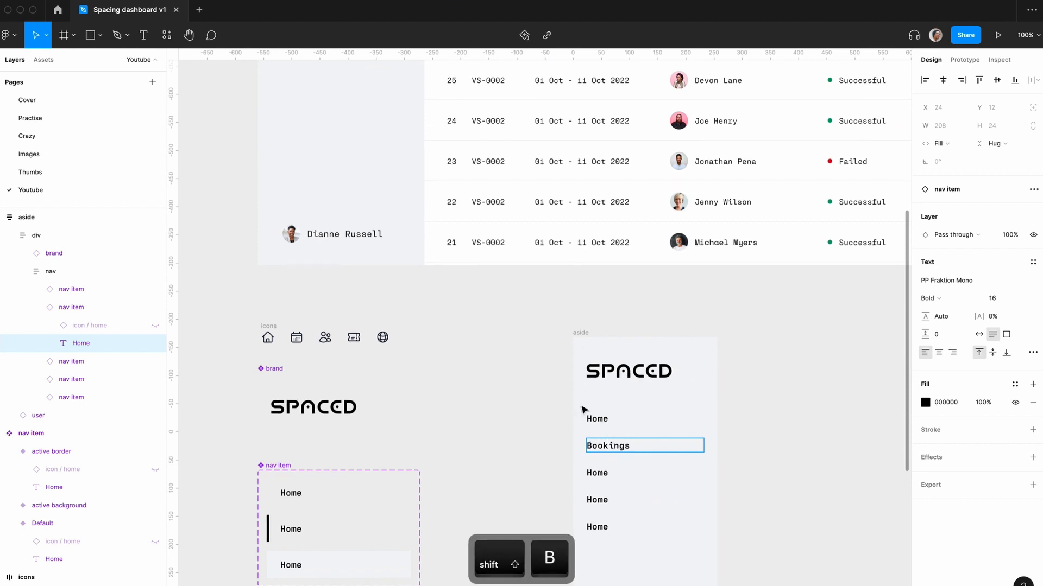
- Relabel the third nav item in the new aside as Passengers
click(598, 473)
key(super+a)
text(Passengers)
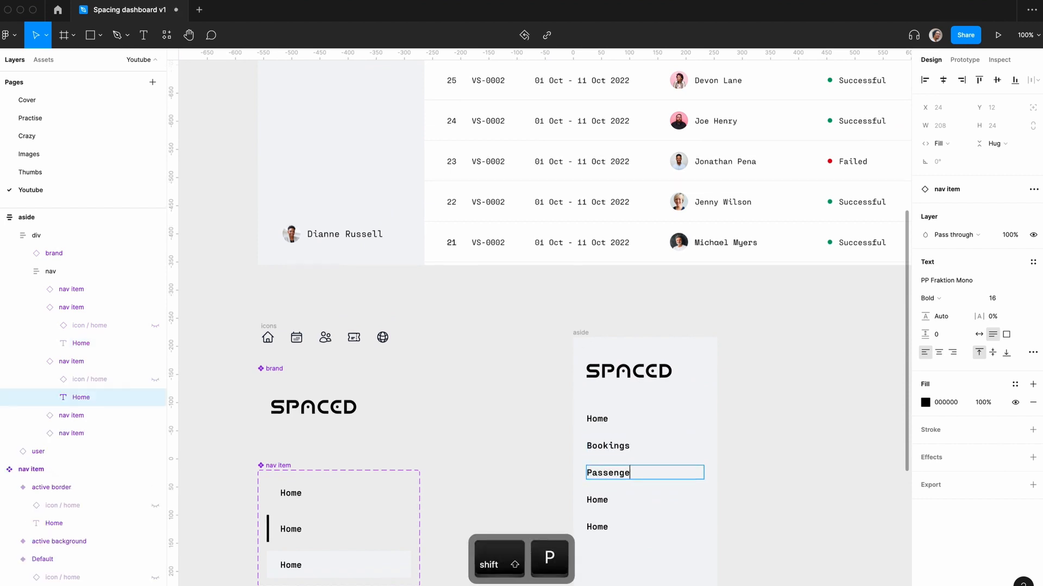
click(599, 500)
key(super+a)
text(Astronauts)
click(602, 528)
key(super+a)
scroll(602, 528, up, 1)
- Relabel the fourth nav item in the new aside as Tickets and the fifth as Astronauts
click(604, 534)
key(super+a)
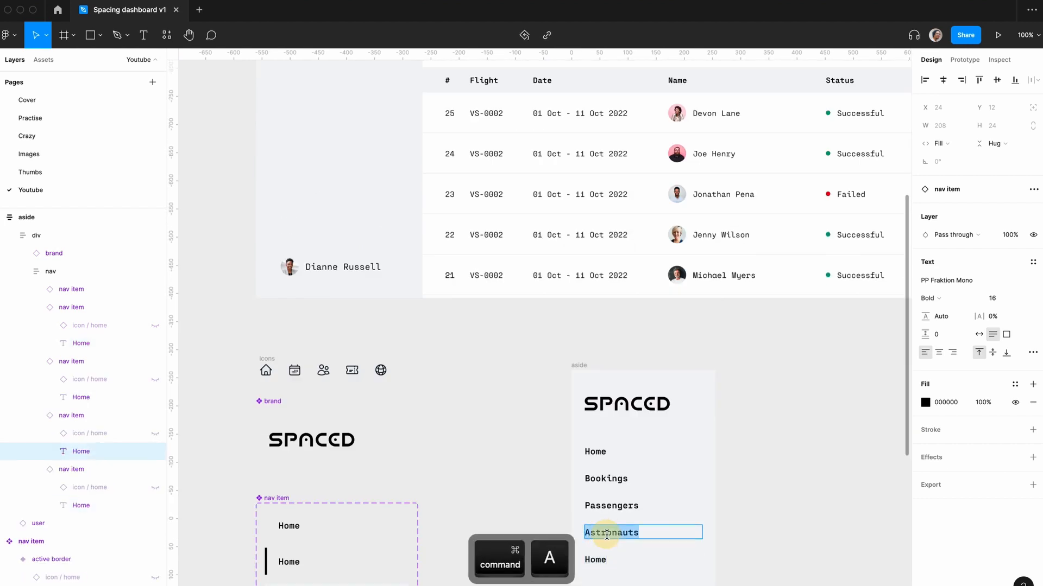
text(Tickets)
click(595, 561)
key(super+a)
text(Astronauts)
click(738, 470)
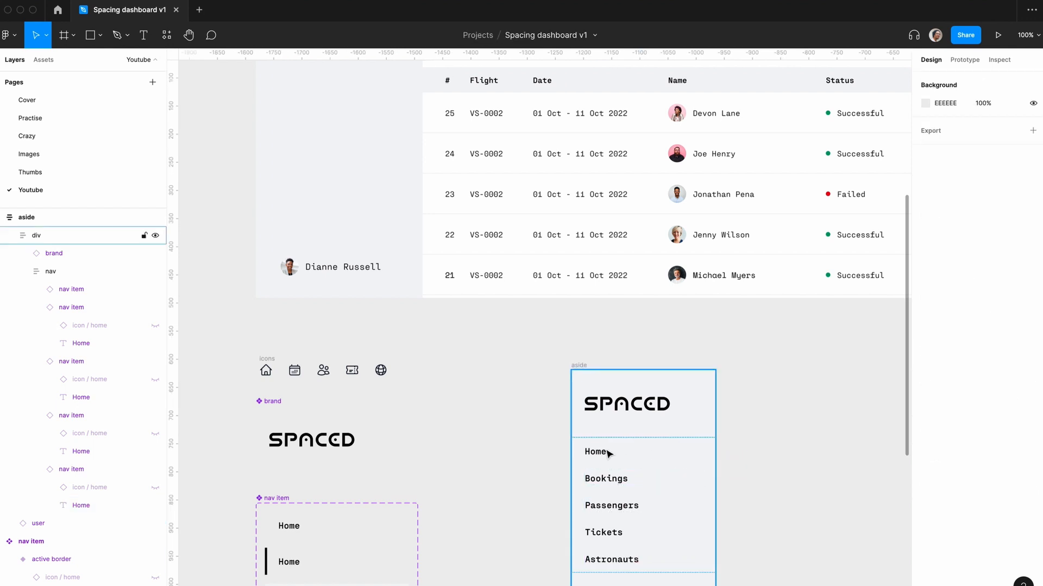
- Set the Home label in the nav item component's Default variant to Regular weight
scroll(609, 453, down, 3)
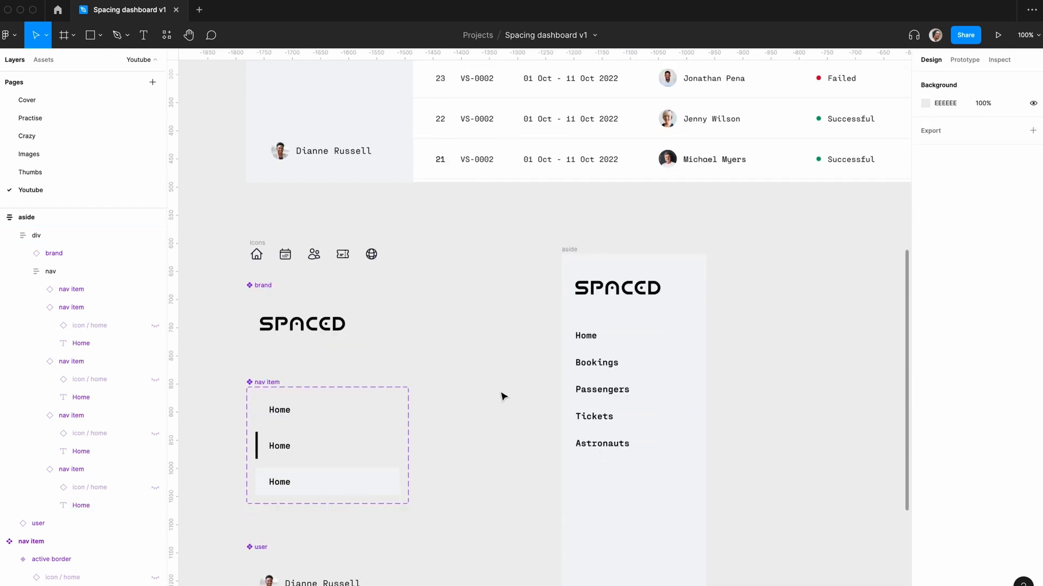
scroll(503, 396, right, 5)
scroll(503, 396, left, 8)
super+click(383, 416)
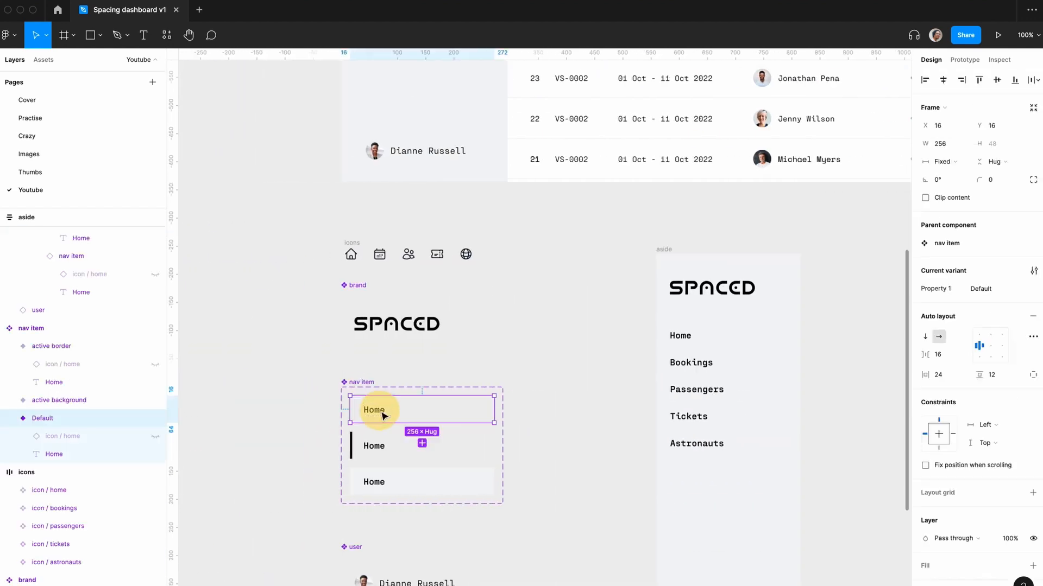
click(959, 316)
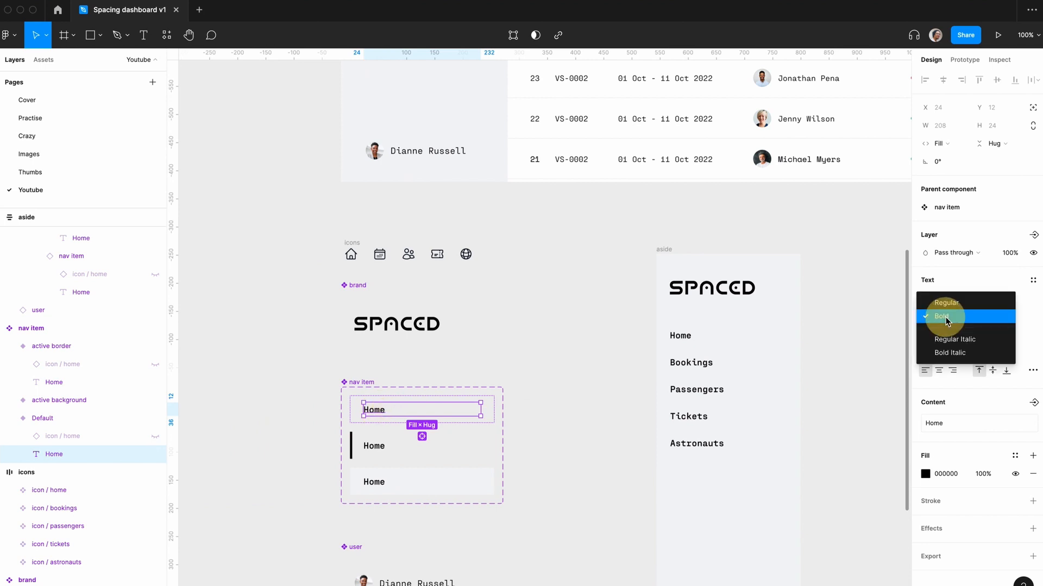
click(943, 302)
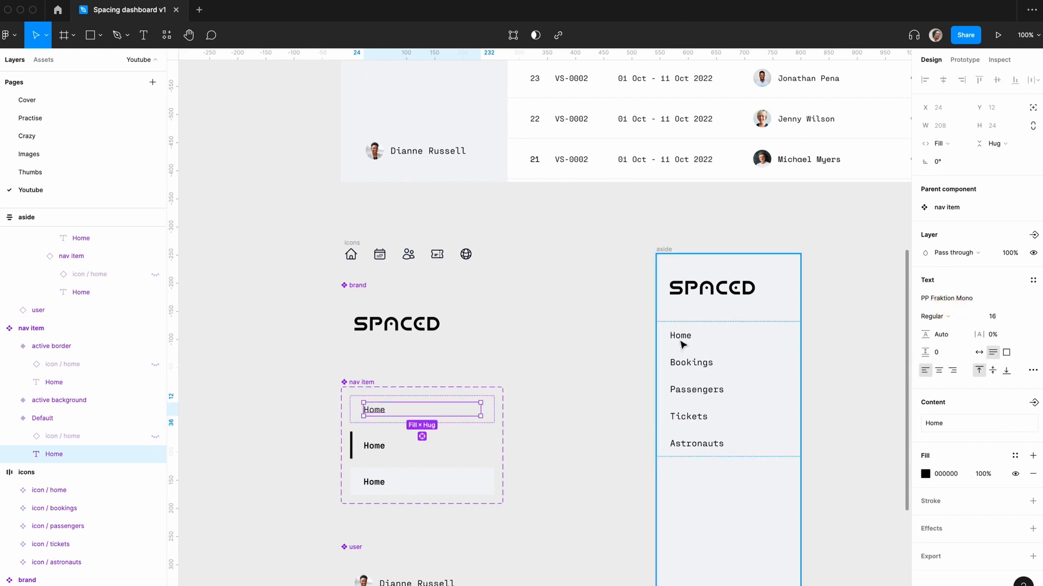
- Switch the Home nav item in the new aside to the active background variant
click(387, 450)
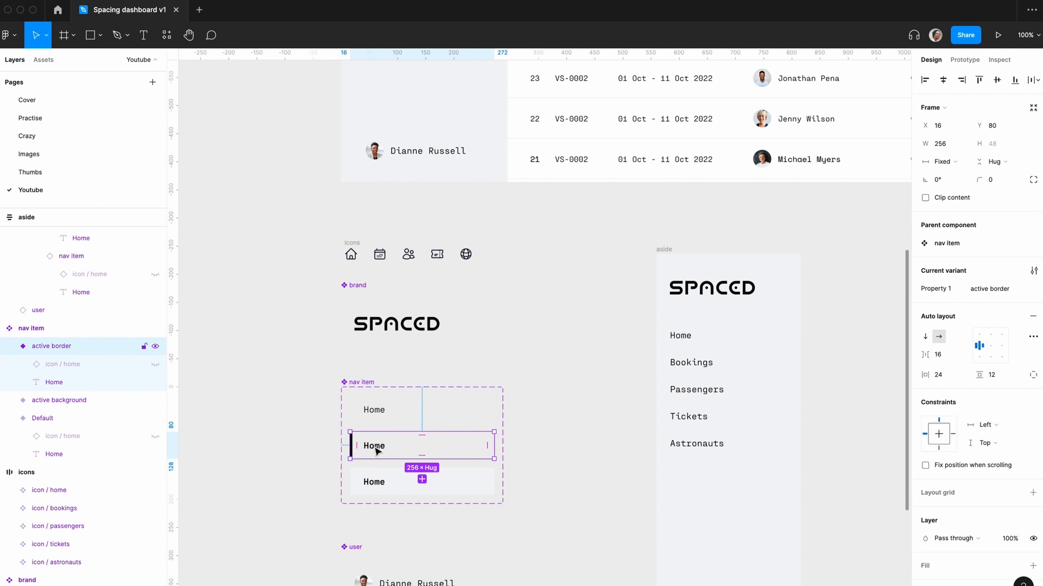
scroll(646, 358, right, 5)
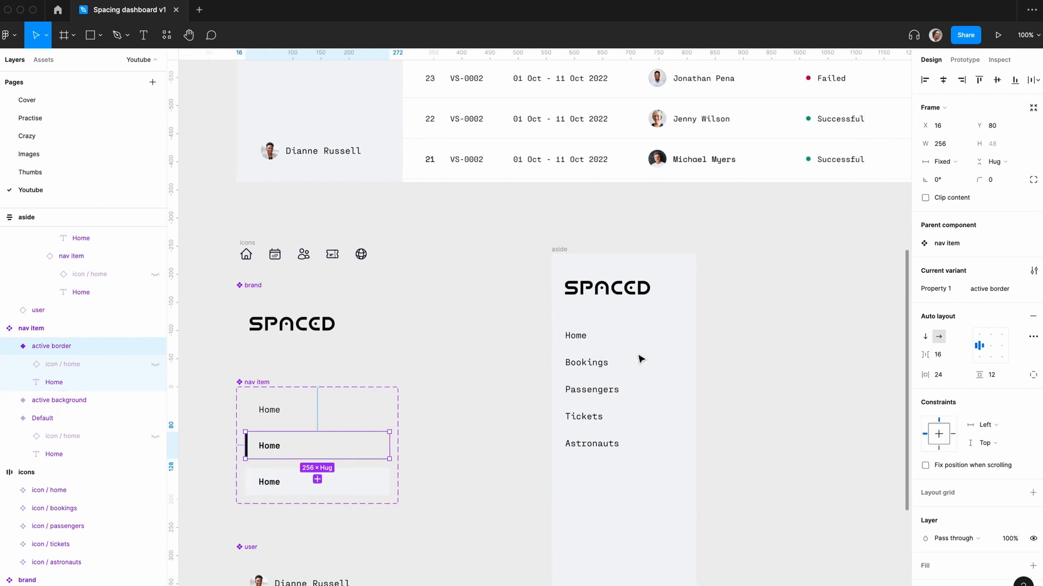
click(585, 349)
click(585, 348)
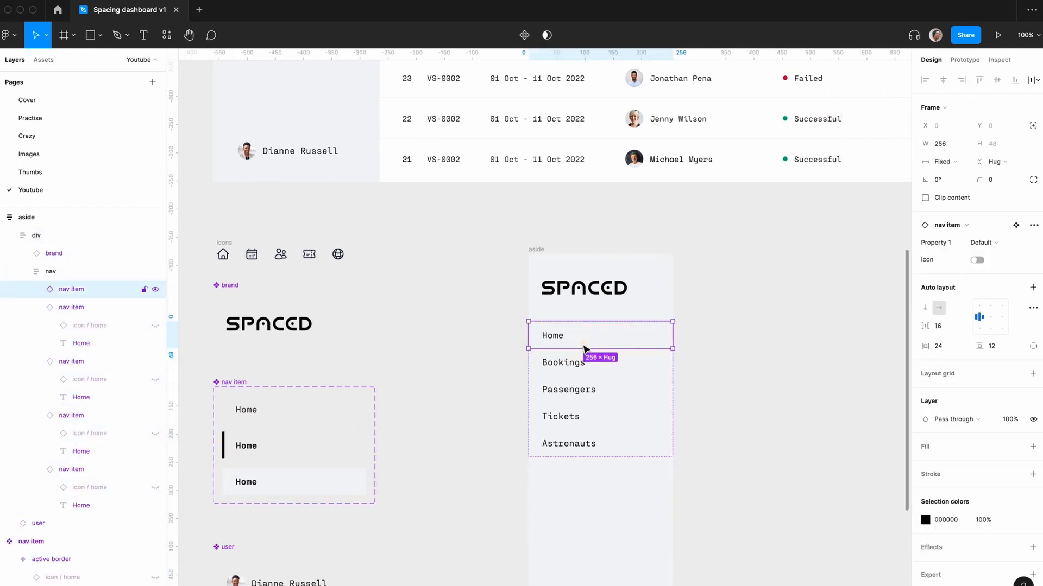
click(987, 245)
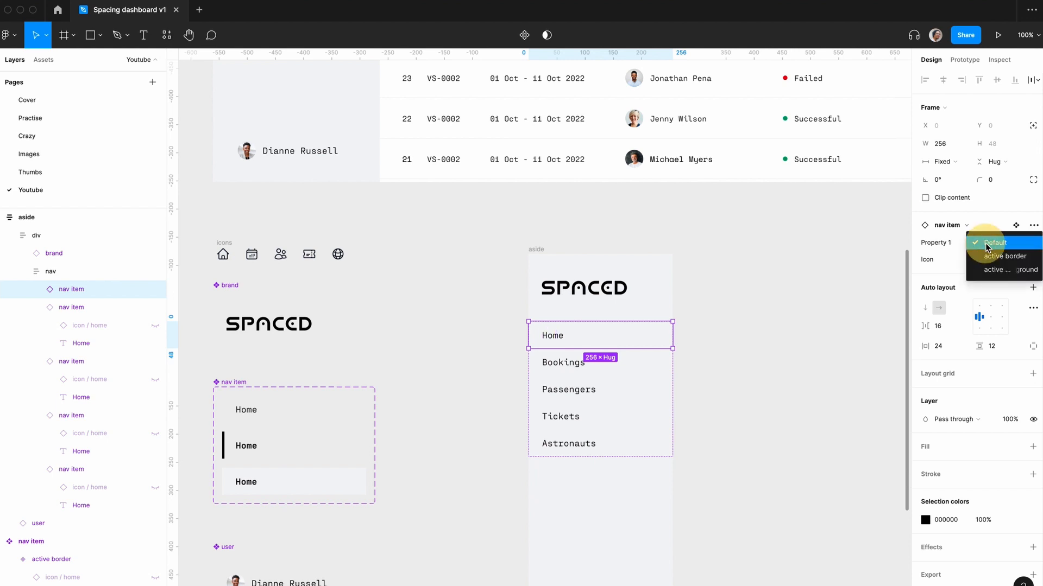
click(988, 256)
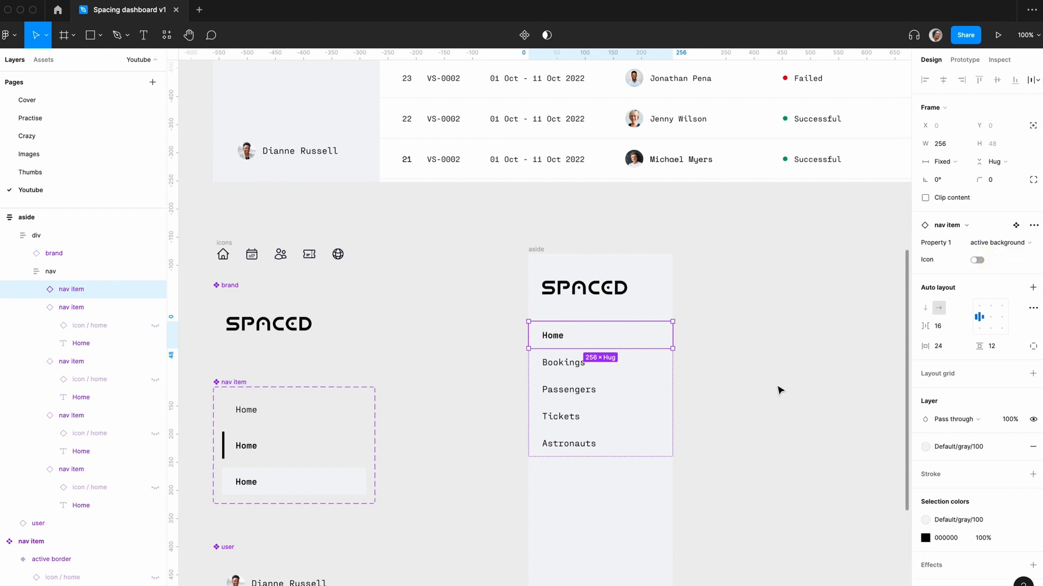
click(747, 410)
- Change the fill of the nav item component's active background variant to the Default/white color style
scroll(751, 410, right, 1)
scroll(751, 411, right, 5)
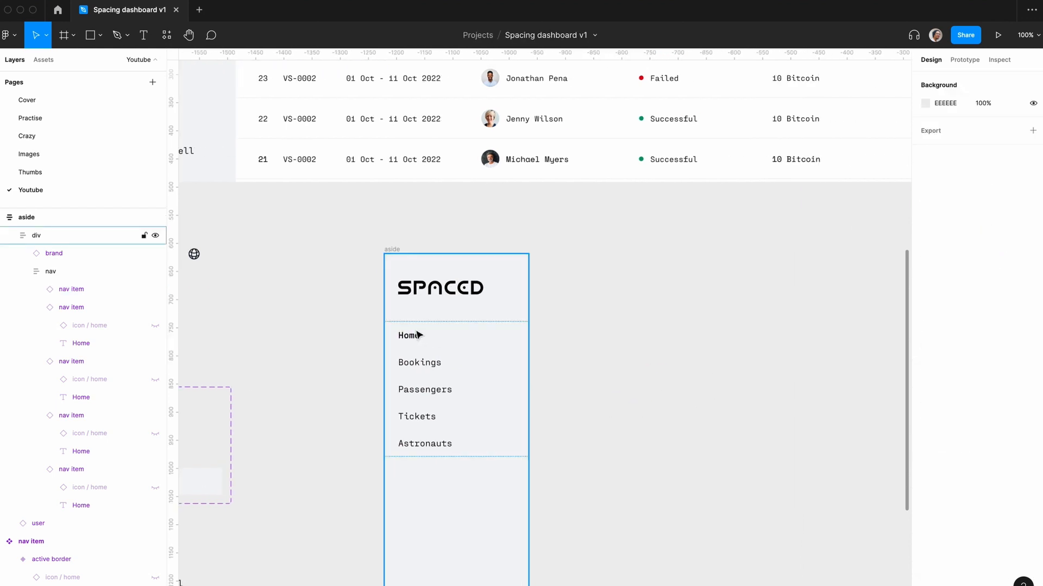
scroll(380, 369, left, 5)
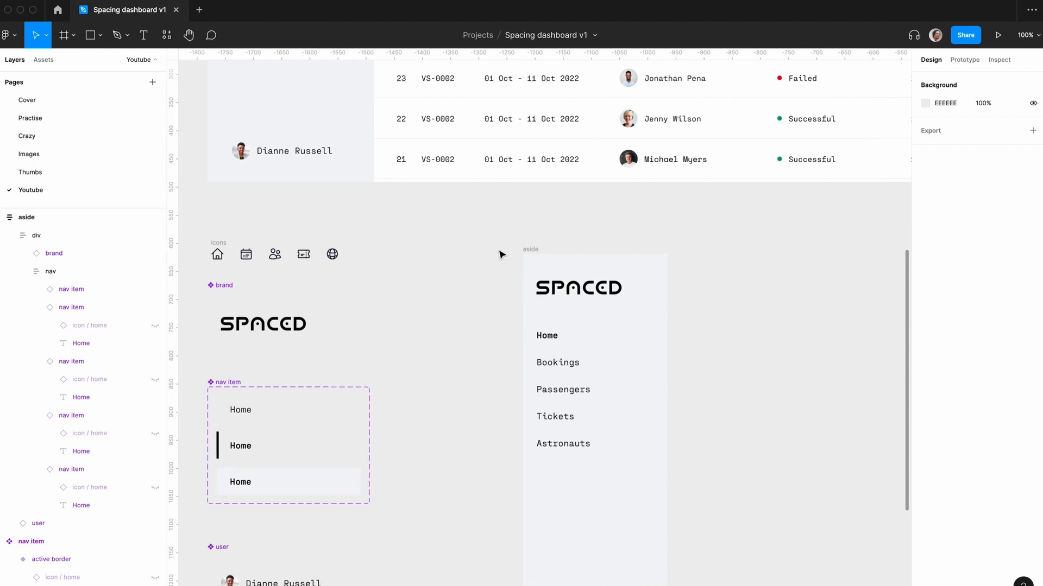
click(305, 474)
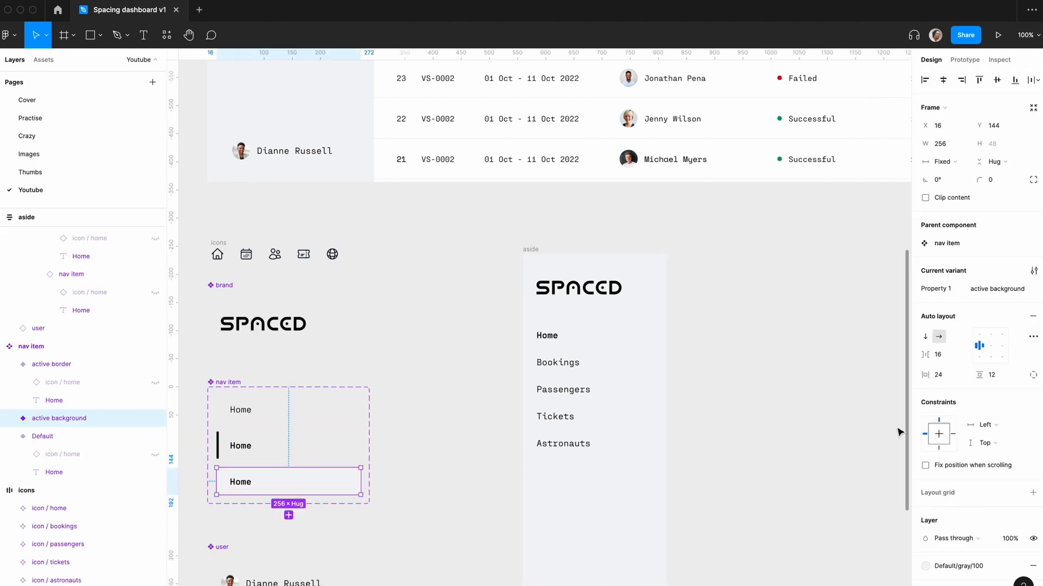
click(924, 563)
click(934, 474)
click(790, 435)
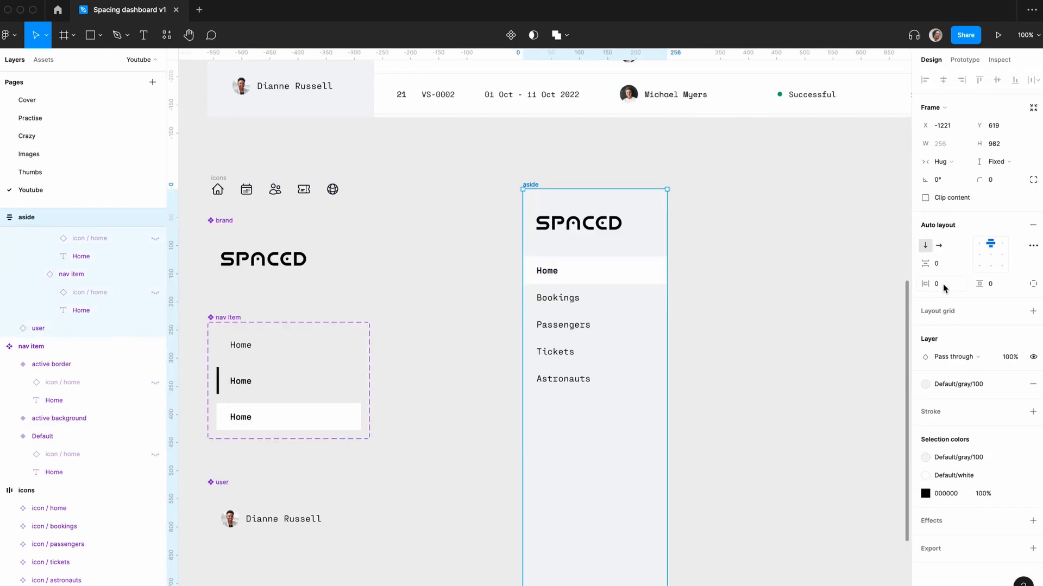
- Set the aside frame's horizontal auto layout padding to 24
click(944, 287)
text(24)
key(Return)
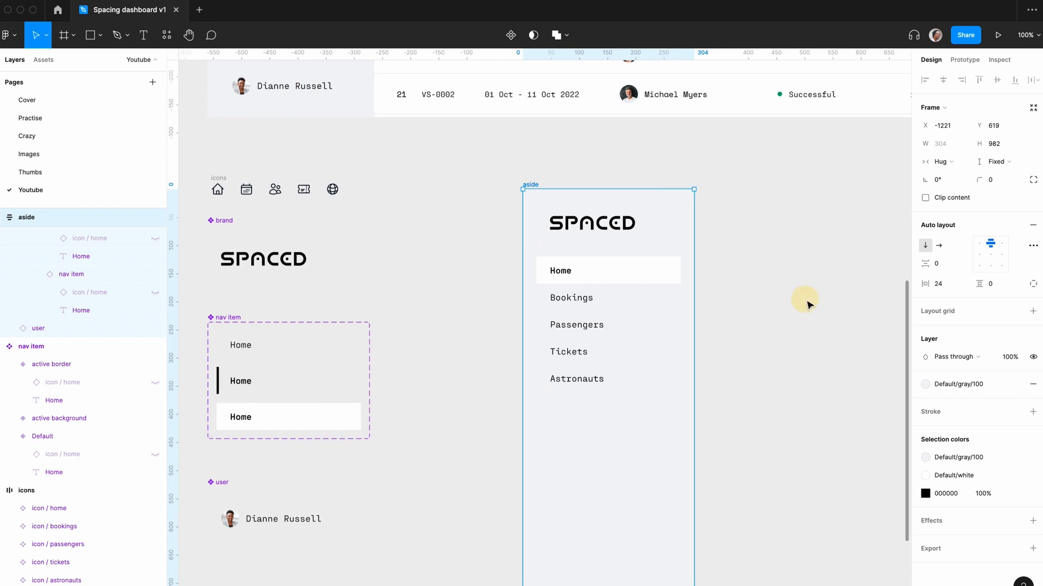
click(808, 303)
- Examine how the sidebars in the other dashboard designs style their active and inactive navigation links
key(minus)
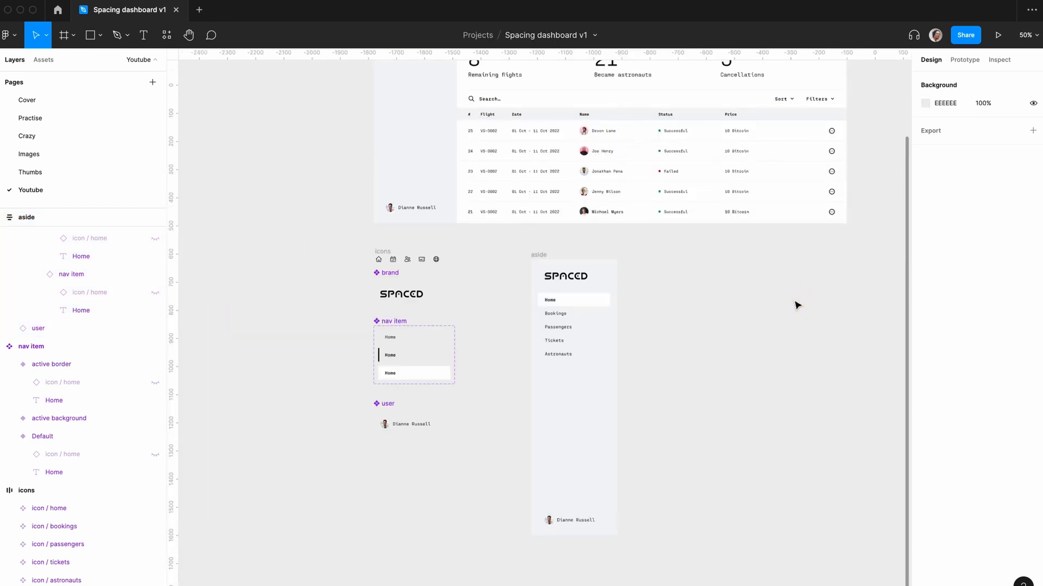
scroll(704, 304, up, 5)
scroll(705, 305, down, 5)
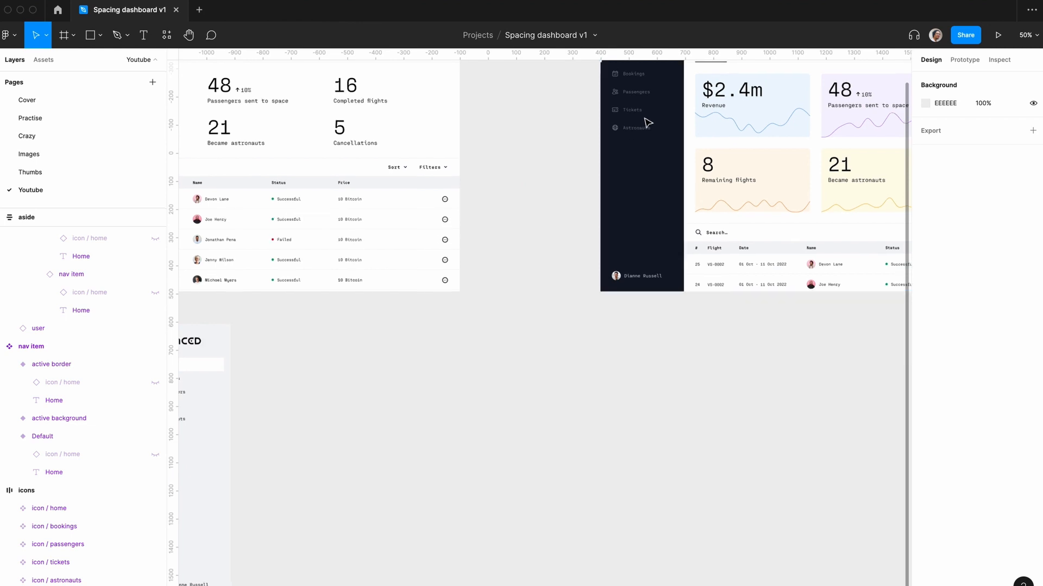
scroll(641, 232, up, 3)
scroll(636, 211, right, 15)
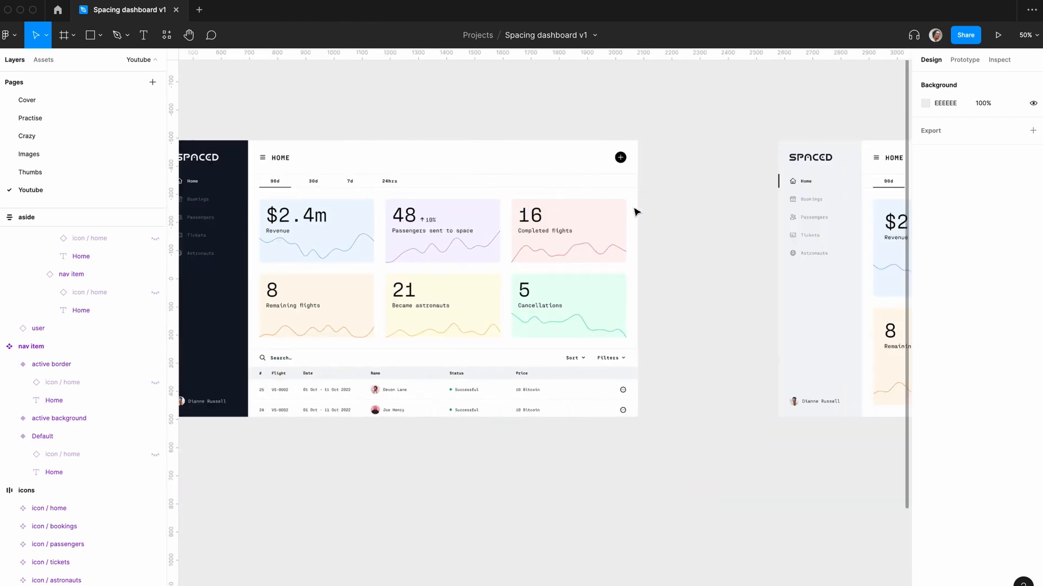
scroll(429, 218, left, 7)
scroll(428, 219, left, 5)
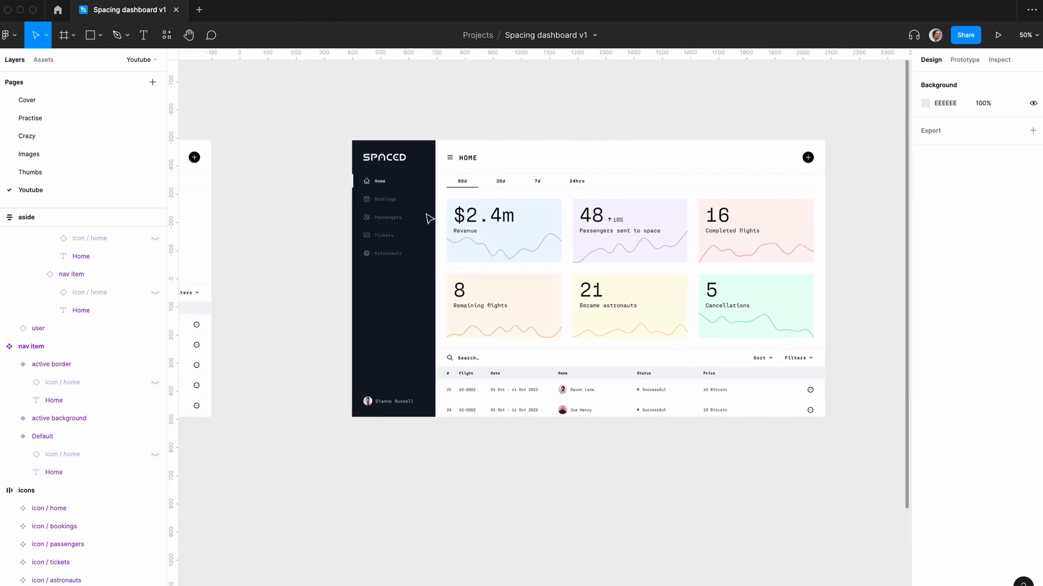
scroll(422, 215, right, 20)
scroll(421, 217, left, 8)
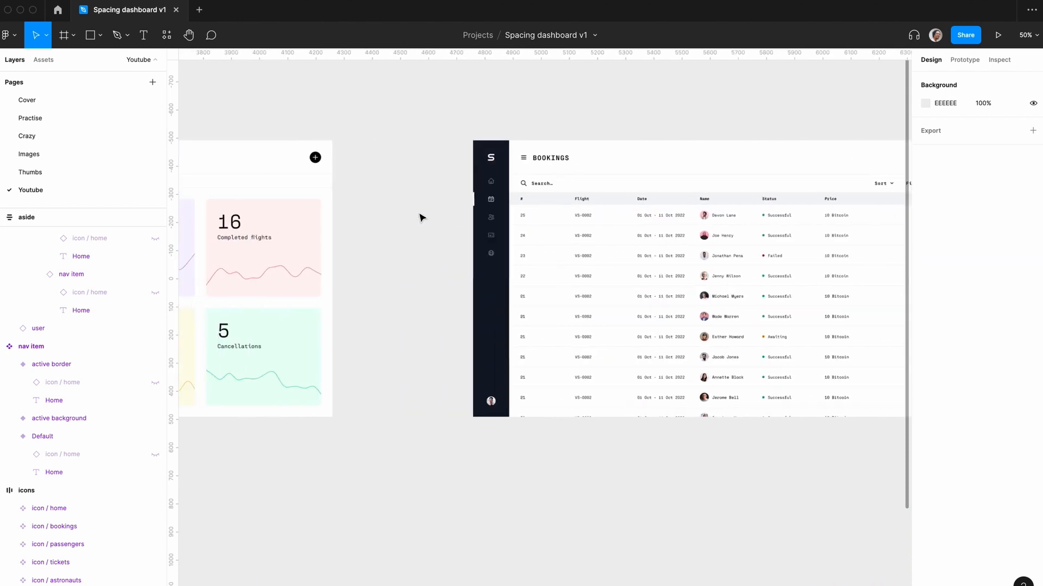
scroll(417, 304, left, 10)
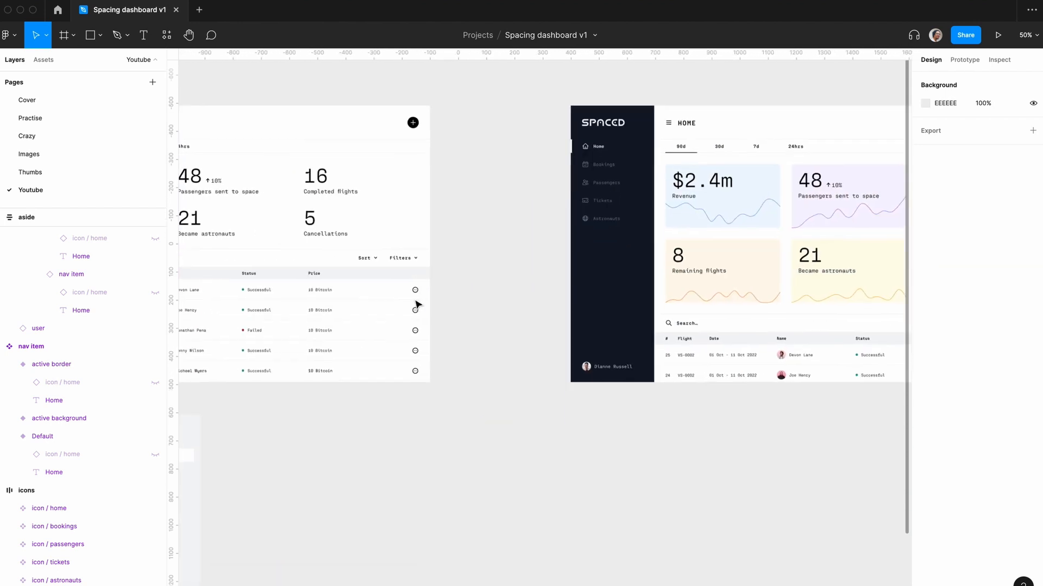
- Set the layer opacity of the nav item component's Default variant to 50%
key(shift+0)
scroll(452, 250, down, 4)
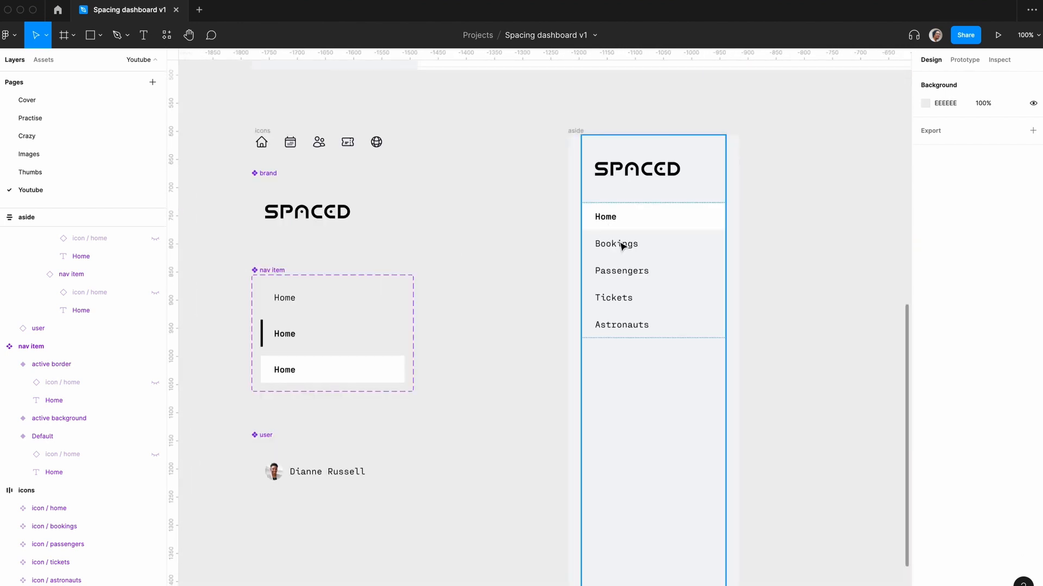
click(334, 296)
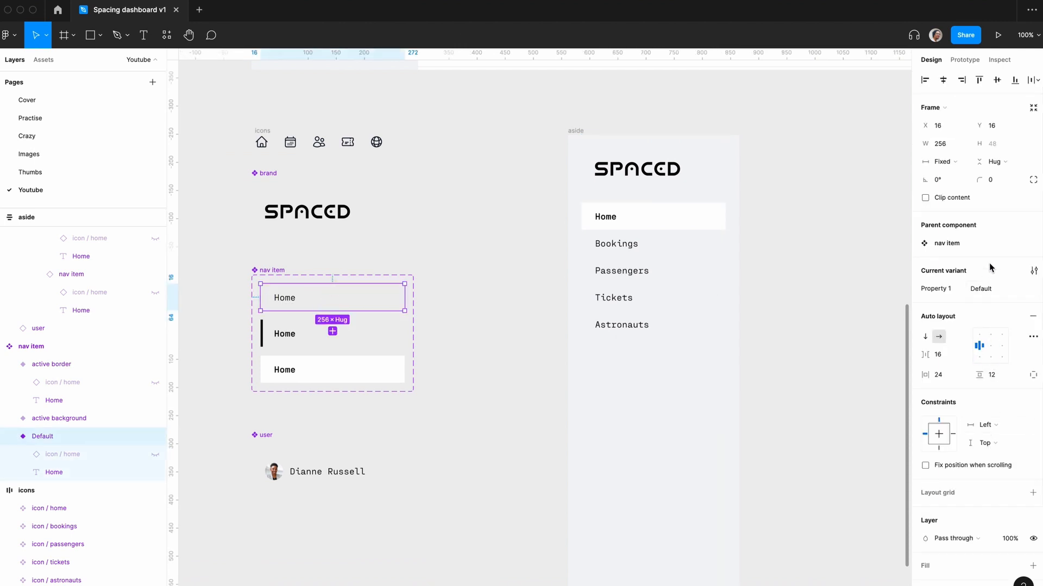
scroll(1002, 413, down, 2)
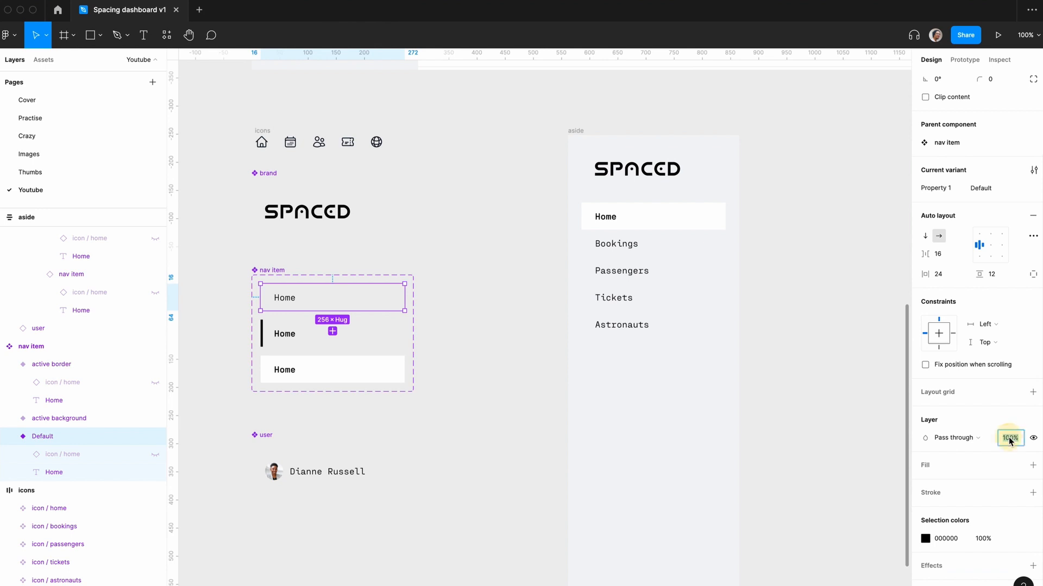
text(50)
key(Return)
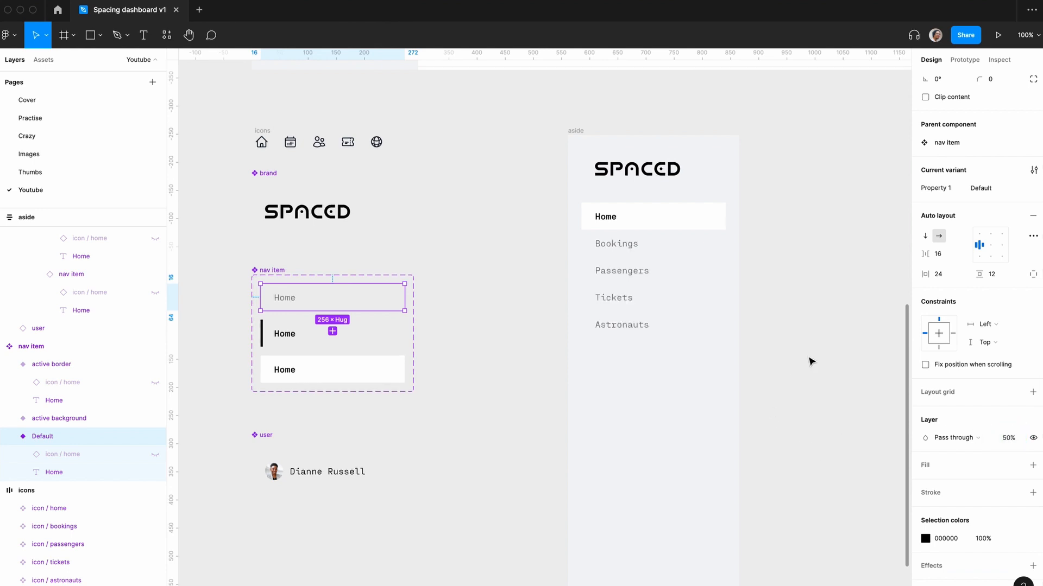
click(810, 361)
click(776, 327)
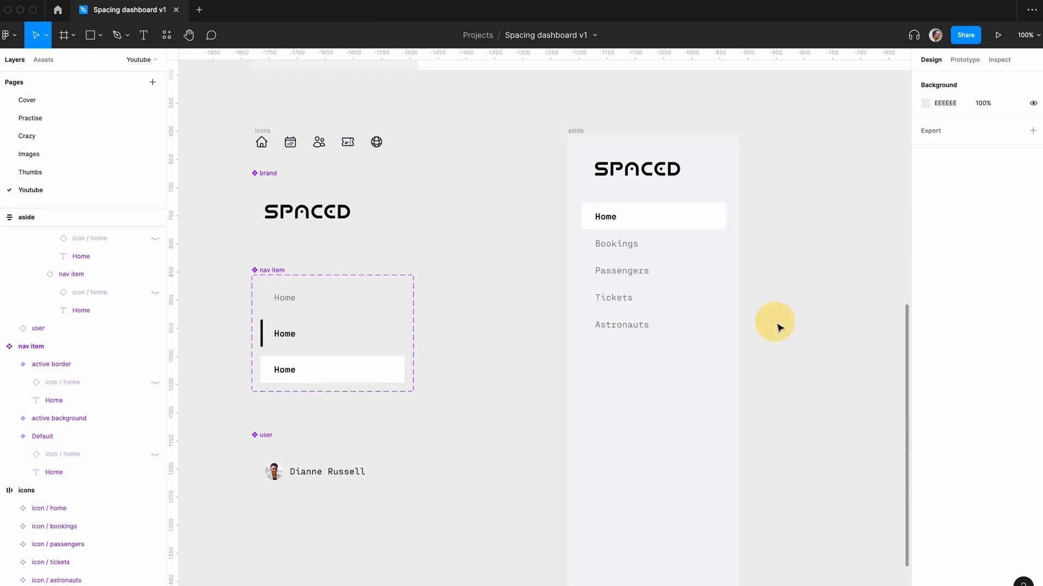
- Duplicate the aside frame, place the copy beside the original at X -875, Y 607, and make the copy a component
key(minus)
key(plus)
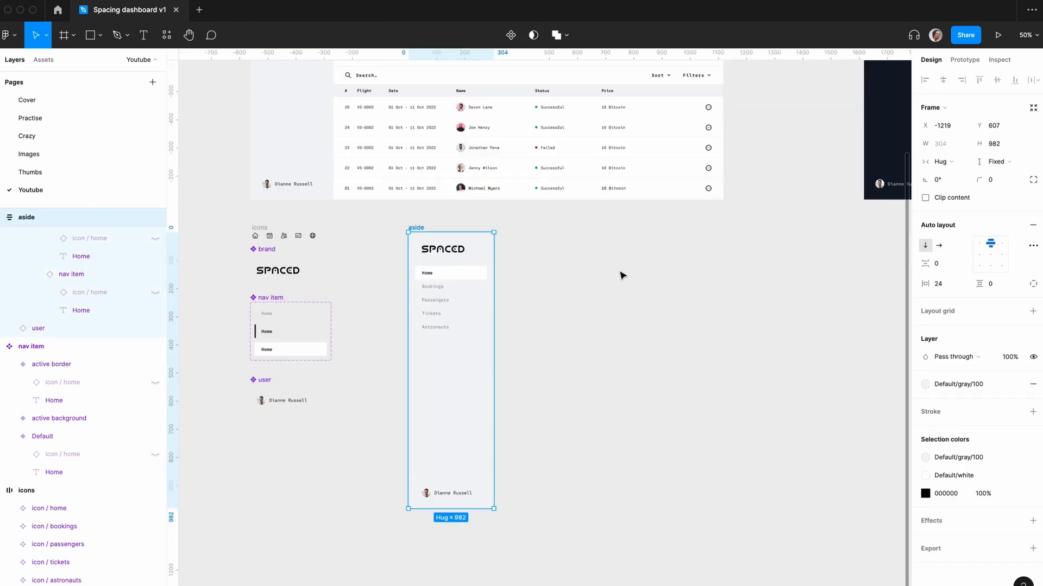
key(super+d)
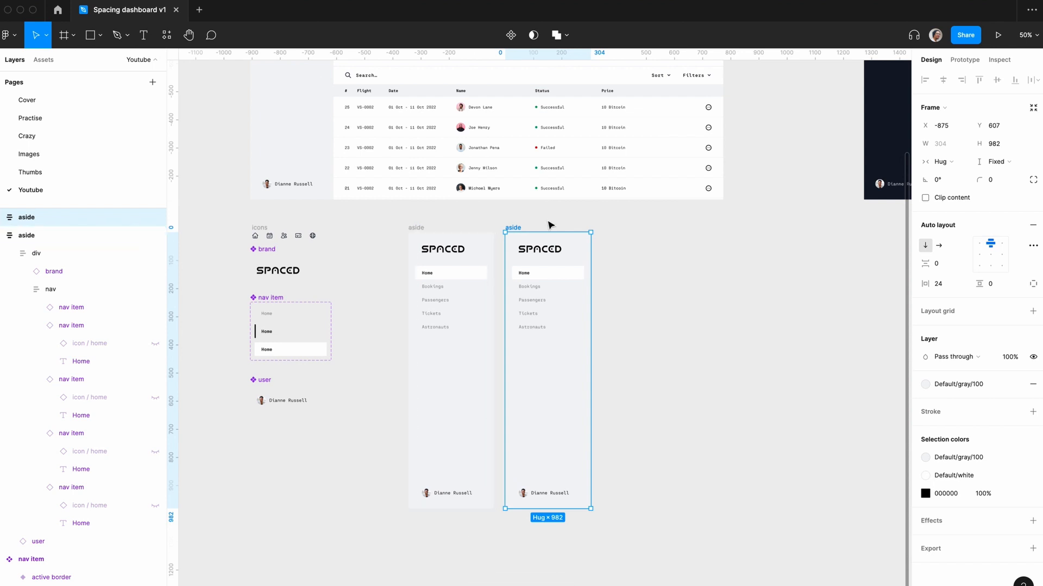
key(super+alt+k)
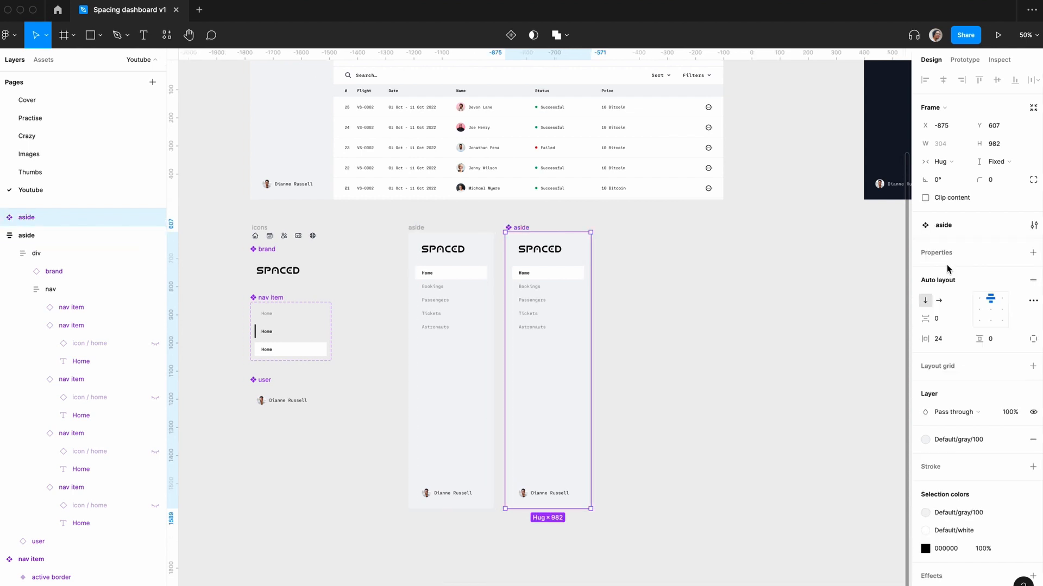
- Add a variant property to the aside component and create a second variant
click(1033, 253)
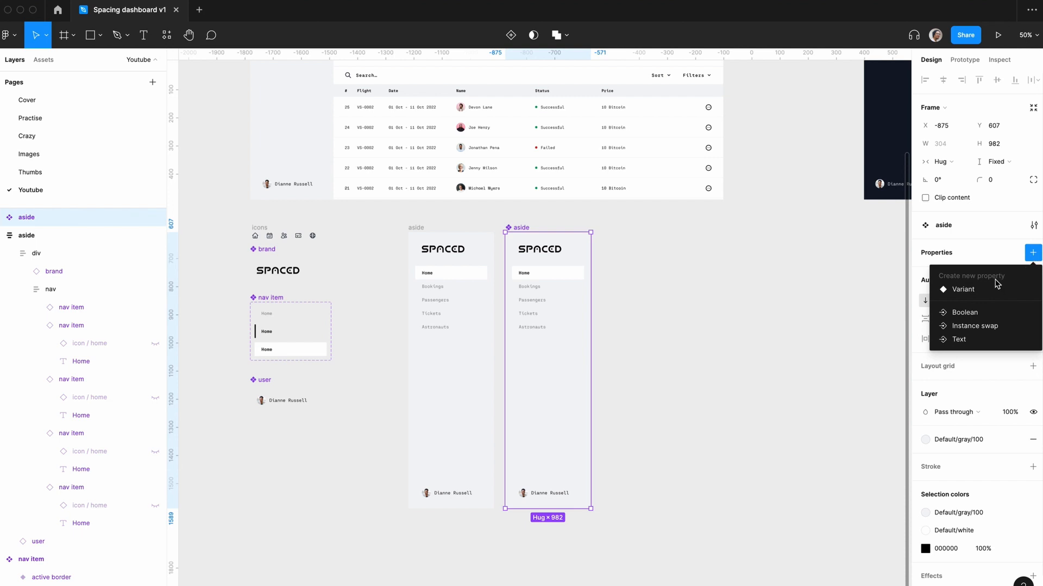
click(979, 289)
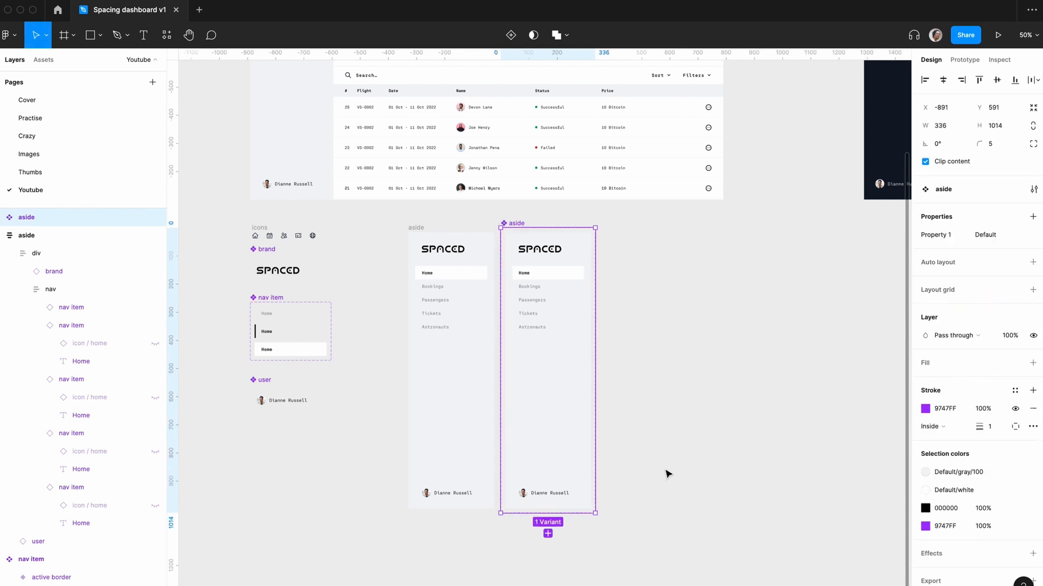
click(547, 534)
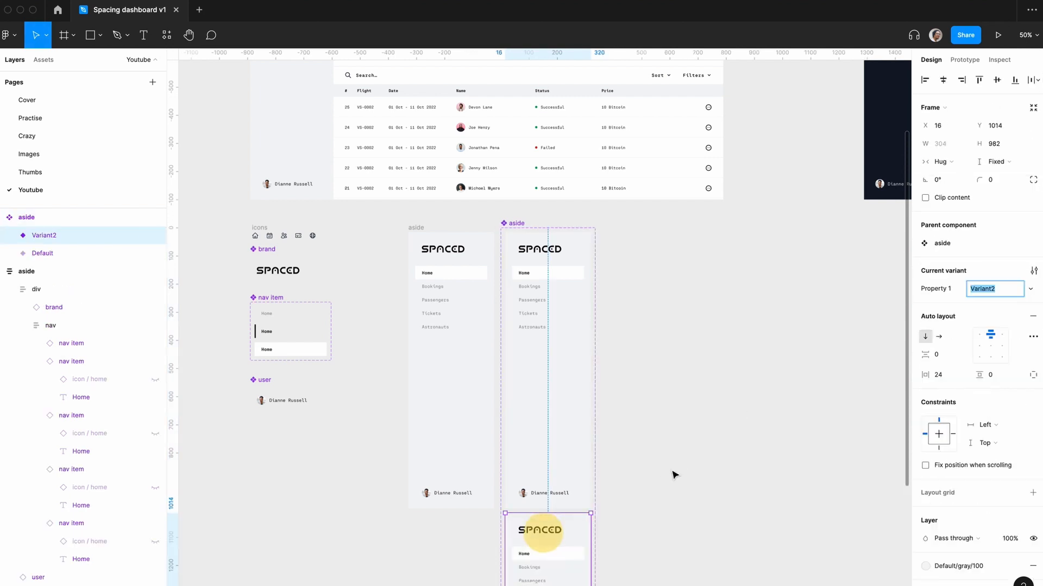
- Apply horizontal auto layout to the aside component set so its variants sit side by side, and select the second variant
click(516, 225)
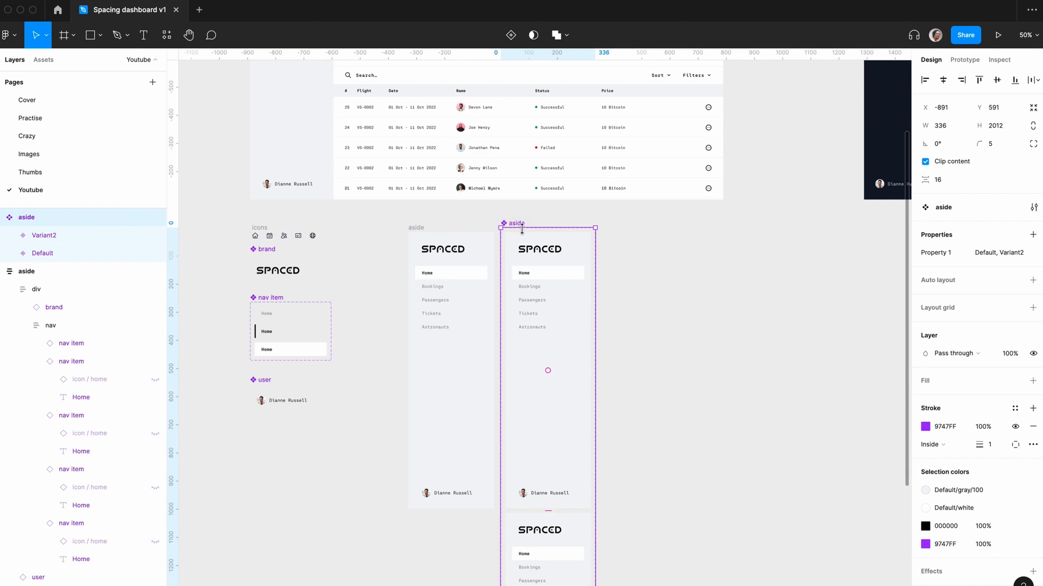
key(shift+a)
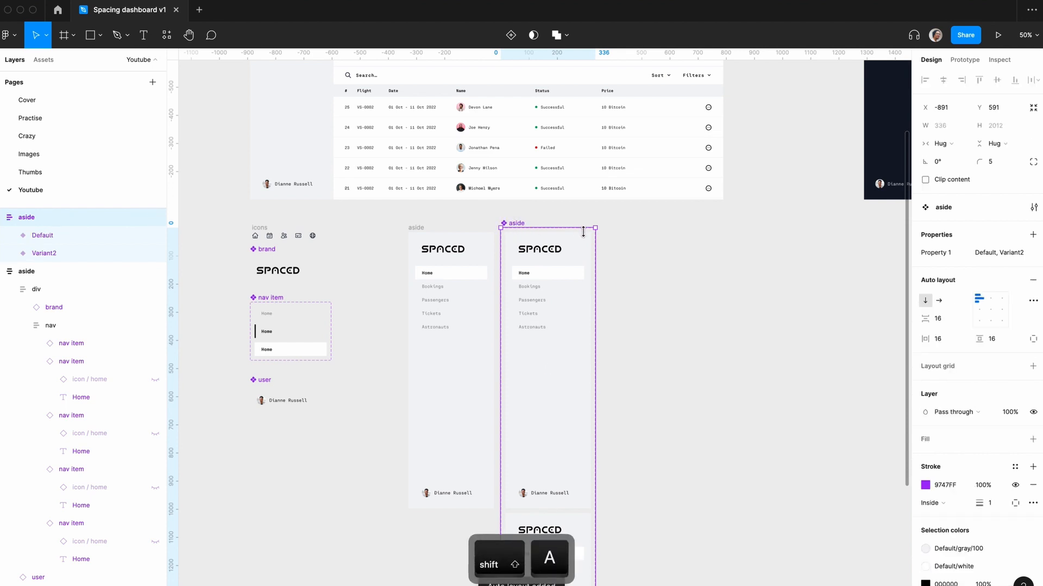
click(944, 300)
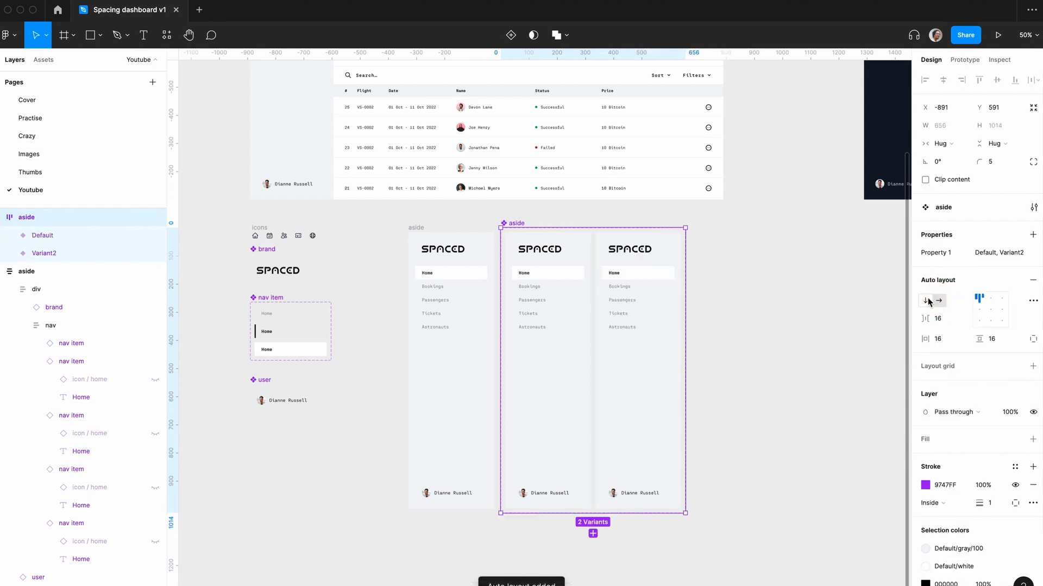
click(664, 303)
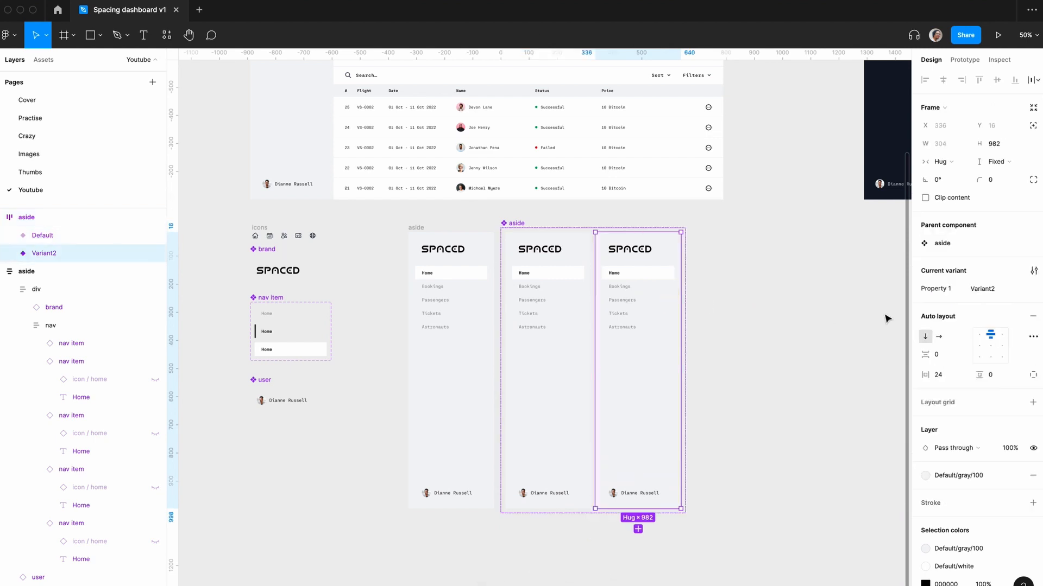
- Rename the second variant of the aside component to "Dark text"
click(985, 289)
text(Dark text)
key(Return)
click(787, 373)
- Change the Dark text variant's background fill to the Default/gray/900 color style
scroll(782, 373, up, 5)
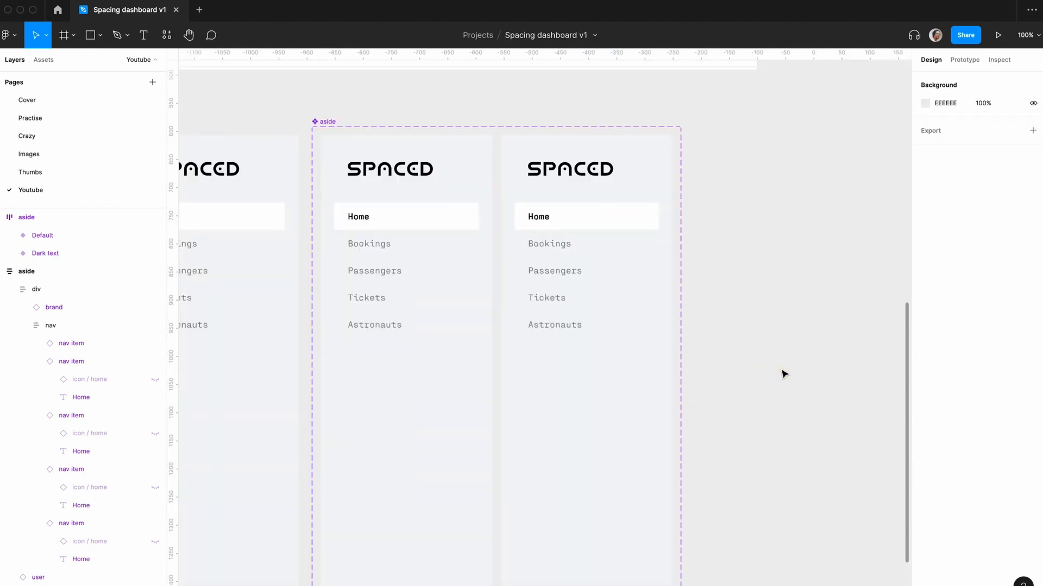
scroll(782, 373, right, 3)
click(519, 273)
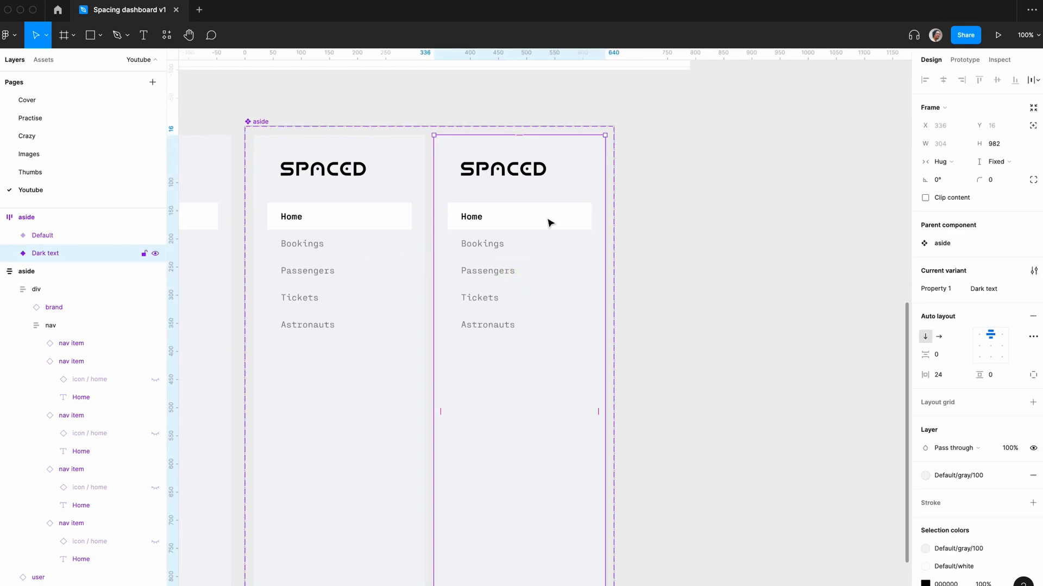
scroll(940, 361, down, 2)
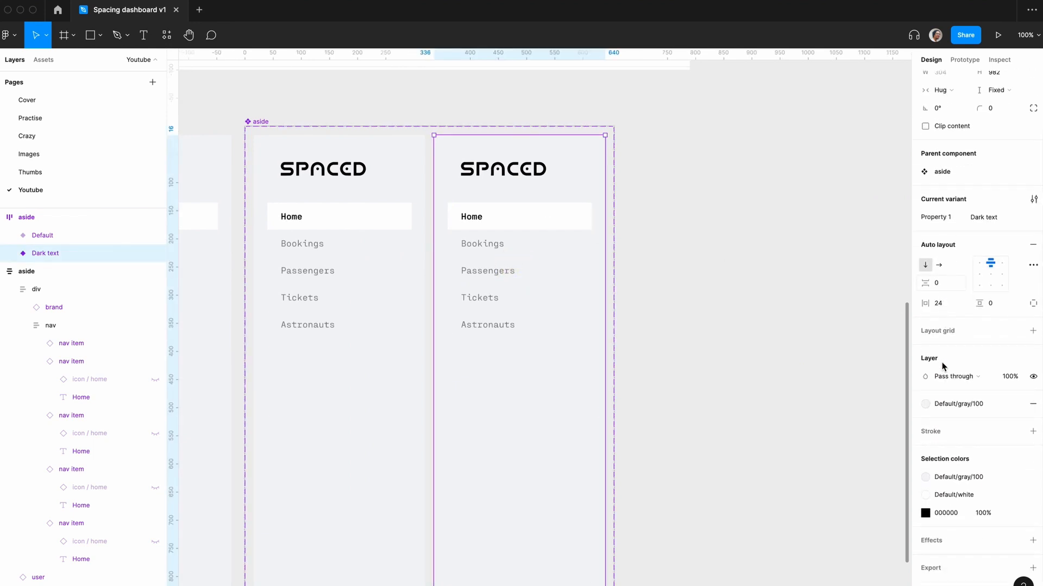
scroll(926, 404, up, 1)
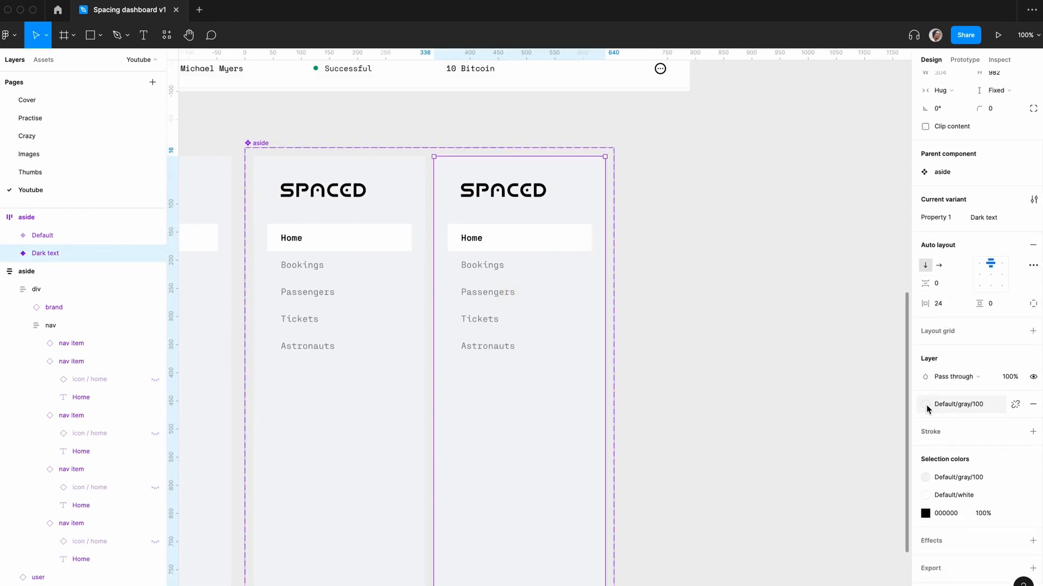
click(927, 409)
click(987, 533)
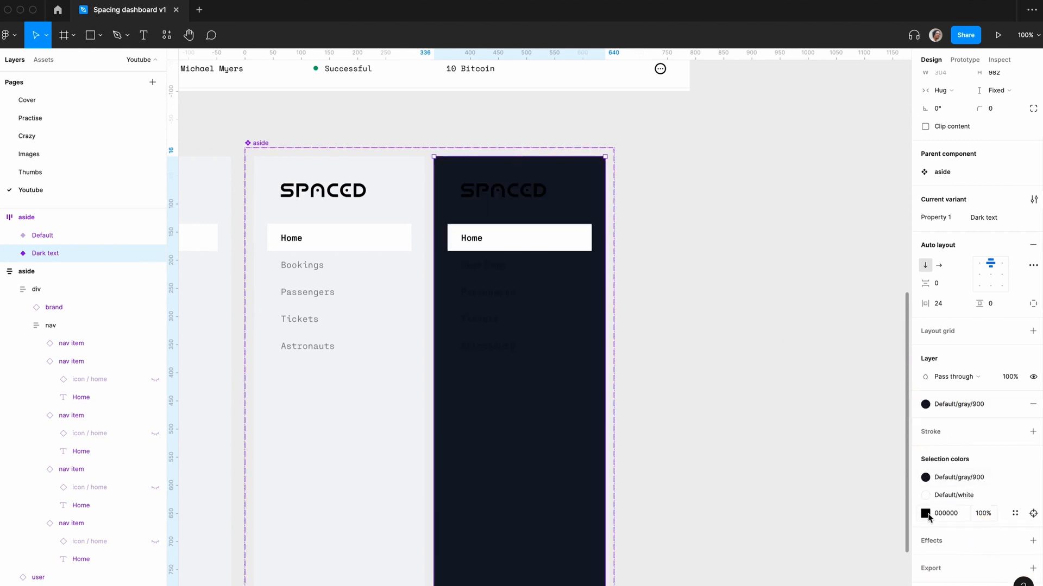
- Replace the black 000000 color used throughout the Dark text variant with the Default/white color style
click(926, 513)
click(902, 317)
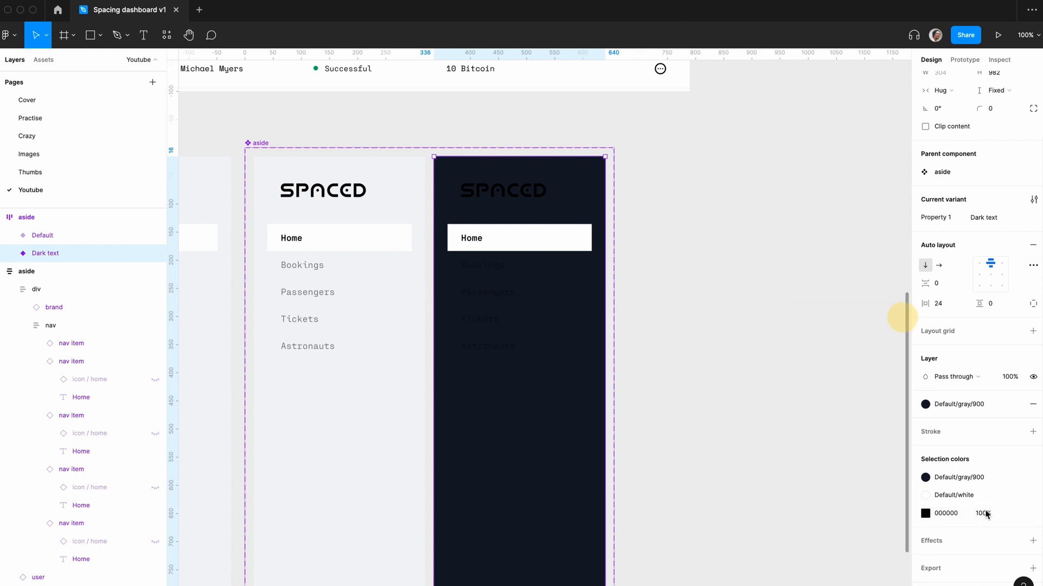
click(1019, 514)
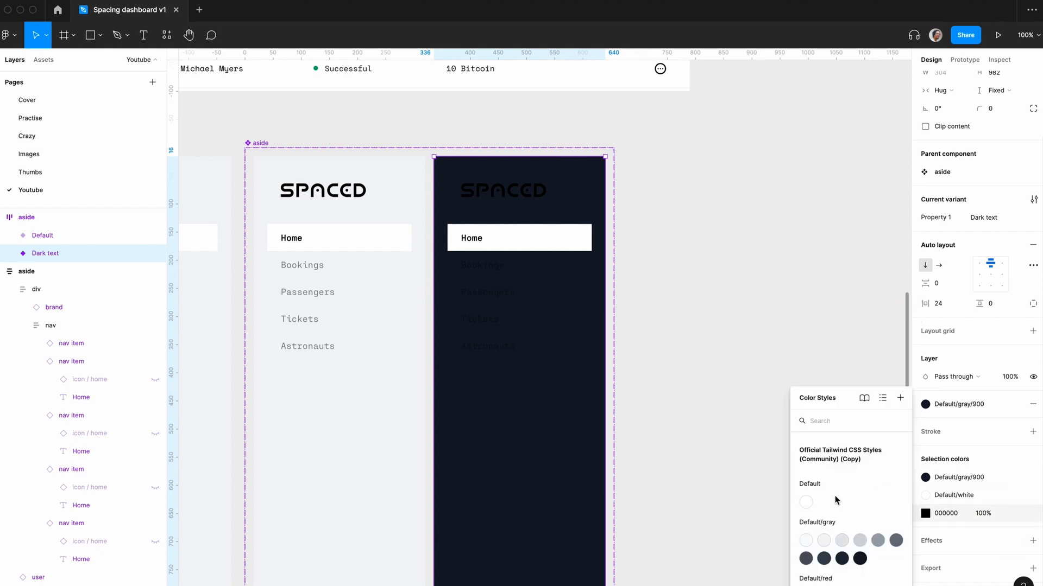
click(806, 502)
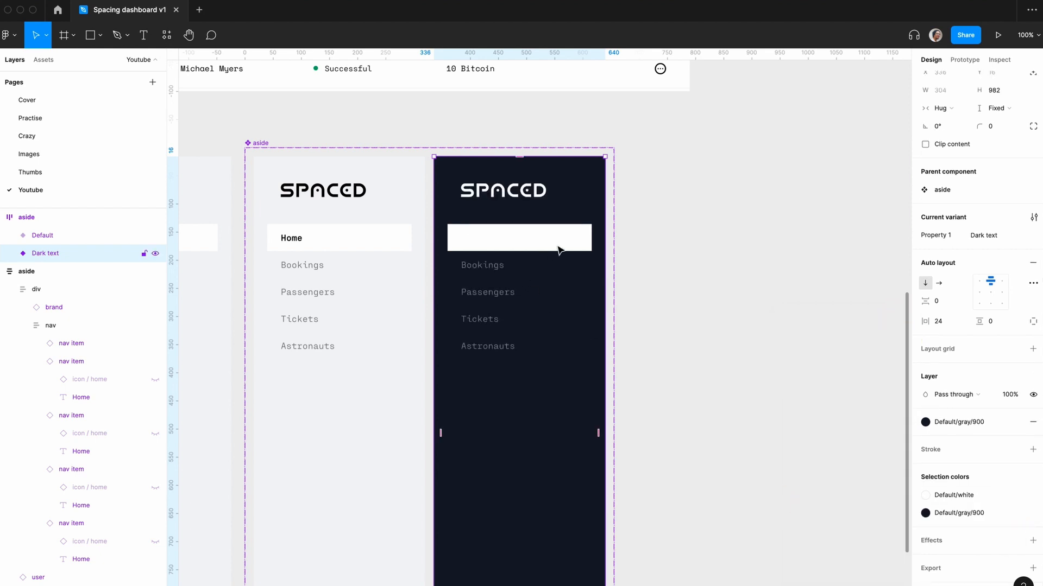
- Reset all changes on the Home nav item instance inside the Dark text variant
scroll(558, 248, down, 5)
scroll(559, 249, up, 4)
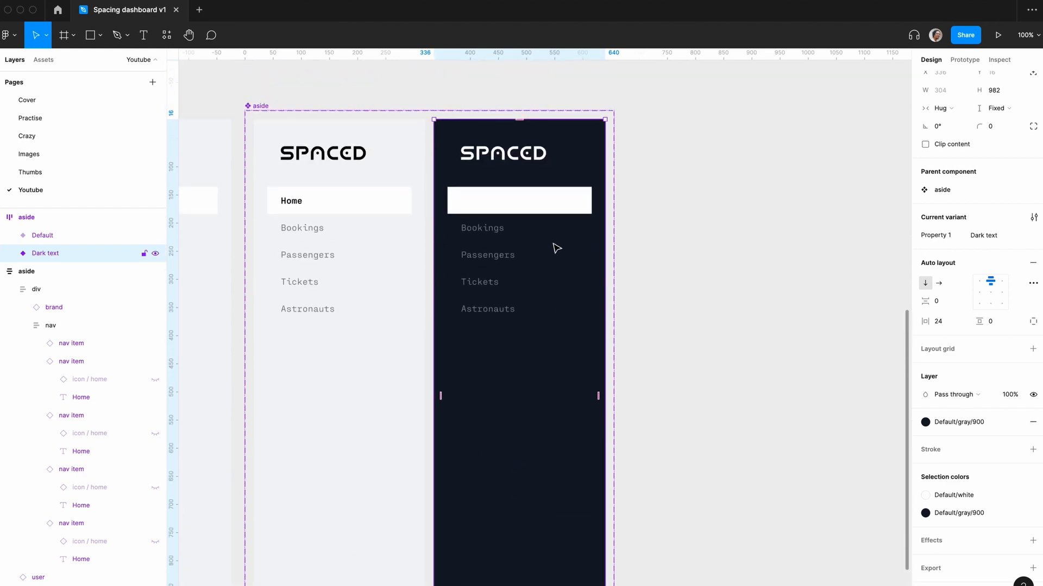
scroll(551, 210, down, 1)
click(551, 210)
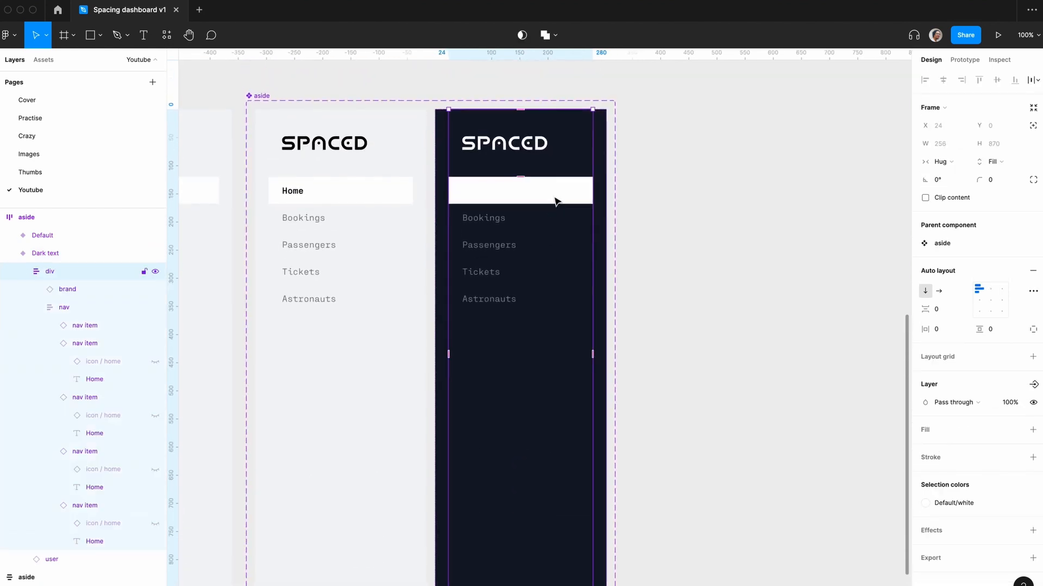
click(553, 199)
click(555, 201)
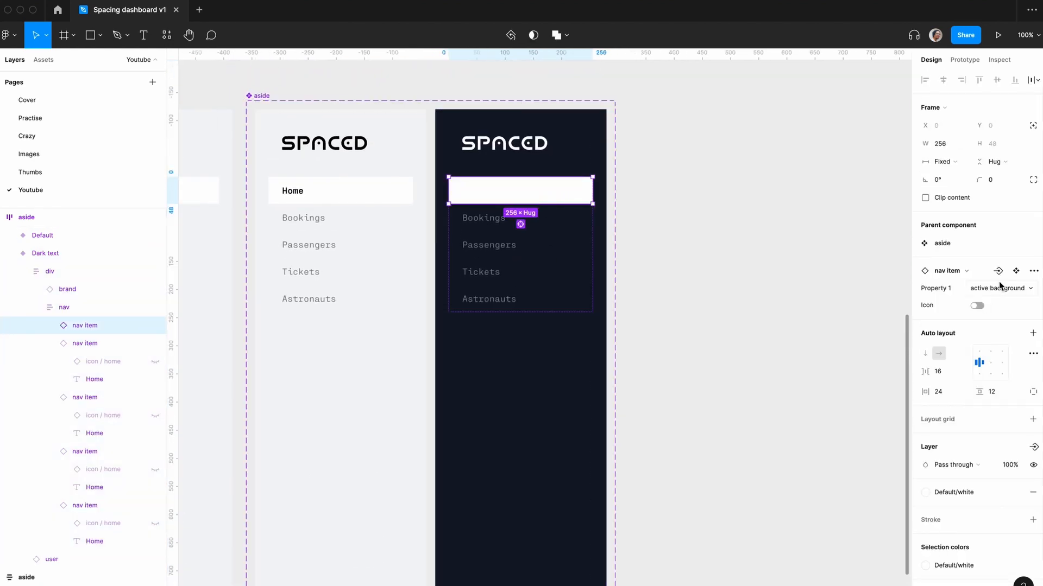
click(1031, 275)
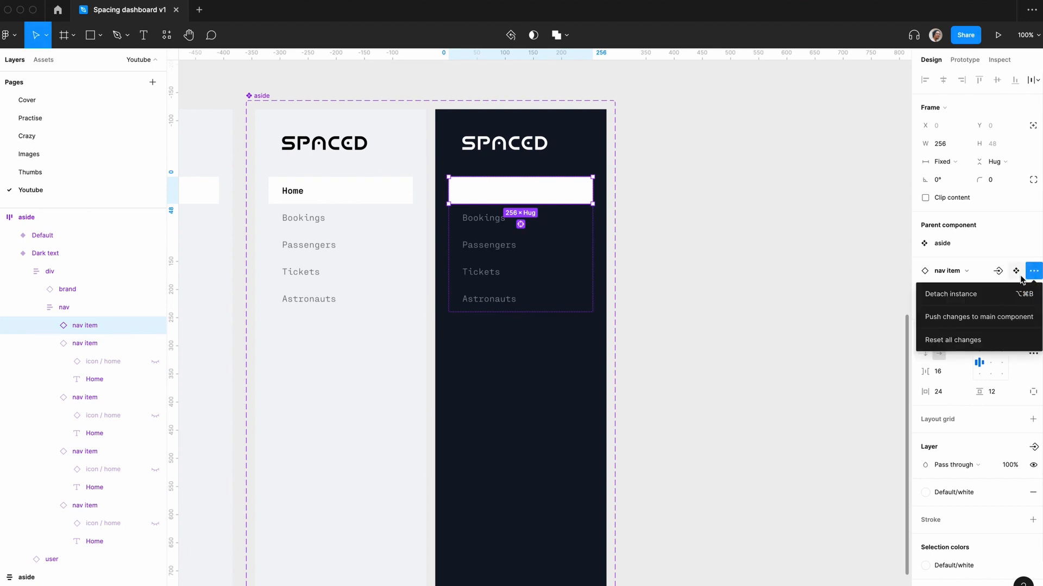
click(964, 337)
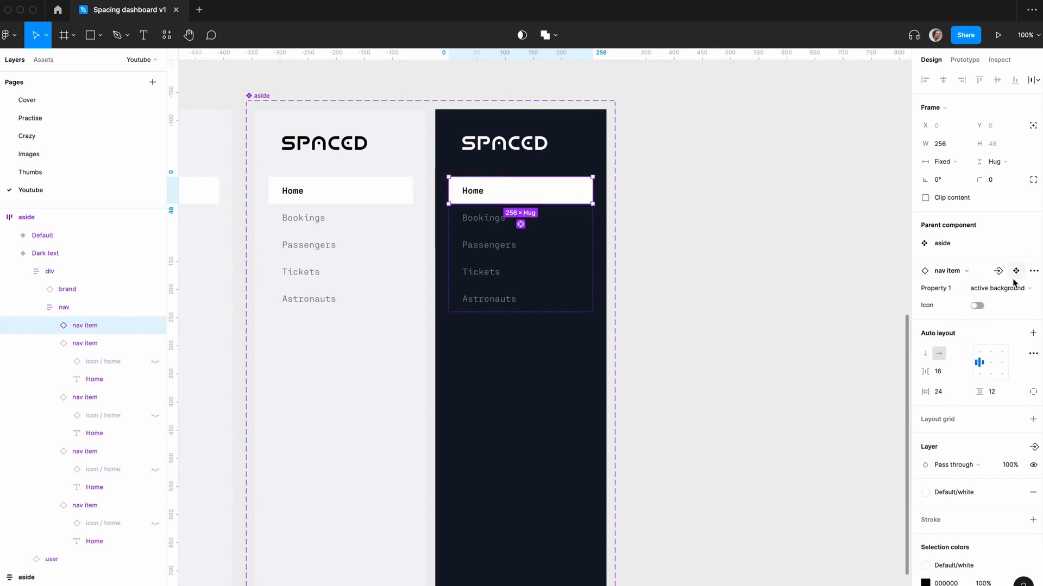
- Switch the Dark text variant's Home nav item to the active border variant
click(990, 292)
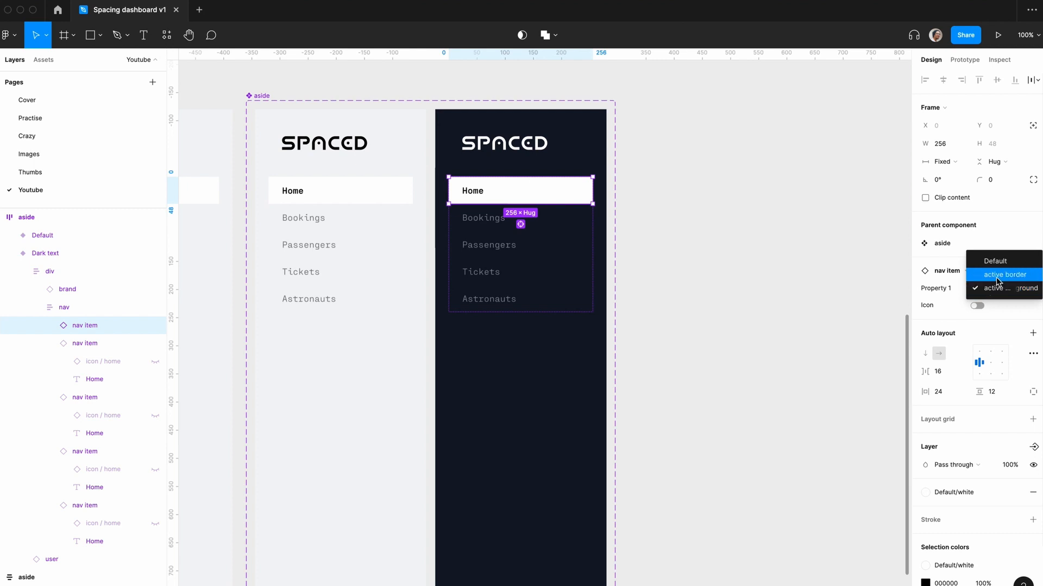
click(997, 276)
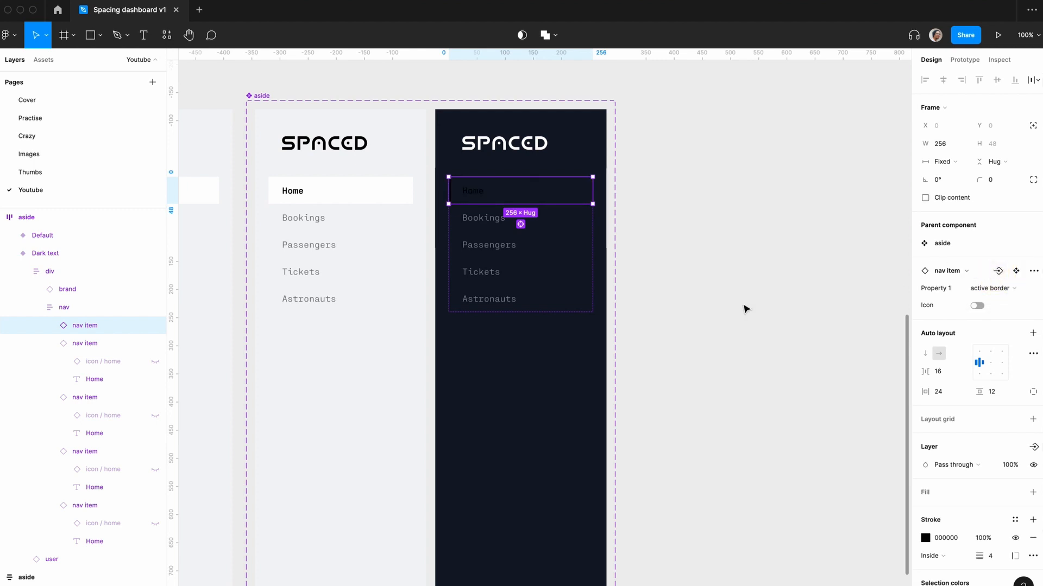
scroll(746, 308, down, 10)
scroll(746, 308, left, 5)
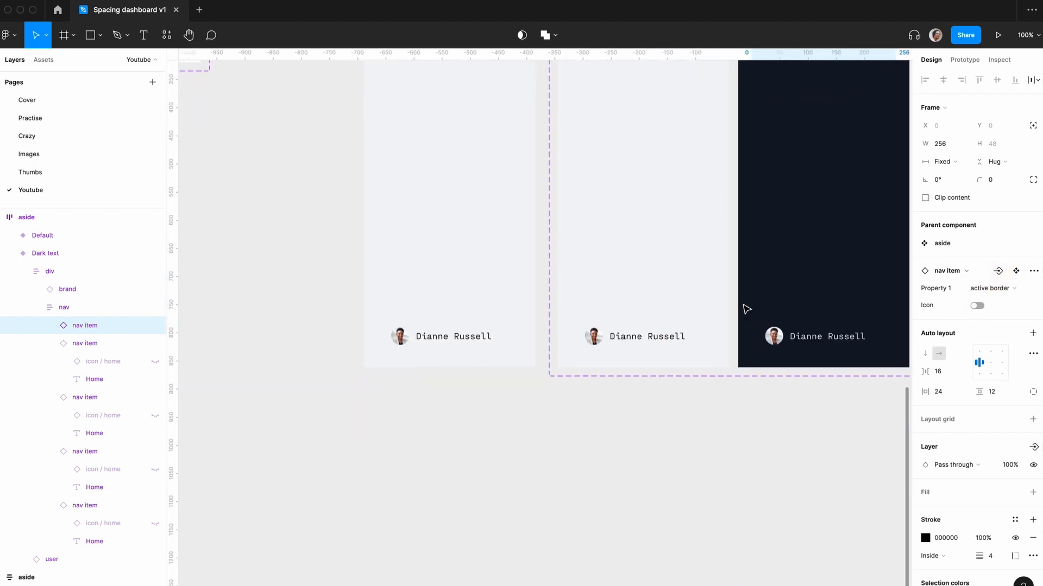
scroll(746, 309, up, 10)
scroll(746, 309, right, 5)
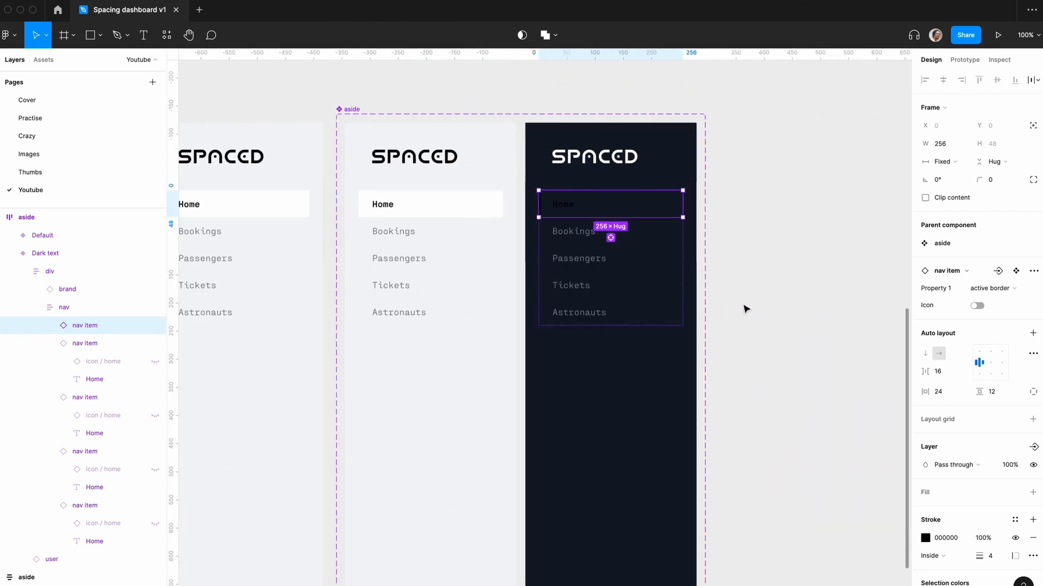
scroll(746, 308, left, 1)
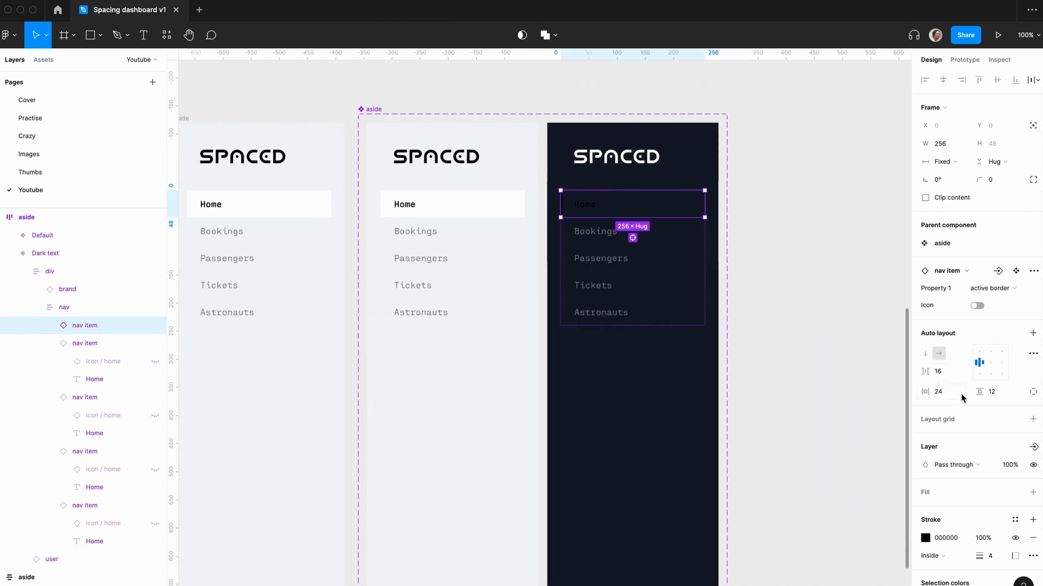
- Apply the Default/white color style to the Home nav item's stroke and to its remaining black content
scroll(962, 398, down, 3)
click(1015, 432)
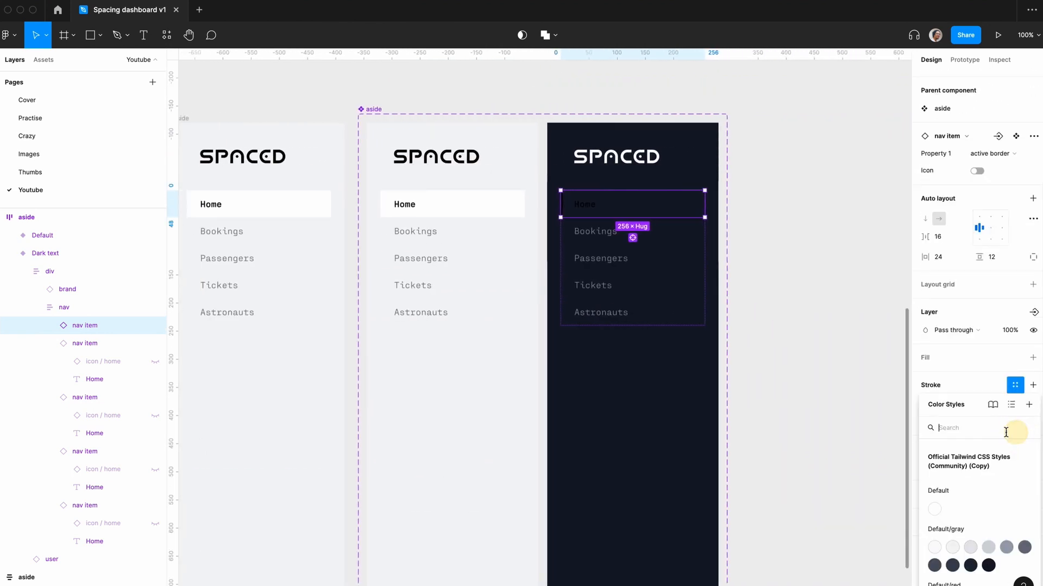
click(936, 508)
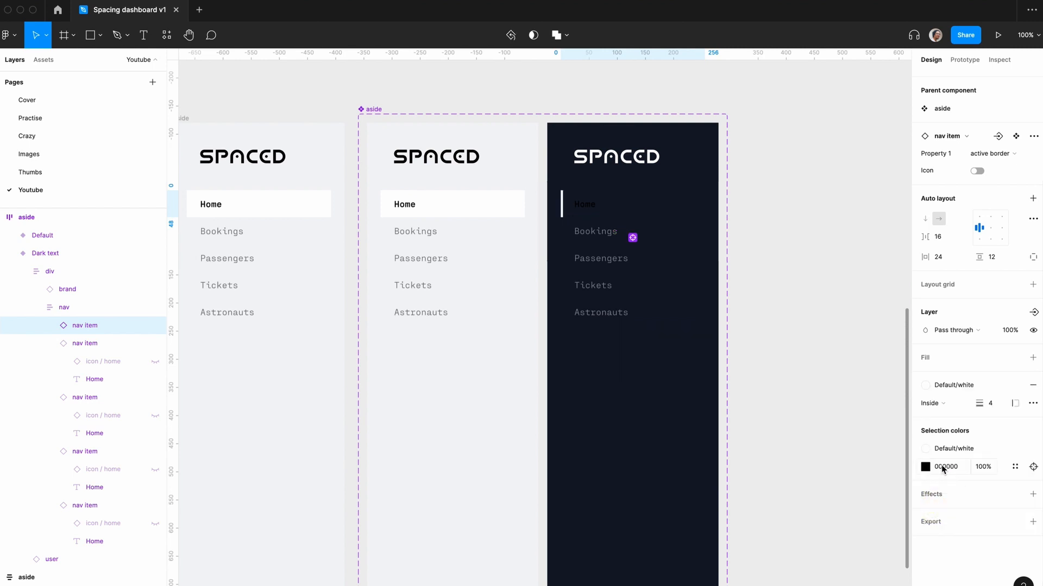
click(1013, 467)
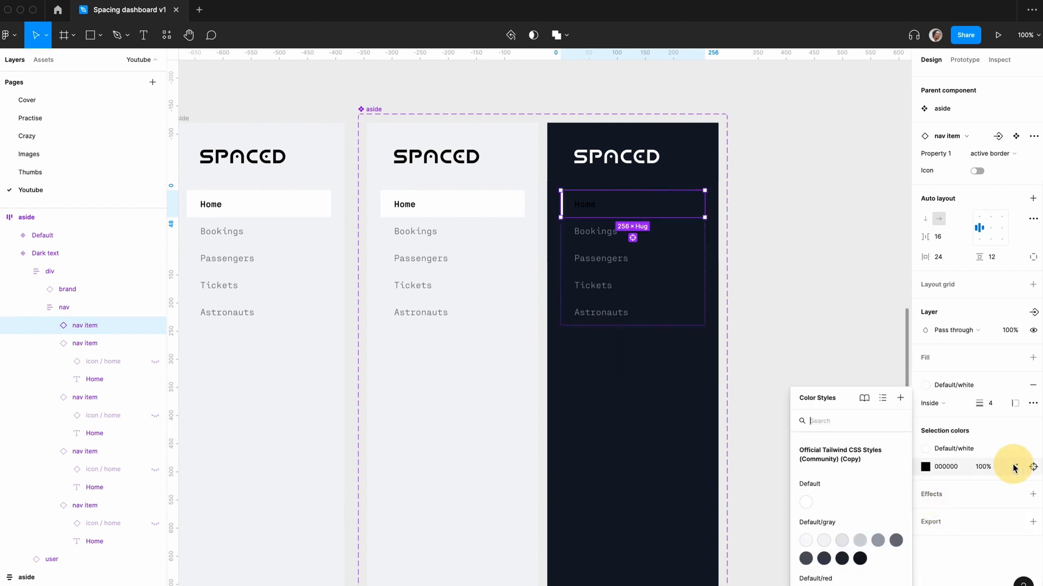
click(808, 496)
click(802, 279)
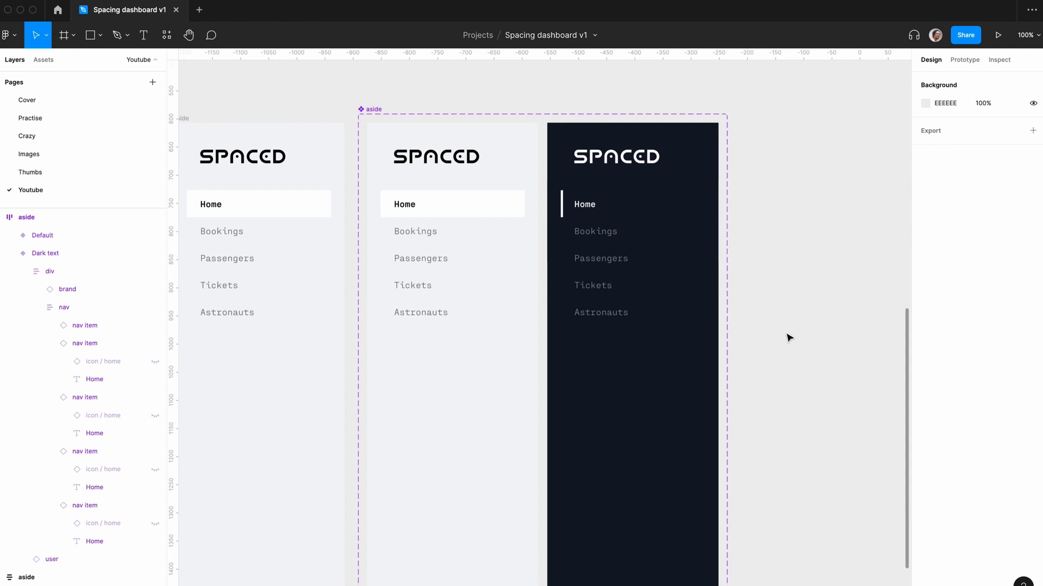
- Examine the dark sidebar in the finished dashboard design, comparing its active border and item spacing with the Dark text variant
key(minus)
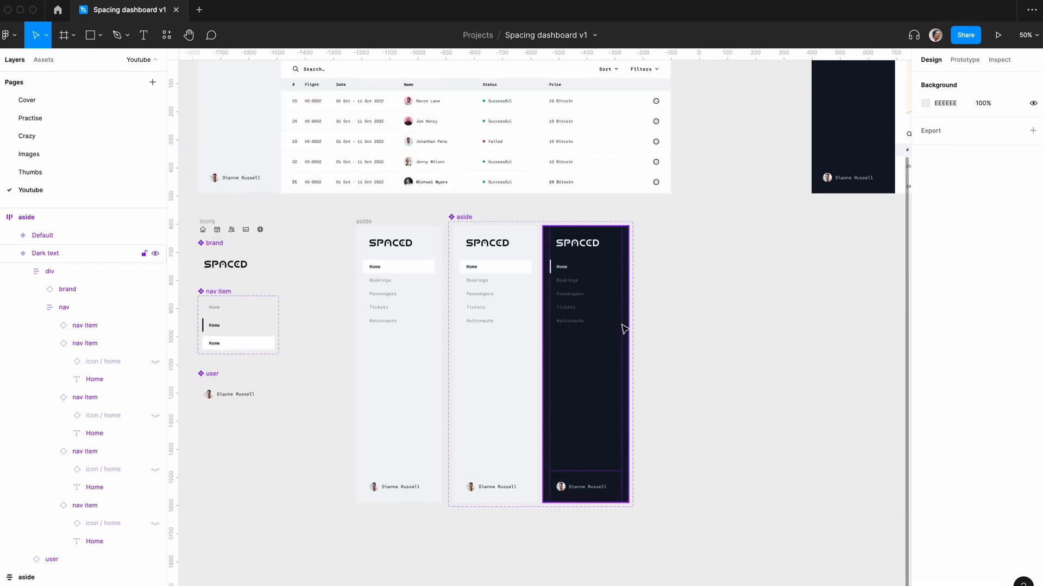
key(plus)
key(minus)
scroll(676, 276, up, 4)
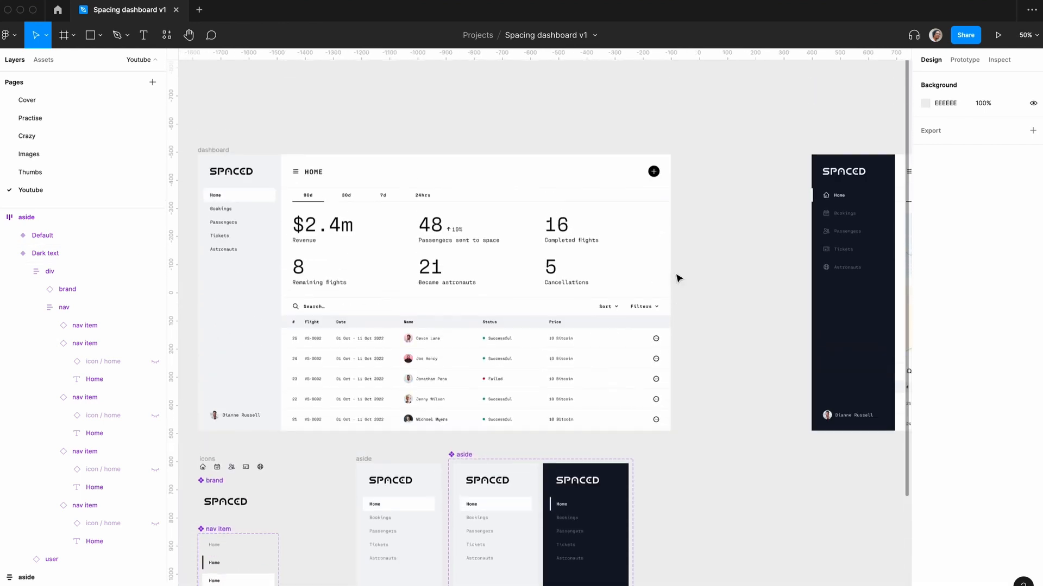
scroll(676, 276, right, 6)
key(plus)
scroll(496, 112, up, 3)
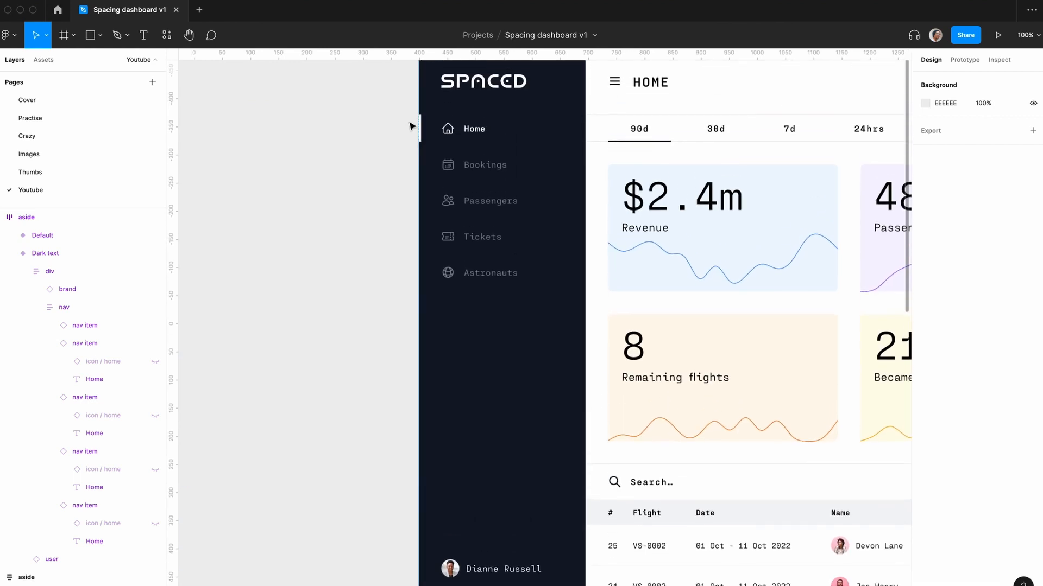
key(minus)
scroll(328, 302, down, 5)
key(plus)
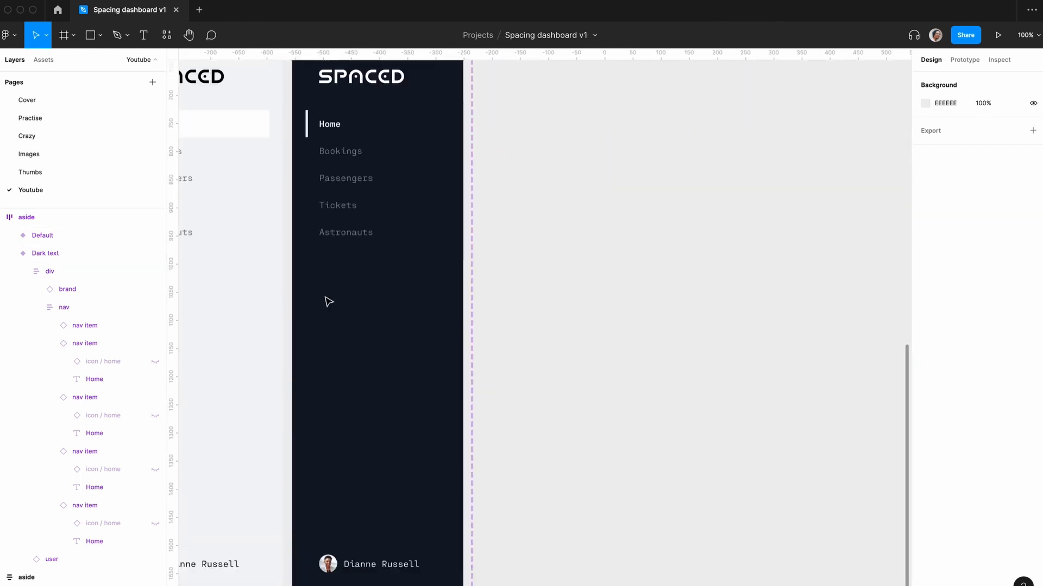
- Set the Dark text variant's horizontal auto layout padding to 0
scroll(328, 300, up, 3)
click(365, 318)
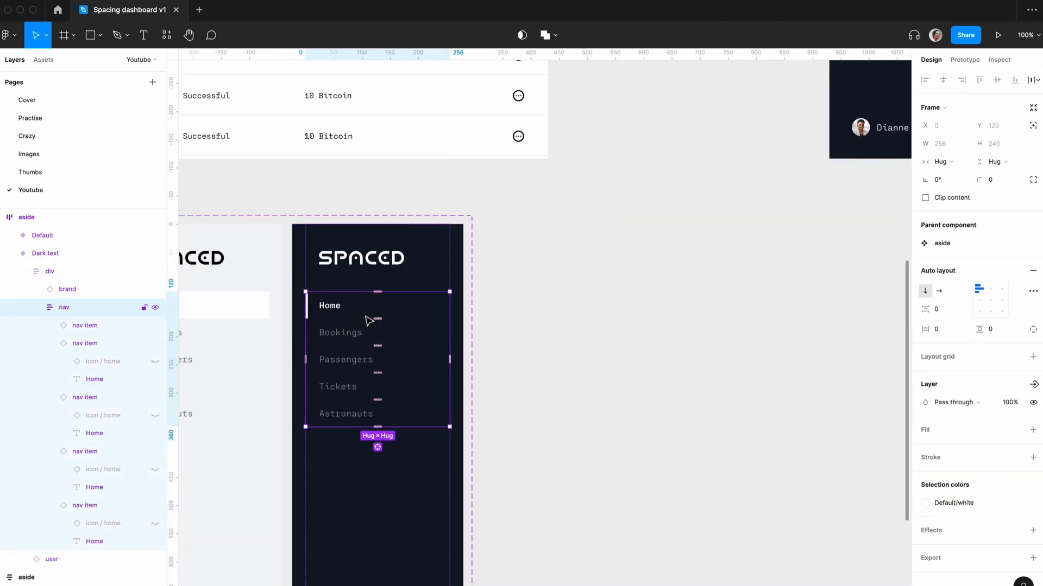
click(299, 280)
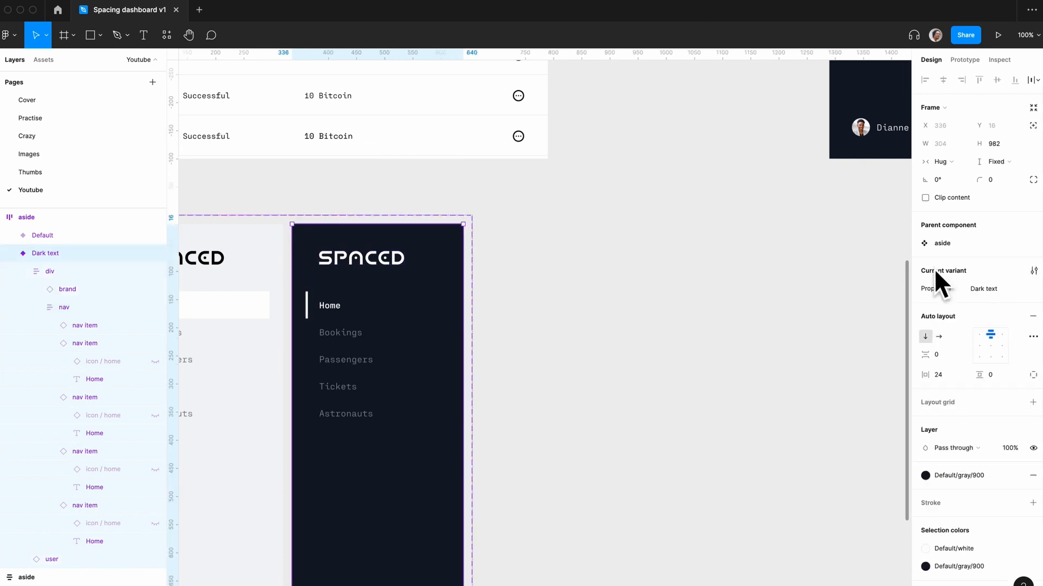
click(946, 375)
text(0)
key(Return)
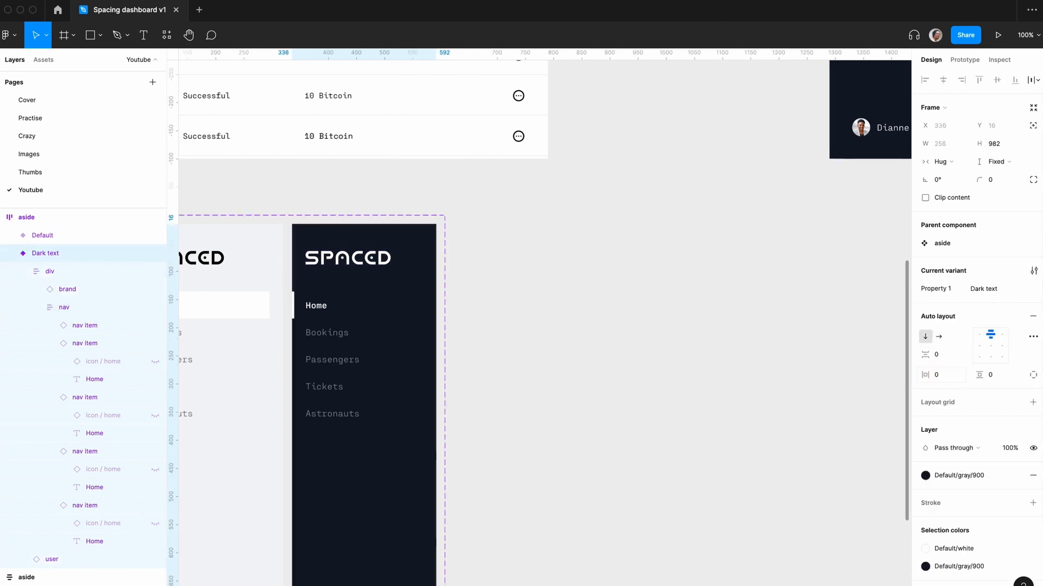
scroll(480, 417, down, 4)
scroll(480, 418, left, 4)
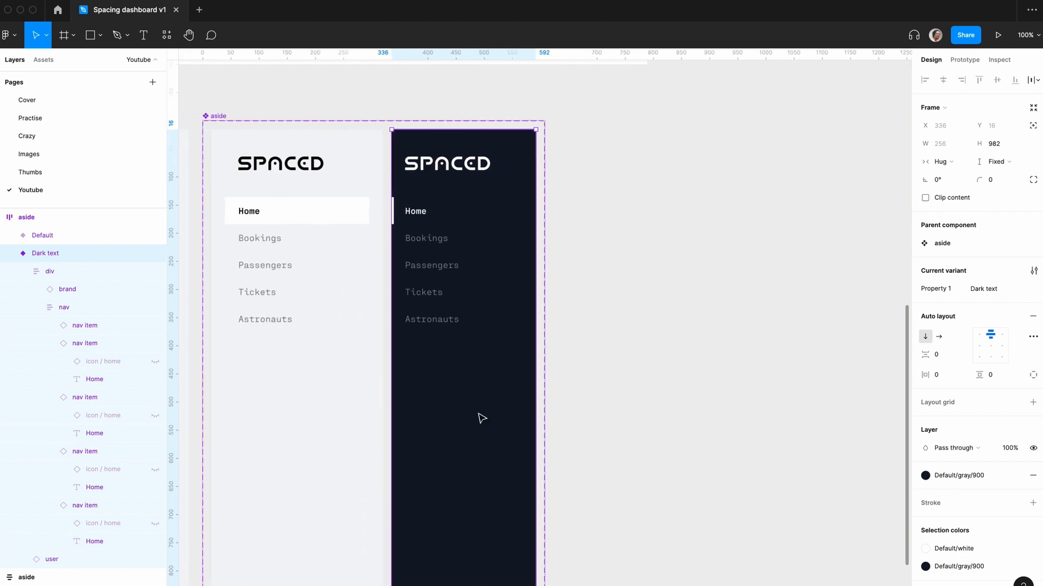
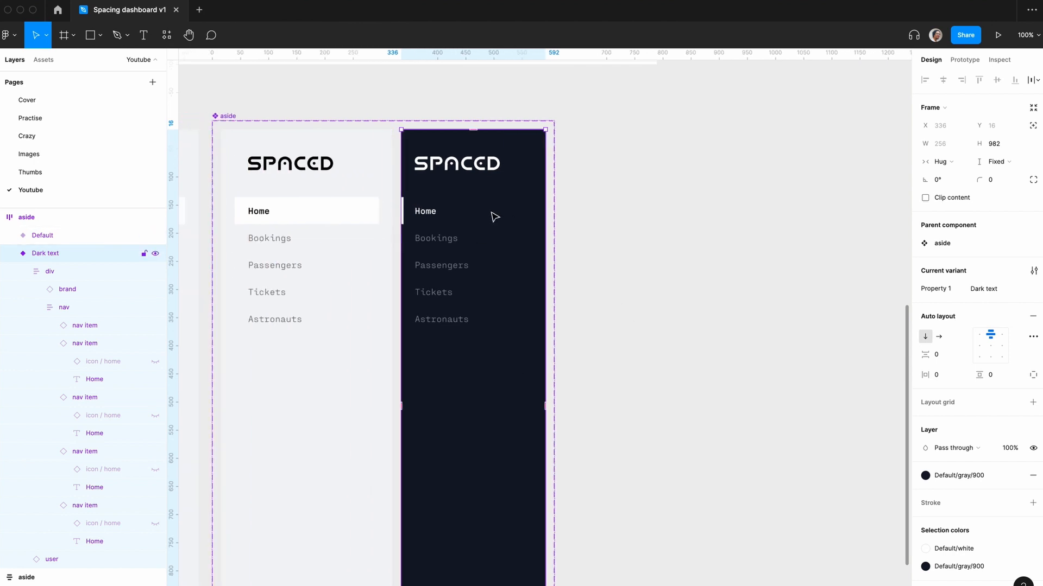
- Set the horizontal padding of the brand instance in the Dark text variant to 40
double_click(482, 175)
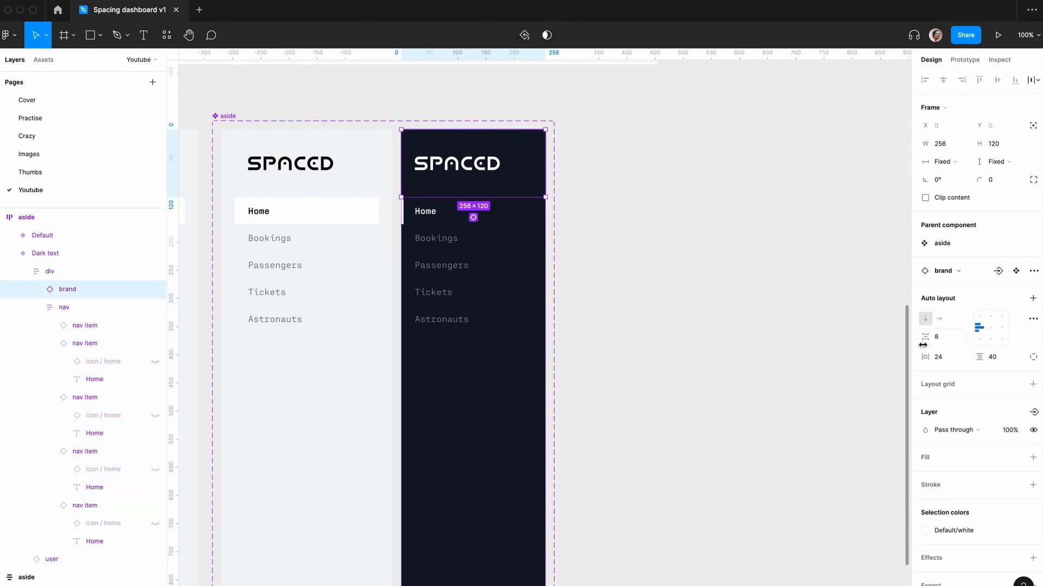
click(950, 361)
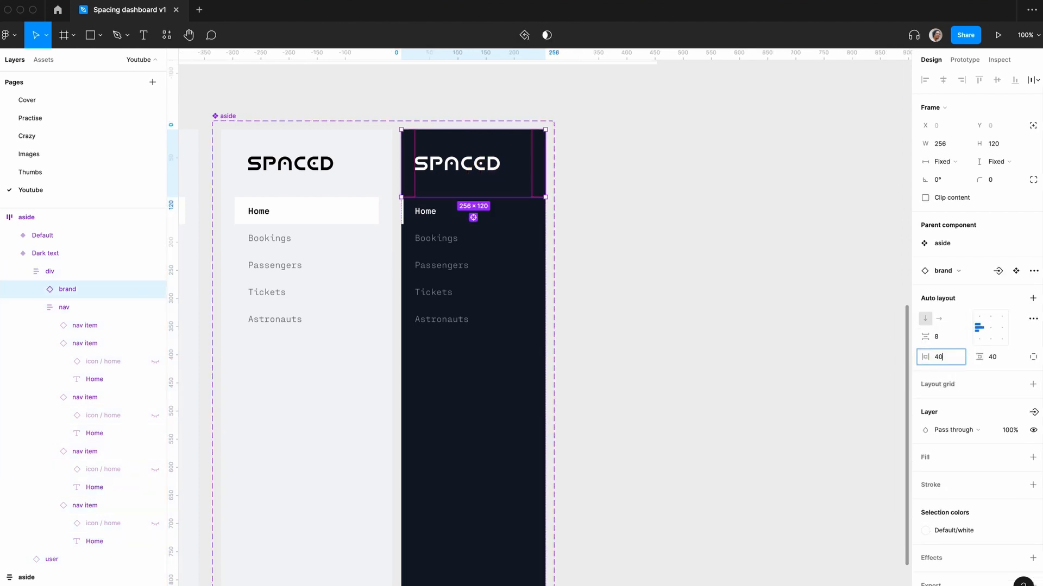
key(Return)
- Set the horizontal padding of all five nav items in the Dark text variant to 40
click(532, 221)
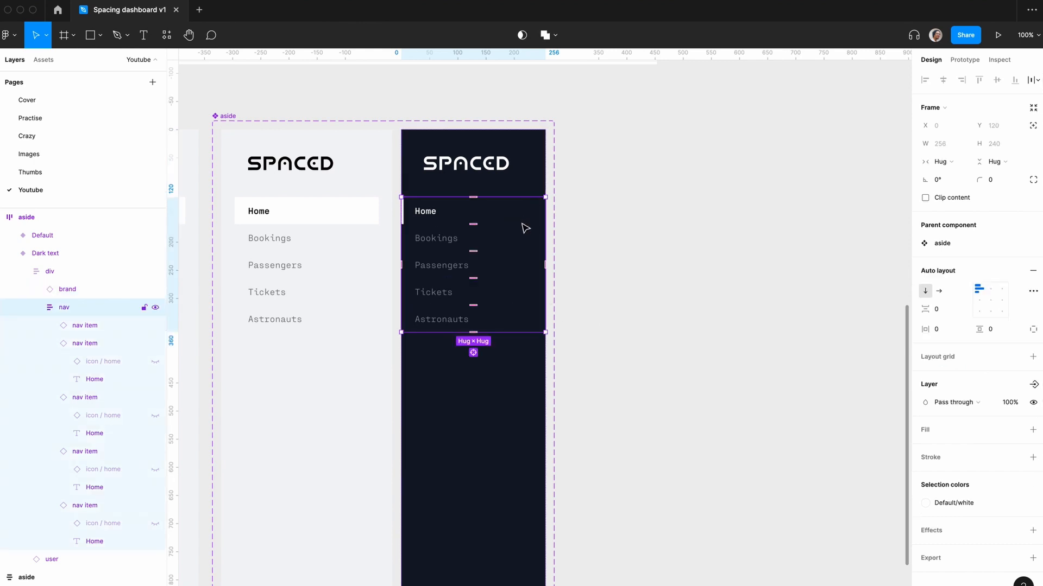
key(Return)
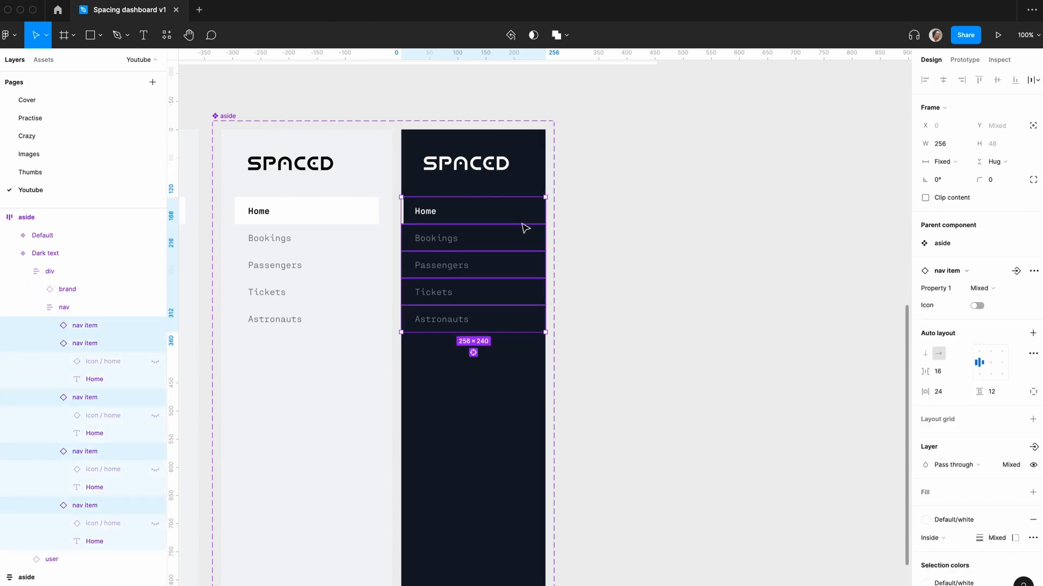
click(47, 311)
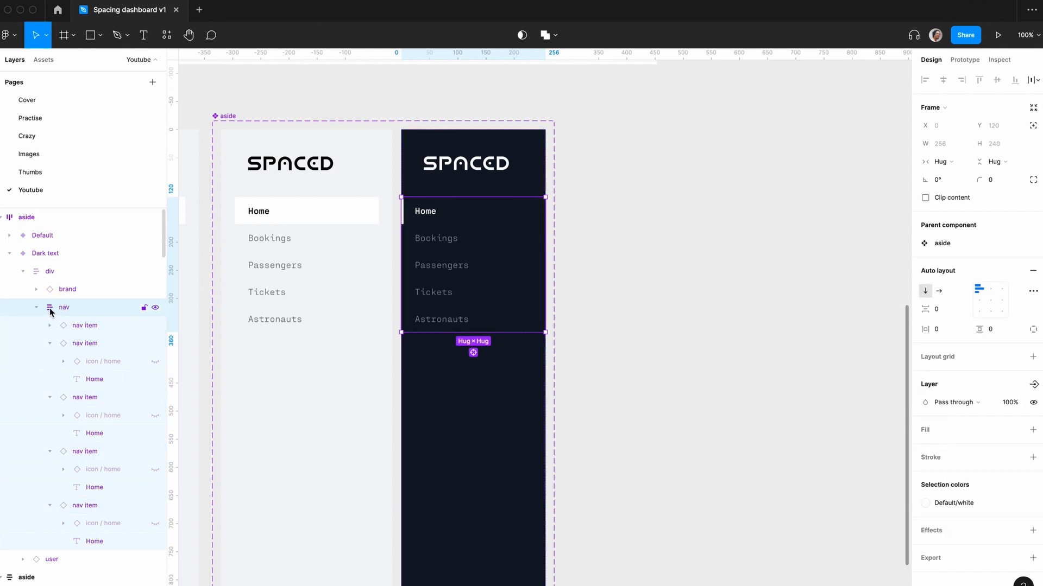
key(Return)
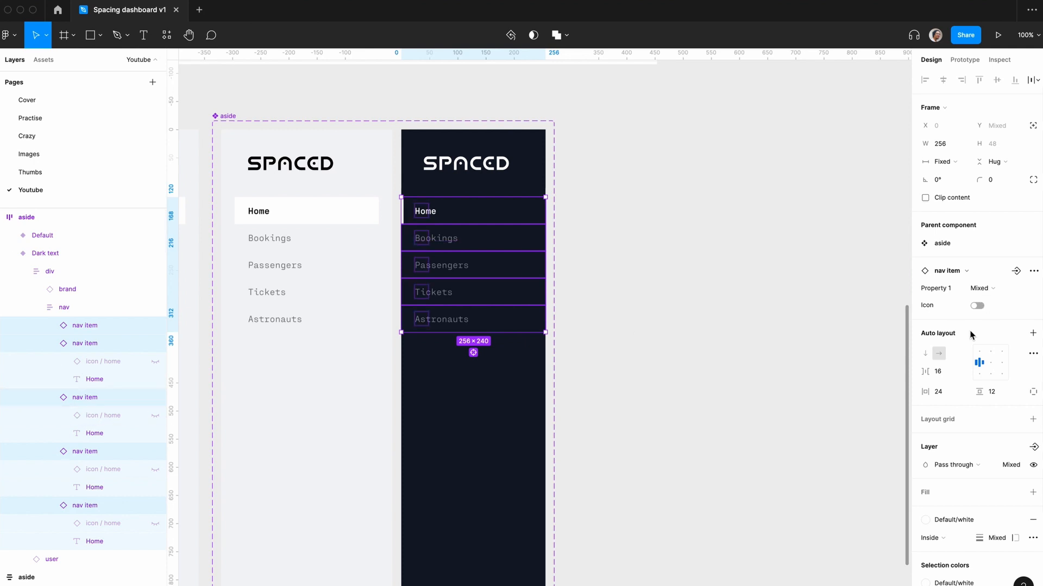
click(941, 395)
text(40)
key(Return)
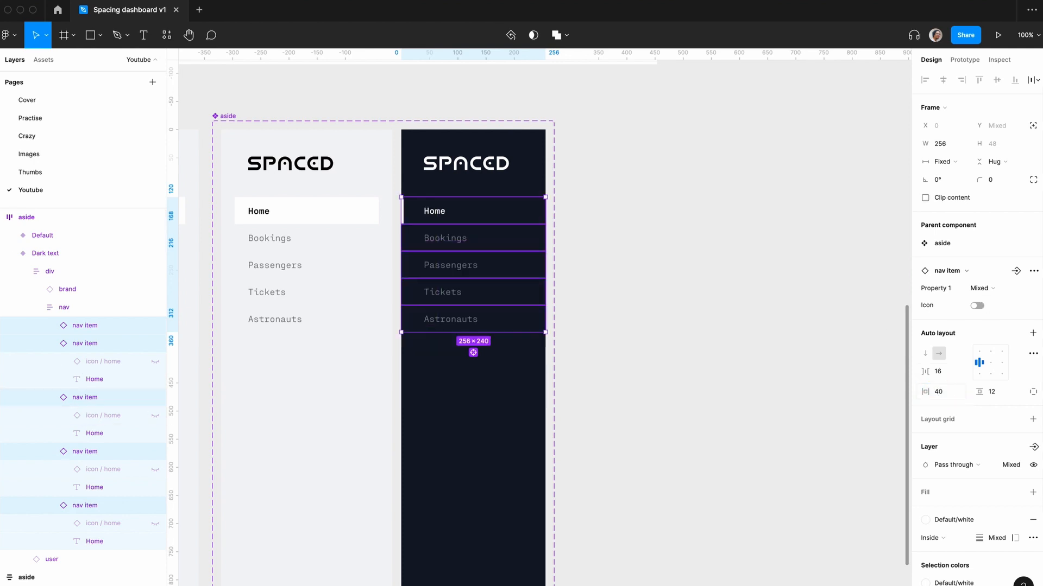
- Give the Dark text variant a fixed width of 304 to match the Default variant
click(566, 337)
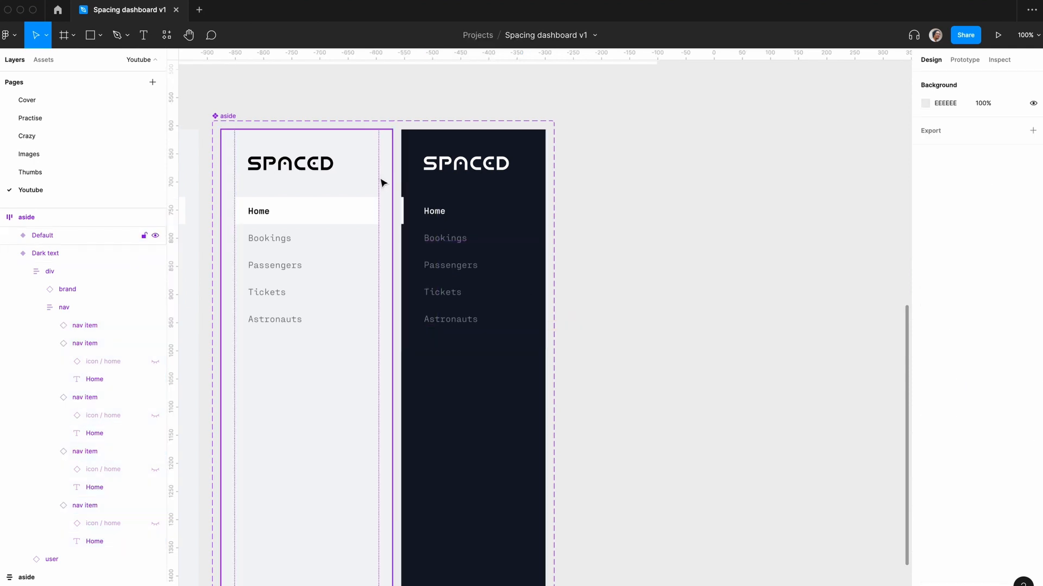
click(383, 183)
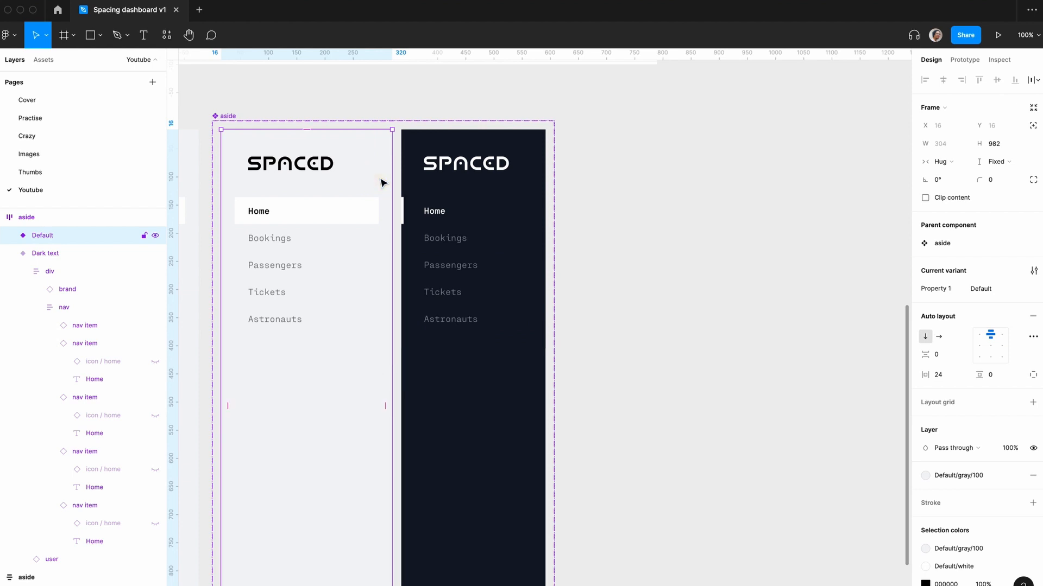
click(497, 181)
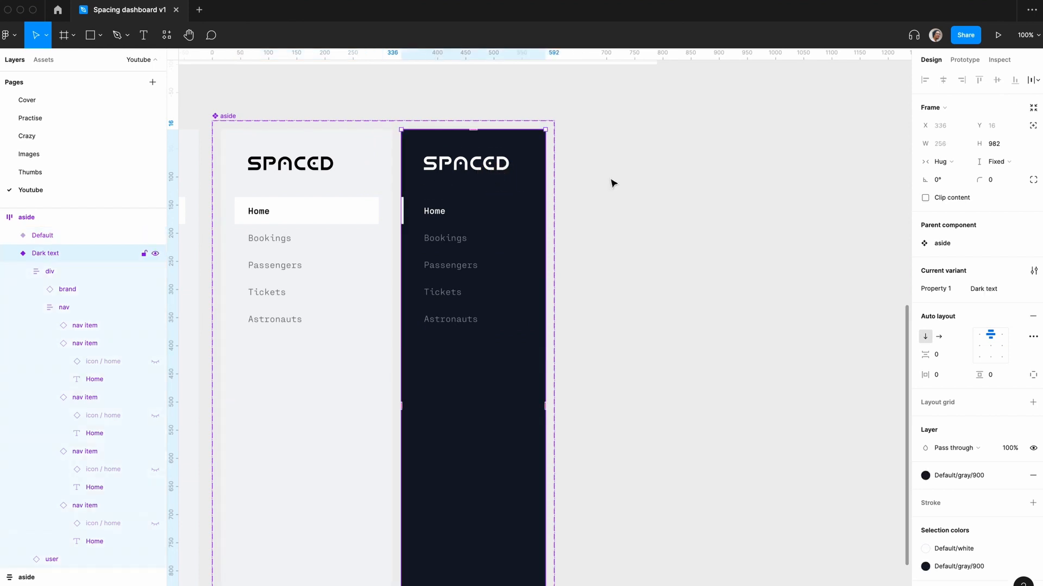
click(949, 163)
click(943, 145)
click(946, 148)
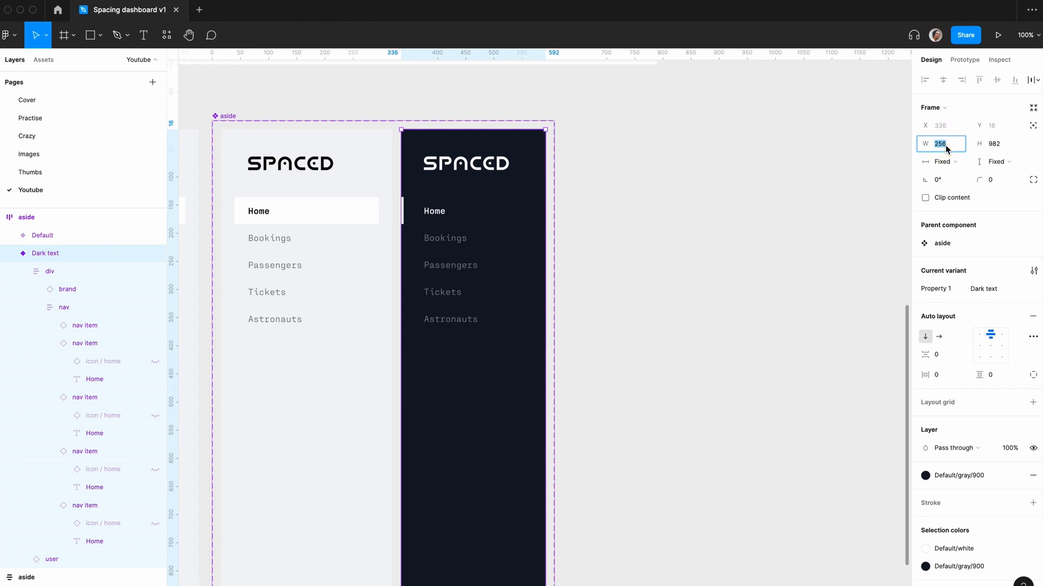
key(Return)
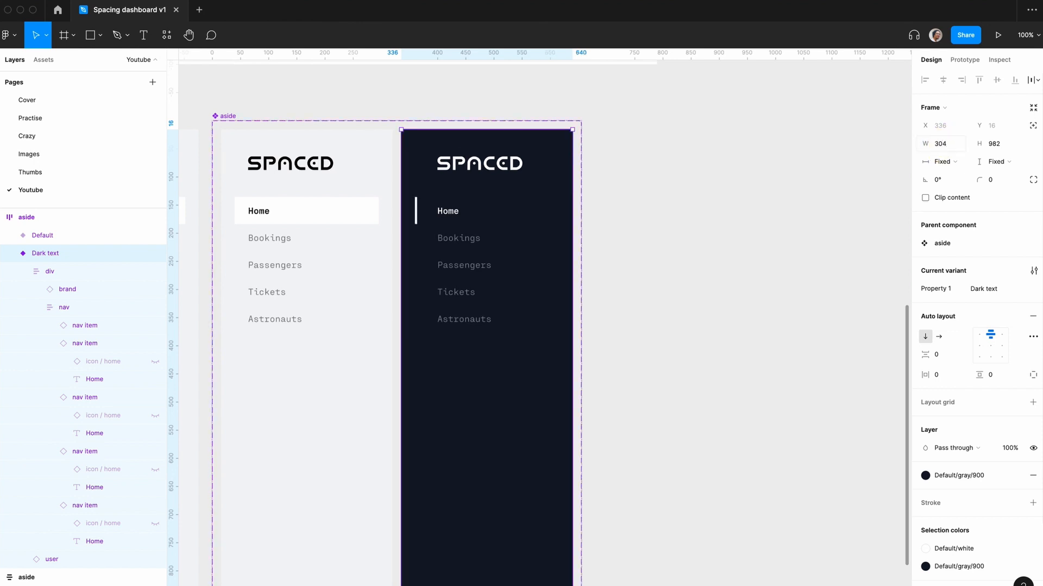
- Change the Default variant's horizontal resizing from hugging its contents to a fixed width
click(353, 182)
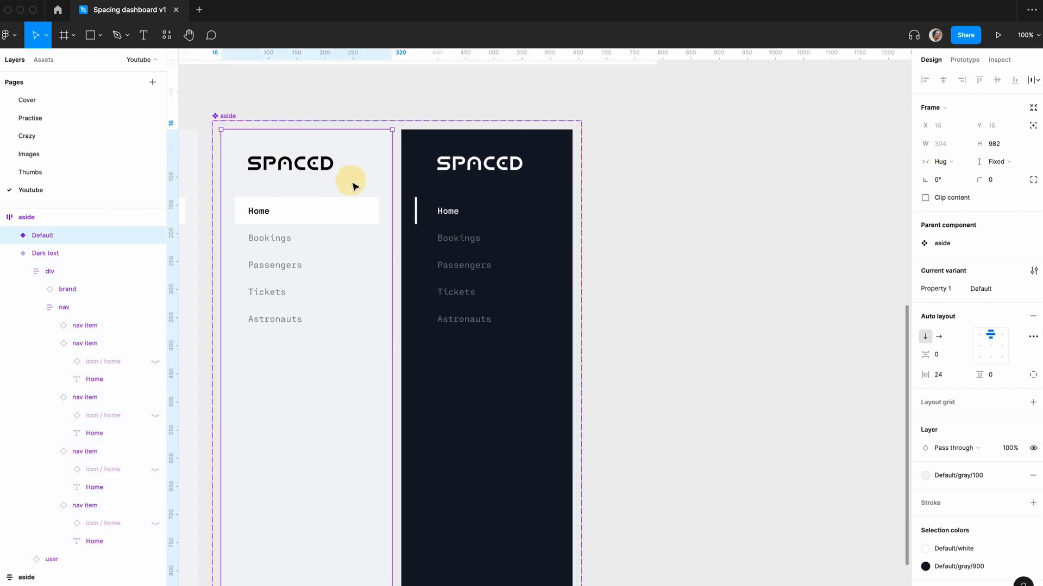
click(944, 162)
click(947, 147)
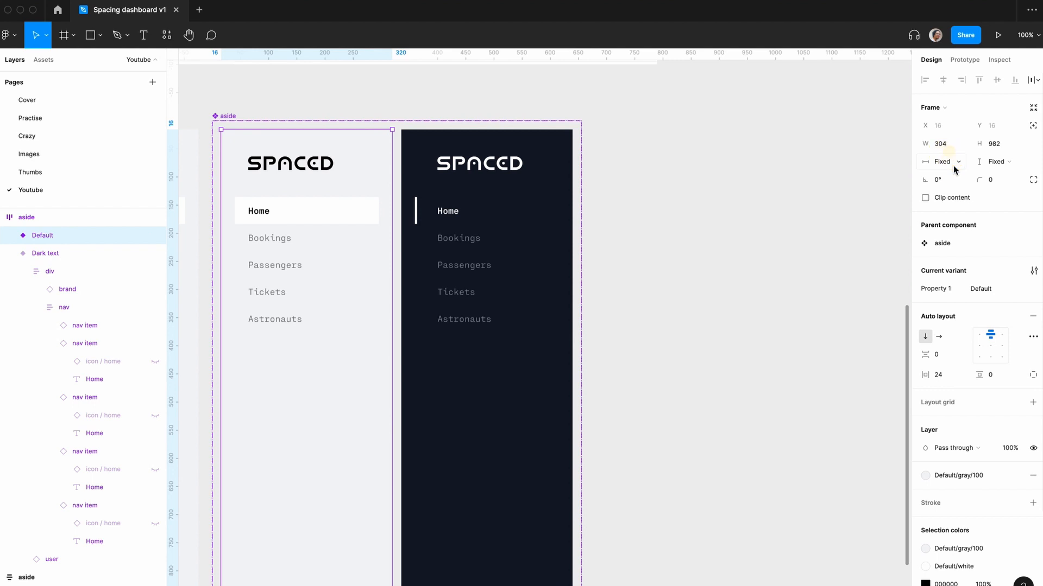
click(771, 220)
- Set the div inside the Dark text variant to fill its container horizontally
click(50, 271)
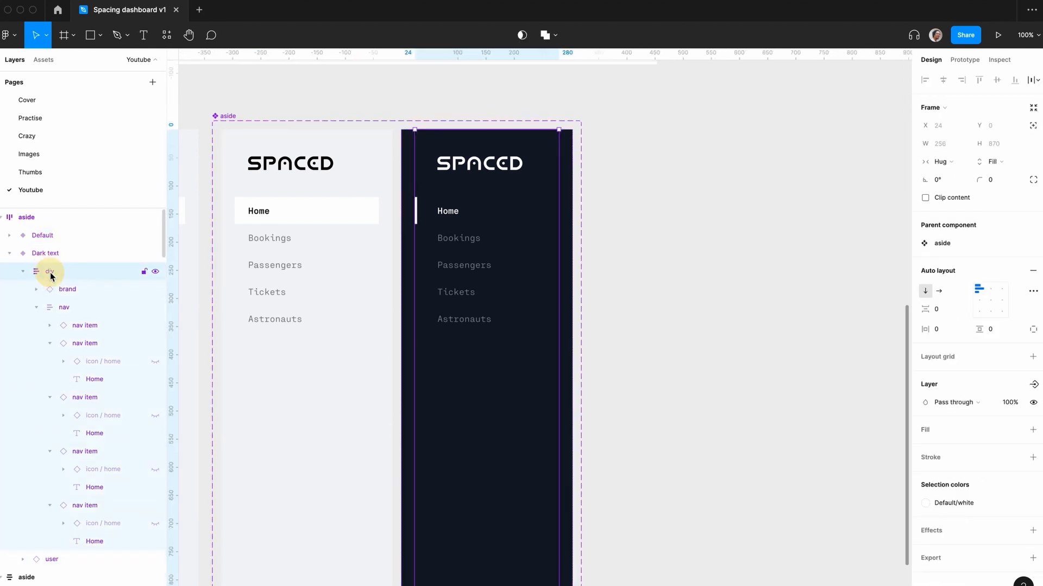
click(943, 162)
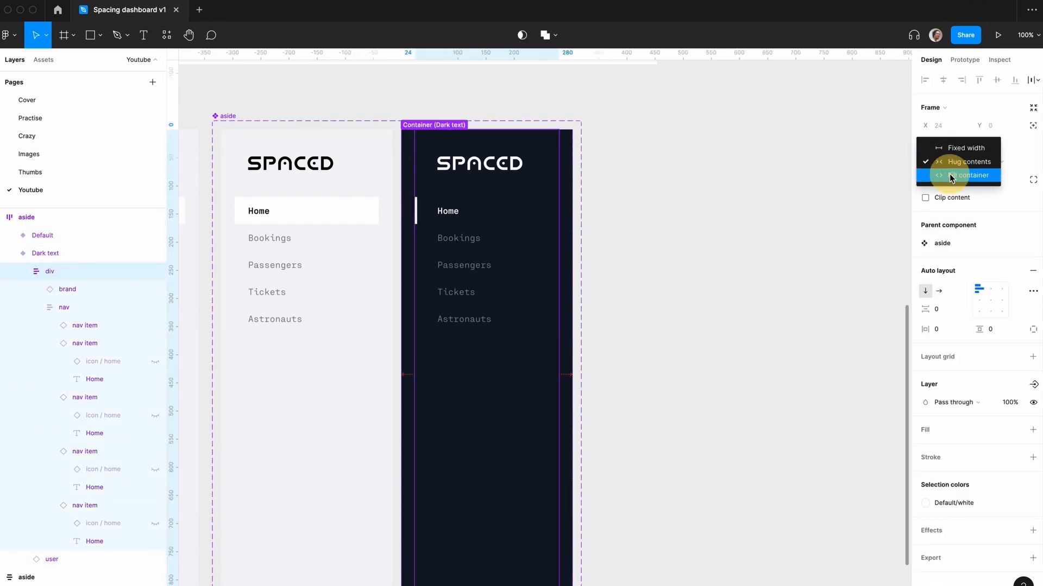
click(953, 173)
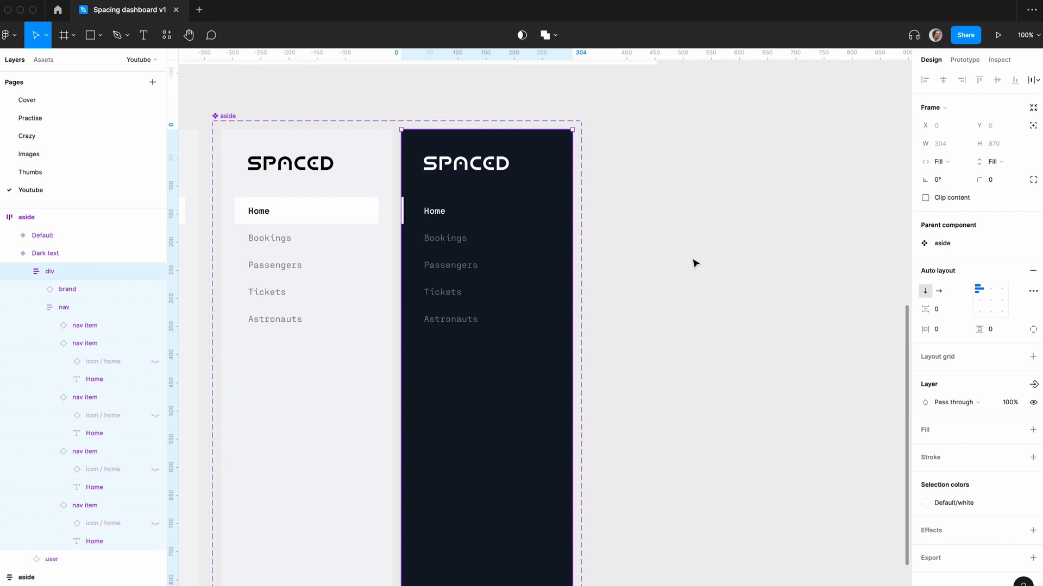
- Set the div inside the Default variant to fill its container horizontally
click(288, 187)
click(289, 185)
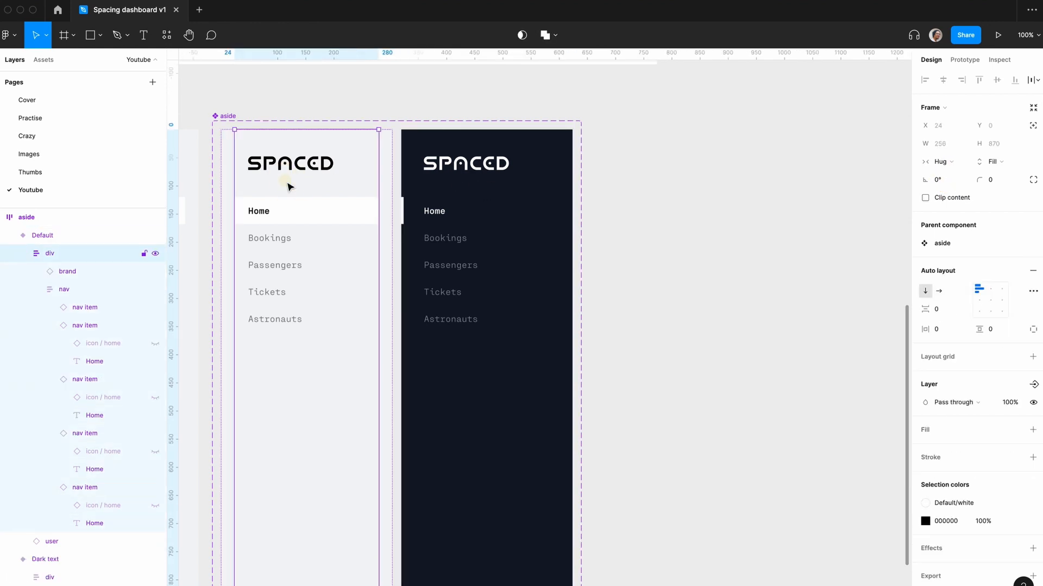
click(952, 165)
click(954, 175)
click(742, 223)
- Enable the Icon property on the Home nav item in the Dark text variant
scroll(440, 174, down, 2)
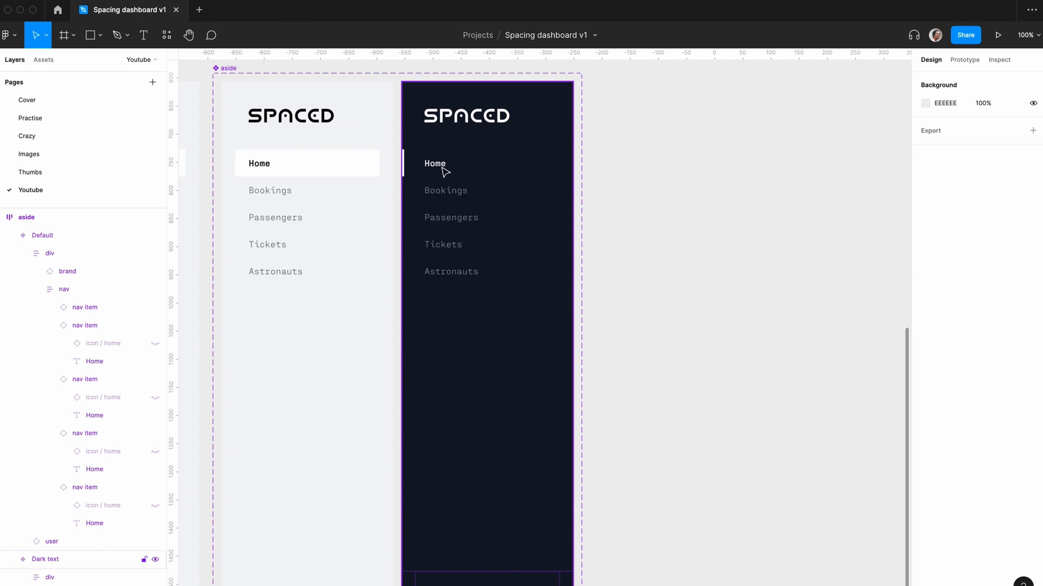
click(443, 170)
click(444, 171)
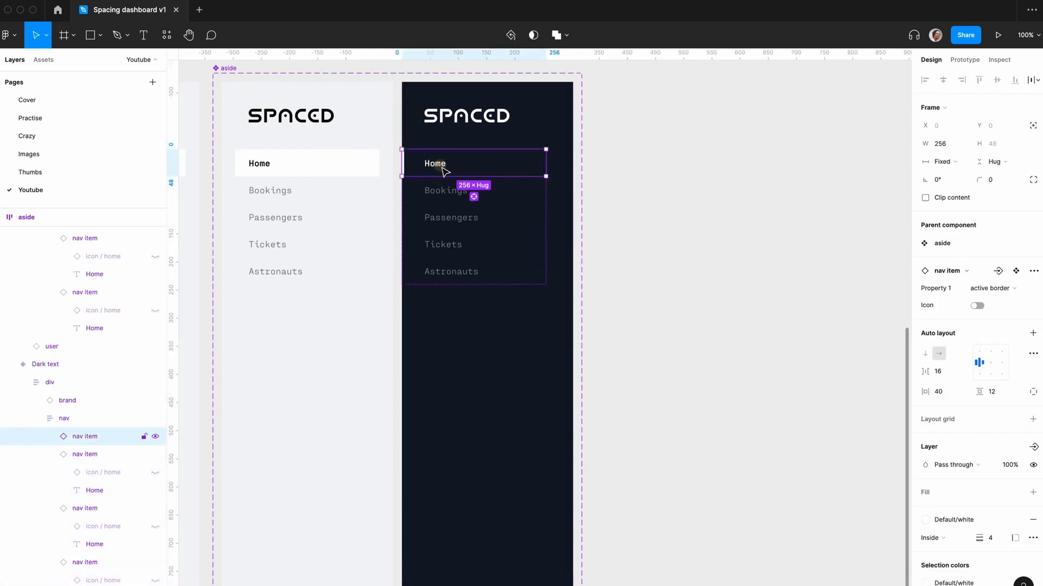
click(977, 306)
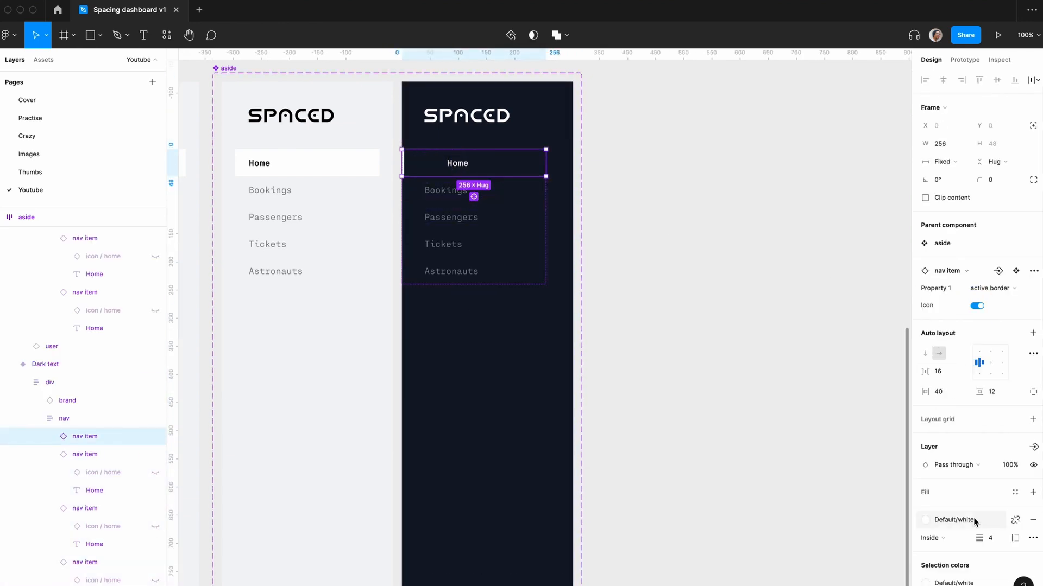
- Replace the Default/gray/900 color of the Home nav item's icon with the Default/white style
scroll(936, 483, down, 3)
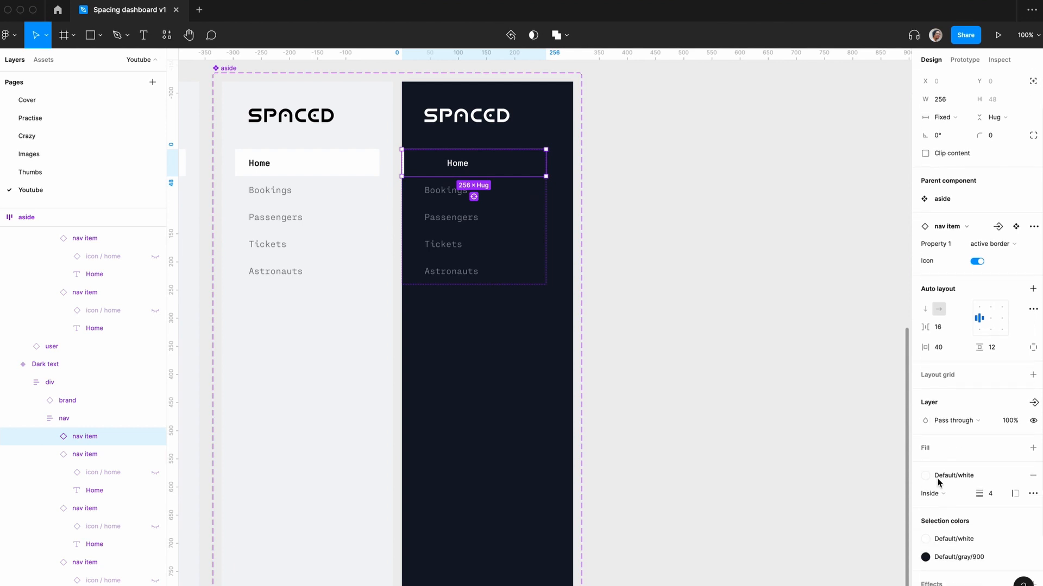
scroll(931, 445, up, 3)
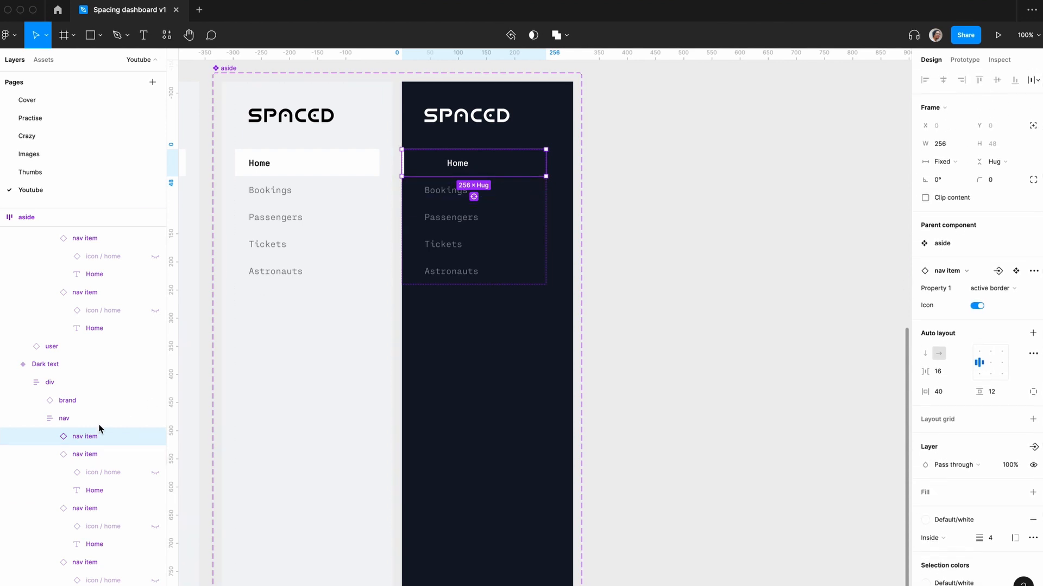
scroll(978, 458, down, 3)
scroll(976, 457, down, 1)
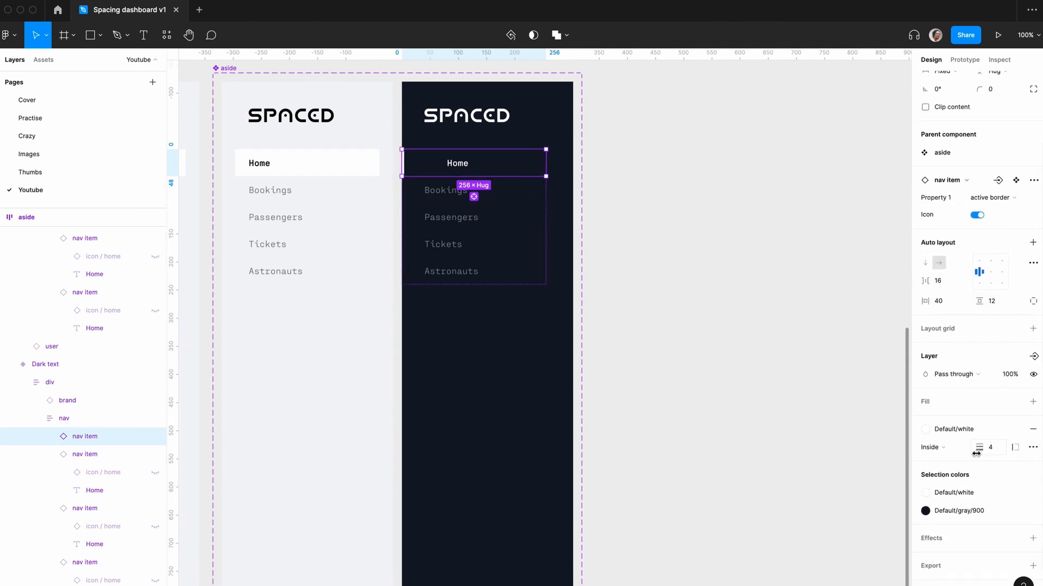
key(Return)
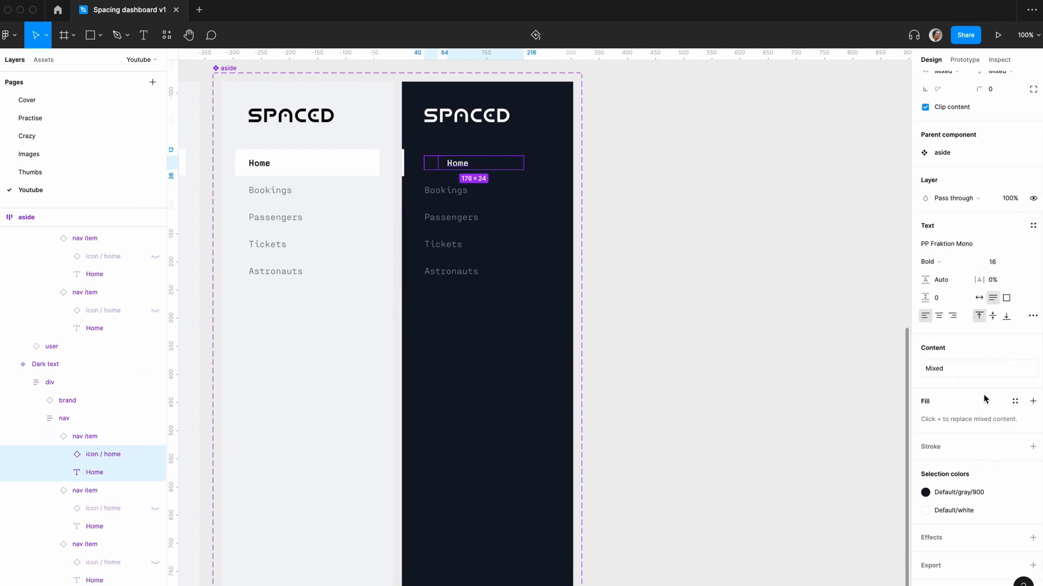
click(925, 494)
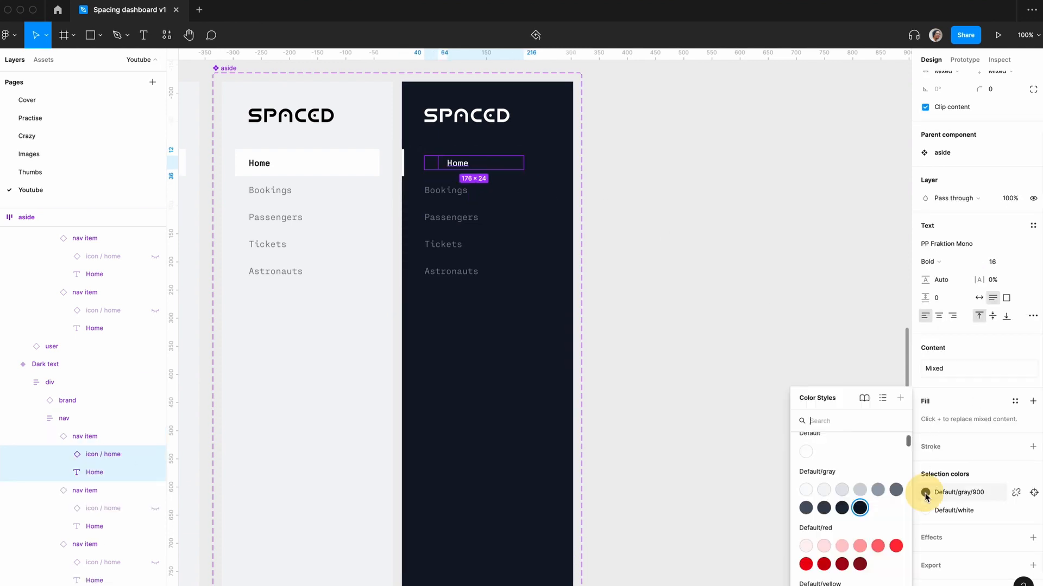
click(806, 454)
- Enable the Icon property on the Bookings, Passengers, Tickets and Astronauts nav items in the Dark text variant
click(498, 193)
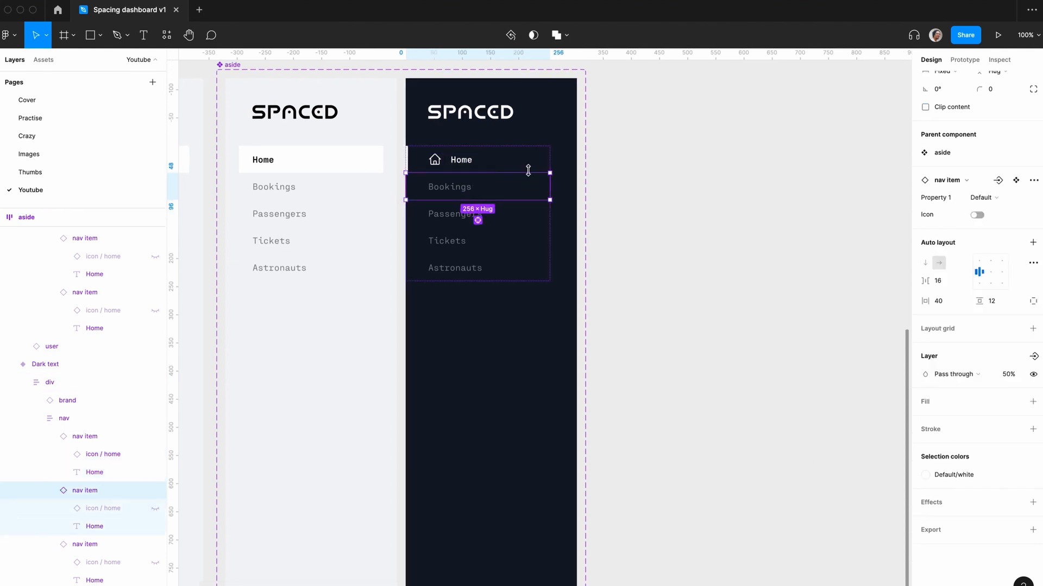
key(Return)
click(63, 492)
click(976, 215)
click(524, 226)
click(977, 215)
click(532, 241)
click(976, 214)
click(525, 268)
click(977, 215)
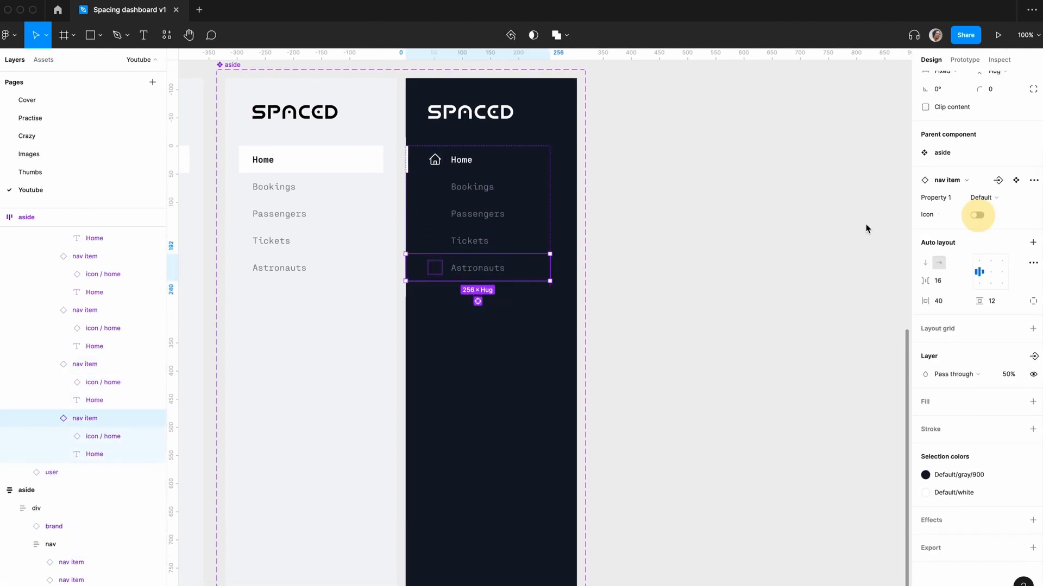
- Replace Default/gray/900 with the Default/white style on the Bookings, Passengers, Tickets and Astronauts icons in the Dark text variant
click(499, 187)
key(Return)
click(925, 493)
click(805, 455)
click(511, 214)
click(925, 491)
click(806, 455)
click(524, 241)
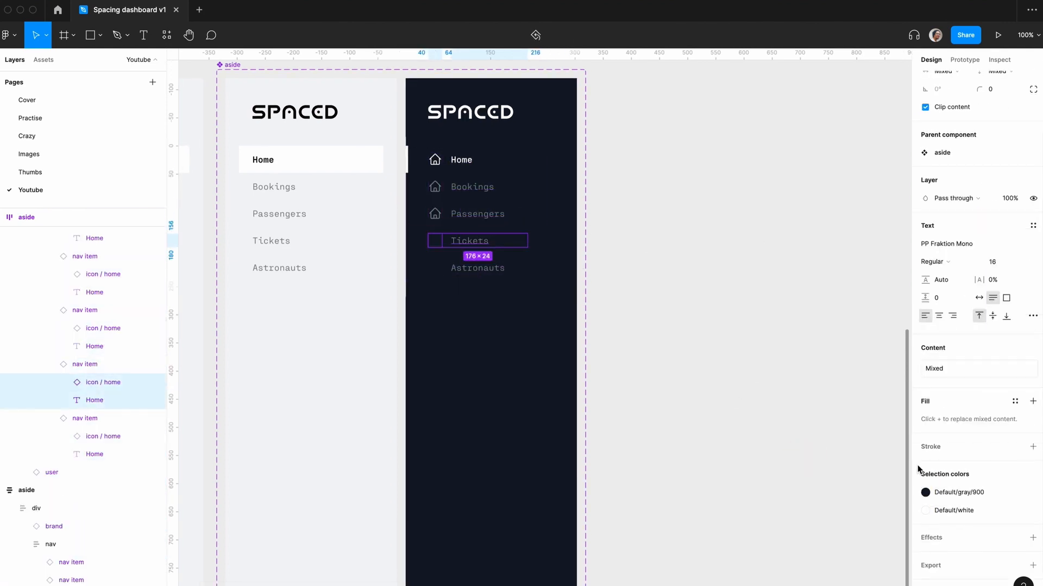
click(925, 492)
click(805, 455)
click(532, 265)
click(925, 492)
click(805, 455)
- Set the brand instance and the nav frame in the Dark text variant to fill their container horizontally
click(528, 117)
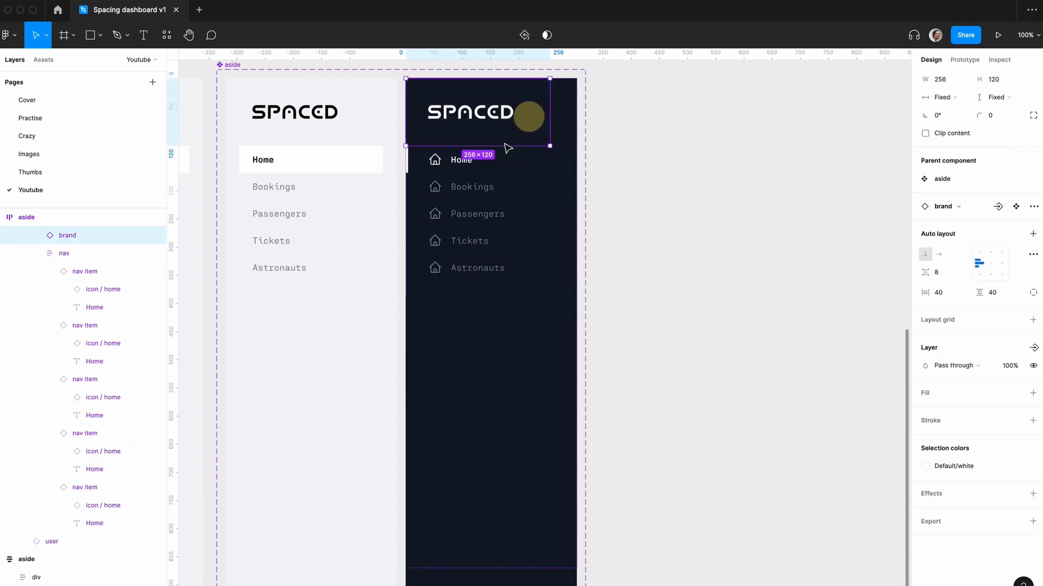
click(48, 251)
key(Return)
scroll(947, 198, up, 3)
click(941, 161)
click(953, 190)
- Select the home icon instance inside the Bookings nav item of the Dark text variant
scroll(631, 267, up, 1)
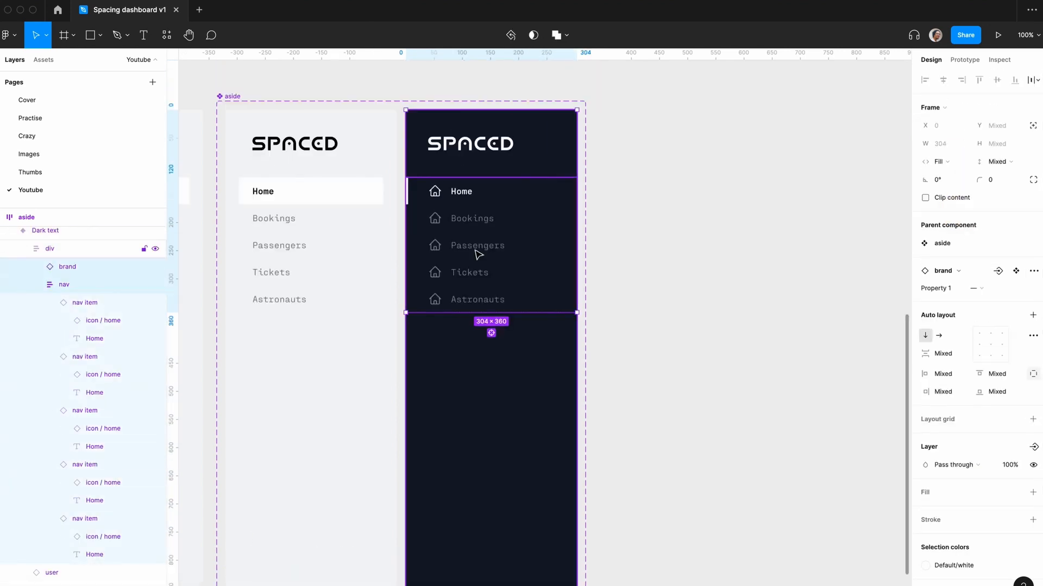
double_click(433, 222)
double_click(434, 221)
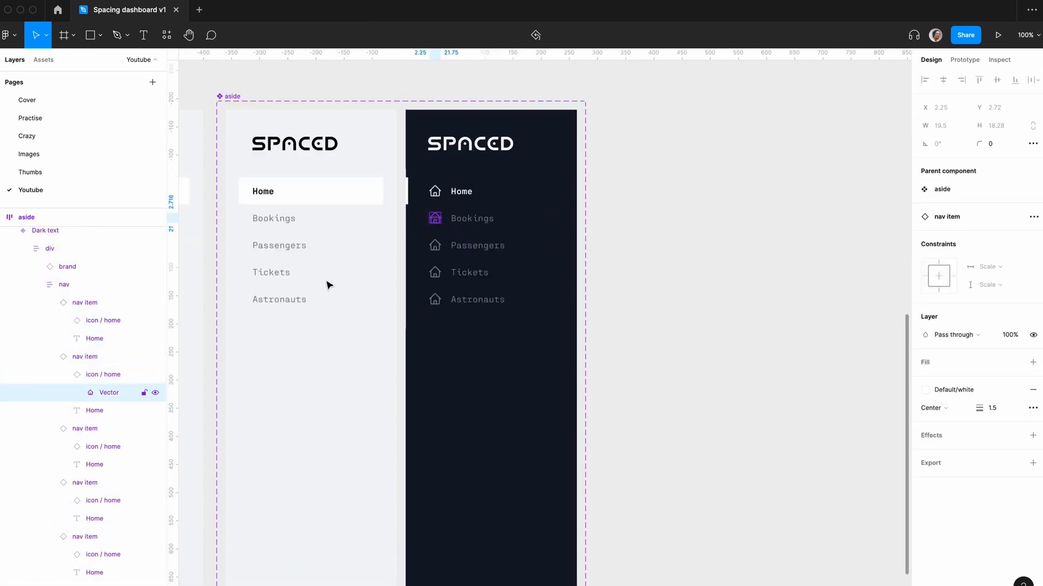
click(103, 374)
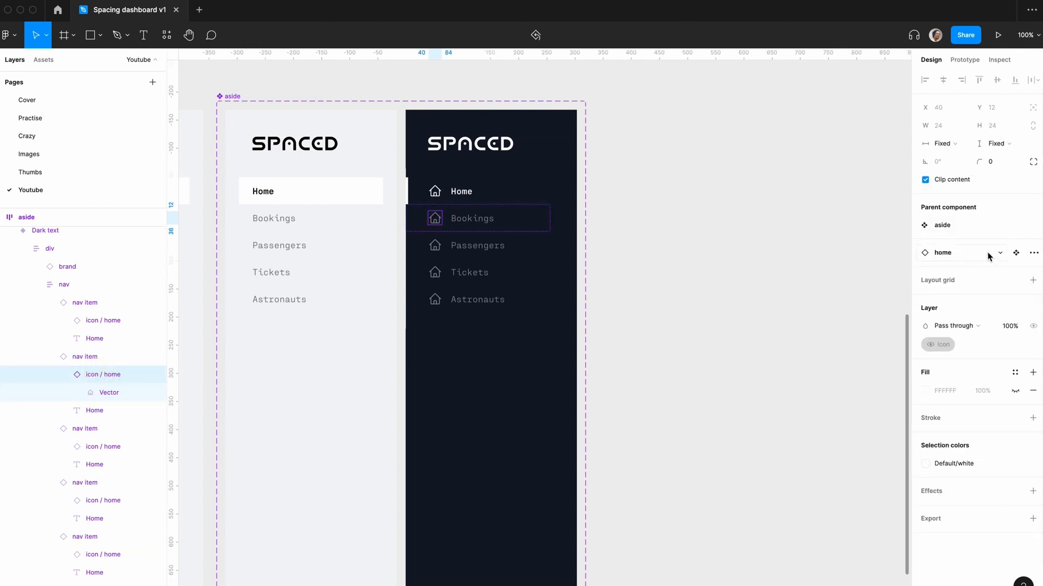
- Swap the home icons on the dark sidebar's Bookings and Passengers items for the bookings and passengers icons
click(1033, 253)
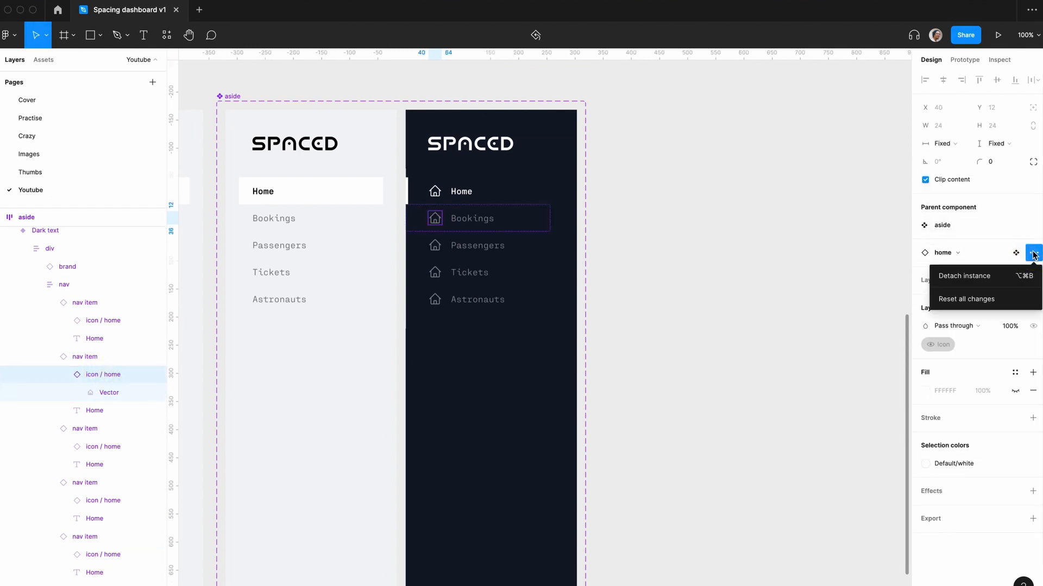
click(971, 250)
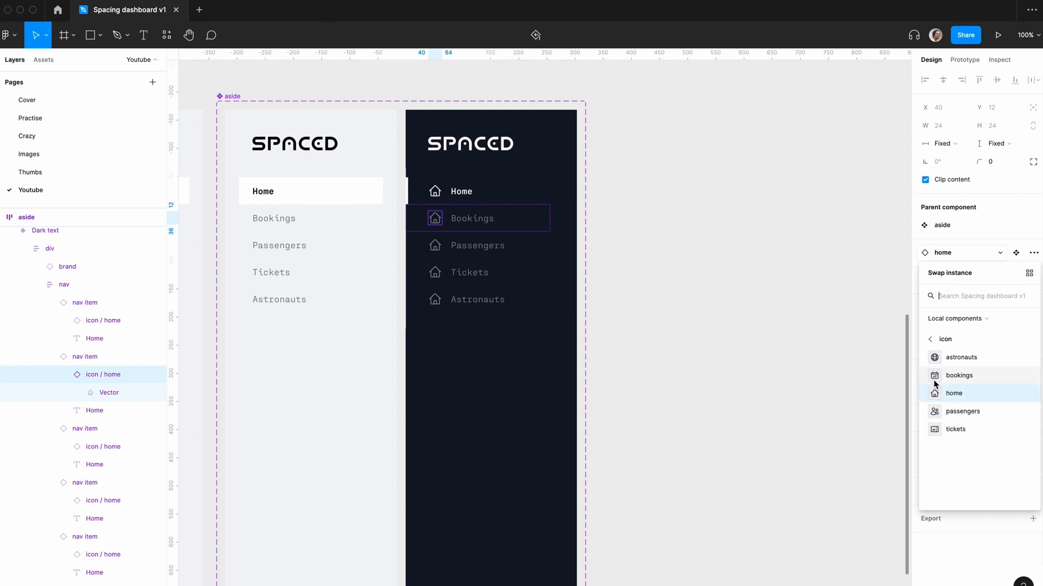
click(939, 376)
click(458, 243)
click(946, 271)
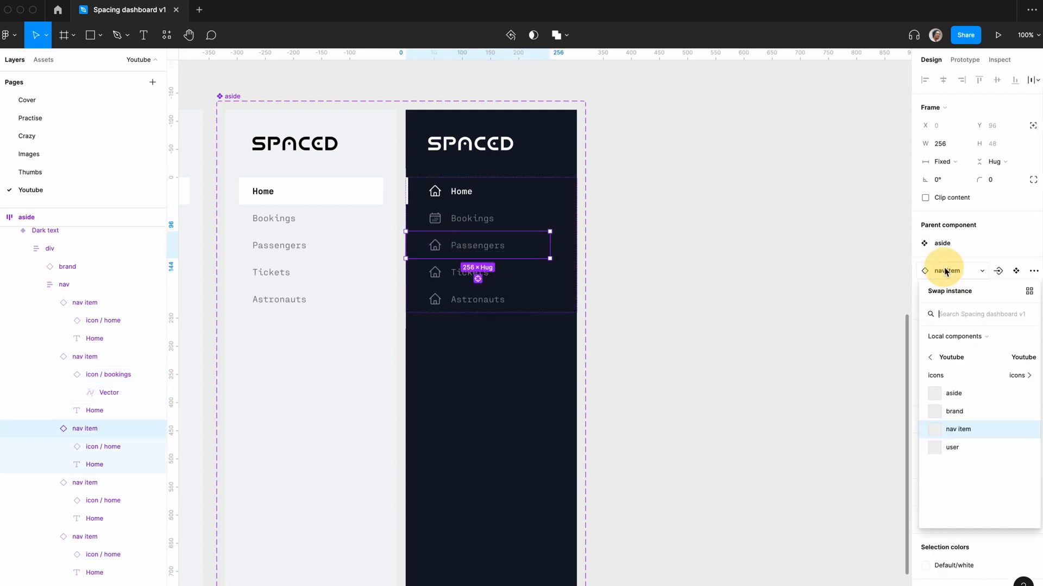
double_click(432, 245)
click(947, 256)
click(963, 411)
- Swap the home icons on the dark sidebar's Tickets and Astronauts items for the tickets and astronauts icons
double_click(435, 271)
click(947, 252)
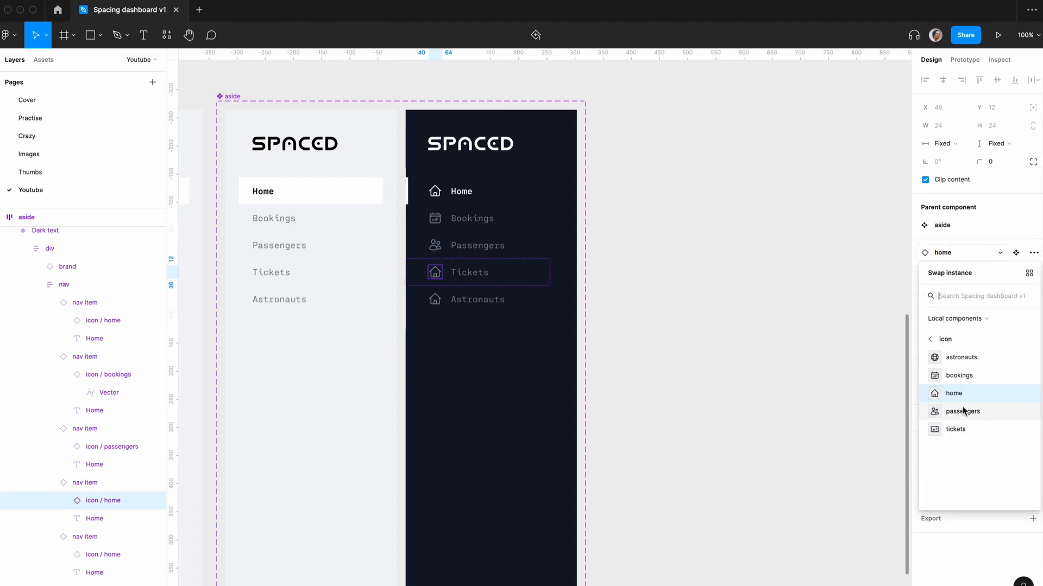
click(958, 429)
double_click(435, 299)
click(106, 555)
click(947, 251)
click(961, 357)
click(736, 360)
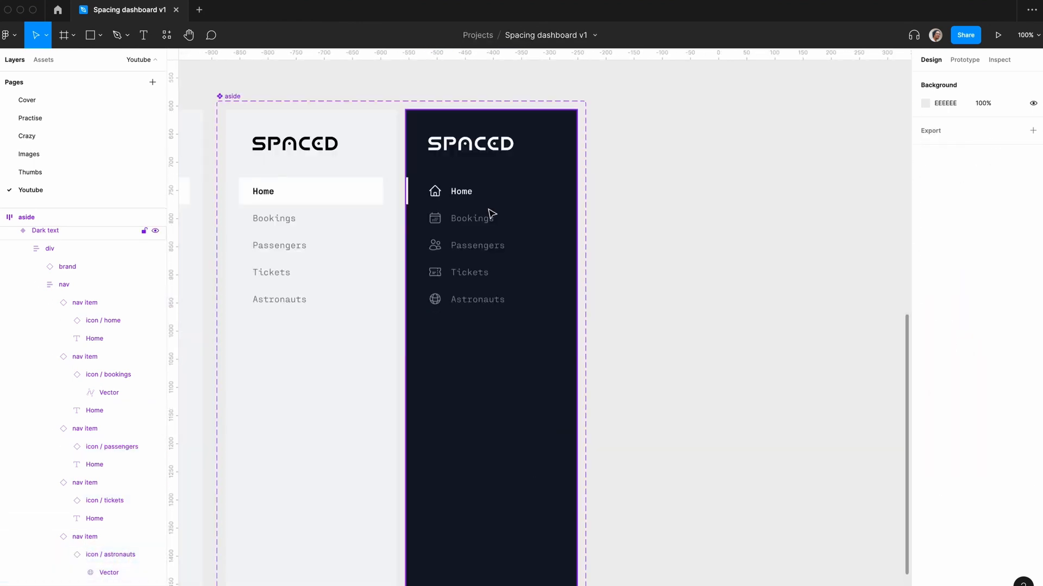
- Duplicate the Dark text variant of the aside component
key(minus)
scroll(633, 309, right, 3)
scroll(634, 309, left, 2)
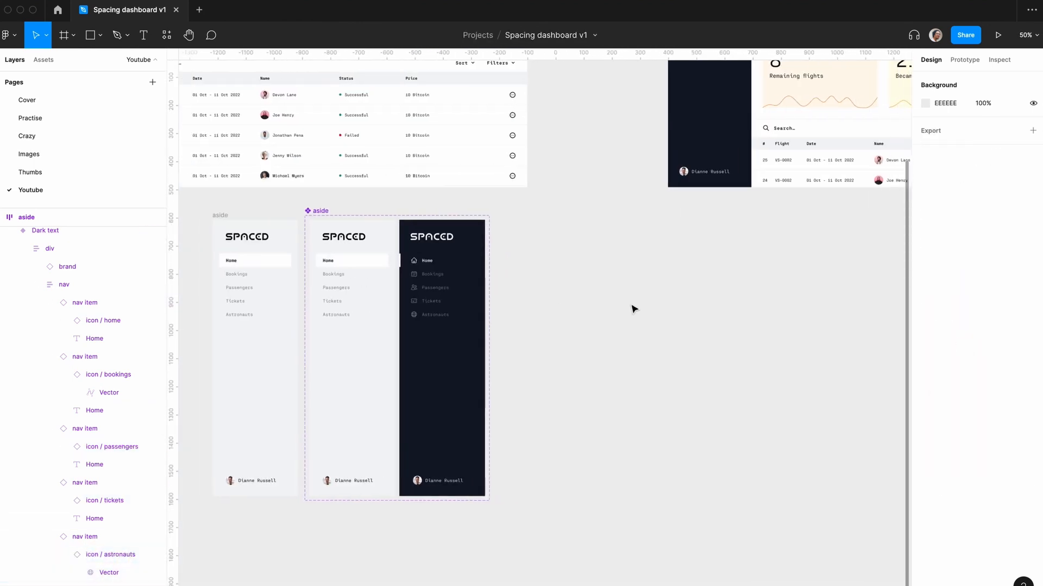
key(plus)
double_click(477, 245)
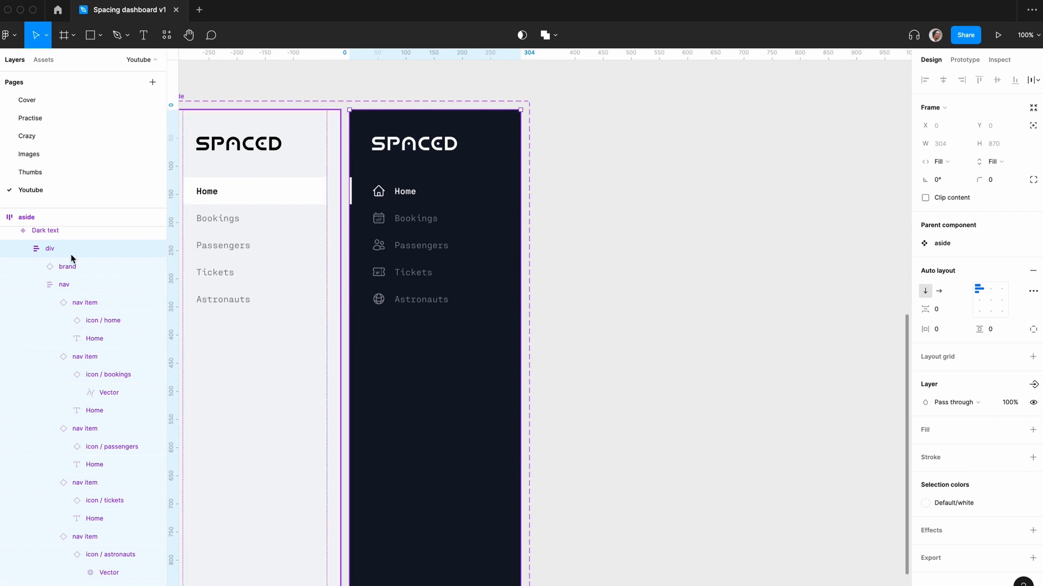
scroll(69, 256, up, 1)
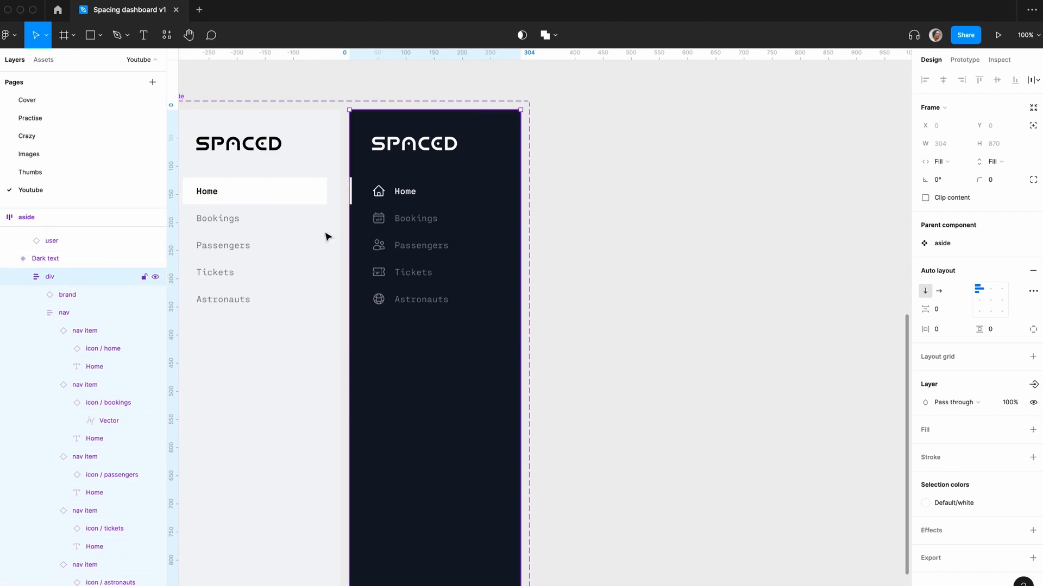
click(10, 260)
key(super+d)
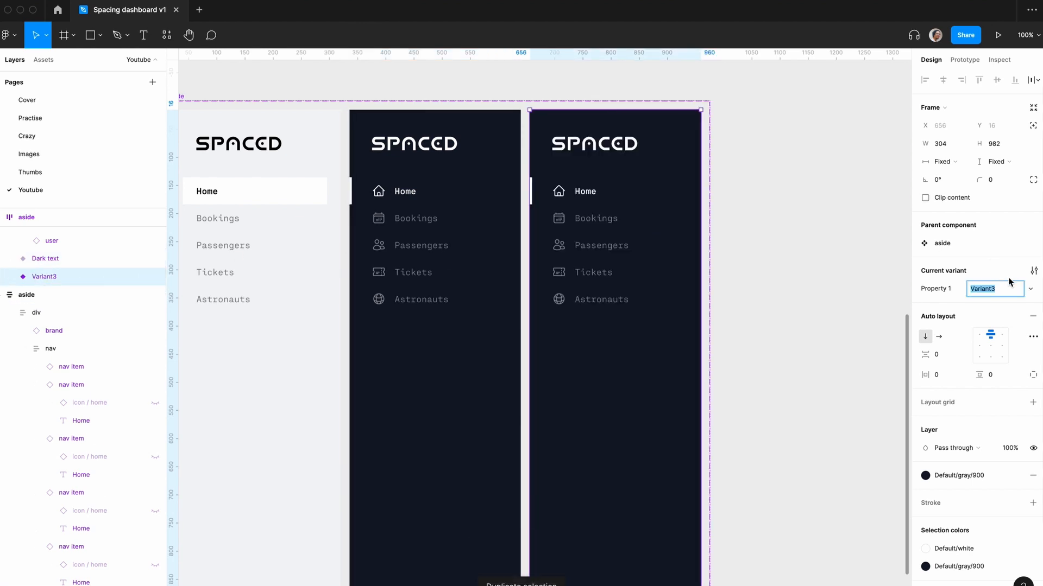
- Name the duplicated aside variant Dark icons
text(Dar)
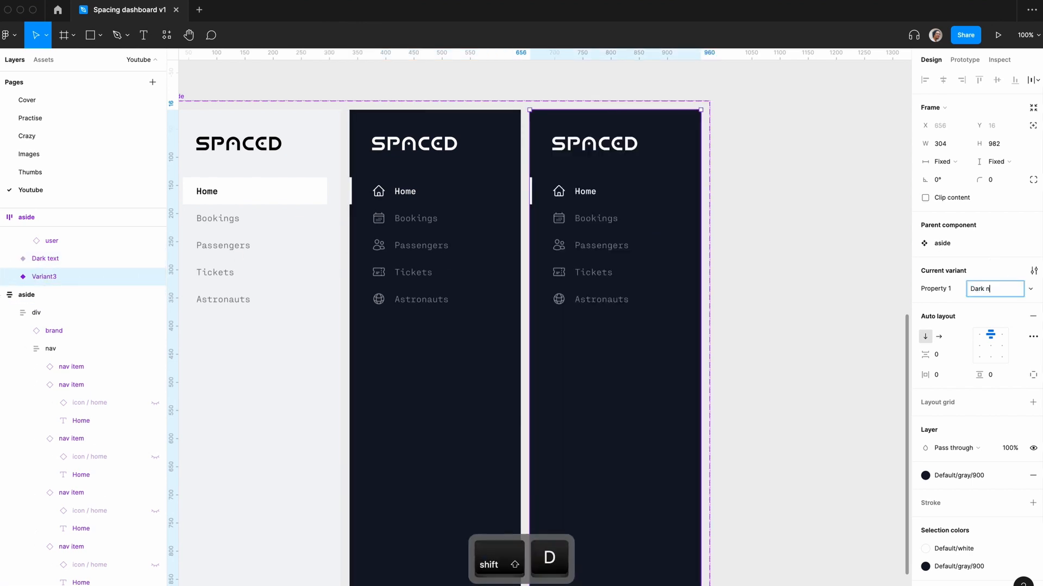
text(k n)
key(BackSpace)
text(icons)
key(Return)
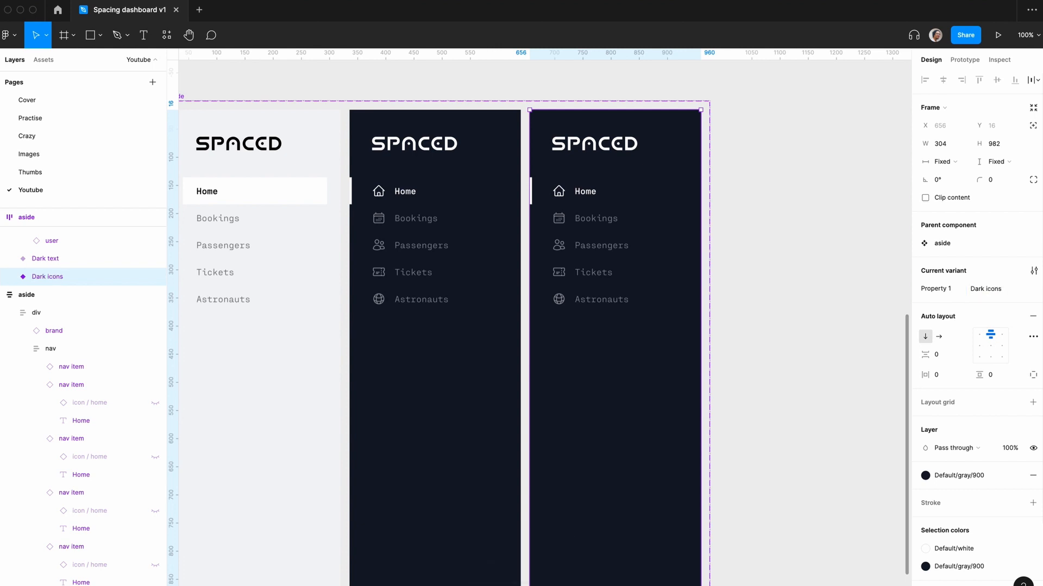
- Go to the main component of the Home nav item used in the Dark icons variant
double_click(587, 188)
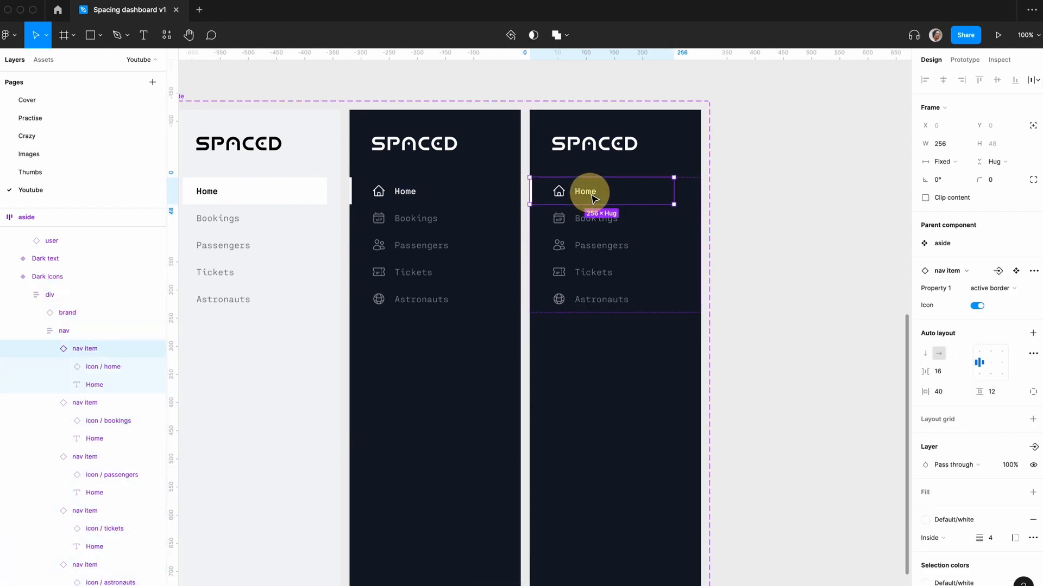
double_click(592, 195)
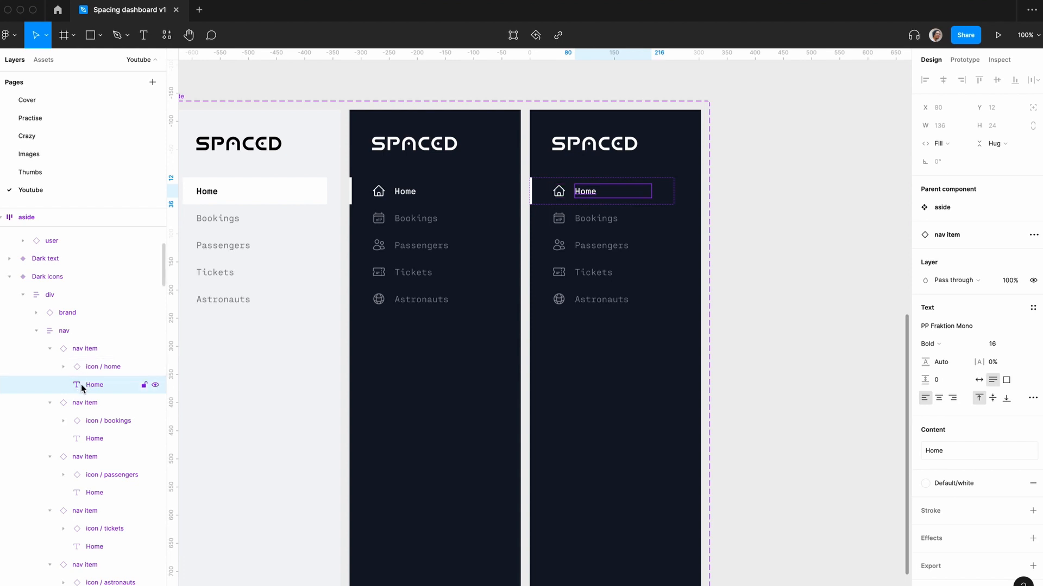
click(95, 349)
right_click(96, 349)
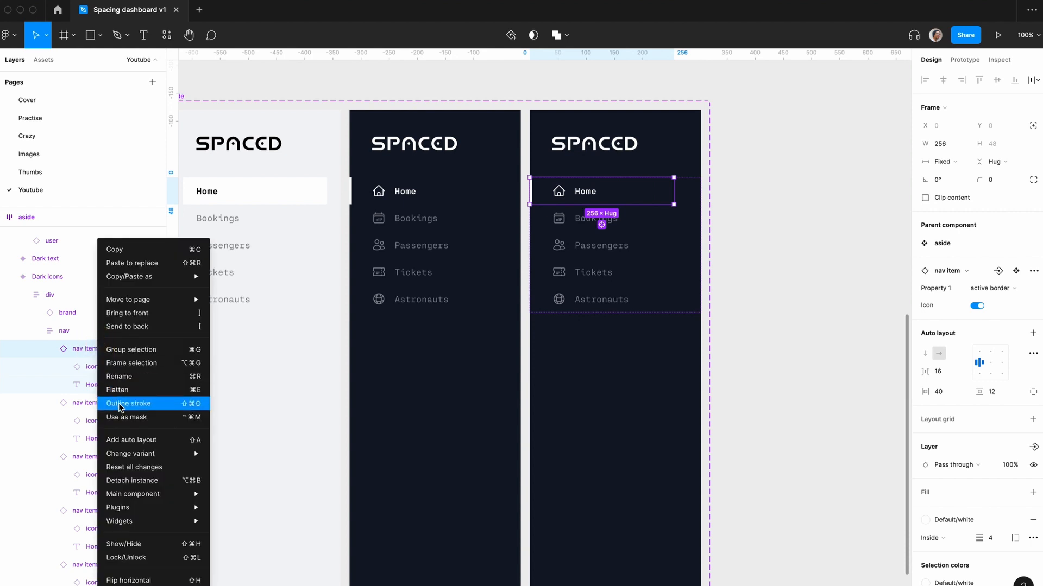
mouse_move(142, 495)
click(231, 499)
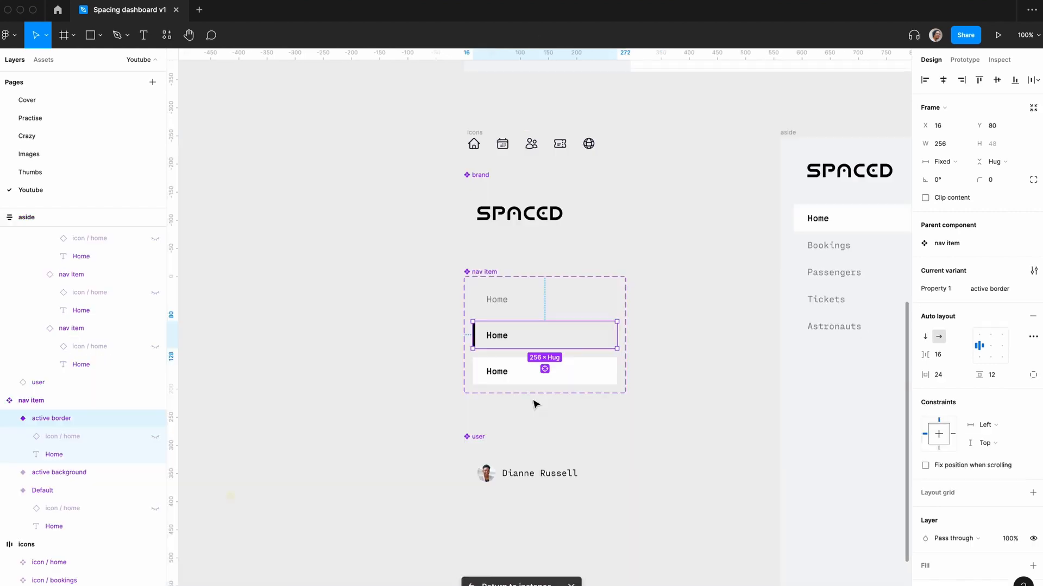
- Create a visibility property named text, with value True, for the Home label in the nav item's Default variant
click(445, 266)
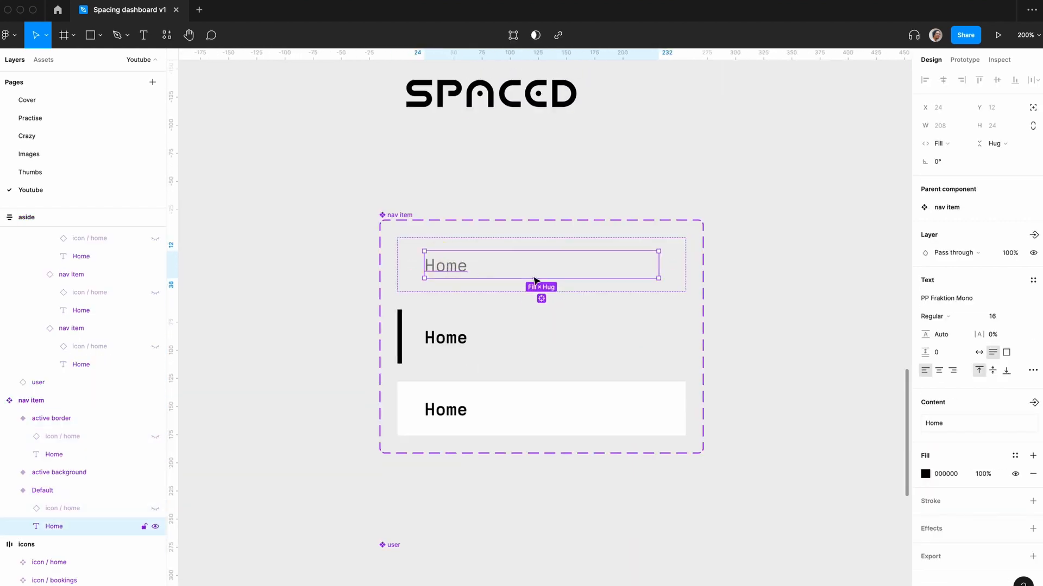
click(1032, 235)
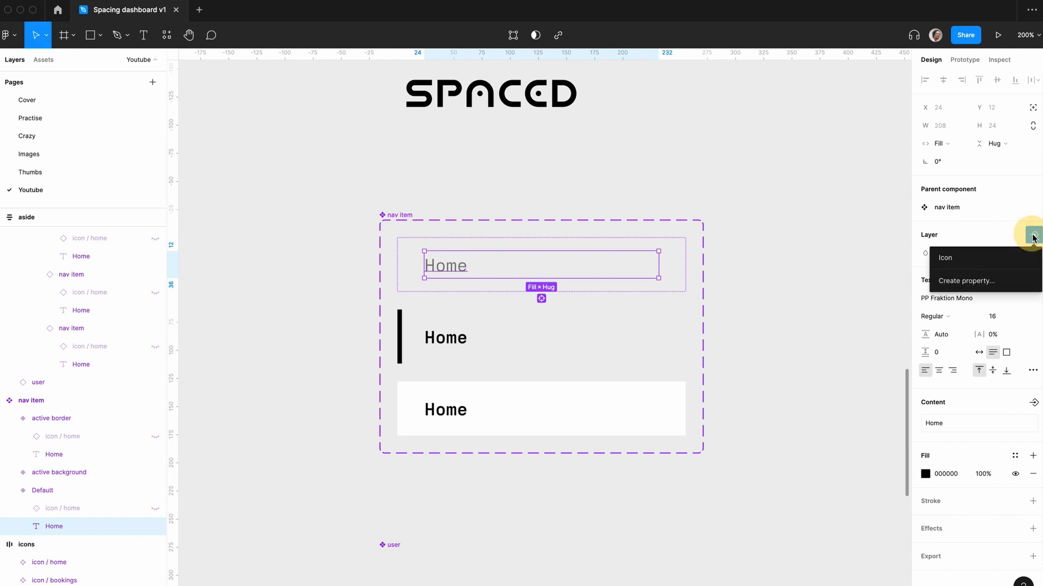
click(982, 280)
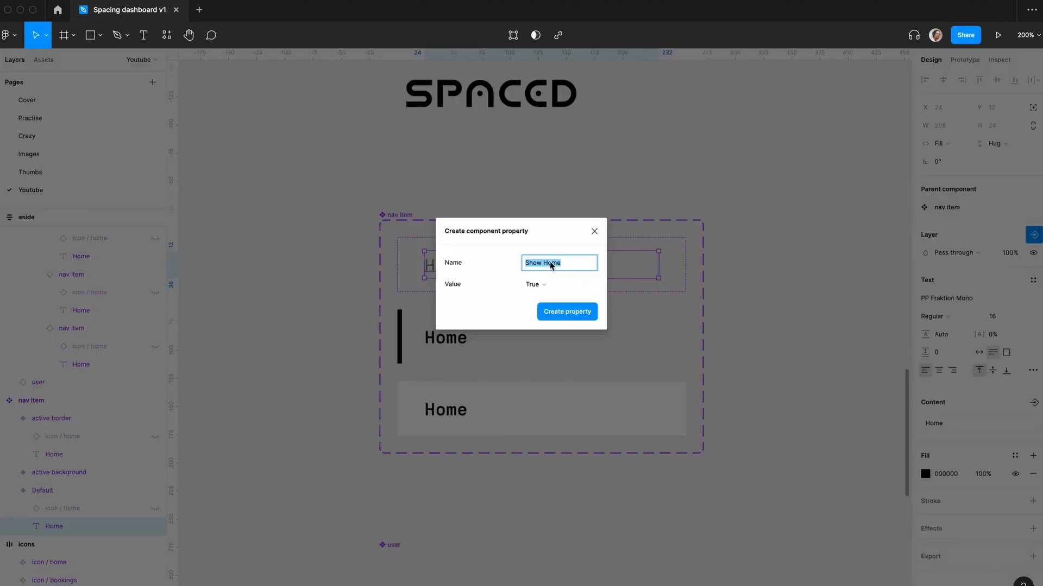
click(568, 316)
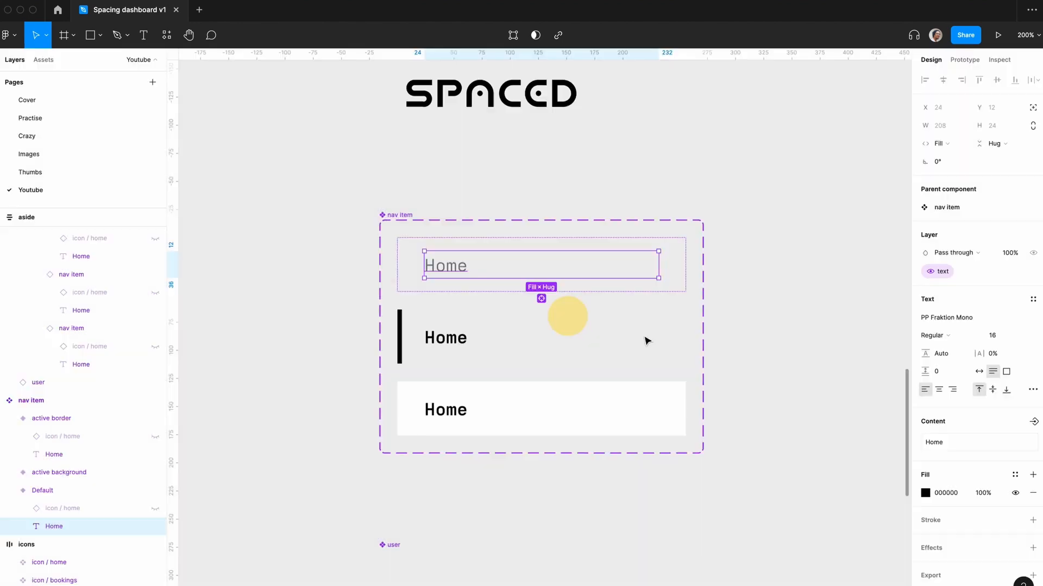
click(249, 285)
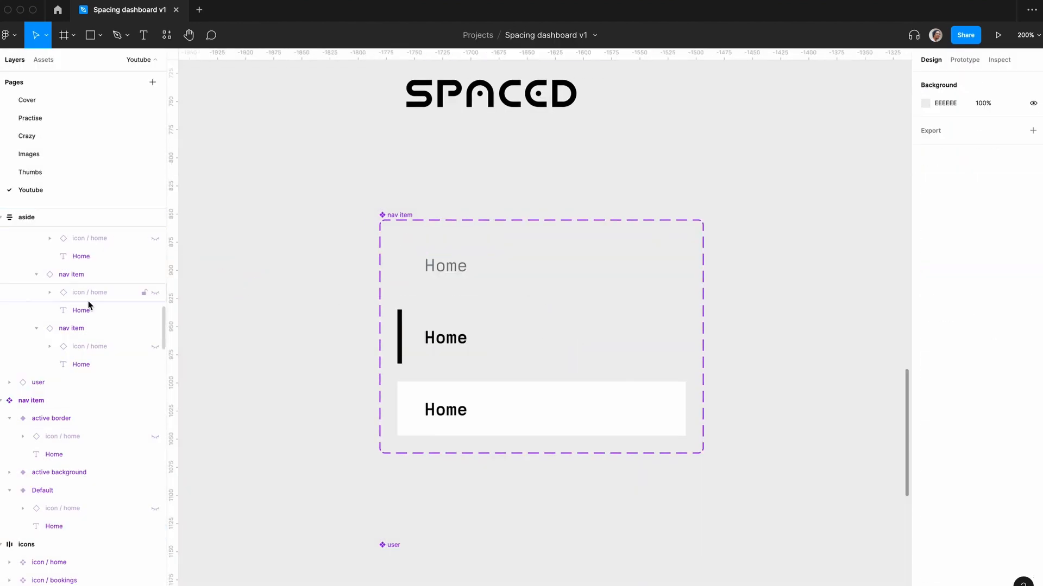
- Set the width of all nav items in the Dark icons variant to Fill container
key(minus)
key(minus)
scroll(469, 311, right, 9)
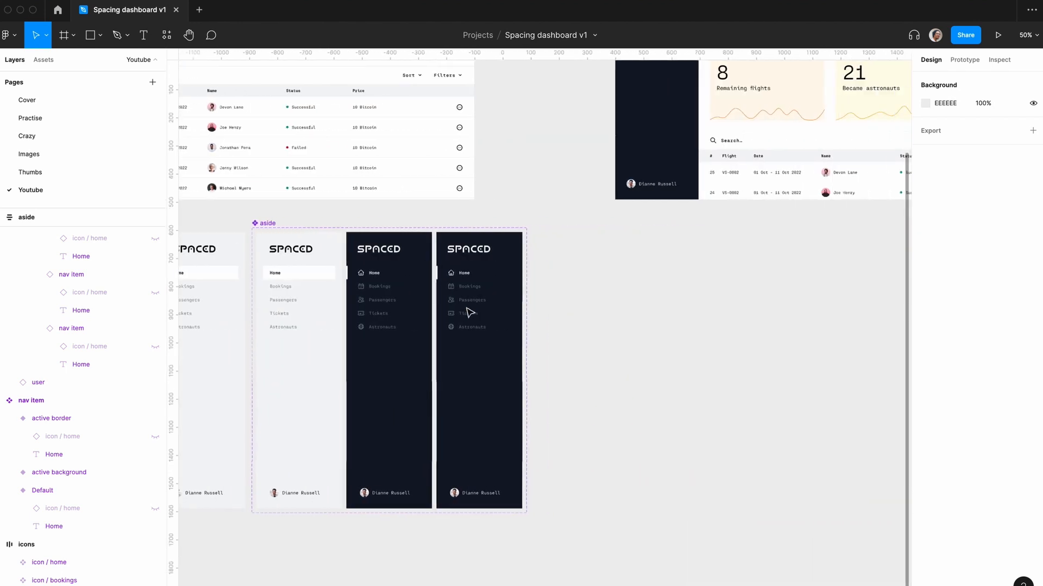
key(plus)
scroll(467, 312, left, 4)
double_click(553, 223)
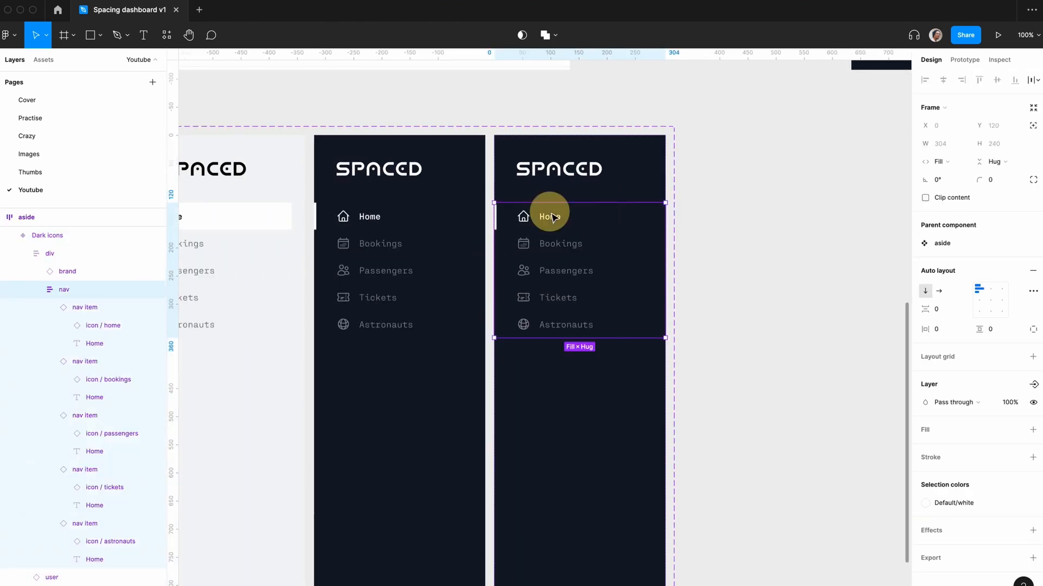
click(554, 227)
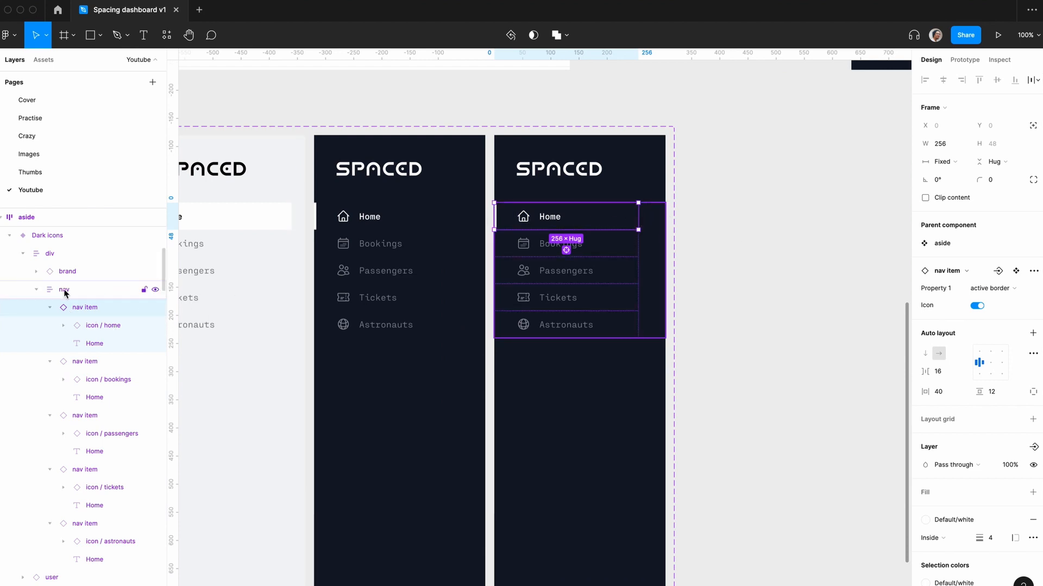
click(85, 294)
key(Return)
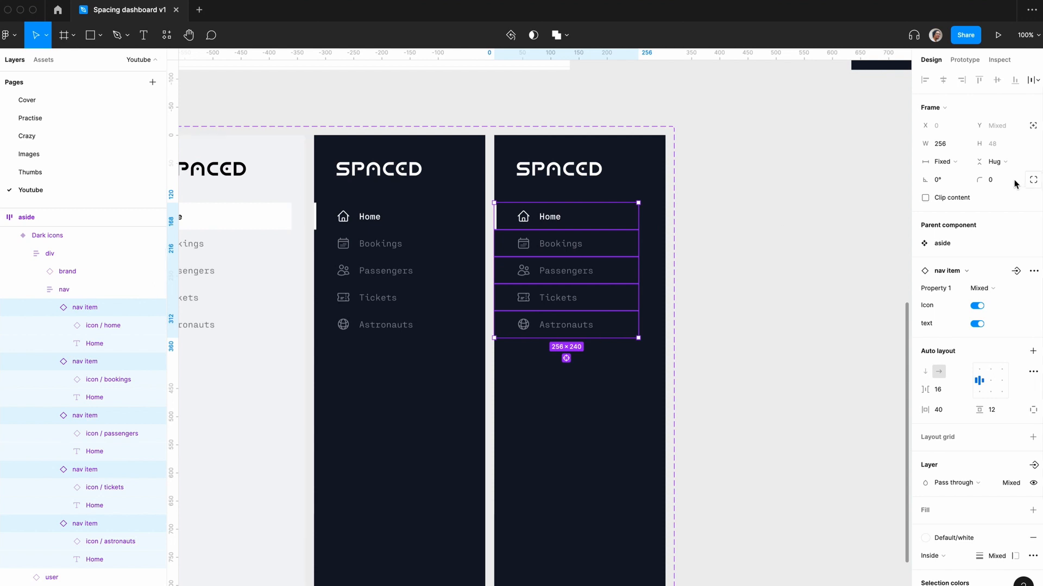
click(951, 162)
click(954, 190)
- Set the width of all nav items in the Dark text variant to Fill container
click(413, 226)
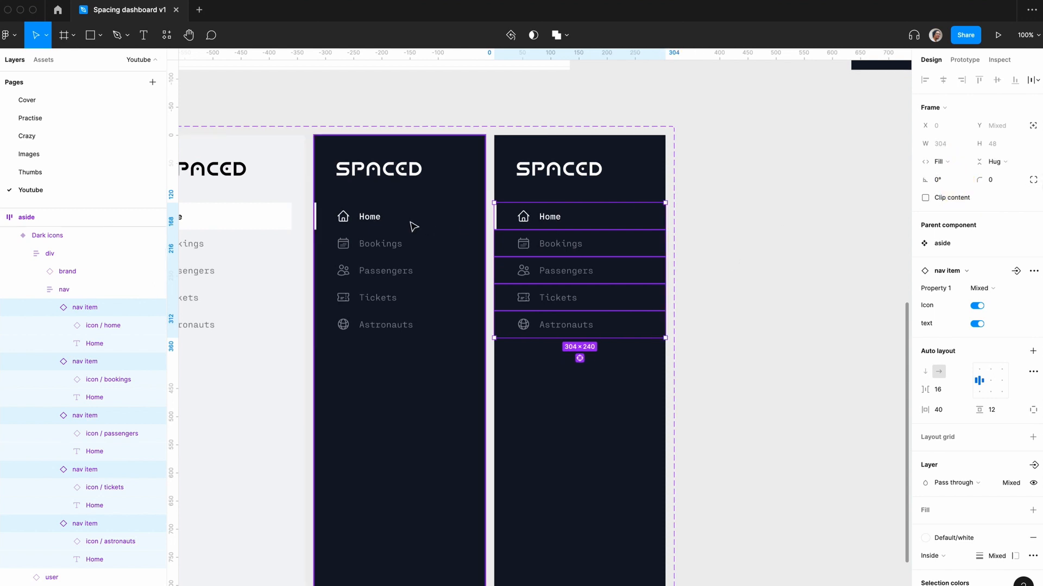
click(413, 225)
click(412, 225)
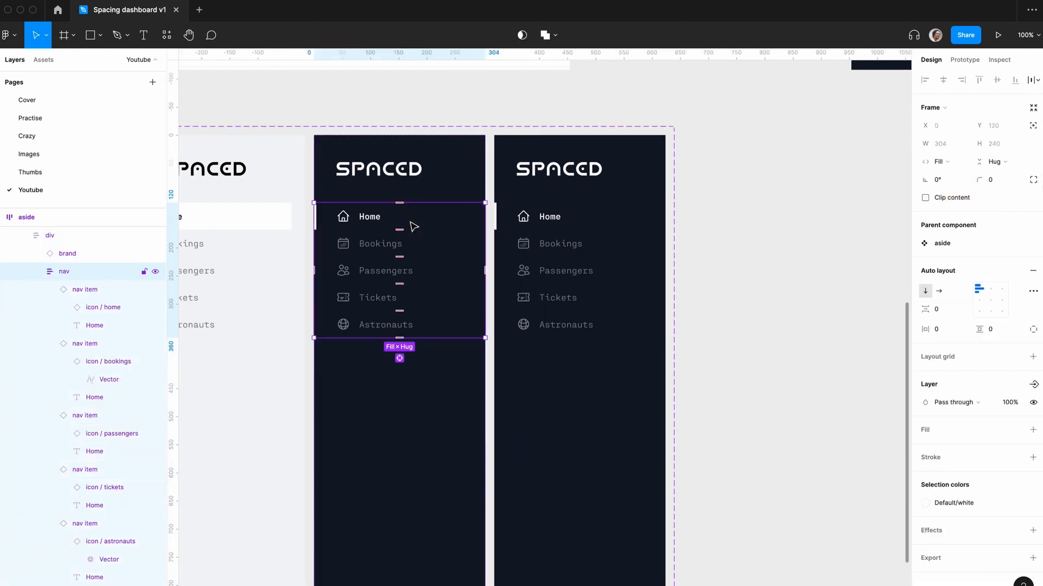
key(Return)
click(951, 162)
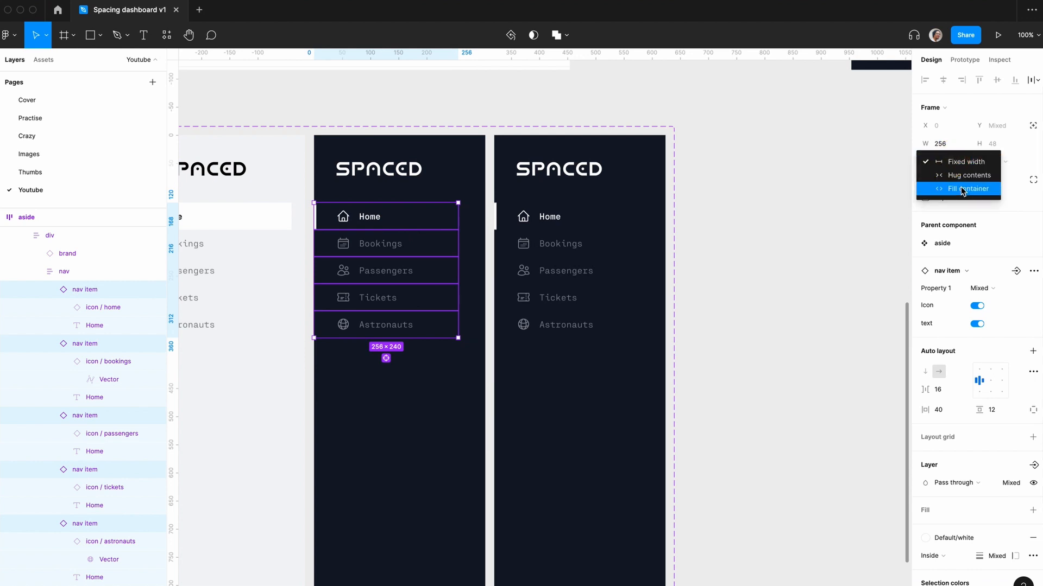
click(954, 190)
click(426, 216)
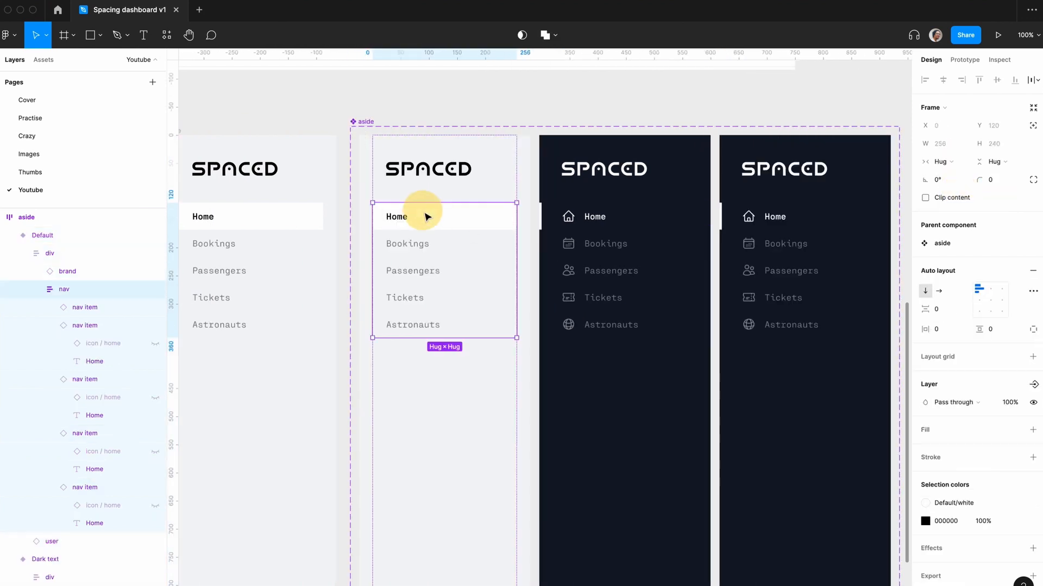
key(Return)
scroll(426, 217, right, 3)
scroll(429, 218, right, 4)
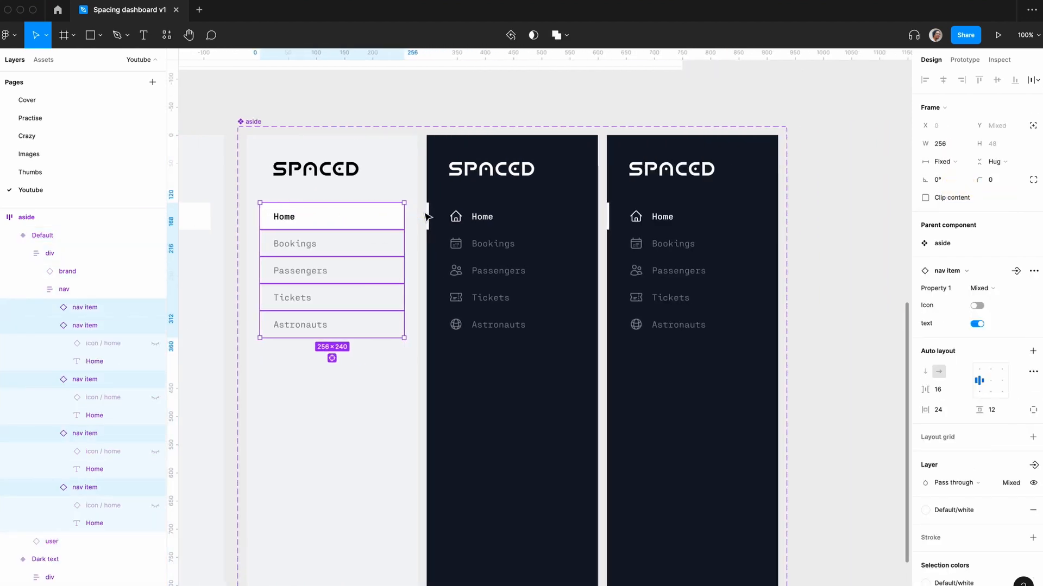
- Turn off the text property for all nav items in the Dark icons variant
click(472, 219)
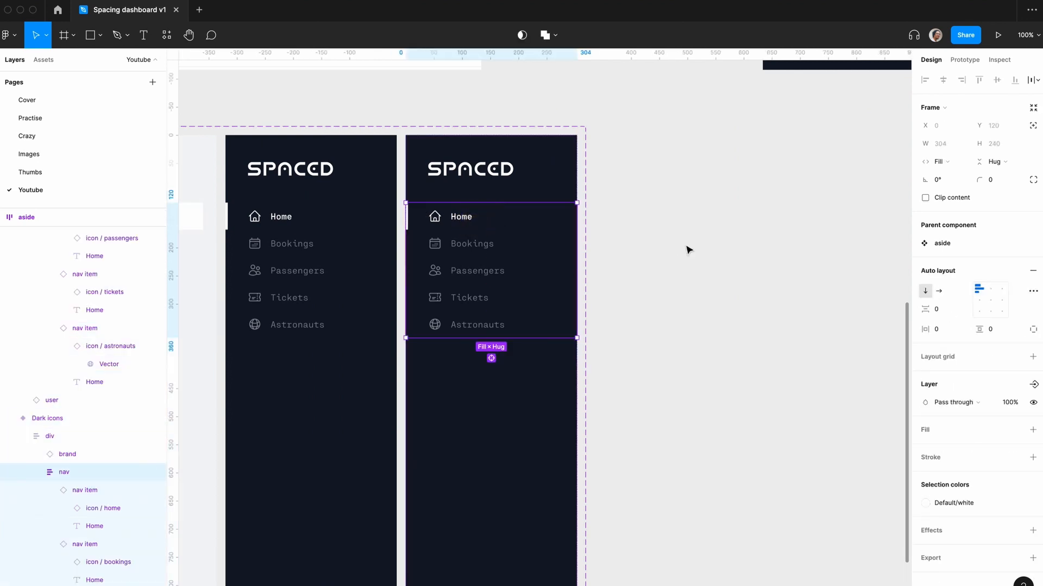
key(Return)
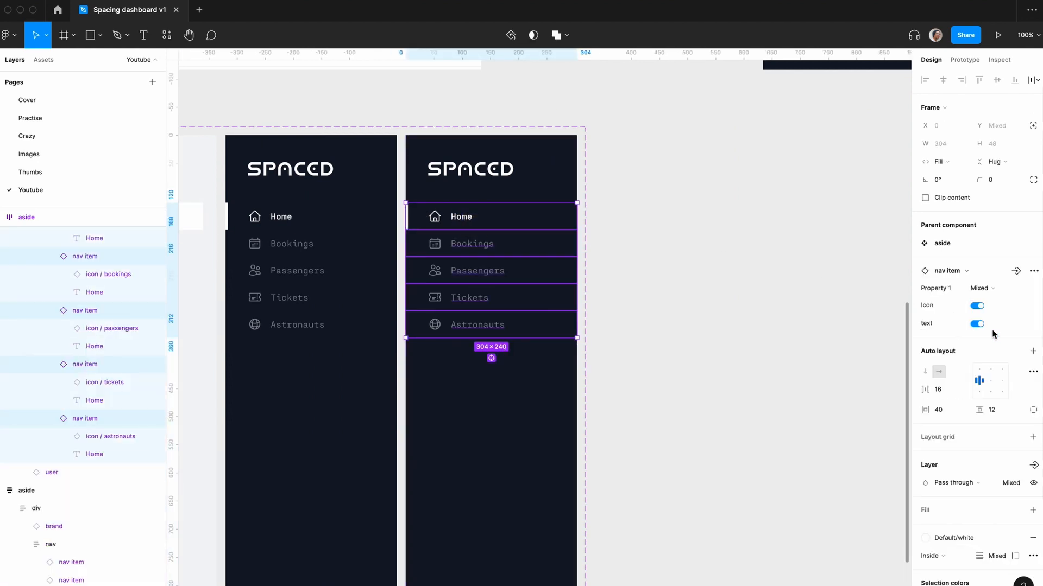
click(977, 324)
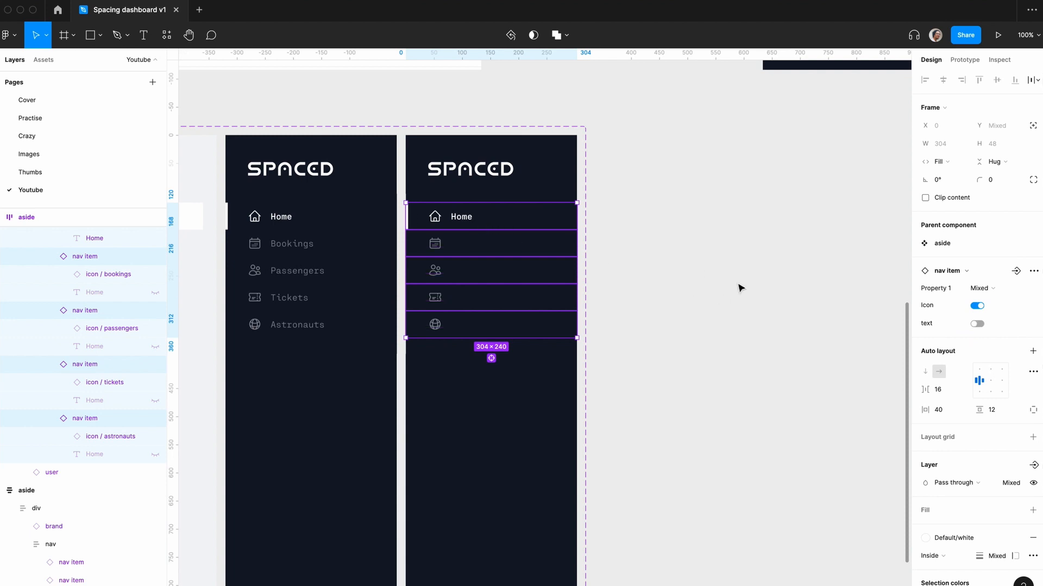
click(712, 294)
- Link the visibility of the Home label in the nav item's active border variant to the text property
key(minus)
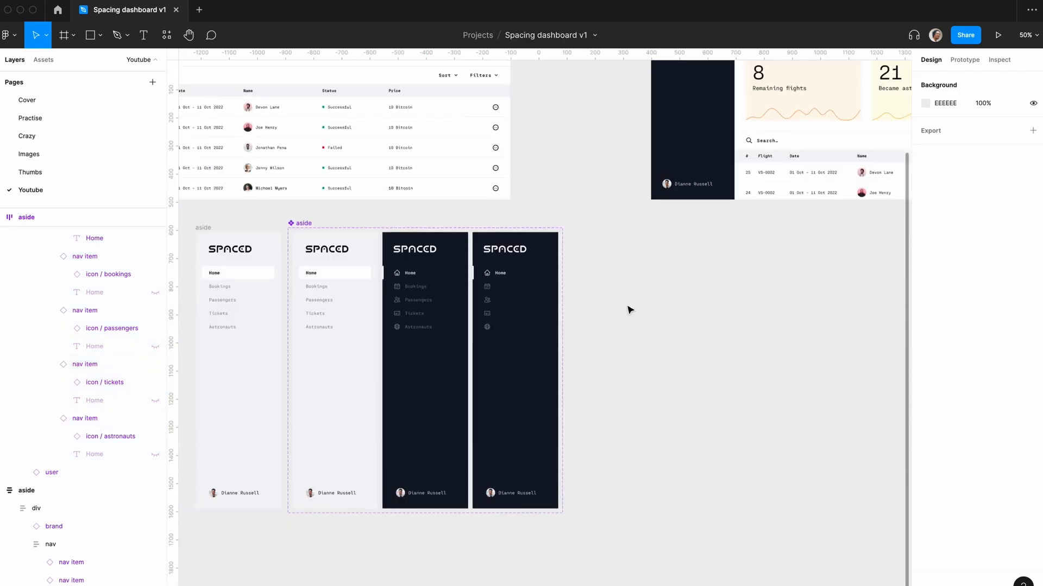
scroll(630, 310, left, 2)
scroll(630, 310, down, 2)
key(minus)
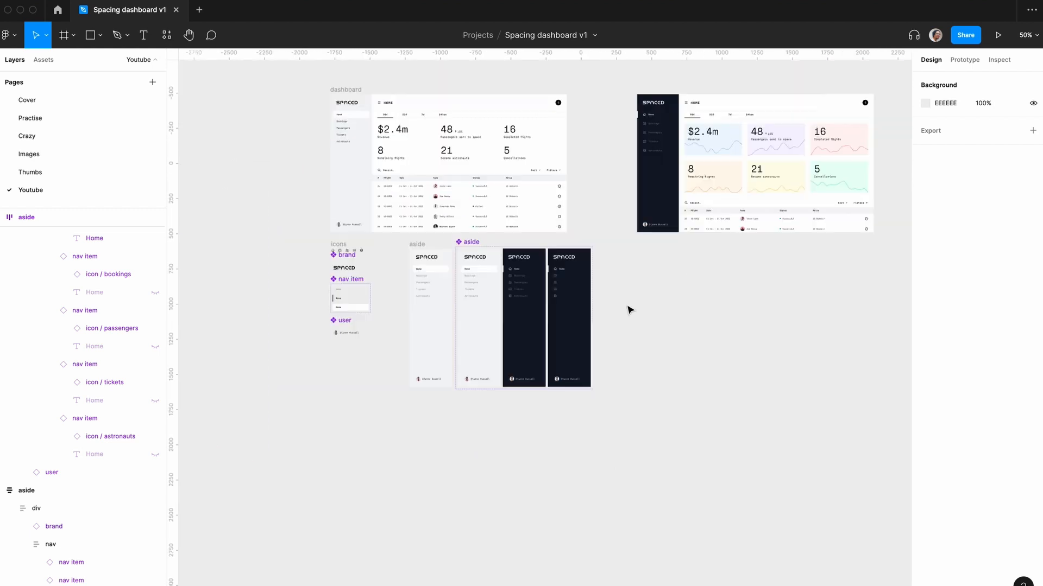
scroll(630, 310, left, 3)
key(plus)
key(plus)
scroll(630, 310, left, 3)
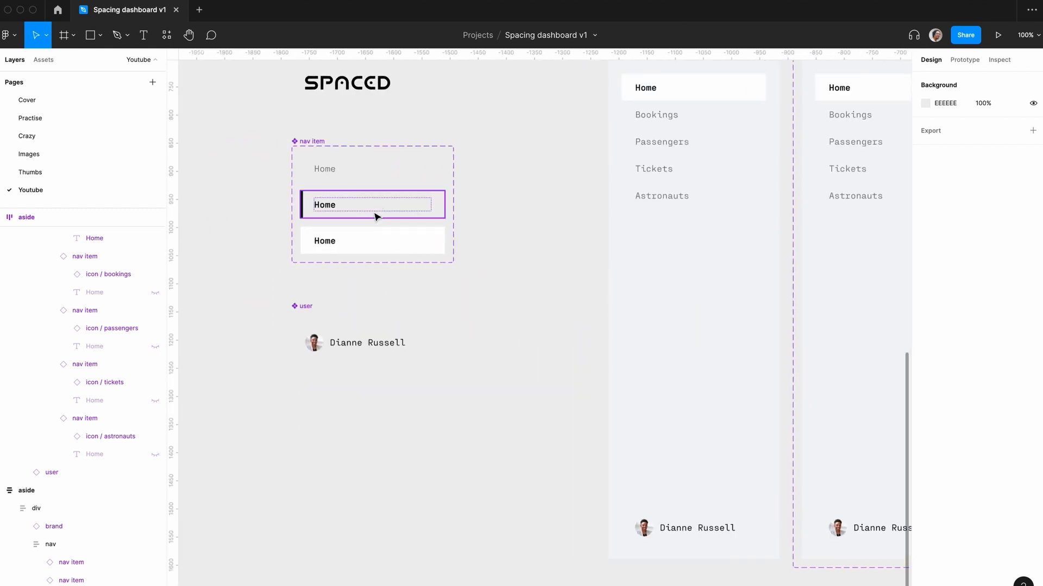
click(373, 213)
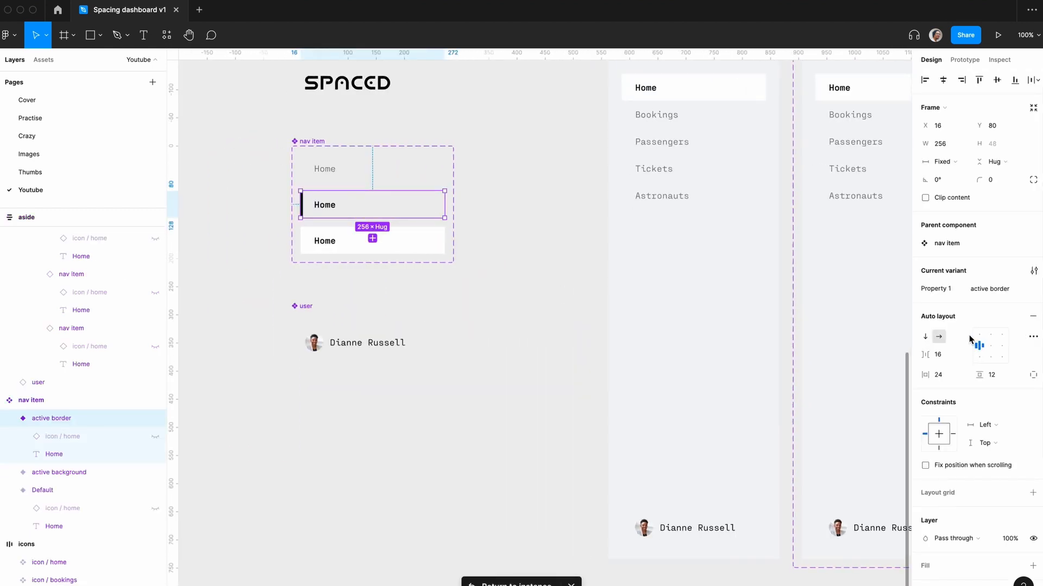
click(42, 455)
click(1033, 235)
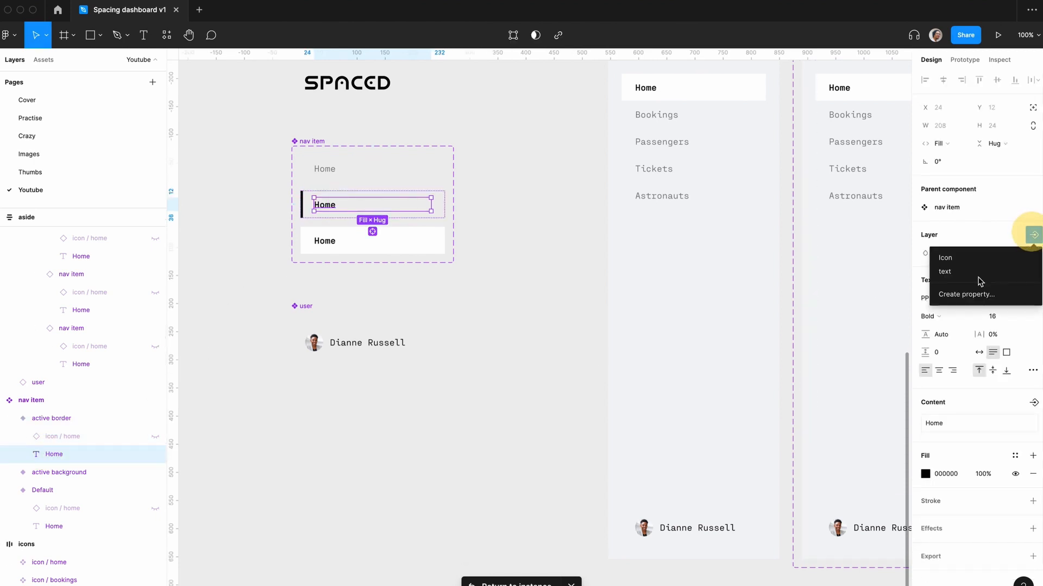
click(951, 273)
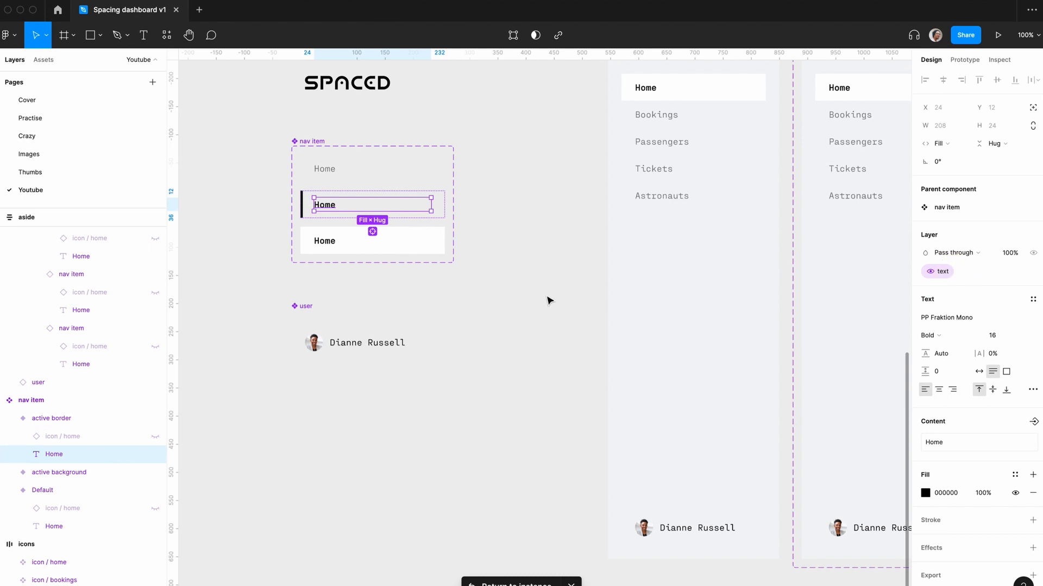
- Link the visibility of the Home label in the nav item's active background variant to the text property
click(403, 248)
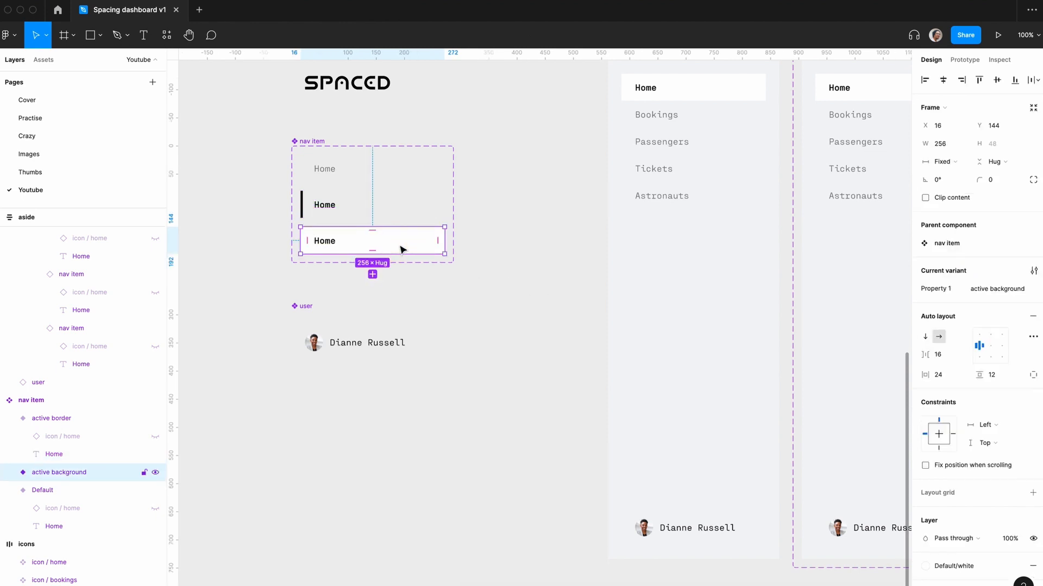
click(10, 472)
click(54, 508)
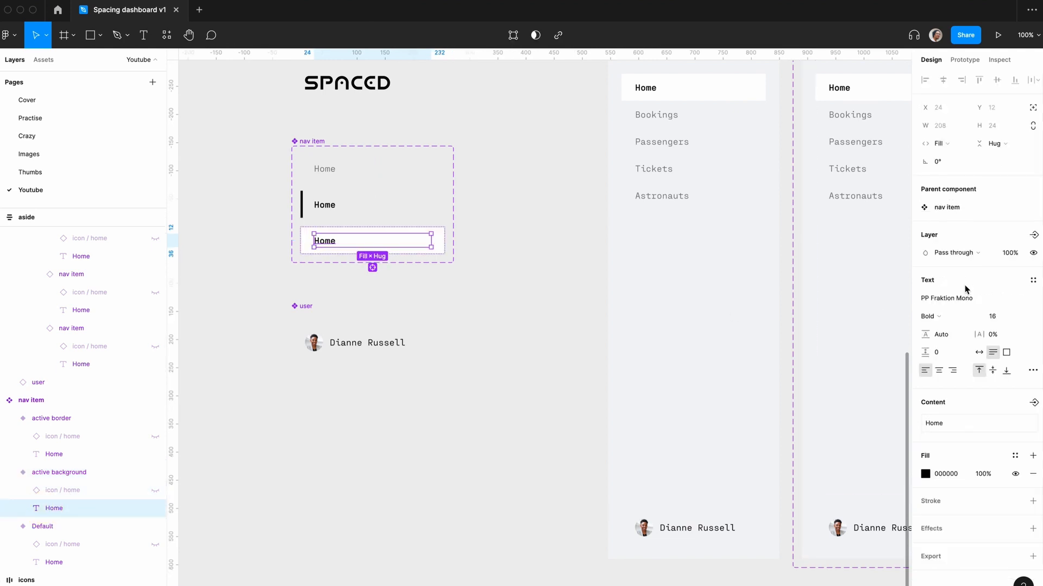
click(1035, 235)
click(964, 269)
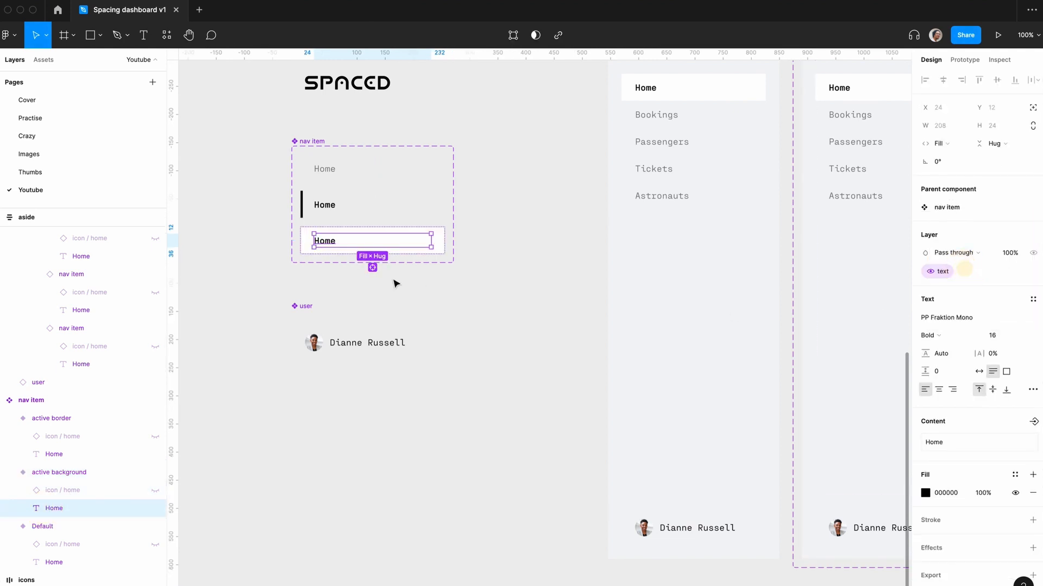
click(518, 318)
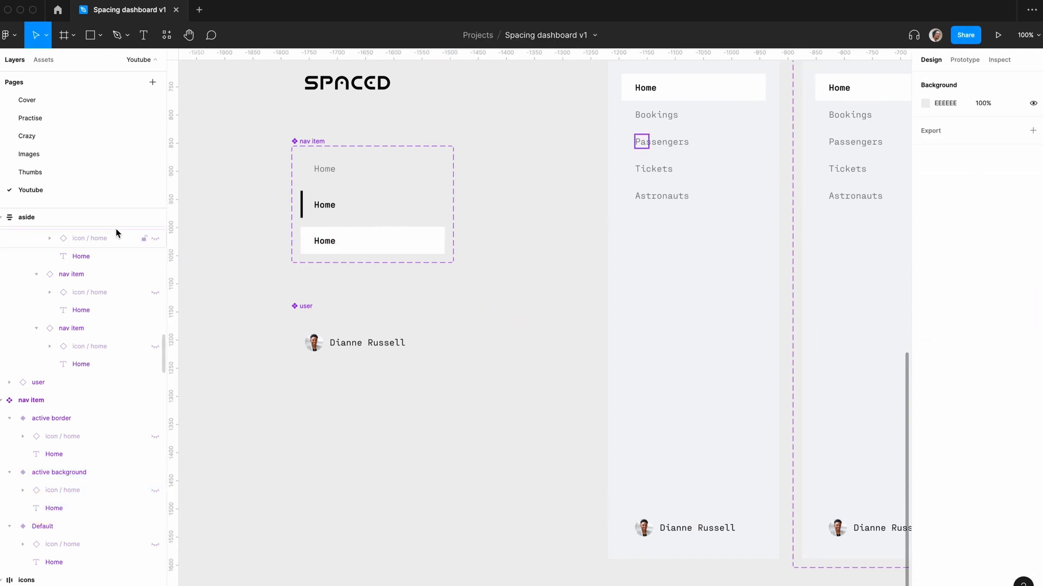
- Go to the main component of the user instance in the Dark icons variant
key(minus)
scroll(561, 295, right, 5)
key(plus)
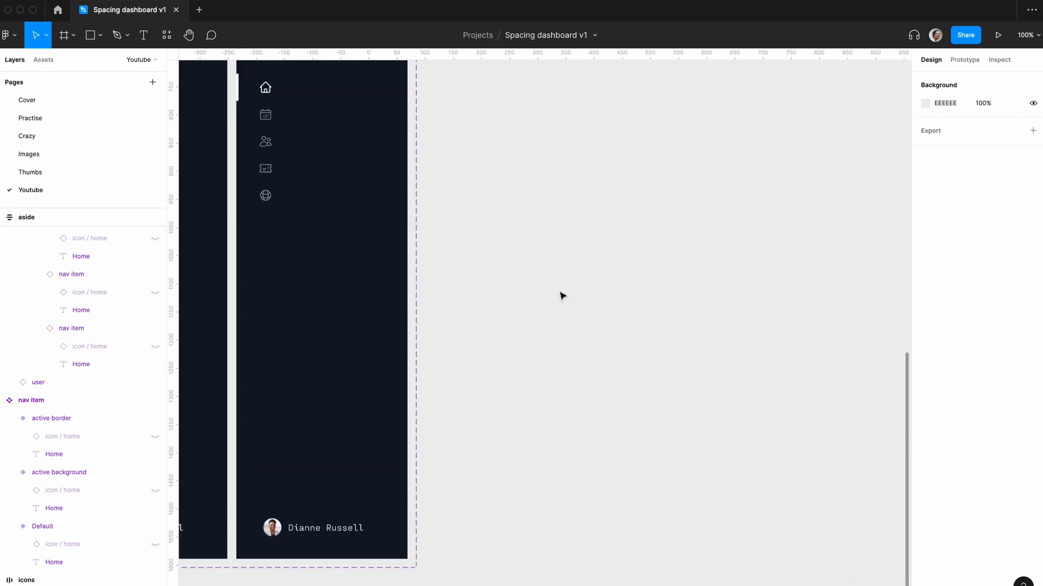
scroll(561, 296, left, 3)
scroll(561, 295, up, 2)
click(463, 276)
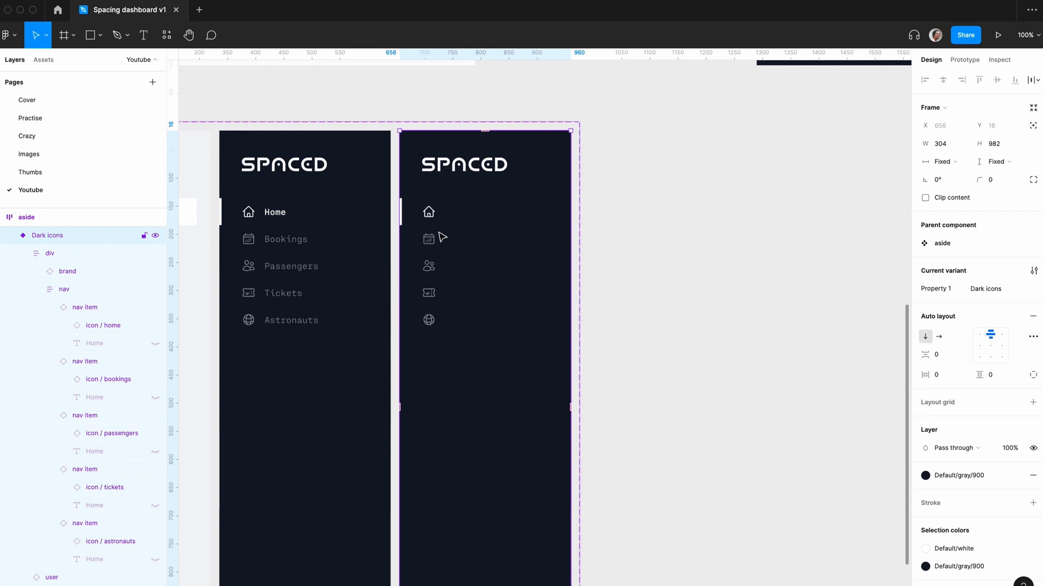
scroll(467, 230, down, 5)
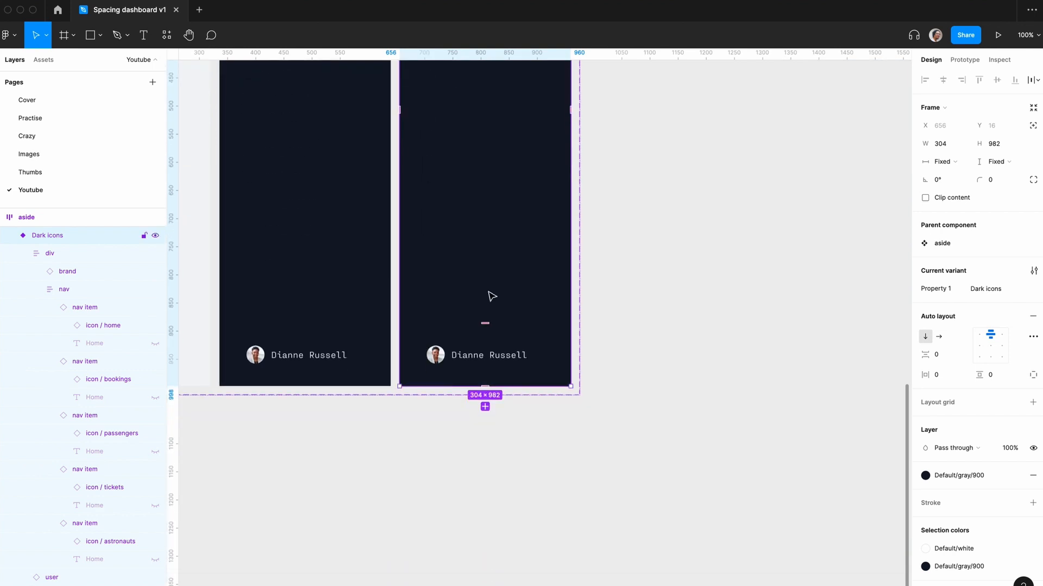
click(474, 362)
right_click(472, 361)
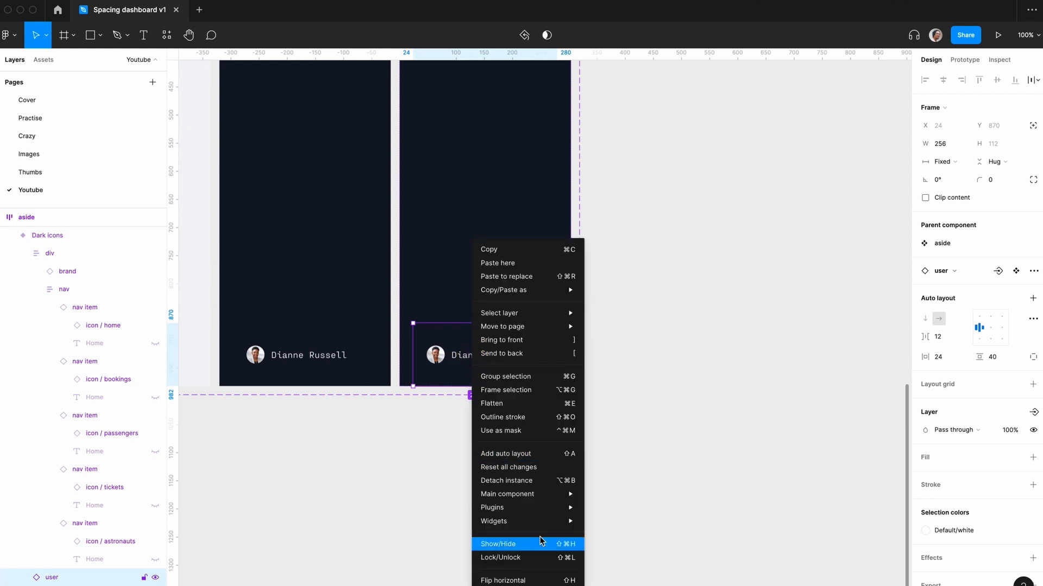
mouse_move(521, 494)
click(608, 494)
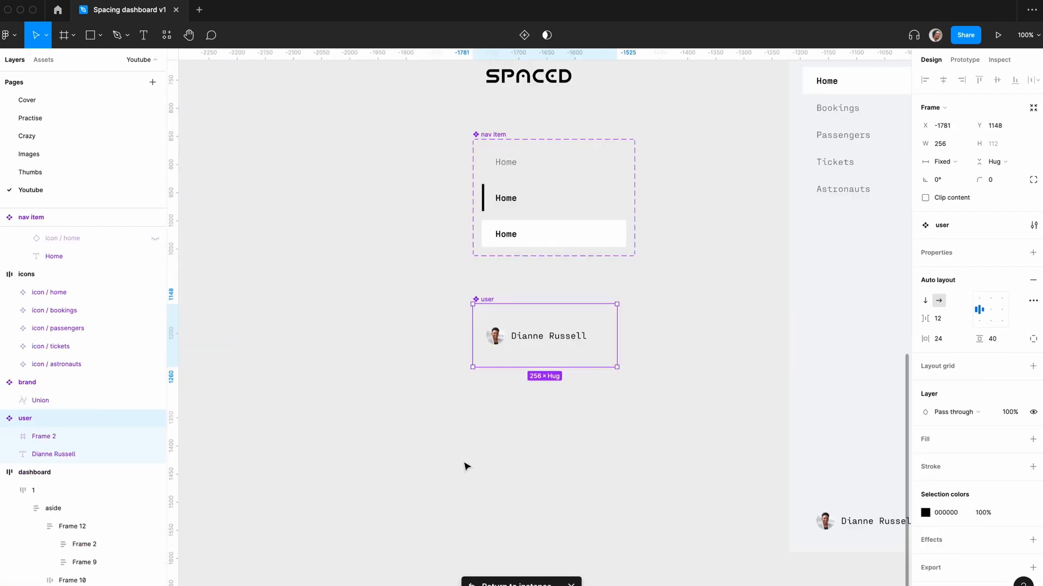
- Create a visibility property named text, with value True, for the name label in the user component
double_click(555, 343)
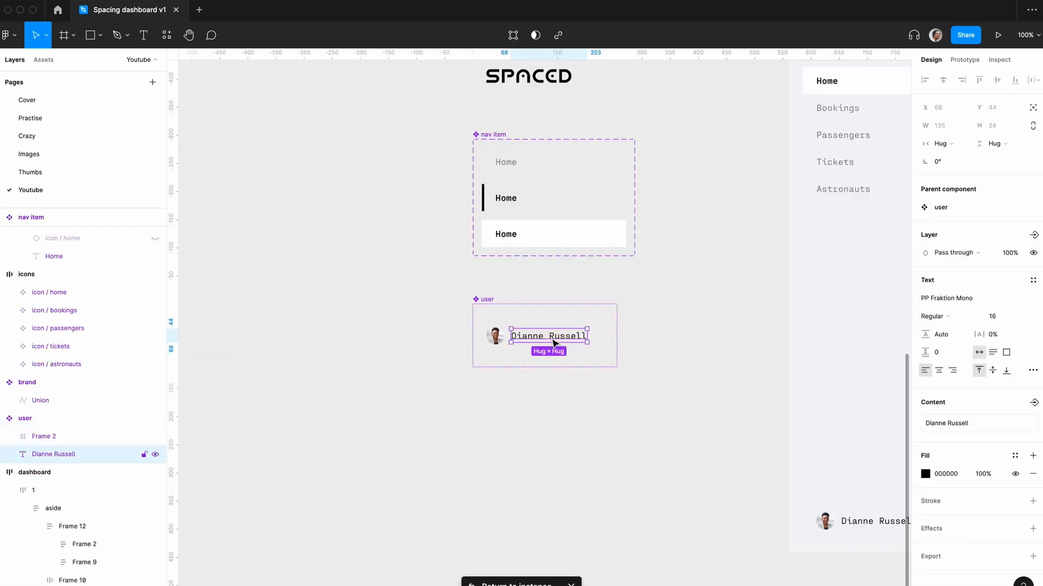
click(1033, 235)
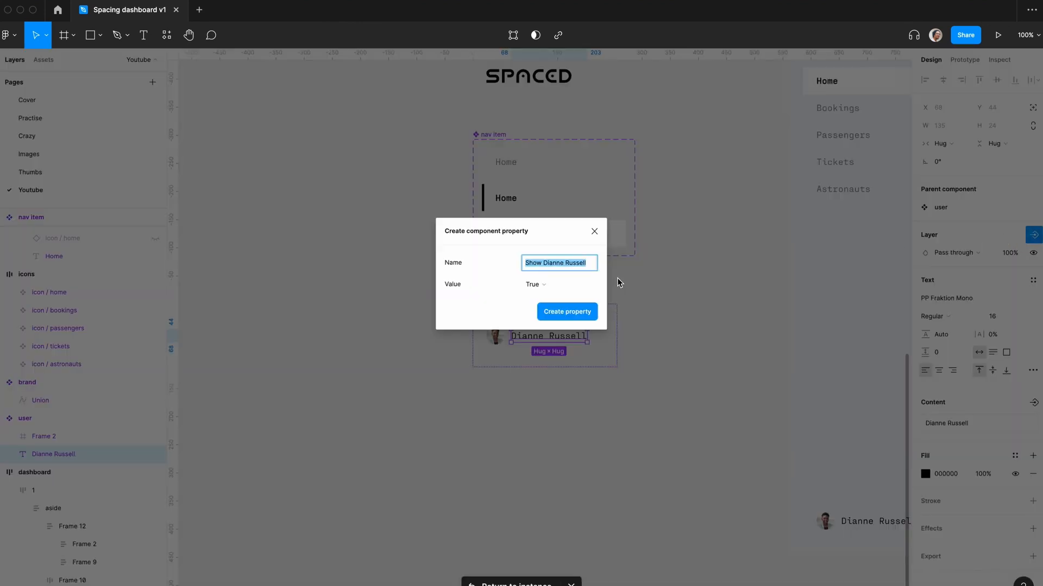
text(text)
click(573, 315)
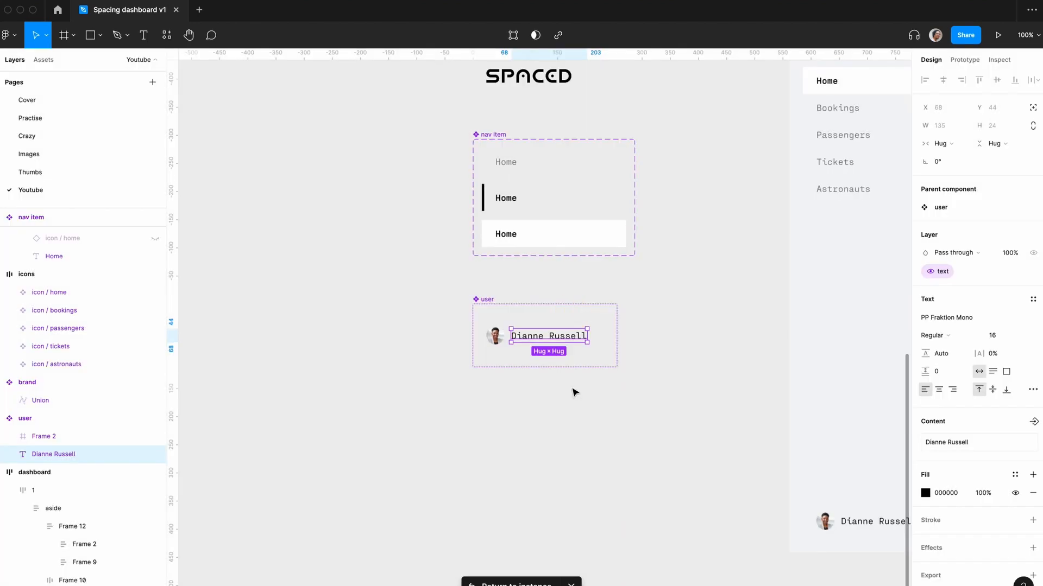
click(337, 277)
- Turn off the text property for the user instance in the Dark icons variant
key(minus)
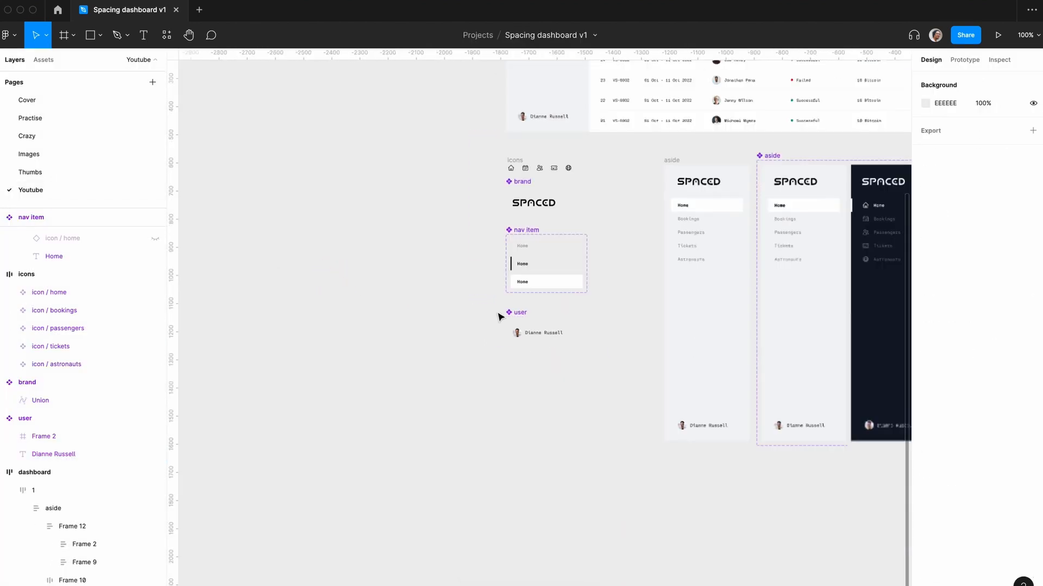
scroll(694, 341, right, 12)
scroll(694, 341, left, 6)
key(shift+0)
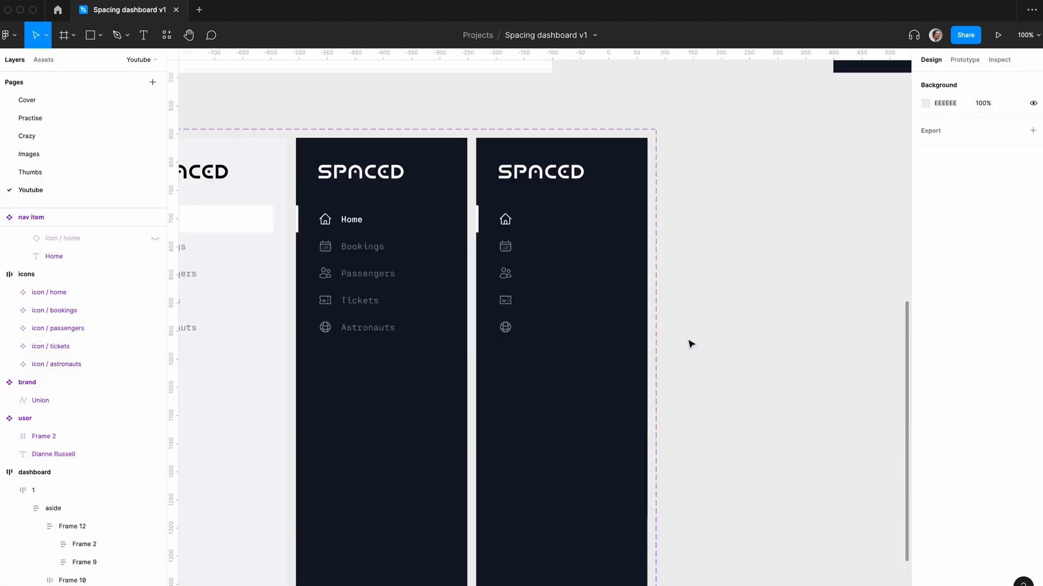
click(558, 305)
scroll(559, 306, down, 5)
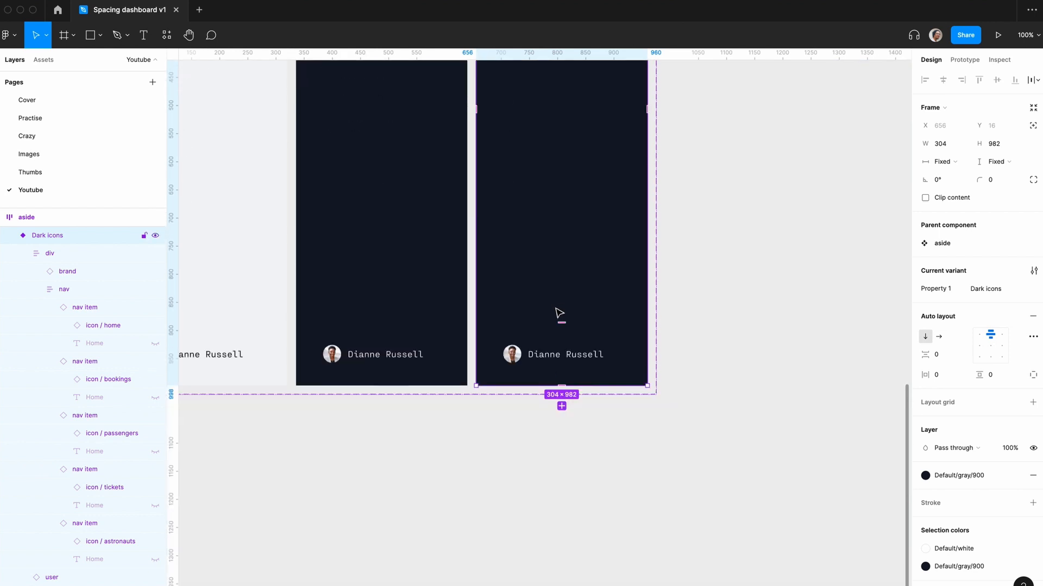
click(542, 354)
click(542, 354)
click(561, 338)
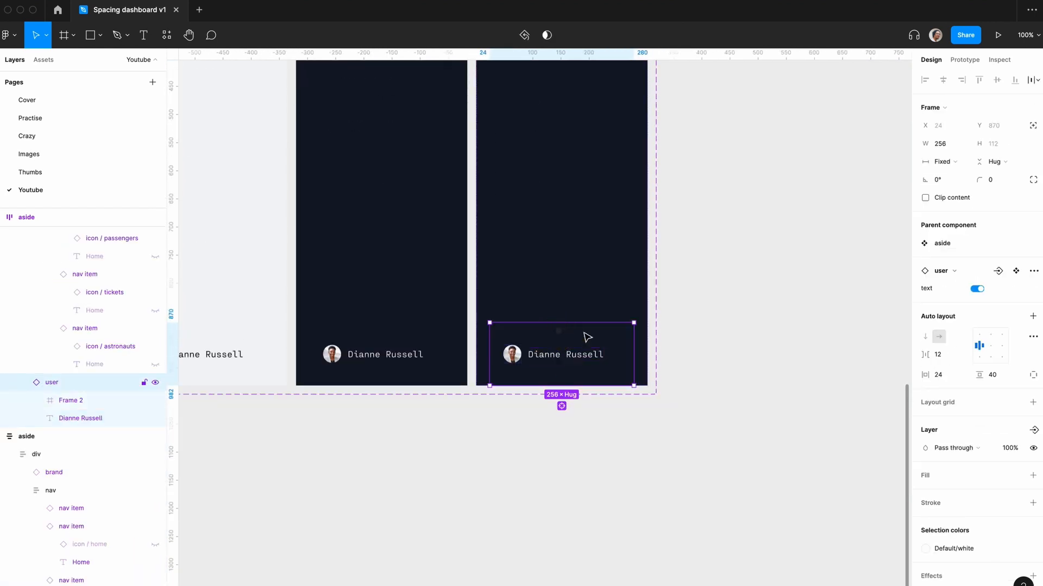
click(977, 289)
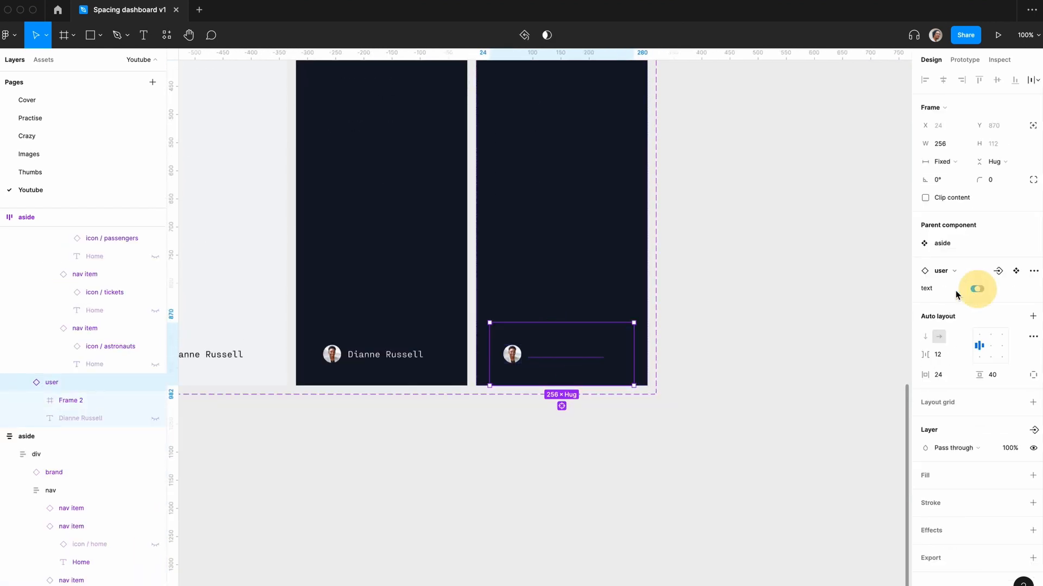
click(740, 314)
- Select the brand instance in the Dark icons variant and examine its logo and layout settings
key(shift+1)
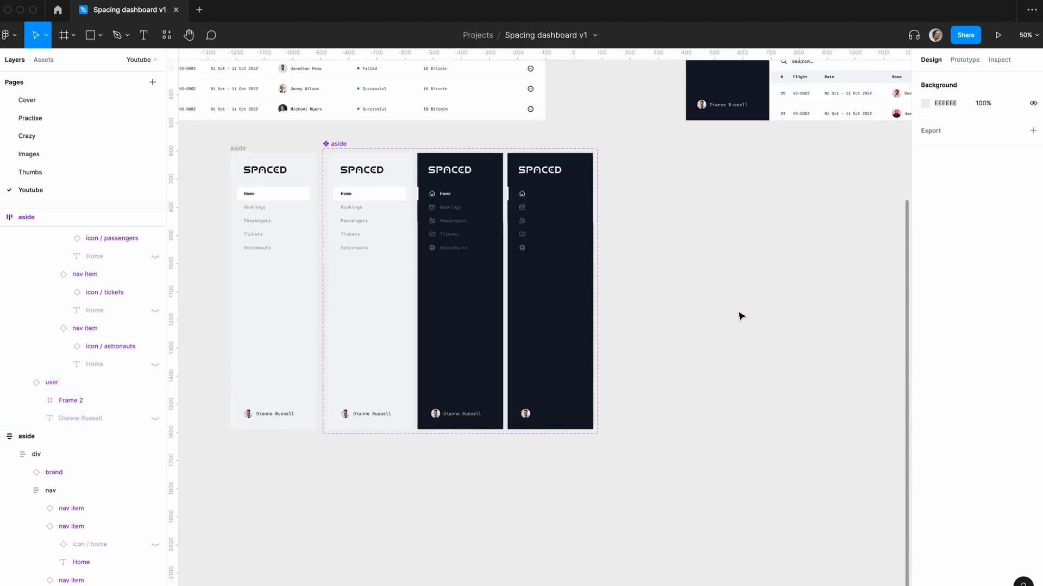
click(580, 296)
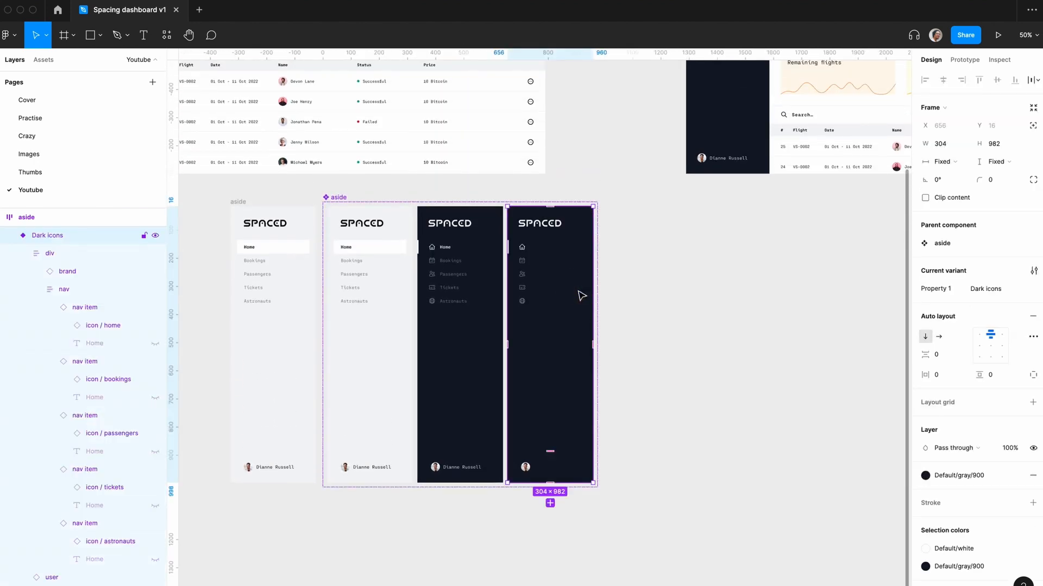
super+click(537, 226)
key(Return)
key(plus)
key(plus)
click(621, 242)
key(minus)
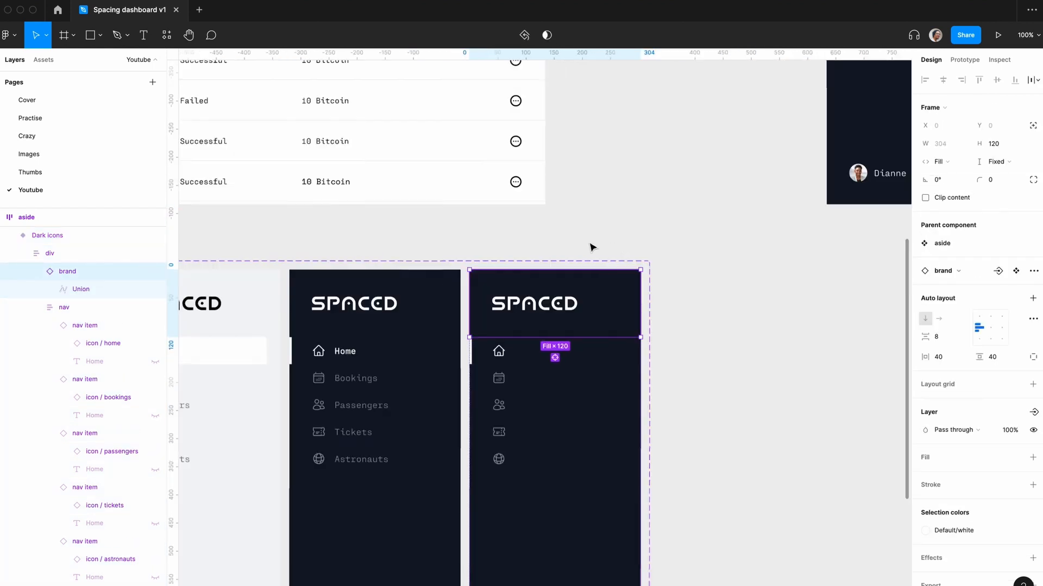
- Add a variant property to the brand main component
key(minus)
scroll(589, 249, left, 10)
key(plus)
scroll(588, 247, down, 3)
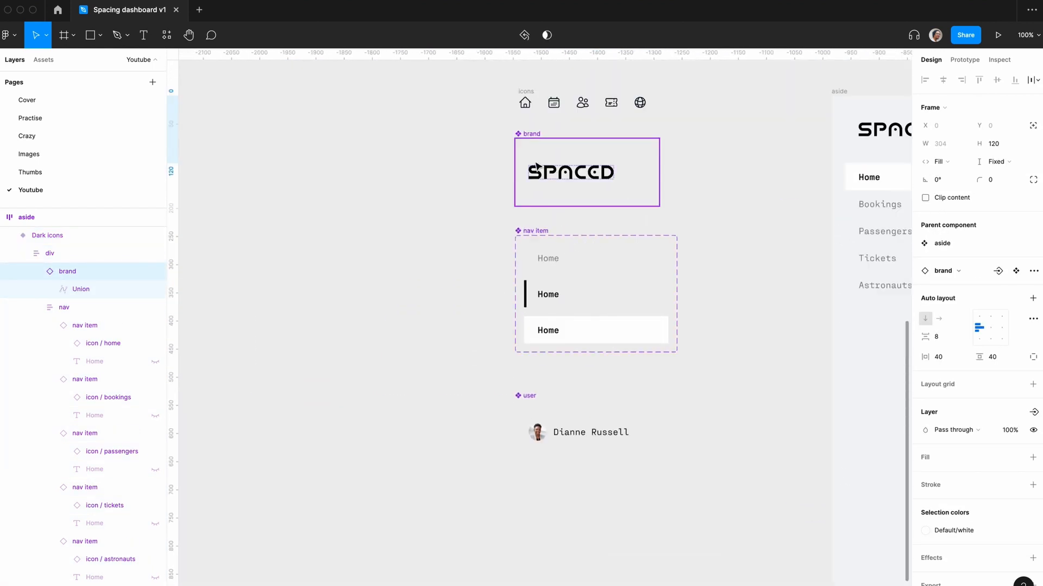
click(532, 143)
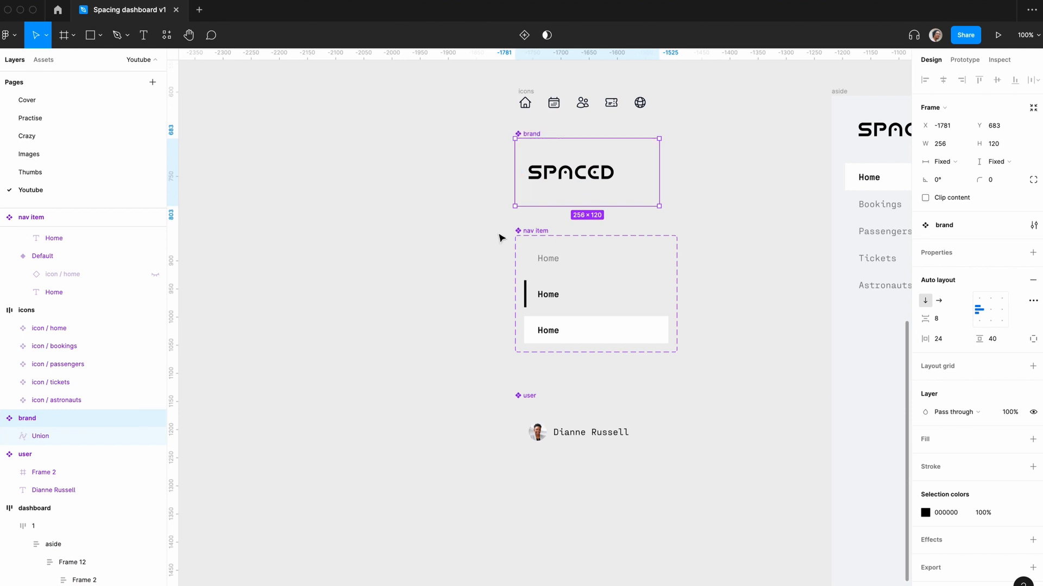
scroll(500, 238, right, 7)
click(1036, 254)
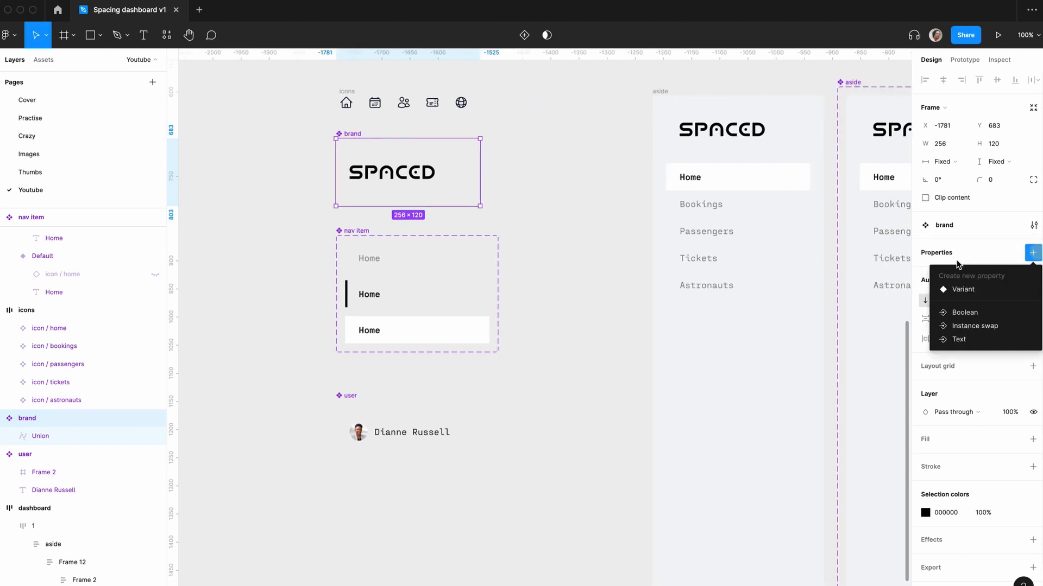
click(955, 288)
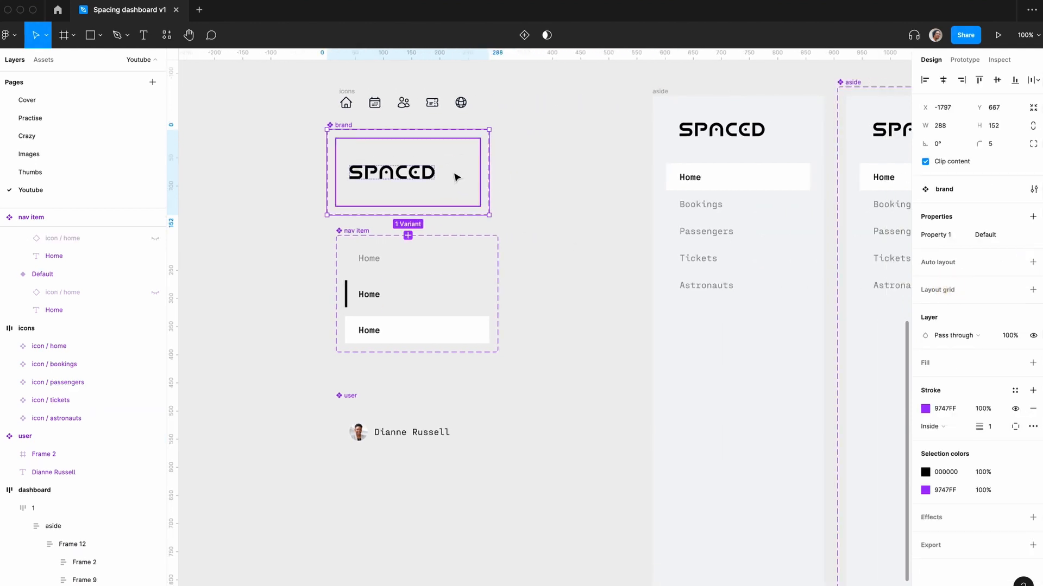
- Move the nav item and user components down together to make room below brand, aligned with its left edge at X -1797
click(352, 229)
click(284, 281)
drag(267, 223, 572, 555)
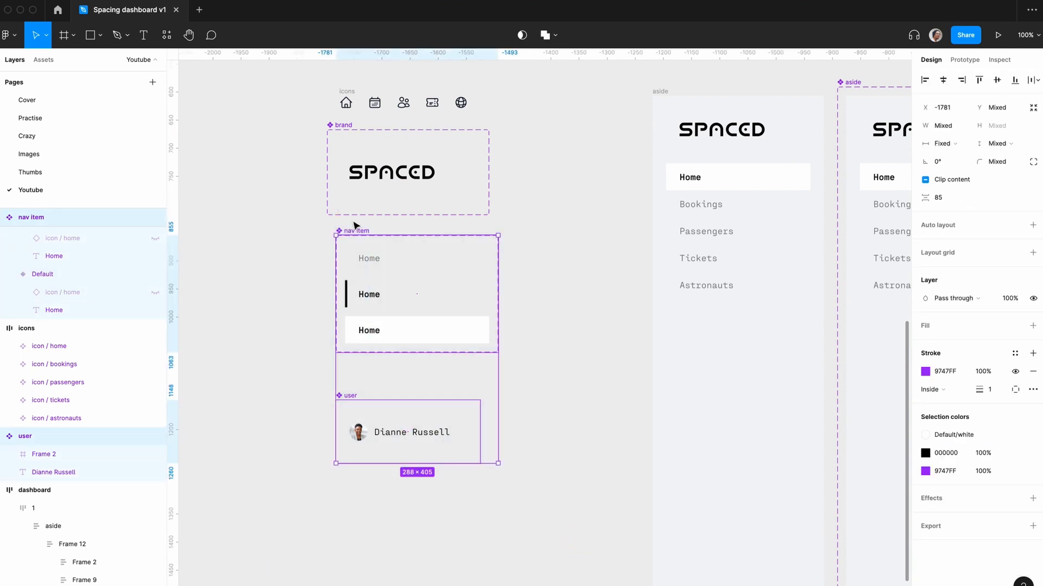
drag(356, 235, 346, 380)
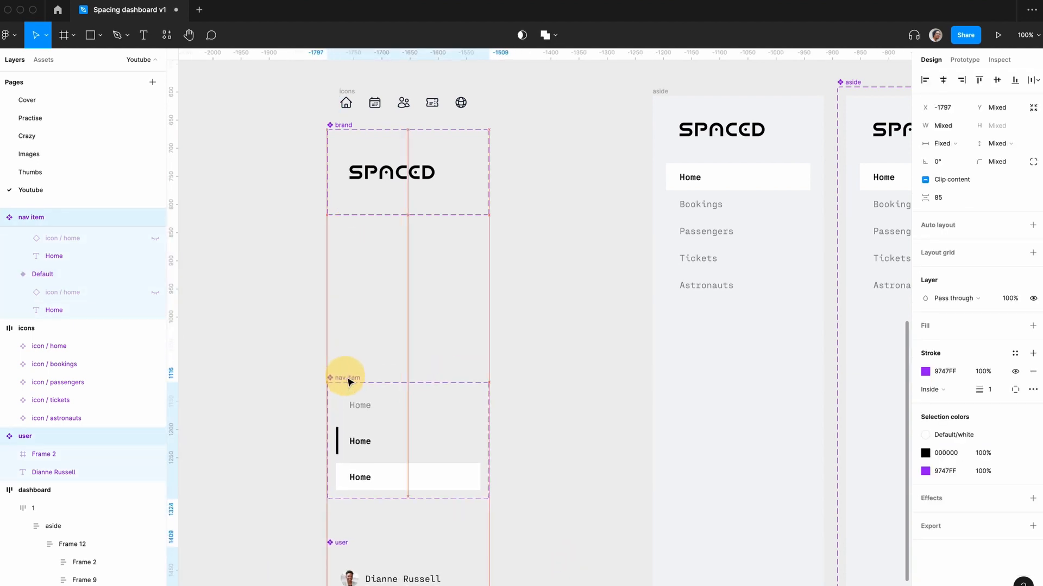
- Add a second variant to the brand component set below the Default one
click(403, 154)
click(339, 126)
click(408, 227)
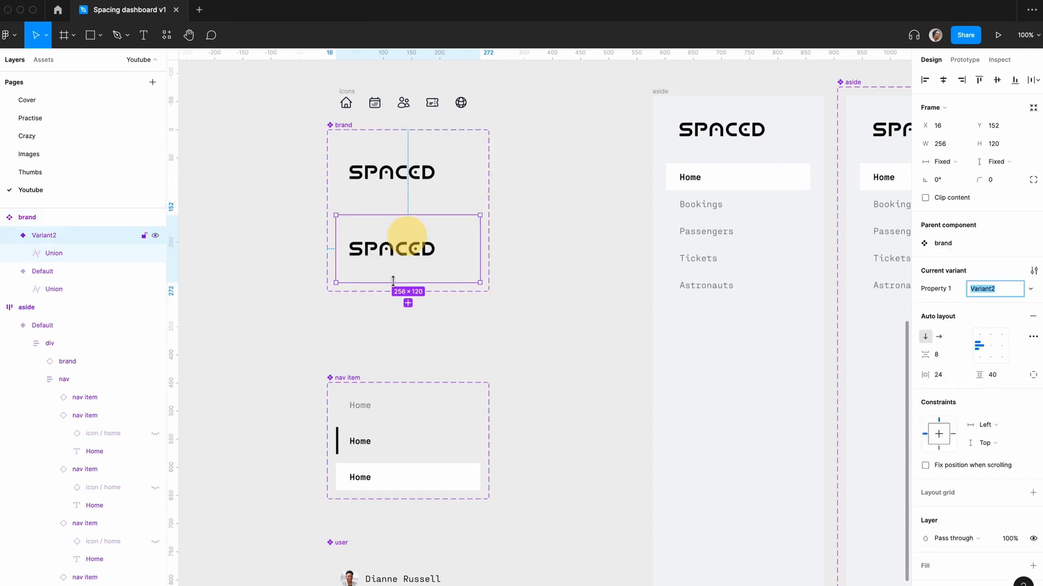
- Edit the logo vector in the brand component's Variant2 and delete every letter of SPACED except the S
click(54, 253)
key(Return)
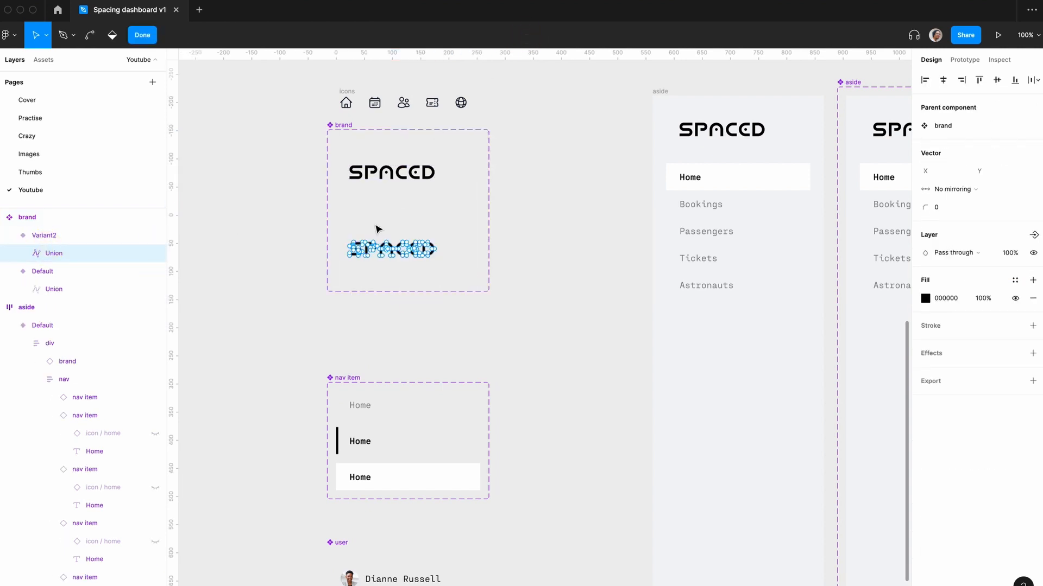
key(plus)
scroll(379, 225, left, 5)
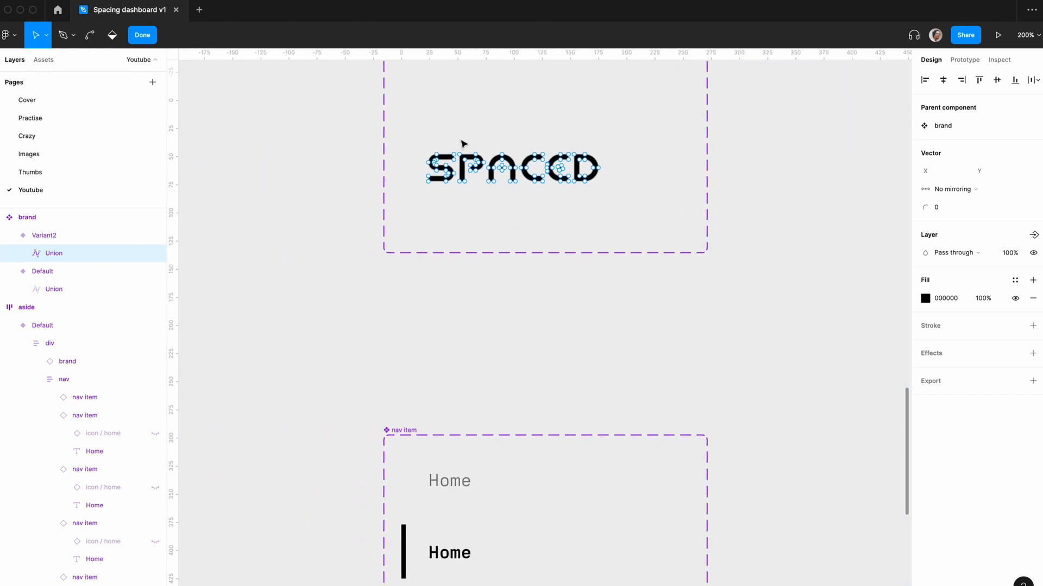
drag(459, 143, 637, 203)
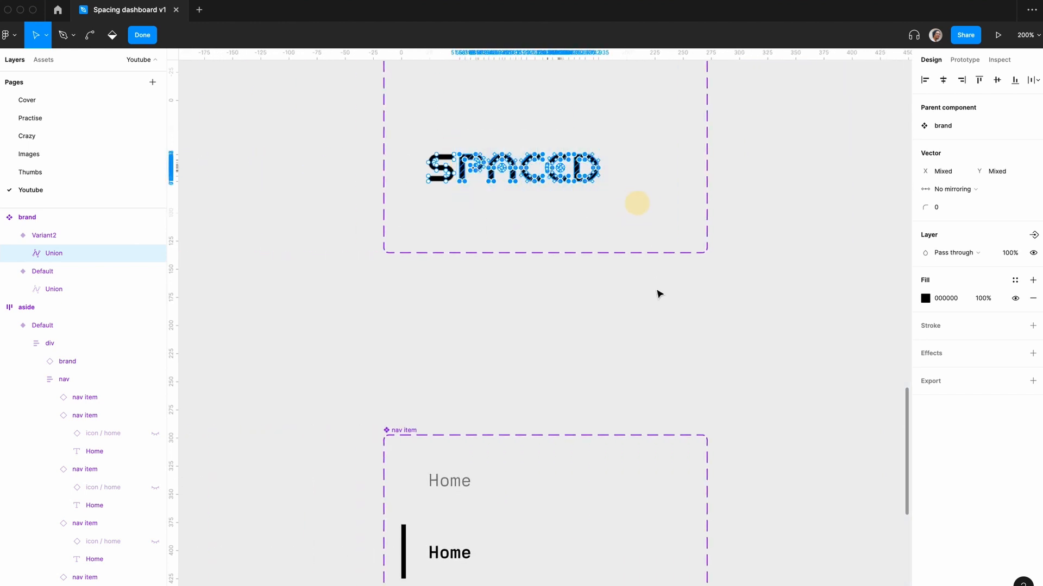
key(Delete)
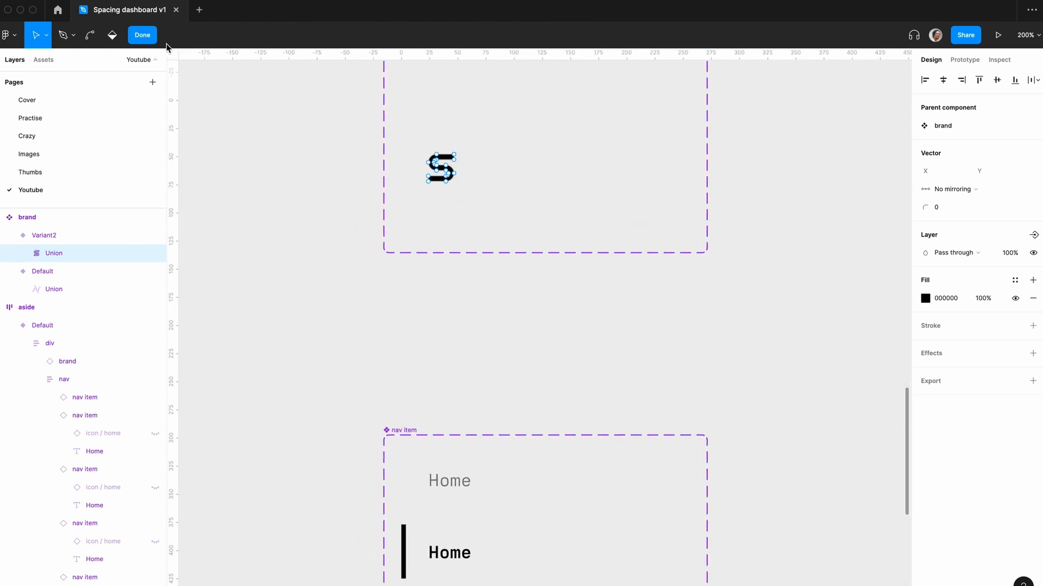
click(142, 35)
- Set the width of the brand component's Variant2 to Hug contents
click(538, 152)
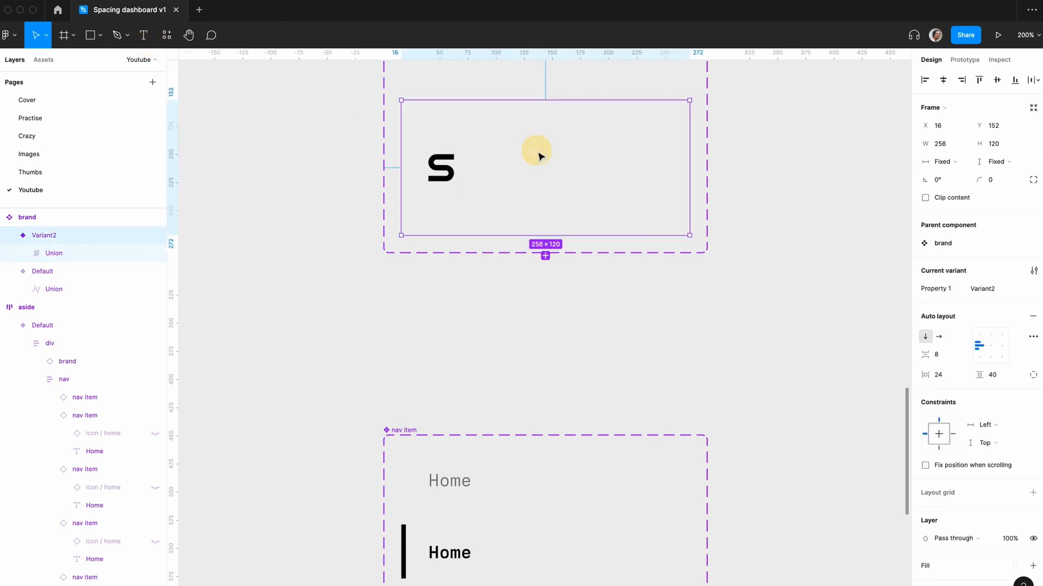
click(945, 162)
click(948, 175)
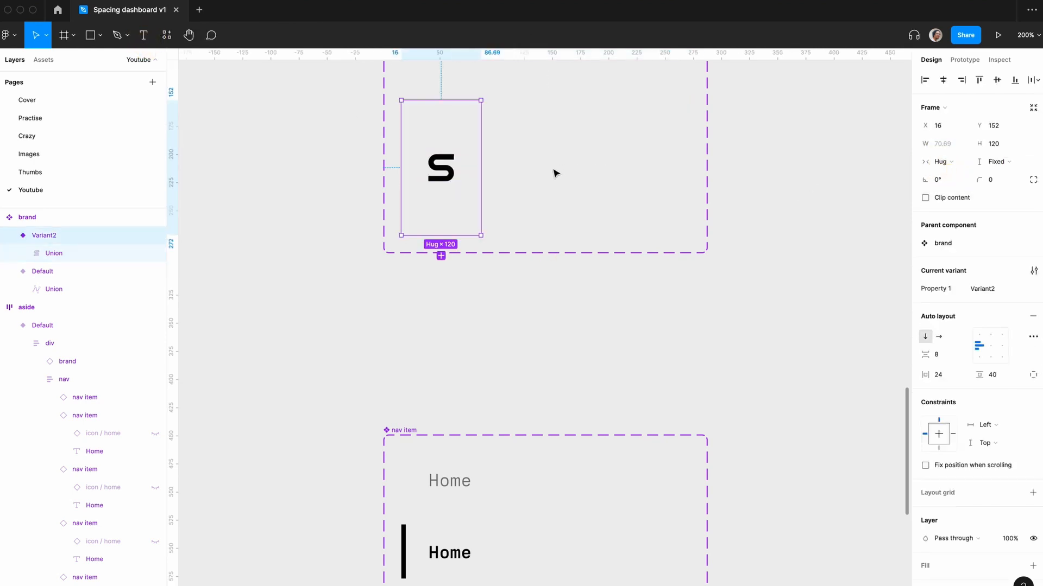
click(532, 318)
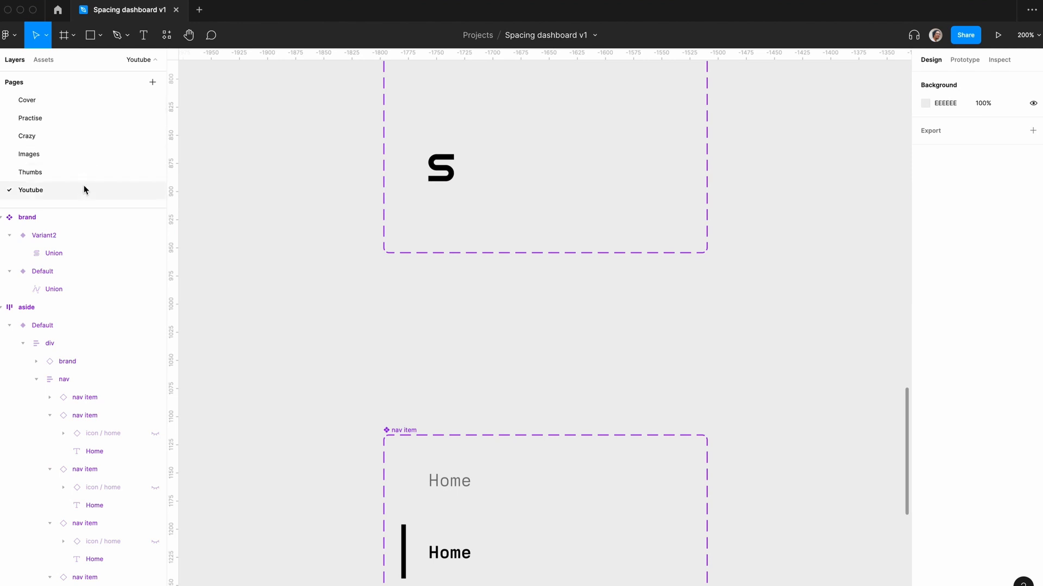
key(shift+equal)
key(minus)
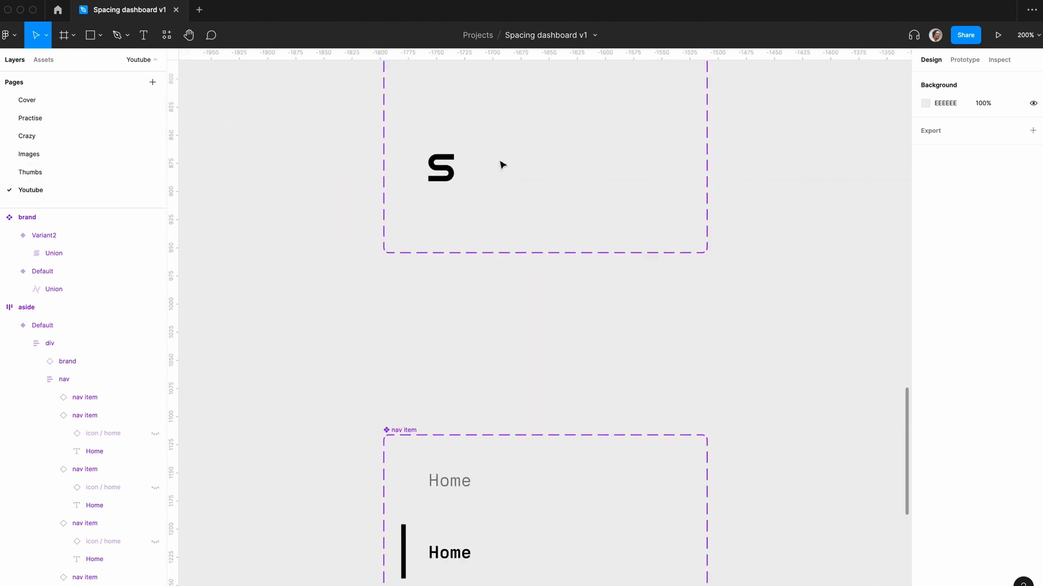
click(464, 160)
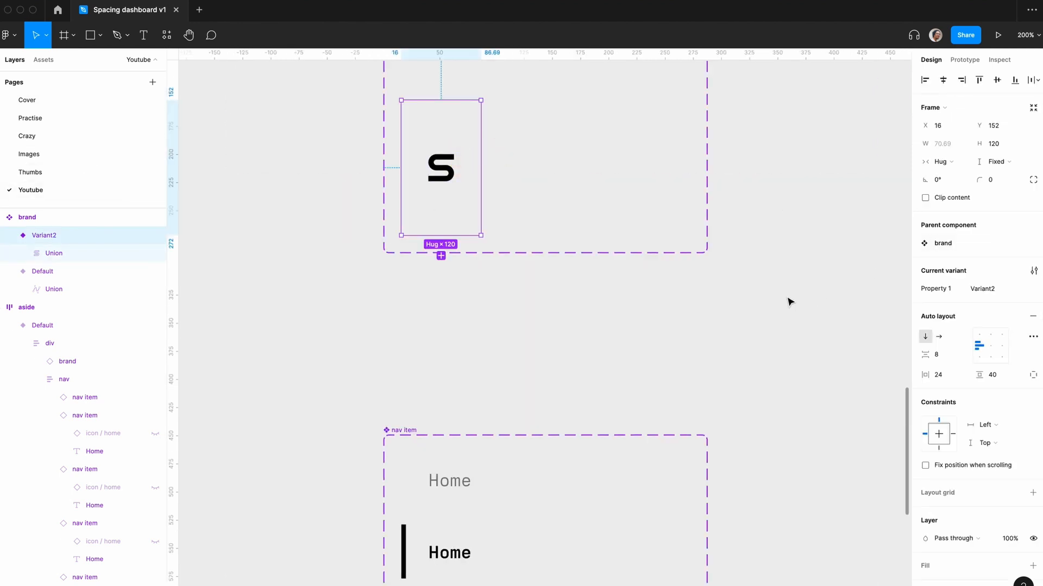
click(768, 295)
- Switch the brand instance in the Dark icons variant of the aside component to Variant2
key(minus)
key(minus)
scroll(768, 296, right, 10)
scroll(768, 300, left, 6)
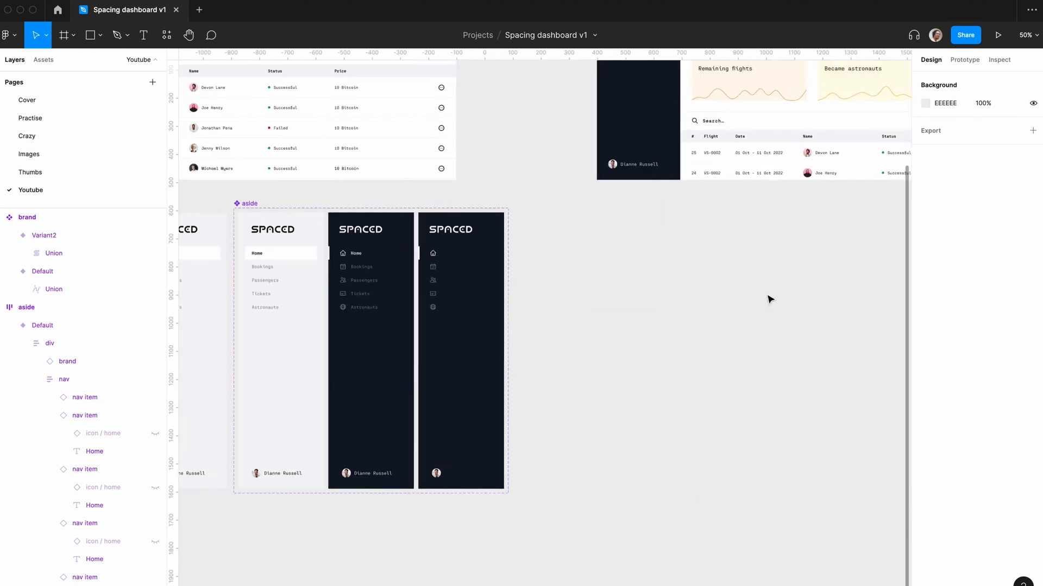
scroll(767, 299, right, 10)
scroll(768, 300, left, 4)
key(shift+0)
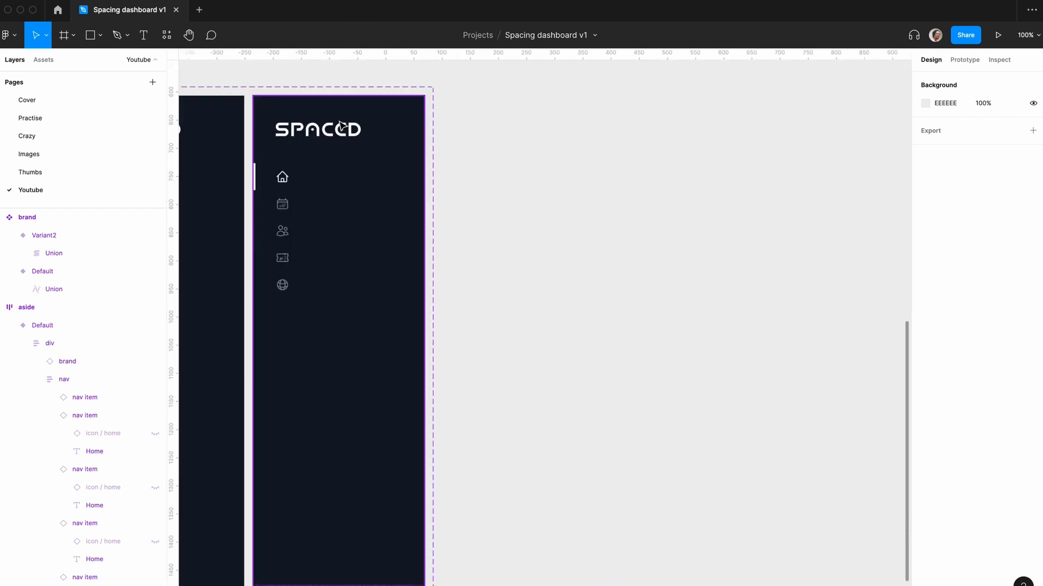
click(337, 121)
click(338, 135)
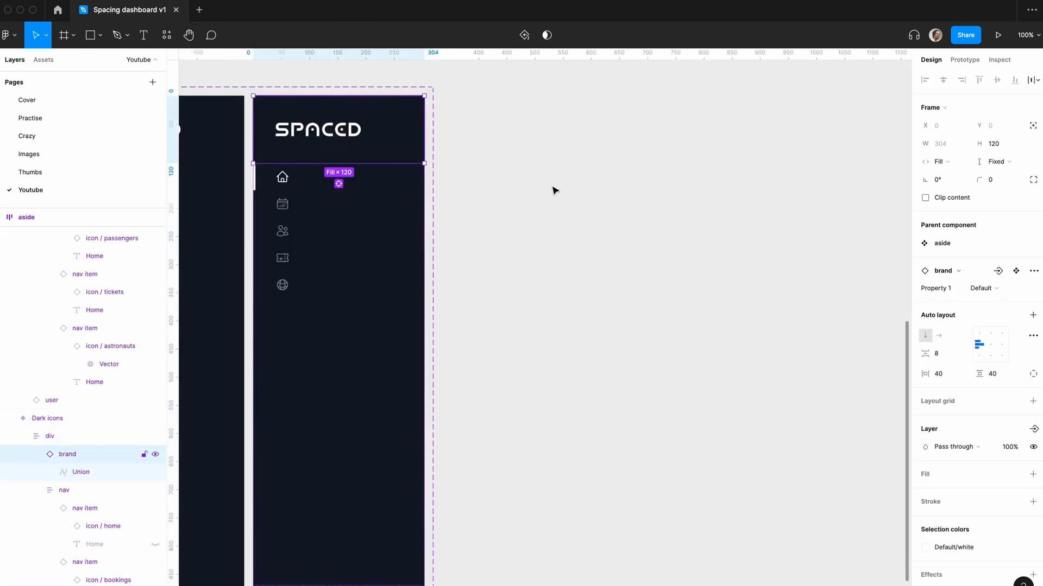
click(989, 290)
click(997, 302)
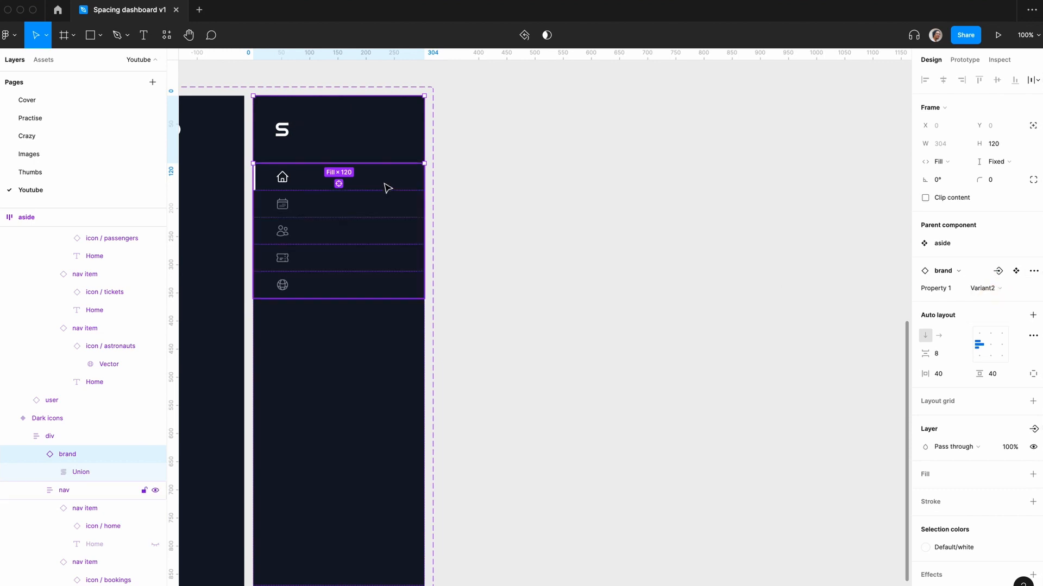
- Set the width of the aside component's Dark icons variant to Hug contents
click(580, 203)
scroll(580, 202, left, 4)
click(454, 139)
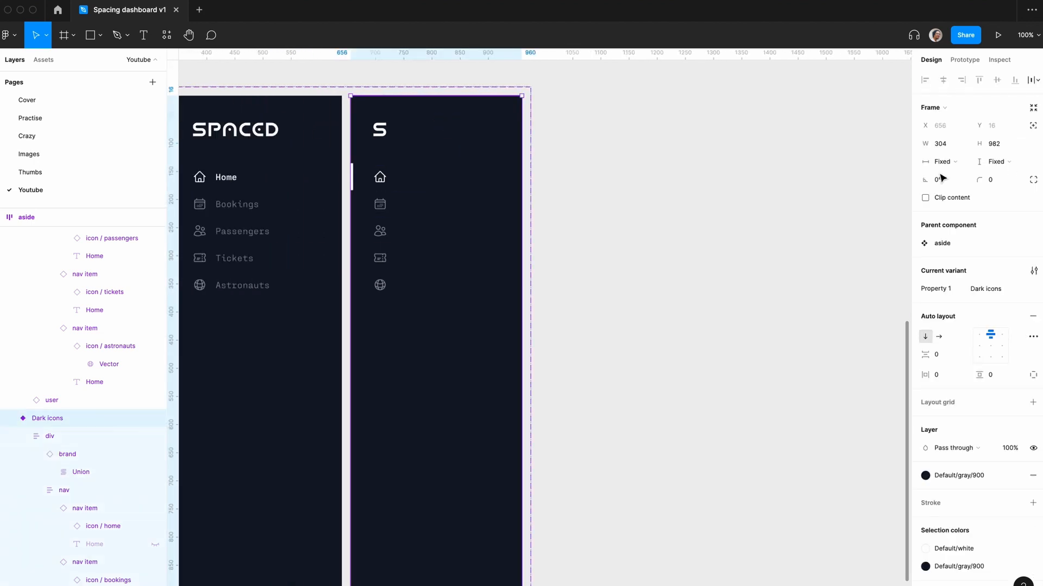
click(951, 165)
click(952, 176)
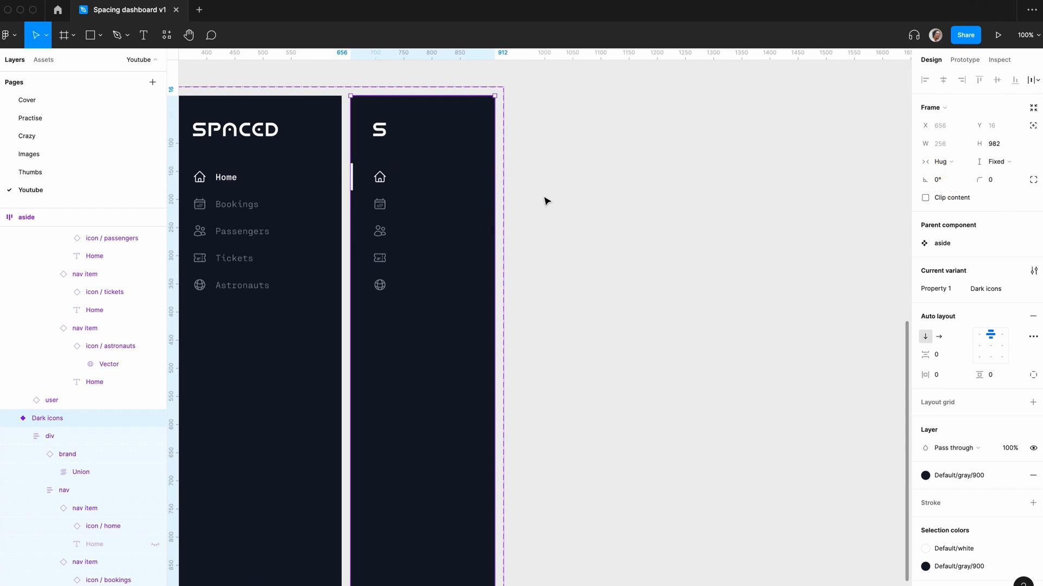
- Set the brand instance inside the Dark icons variant to hug its contents horizontally
click(412, 143)
click(413, 142)
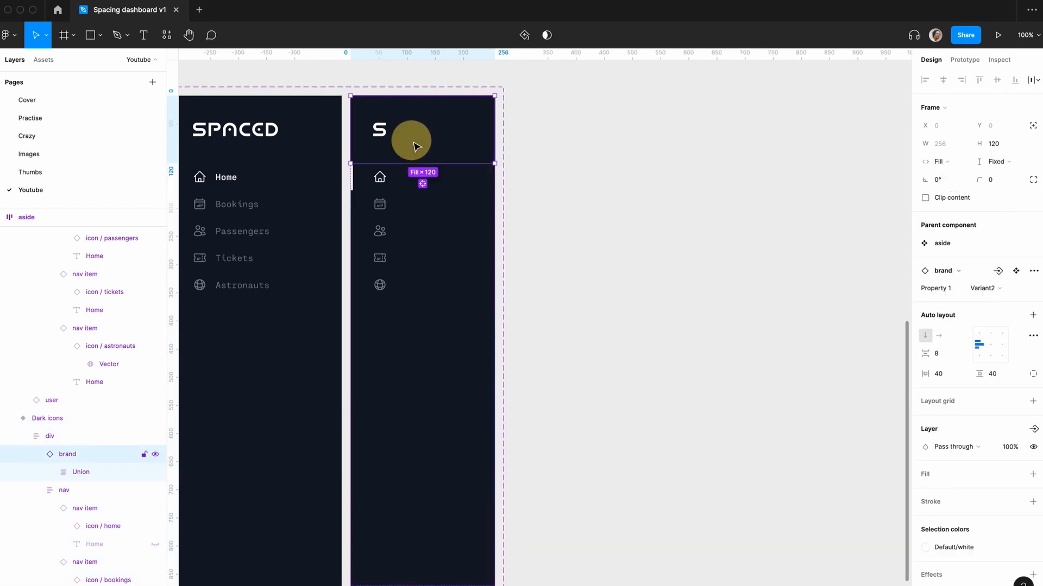
click(941, 163)
click(943, 146)
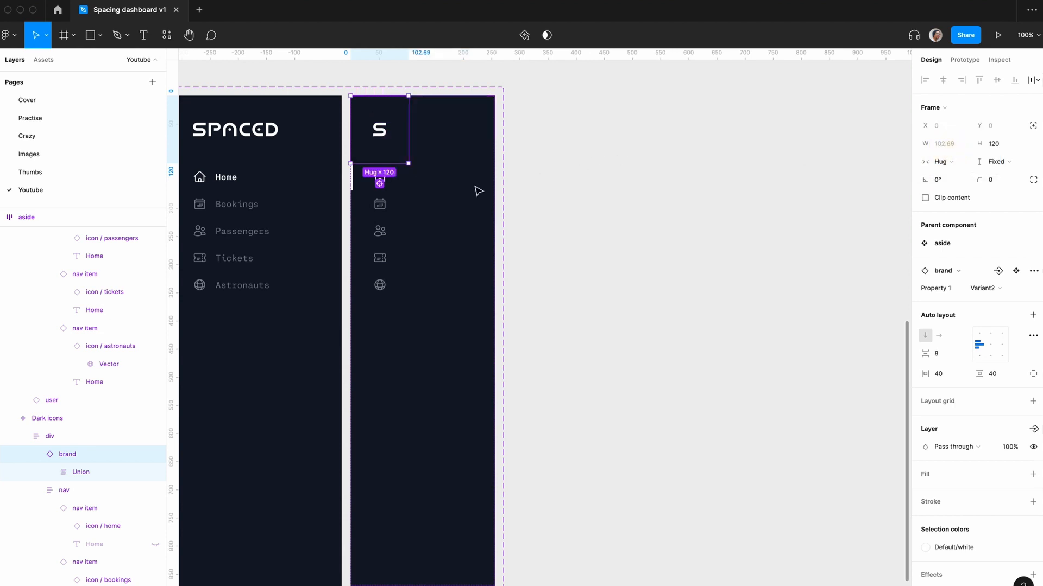
- Set the nav frame in the Dark icons variant to hug its contents horizontally and select its nav items
click(461, 187)
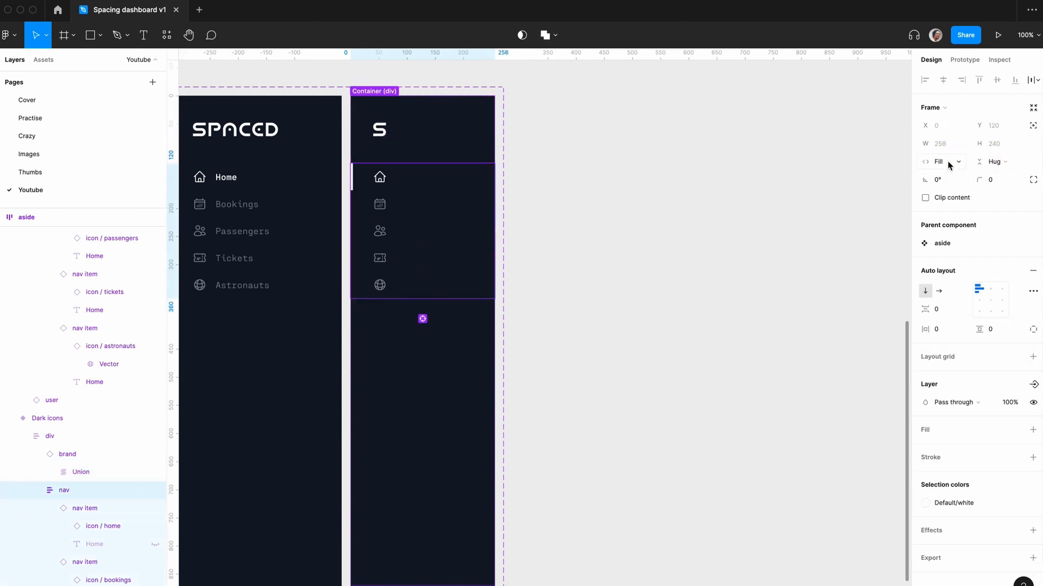
click(949, 163)
click(951, 148)
key(Return)
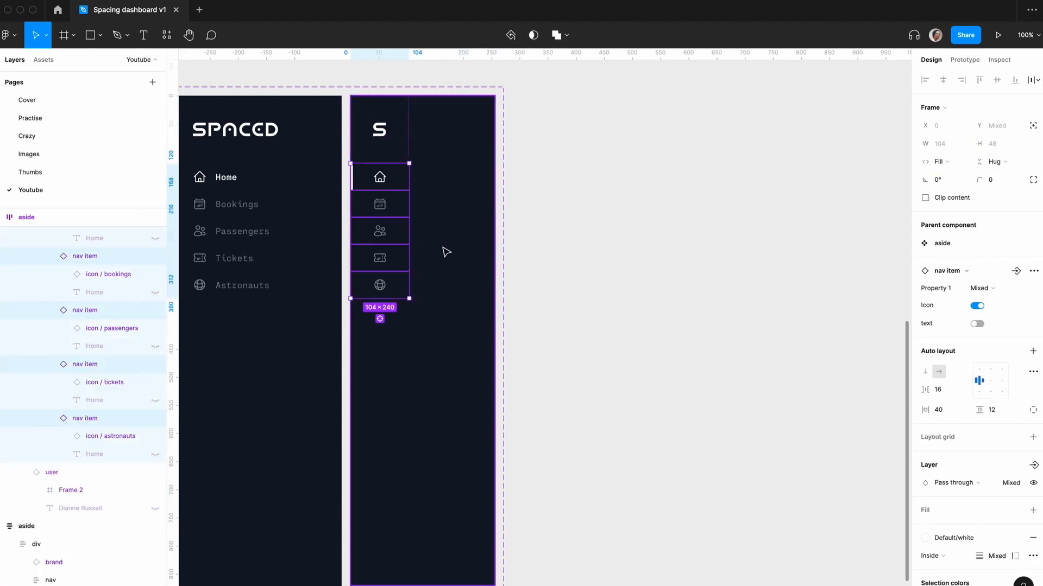
- Set the user instance's width in the Dark icons variant to Hug contents
scroll(446, 326, down, 3)
click(437, 487)
click(949, 163)
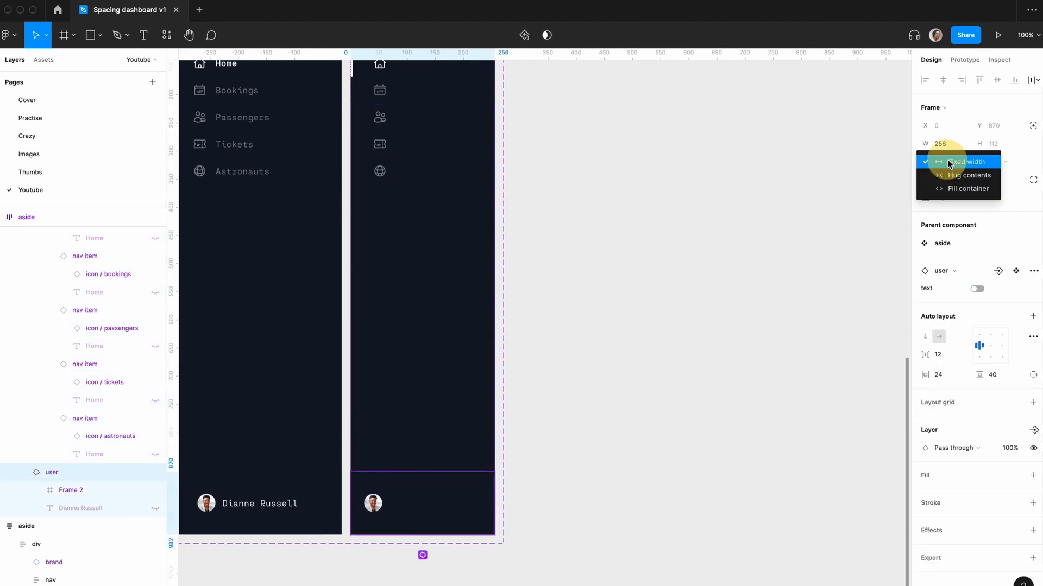
click(956, 175)
scroll(673, 170, up, 5)
click(593, 164)
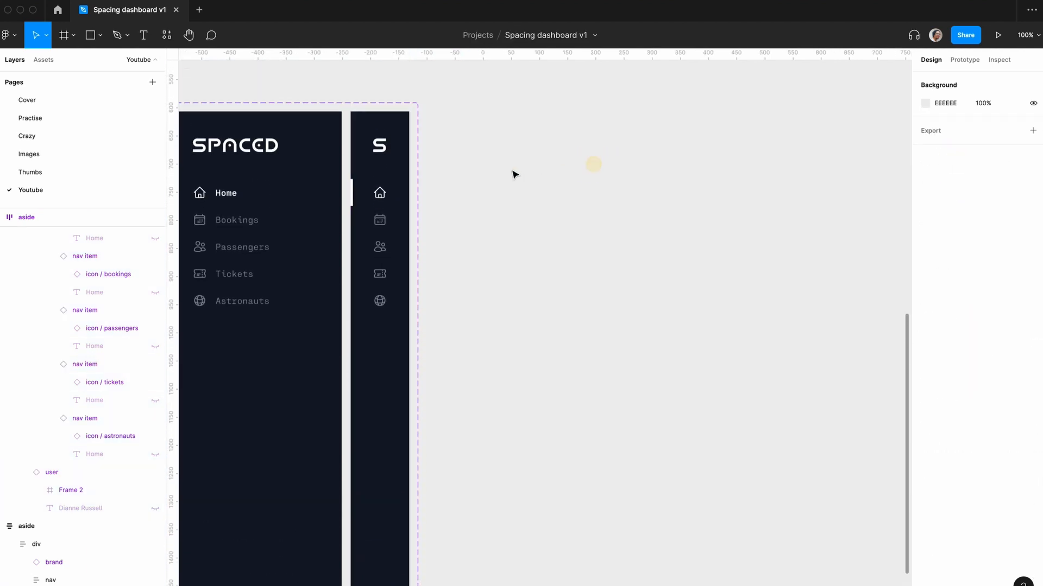
scroll(514, 174, down, 5)
scroll(515, 173, up, 3)
scroll(515, 175, down, 5)
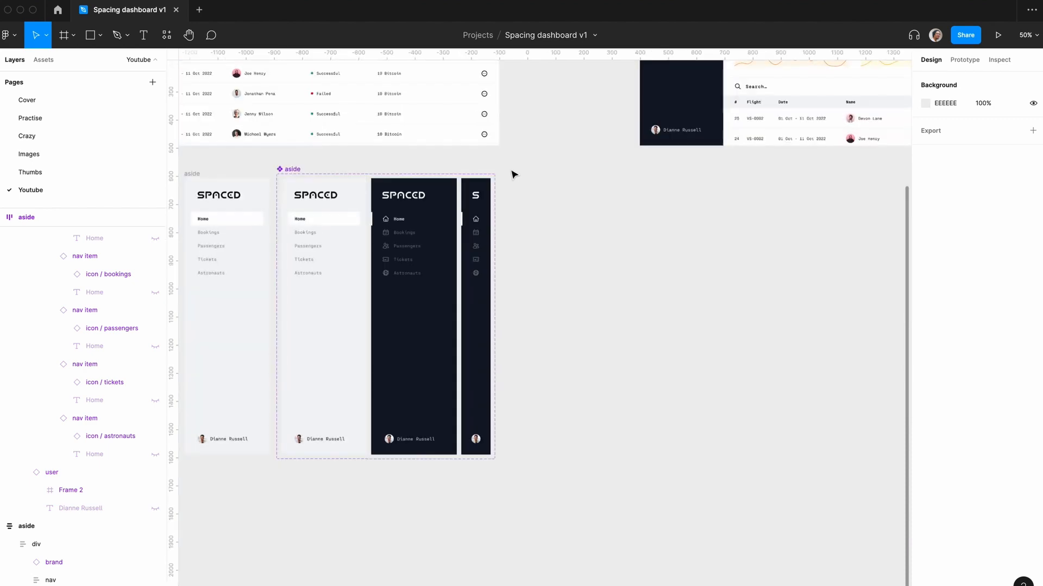
scroll(619, 231, left, 4)
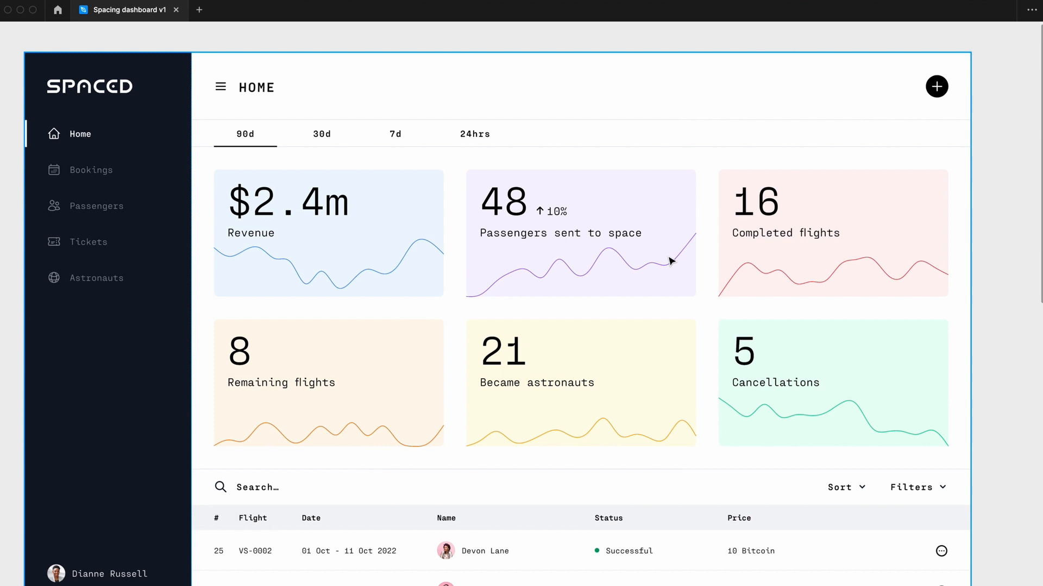
- Place the text "2.4" below the dark dashboard, put a £ sign before it, and replace that sign with $
key(minus)
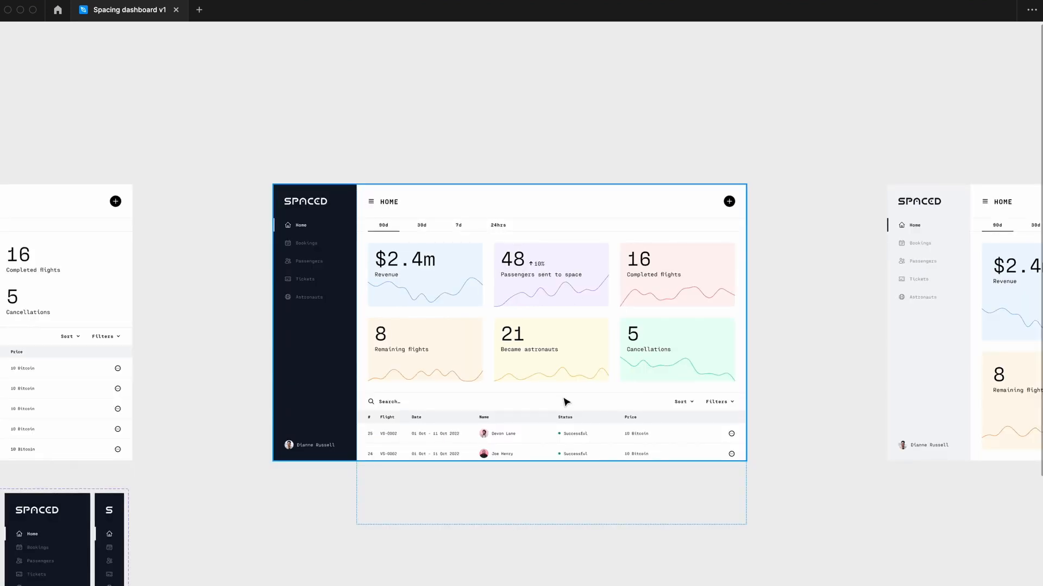
scroll(209, 456, down, 3)
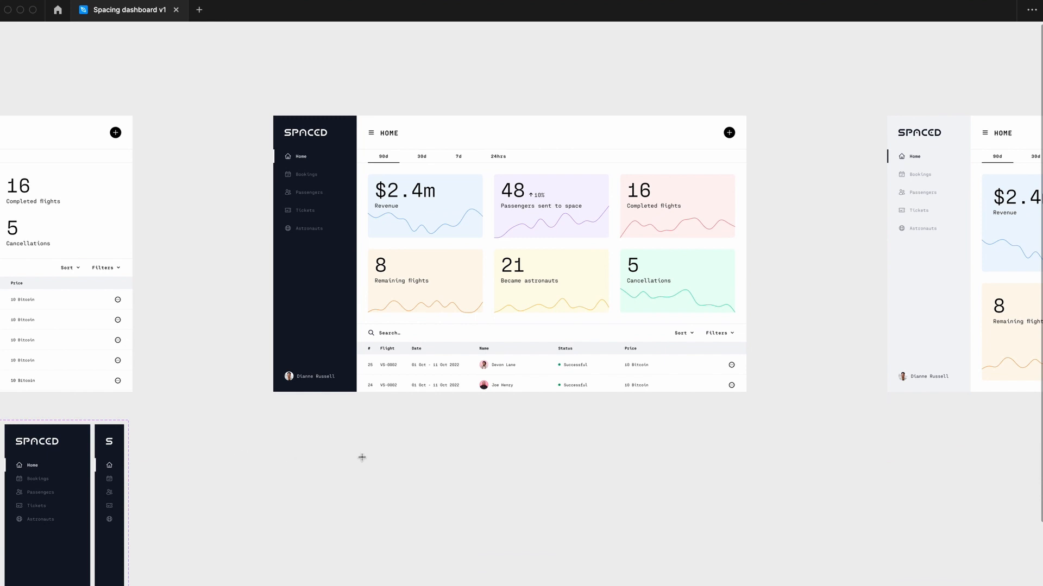
key(plus)
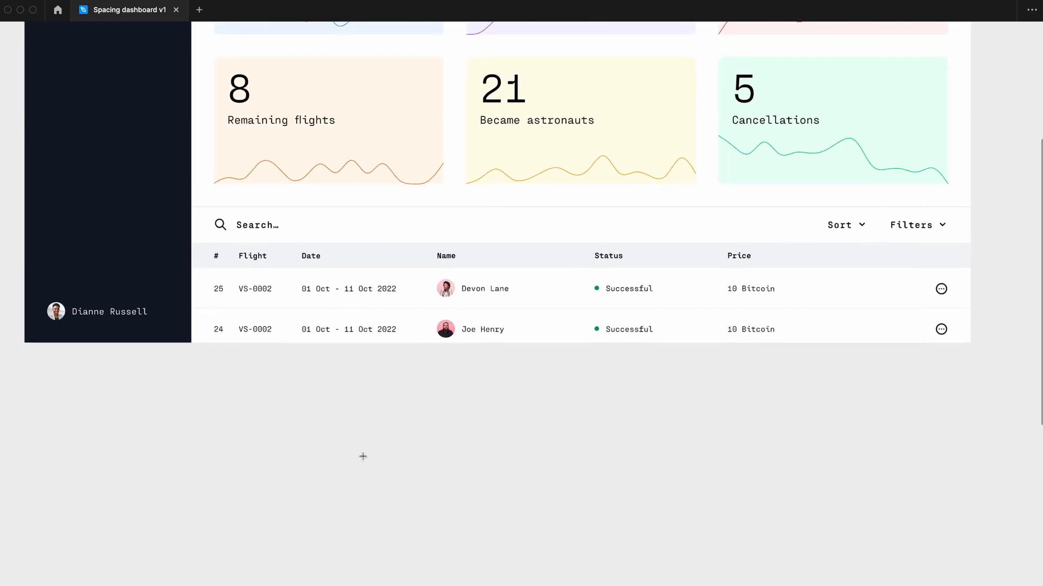
scroll(361, 456, left, 2)
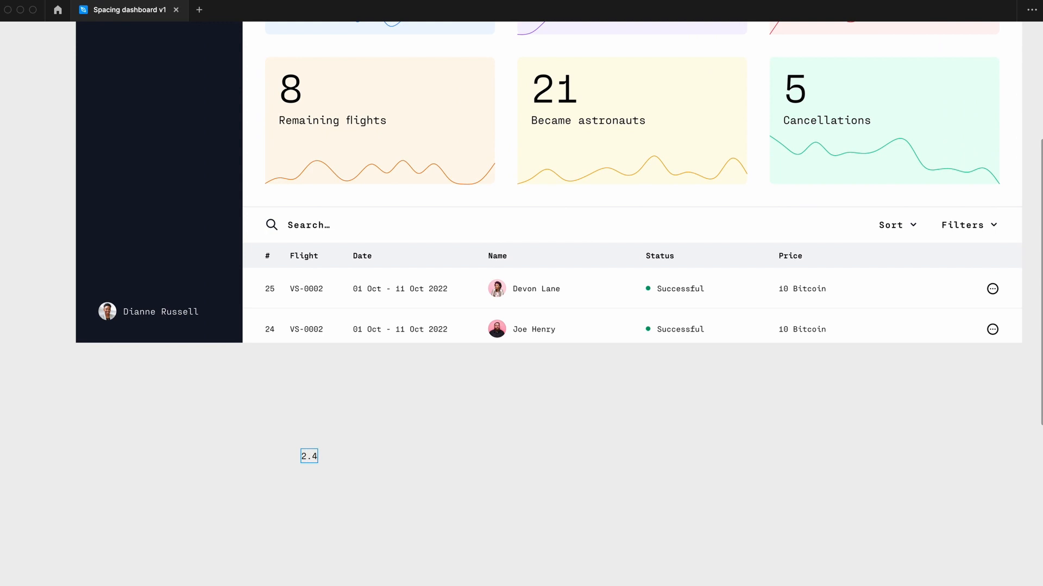
text(£)
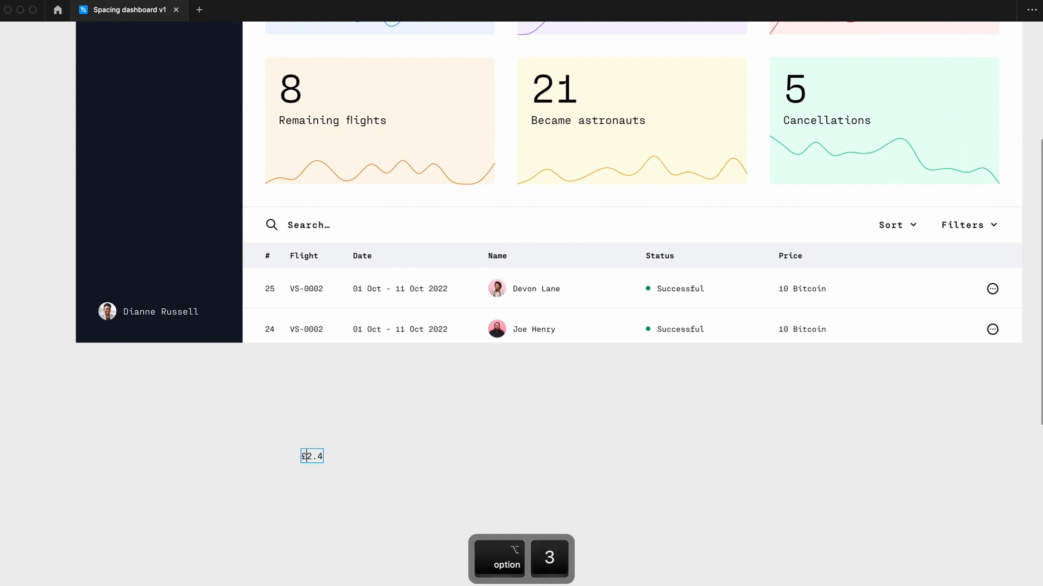
key(BackSpace)
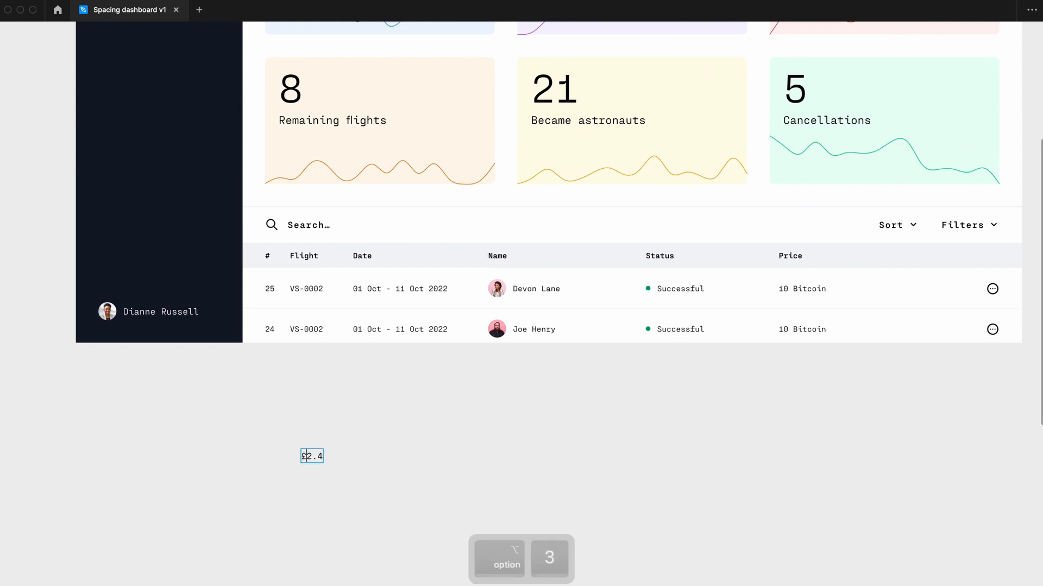
text($)
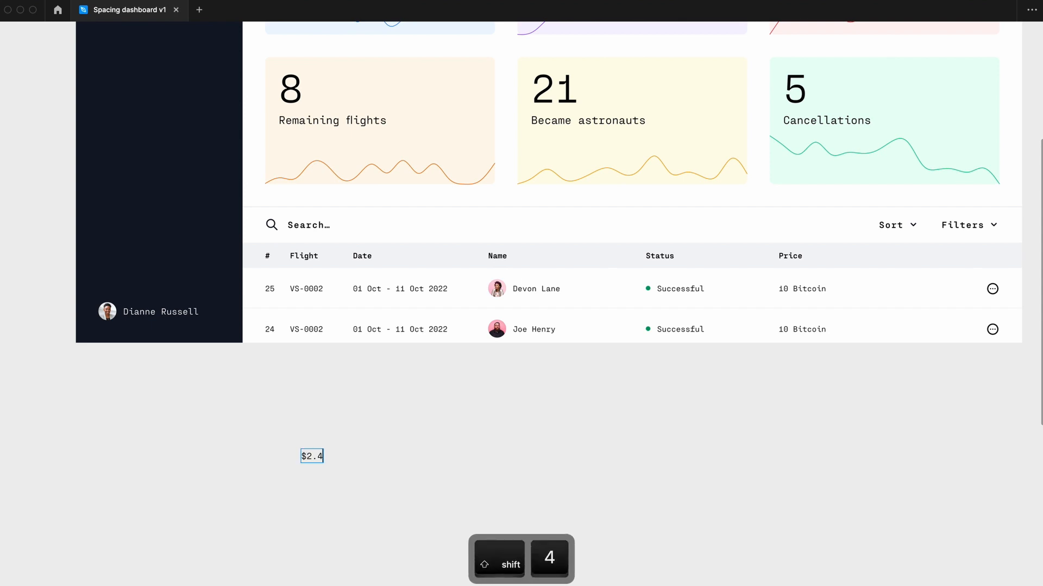
- Select the $2.4m revenue figure in the dark dashboard, restore the hidden interface and examine the figure's text settings
scroll(396, 449, up, 5)
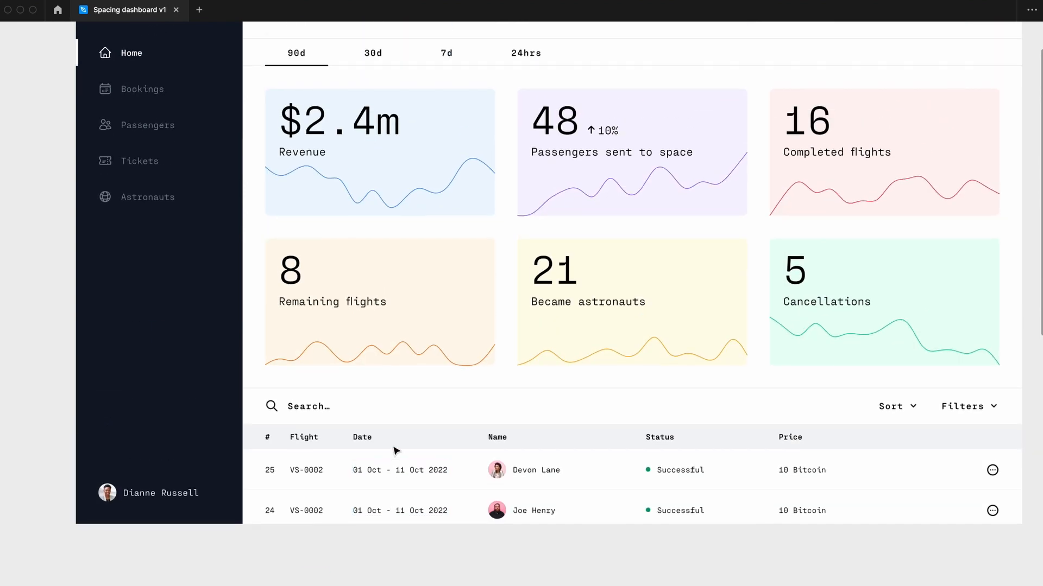
click(348, 124)
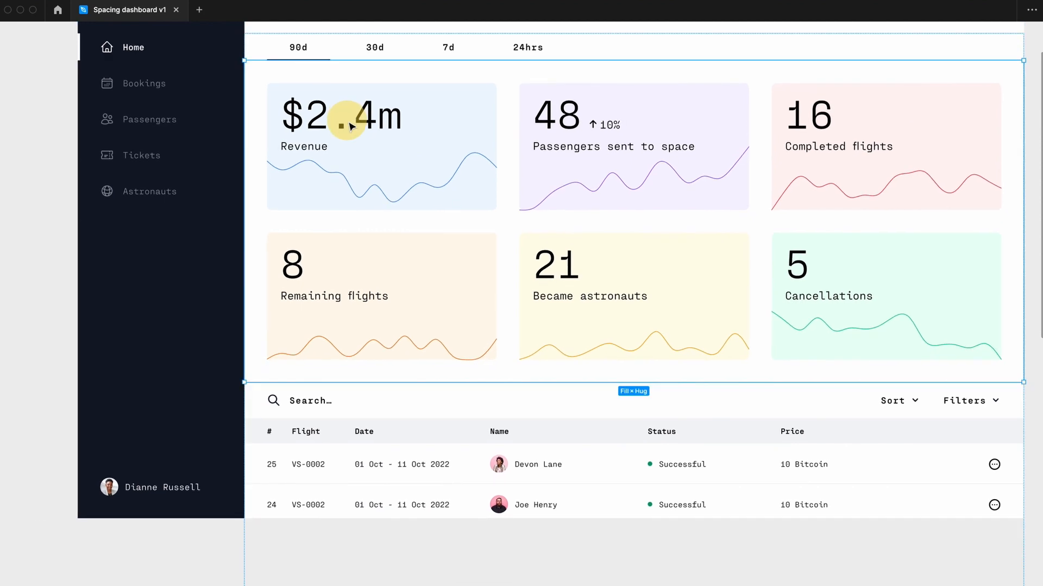
click(359, 117)
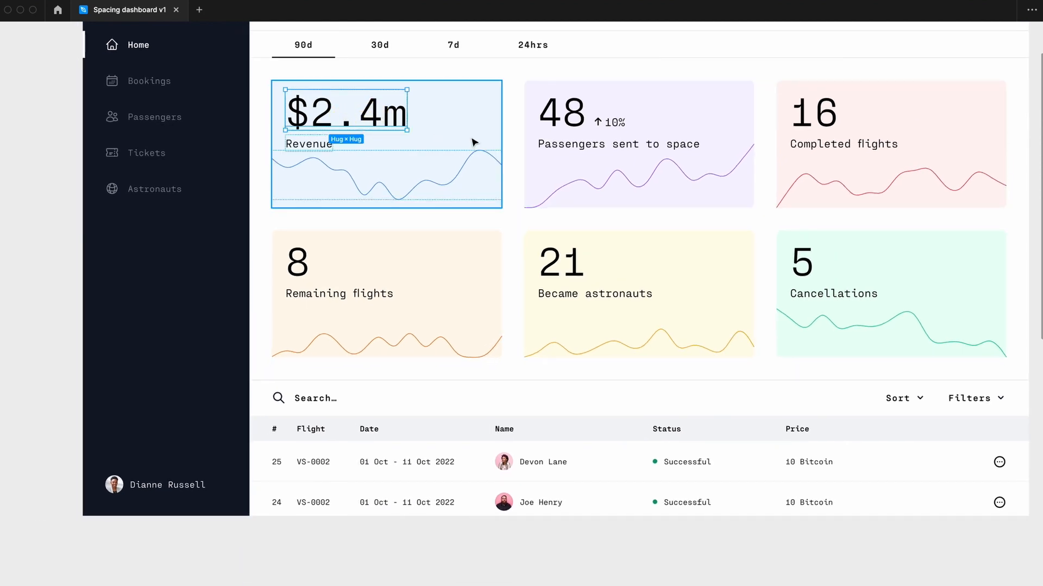
key(super+period)
scroll(477, 142, right, 4)
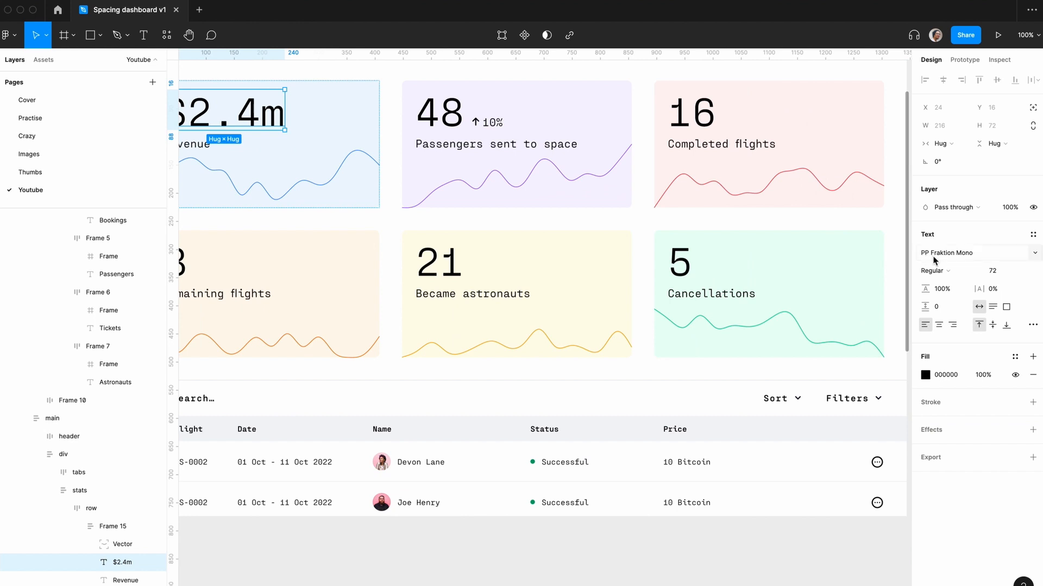
scroll(768, 277, down, 2)
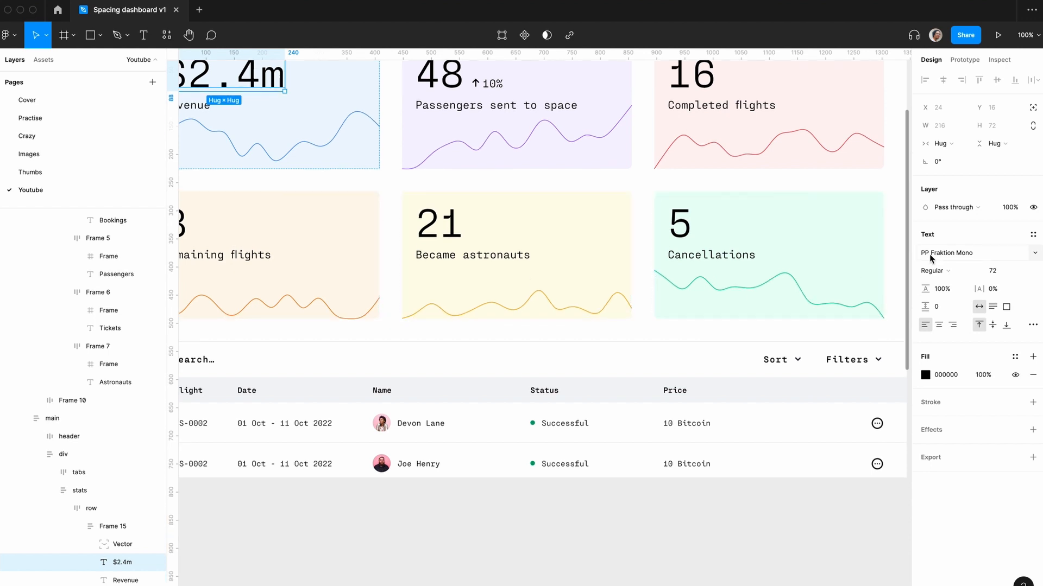
- Set the standalone $2.4m text below the dark dashboard to font size 72 and line height 72
scroll(482, 358, down, 8)
scroll(358, 379, left, 5)
click(334, 400)
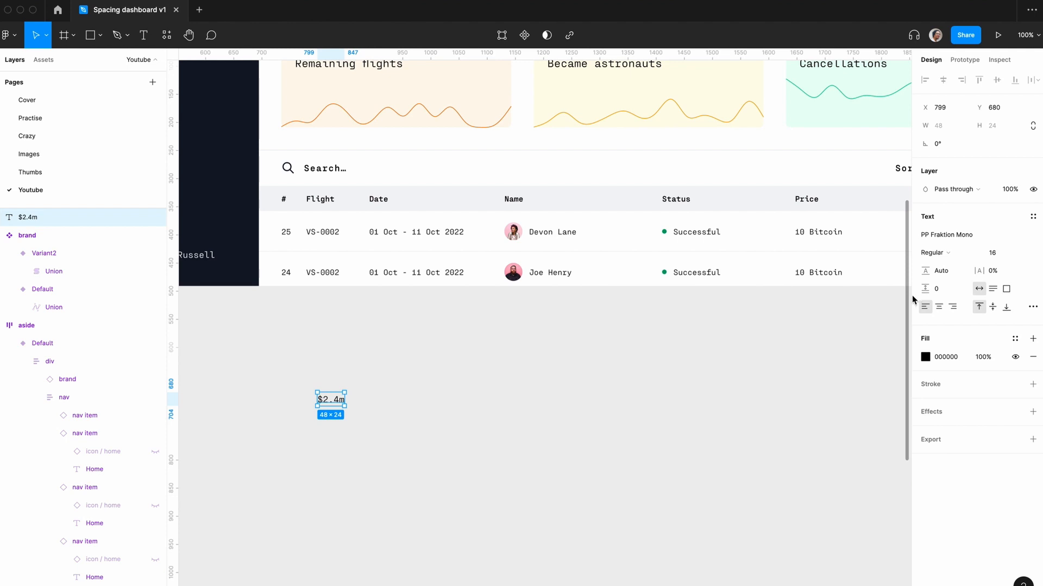
scroll(809, 301, up, 3)
click(1005, 259)
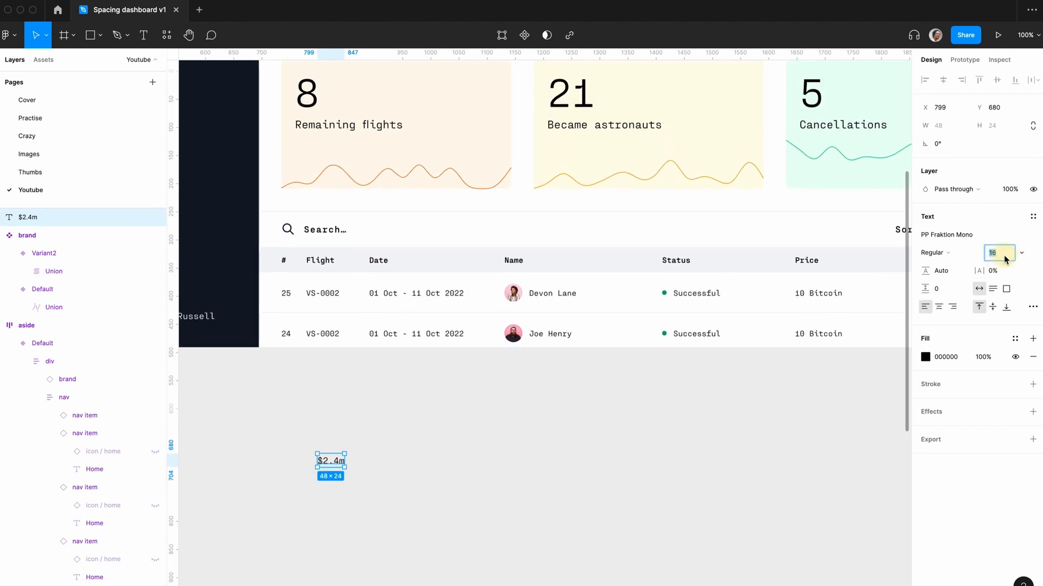
text(72)
key(Return)
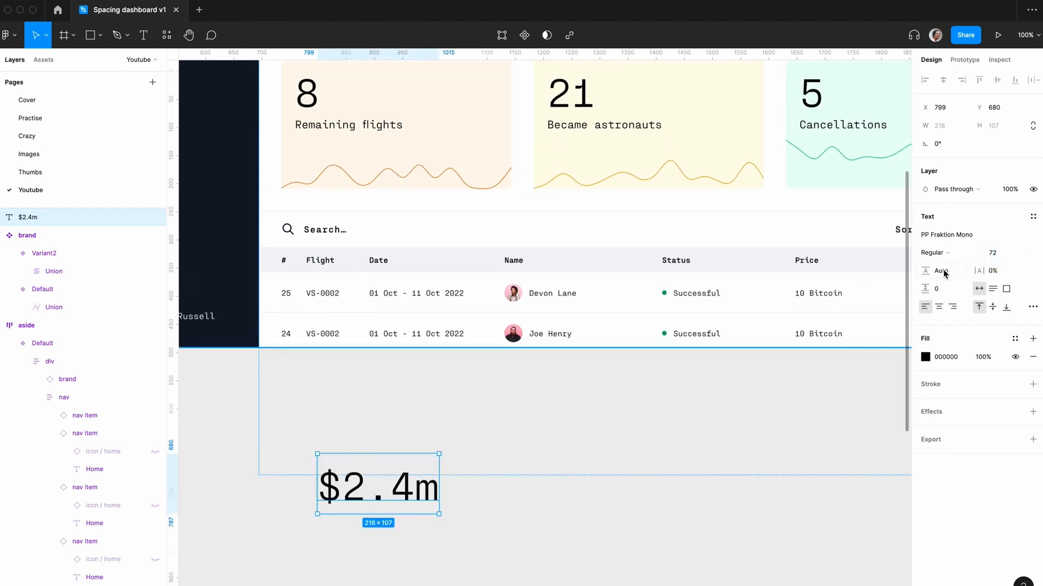
click(943, 271)
key(Return)
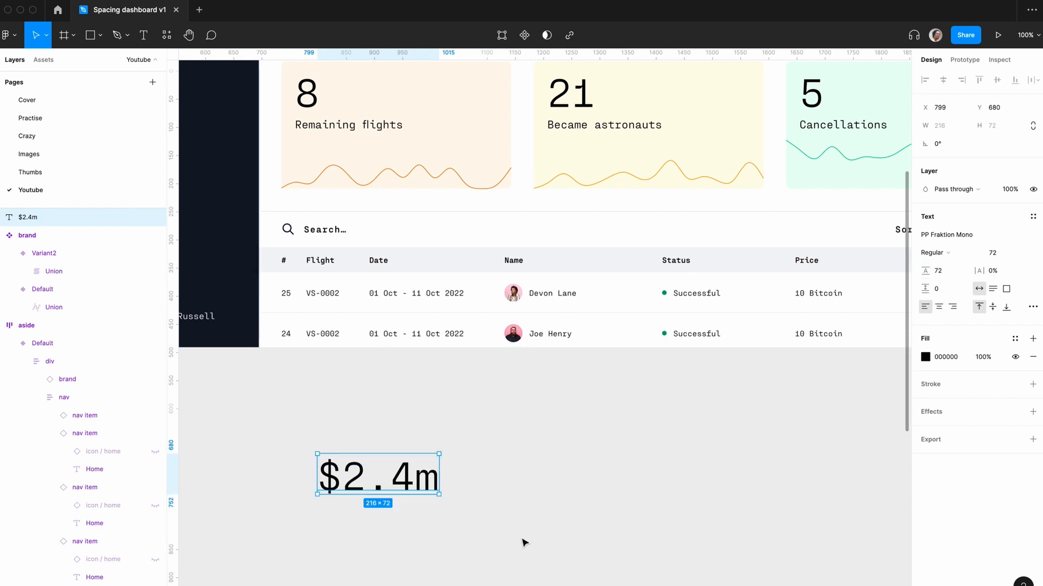
click(496, 521)
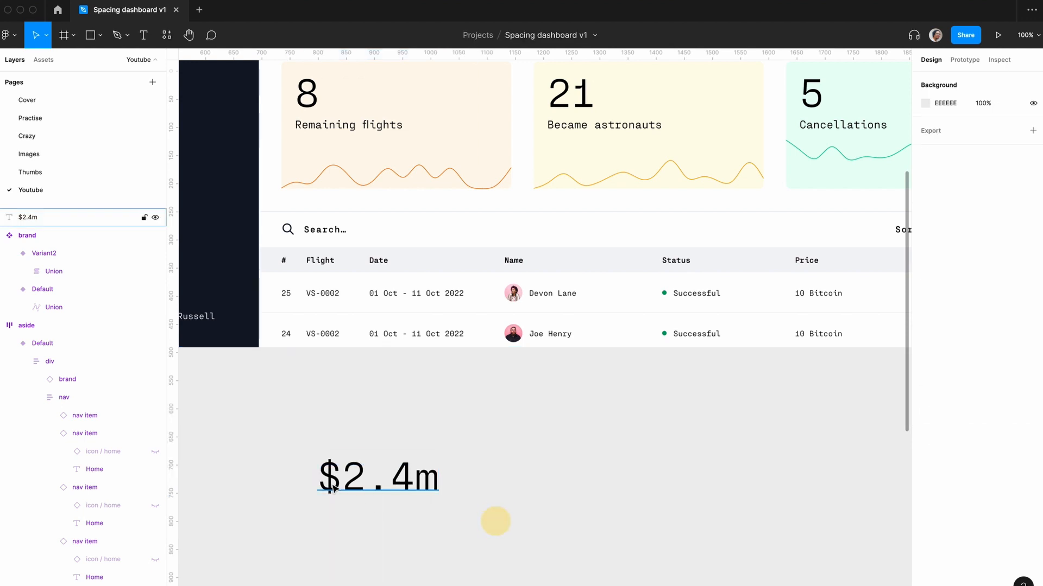
- Duplicate the standalone $2.4m text and place the copy directly below the original at Y 796
click(326, 476)
key(super+d)
drag(328, 479, 341, 546)
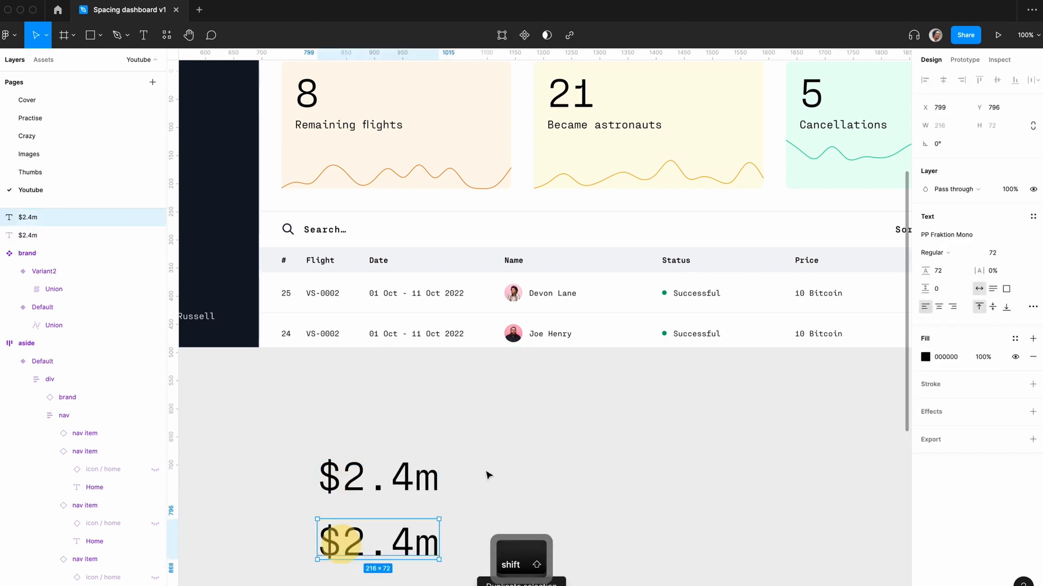
scroll(487, 471, up, 3)
scroll(486, 471, down, 5)
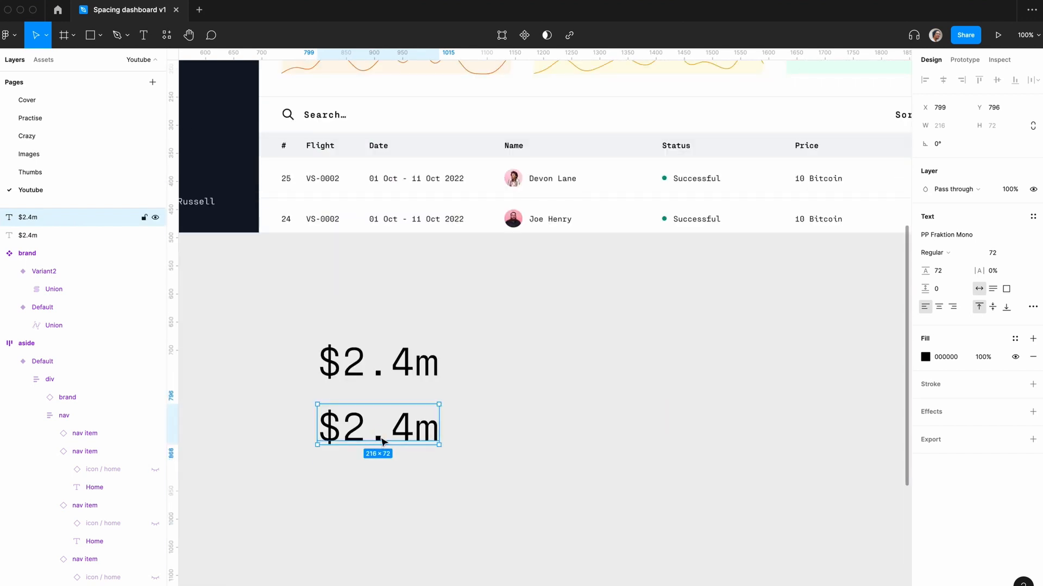
- Change the text of the lower $2.4m copy to "Revenue"
double_click(379, 436)
text(Revem)
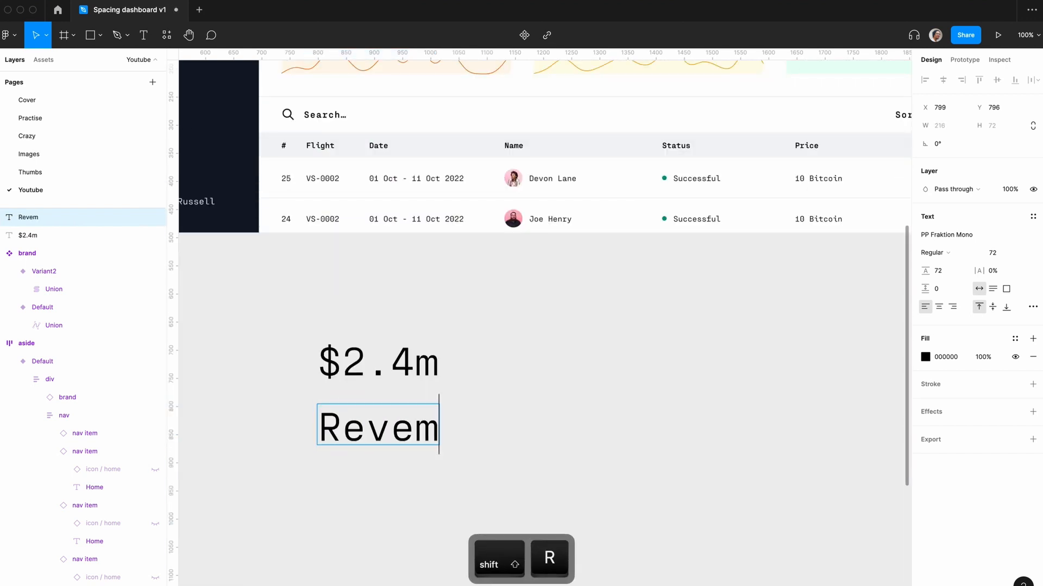
text(n)
key(BackSpace)
key(BackSpace)
text(nue)
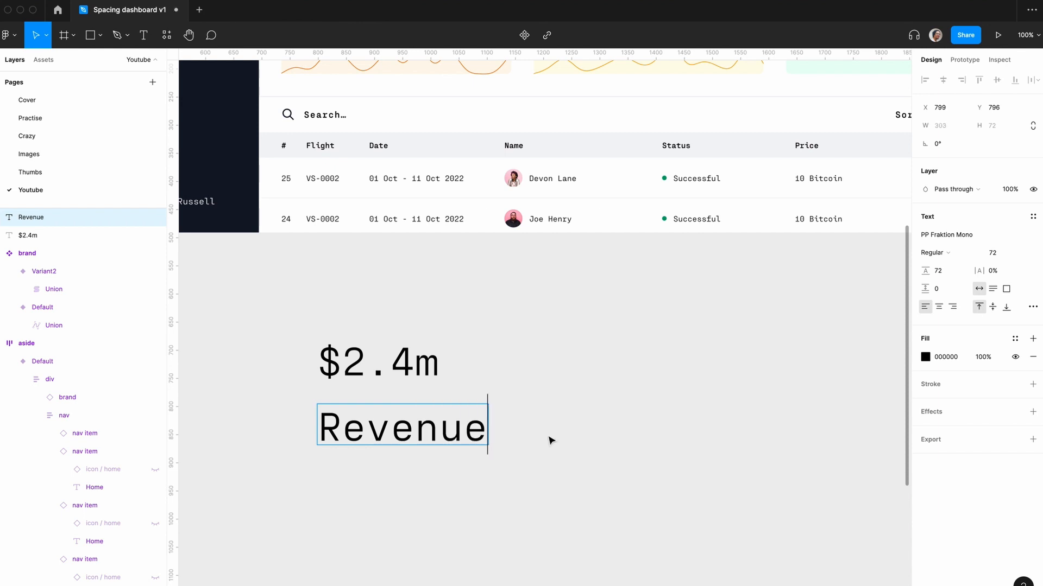
click(592, 433)
- Select the Revenue label in the dashboard's blue card and examine its text settings
scroll(577, 428, up, 6)
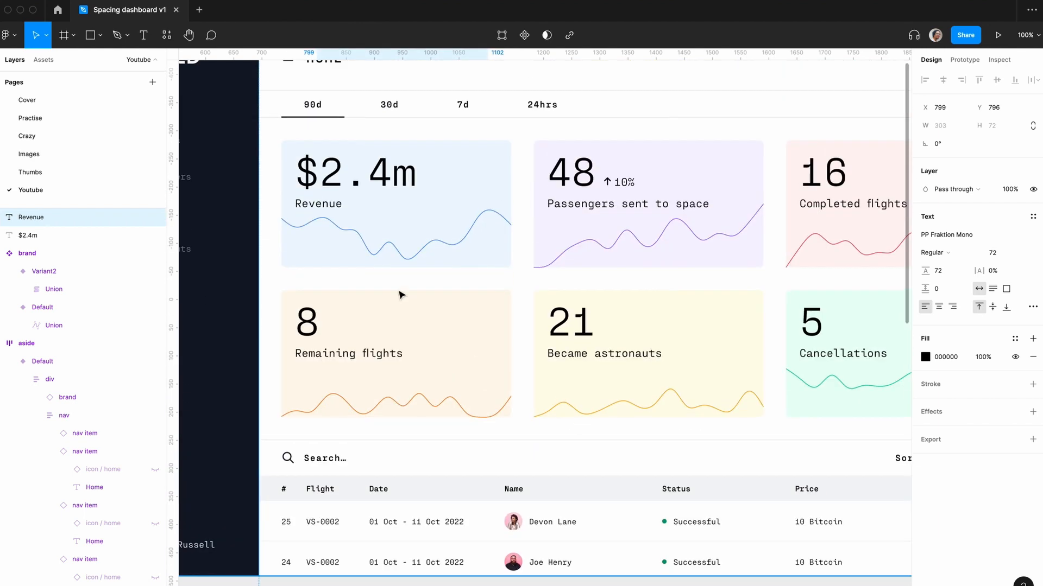
click(336, 207)
double_click(337, 207)
double_click(337, 207)
double_click(336, 207)
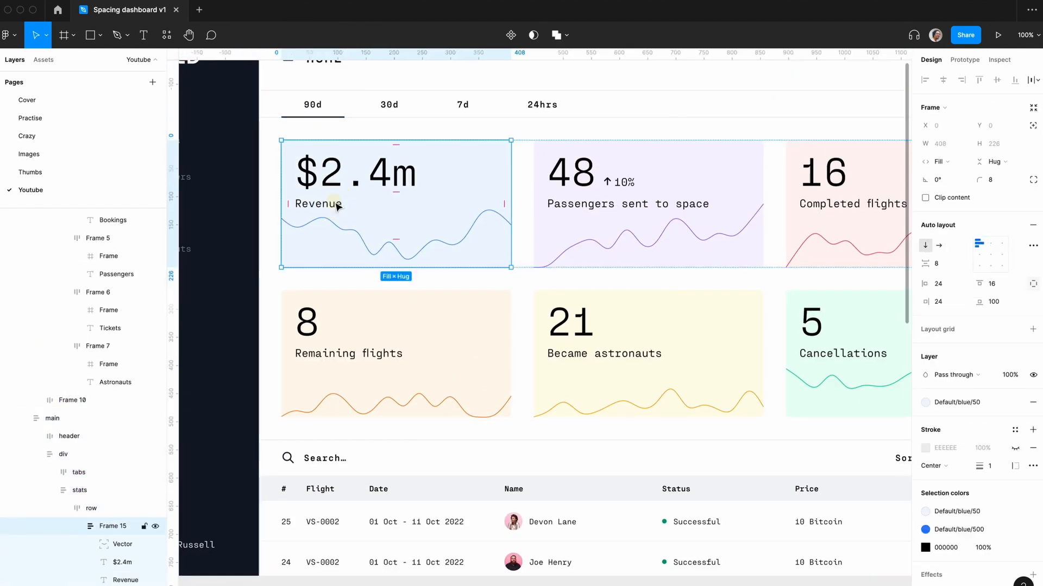
double_click(337, 207)
scroll(503, 405, down, 5)
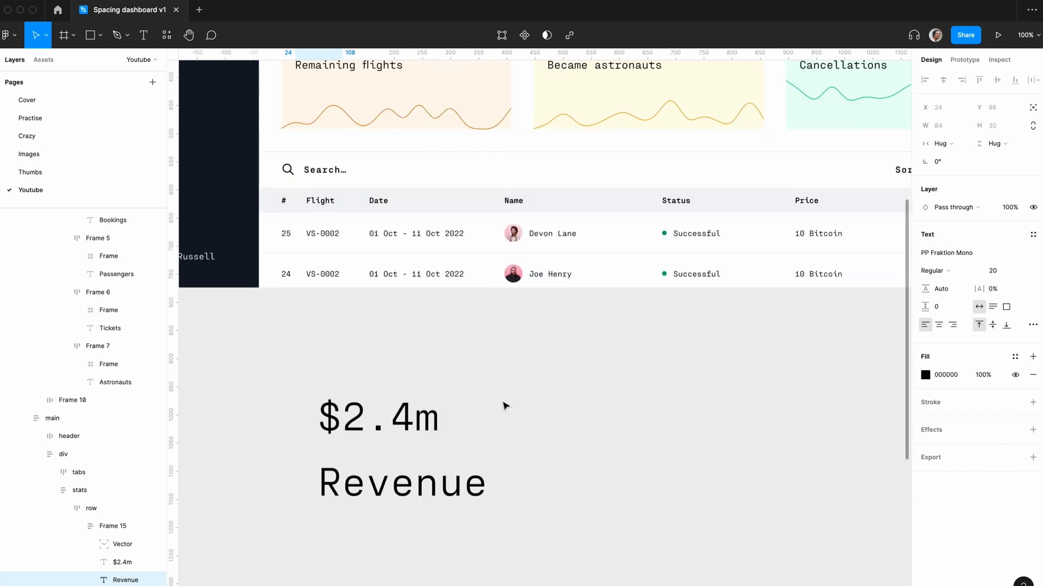
- Set the standalone Revenue text's font size and line height to 20
click(451, 481)
click(1005, 255)
text(2)
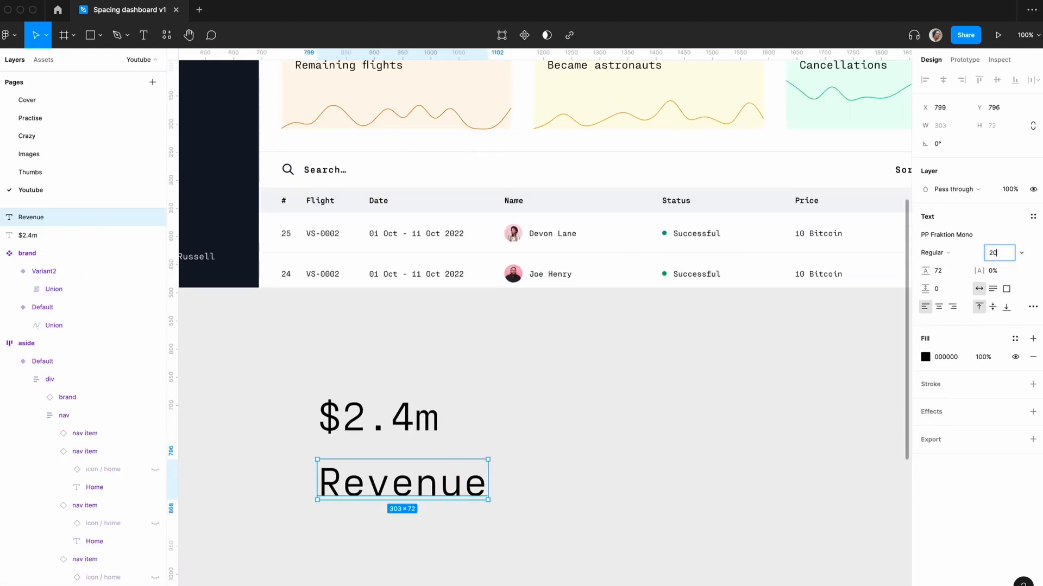
text(0)
key(Return)
click(942, 275)
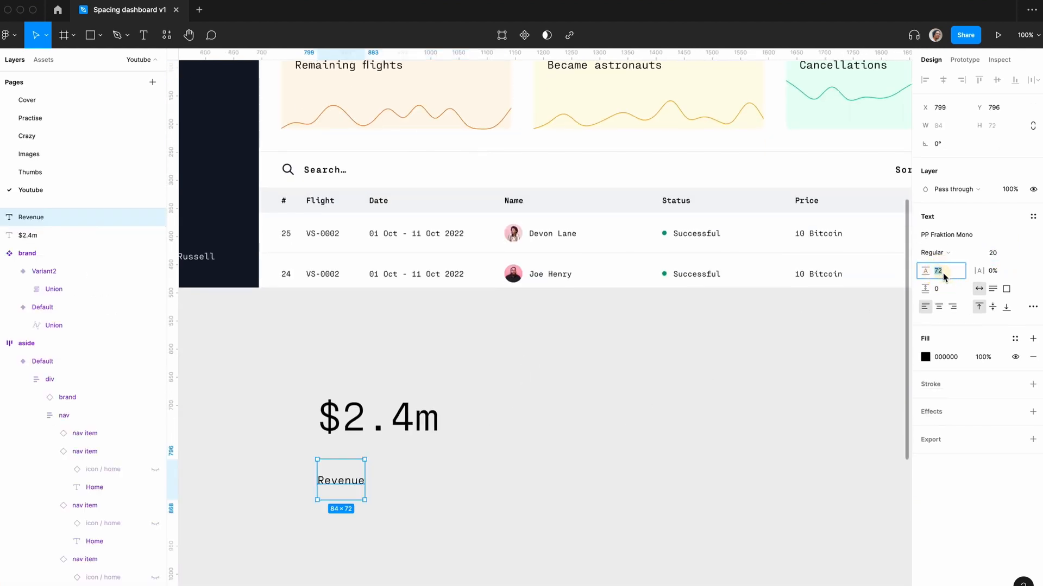
text(20)
key(Return)
- Copy the up-arrow icon frame next to 10% in the Passengers sent to space card
scroll(665, 394, up, 5)
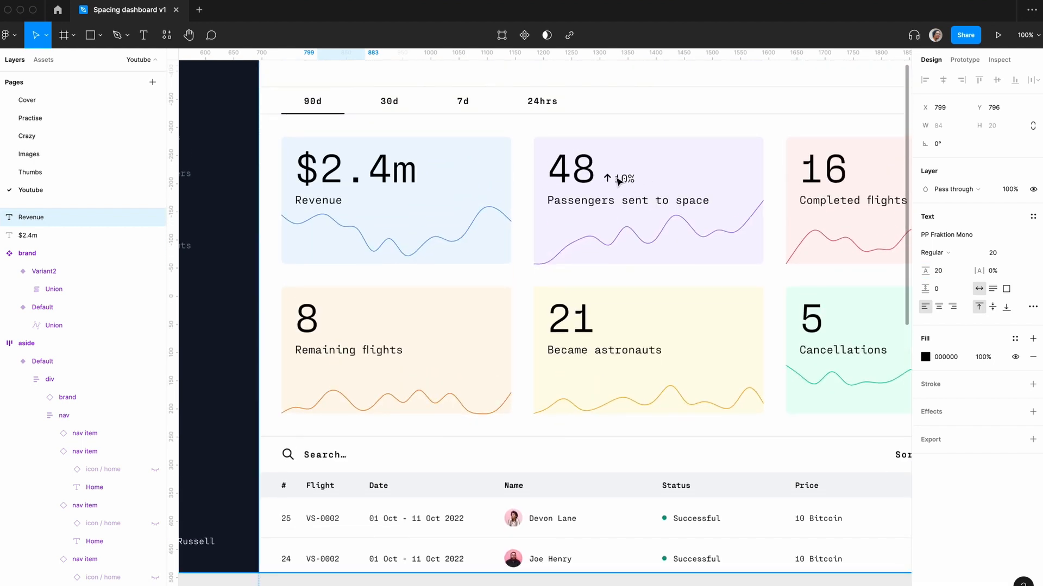
scroll(644, 244, right, 2)
key(plus)
scroll(643, 245, up, 3)
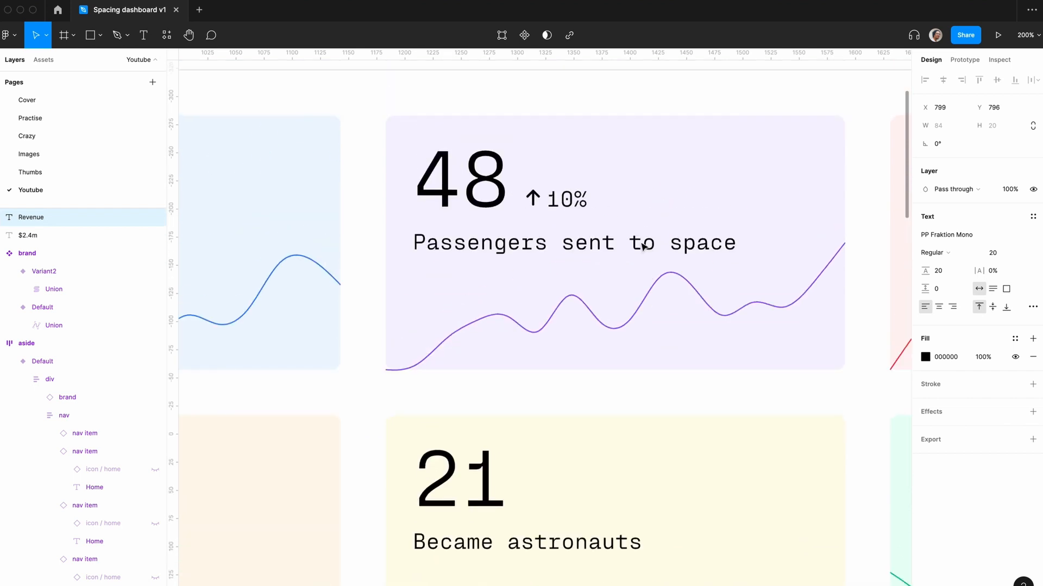
click(542, 202)
click(542, 202)
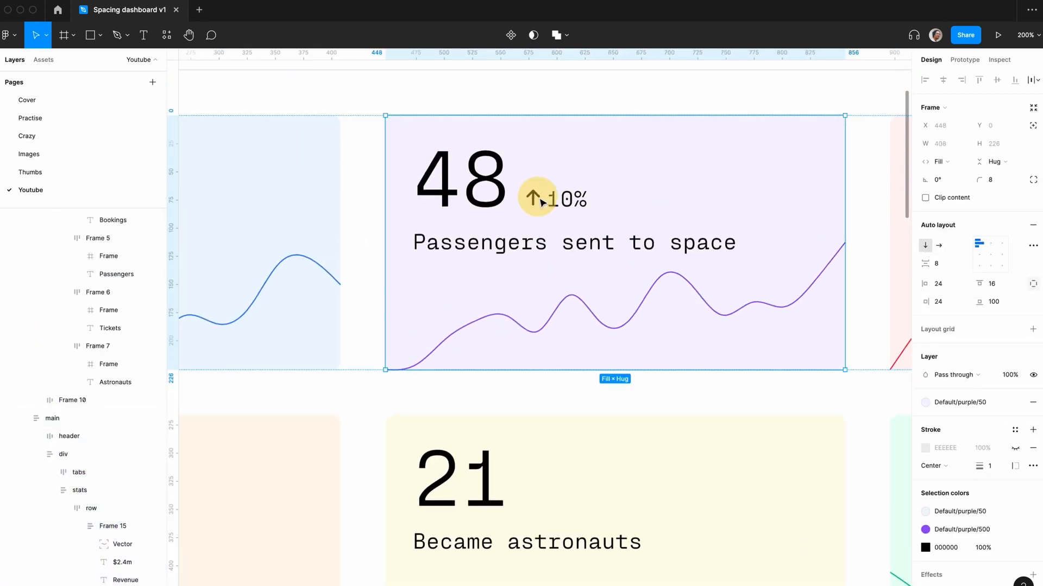
click(542, 203)
click(542, 203)
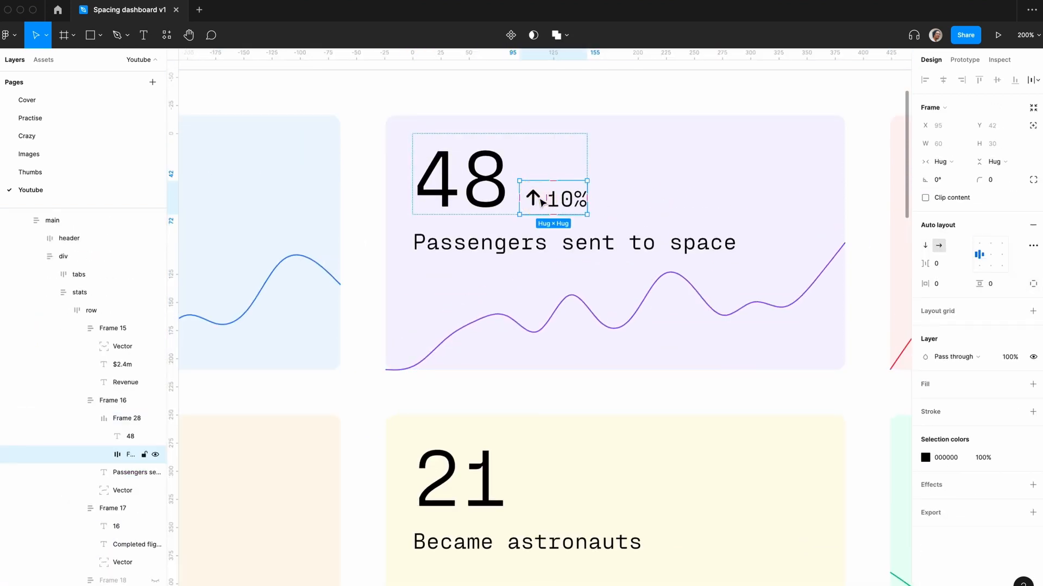
click(539, 202)
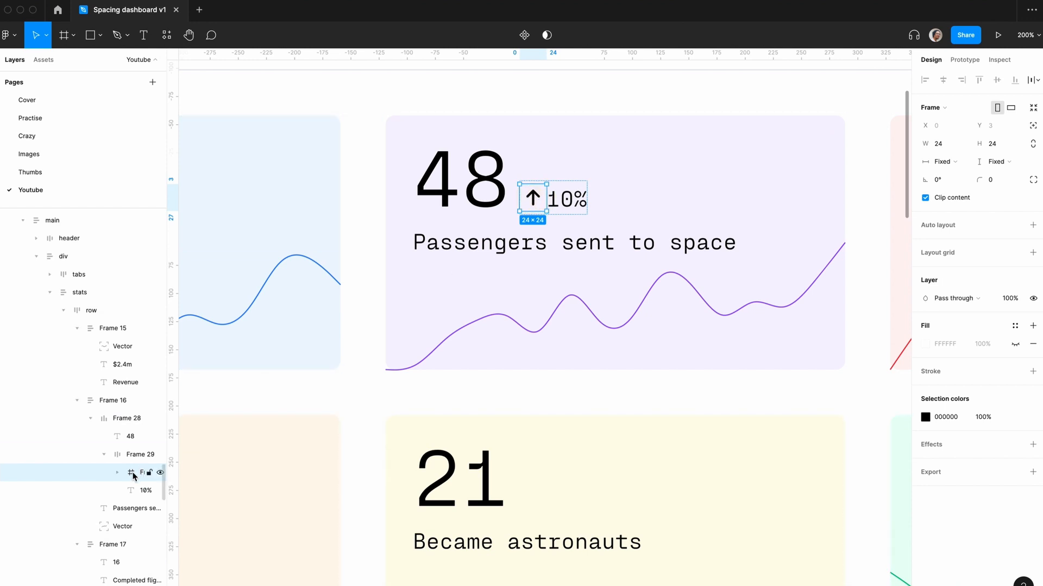
key(super+c)
- Paste the arrow icon frame onto the empty canvas just above the icons frame
scroll(489, 374, down, 6)
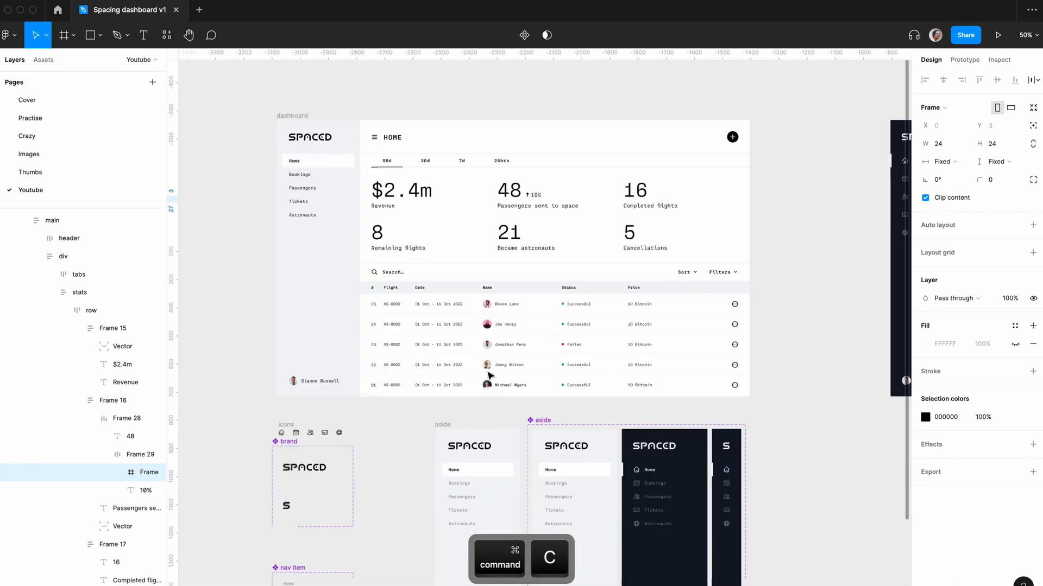
scroll(488, 373, left, 3)
click(347, 367)
key(plus)
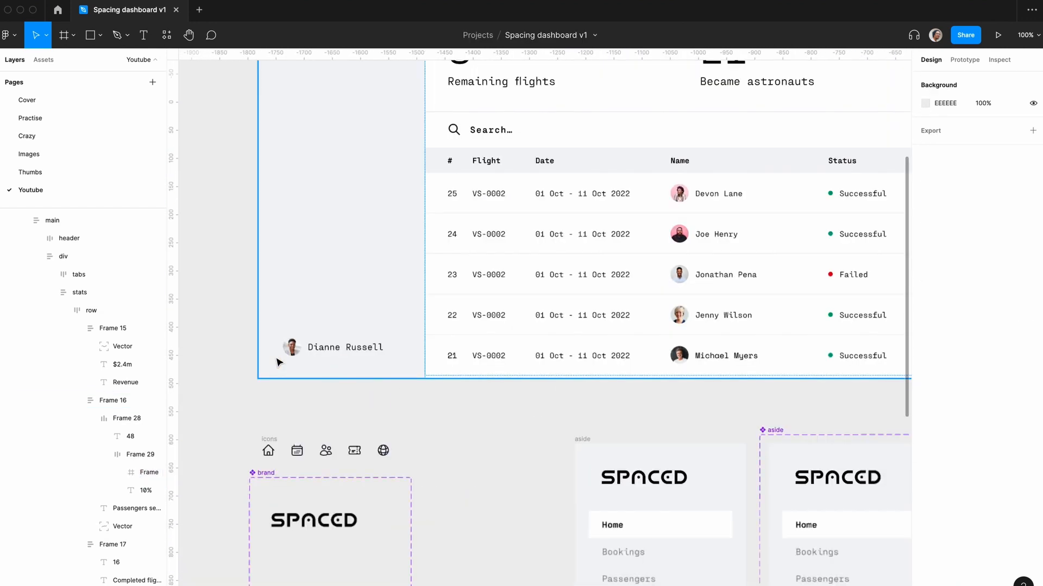
scroll(277, 361, left, 3)
click(575, 292)
click(565, 323)
key(super+v)
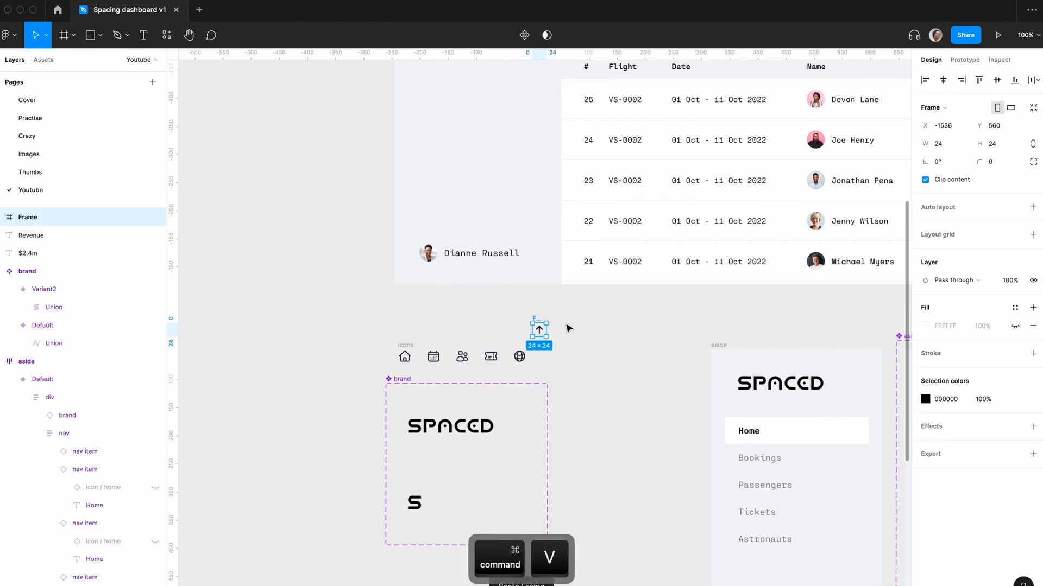
- Rename the pasted arrow frame "icon / arrow up" and turn it into a component
double_click(27, 217)
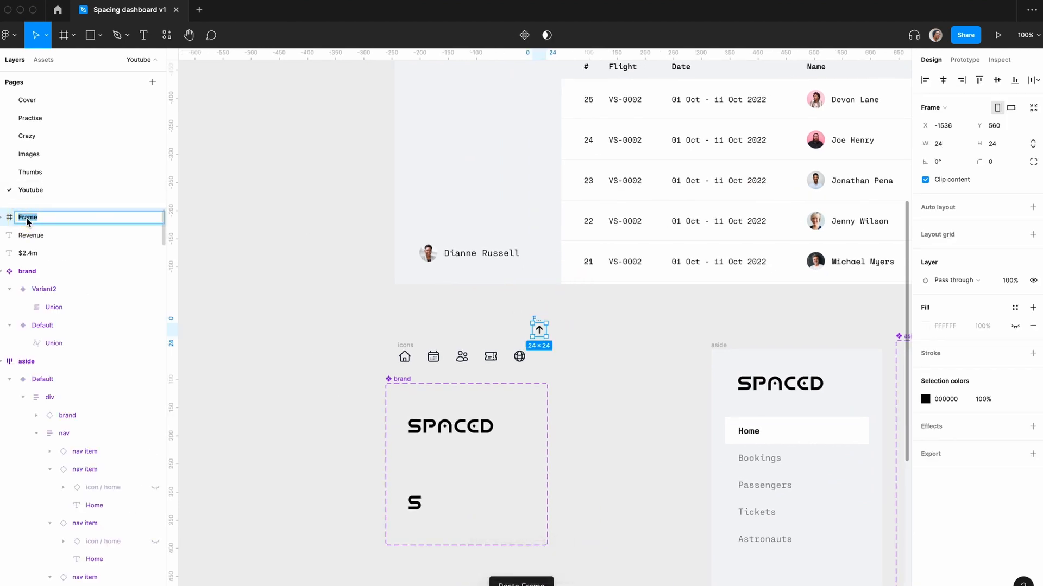
text(icon / arrow up)
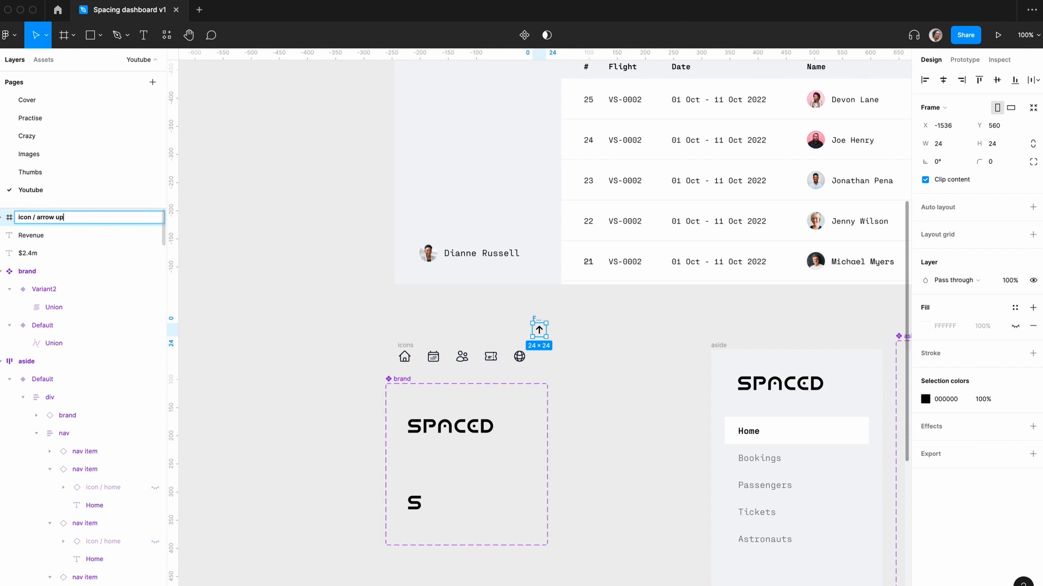
key(Return)
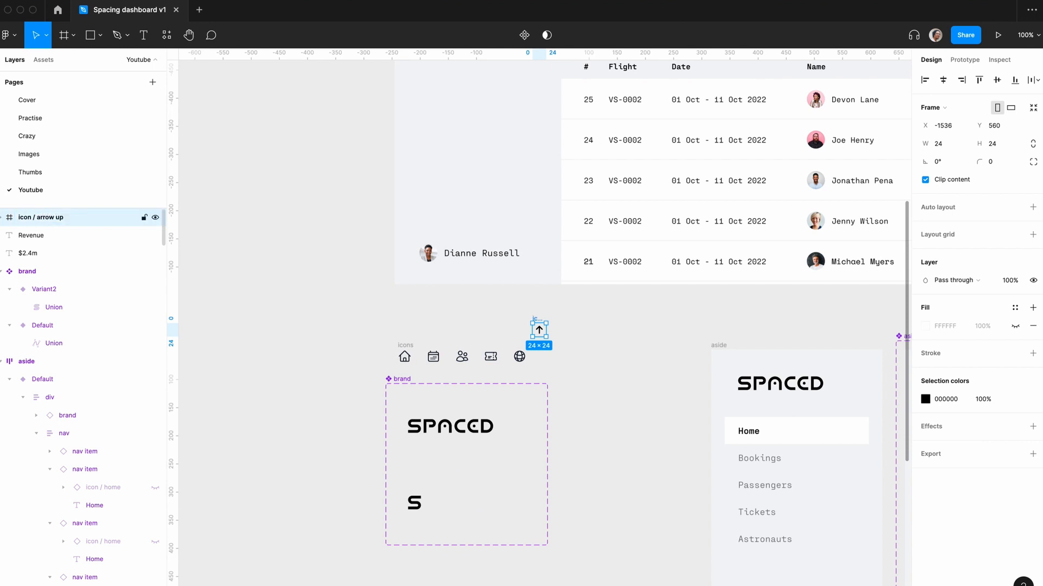
key(super+alt+k)
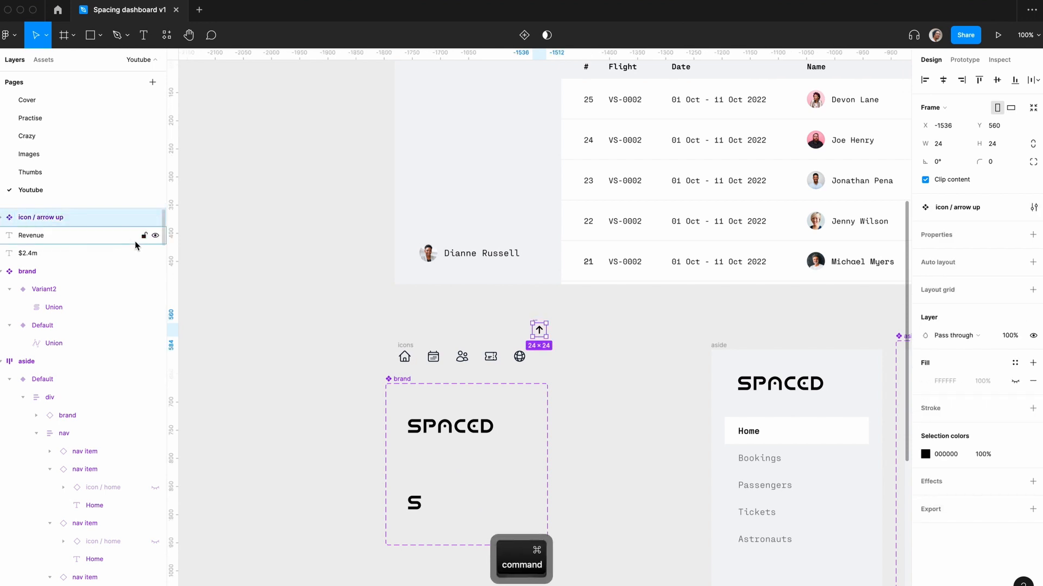
- Move the icon / arrow up component into the icons frame, after the astronauts icon
click(356, 301)
click(538, 328)
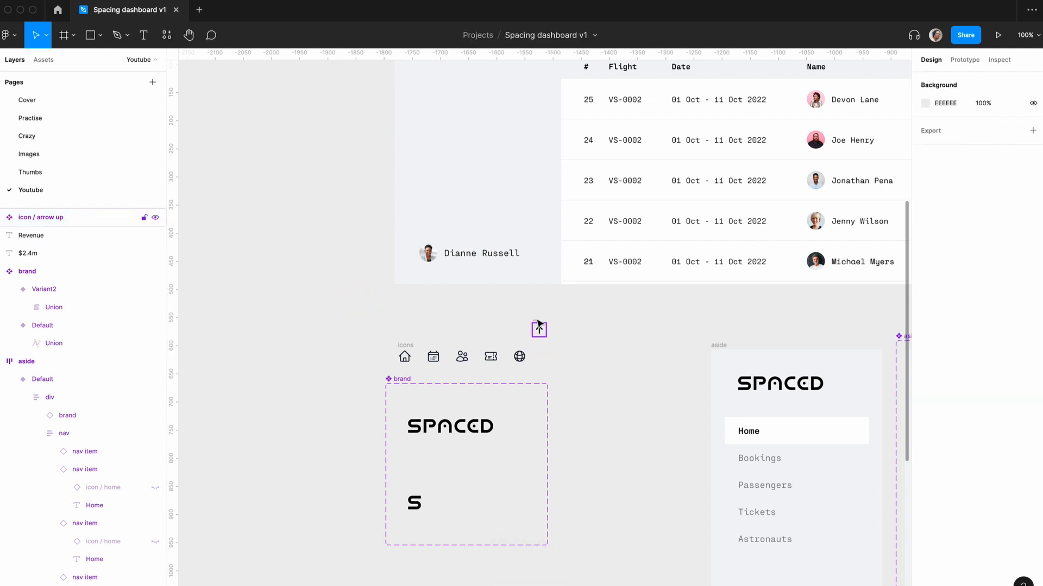
key(super+x)
click(403, 348)
key(super+v)
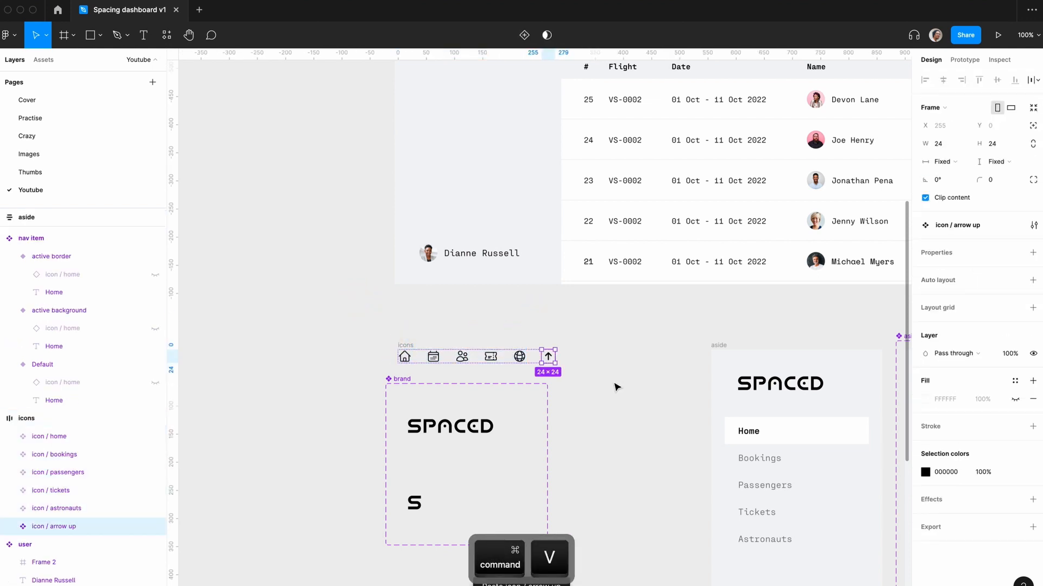
scroll(8, 236, up, 2)
scroll(8, 237, up, 3)
scroll(10, 236, down, 2)
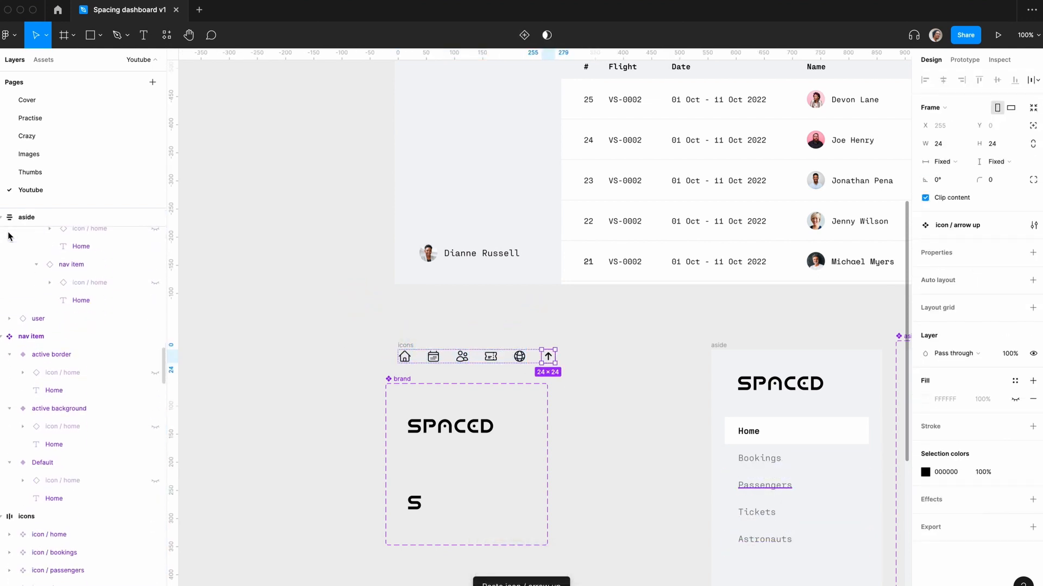
scroll(48, 384, down, 2)
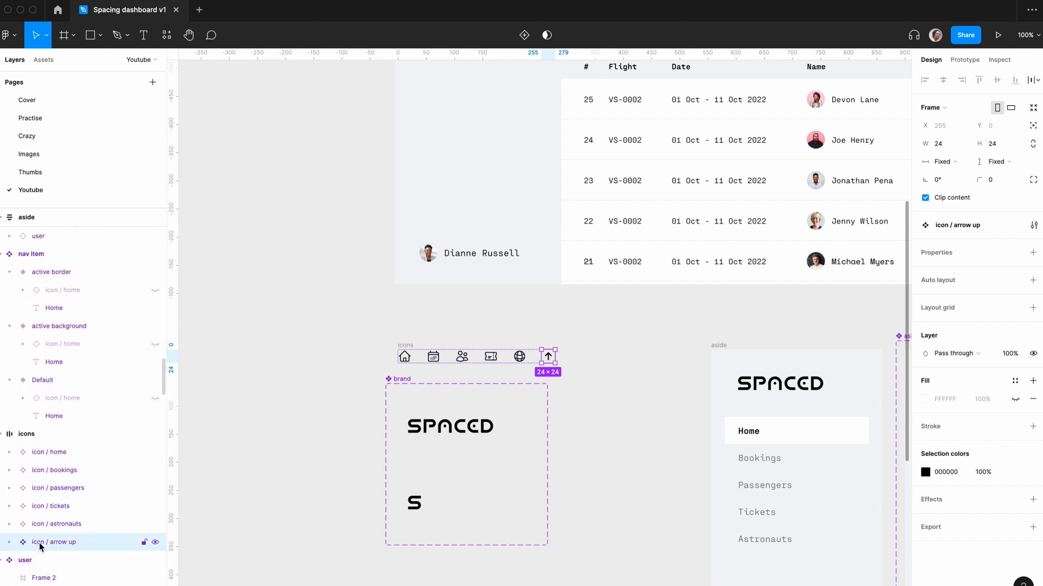
click(641, 419)
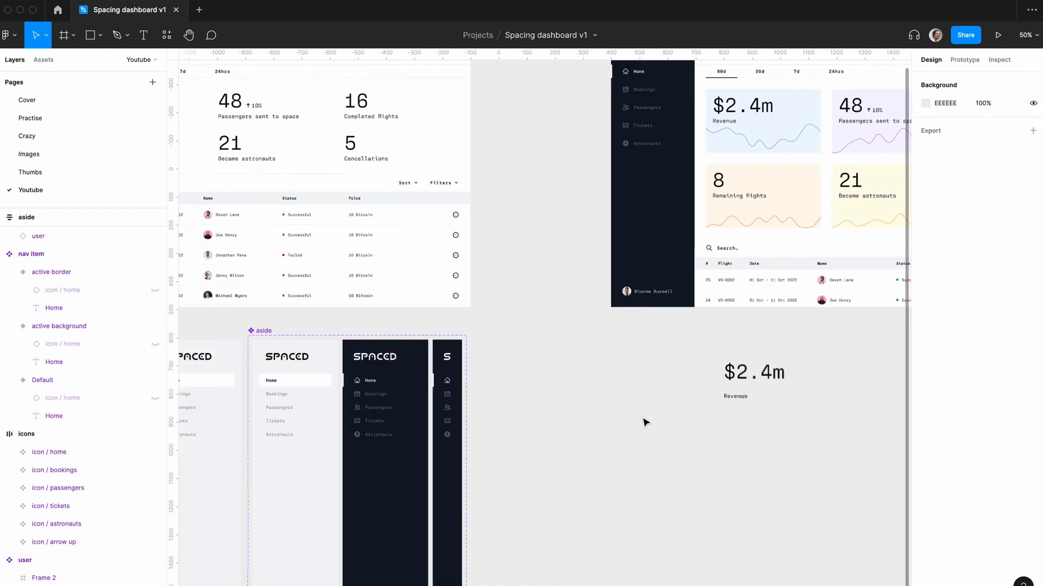
- Insert an instance of the icon / arrow up component on the canvas beside the Revenue label
scroll(644, 422, down, 2)
scroll(644, 422, right, 3)
key(shift+0)
scroll(644, 422, up, 2)
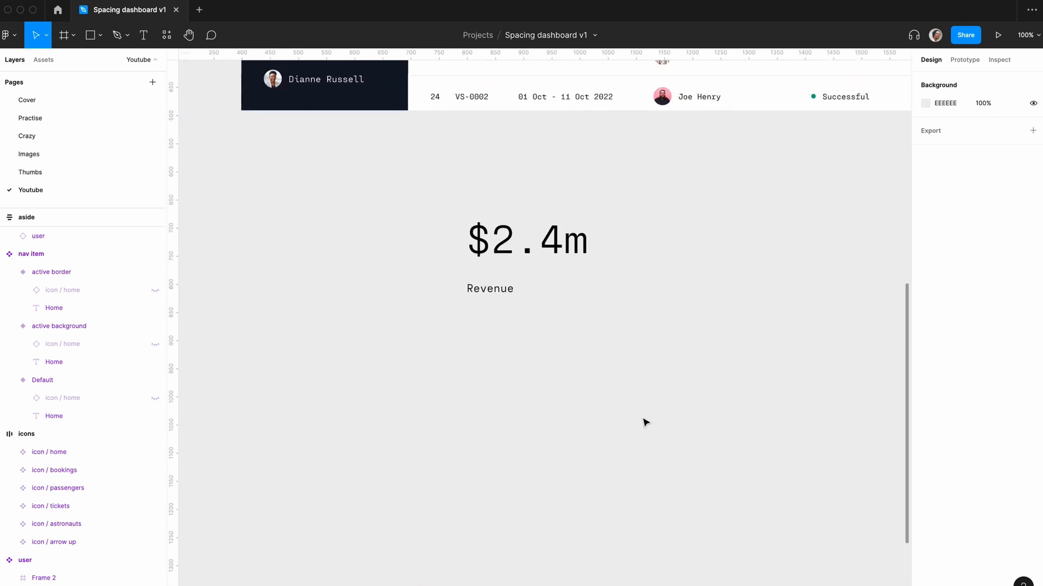
click(494, 331)
click(584, 333)
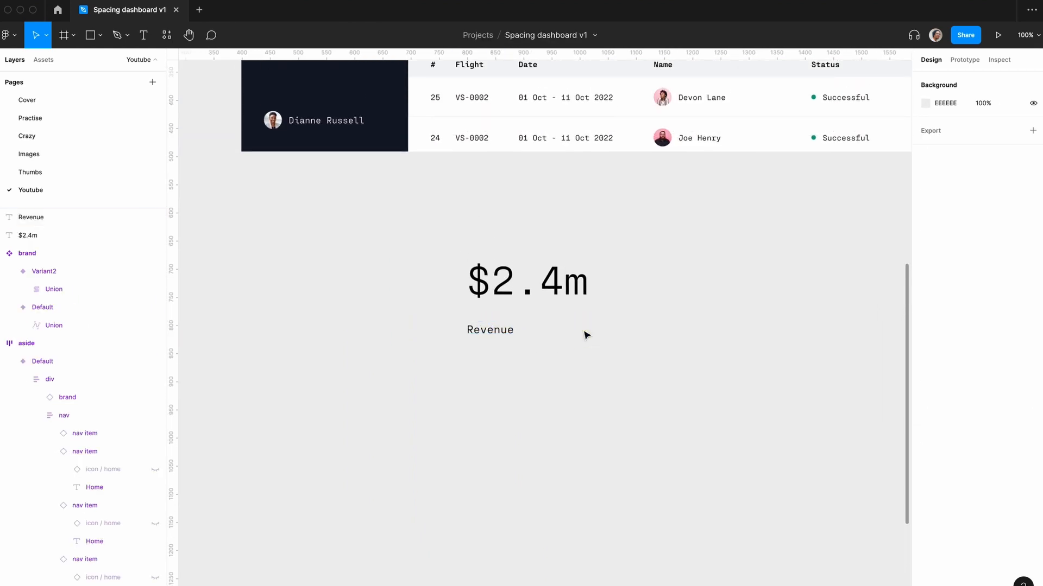
key(shift+i)
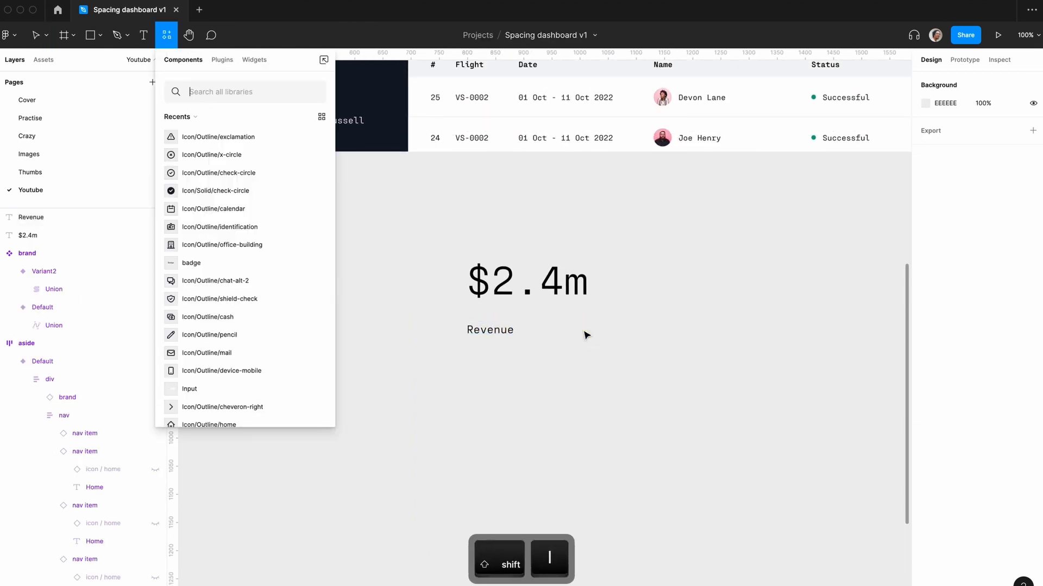
text(icon / arr)
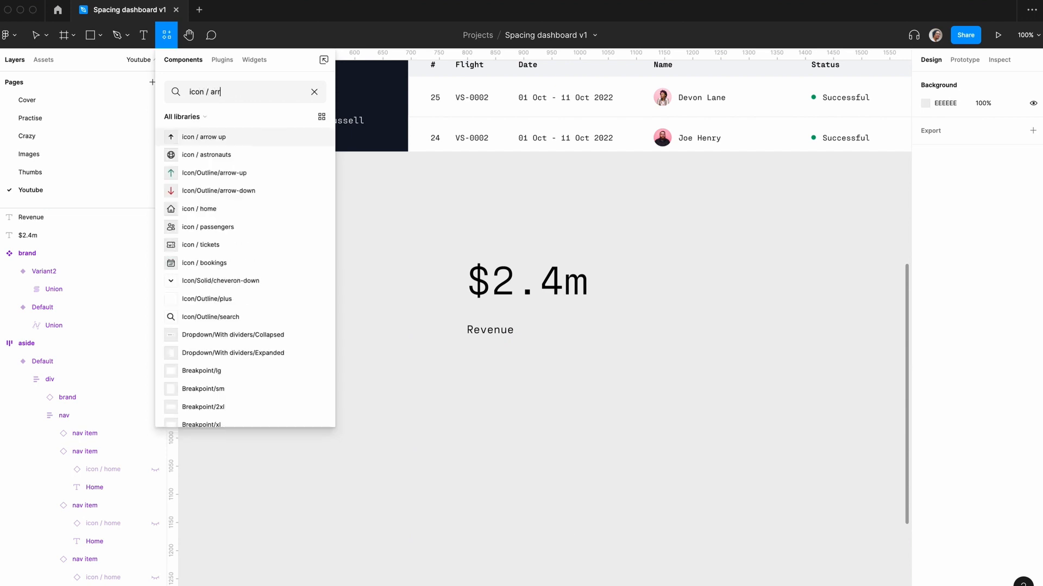
click(253, 142)
click(600, 350)
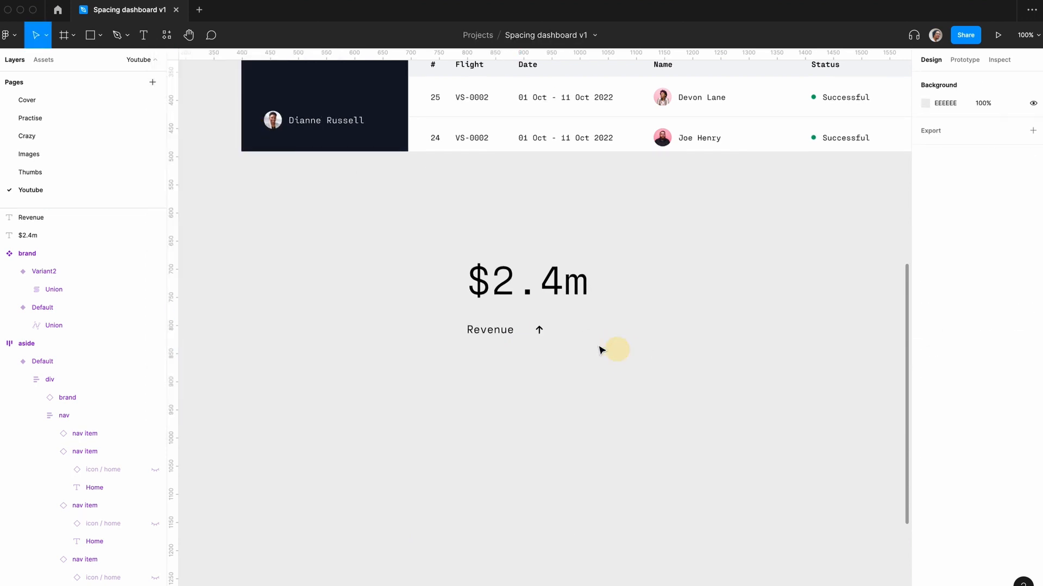
- Duplicate the Revenue label, place the copy just after the arrow icon and change its text to 10%
scroll(601, 350, up, 10)
scroll(600, 351, up, 2)
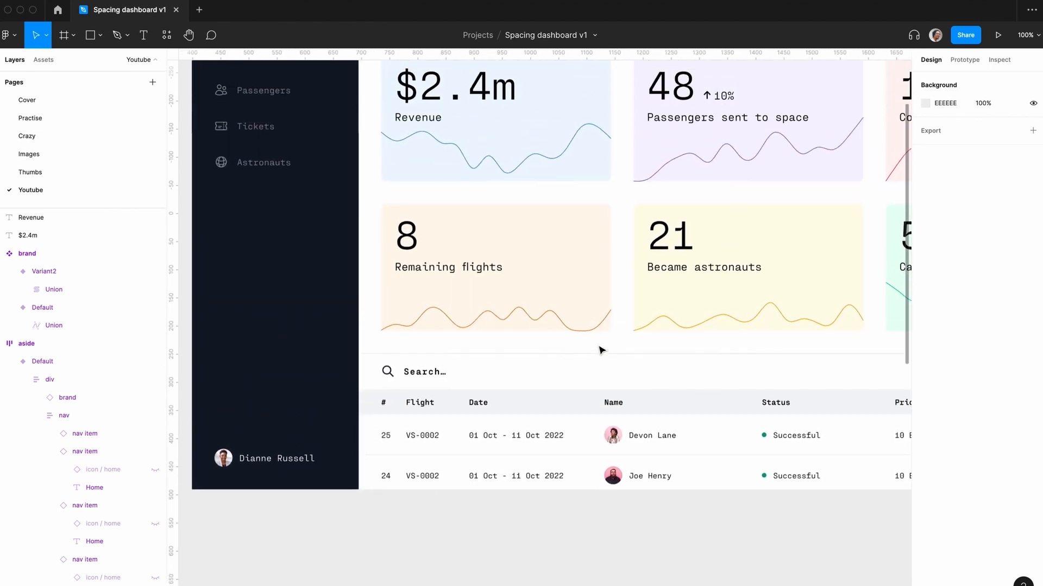
scroll(601, 350, down, 7)
click(454, 480)
key(super+d)
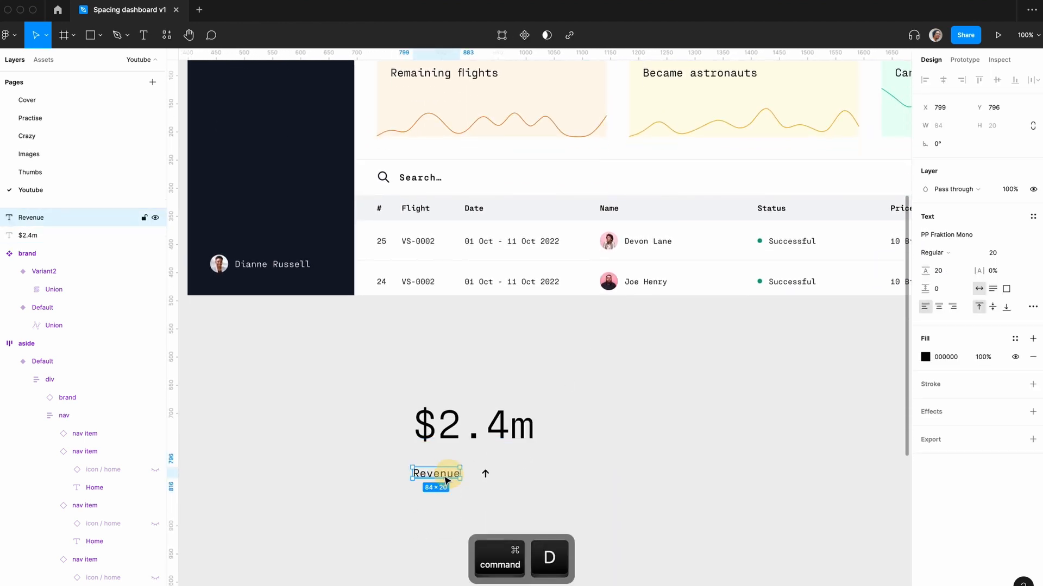
drag(453, 480, 532, 479)
double_click(531, 476)
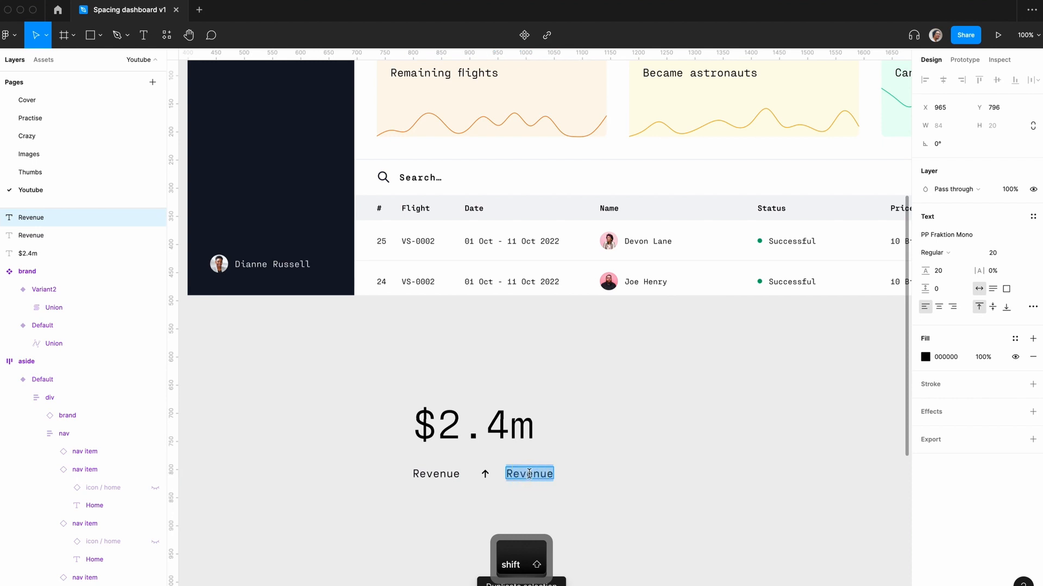
text(10%)
click(554, 475)
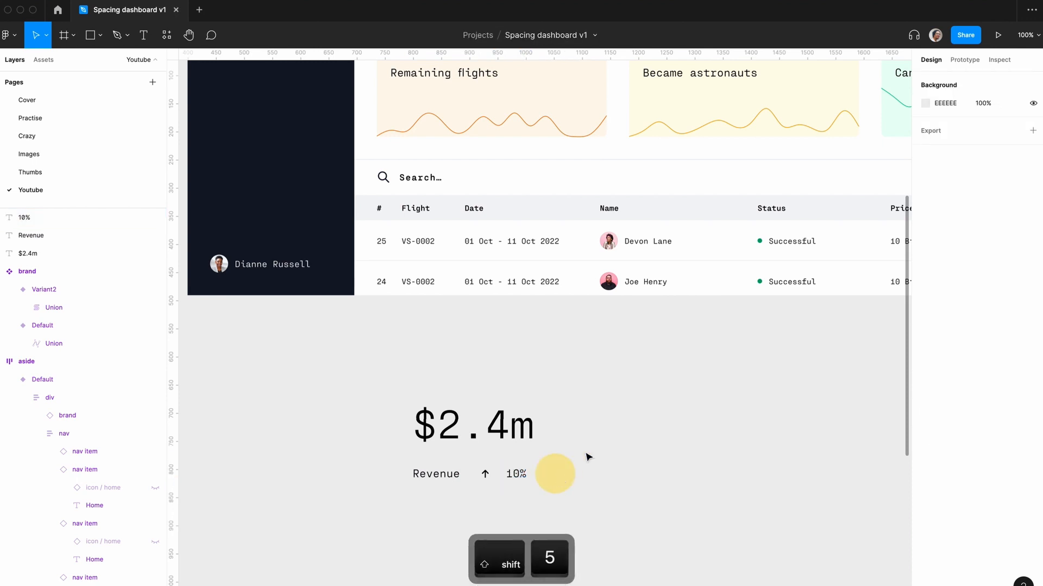
- Wrap the arrow icon and 10% text in a horizontal auto layout frame with item spacing of 8
drag(582, 456, 472, 494)
key(shift+a)
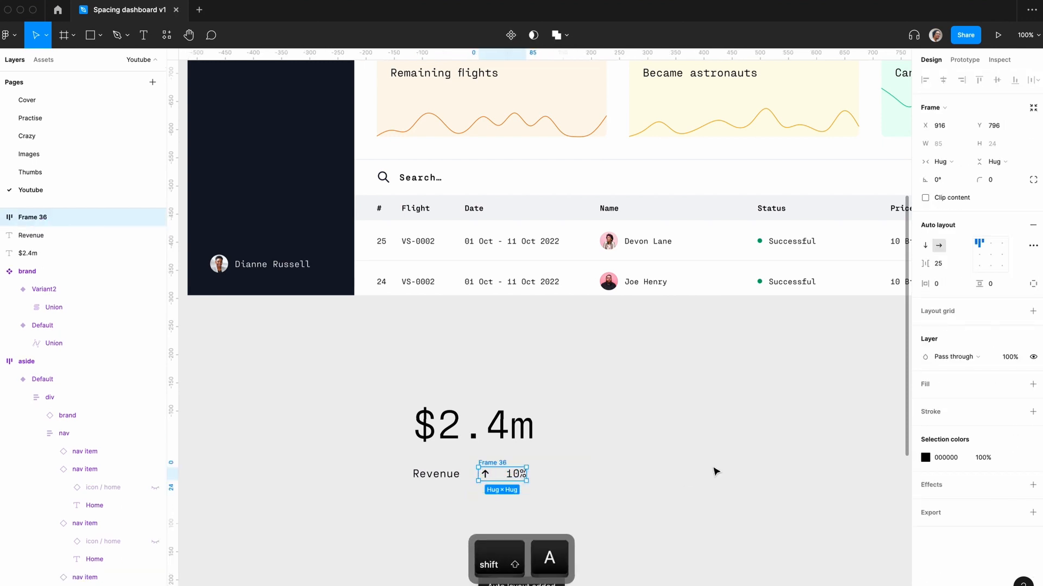
click(946, 265)
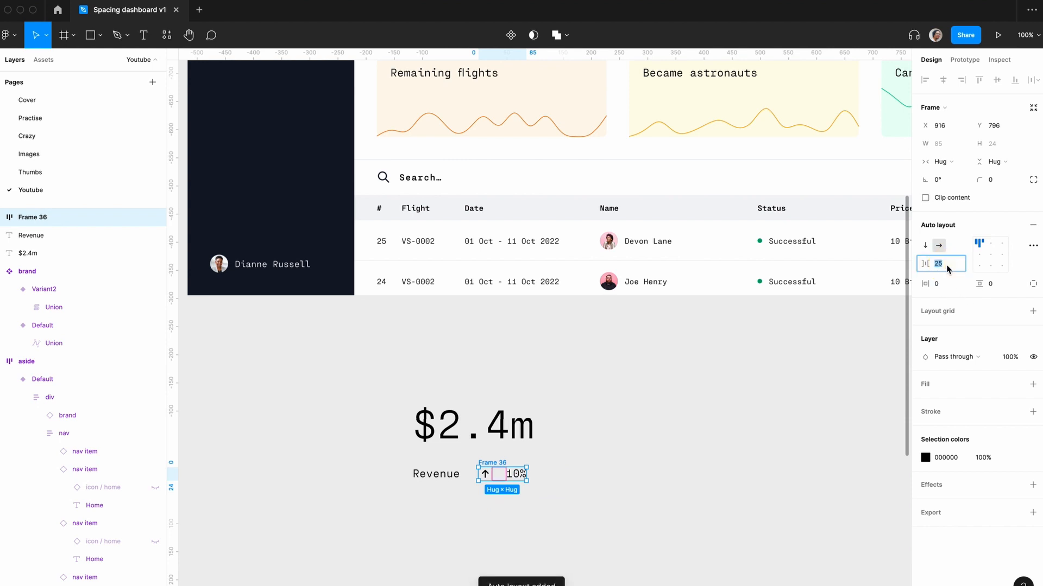
text(8)
key(Return)
click(712, 413)
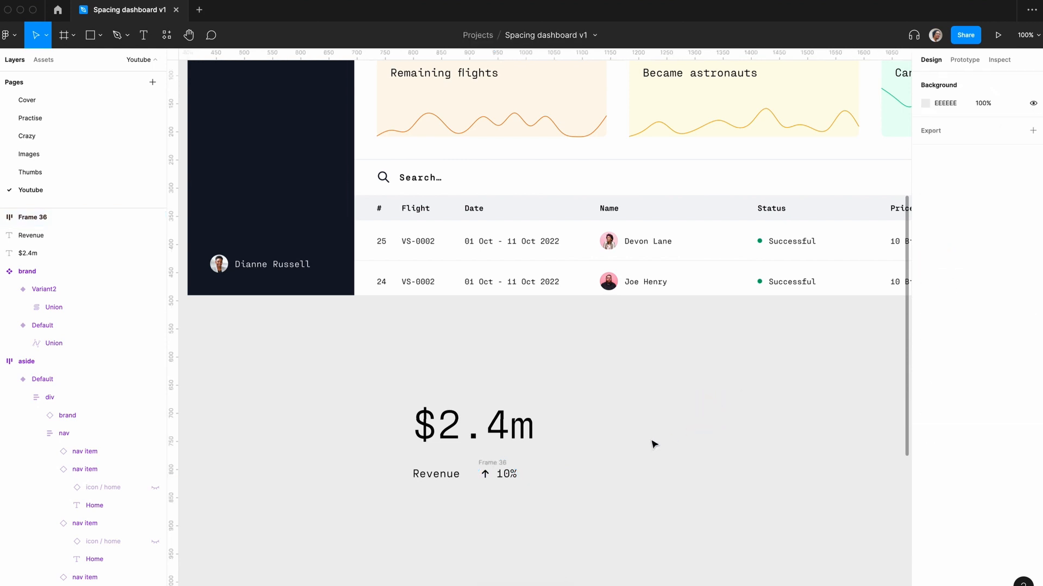
- Move the arrow and 10% frame beside the $2.4m figure, near its baseline, and rename it "div"
key(minus)
scroll(653, 445, down, 2)
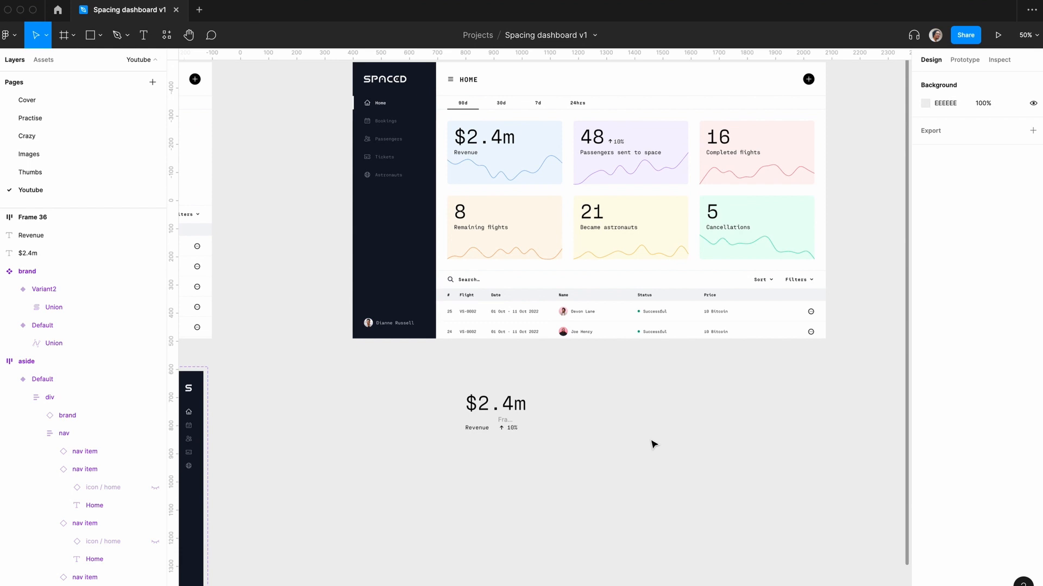
drag(509, 427, 549, 408)
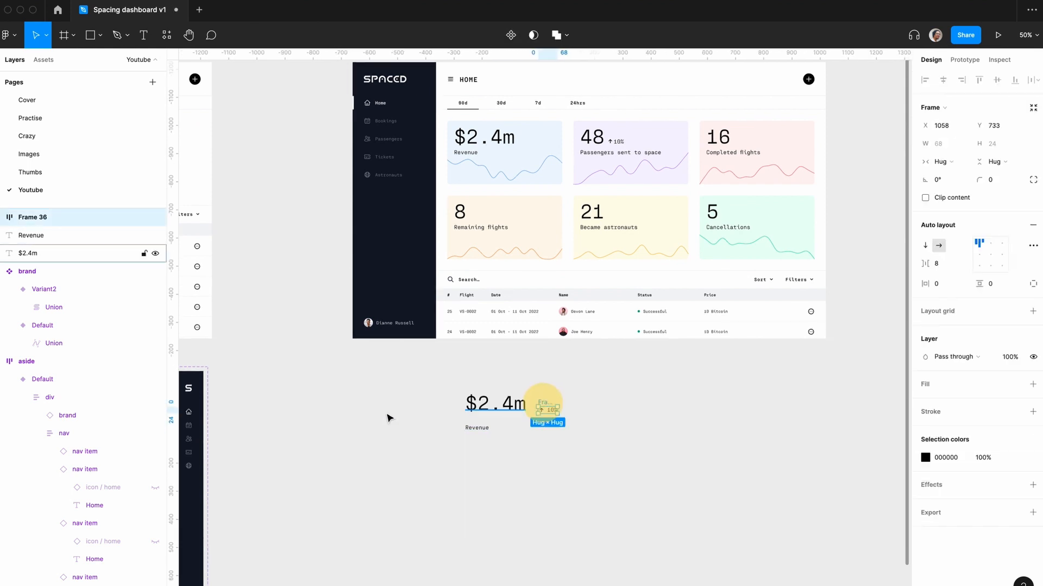
double_click(39, 217)
text(div)
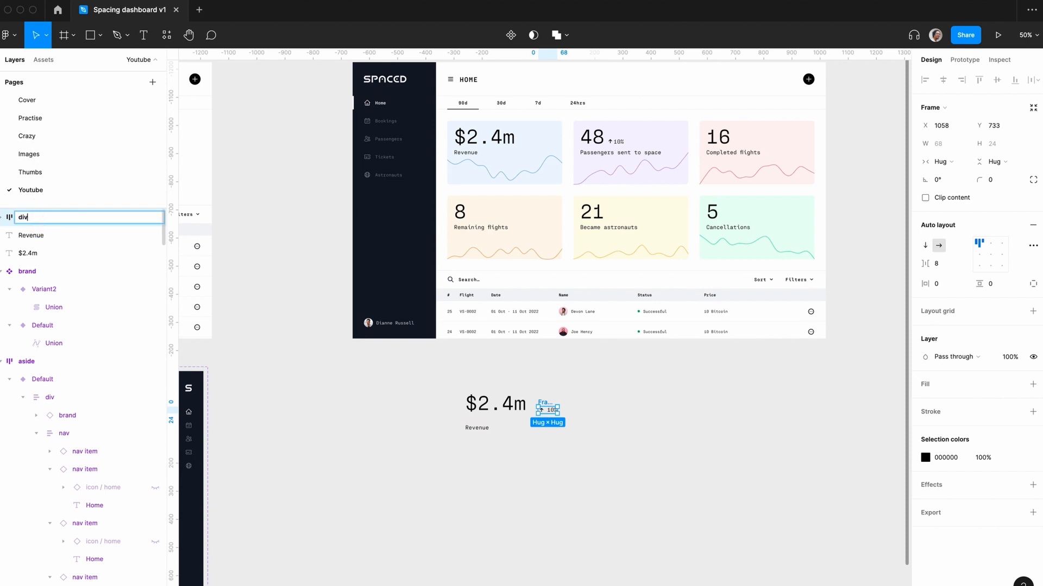
key(Return)
click(393, 378)
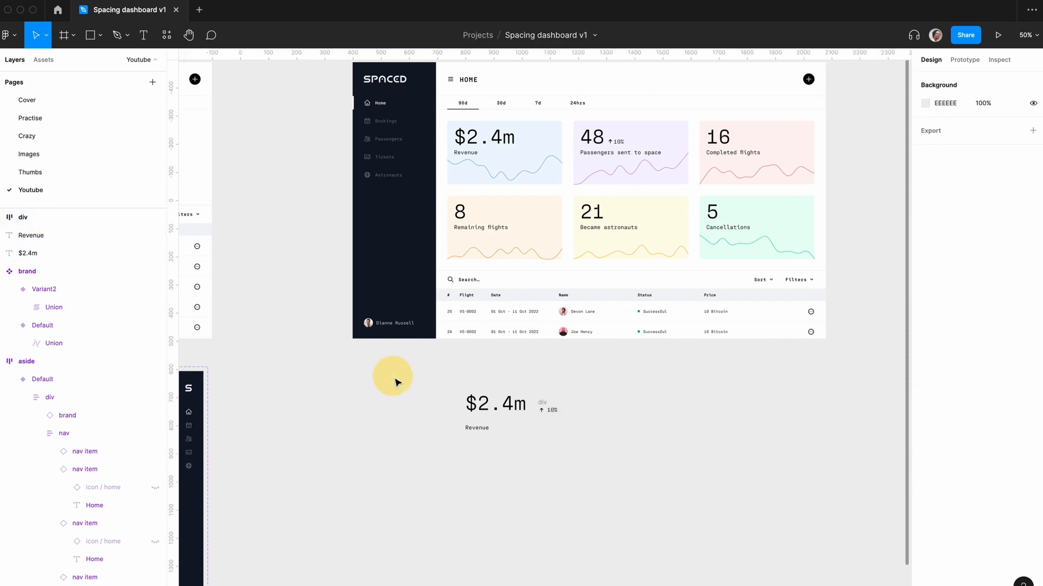
- Combine the $2.4m figure and the div in a horizontal auto layout, aligned bottom left with item spacing of 20
key(shift+0)
scroll(389, 380, down, 2)
drag(335, 362, 649, 446)
key(shift+a)
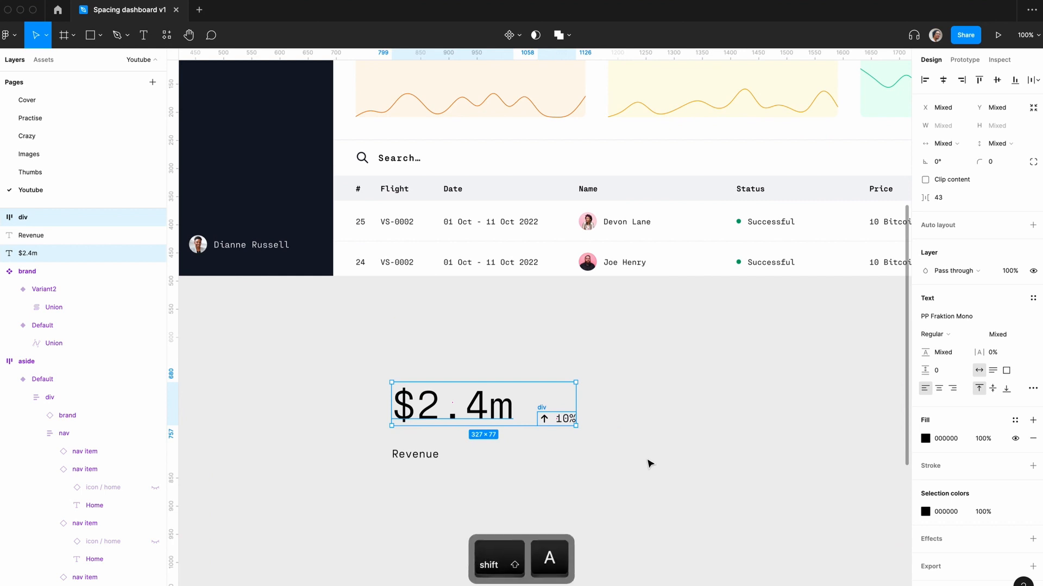
click(979, 267)
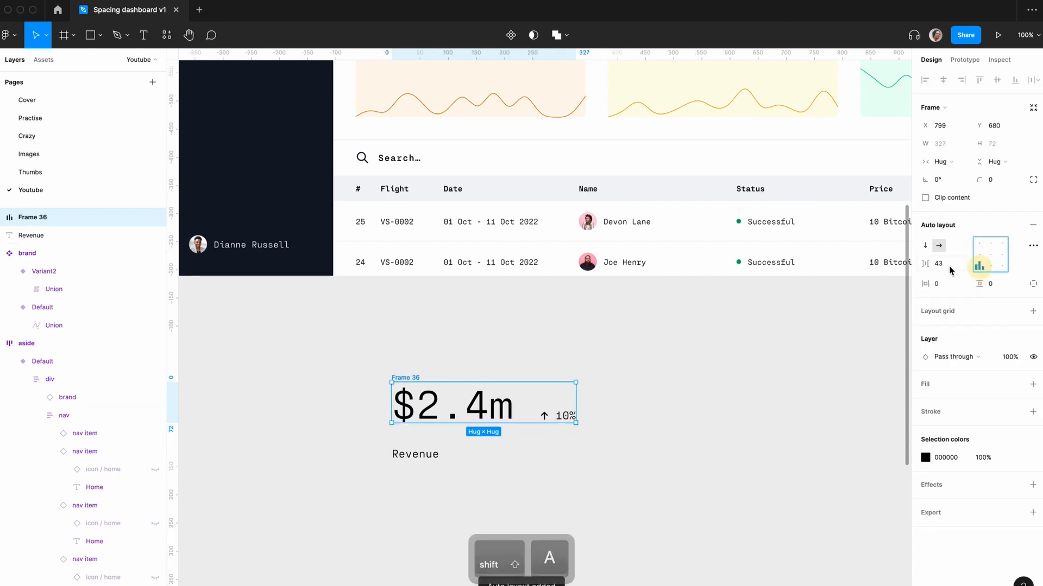
click(943, 263)
text(20)
key(Return)
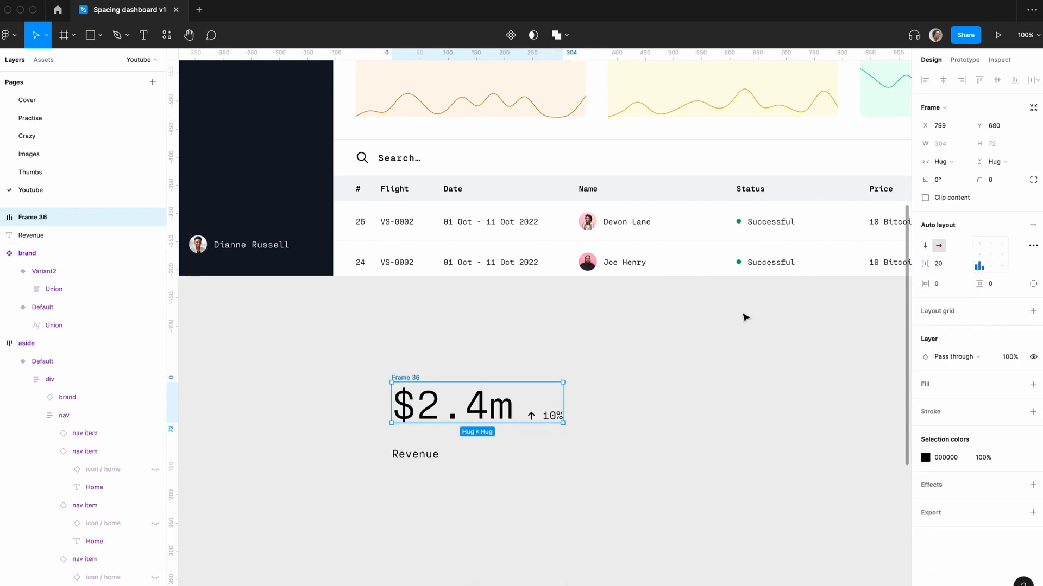
click(744, 312)
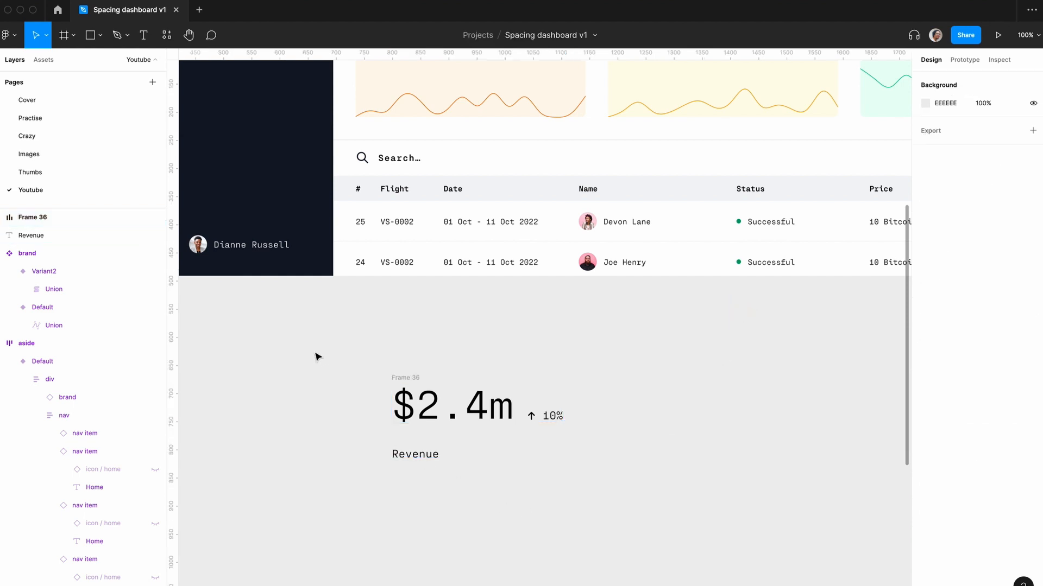
- Wrap the figure row and the Revenue label in a vertical auto layout frame with item spacing of 20
drag(301, 350, 715, 509)
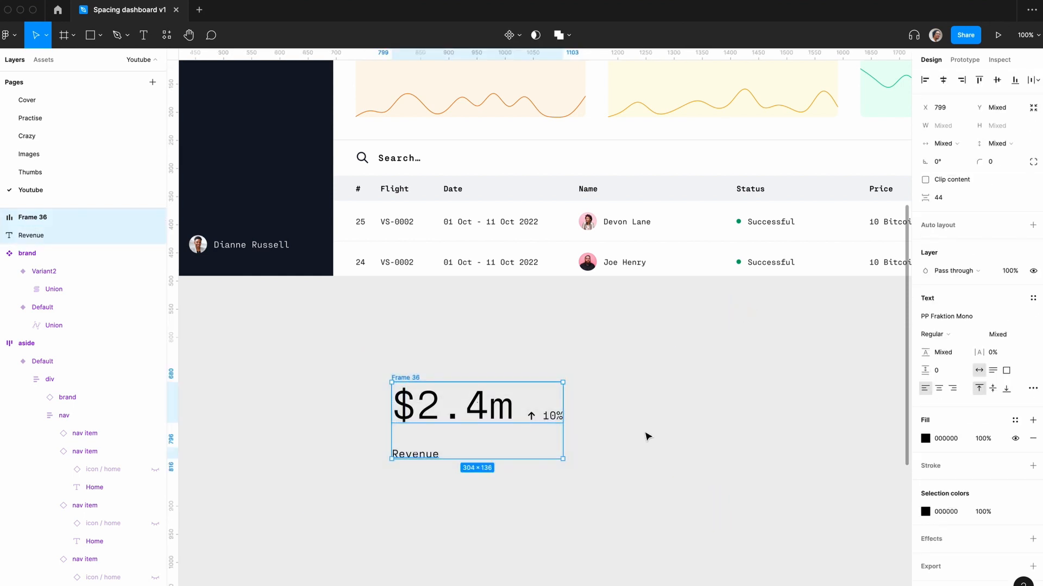
key(shift)
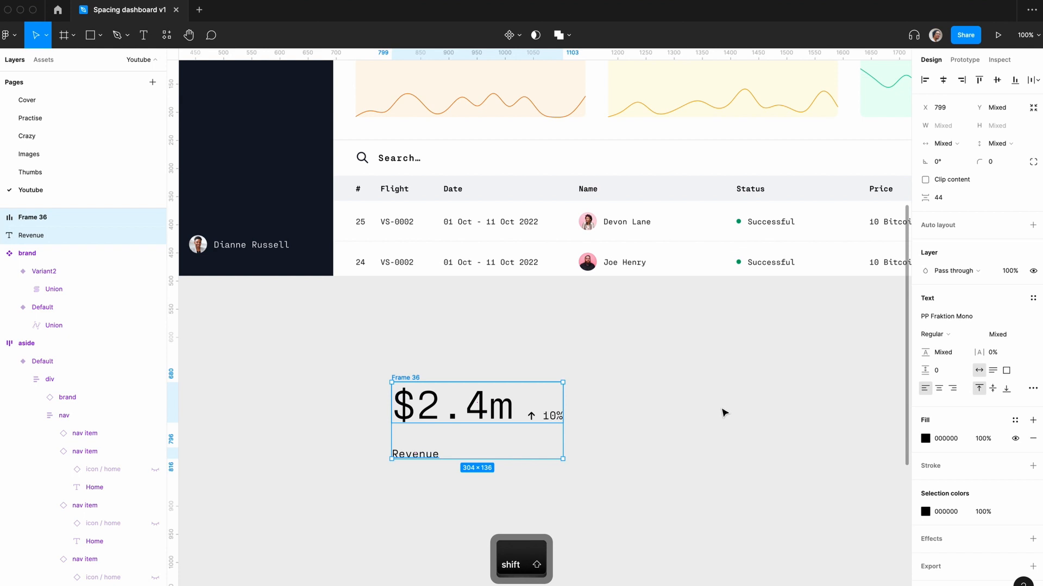
key(shift+a)
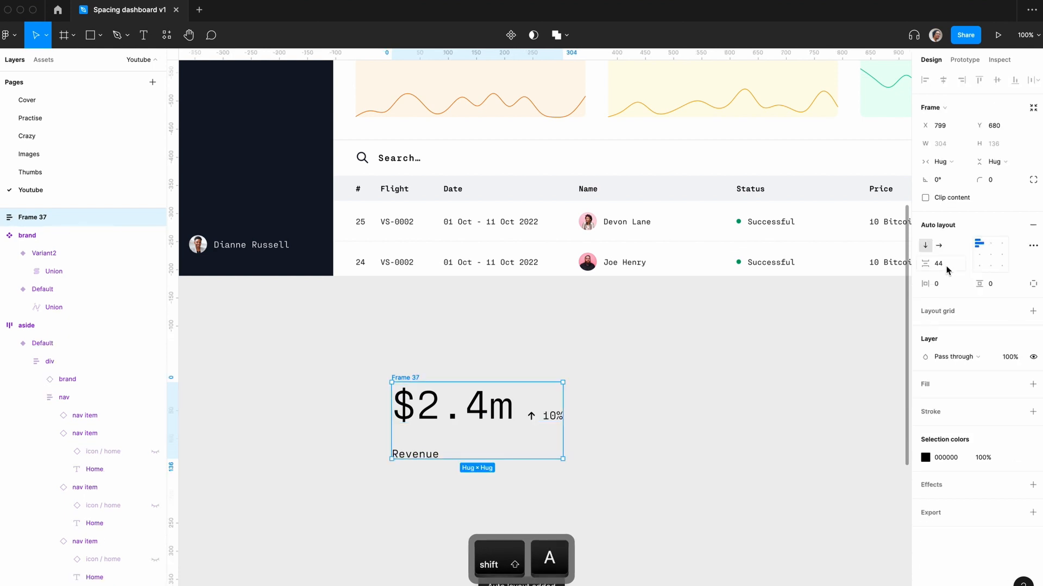
click(948, 269)
scroll(694, 386, up, 10)
scroll(695, 386, down, 5)
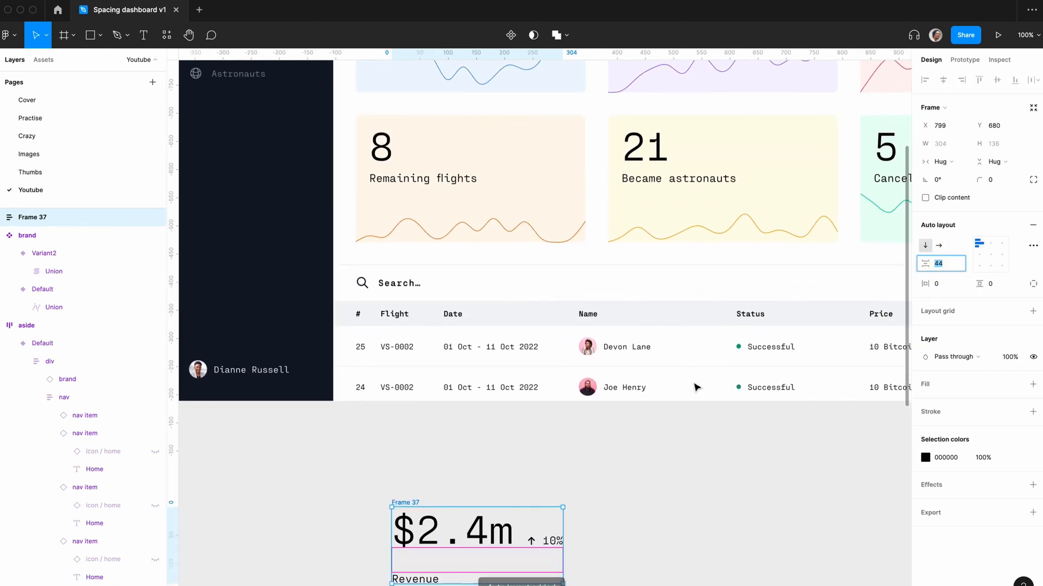
text(20)
key(Return)
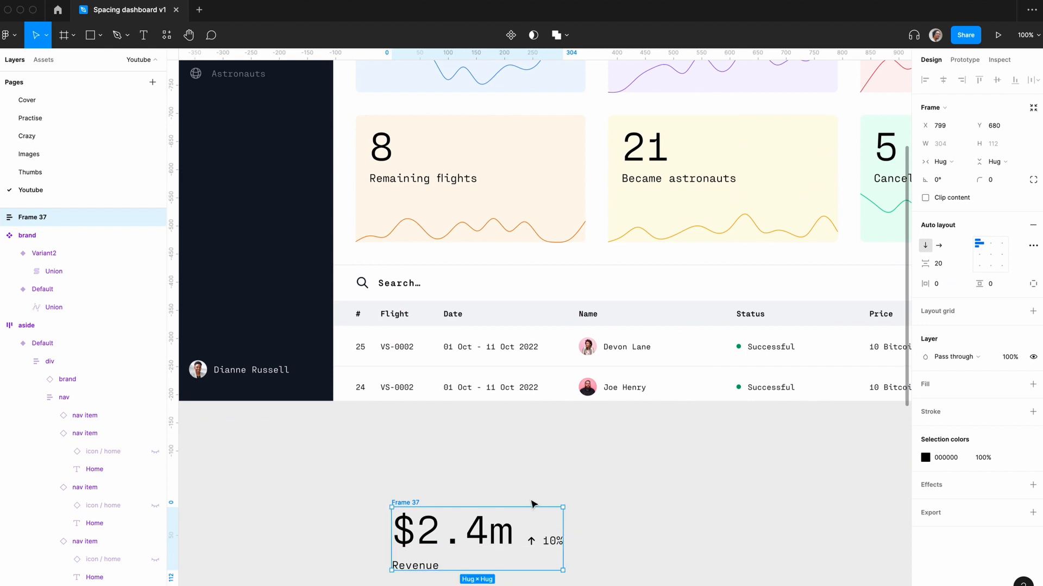
click(510, 470)
- Set the outer stat frame's horizontal and vertical padding to 24
key(minus)
click(480, 429)
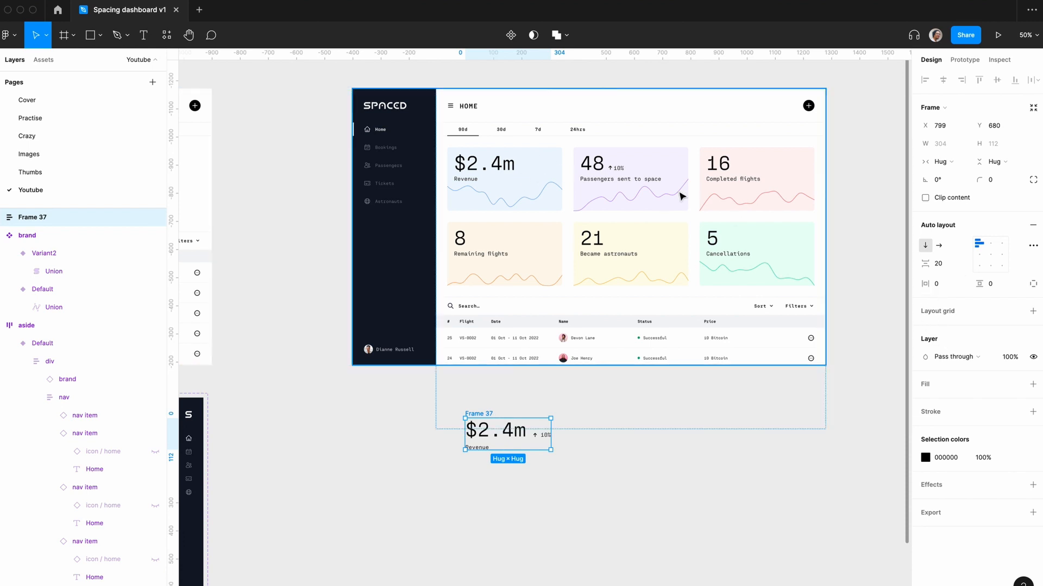
click(954, 285)
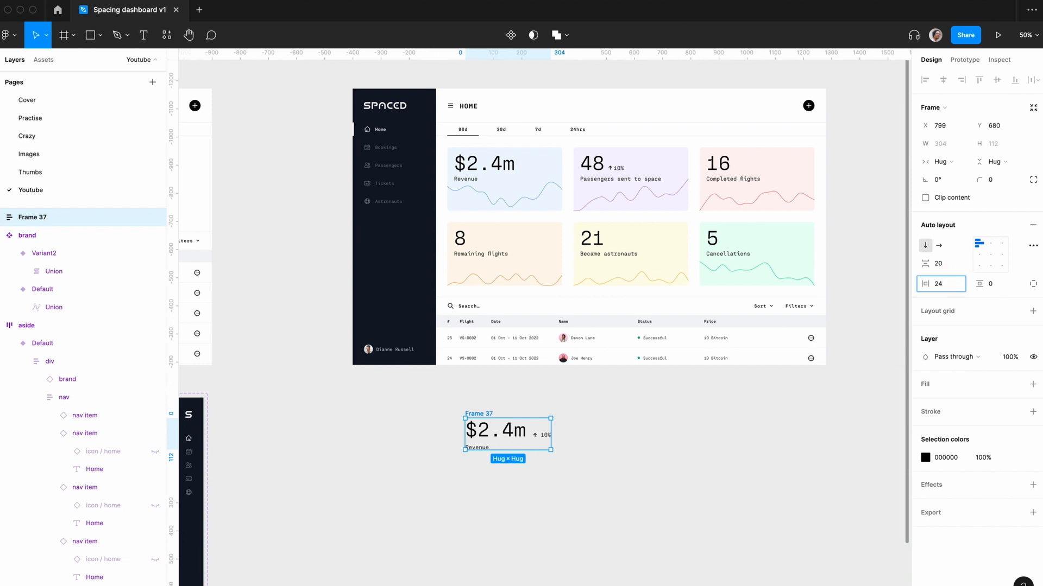
text(24)
key(Tab)
text(24)
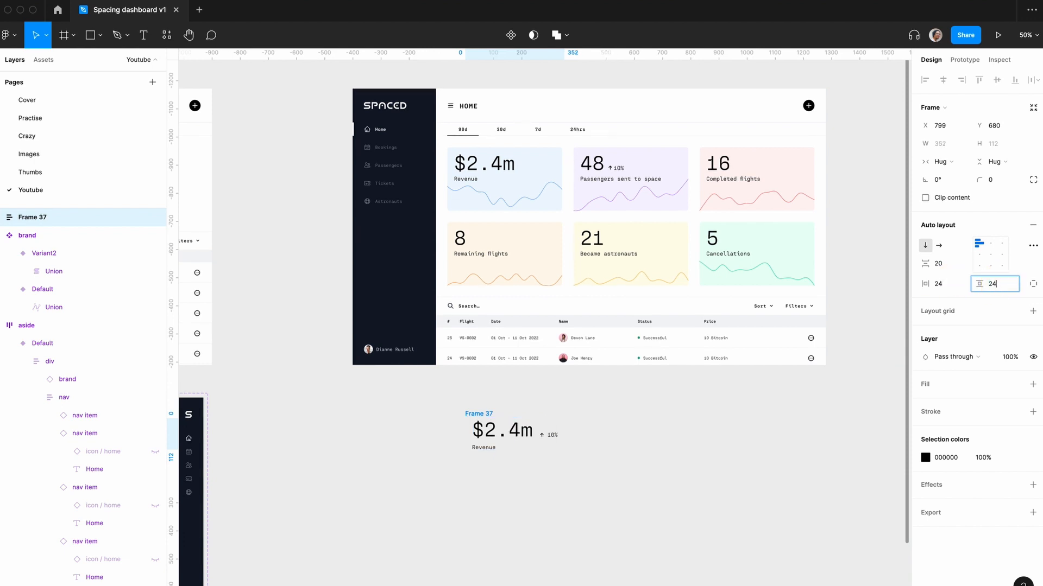
key(Return)
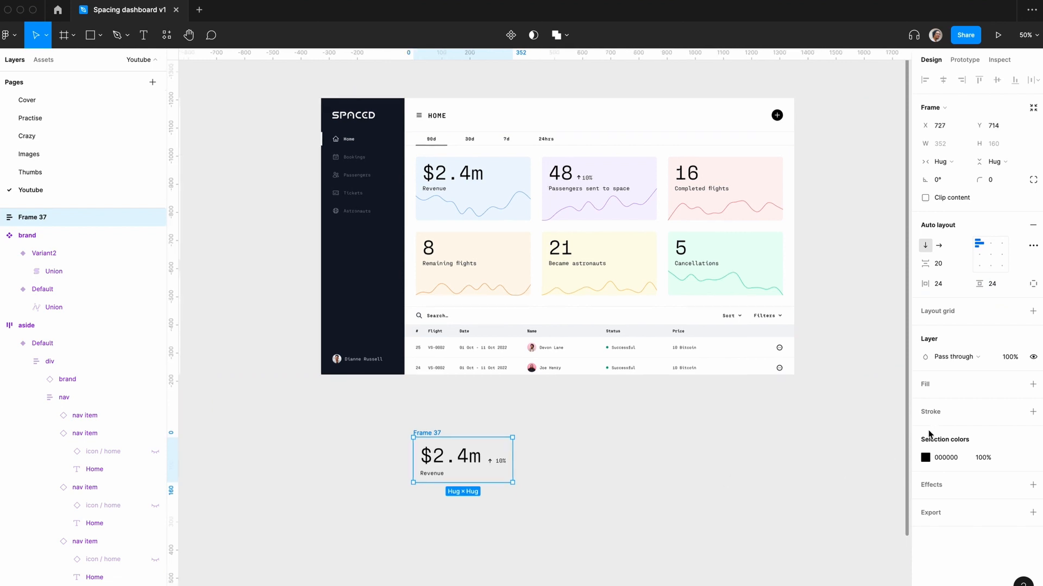
- Fill the outer stat frame with the Default/gray/100 color style and rename it "card"
click(1015, 384)
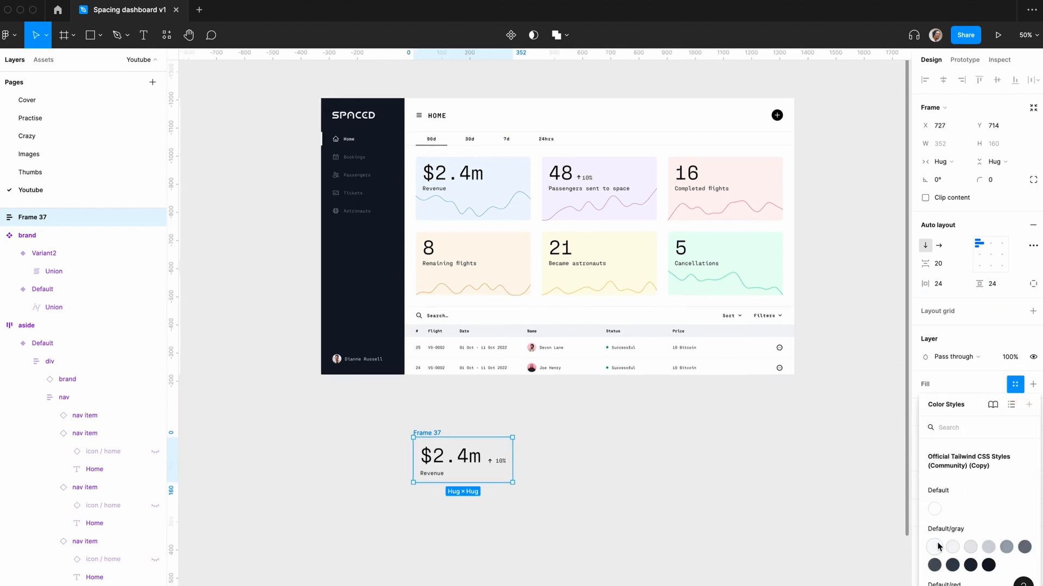
click(938, 546)
scroll(663, 485, down, 3)
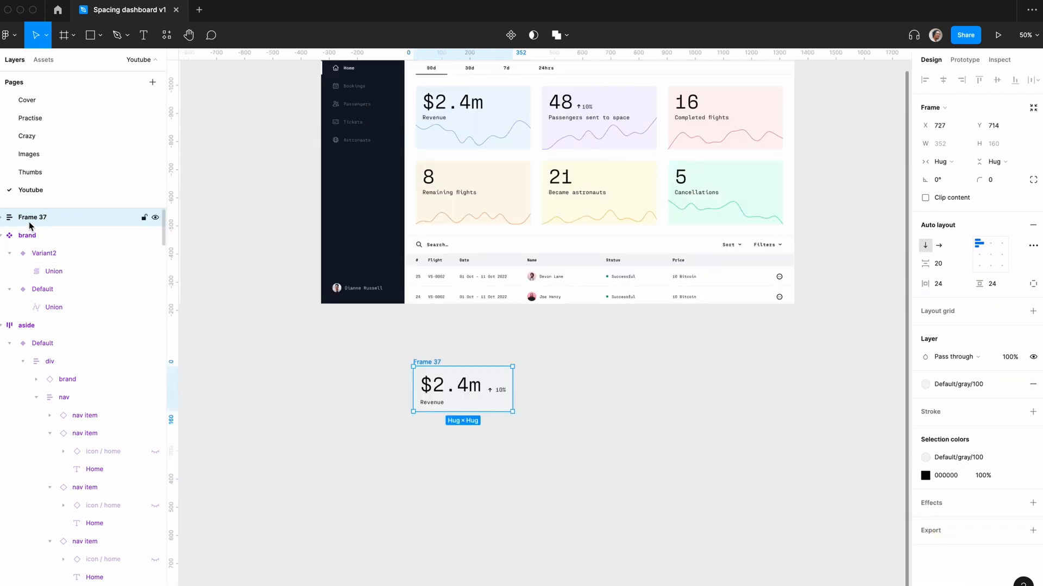
double_click(29, 218)
text(card)
click(258, 331)
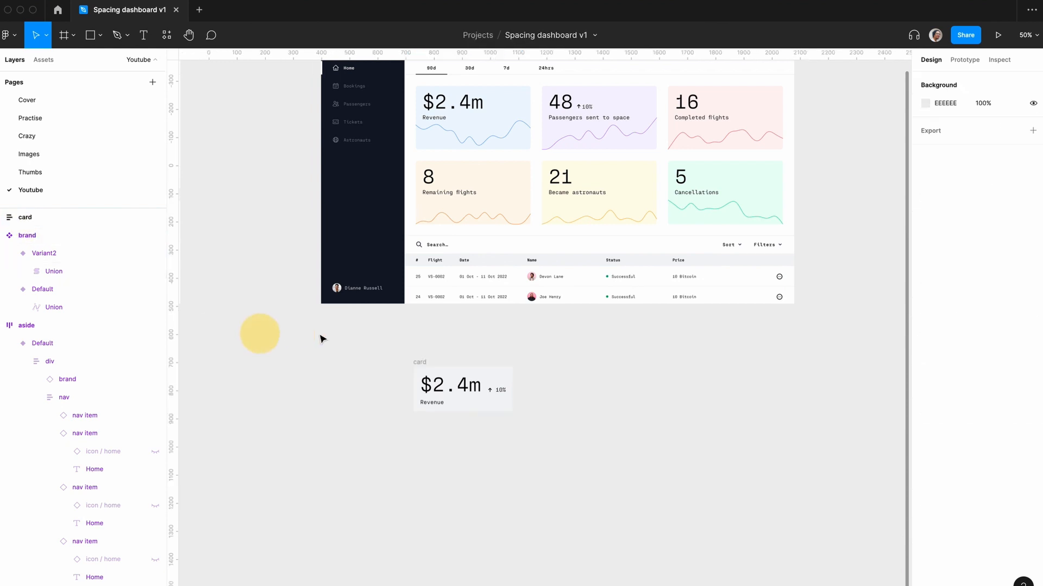
- Duplicate the card frame so the copy sits beside the original
click(421, 364)
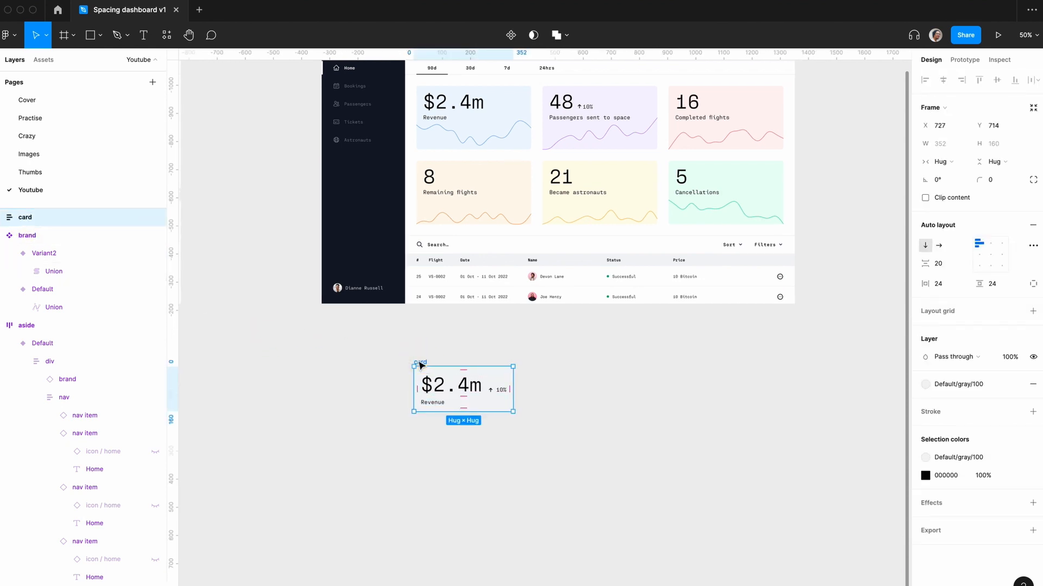
key(super+d)
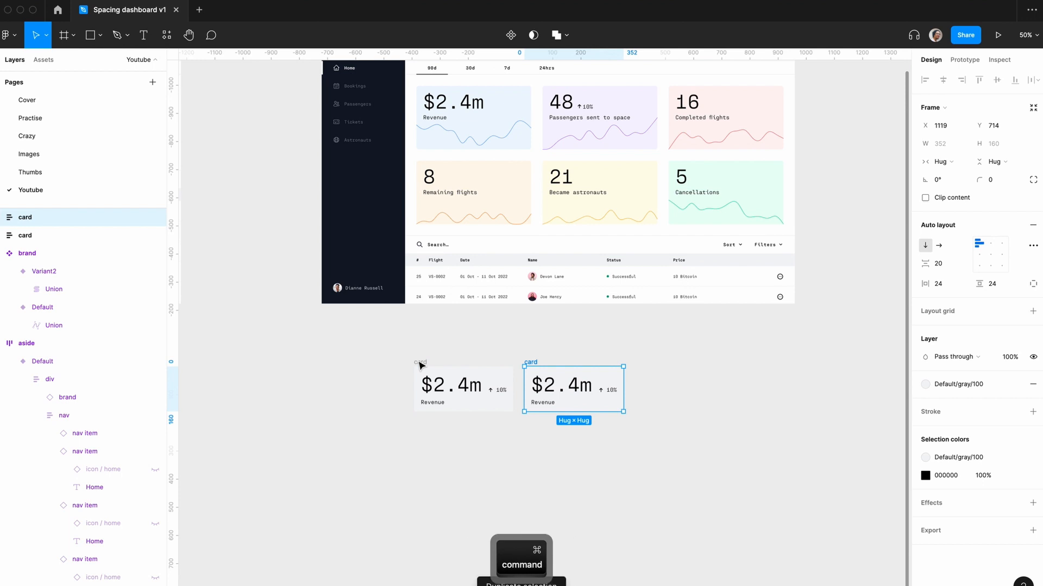
key(alt)
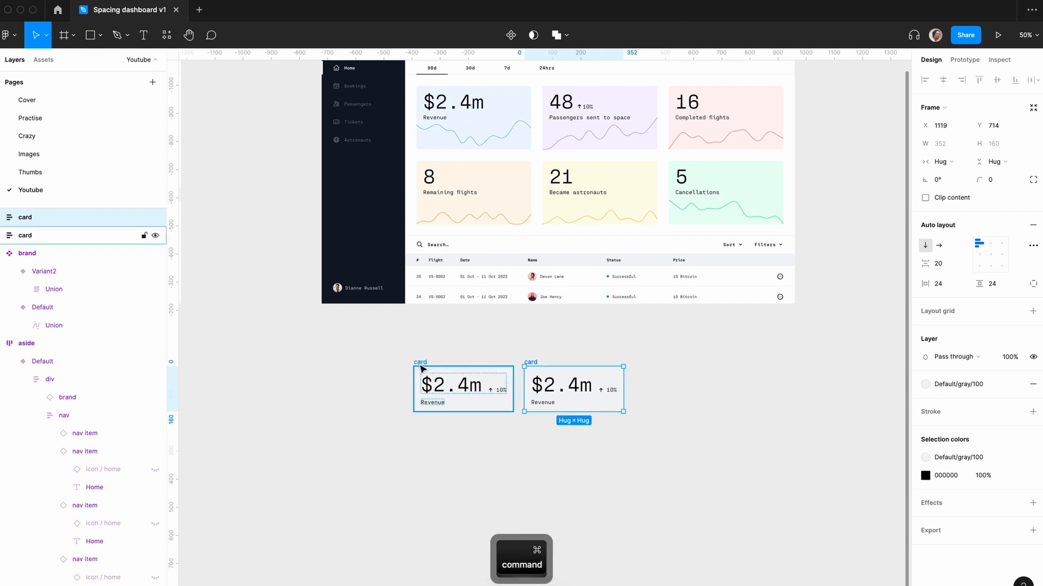
- Inspect the line chart vector inside the dashboard's blue Revenue card
click(293, 386)
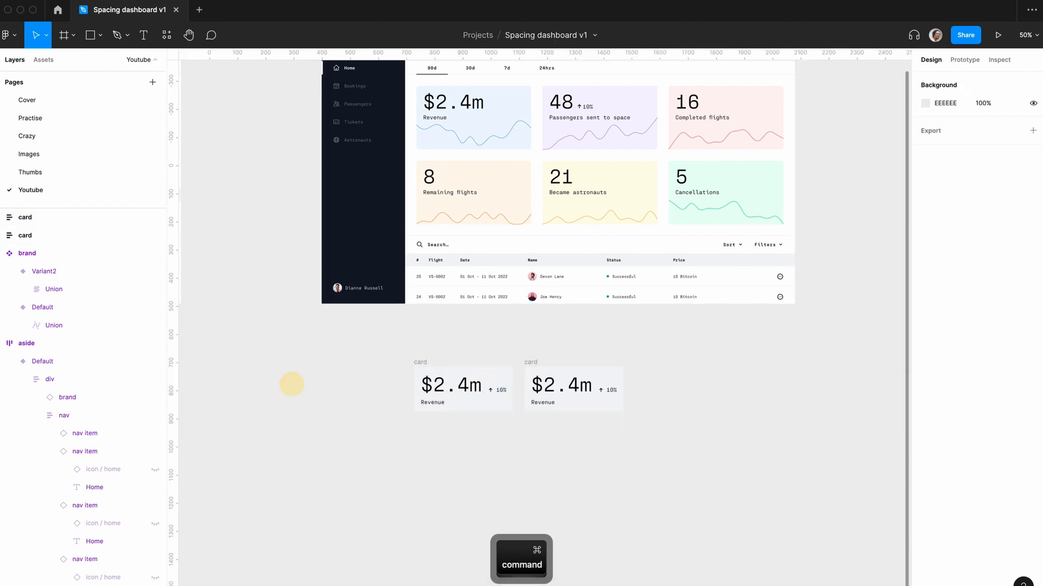
double_click(491, 142)
double_click(491, 143)
double_click(491, 142)
double_click(491, 142)
double_click(492, 143)
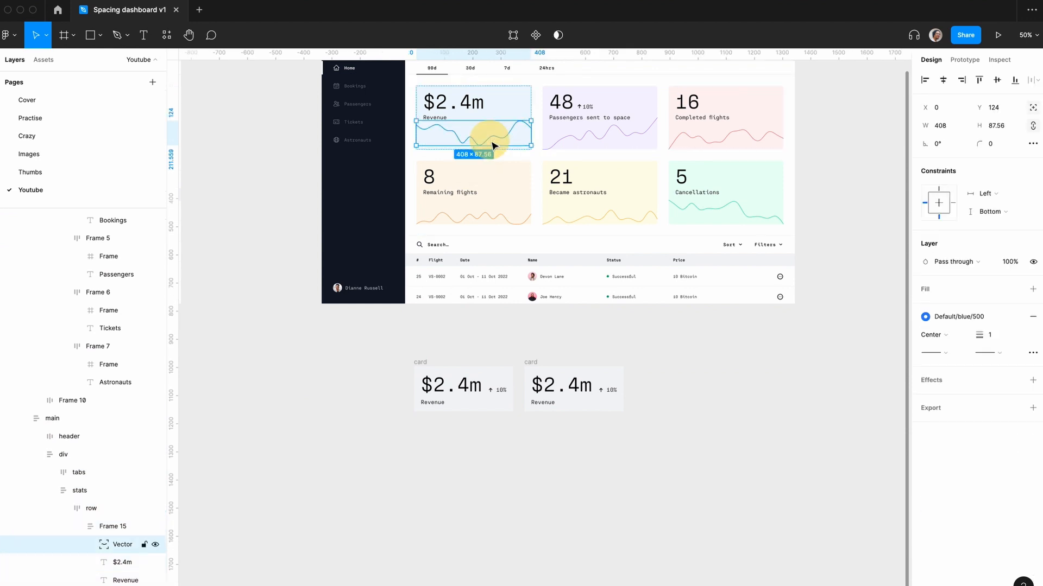
- Generate a curved line chart with the Chartline plugin and add it to the canvas
click(754, 368)
key(super+slash)
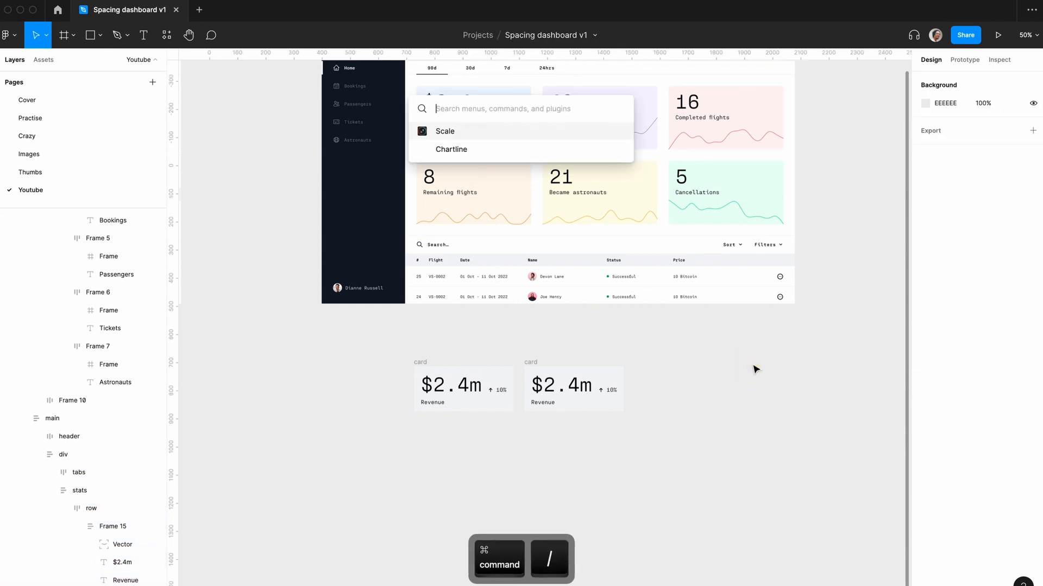
click(452, 150)
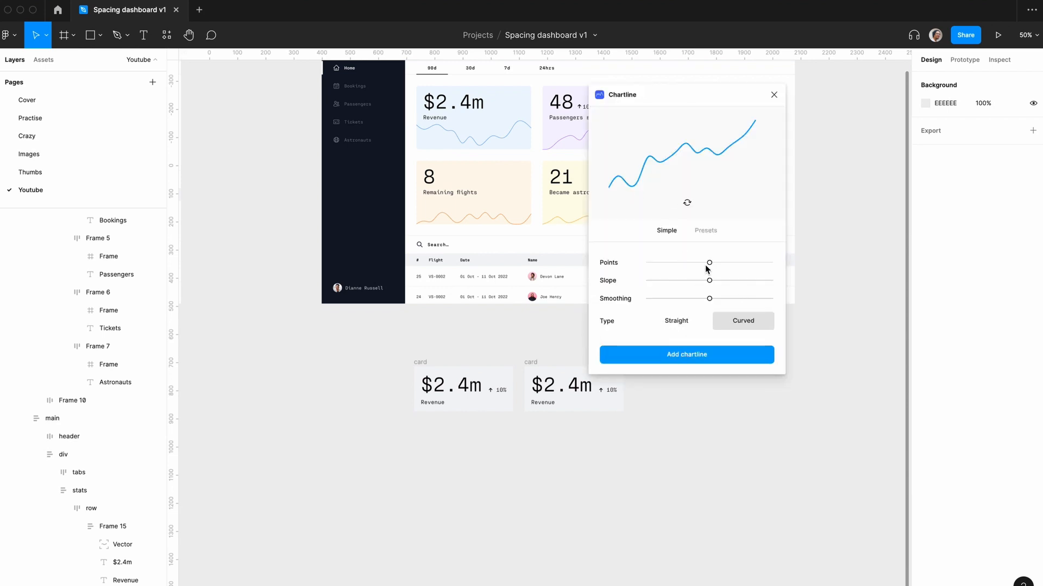
click(681, 356)
click(530, 344)
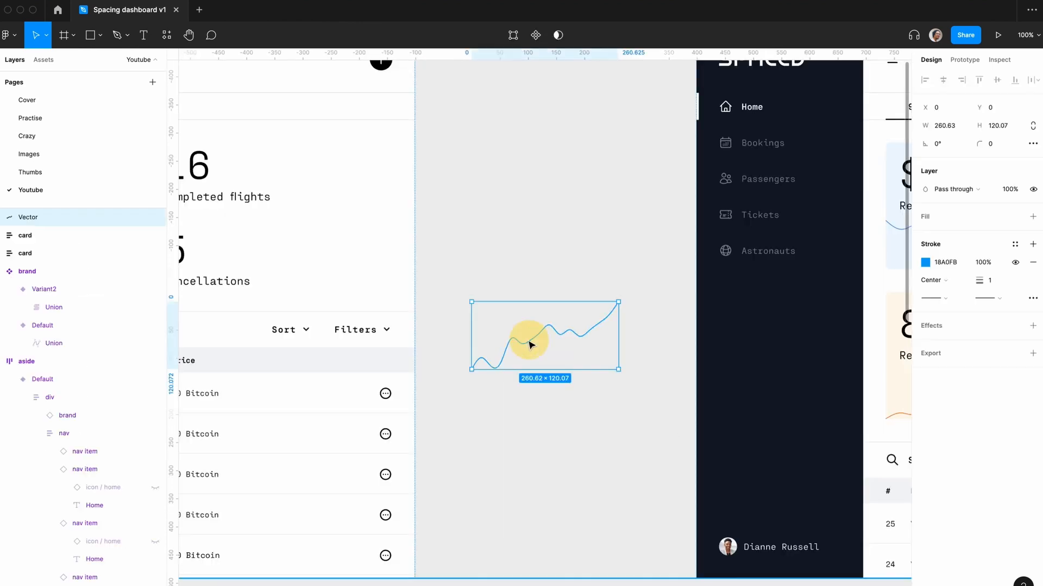
- Move the generated chart line from the empty canvas into the duplicated card, below the Revenue label
key(minus)
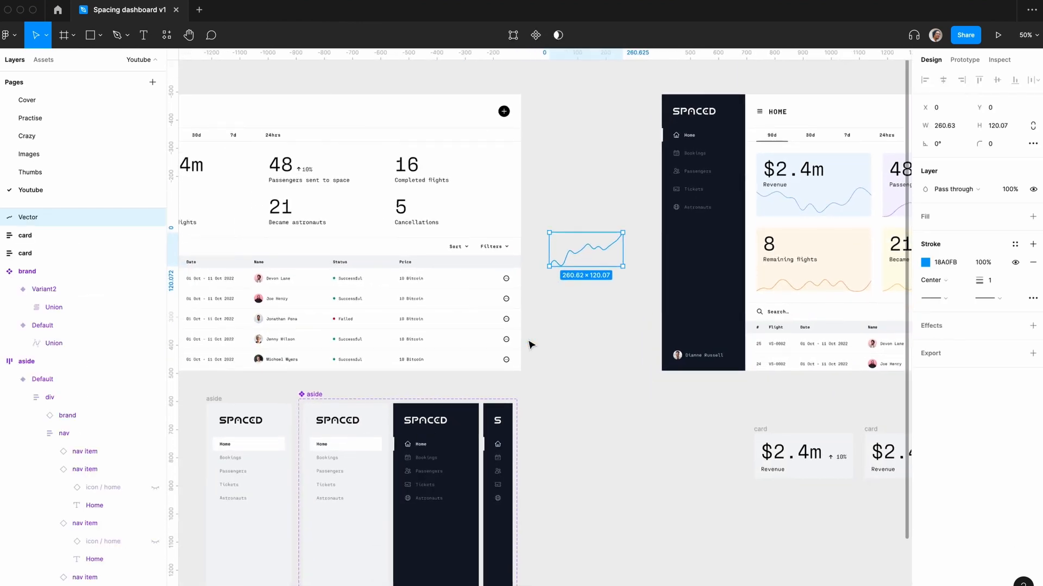
key(ctrl+x)
scroll(529, 344, down, 5)
scroll(529, 344, right, 5)
scroll(530, 343, up, 5)
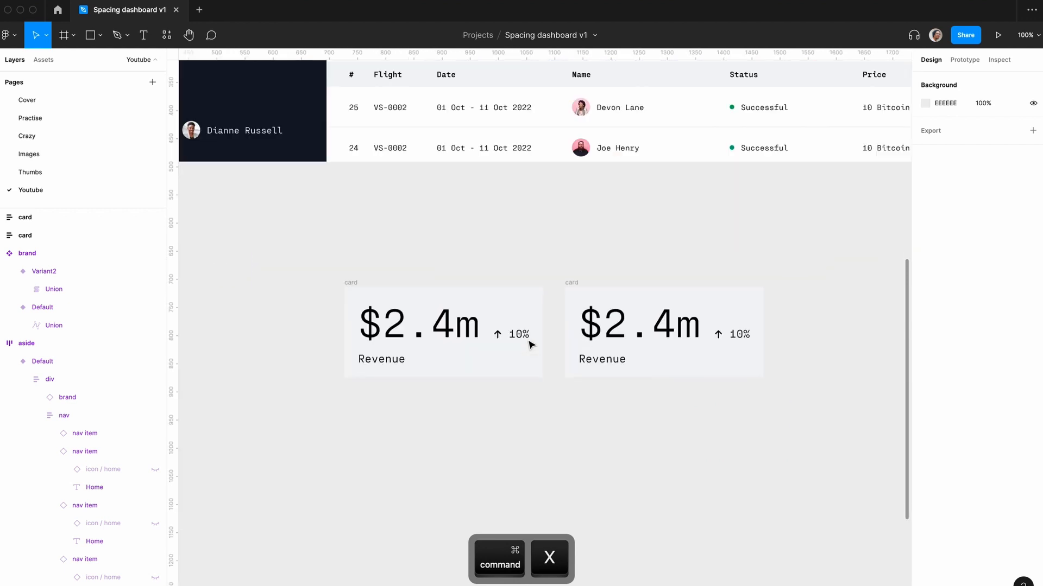
click(570, 283)
key(ctrl+v)
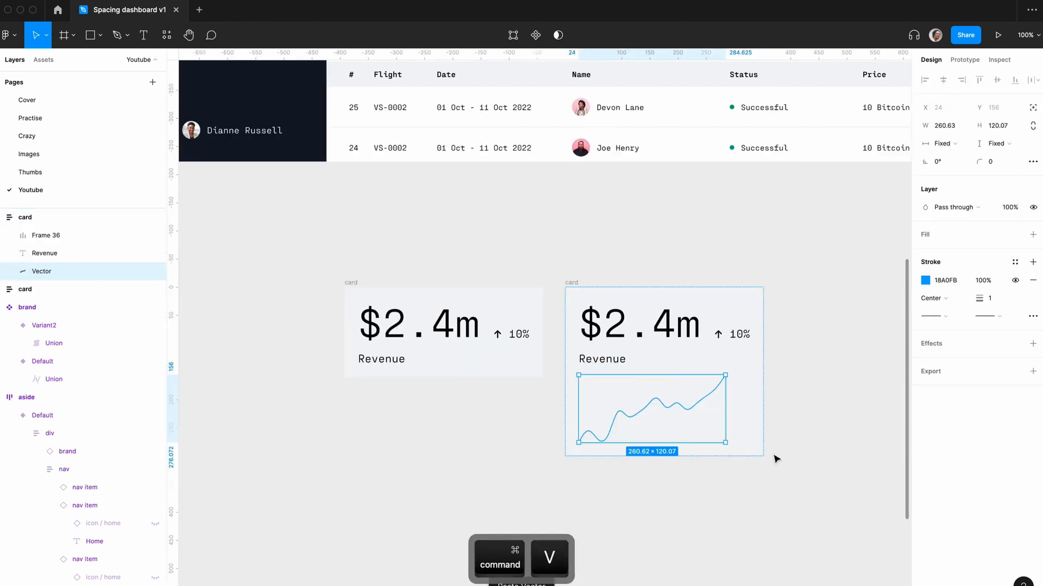
click(788, 468)
scroll(788, 467, right, 5)
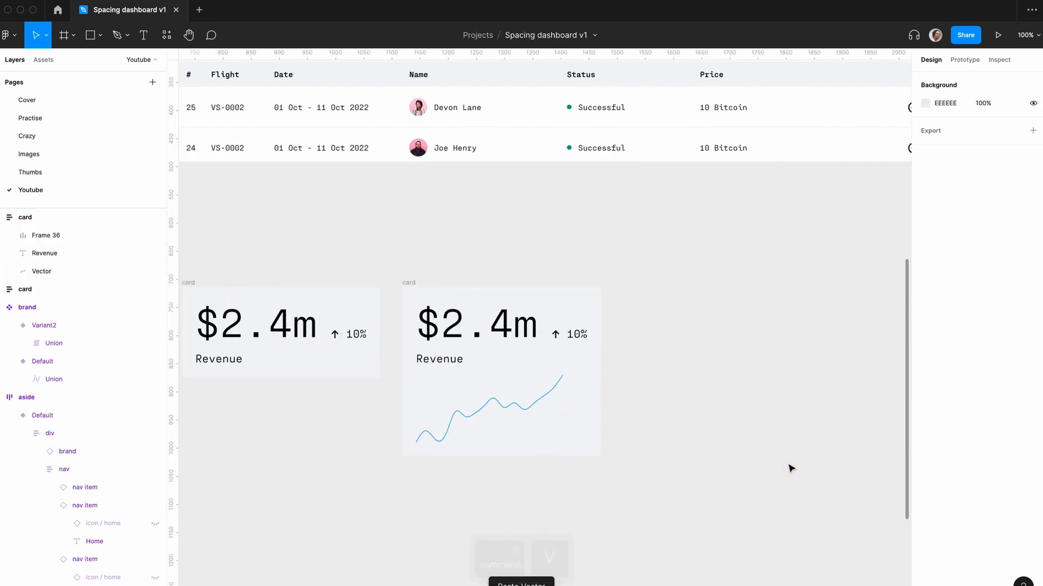
- Give the chart vector absolute position in its card and align it to the card's bottom edge
click(528, 411)
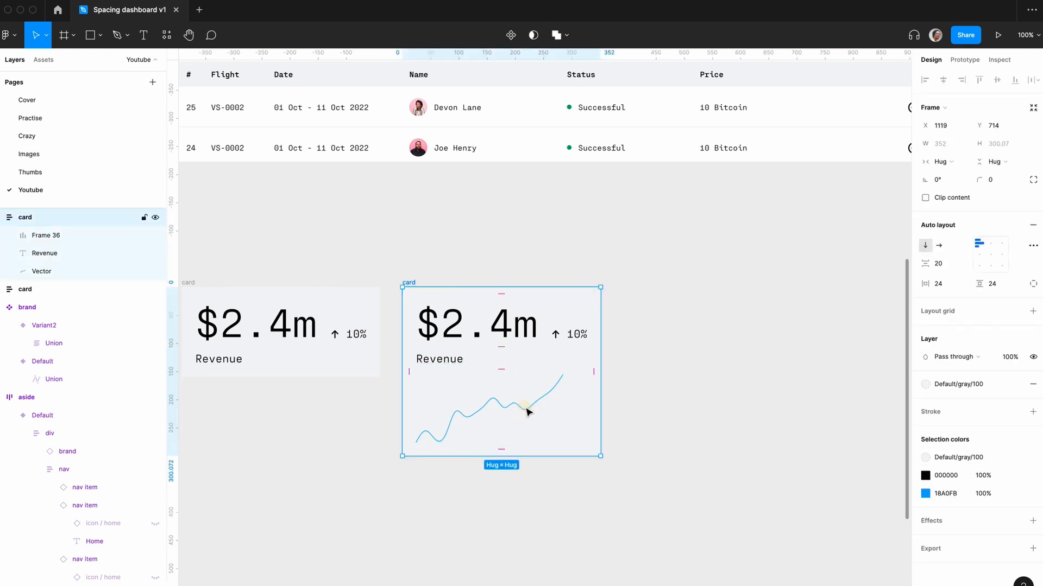
click(527, 412)
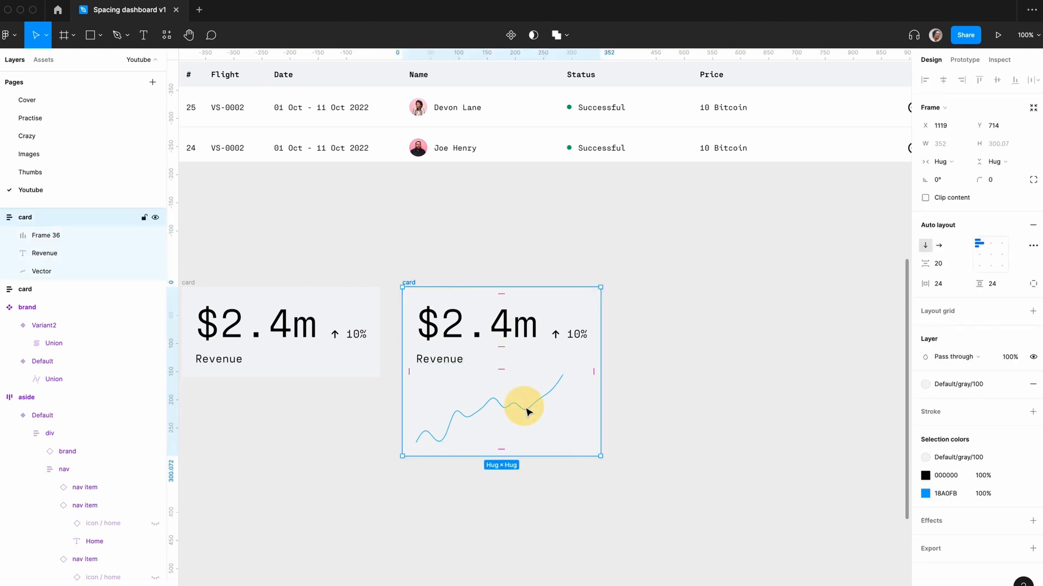
click(42, 271)
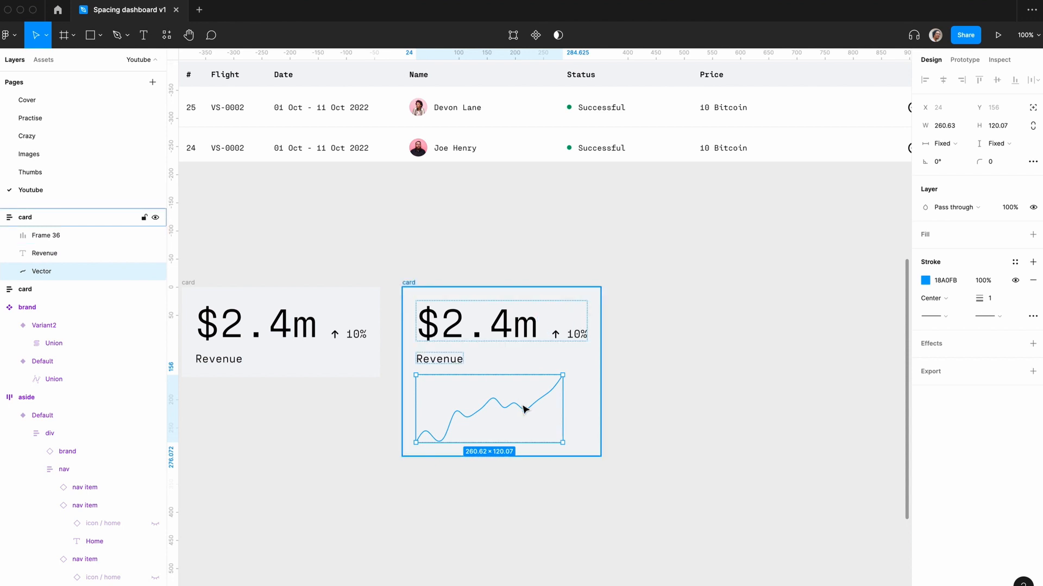
scroll(646, 390, up, 5)
scroll(682, 384, down, 3)
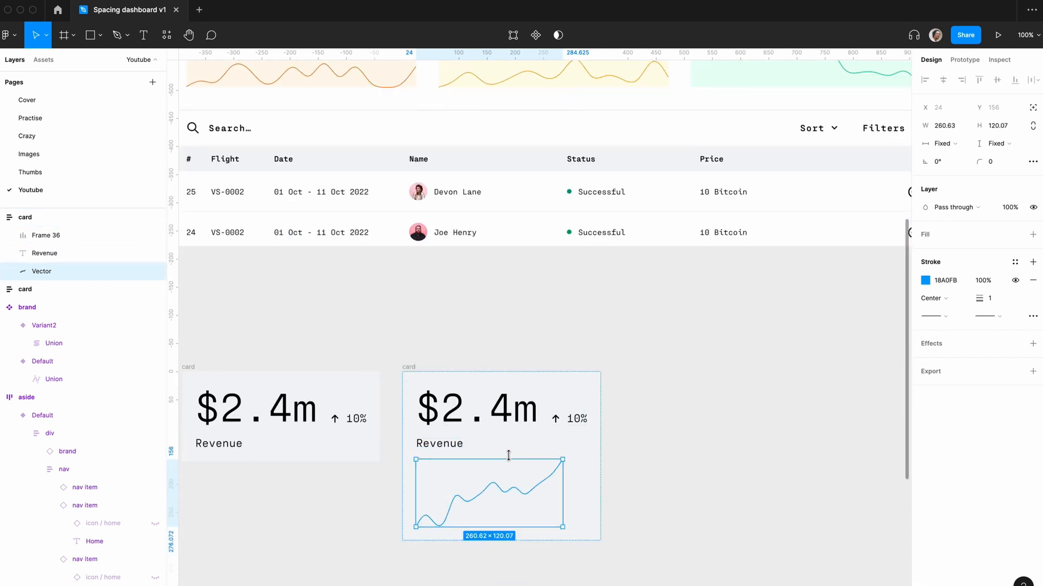
click(1032, 109)
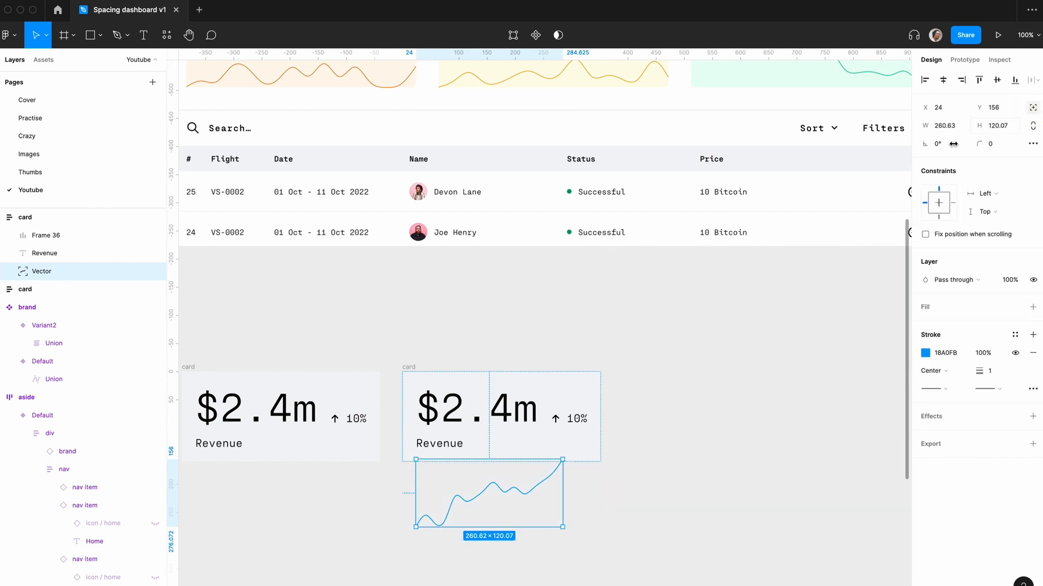
click(1014, 81)
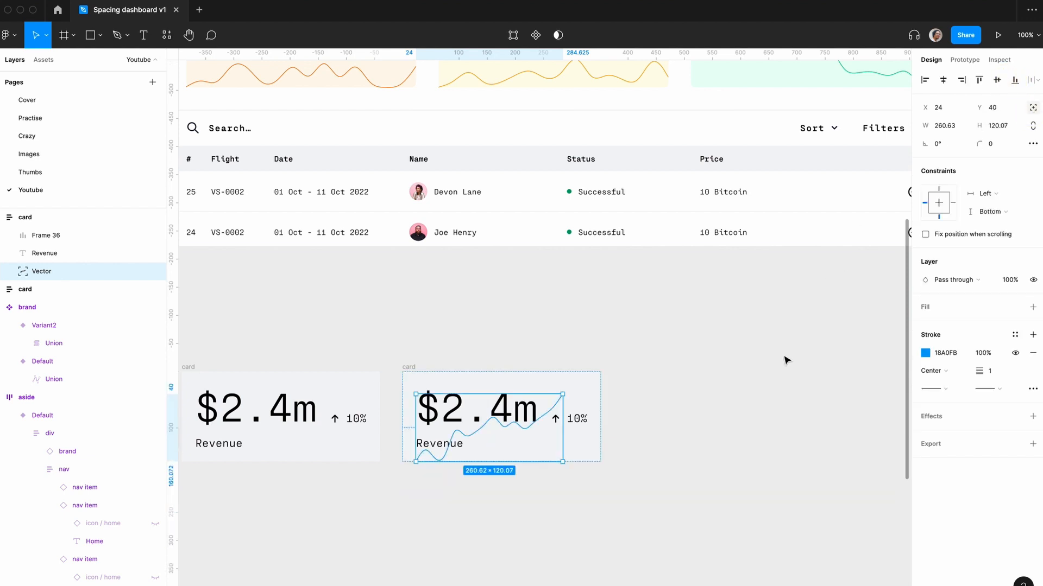
click(728, 382)
scroll(711, 390, down, 3)
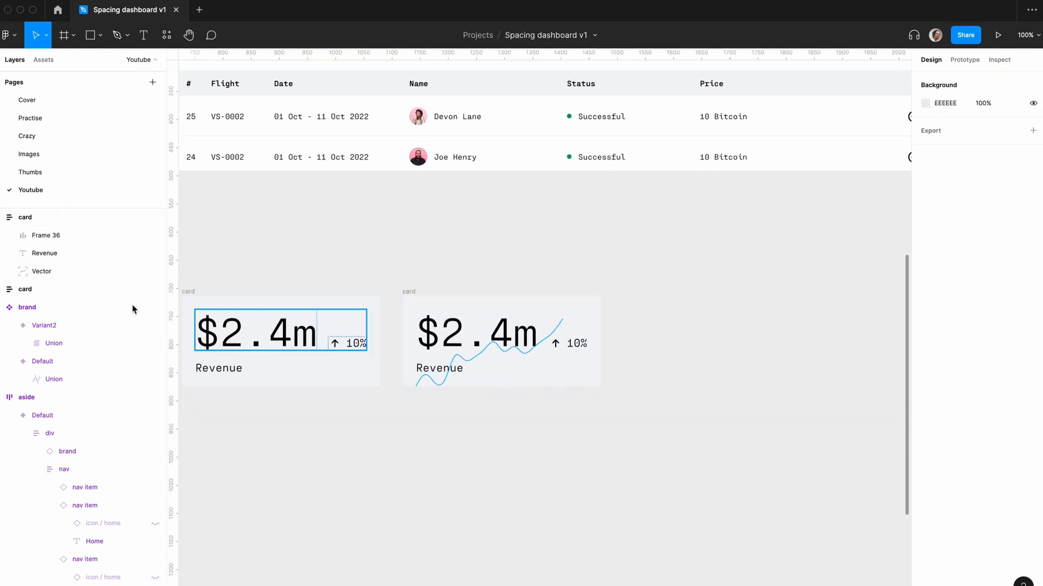
- Set the chart vector's width to 352 and align it to the card's left edge
click(54, 271)
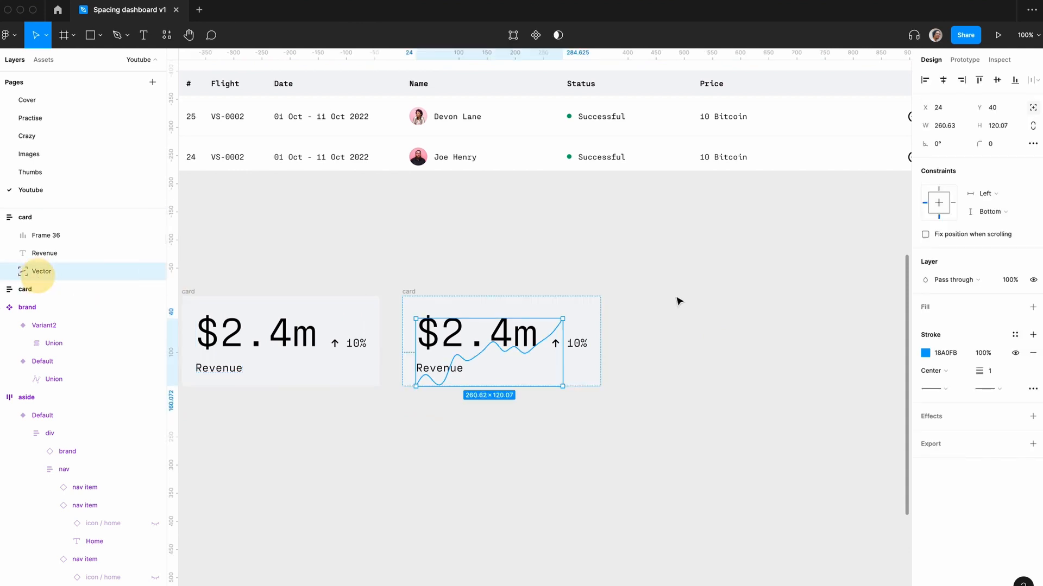
click(408, 296)
click(42, 270)
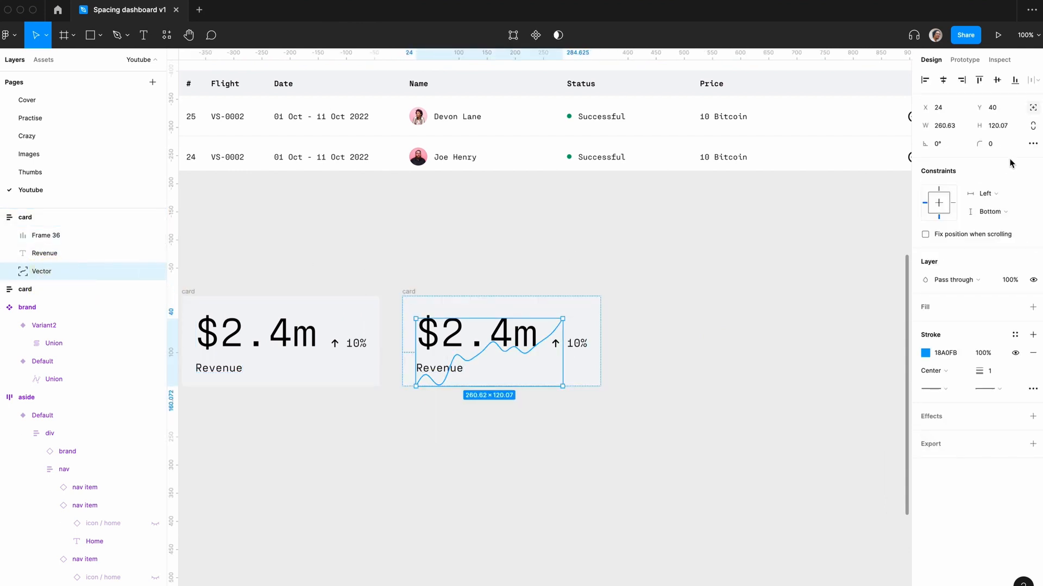
click(953, 127)
key(Return)
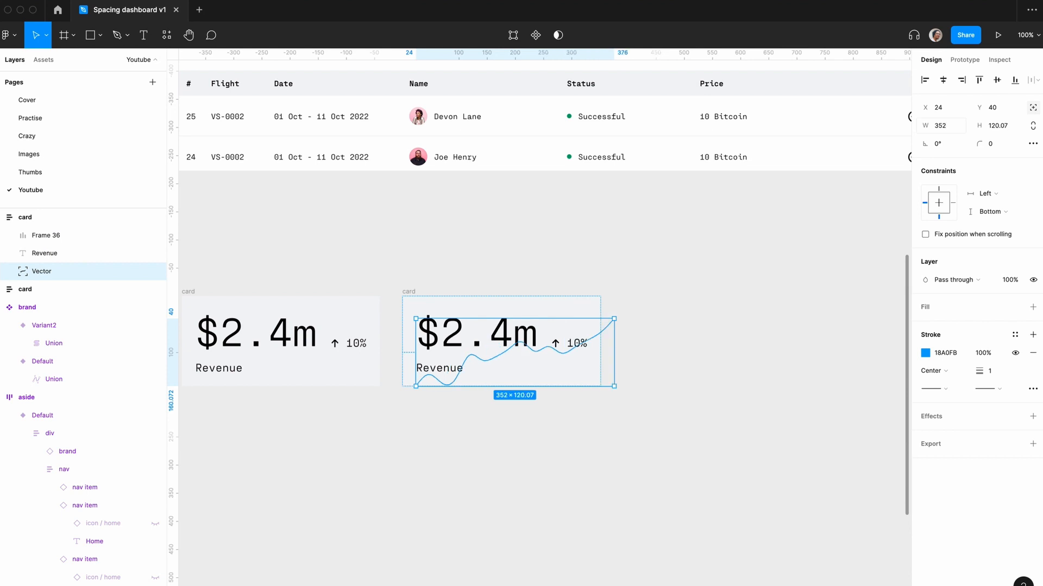
click(925, 81)
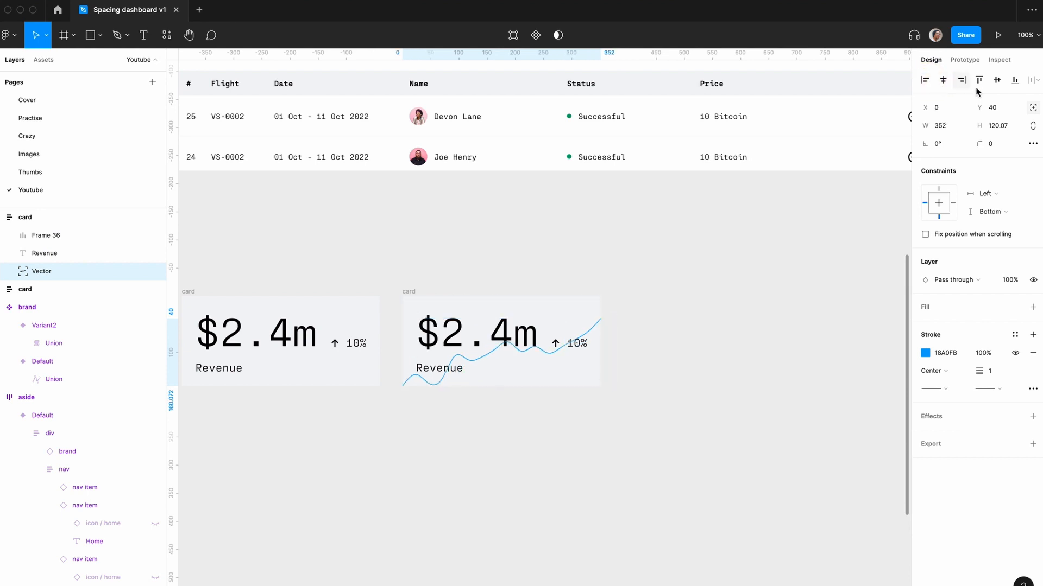
click(708, 391)
- Set individual padding on the card with the chart, with a bottom padding of 80
click(408, 293)
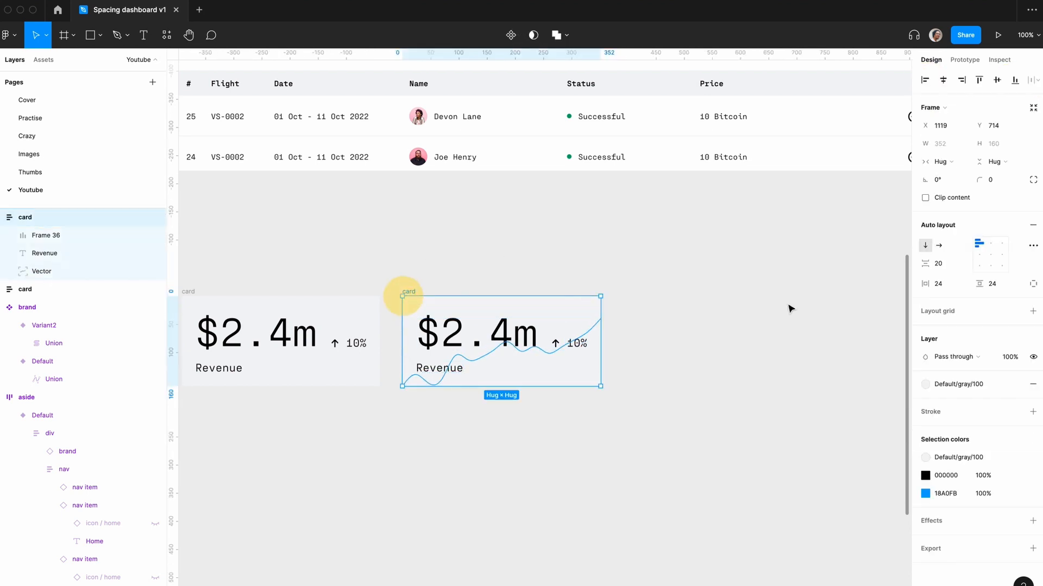
click(1034, 284)
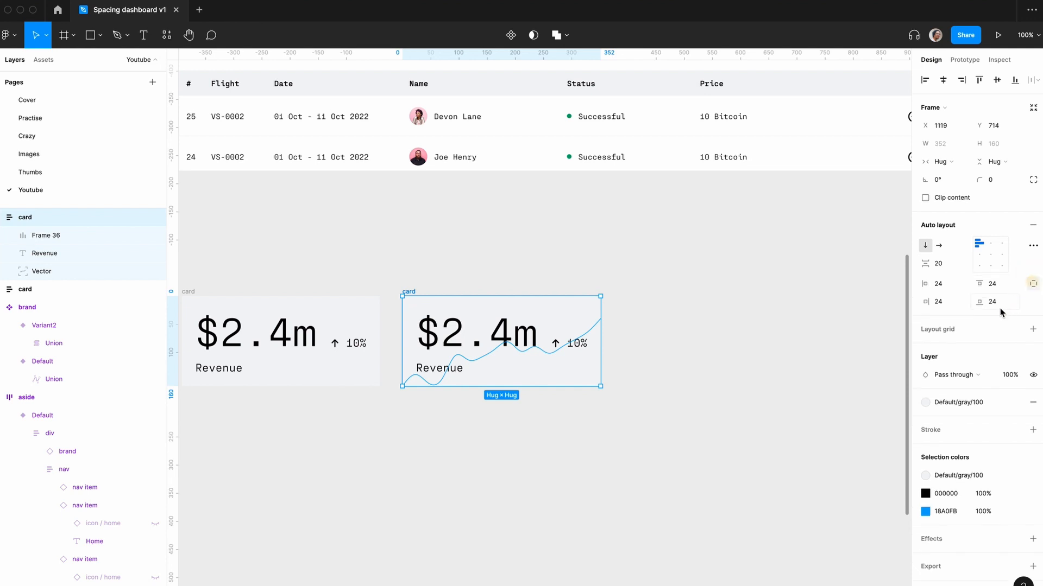
click(990, 302)
text(40)
key(Return)
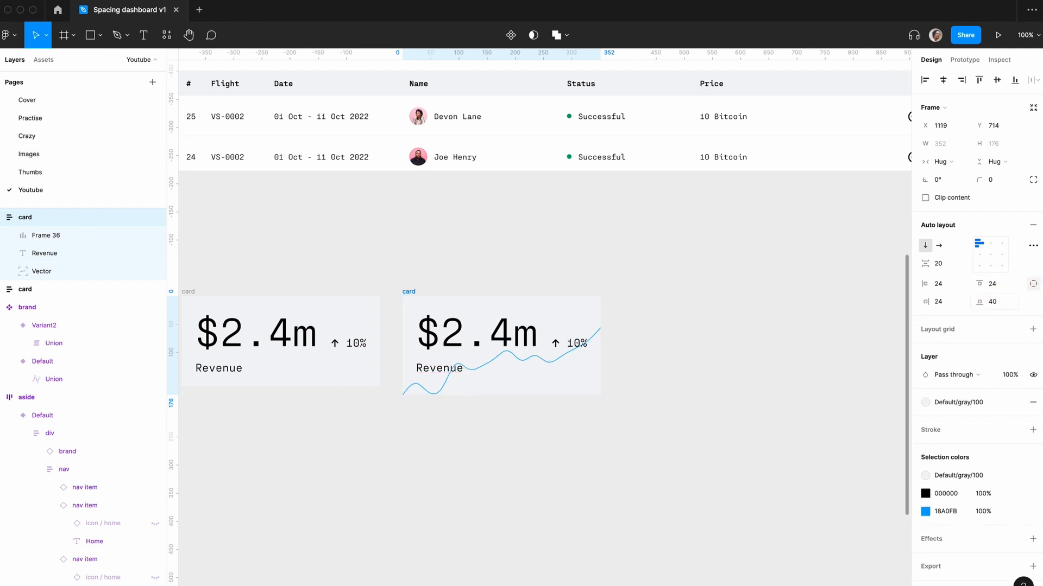
click(996, 307)
text(80)
key(Return)
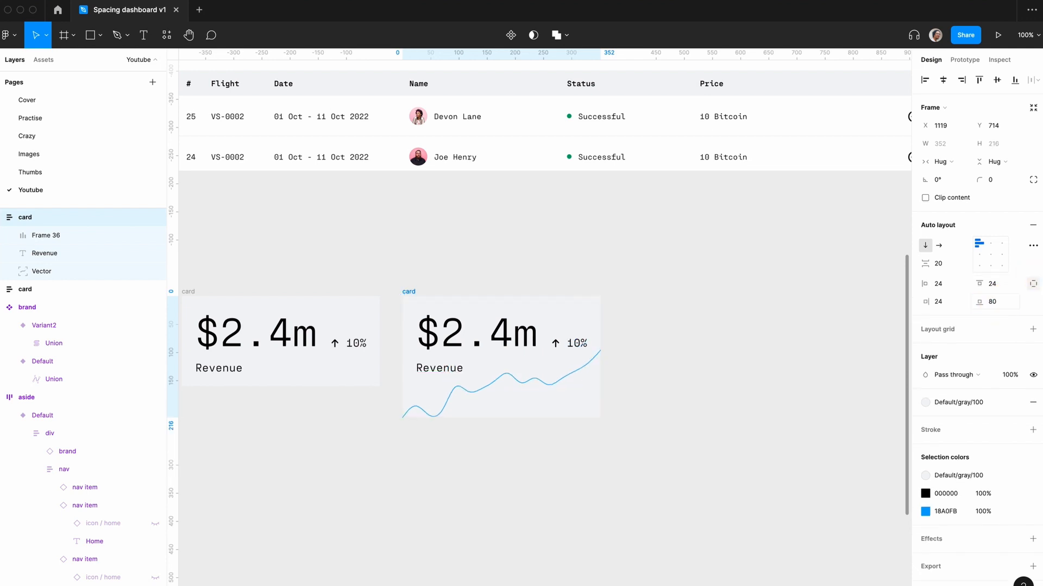
click(712, 415)
- Apply the Default/gray/900 color style to the chart vector's stroke
key(minus)
key(plus)
click(551, 391)
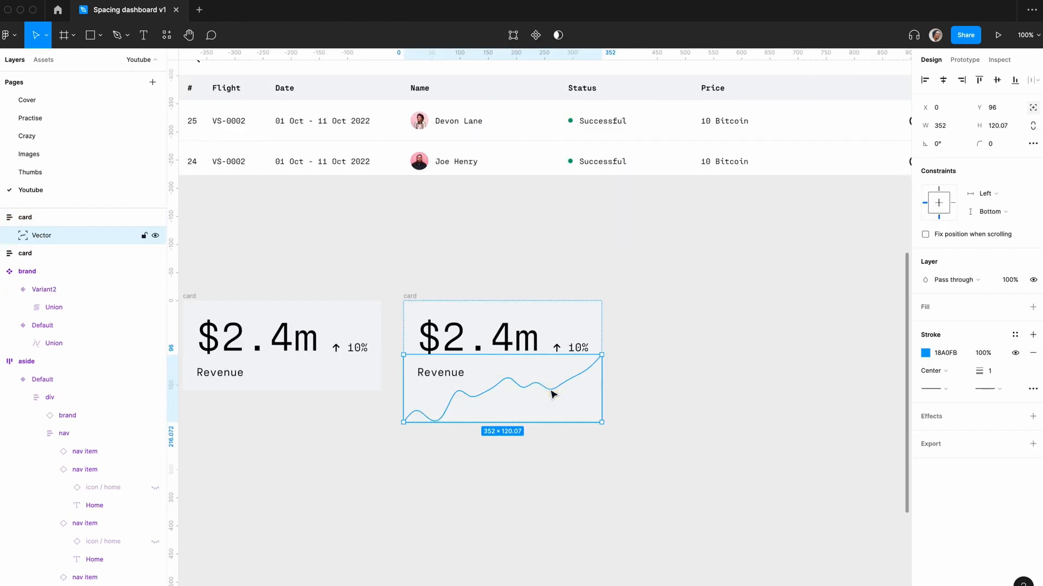
click(1015, 335)
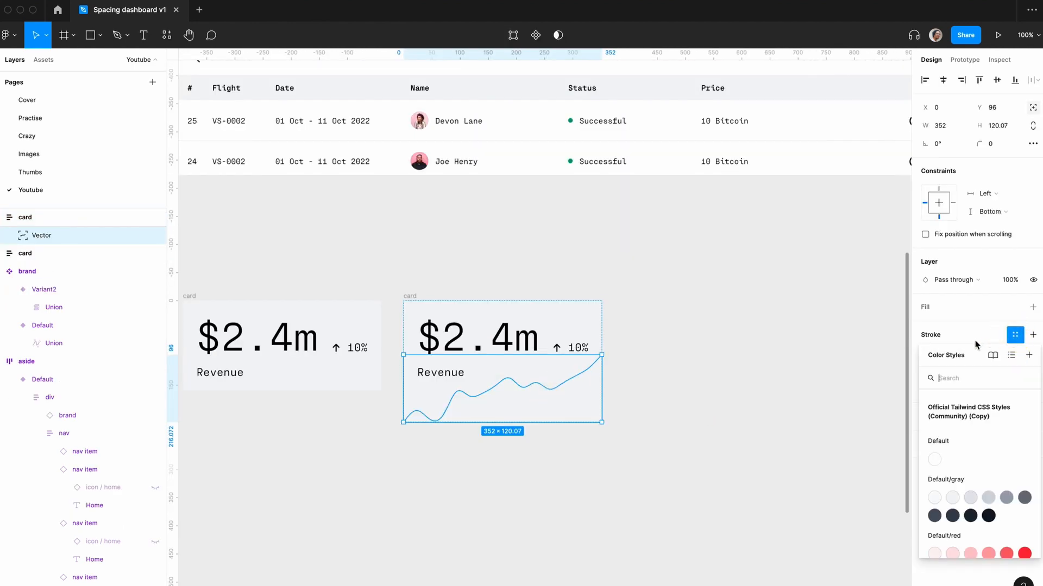
click(984, 513)
click(705, 442)
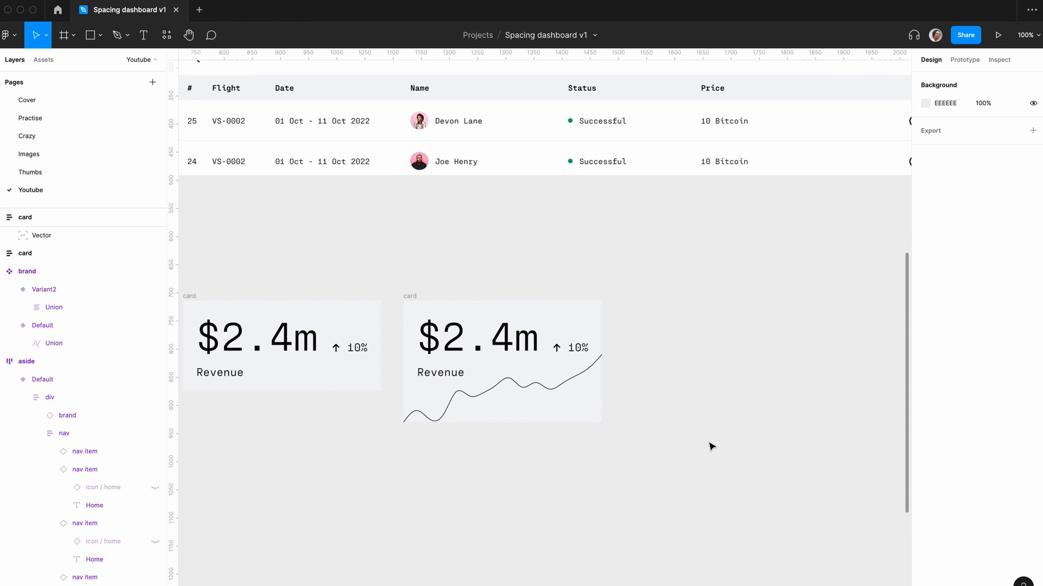
- Compare the new chart card with the colored stat cards in the dashboard design
scroll(711, 446, down, 2)
key(minus)
key(plus)
key(plus)
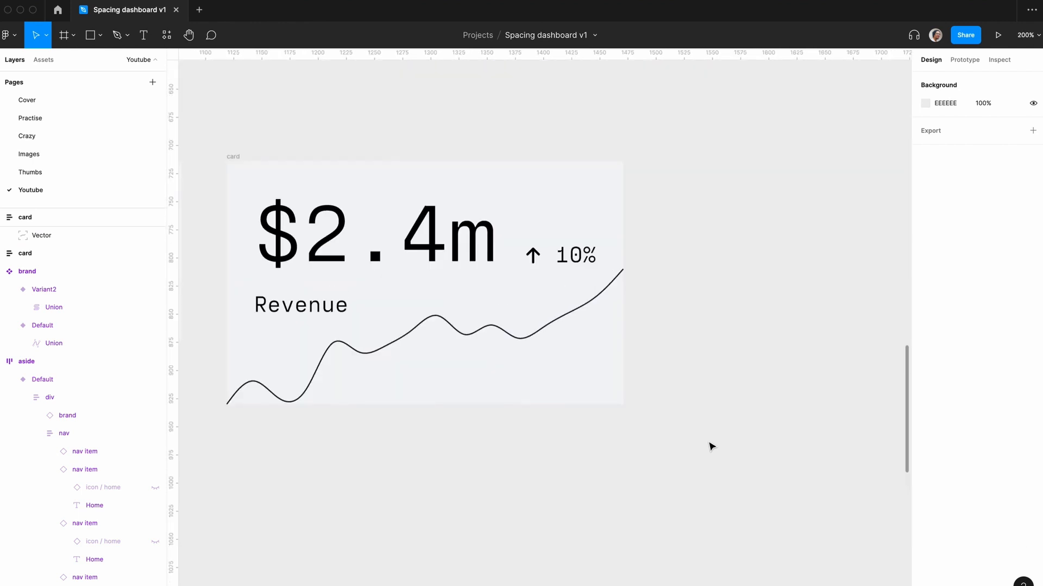
key(minus)
scroll(712, 446, up, 4)
key(minus)
scroll(711, 447, up, 2)
key(plus)
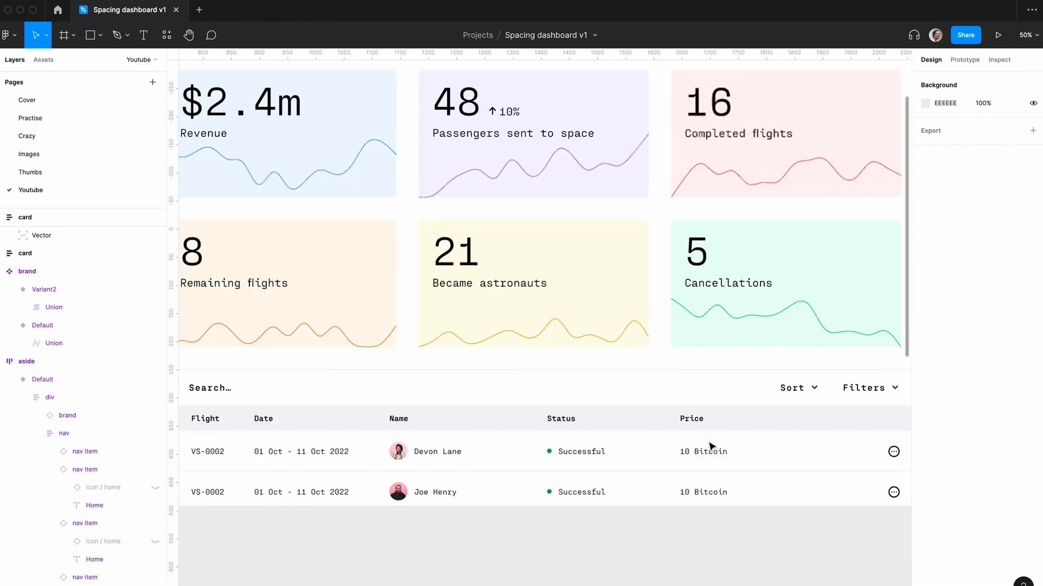
scroll(710, 445, left, 2)
key(minus)
scroll(709, 445, up, 2)
key(plus)
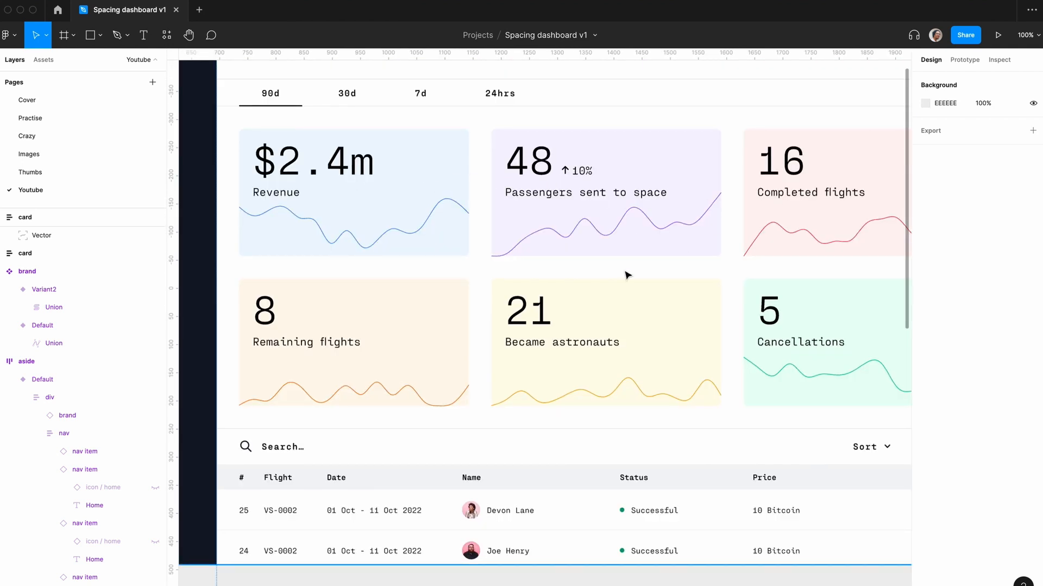
scroll(625, 274, right, 3)
scroll(625, 275, down, 2)
key(minus)
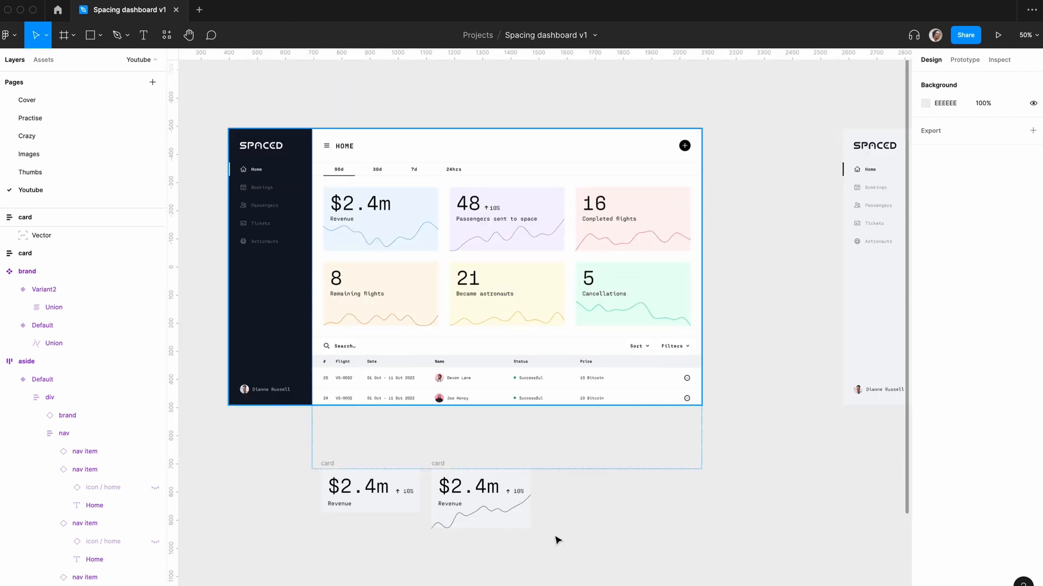
- Turn the card with the chart line into a component
scroll(557, 540, down, 1)
key(plus)
click(369, 436)
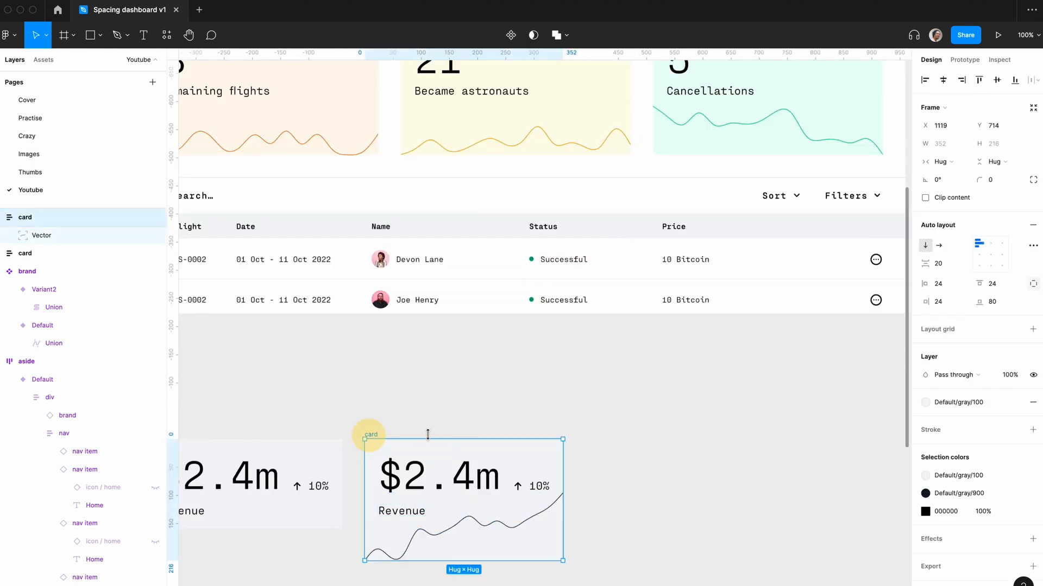
key(super+alt+k)
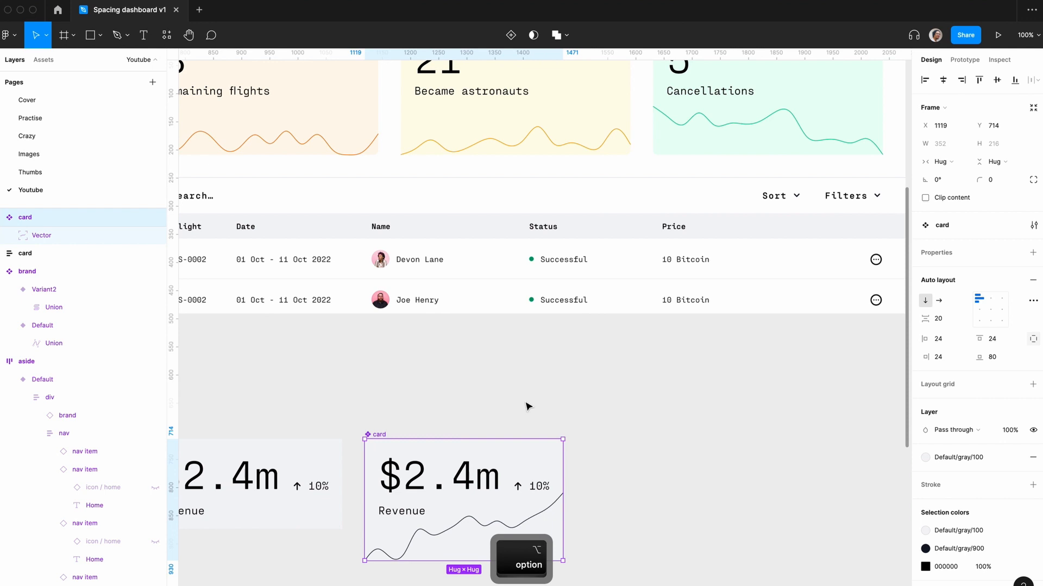
scroll(528, 406, down, 2)
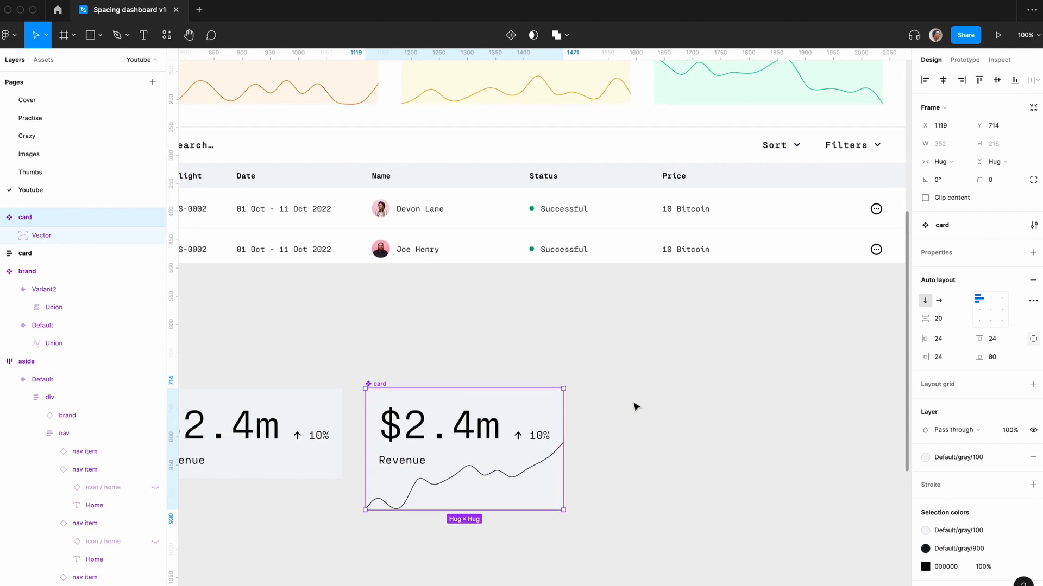
key(minus)
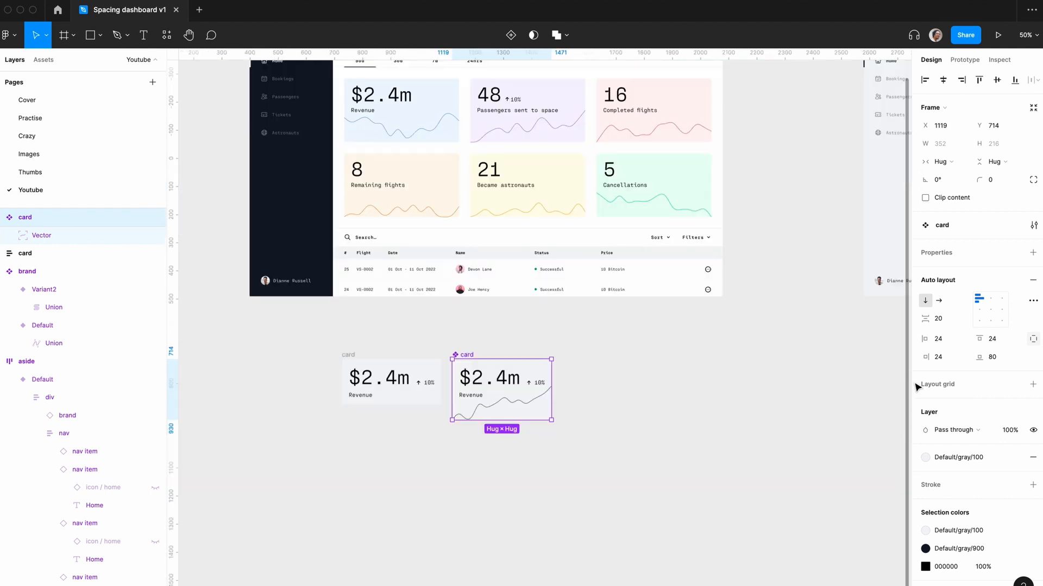
- Add a variant property to the card component and create a second variant below the default one
click(1033, 252)
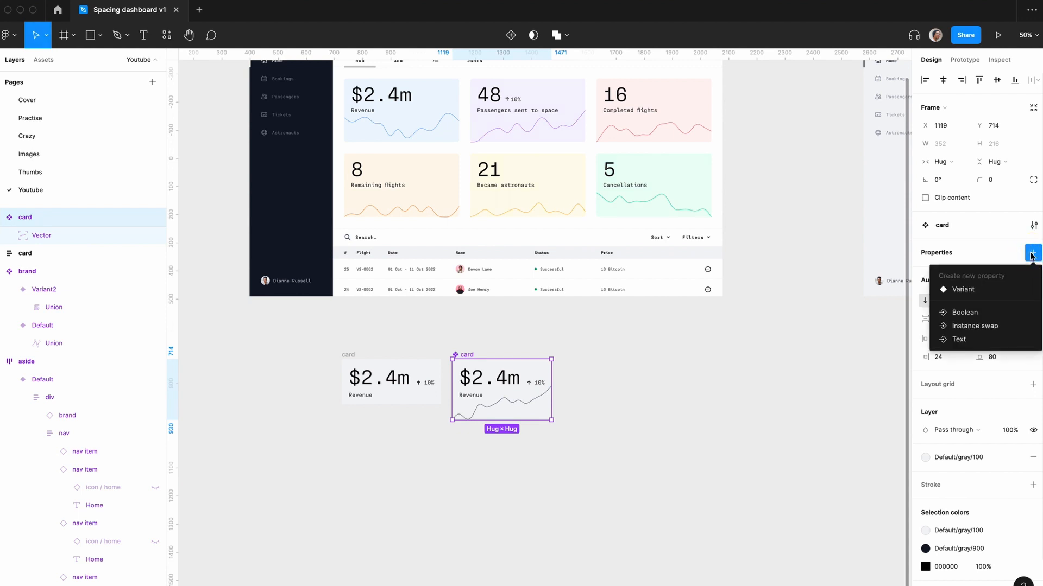
click(984, 291)
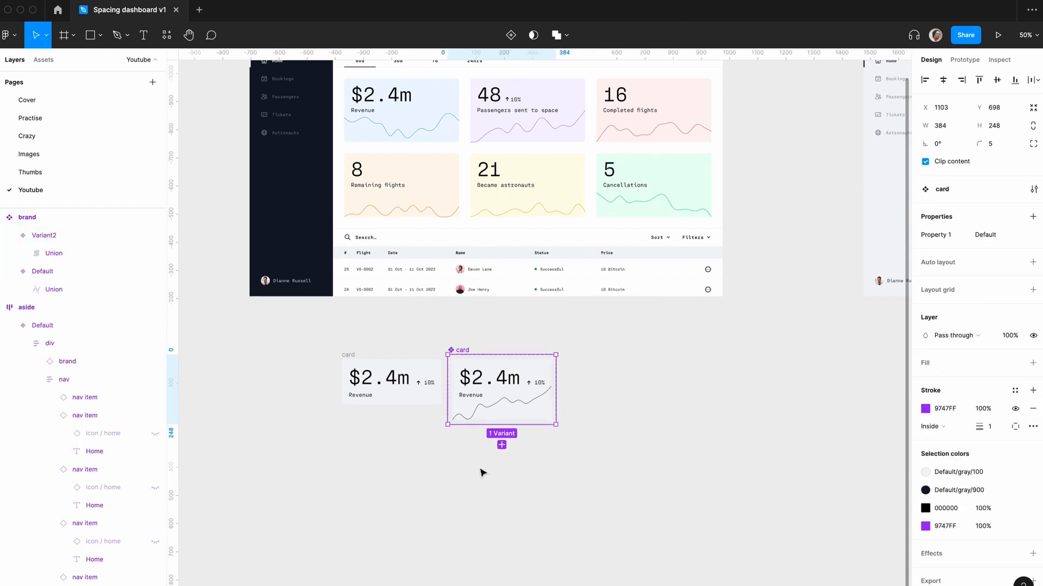
click(502, 445)
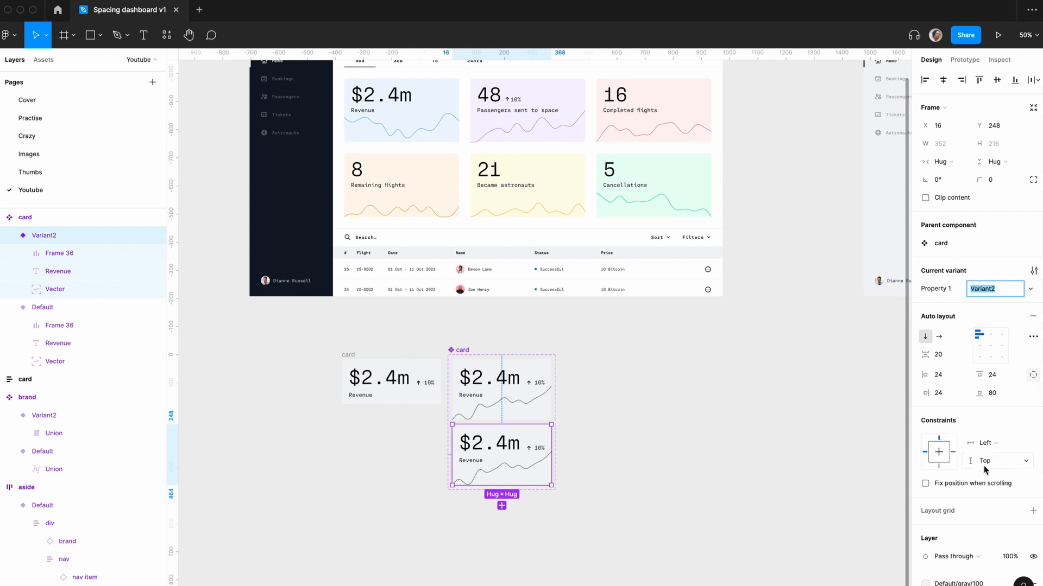
- Apply the Default/blue/50 color style to the second card variant's fill
scroll(957, 468, down, 3)
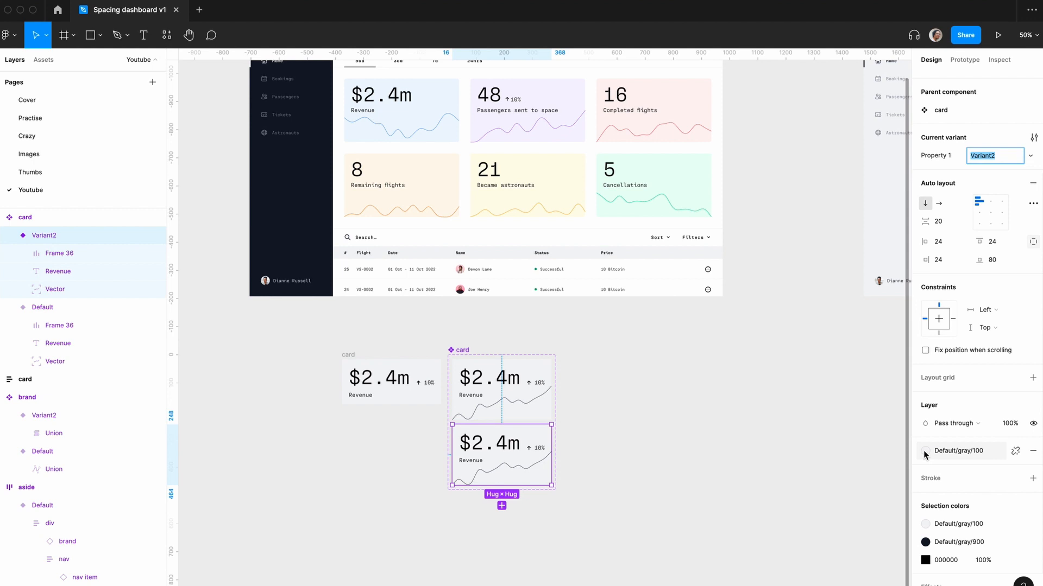
click(925, 451)
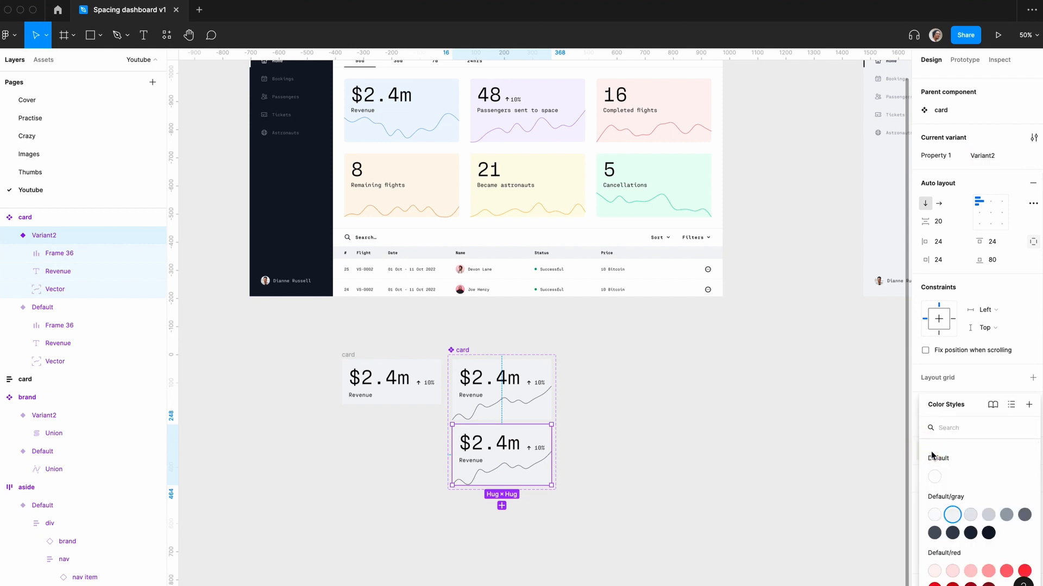
text(blue)
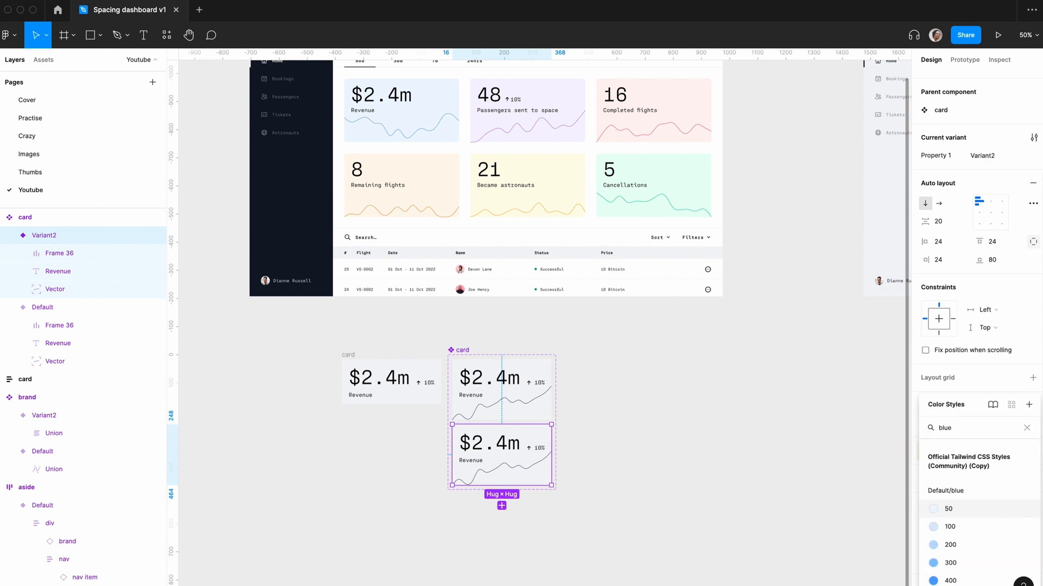
click(935, 510)
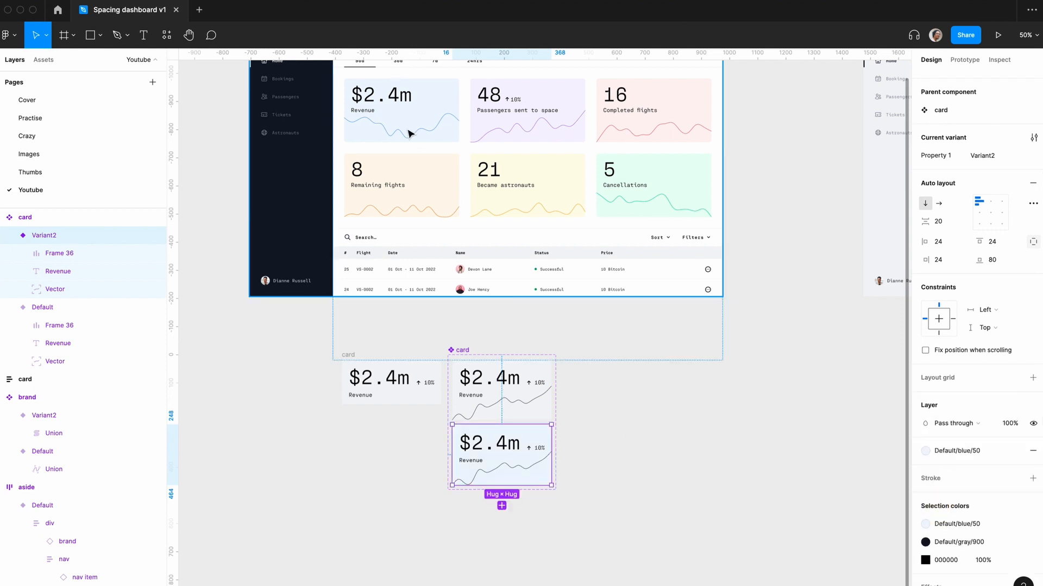
click(619, 407)
- Apply the Default/blue/500 color style to the stroke of the second variant's chart line
scroll(619, 407, down, 2)
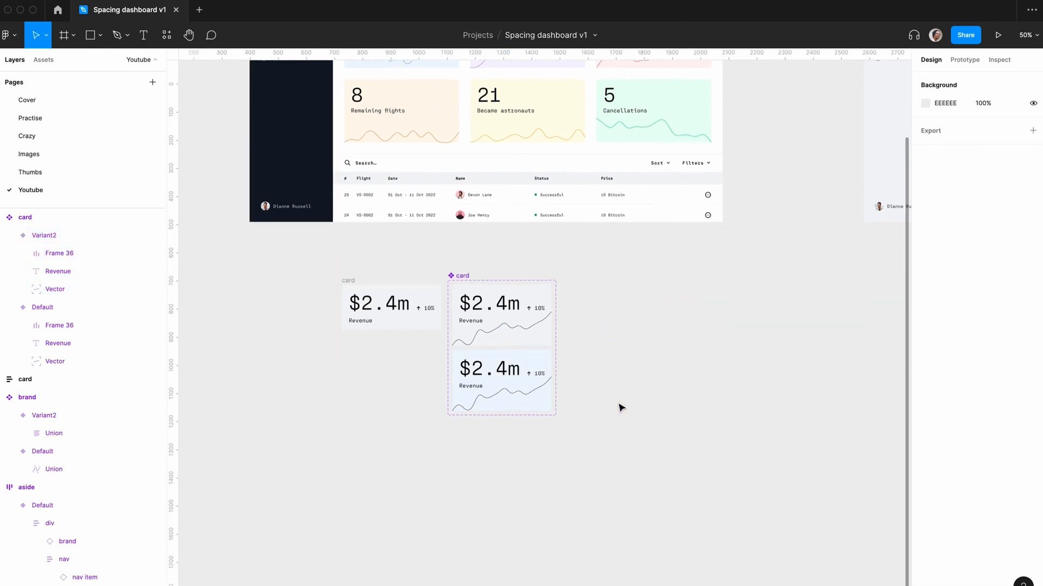
key(shift+0)
click(513, 456)
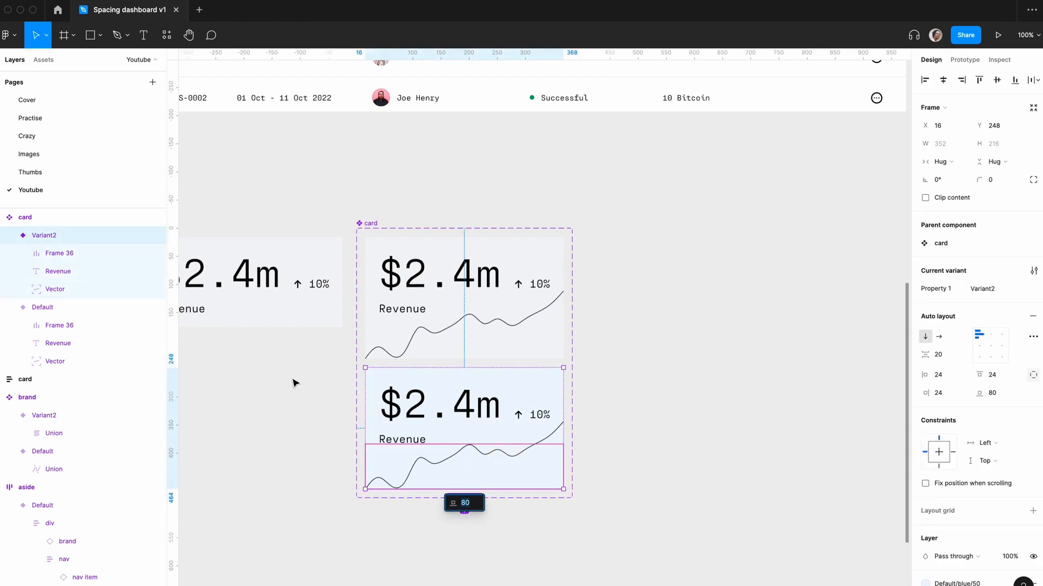
click(44, 286)
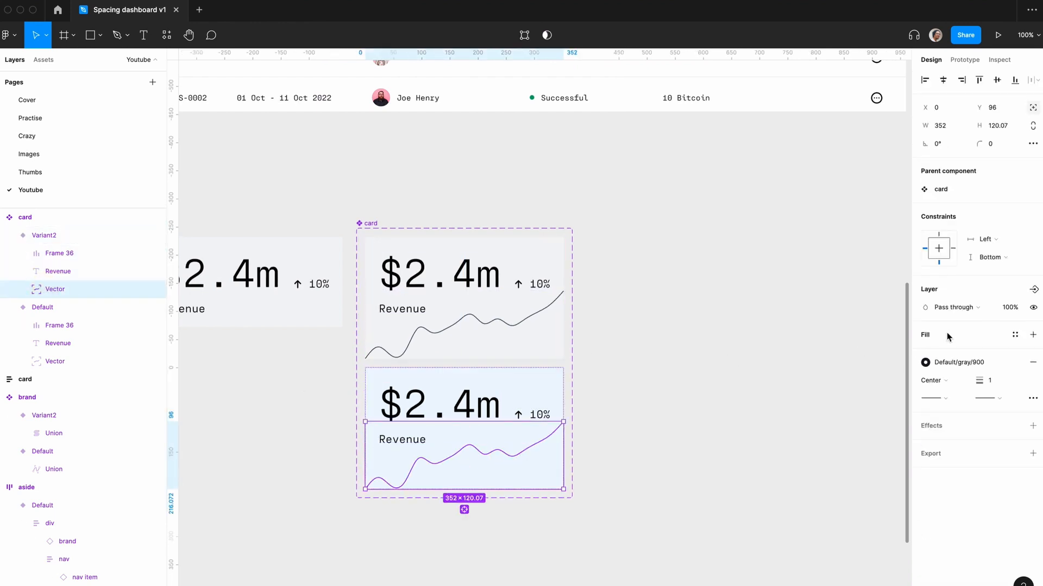
click(925, 363)
text(blue)
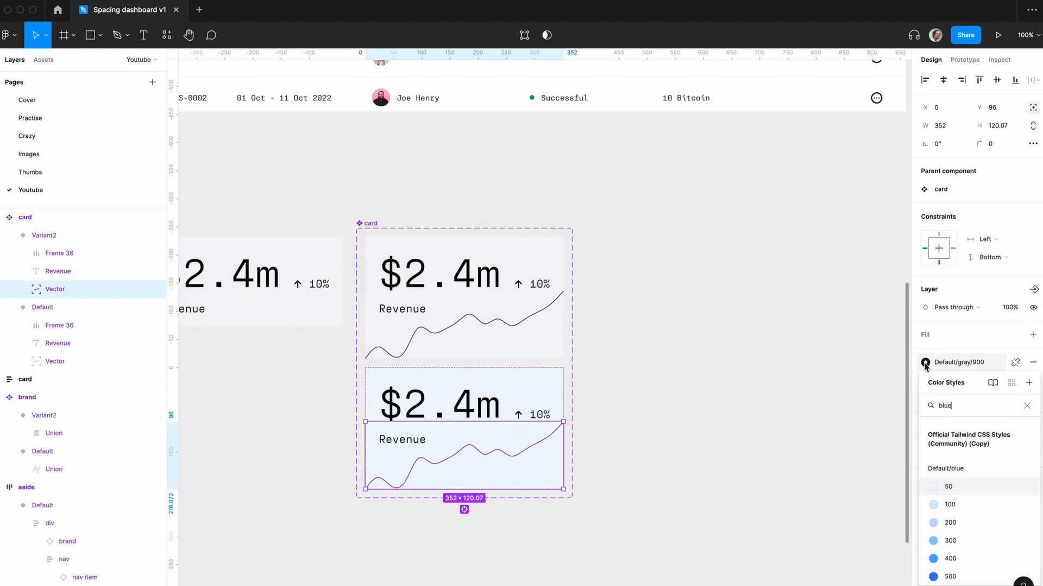
scroll(966, 500, down, 2)
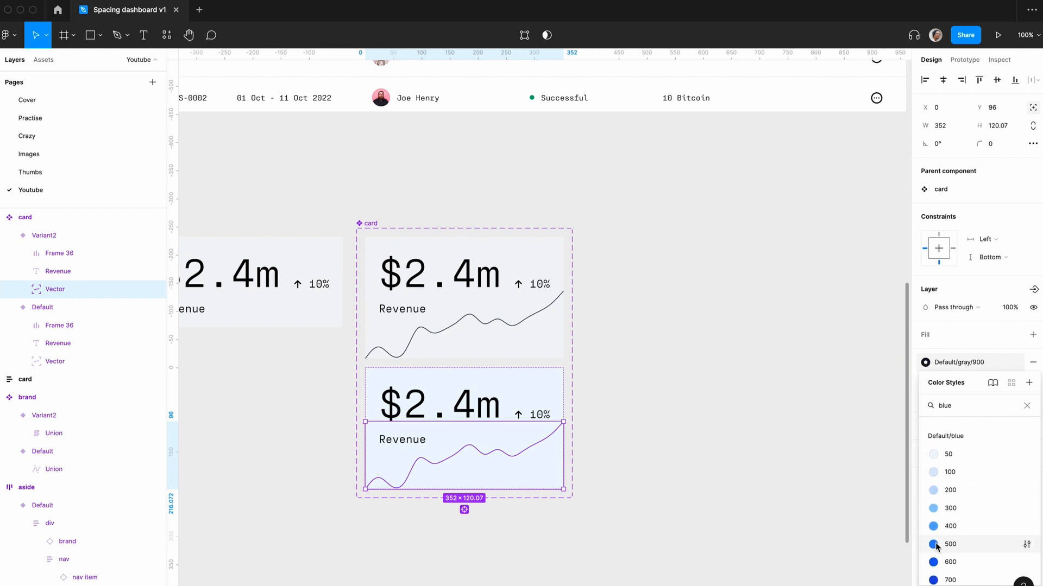
click(934, 545)
click(708, 501)
- Compare the blue card variant with the colored stat cards in the dashboard design
key(minus)
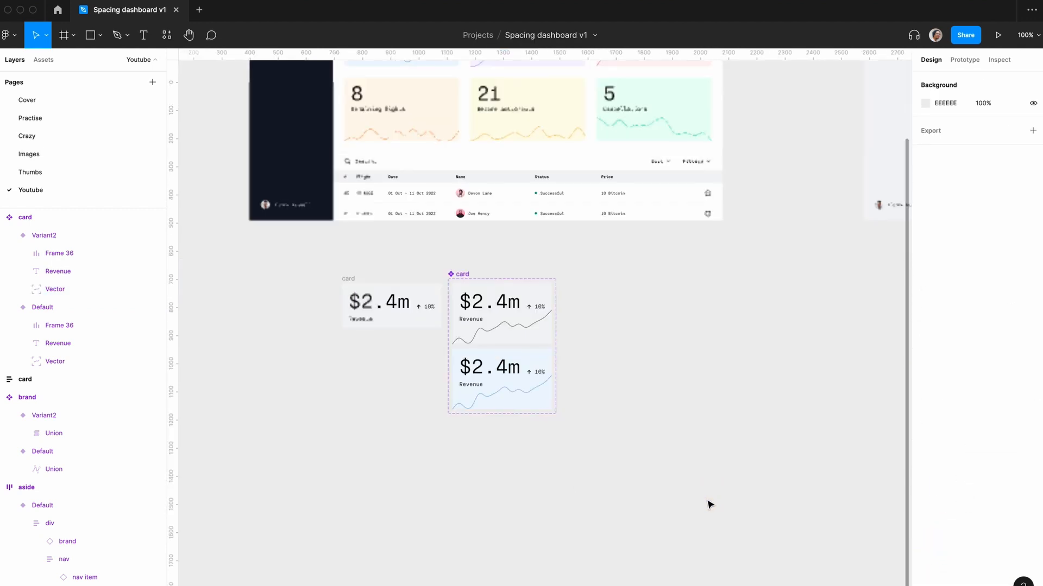
scroll(703, 502, up, 2)
key(plus)
scroll(703, 502, down, 1)
scroll(704, 505, down, 2)
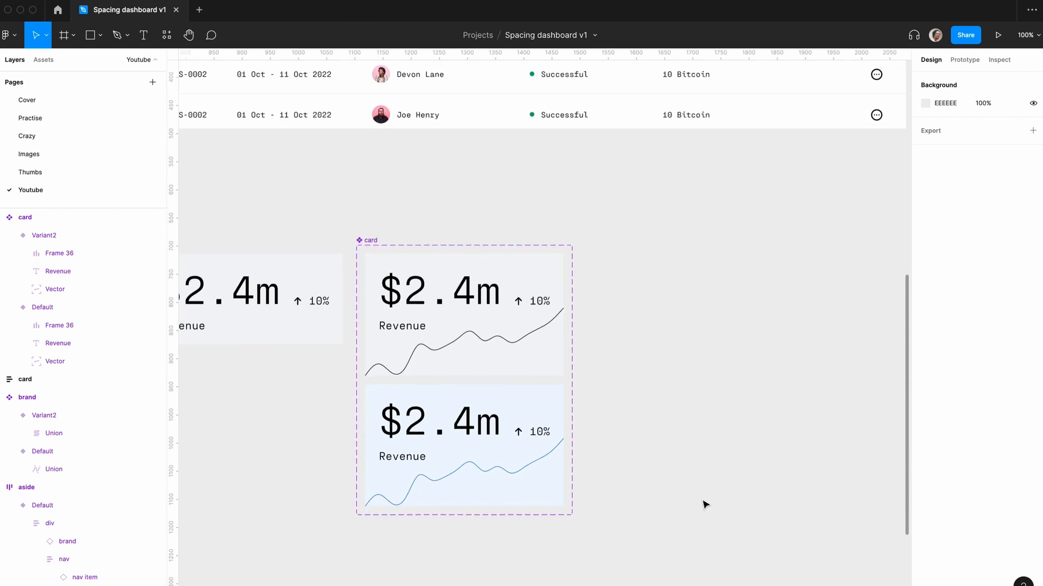
scroll(704, 504, up, 6)
key(minus)
scroll(701, 503, down, 3)
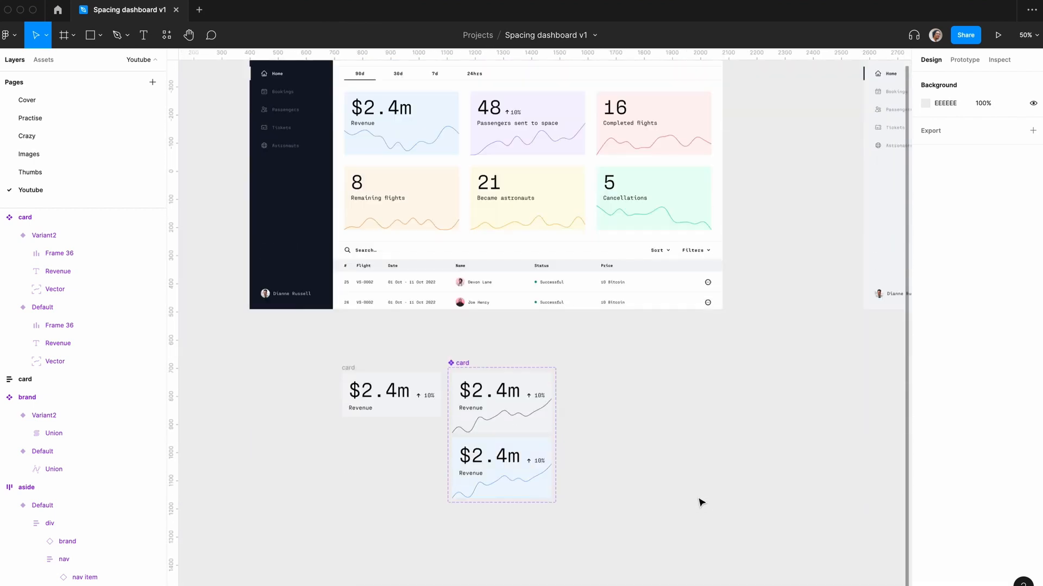
key(plus)
scroll(690, 497, up, 2)
key(minus)
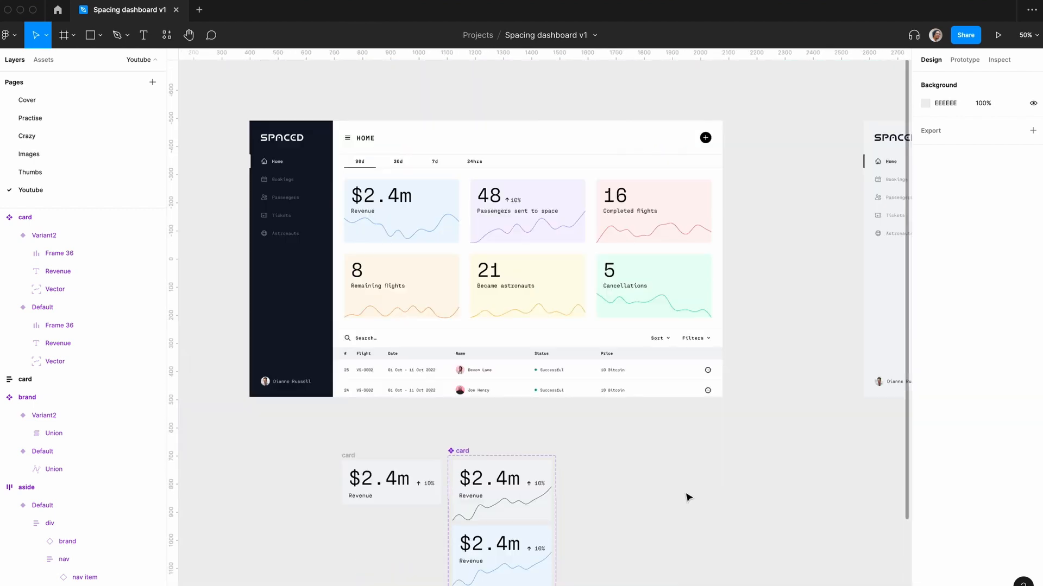
scroll(687, 496, up, 1)
key(plus)
key(minus)
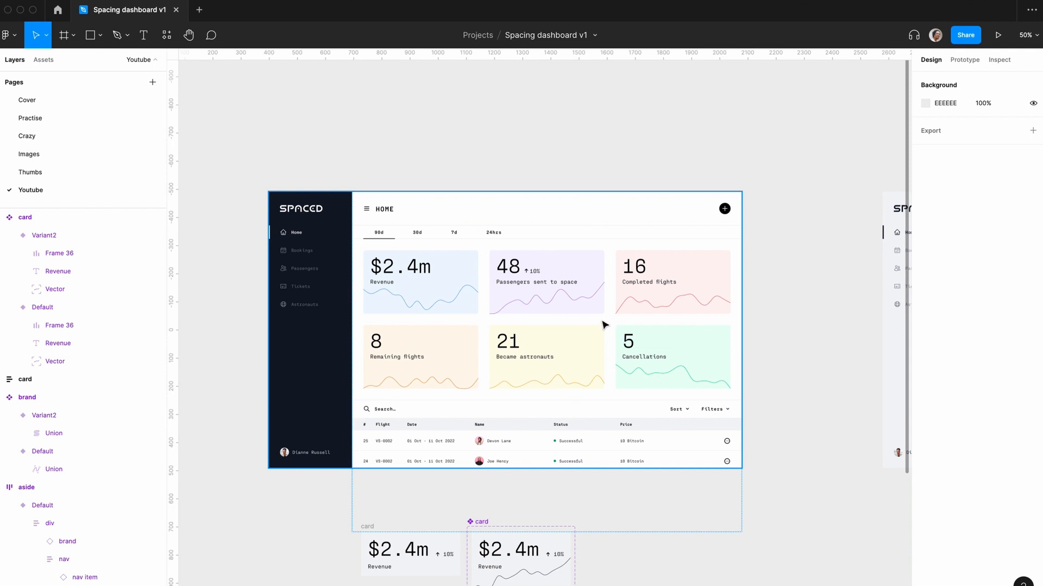
scroll(596, 326, down, 5)
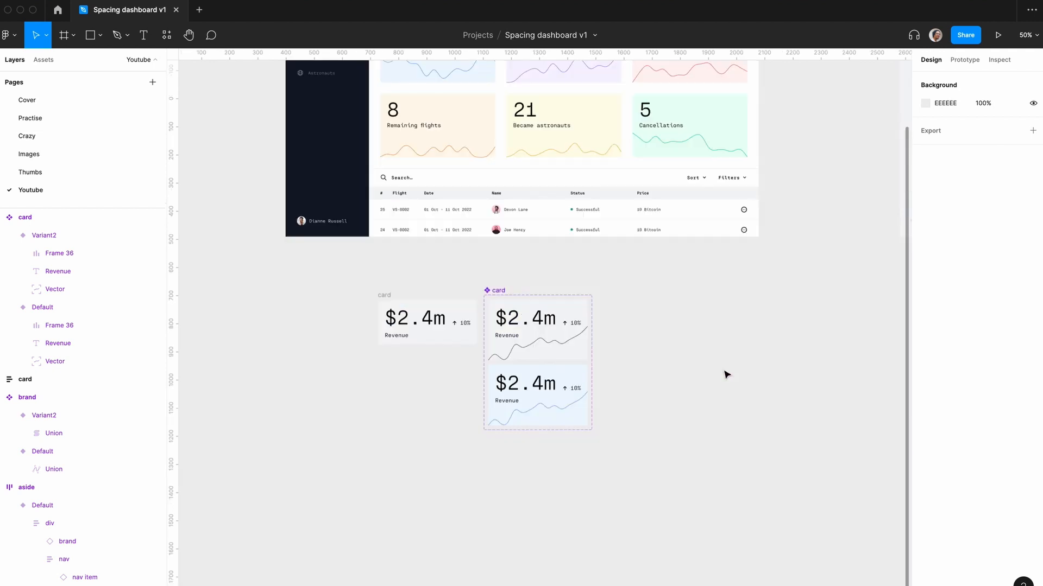
- Rename the second card variant as blue
click(505, 396)
click(994, 289)
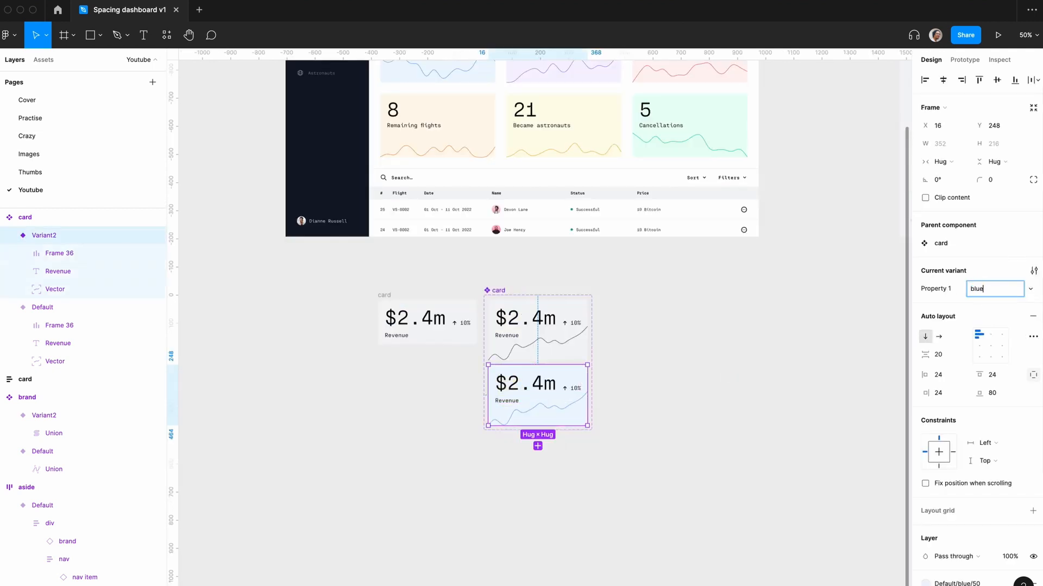
key(Return)
click(757, 432)
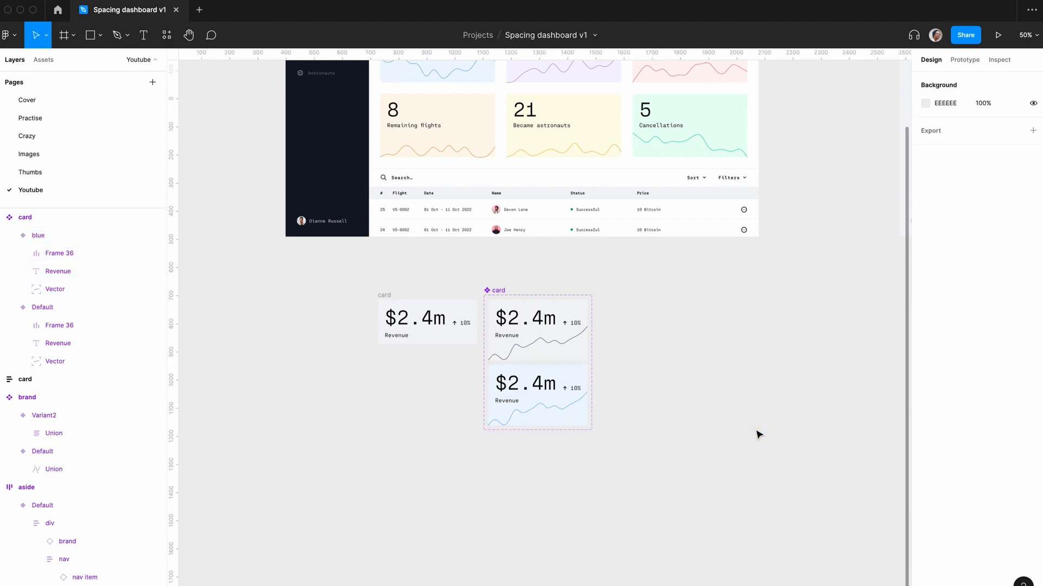
- Examine the dashboard's stat cards for the remaining card colors that need variants
key(plus)
key(minus)
scroll(756, 435, up, 3)
key(plus)
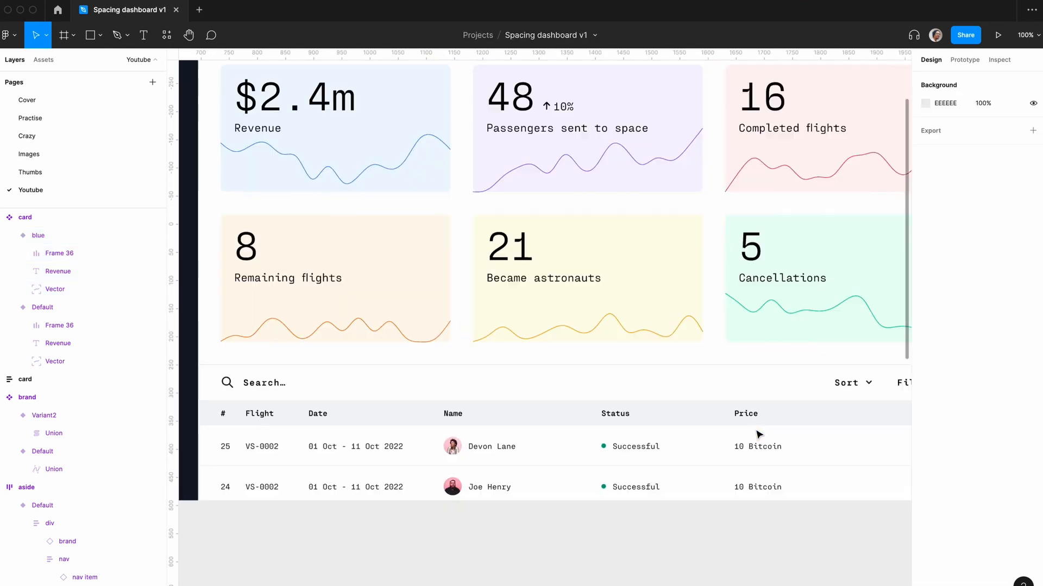
scroll(757, 434, up, 2)
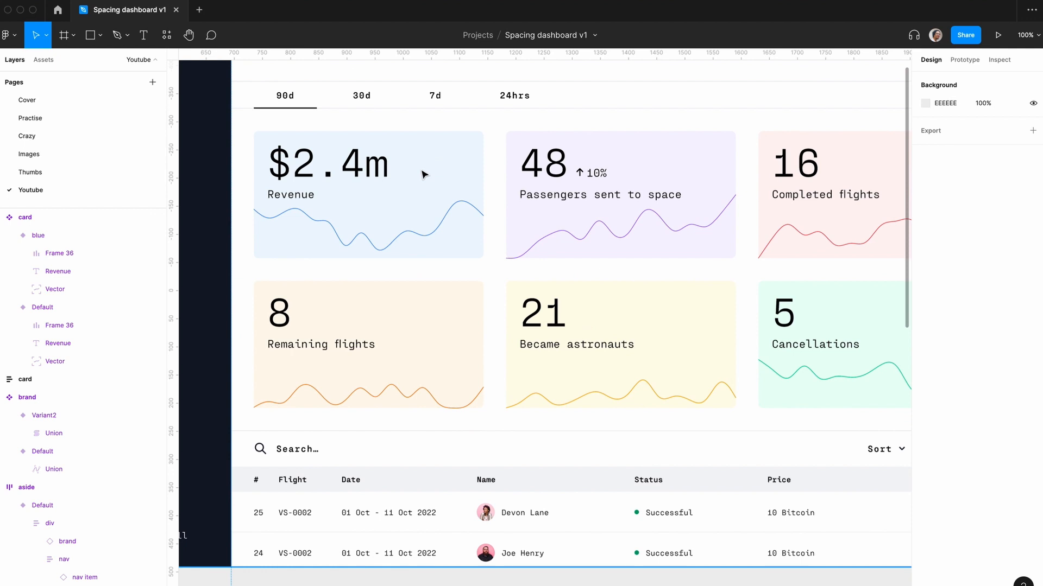
key(minus)
key(plus)
key(minus)
key(plus)
key(minus)
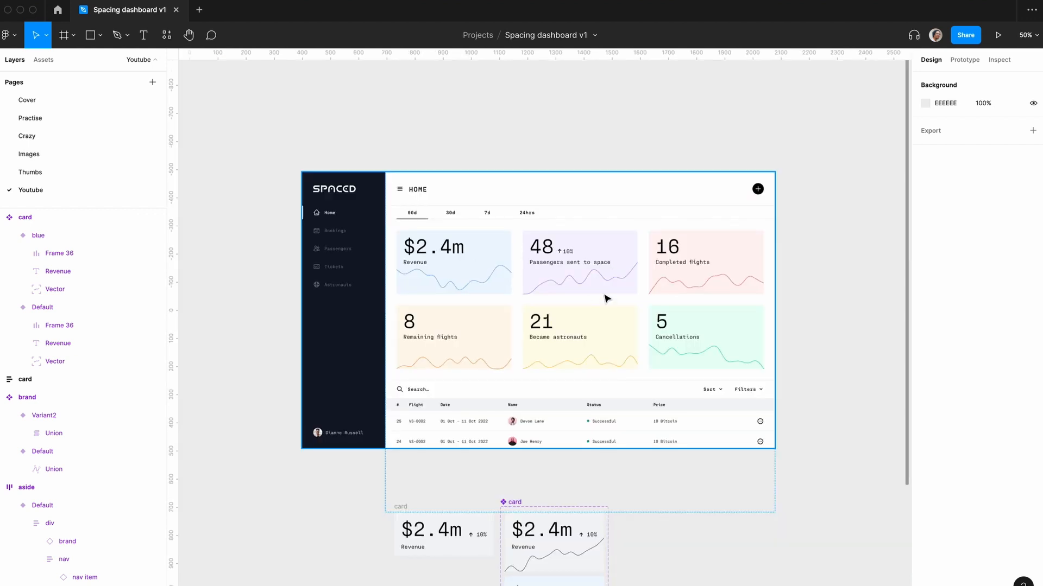
- Duplicate the blue variant as a variant named purple and give it the Default/purple/50 fill
scroll(606, 298, down, 5)
click(561, 384)
key(super+d)
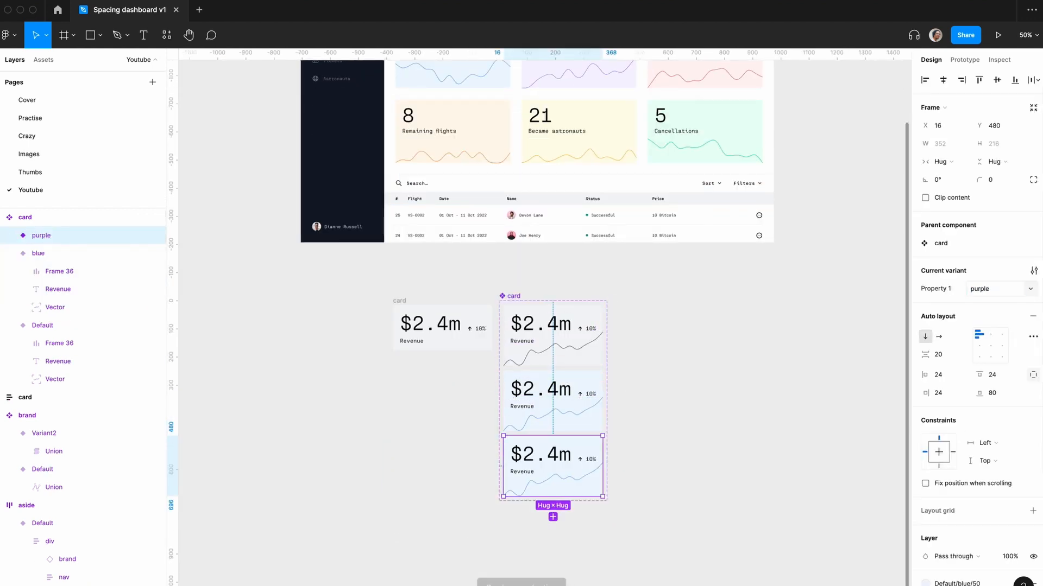
scroll(926, 451, down, 3)
click(925, 449)
scroll(928, 477, down, 2)
click(932, 510)
- Replace the blue chart line color in the purple variant with Default/purple/500
click(926, 521)
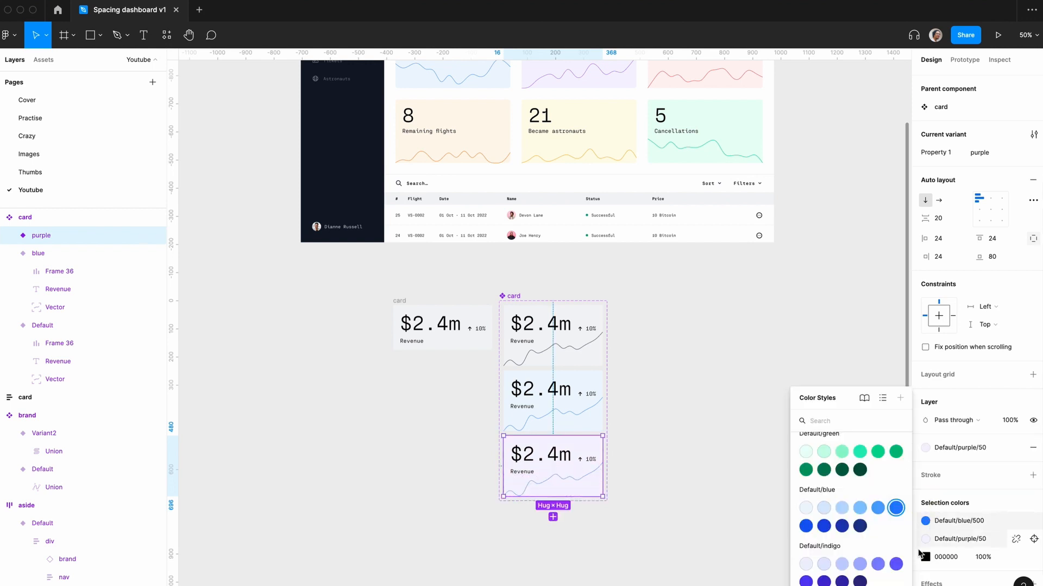
scroll(885, 537, down, 2)
click(896, 573)
- Duplicate the purple card variant and name the copy red
key(super+d)
scroll(762, 340, up, 1)
click(984, 293)
text(red)
scroll(795, 447, down, 3)
key(Return)
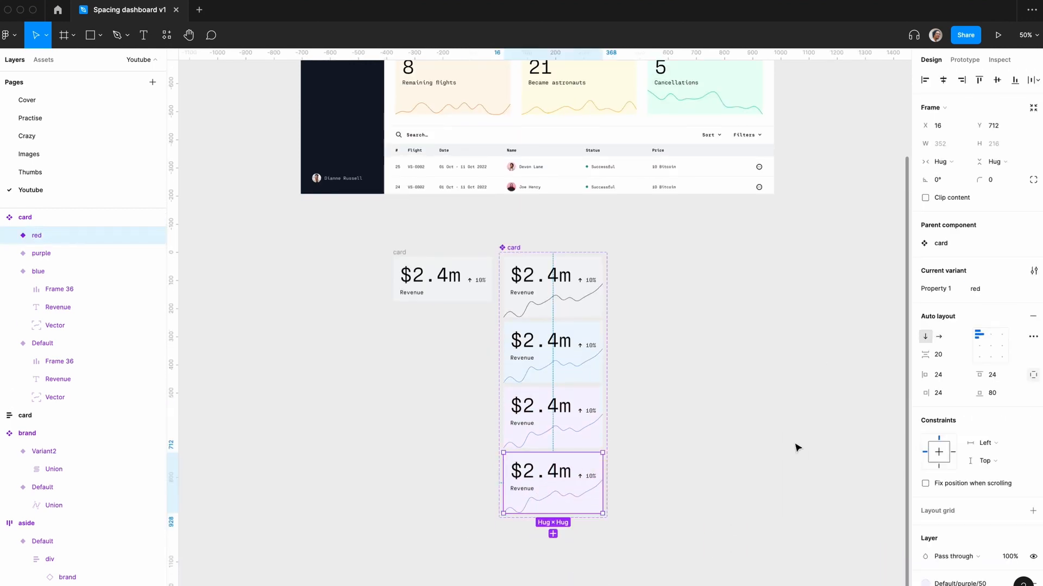
- Recolor the red variant with the Default/red/50 fill and a red chart line
scroll(925, 461, down, 3)
click(925, 461)
scroll(939, 533, up, 3)
text(red)
click(945, 511)
click(956, 535)
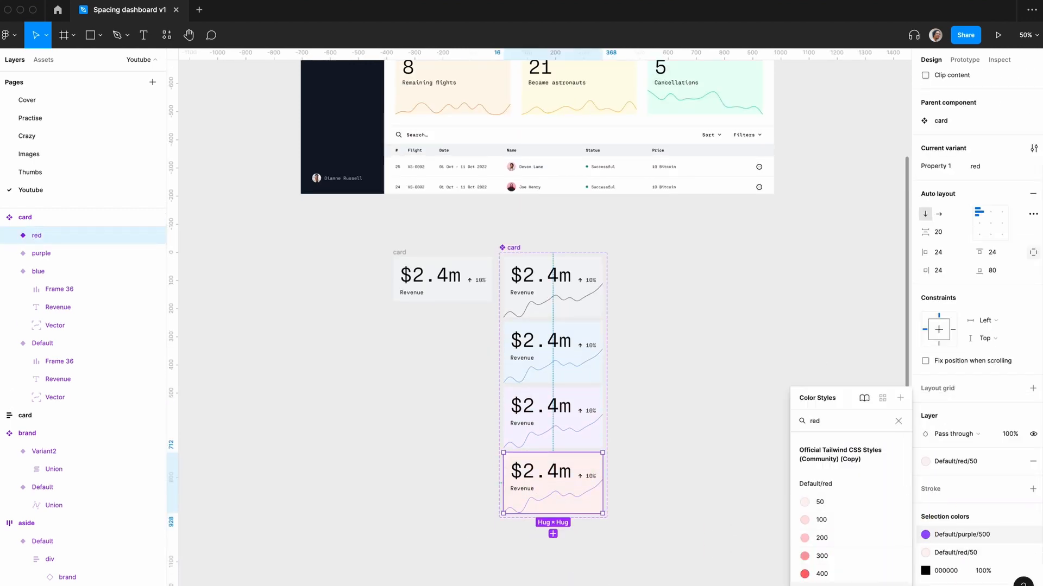
- Duplicate the red card variant and name the copy orange
key(super+d)
scroll(722, 467, down, 3)
text(orange)
key(Return)
- Recolor the orange variant with the Extended/orange/50 fill and an Extended/orange/500 chart line
scroll(926, 434, down, 2)
click(926, 405)
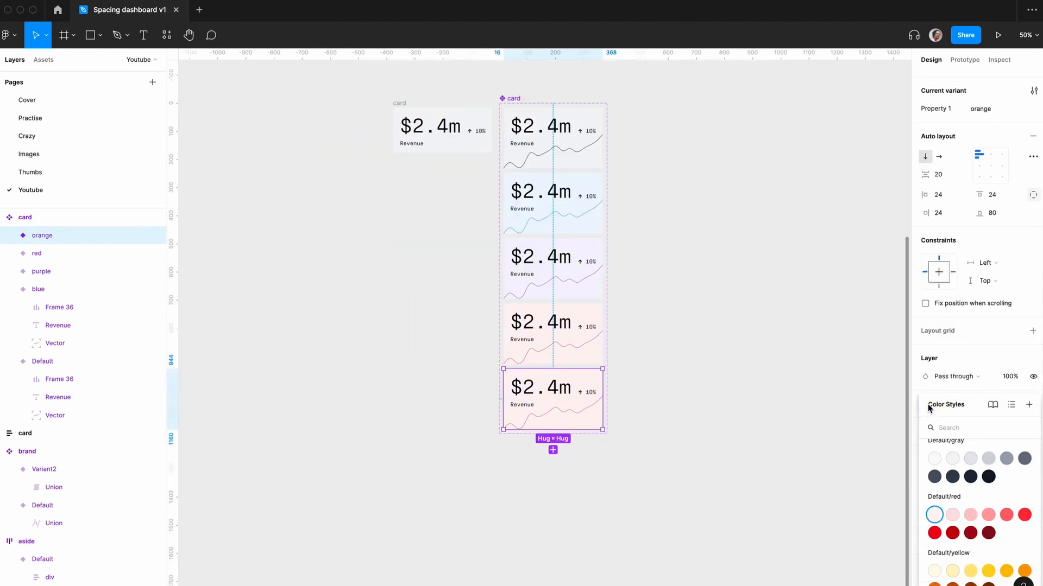
text(ora)
click(937, 506)
click(1014, 478)
text(ora)
click(820, 544)
click(722, 404)
- Duplicate the orange card variant and name the copy yellow
key(super+d)
click(995, 287)
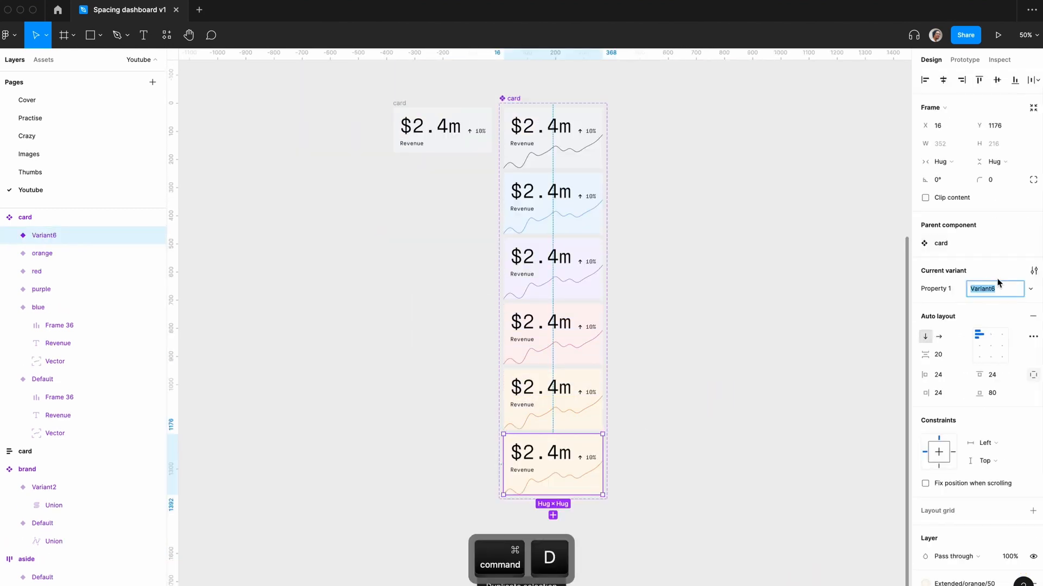
text(yellow)
key(Return)
- Recolor the yellow variant with the Default/yellow/50 fill and a Default/yellow/500 chart line
scroll(970, 370, down, 2)
click(925, 472)
text(yel)
click(938, 509)
click(925, 564)
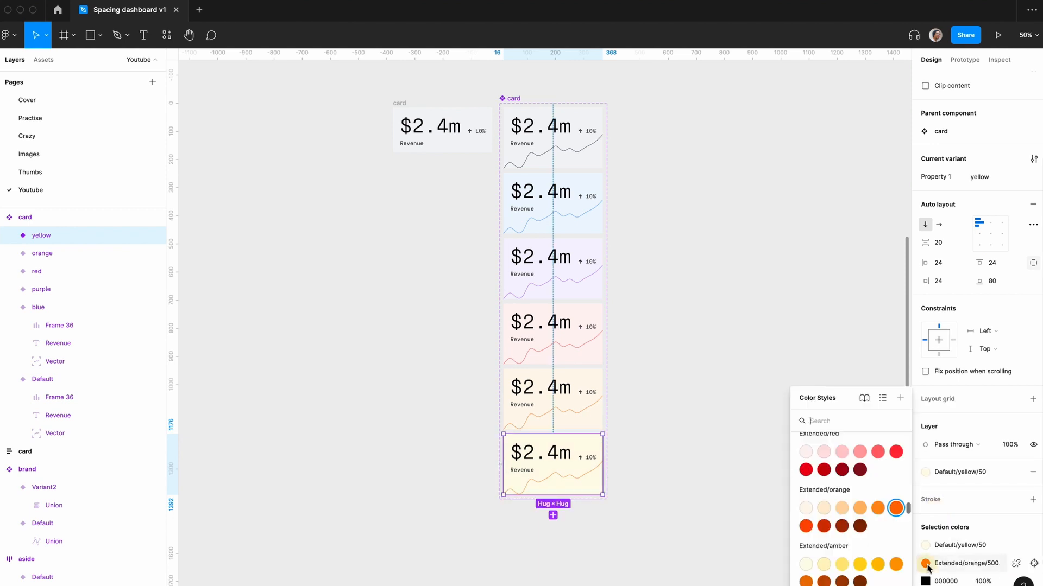
text(yell)
click(842, 577)
click(706, 461)
click(570, 418)
click(682, 344)
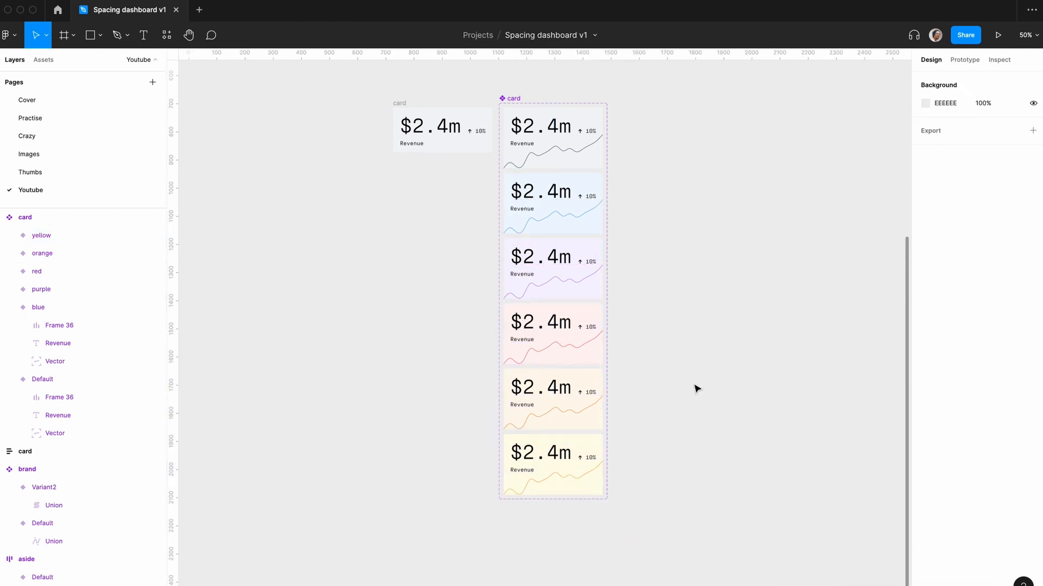
- Duplicate the yellow card variant and name the copy green
scroll(697, 389, down, 3)
click(570, 363)
key(super+d)
click(995, 287)
text(green)
- Apply the Default/green/50 color style to the green variant's fill and open the color styles for its chart line
scroll(977, 369, down, 2)
click(926, 470)
click(937, 568)
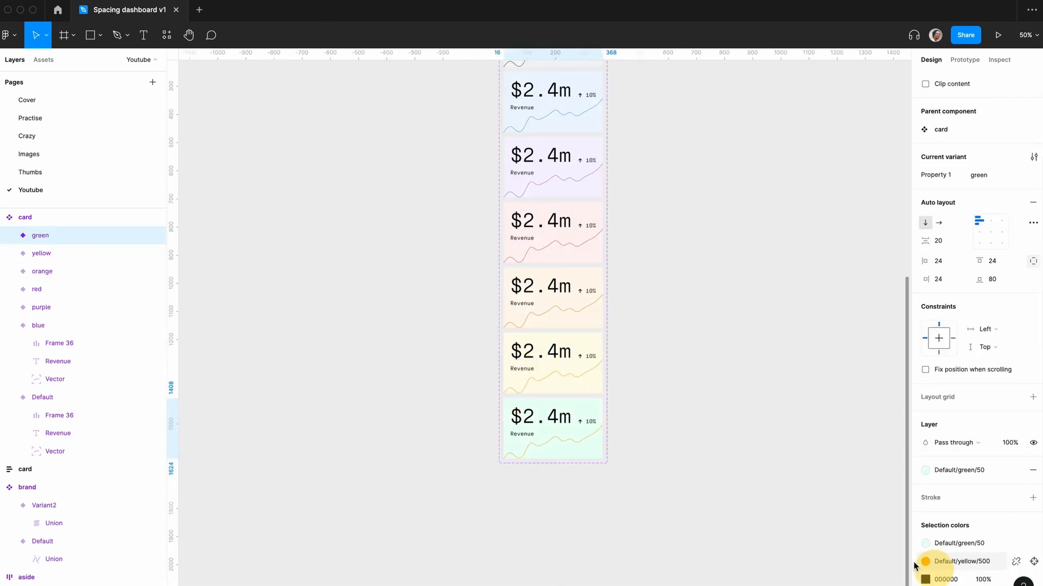
click(675, 531)
- Create a boolean component property named indicator with the value False for the 10% indicator in the Default card variant
scroll(693, 438, up, 5)
click(567, 380)
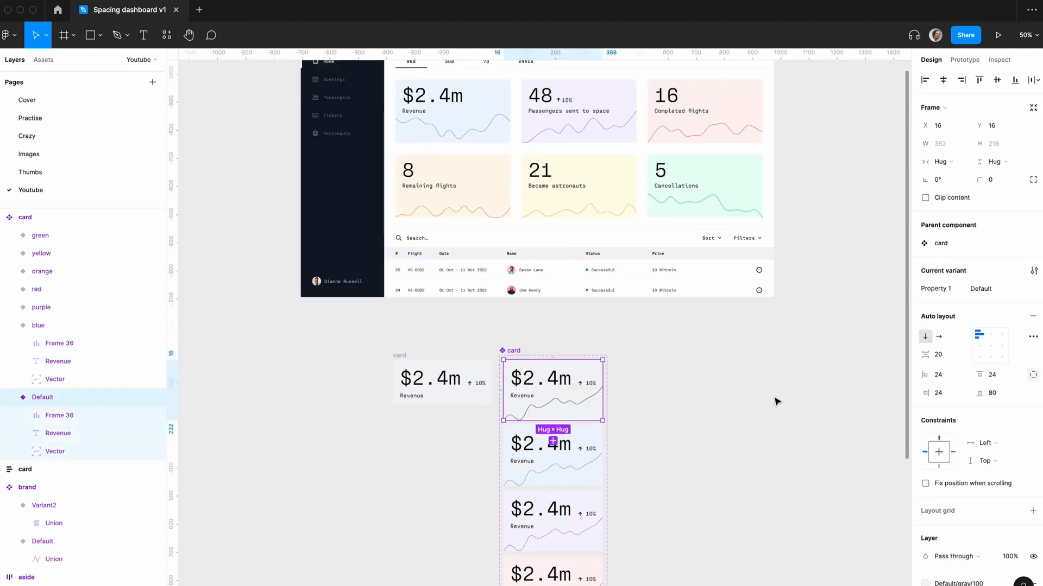
double_click(588, 389)
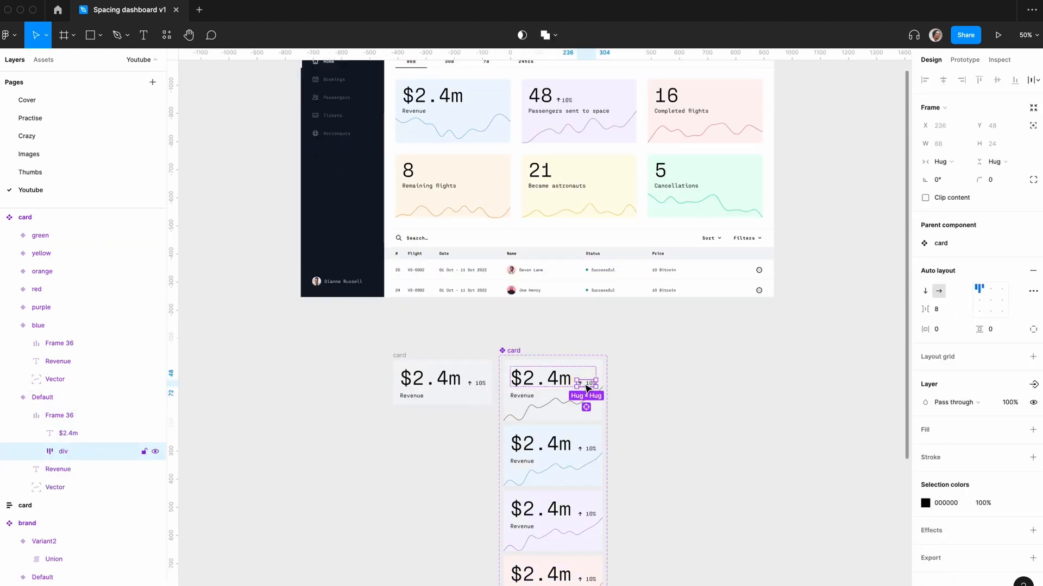
click(1033, 385)
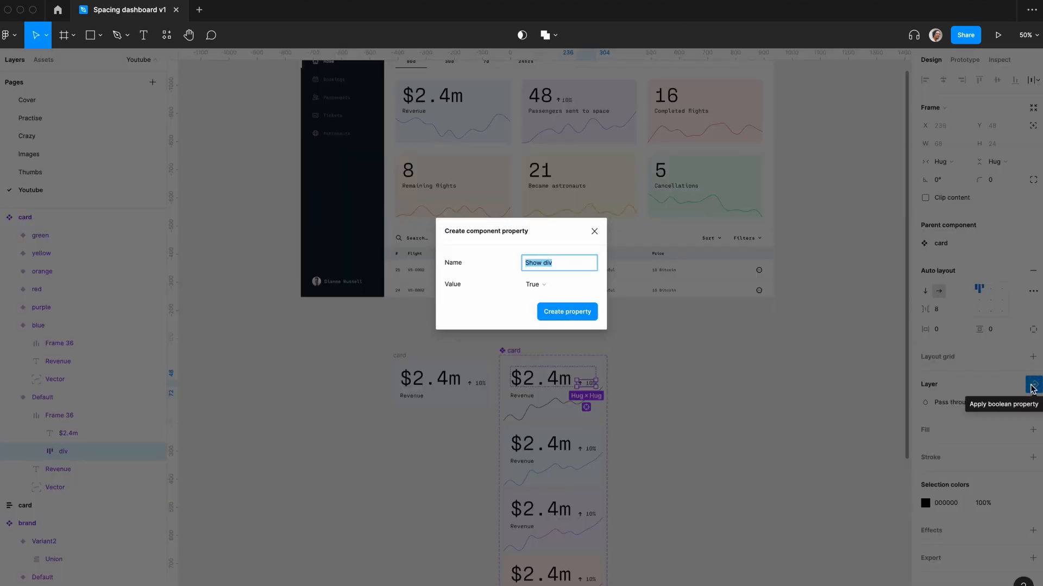
text(arr)
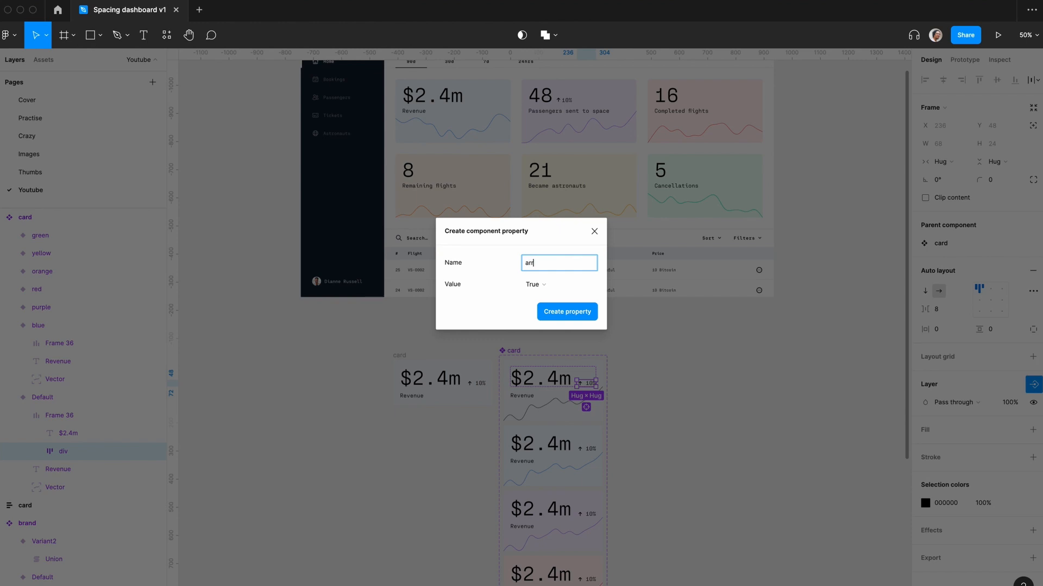
key(BackSpace)
key(BackSpace)
click(584, 288)
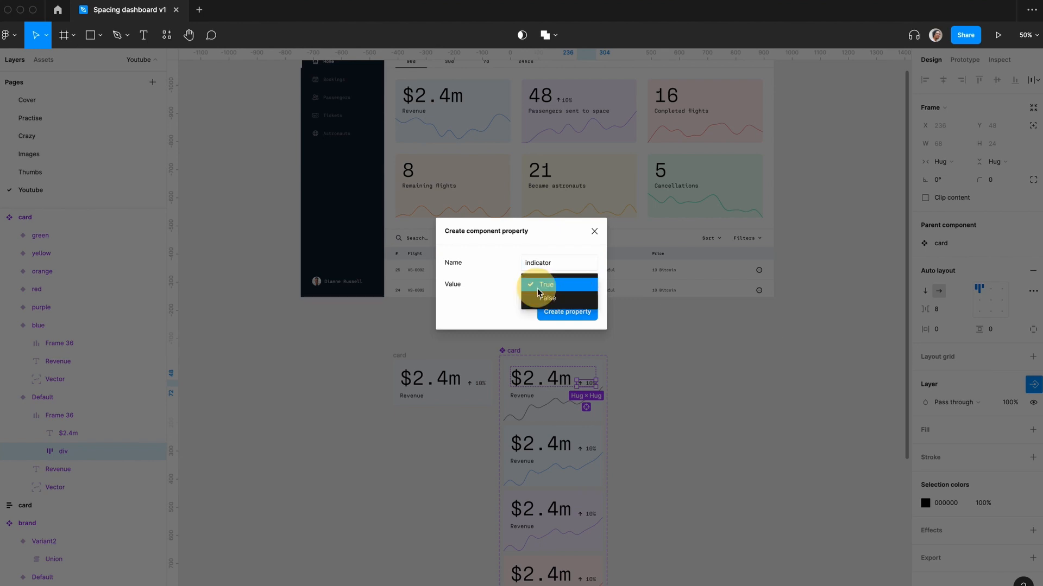
click(551, 298)
click(559, 311)
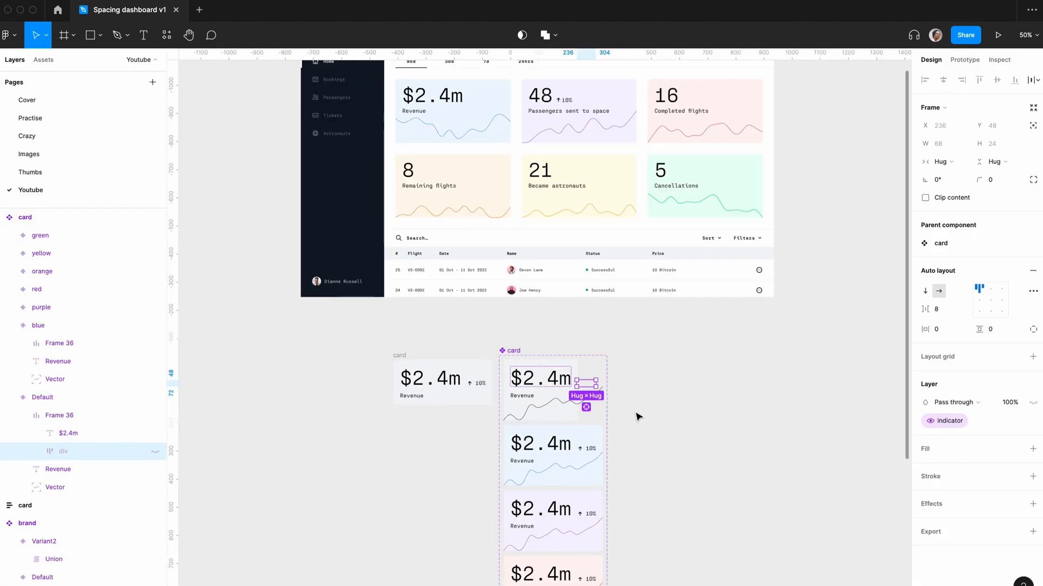
- Apply the indicator property to the 10% indicators in the blue and purple card variants
double_click(585, 450)
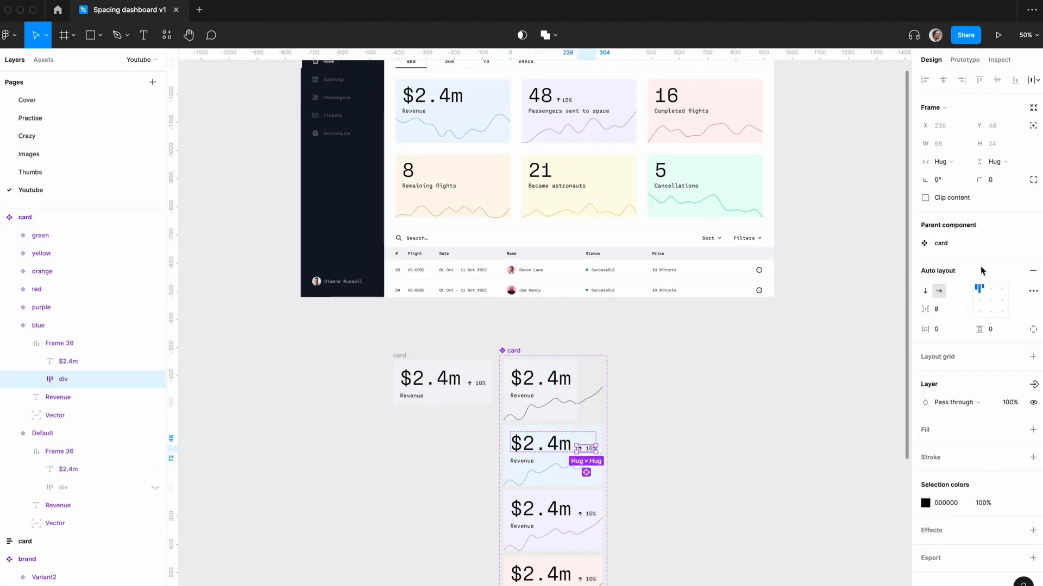
click(1033, 384)
click(943, 407)
super+click(585, 514)
click(1033, 384)
click(942, 407)
- Apply the indicator property to the 10% indicators in the red and orange card variants
scroll(510, 430, down, 2)
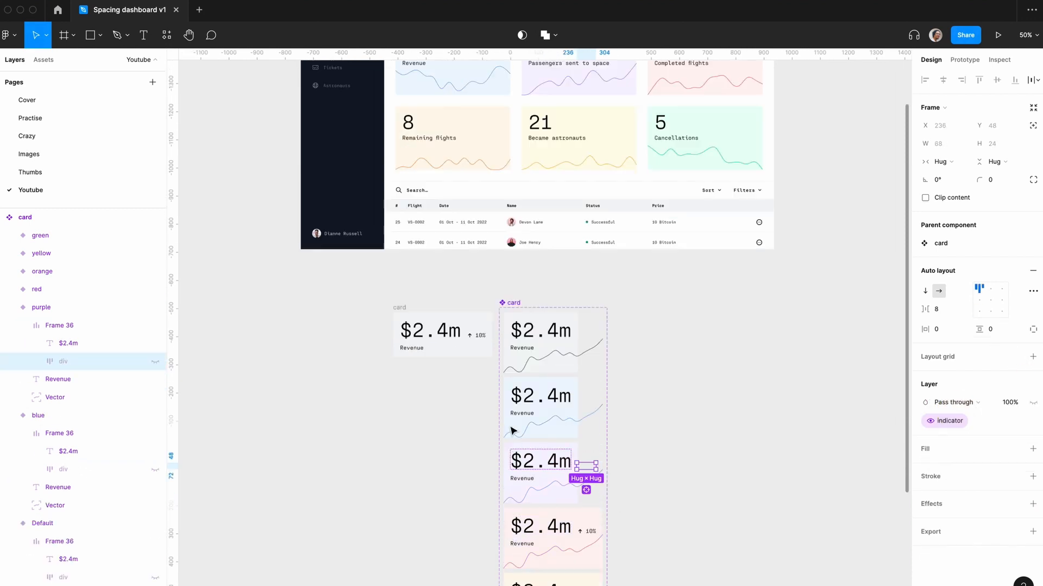
super+click(586, 526)
click(1033, 384)
click(943, 407)
scroll(598, 455, down, 3)
super+click(587, 490)
click(1033, 384)
click(942, 407)
- Apply the indicator property to the 10% indicators in the yellow and green card variants
scroll(591, 476, down, 2)
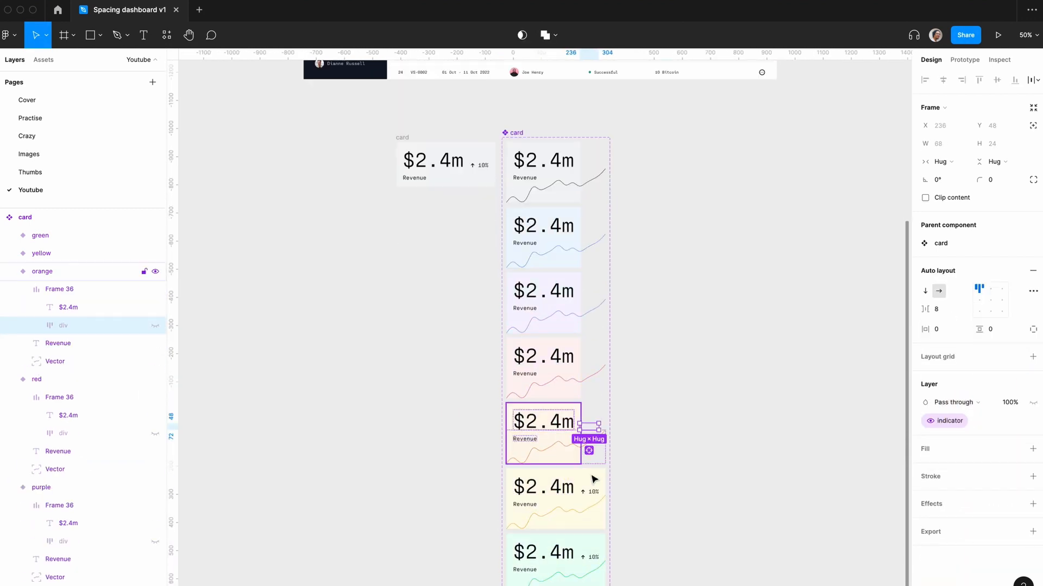
super+click(592, 487)
click(1033, 384)
click(943, 407)
scroll(594, 479, down, 2)
super+click(594, 480)
click(1033, 383)
click(942, 407)
click(653, 417)
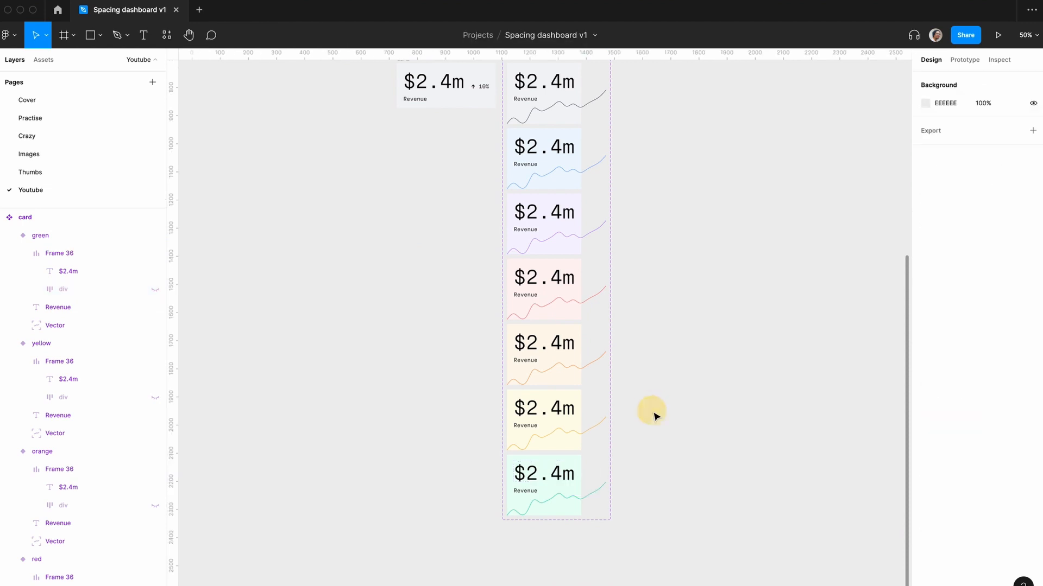
- Switch the green card variant's horizontal resizing to Fixed width
scroll(598, 402, down, 2)
click(513, 414)
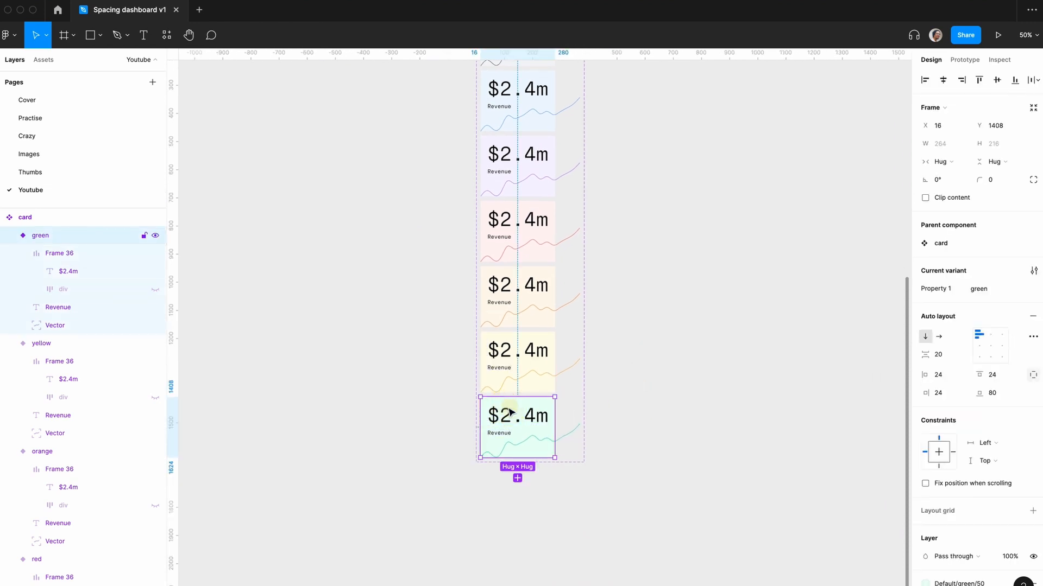
click(947, 162)
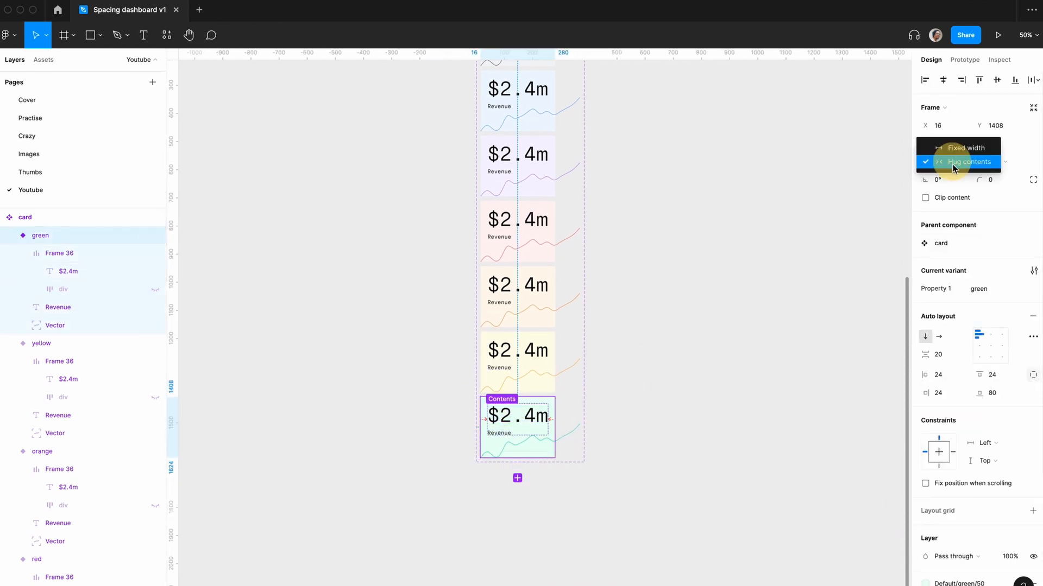
click(956, 152)
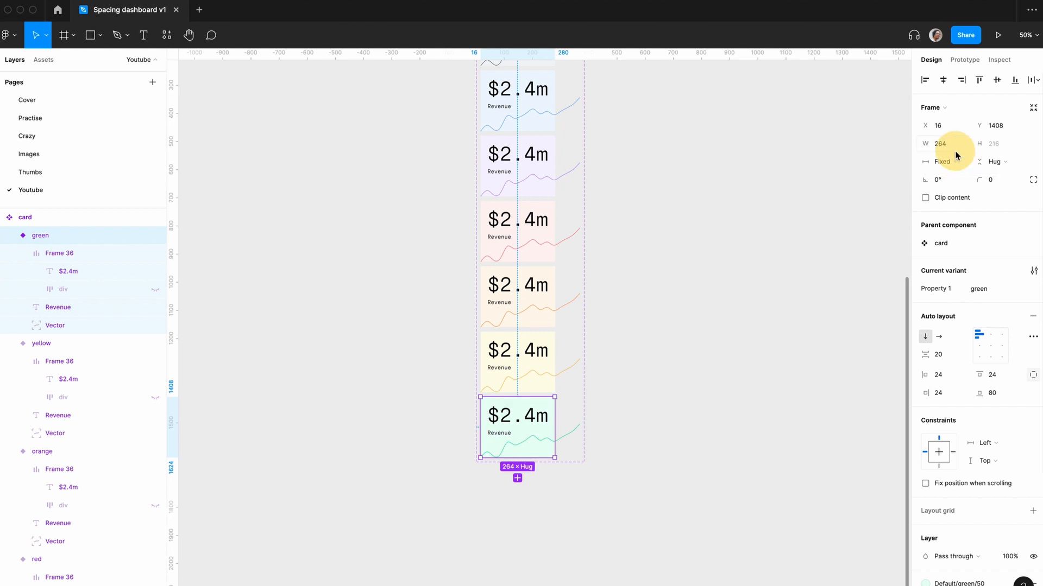
click(953, 143)
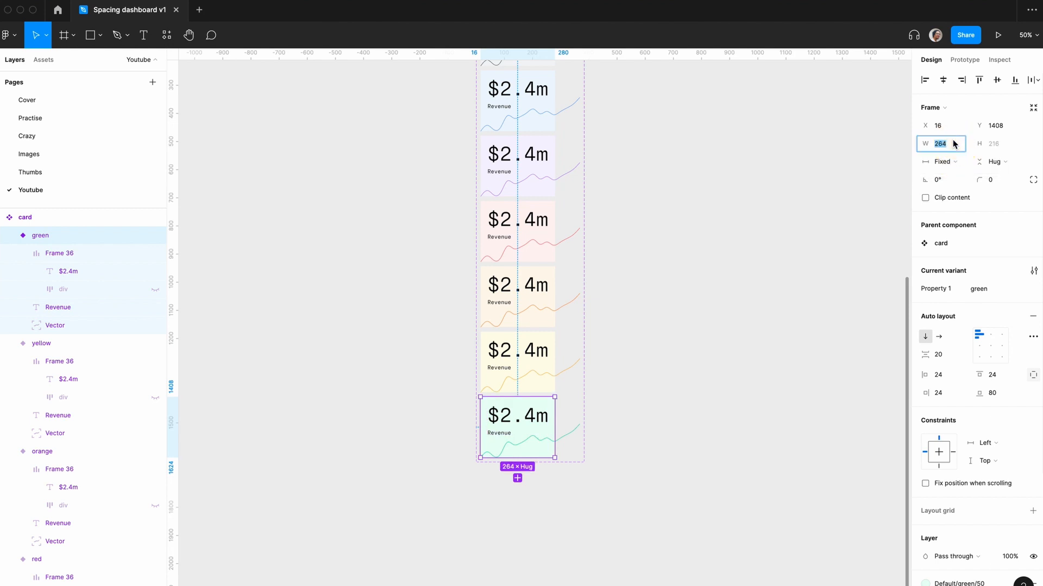
key(Return)
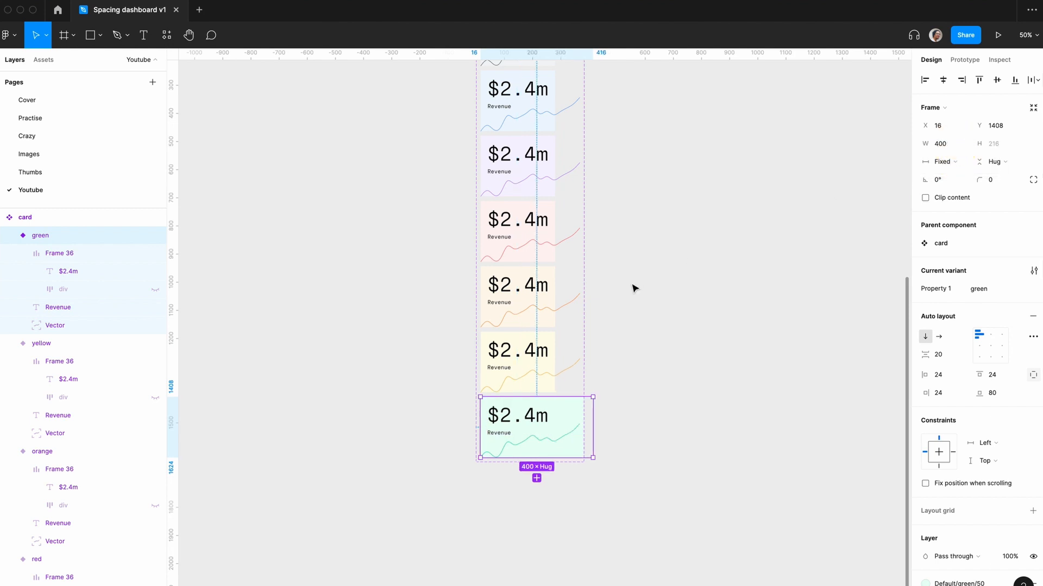
click(522, 358)
key(super+z)
key(super+z)
- Collapse the card variants in the layer list and set the width of all seven variants to 400
click(10, 235)
click(9, 253)
click(9, 271)
click(10, 289)
click(9, 308)
click(10, 326)
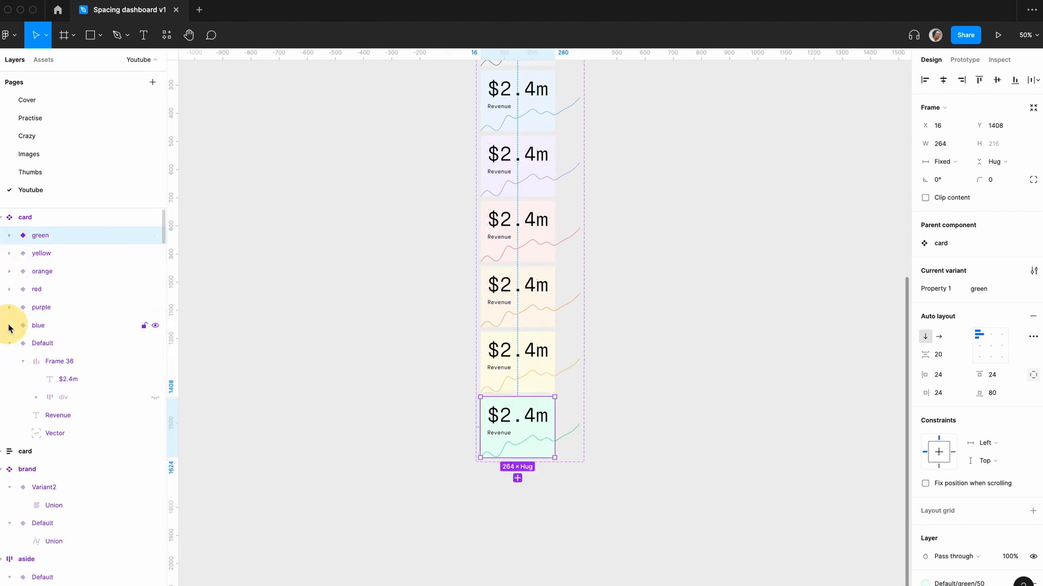
shift+click(43, 343)
click(953, 145)
text(400)
key(Return)
- Set the width of the green variant's chart line vector to 400
click(9, 235)
click(54, 324)
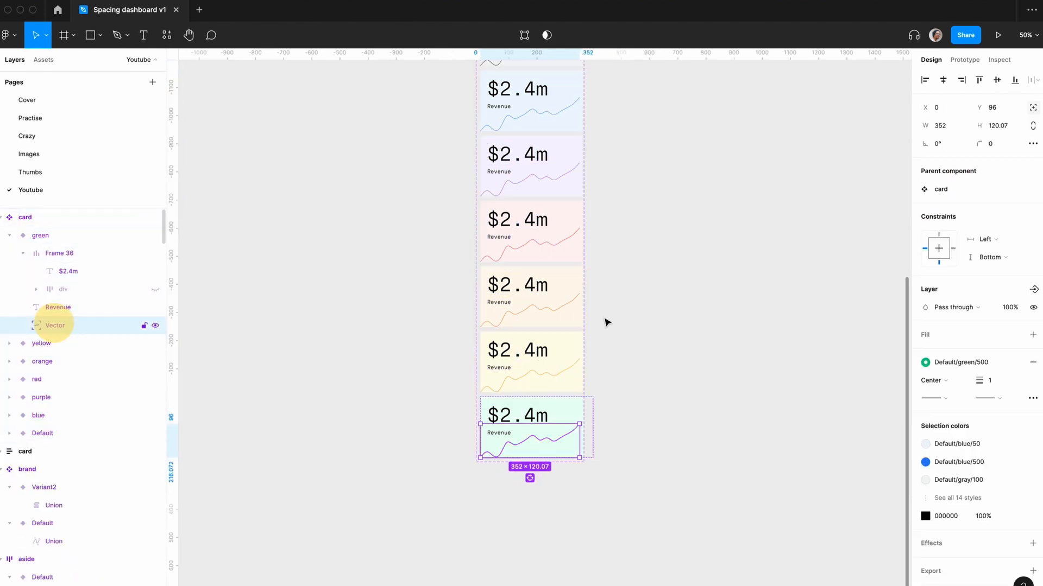
click(944, 132)
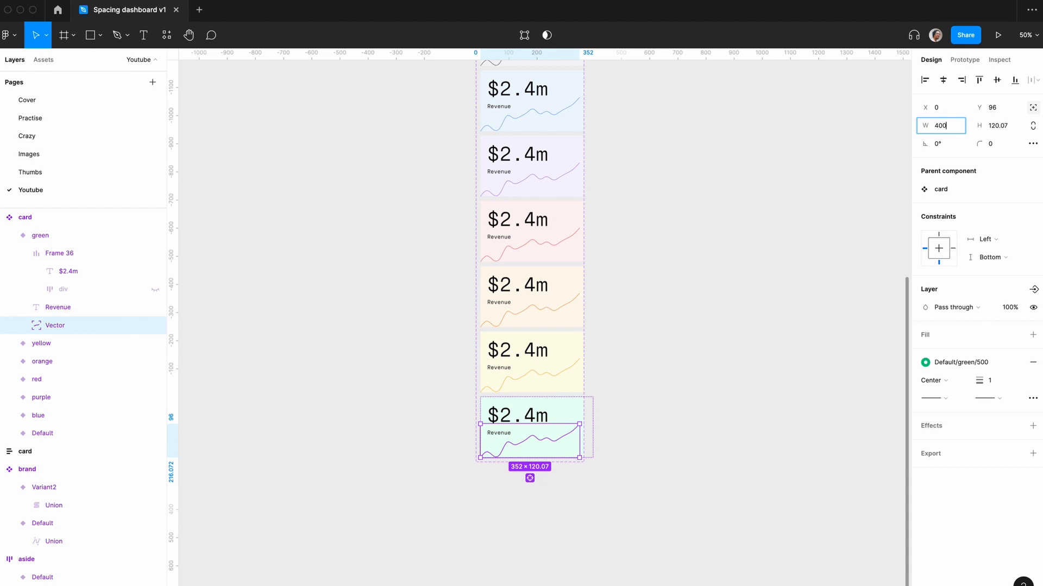
key(Return)
click(410, 300)
- Add auto layout to the card component set
scroll(405, 298, up, 5)
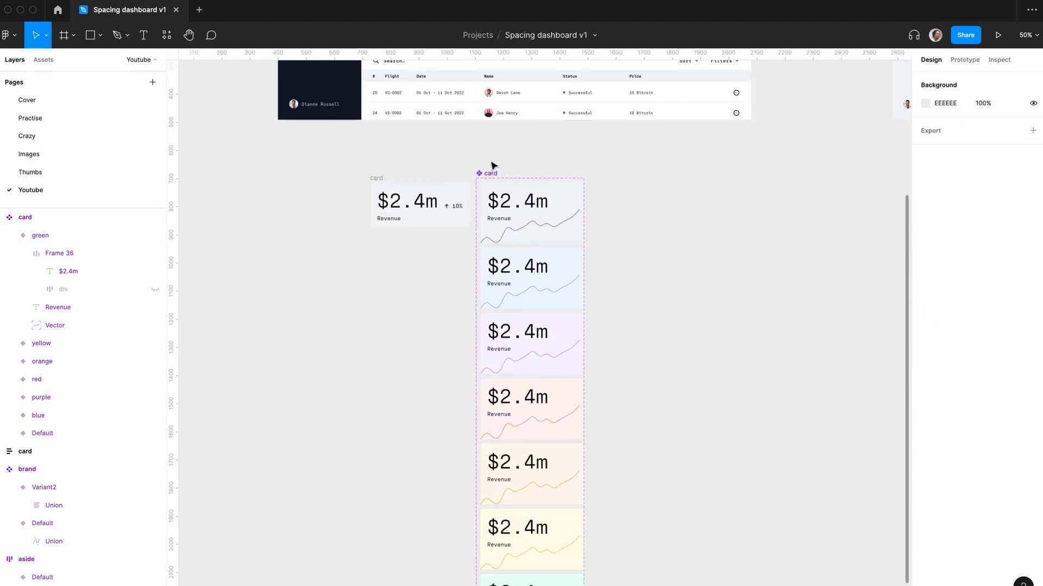
click(492, 172)
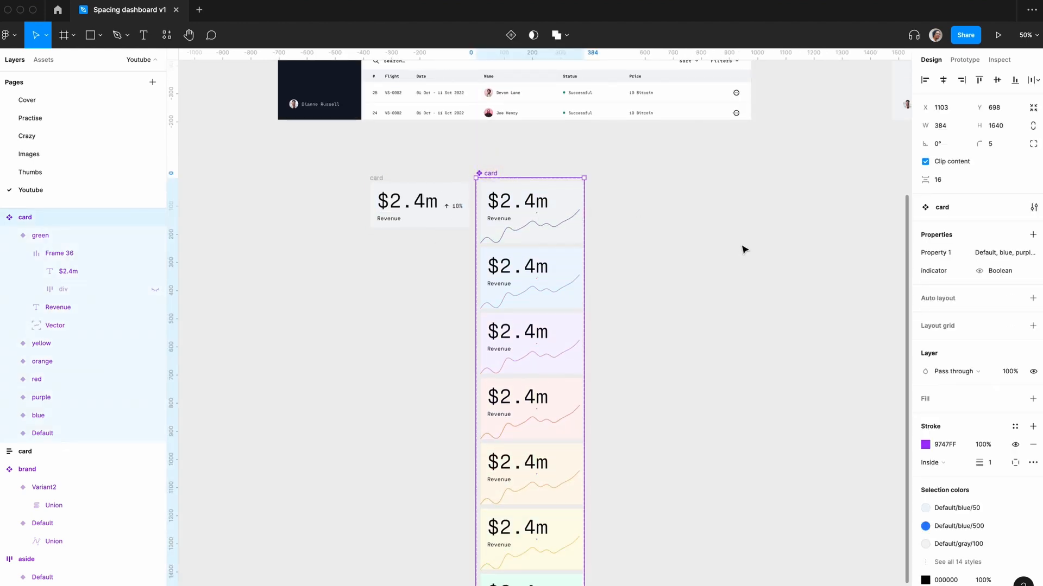
key(shift+a)
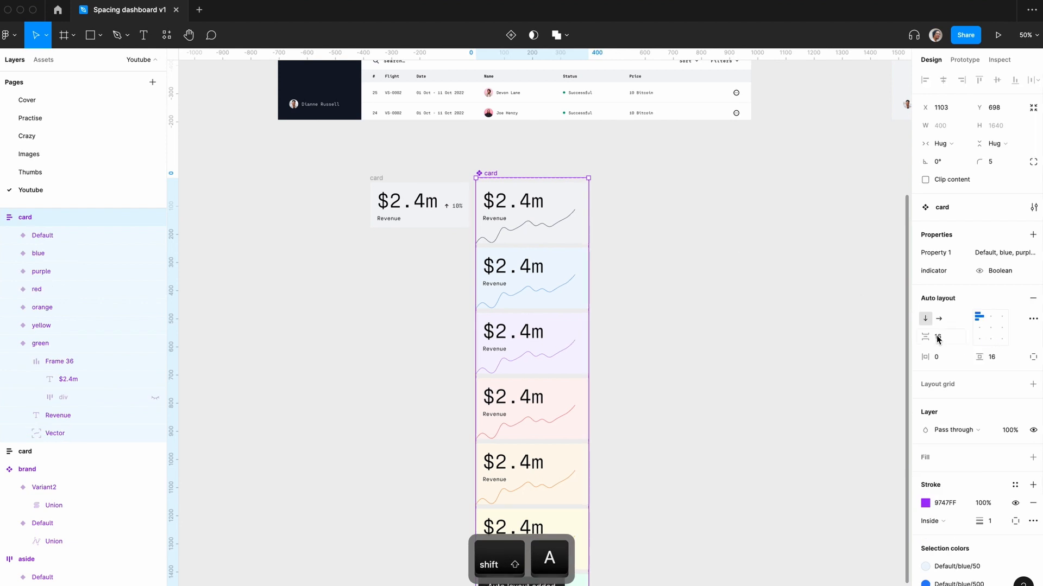
- Set the width of the chart line vectors in the Default and blue card variants to 400
click(562, 231)
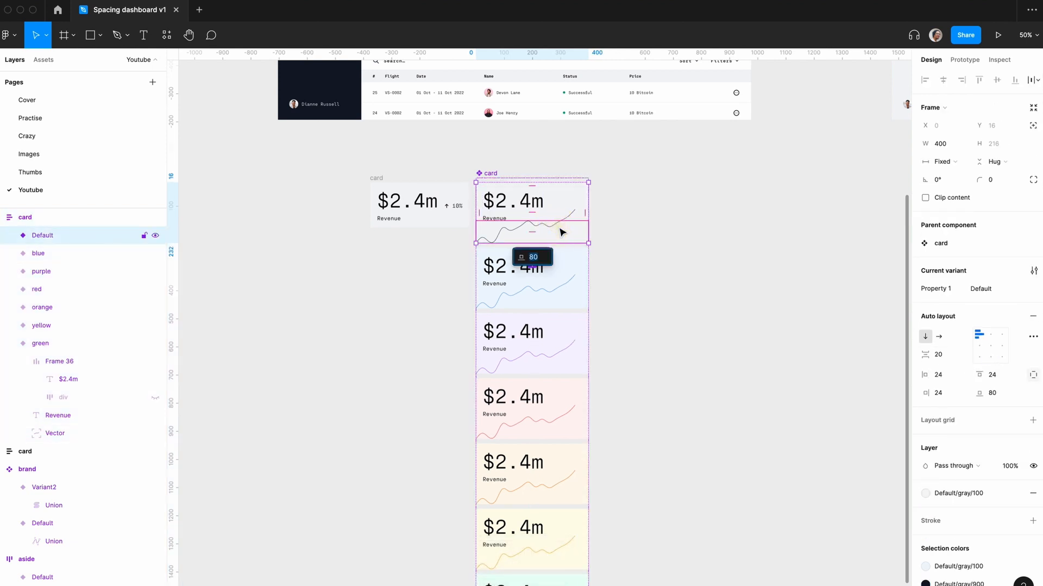
click(9, 236)
click(49, 322)
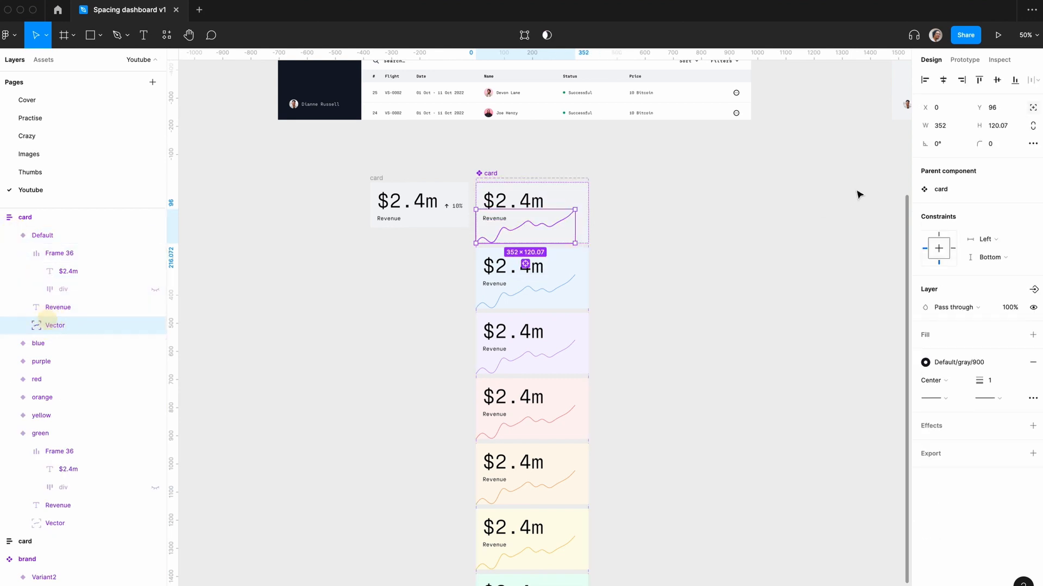
click(952, 132)
text(400)
key(Return)
double_click(540, 290)
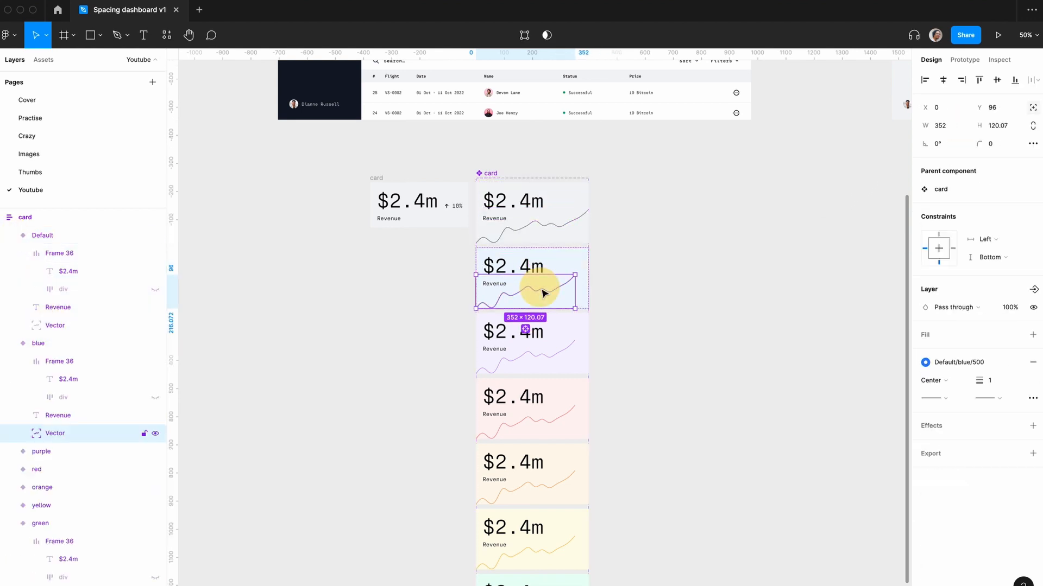
click(953, 124)
text(400)
key(Return)
- Set the width of the purple variant's chart line vector to 400
double_click(548, 354)
click(45, 435)
click(9, 451)
click(53, 543)
click(950, 127)
text(400)
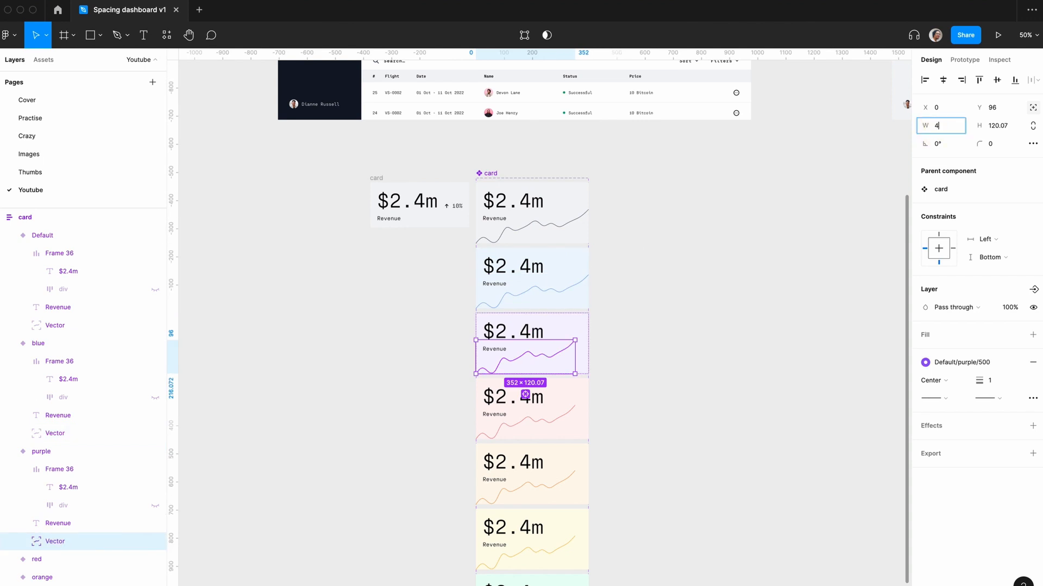
key(Return)
- Set the width of the red variant's chart line vector to 400
double_click(552, 426)
scroll(27, 512, down, 2)
click(9, 503)
click(65, 585)
click(957, 129)
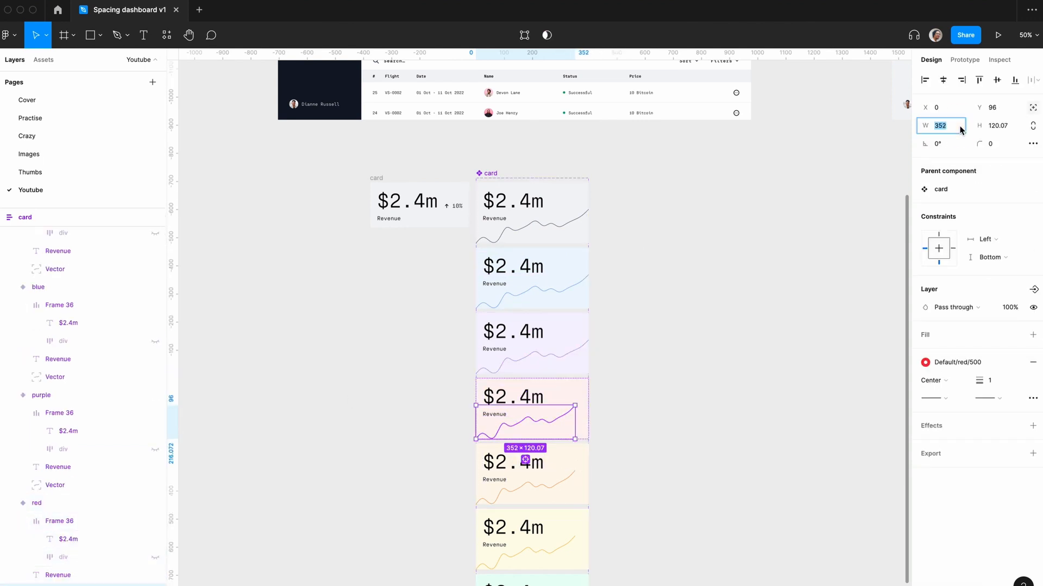
text(400)
key(Return)
- Set the width of the chart line vectors in the orange and yellow card variants to 400
scroll(547, 296, down, 4)
double_click(546, 294)
click(957, 129)
double_click(533, 331)
click(9, 526)
scroll(55, 516, down, 1)
click(55, 565)
click(957, 129)
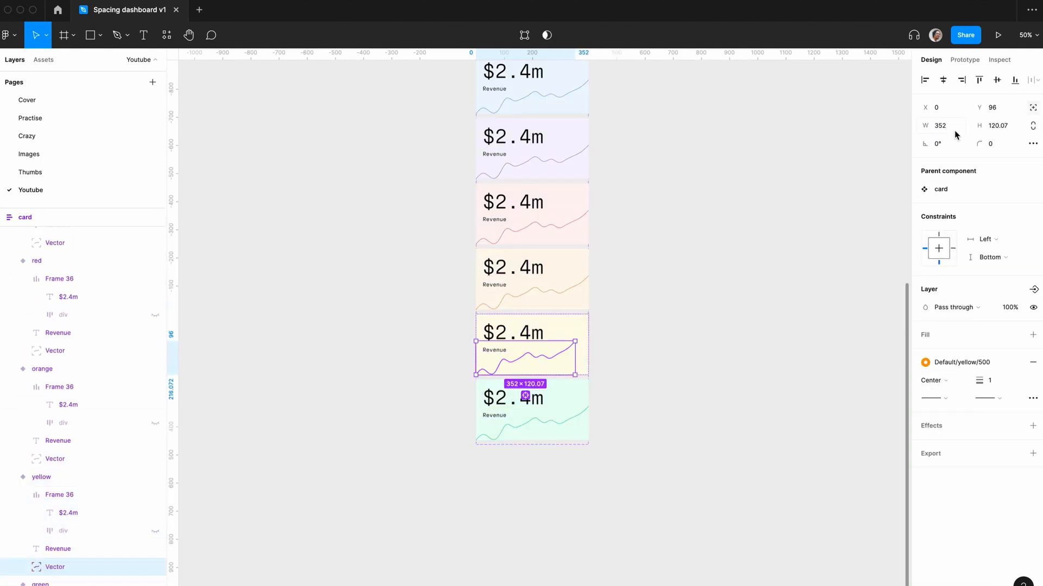
text(400)
key(Return)
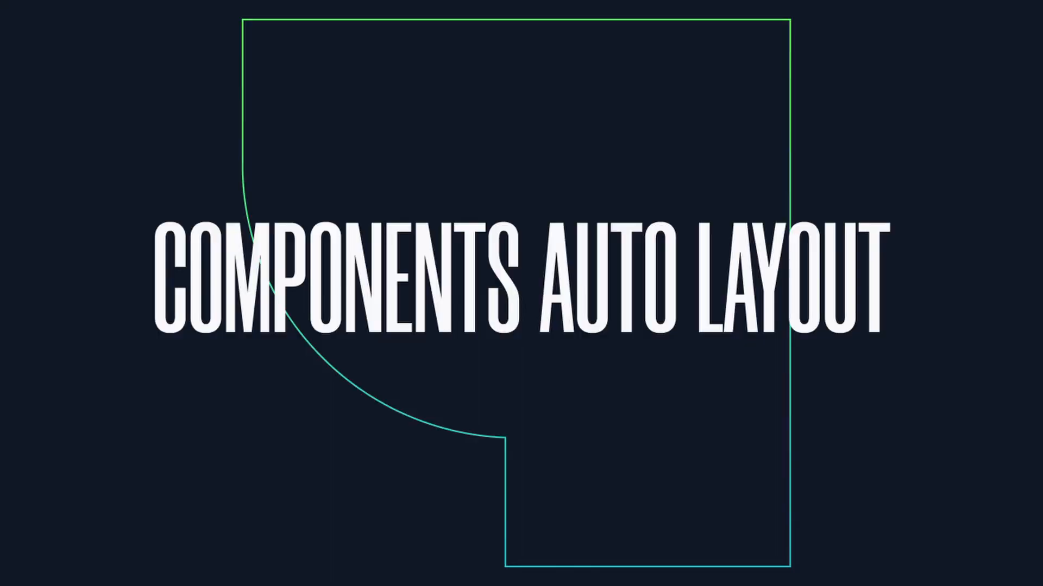
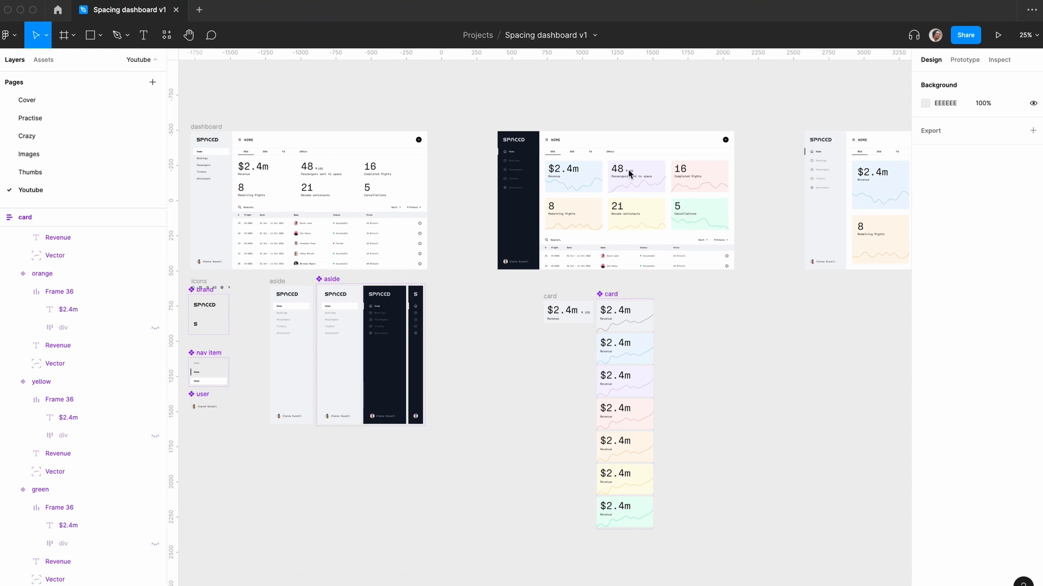
- Copy the header of the dark-sidebar dashboard and place the duplicate on the empty canvas above that dashboard
click(763, 414)
scroll(765, 415, right, 2)
key(plus)
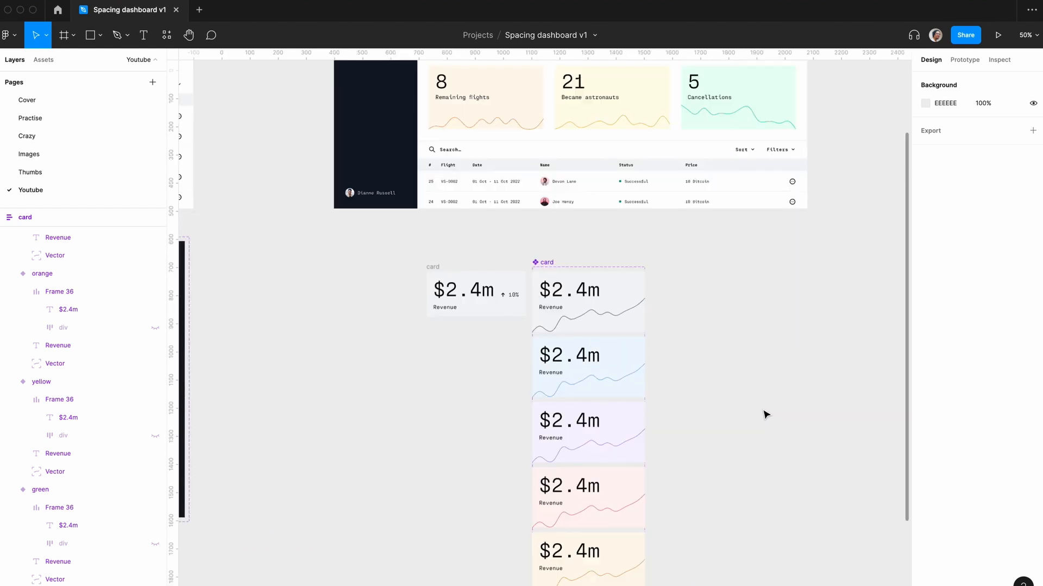
scroll(764, 413, up, 4)
click(489, 144)
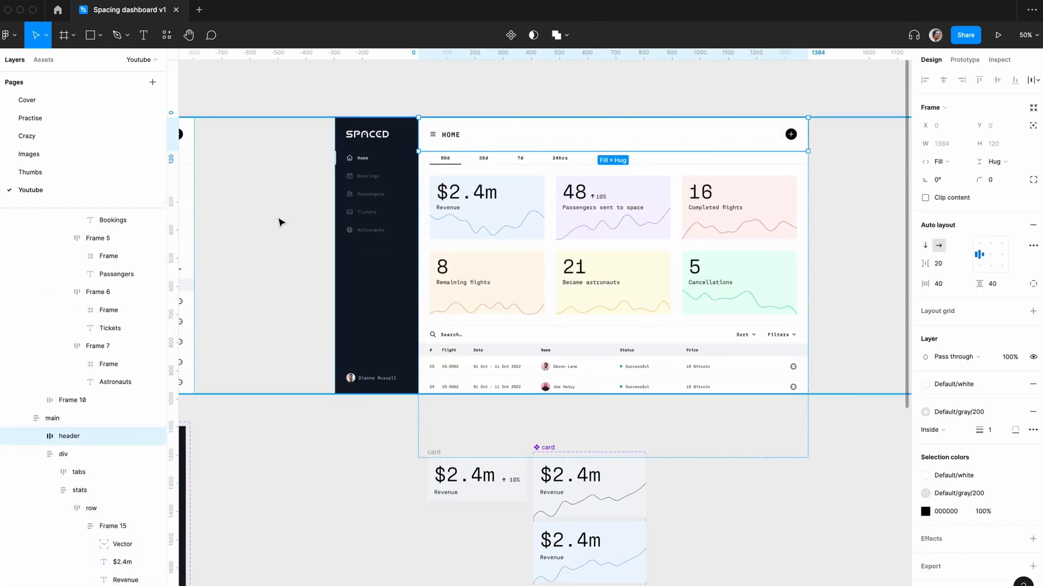
key(minus)
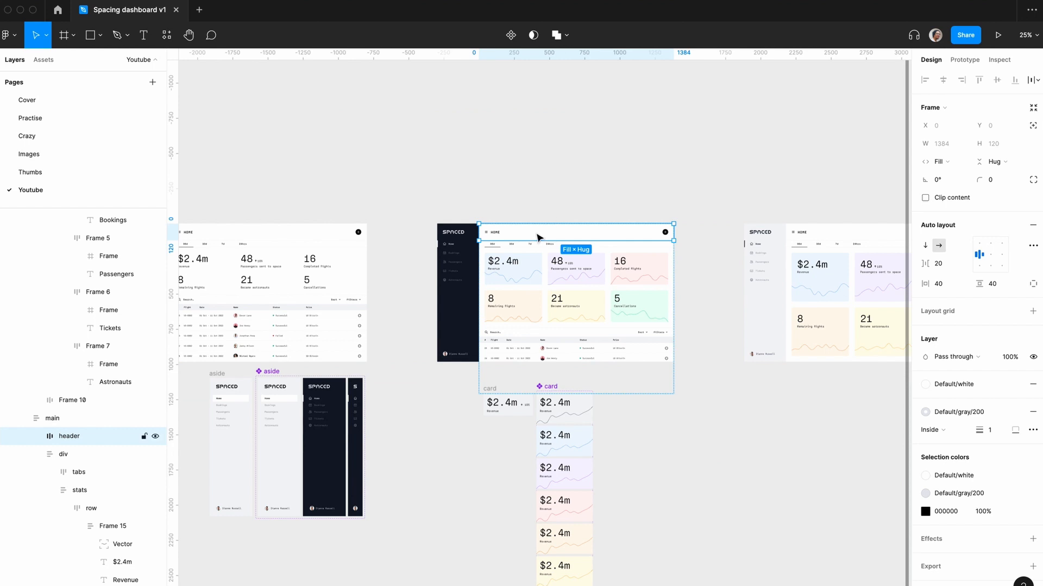
key(super+c)
key(super+v)
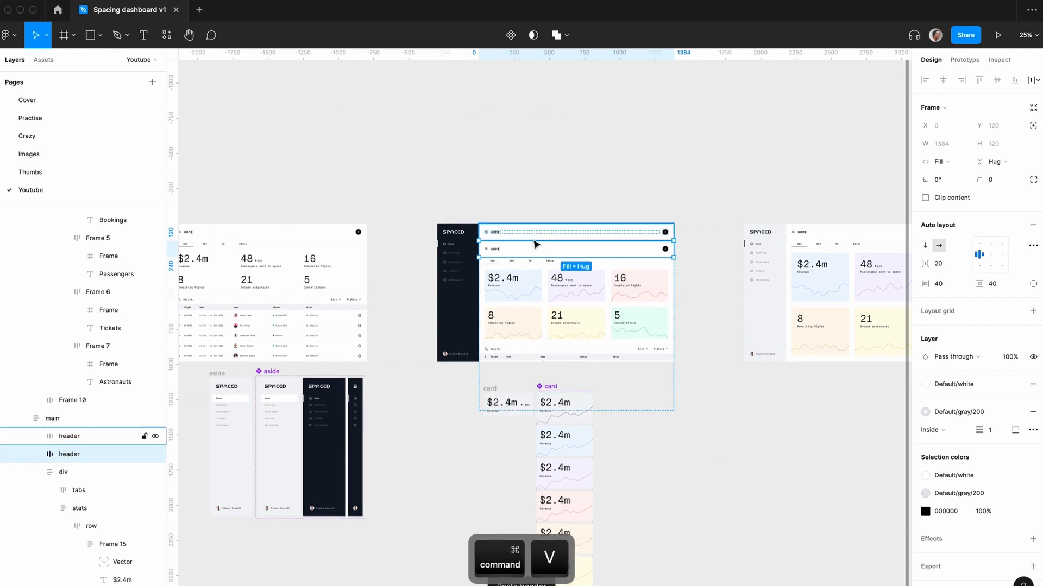
drag(527, 249, 528, 164)
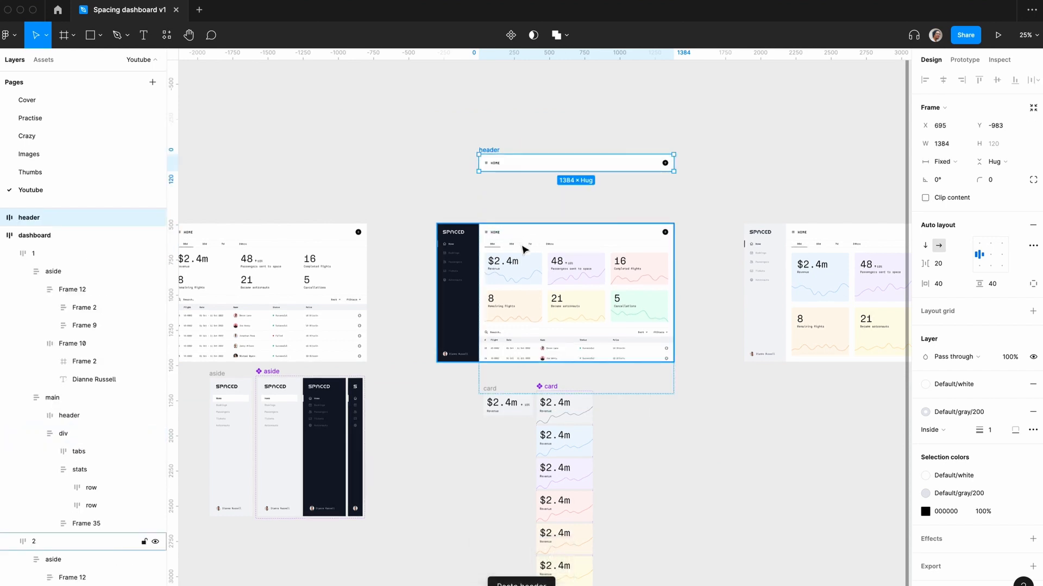
- Copy the tabs row of the dark-sidebar dashboard and paste it on the canvas between the header copy and the dashboard
double_click(521, 243)
click(507, 244)
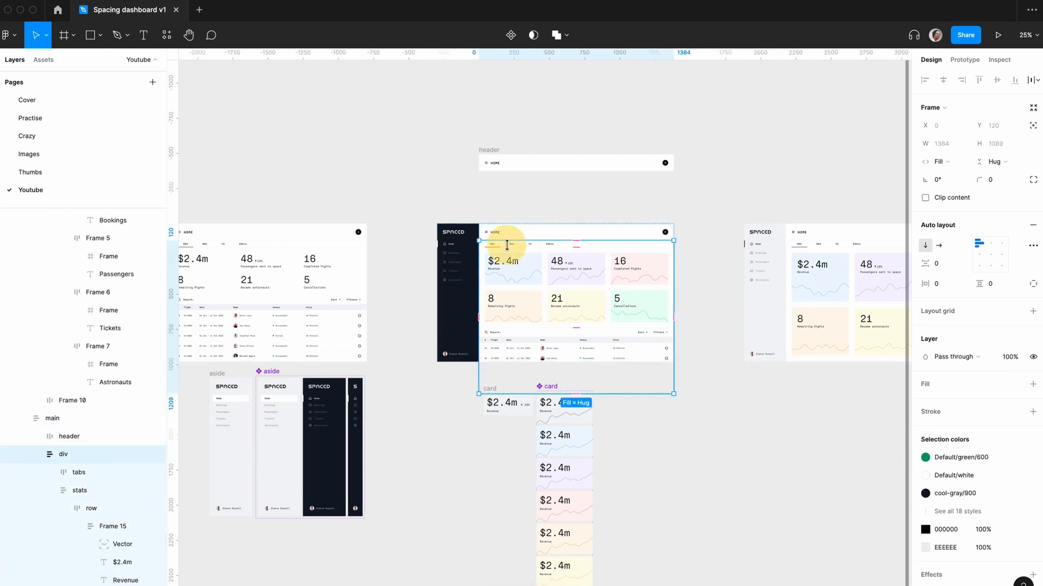
click(507, 252)
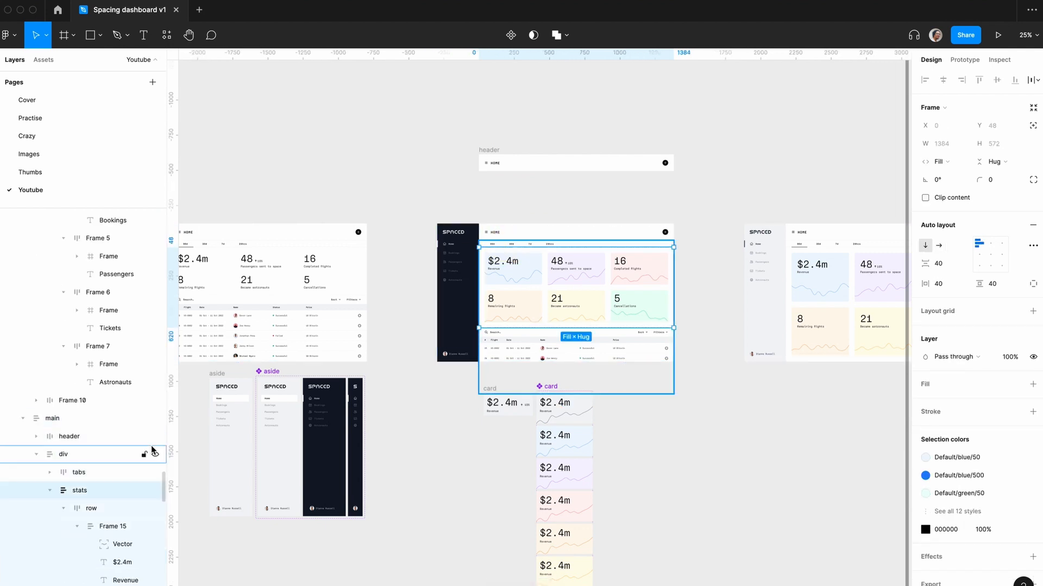
click(79, 472)
key(super+c)
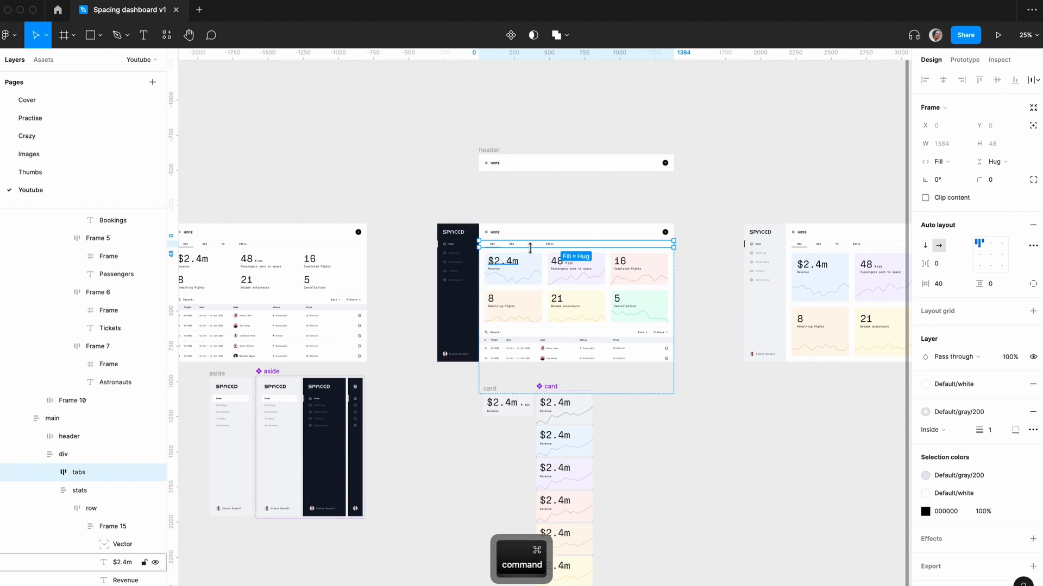
key(super+v)
click(526, 209)
key(super+v)
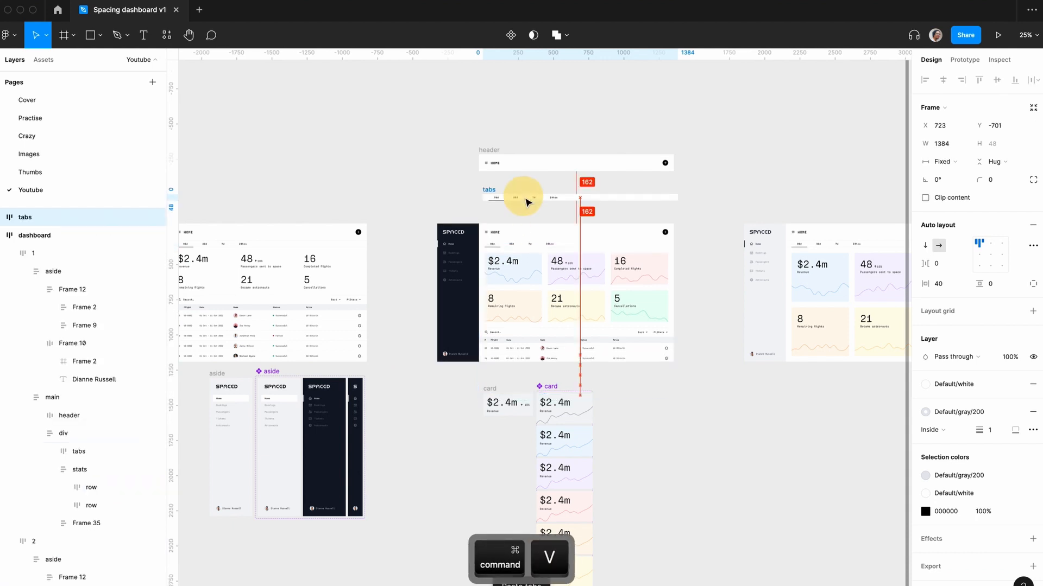
- Copy the div frame containing the search bar and table from the Bookings dashboard
click(548, 347)
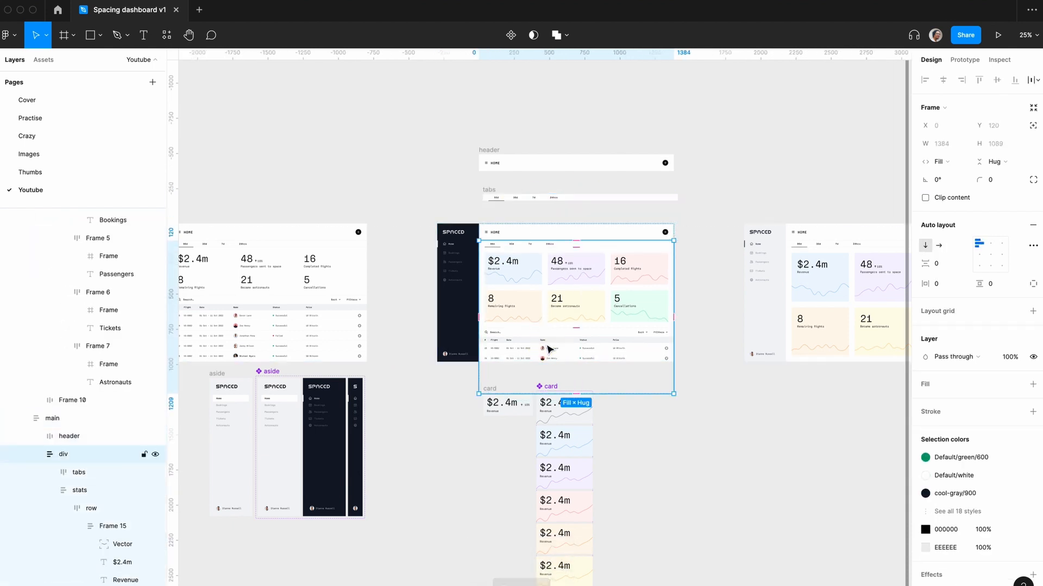
click(547, 347)
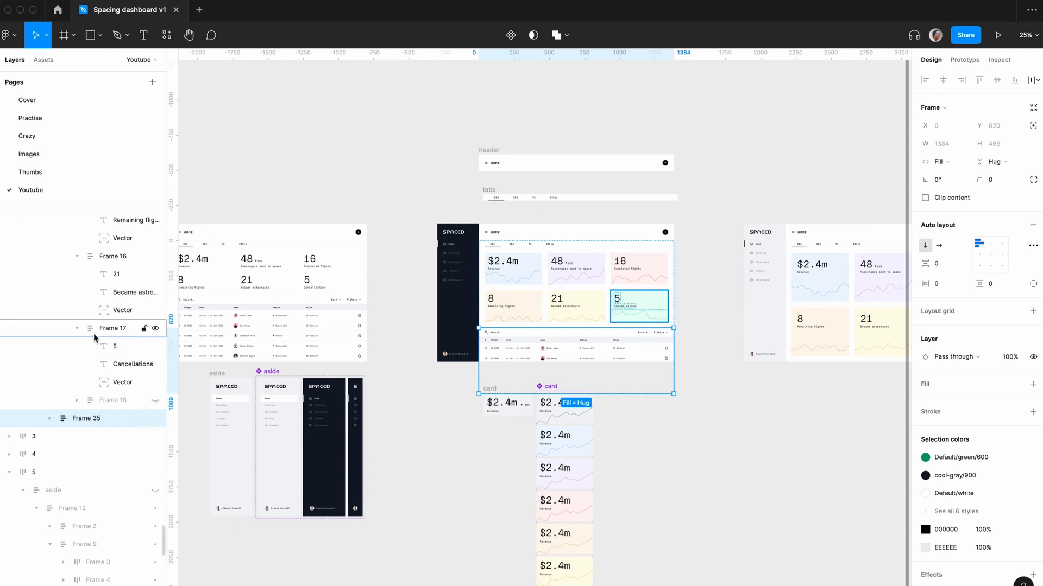
scroll(530, 361, right, 10)
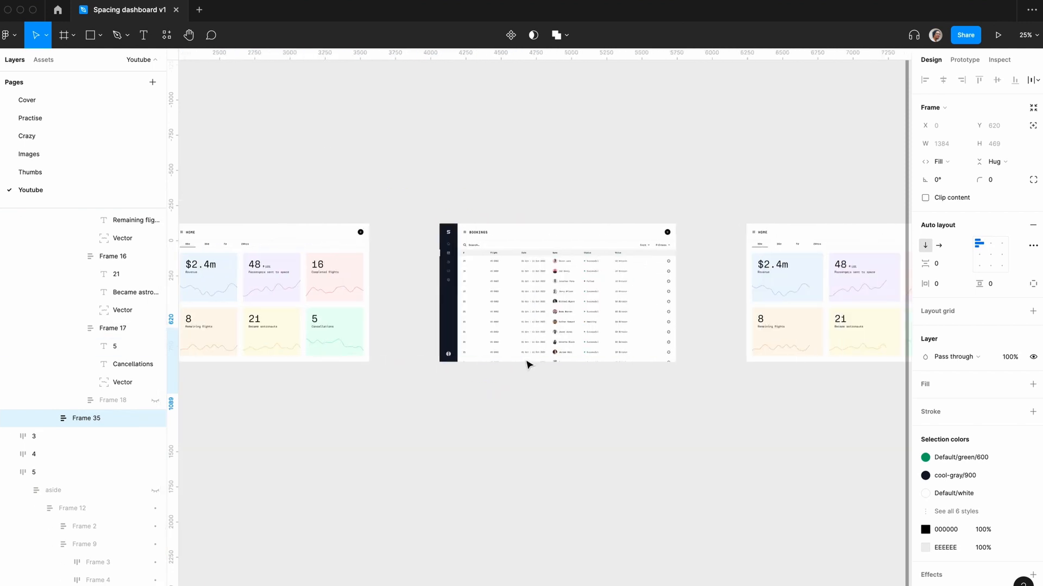
double_click(535, 312)
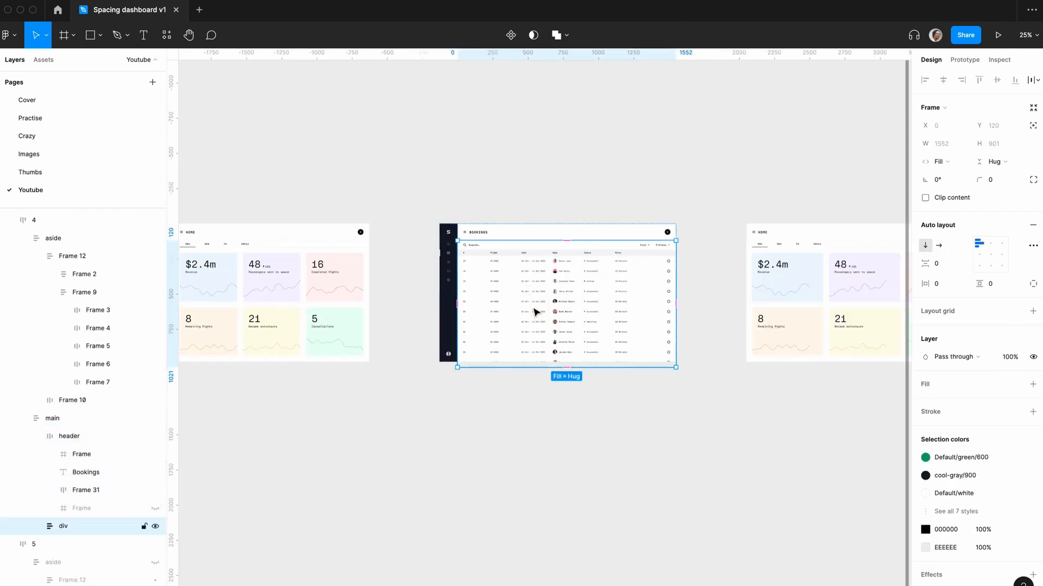
click(36, 527)
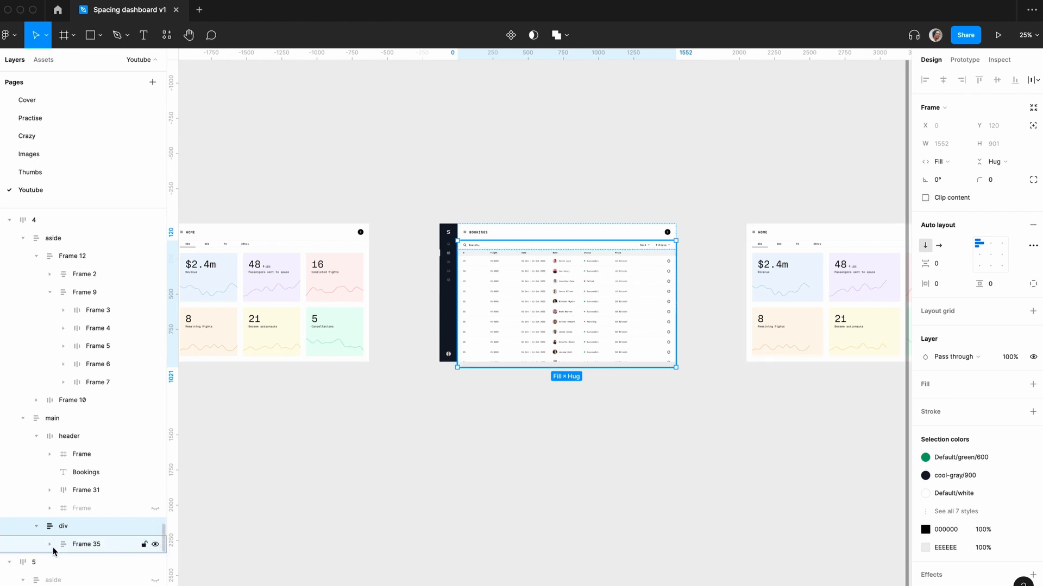
click(50, 545)
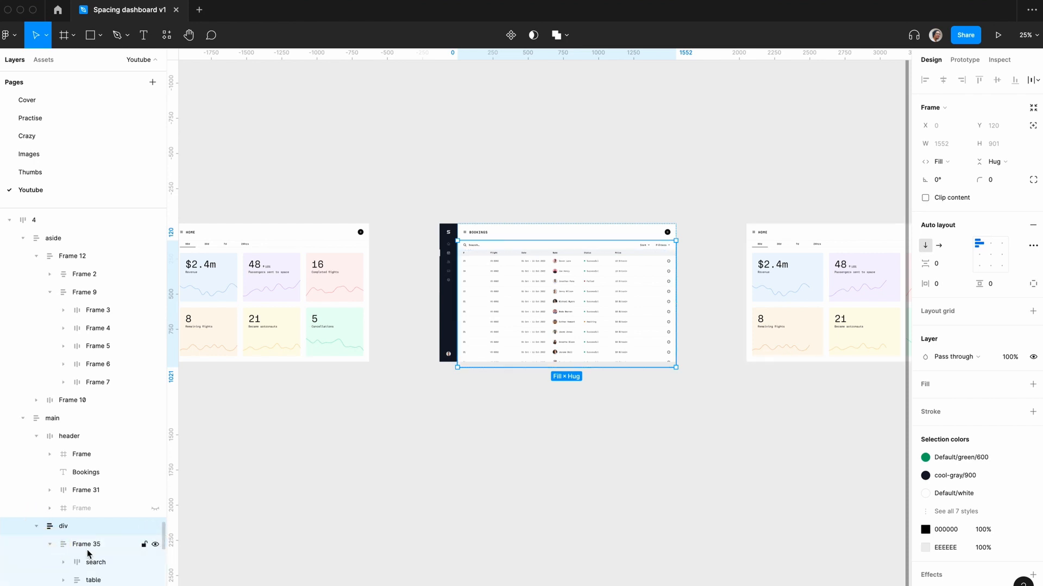
click(37, 527)
key(super+c)
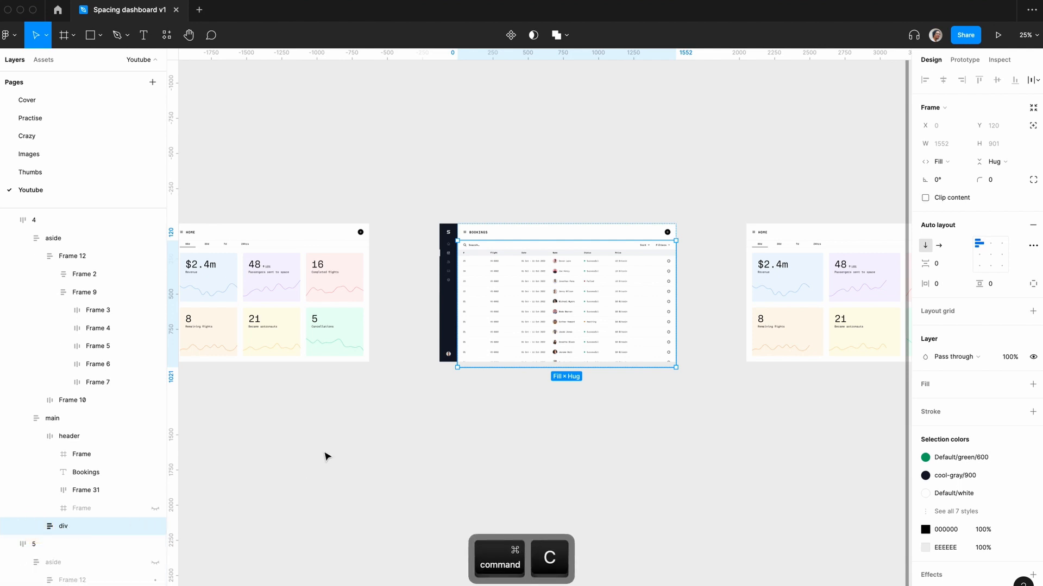
- Paste the copied div as a standalone frame on the canvas below the Bookings dashboard, outside the dashboard's auto layout
scroll(326, 456, left, 10)
click(560, 411)
scroll(549, 354, up, 5)
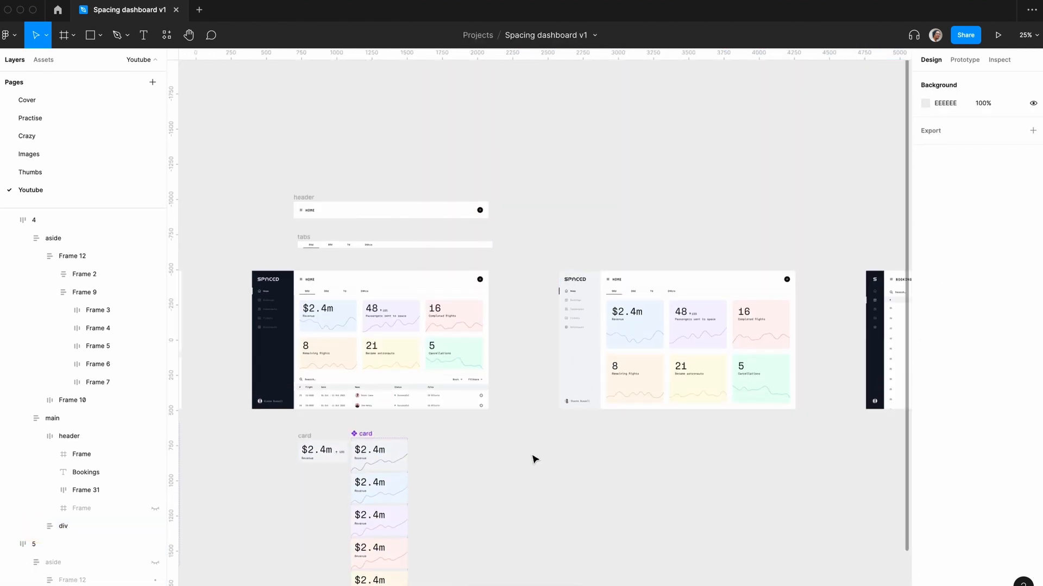
key(super+v)
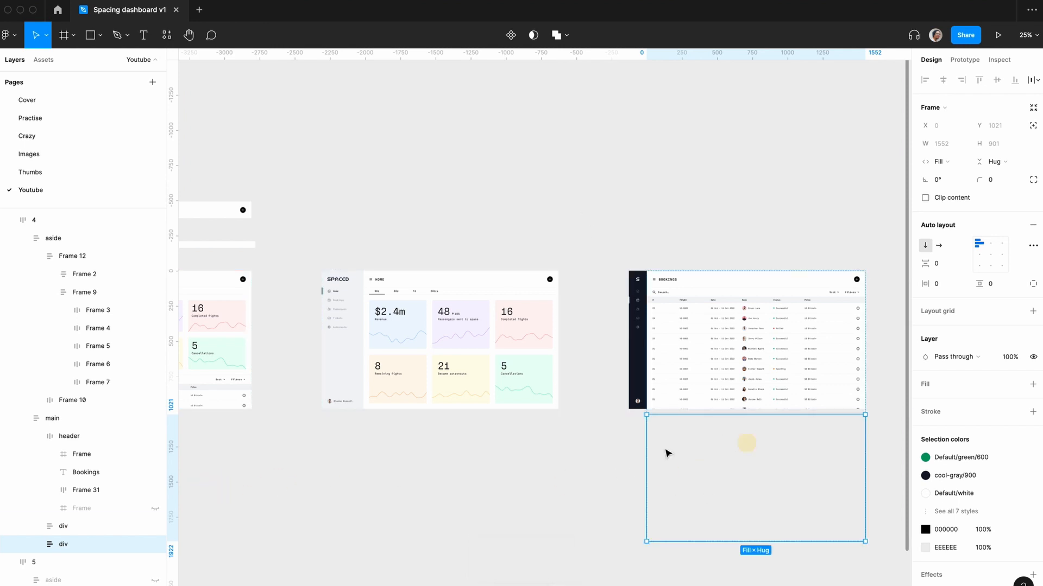
click(282, 465)
click(693, 433)
key(super+x)
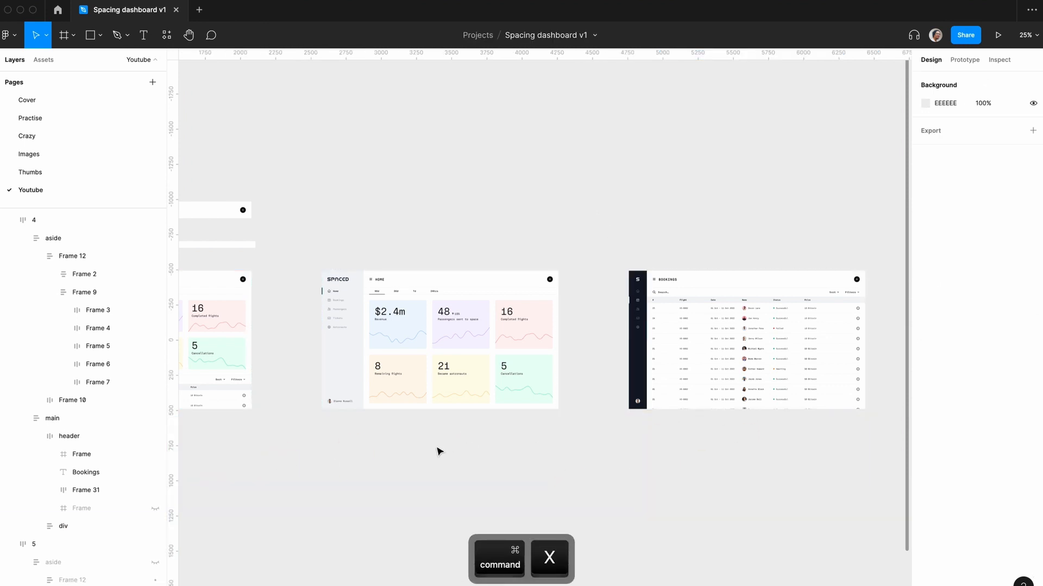
click(361, 468)
key(super+v)
click(672, 436)
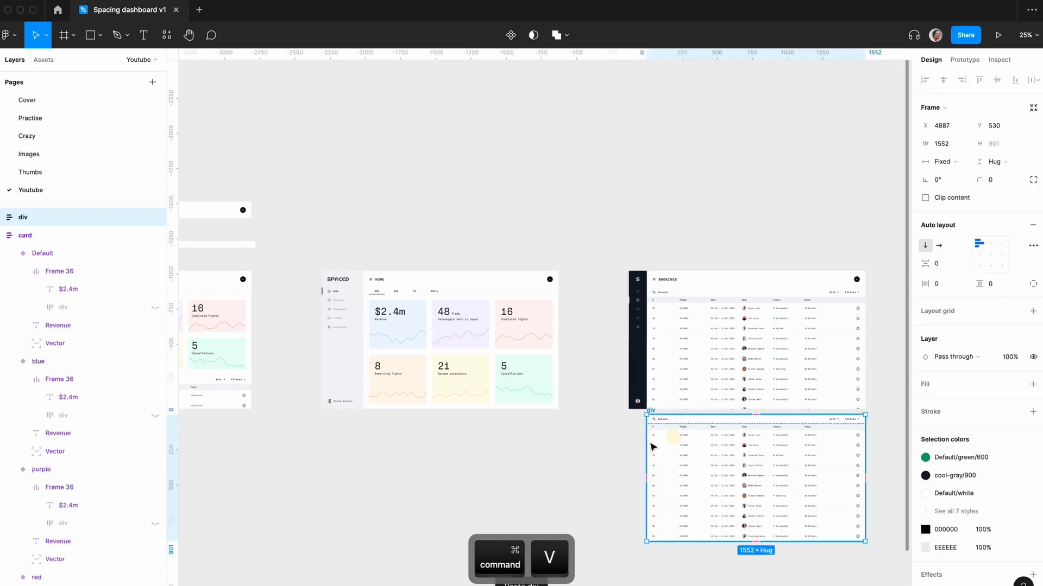
- Move the standalone div frame to the right of the card variants, at about X 1751, Y 1437
drag(653, 447, 314, 463)
scroll(367, 431, left, 5)
scroll(368, 430, down, 2)
click(530, 339)
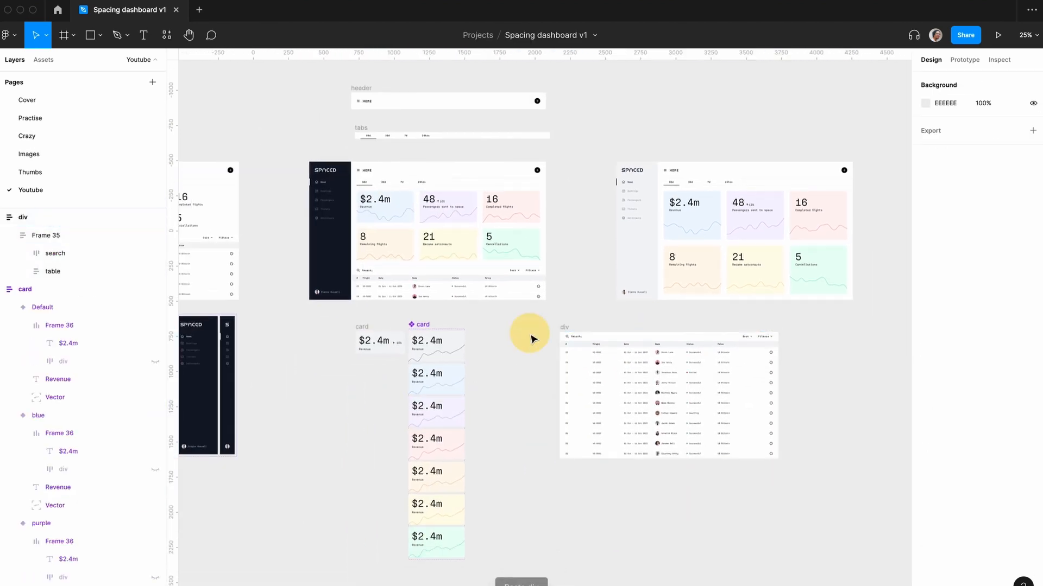
scroll(530, 339, up, 2)
click(565, 398)
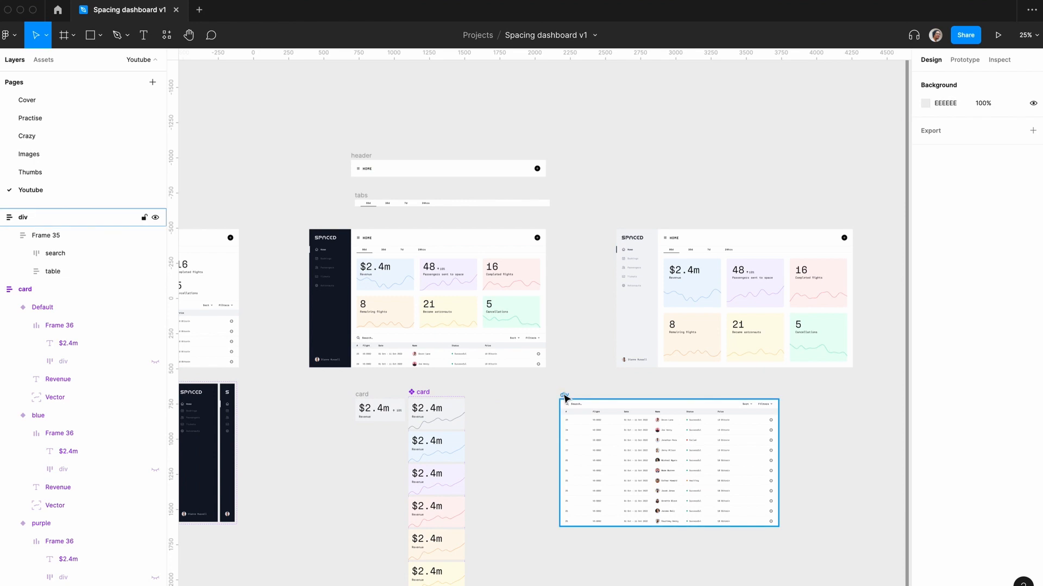
drag(565, 398, 507, 477)
scroll(543, 370, down, 2)
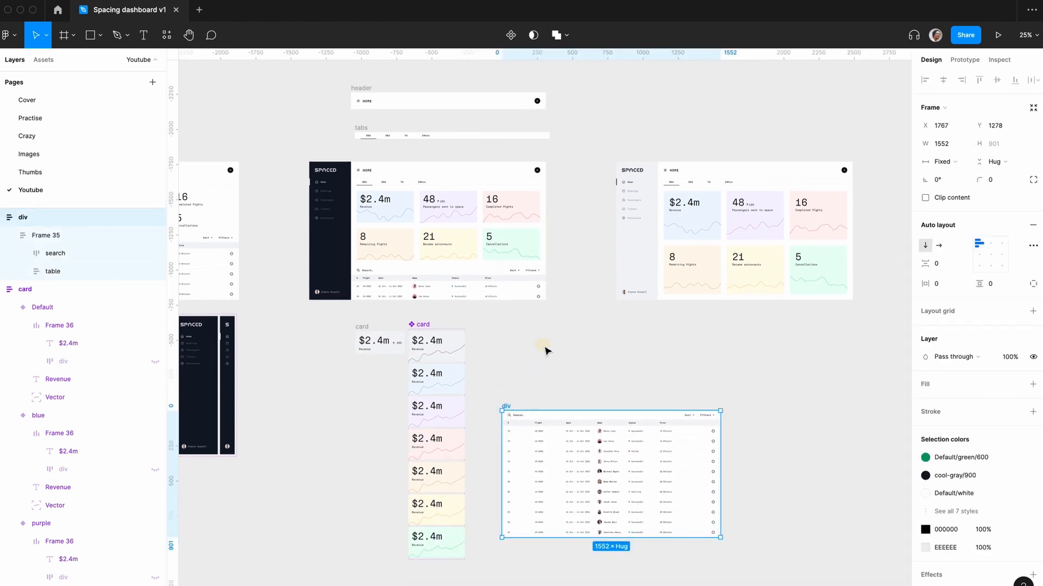
click(545, 348)
drag(507, 411, 505, 432)
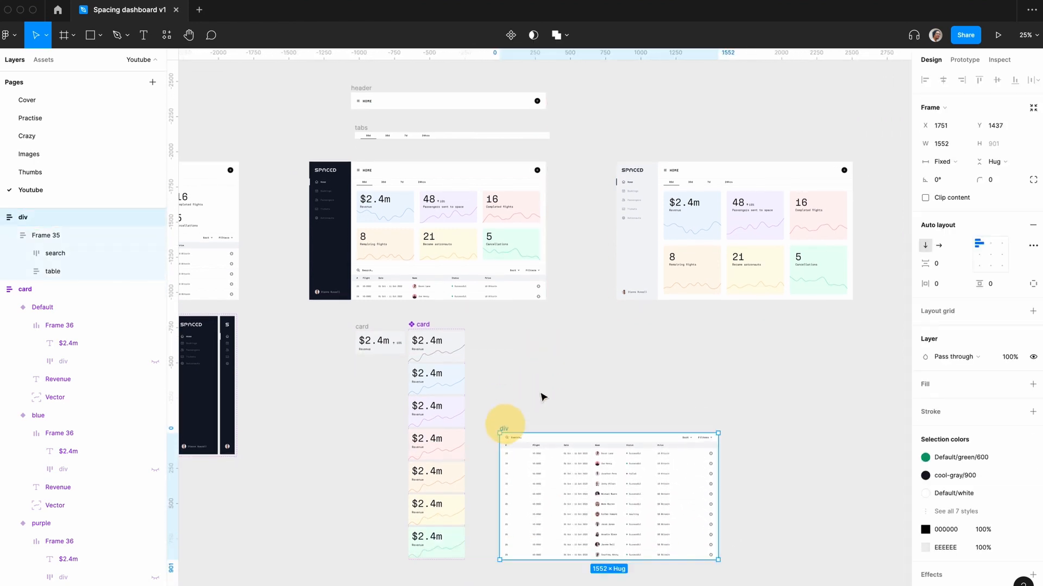
click(543, 397)
- Move the header and tabs frames above the div frame, left-aligned with it at about Y 1038 and Y 1274
drag(379, 100, 520, 373)
drag(362, 132, 507, 407)
click(770, 396)
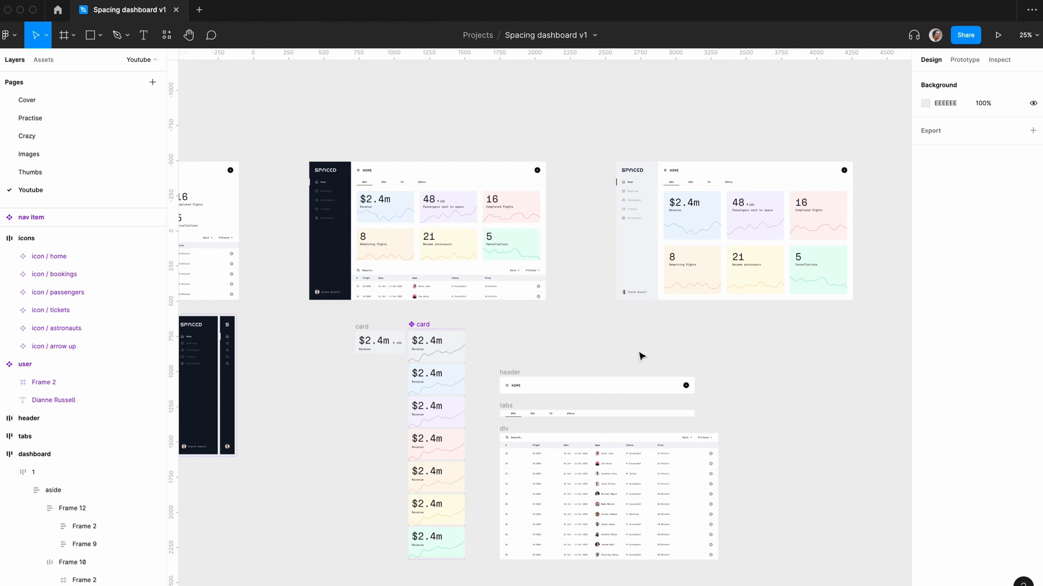
- Turn the standalone header and tabs frames into two separate components
scroll(640, 355, up, 5)
scroll(641, 354, down, 3)
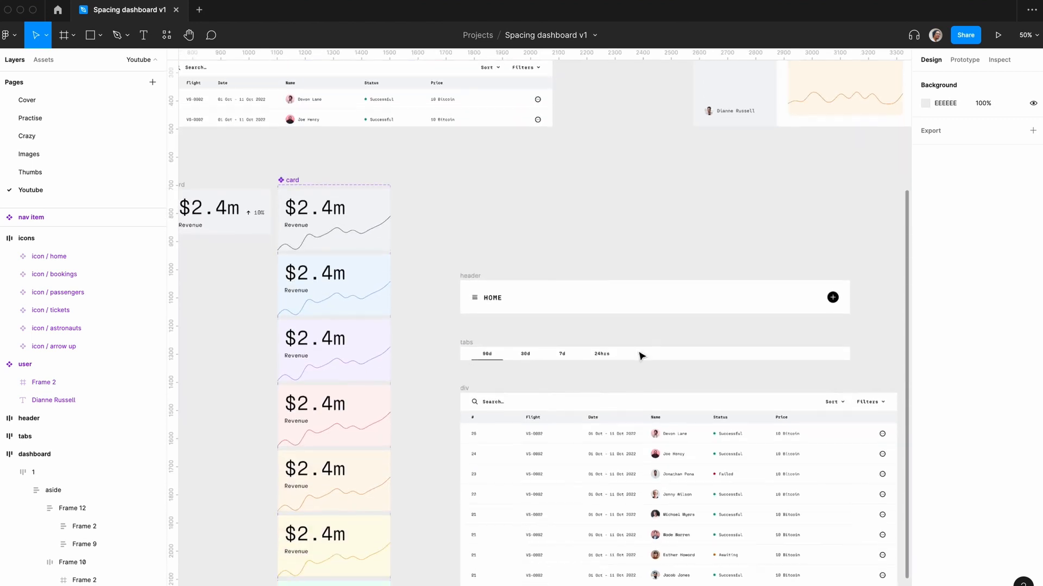
click(475, 280)
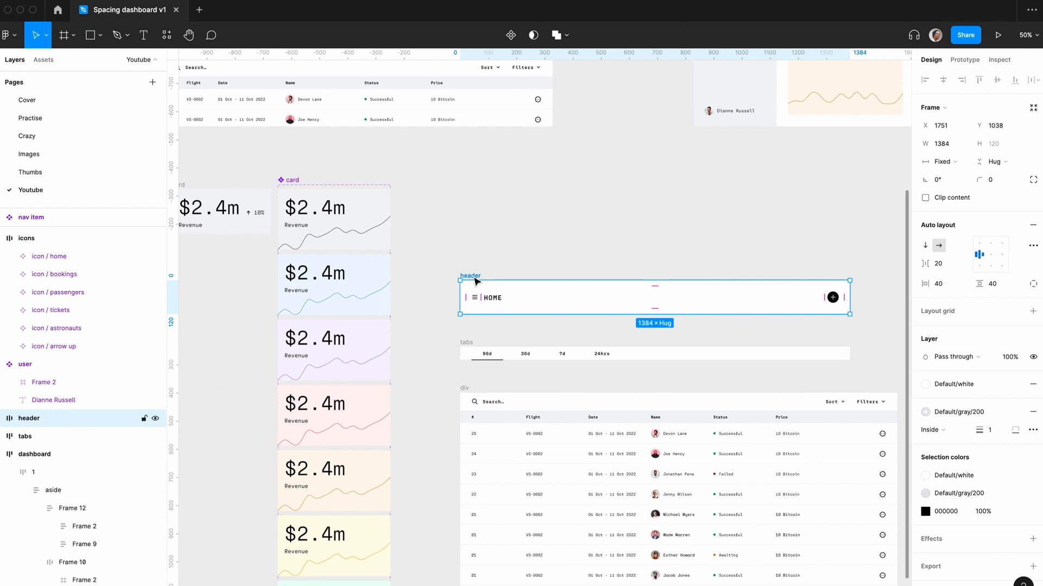
key(super+alt+k)
click(468, 343)
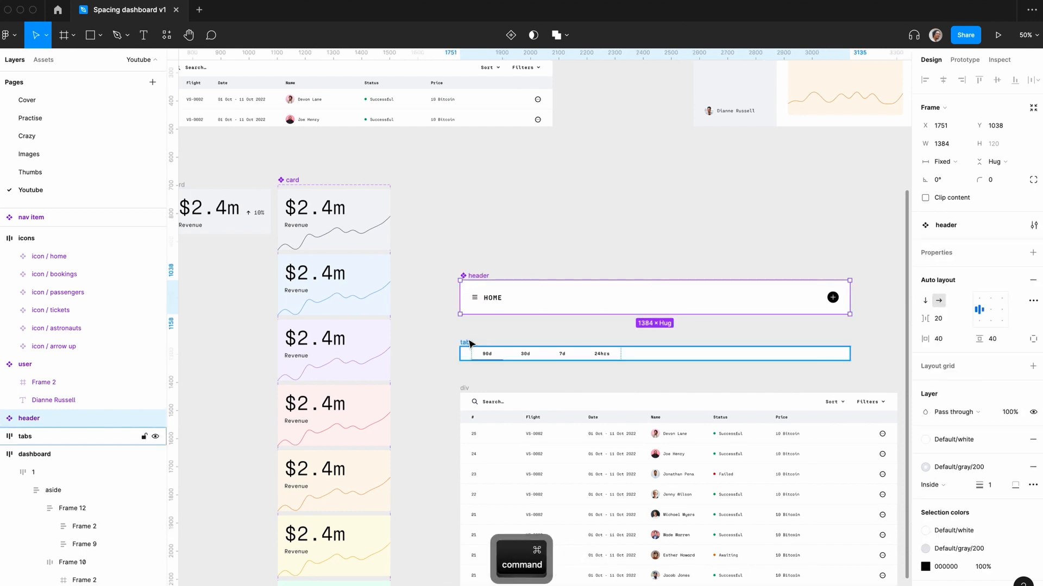
key(super+alt+k)
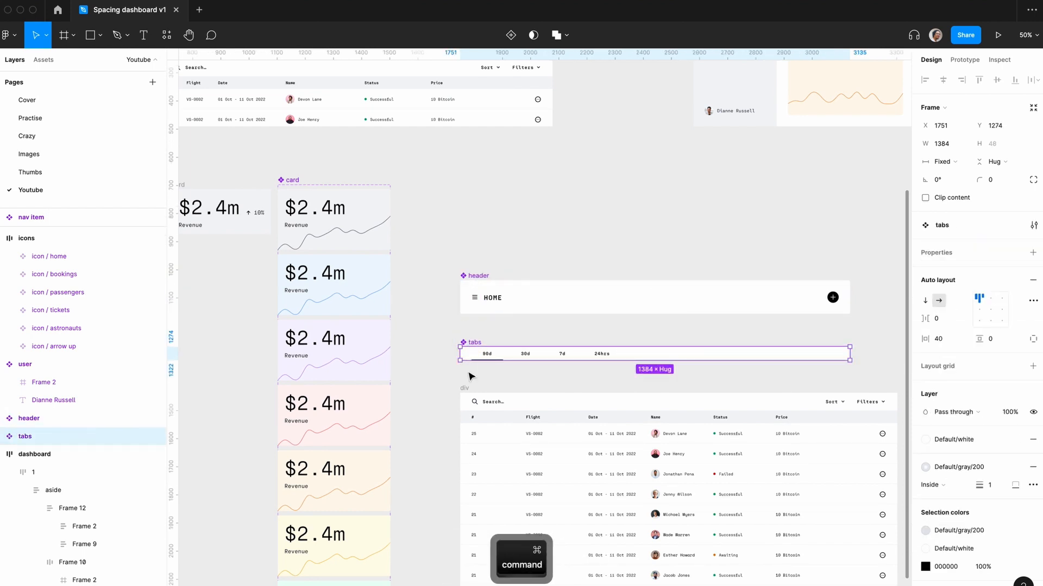
- Rename the standalone div frame as table and its inner Frame 35 as div
click(464, 388)
click(29, 218)
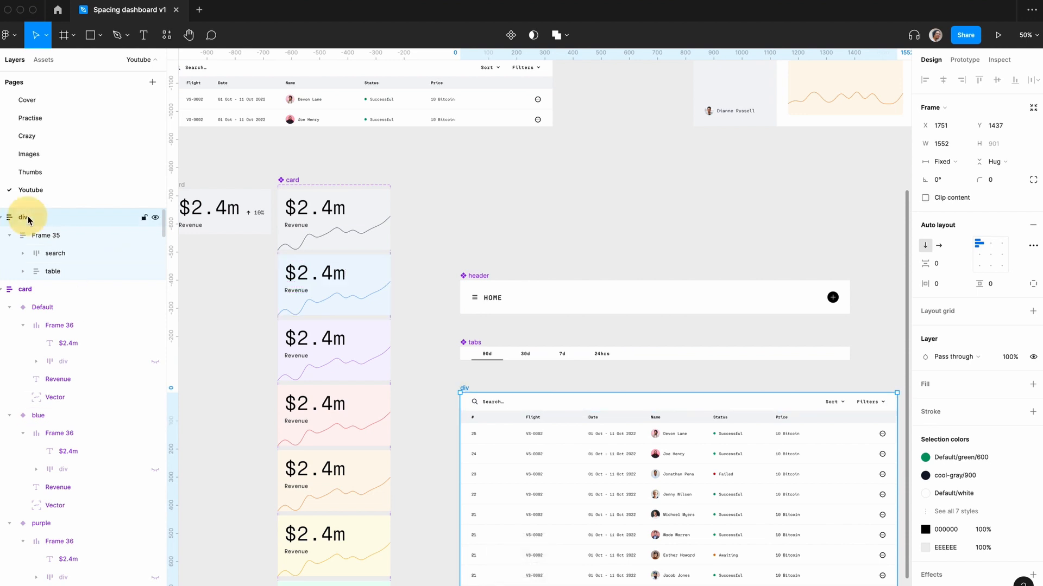
double_click(28, 218)
key(Return)
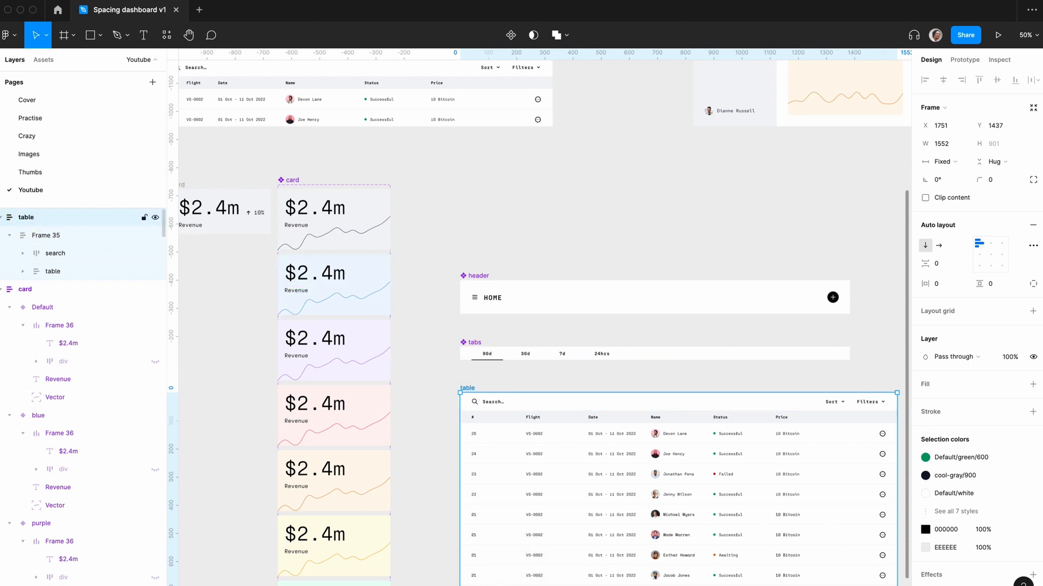
double_click(52, 239)
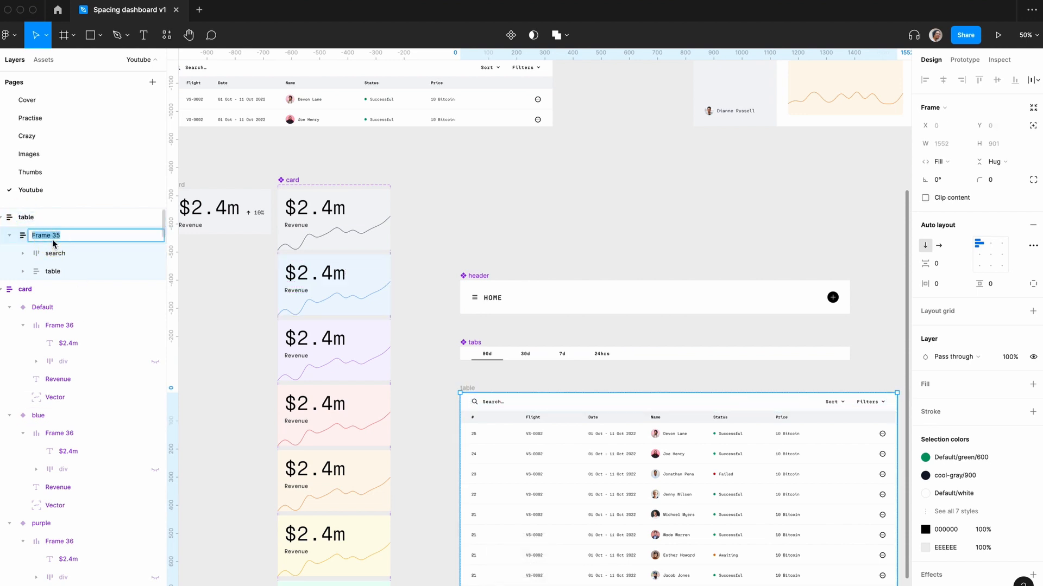
text(div)
key(Return)
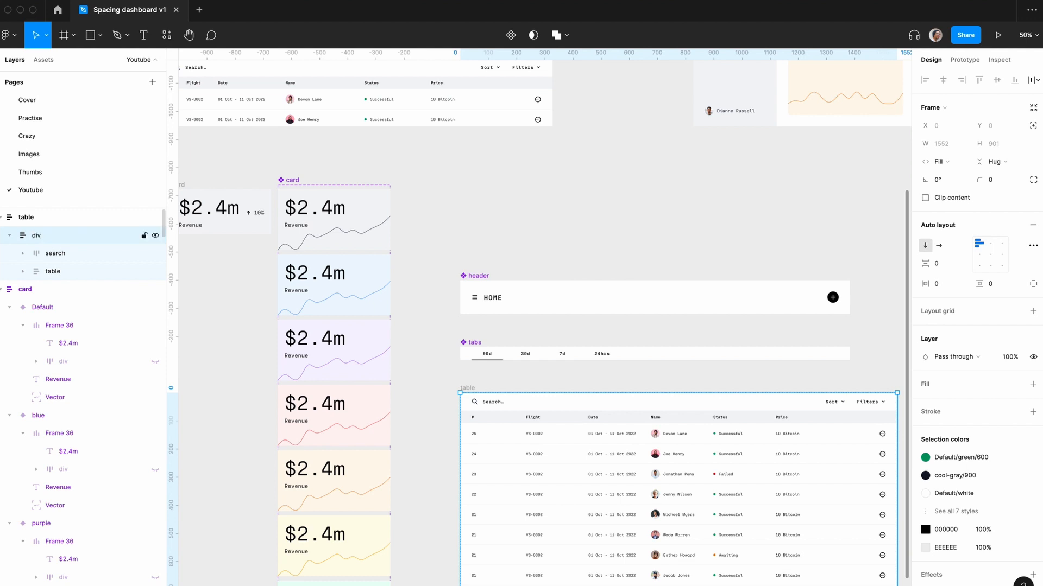
- Undo creating a component from the inner div, and turn the outer table frame into a component instead
key(super+alt+k)
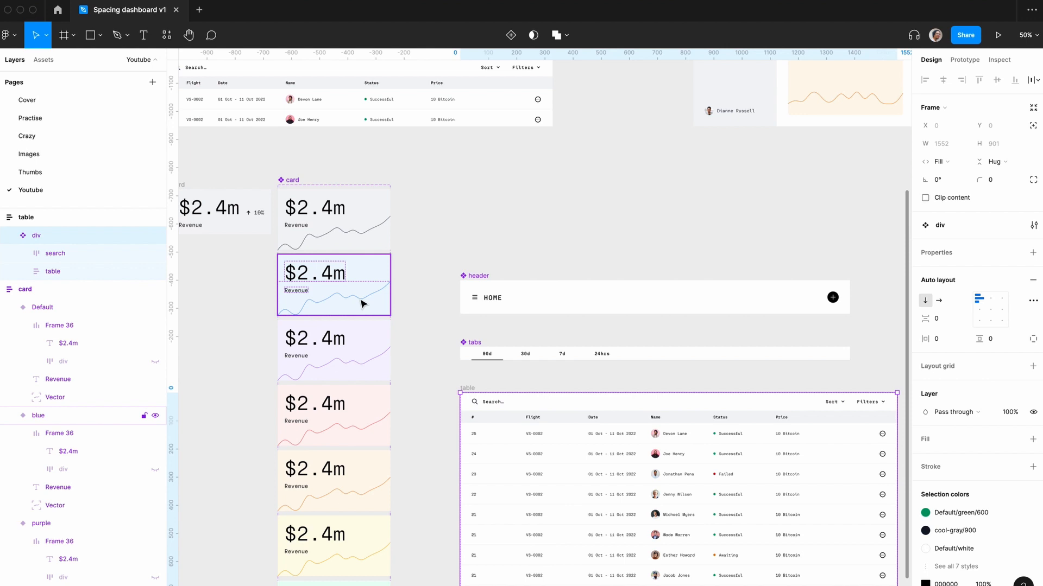
key(super+z)
click(37, 217)
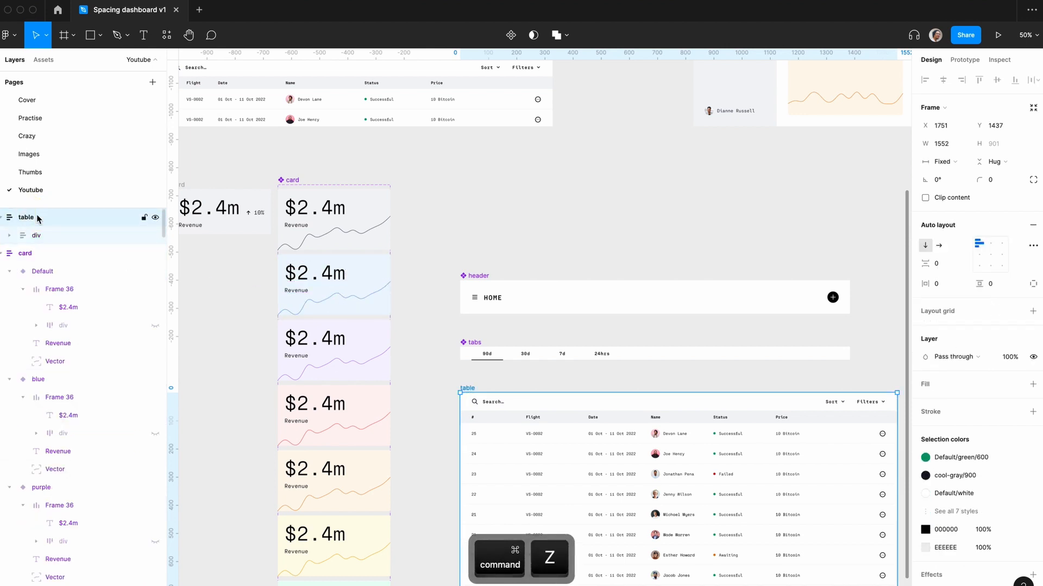
key(super+alt+k)
click(607, 210)
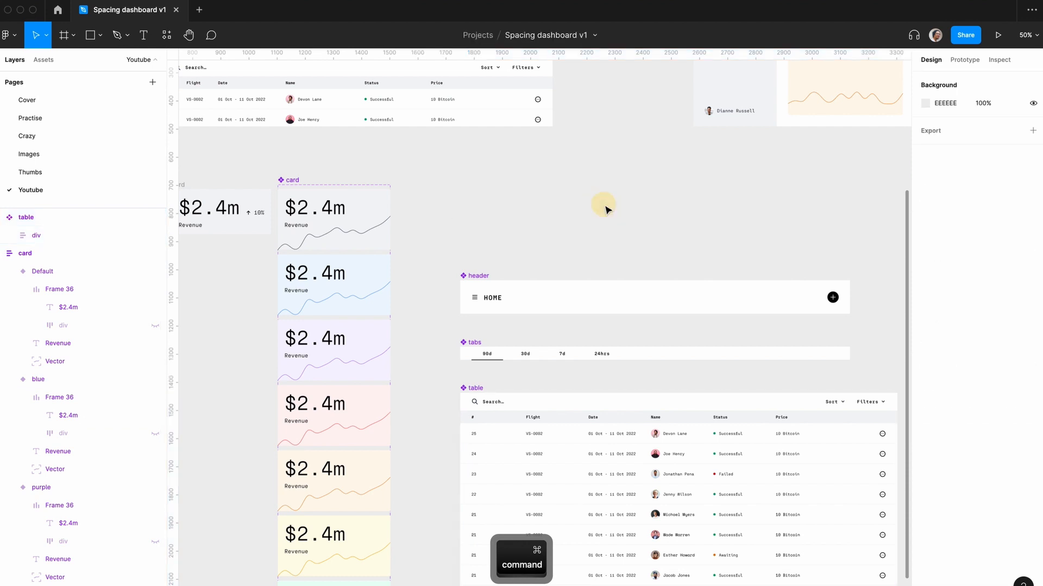
- Review the dashboard screens and the components laid out beneath them
key(super+minus)
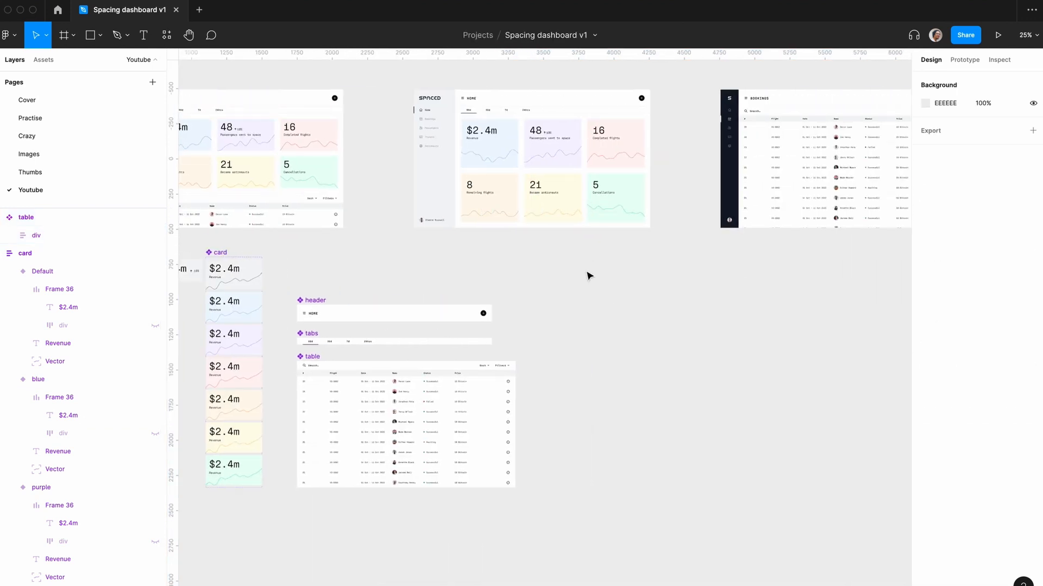
scroll(589, 276, left, 10)
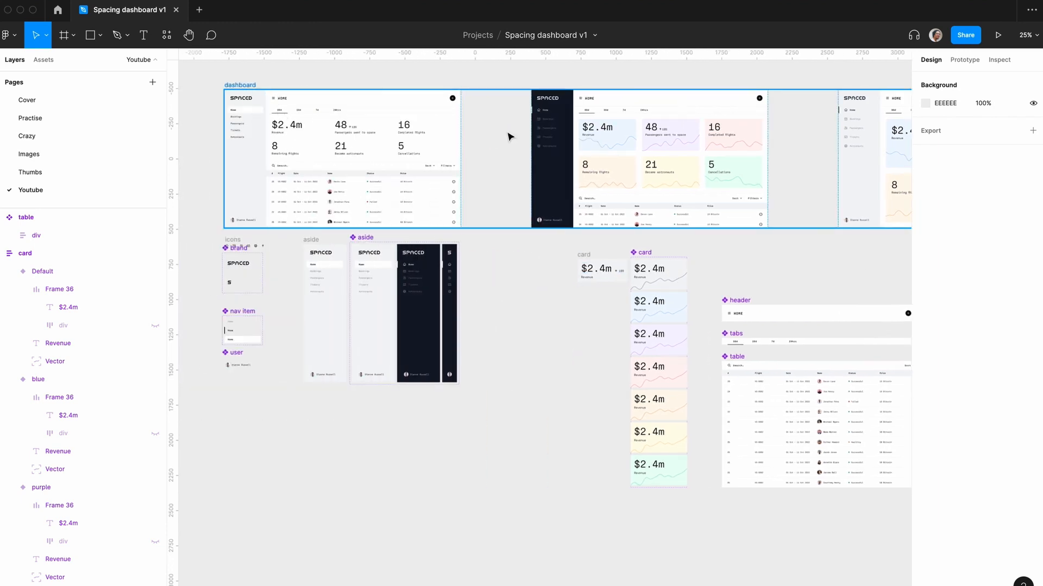
scroll(510, 136, right, 5)
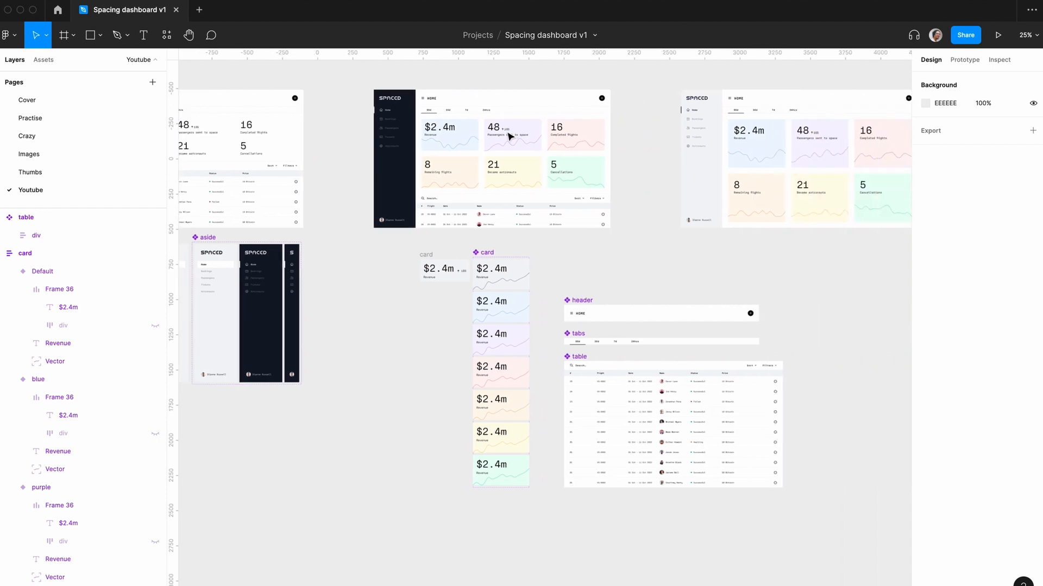
scroll(508, 135, left, 6)
scroll(508, 136, right, 6)
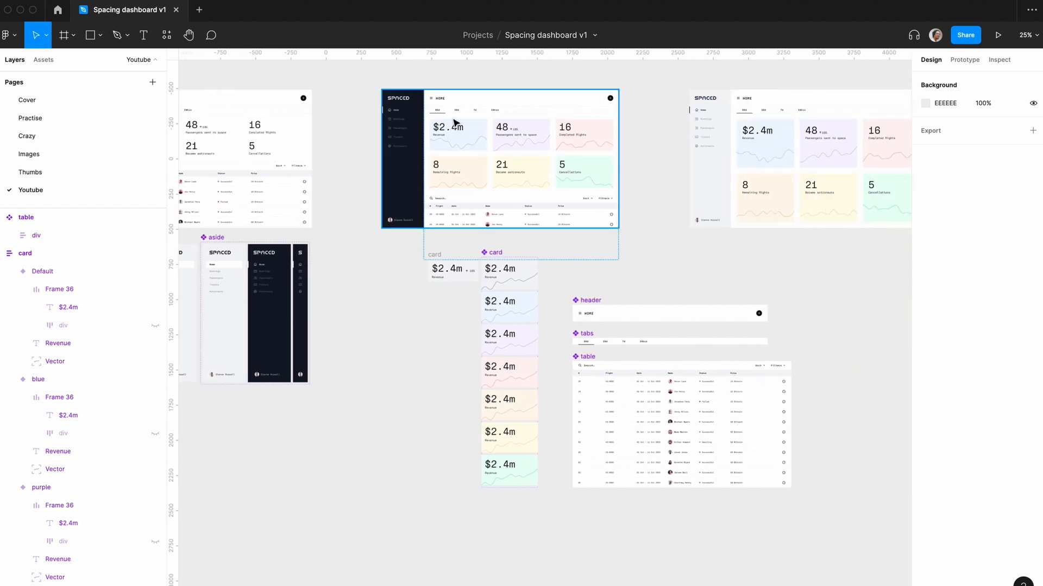
scroll(724, 317, right, 3)
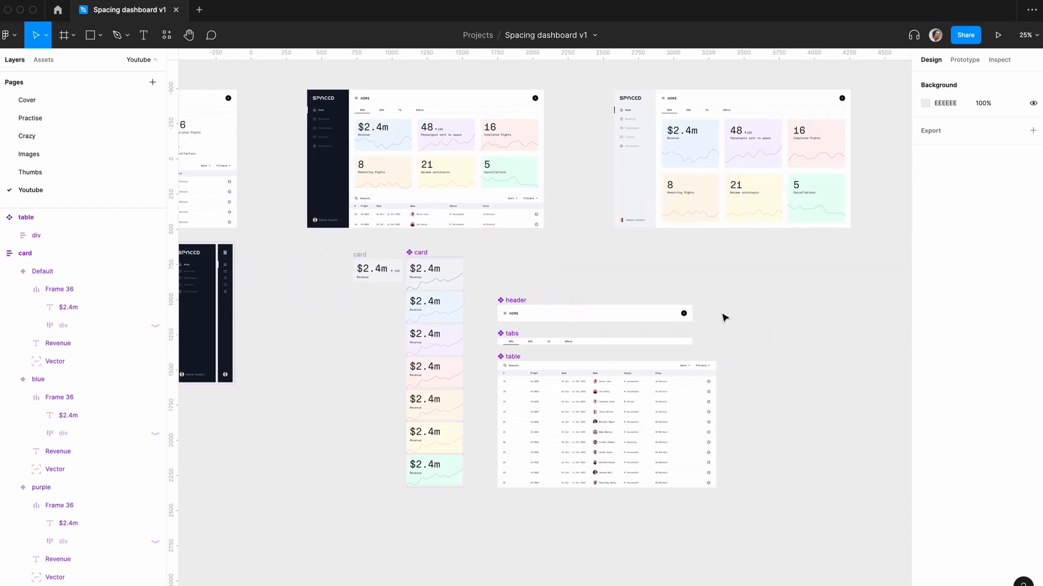
scroll(725, 317, right, 1)
- Insert an instance of the aside component and place it on the empty canvas beside the header, tabs and table components
click(758, 314)
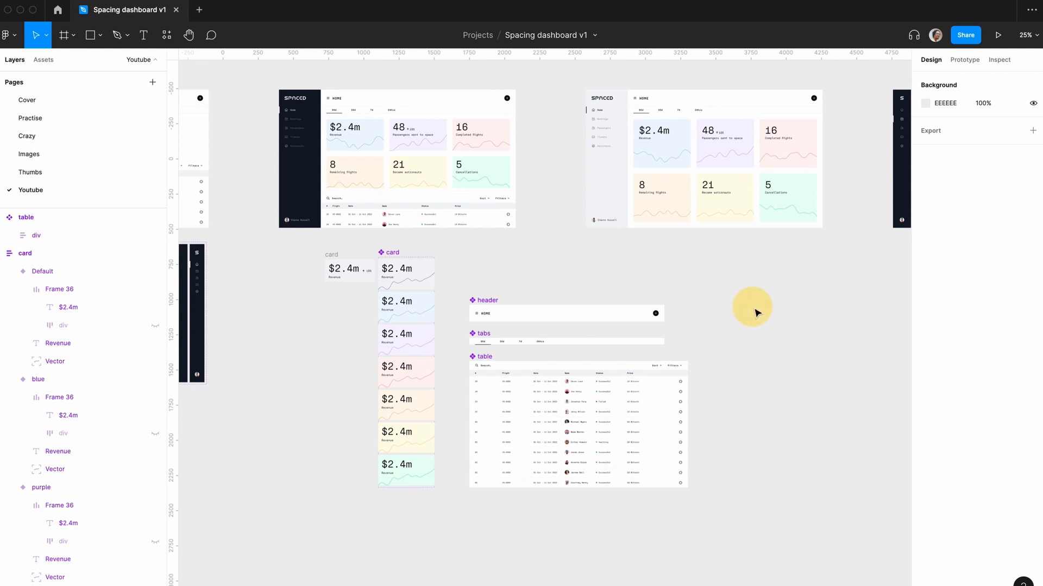
key(shift+i)
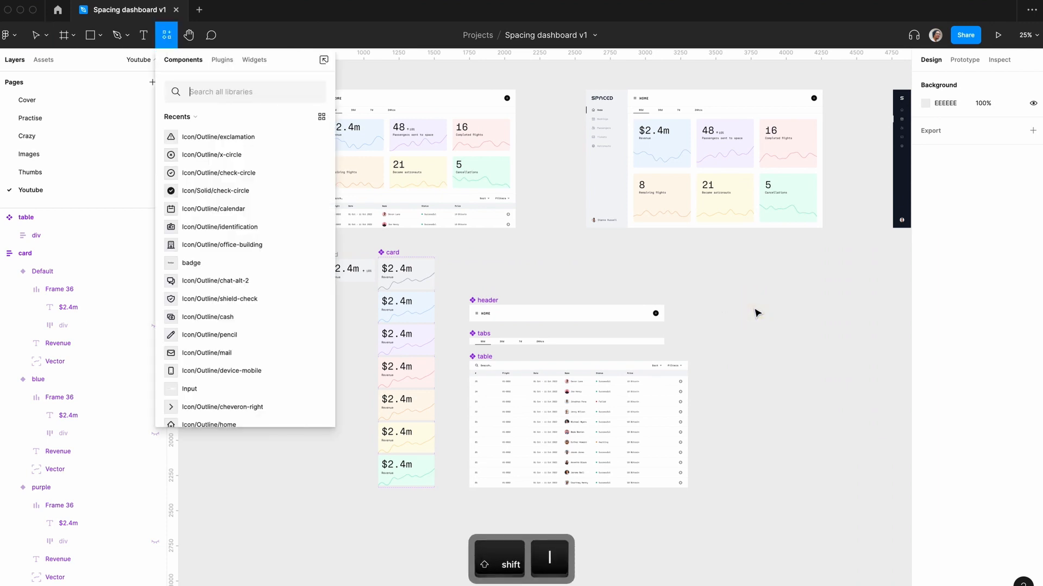
text(aside)
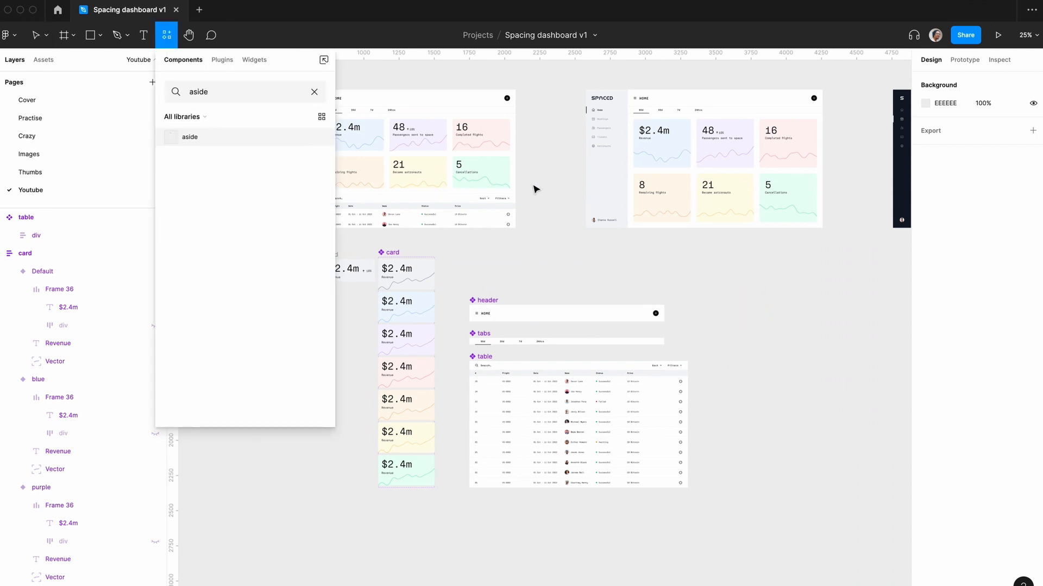
click(235, 137)
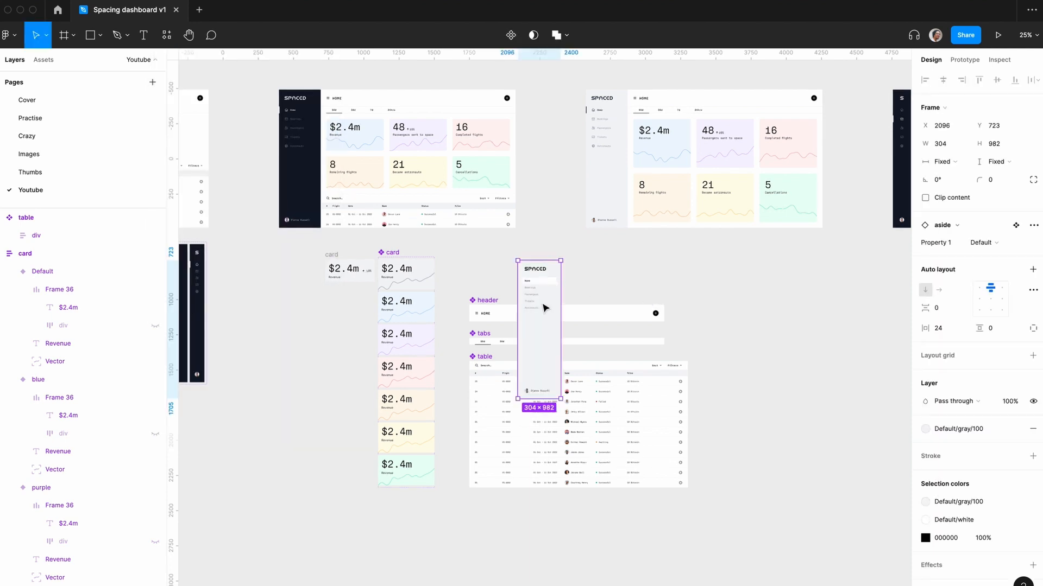
drag(544, 309, 729, 317)
click(250, 324)
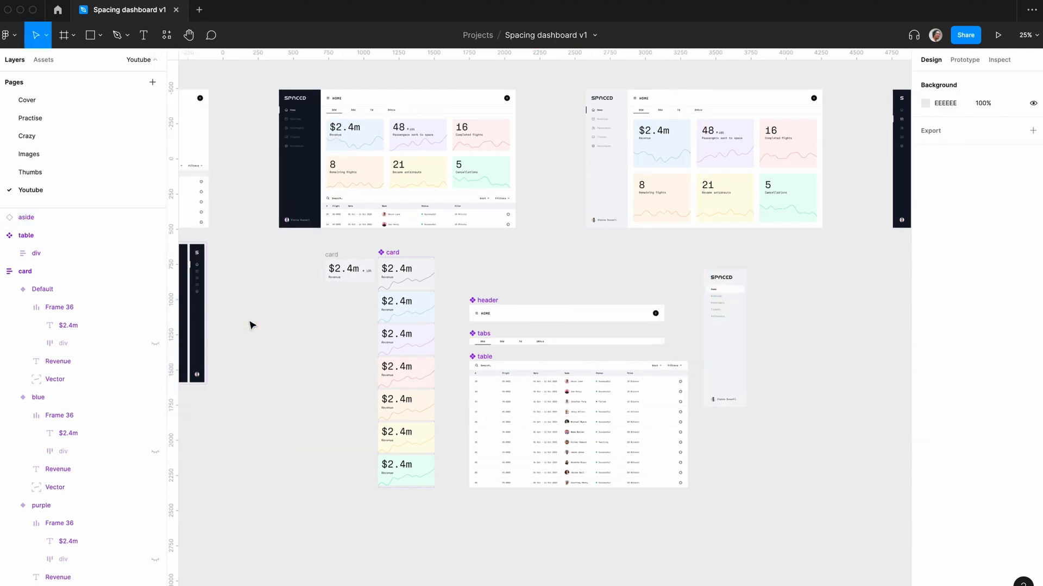
- Move the card, header, tabs and table components together to the empty area well below the icons and aside components
key(minus)
drag(400, 280, 515, 385)
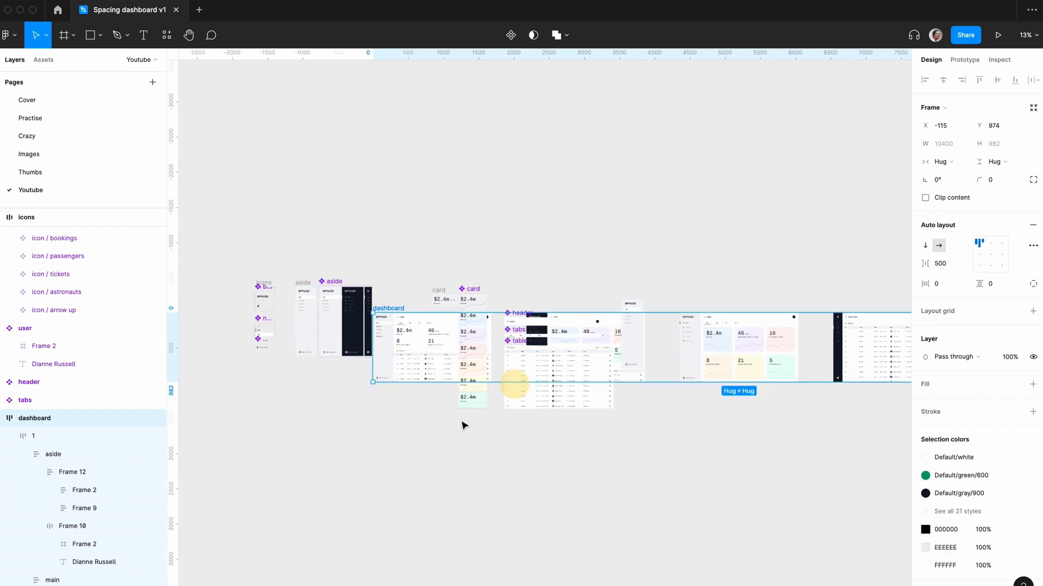
key(super+z)
click(432, 415)
drag(414, 287, 619, 471)
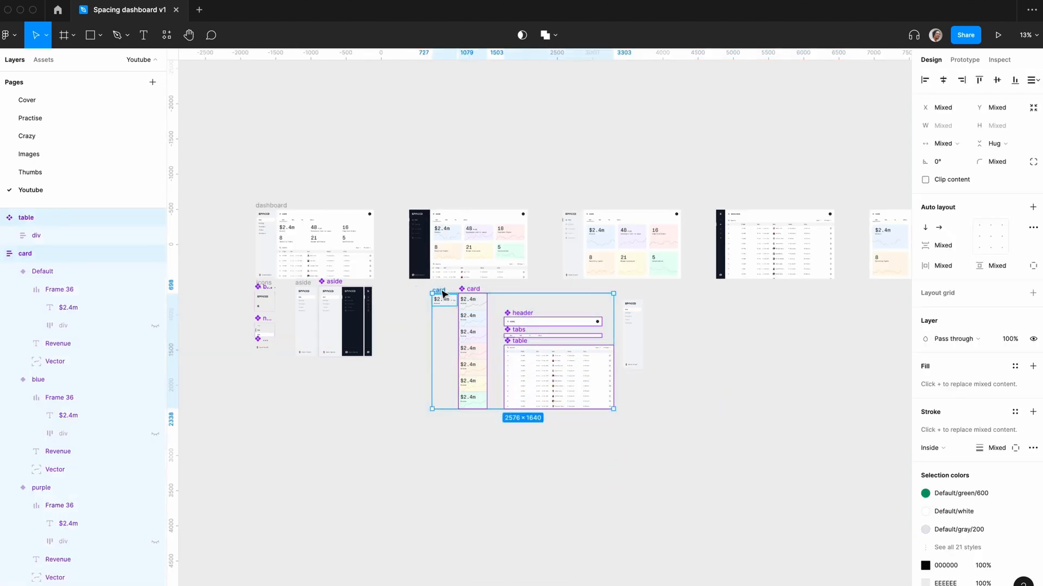
drag(442, 295, 266, 413)
click(477, 402)
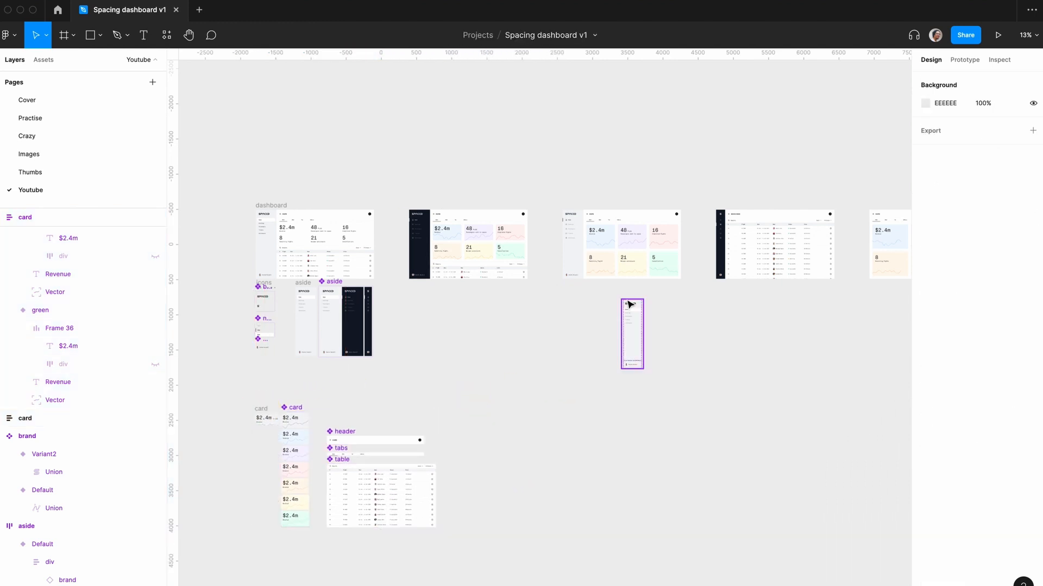
- Move the aside instance beneath the dashboard screen with the dark sidebar, at about X 397, Y 667
drag(628, 303, 418, 301)
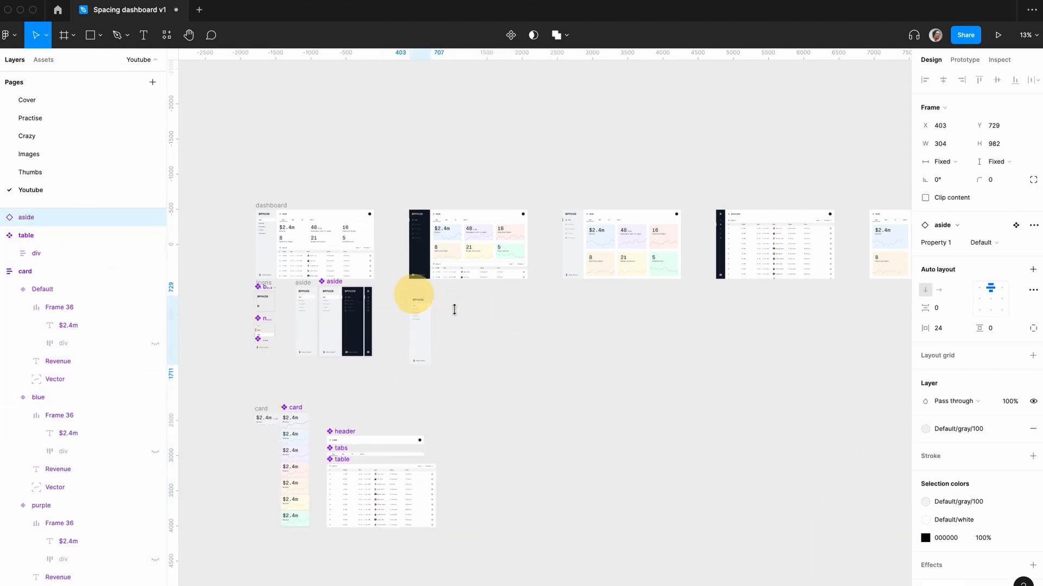
click(462, 311)
key(plus)
key(plus)
scroll(586, 324, left, 5)
scroll(585, 324, up, 3)
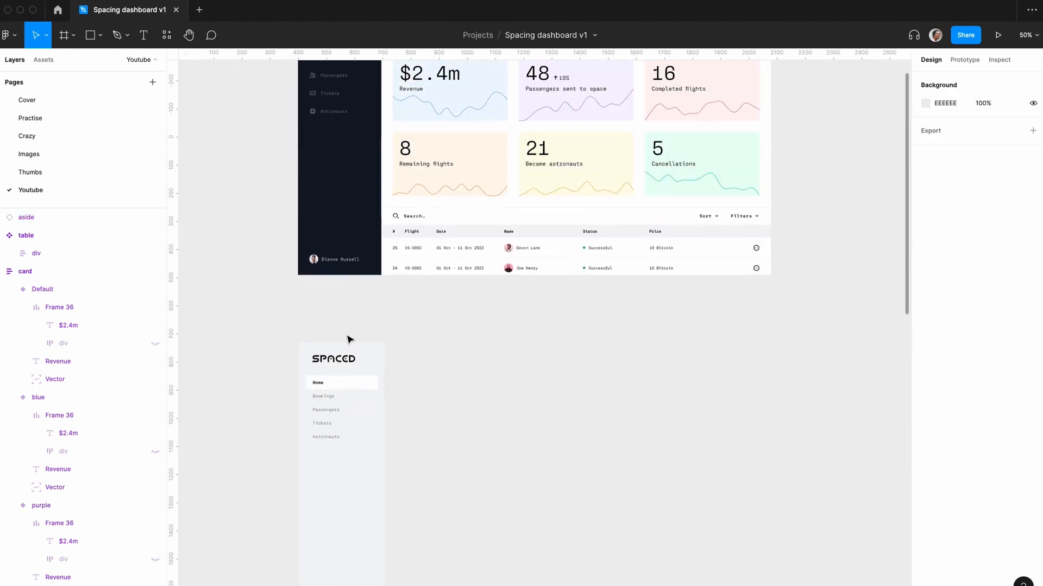
drag(328, 353, 326, 335)
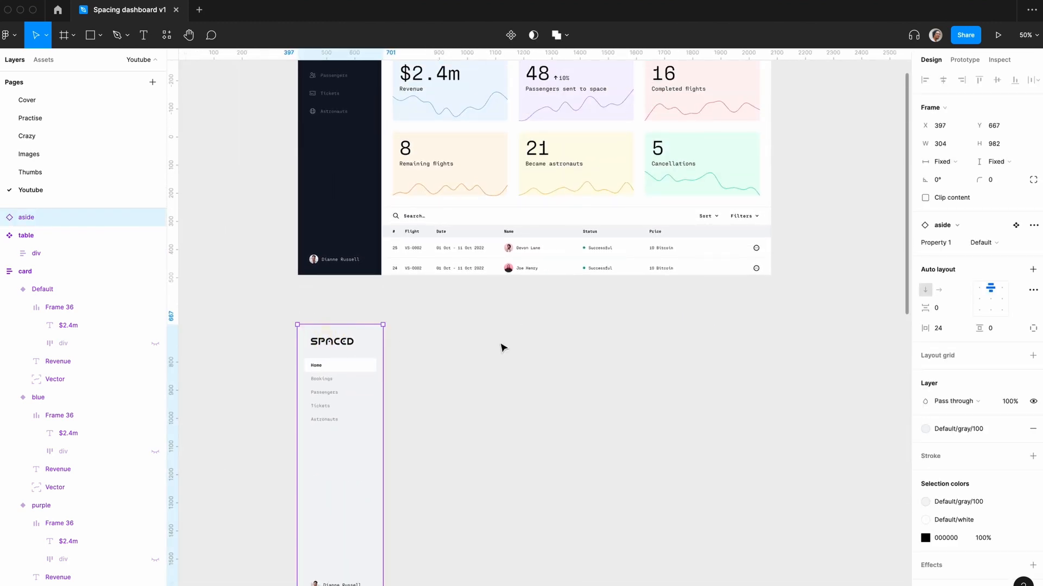
- Switch the aside instance's Property 1 variant to Dark text
scroll(501, 348, down, 3)
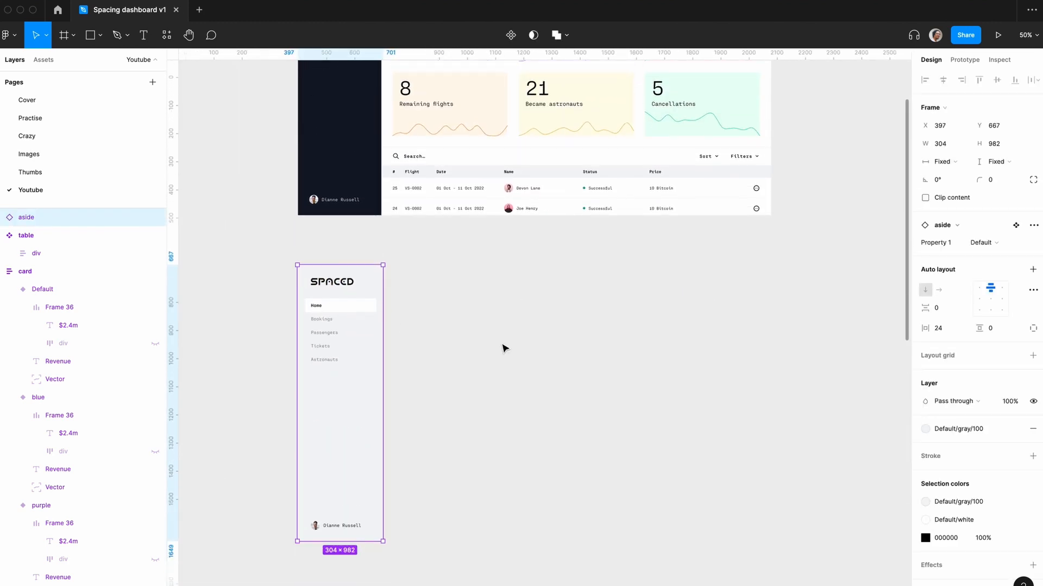
click(988, 244)
click(998, 256)
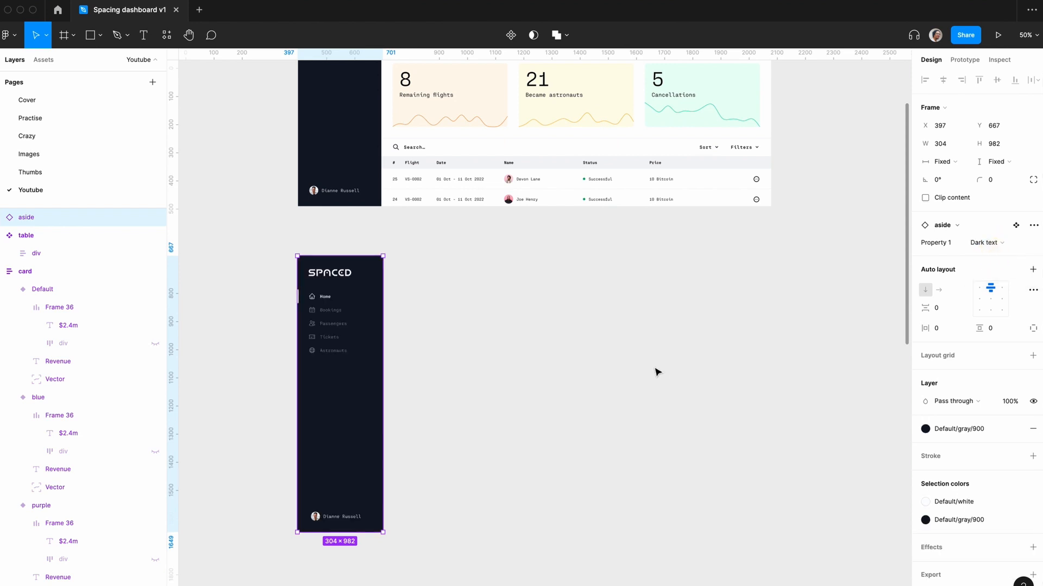
click(656, 367)
scroll(656, 368, up, 8)
scroll(656, 369, down, 7)
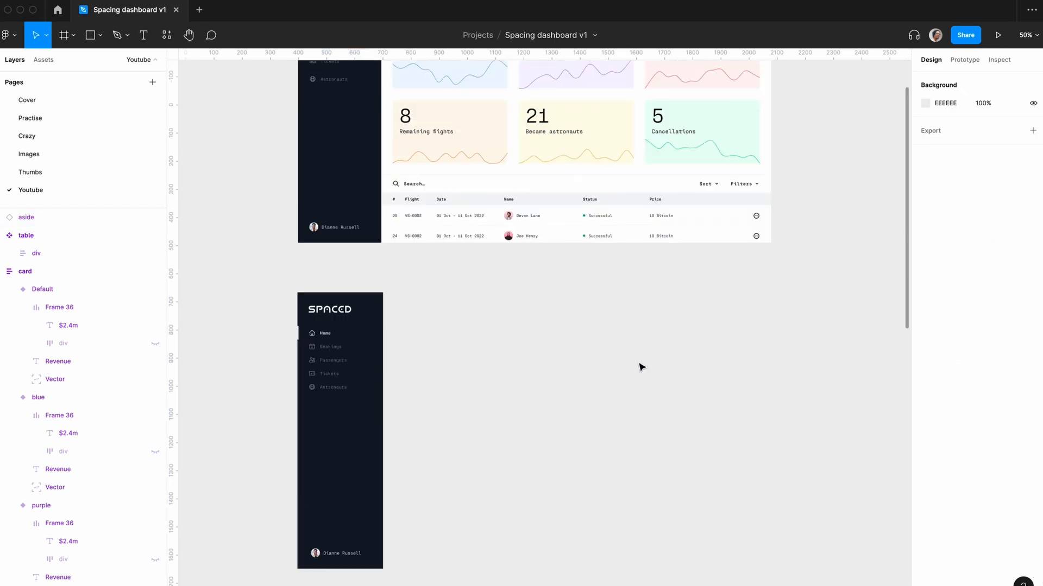
- Insert an instance of the header component and place it beside the dark aside, aligned with the aside's upper edge
click(517, 348)
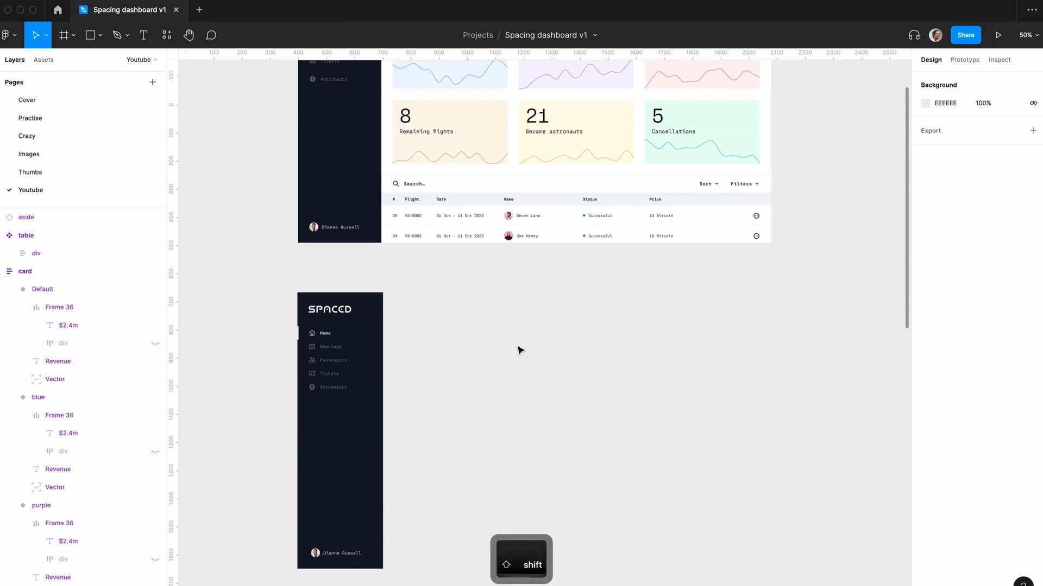
key(shift+i)
text(header)
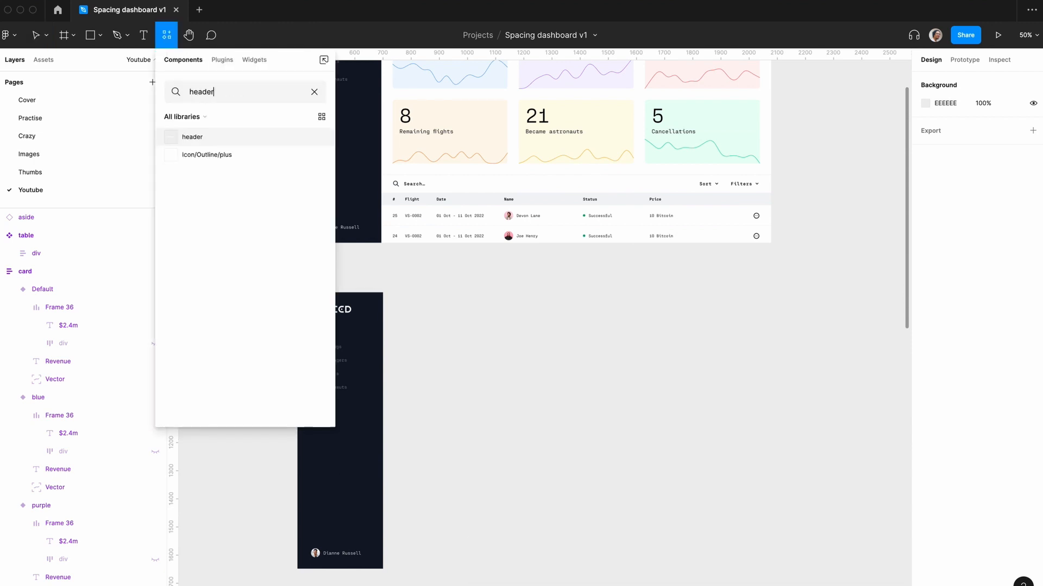
key(Return)
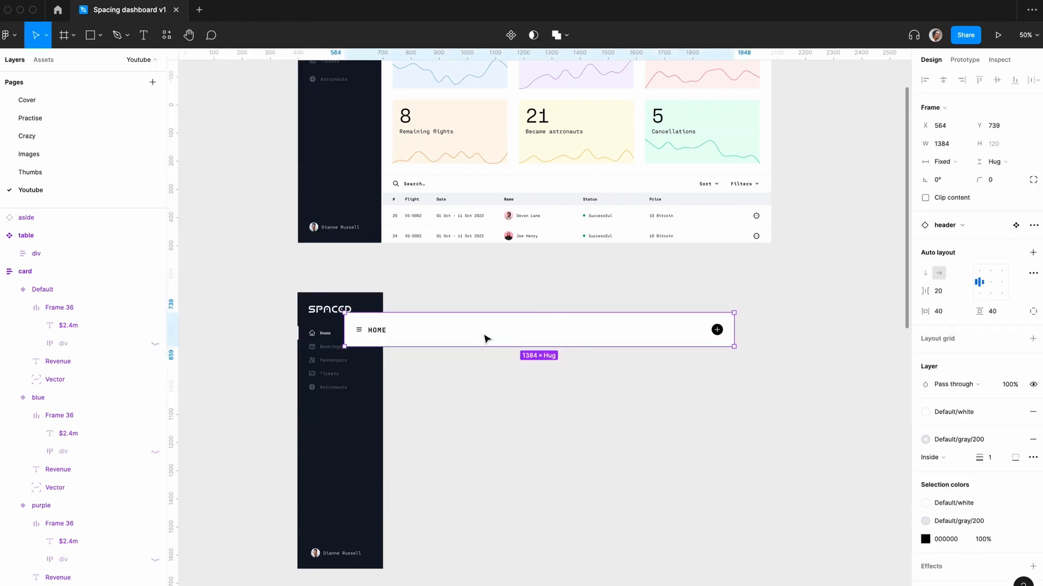
drag(485, 339, 532, 316)
click(526, 419)
- Insert an instance of the tabs component and place it just beneath the header instance, aligned with its starting edge
key(shift+i)
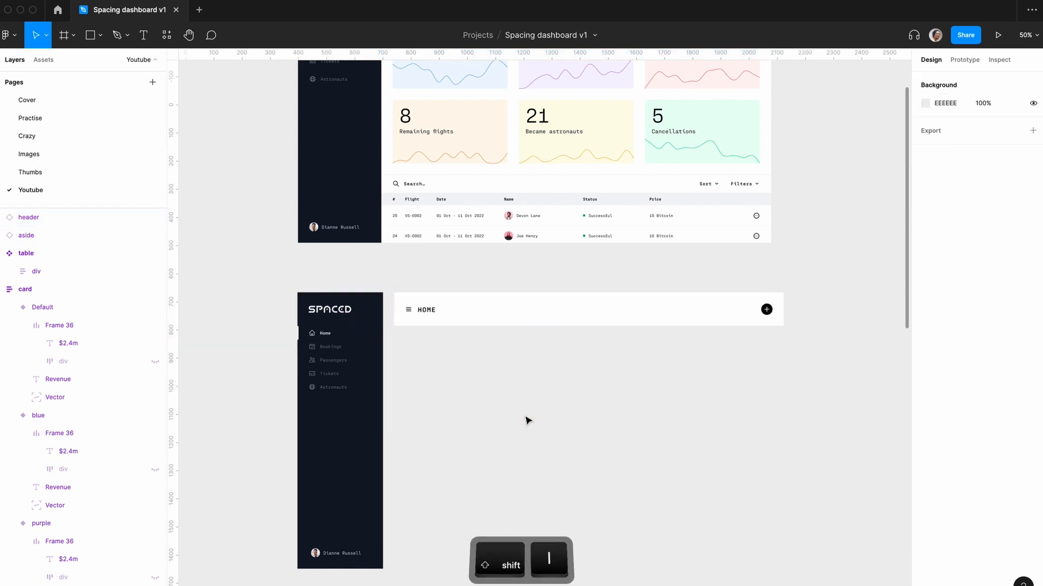
text(tabs)
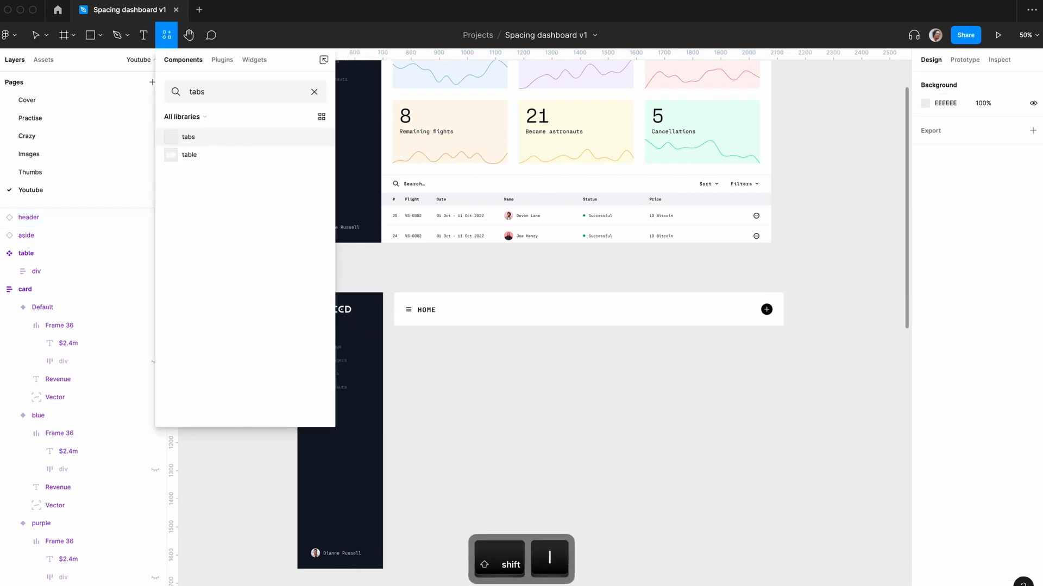
key(Return)
click(428, 489)
drag(533, 342, 581, 355)
click(559, 425)
- Insert an instance of the card component and place it beneath the tabs instance, at about X 740, Y 942
key(shift+i)
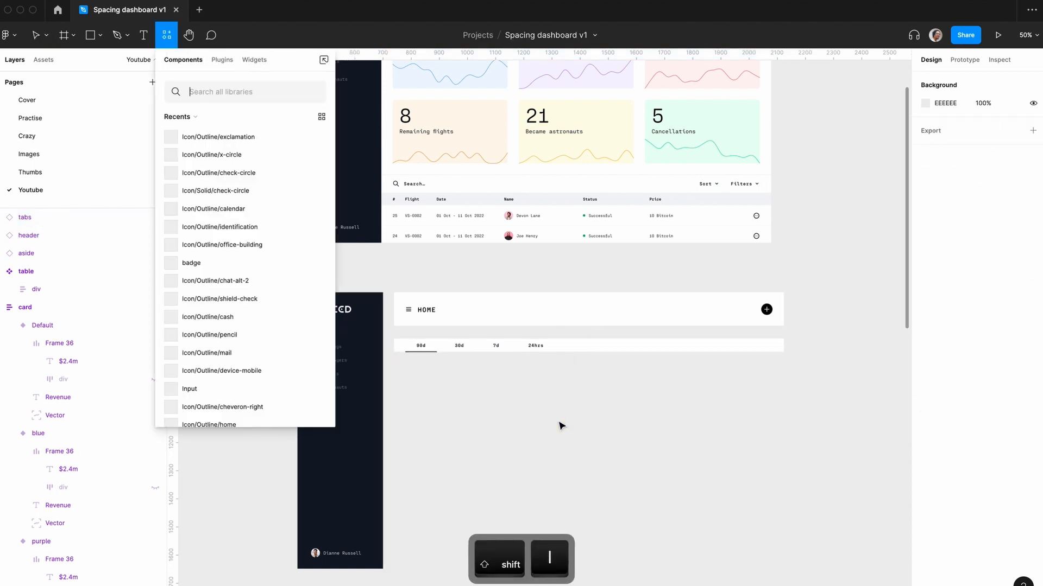
text(card)
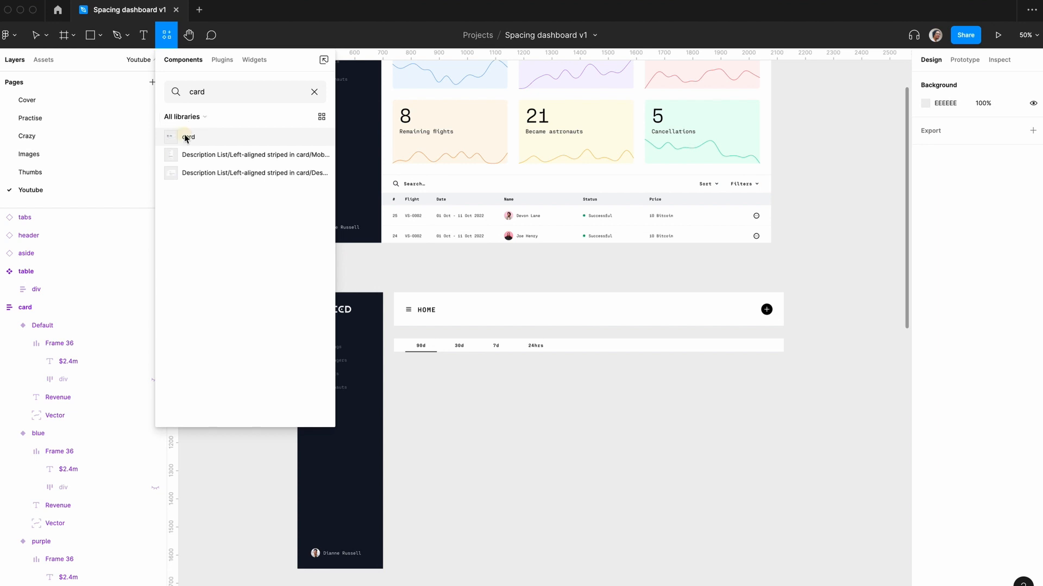
click(185, 137)
drag(563, 329, 475, 401)
click(560, 409)
- Duplicate the card instance twice to make three cards
click(482, 400)
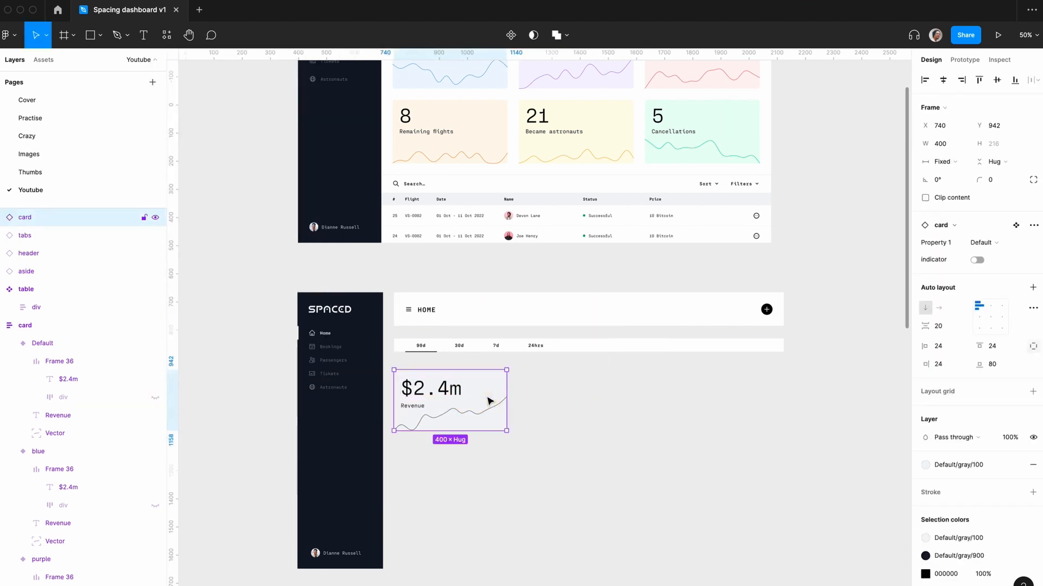
scroll(455, 126, up, 2)
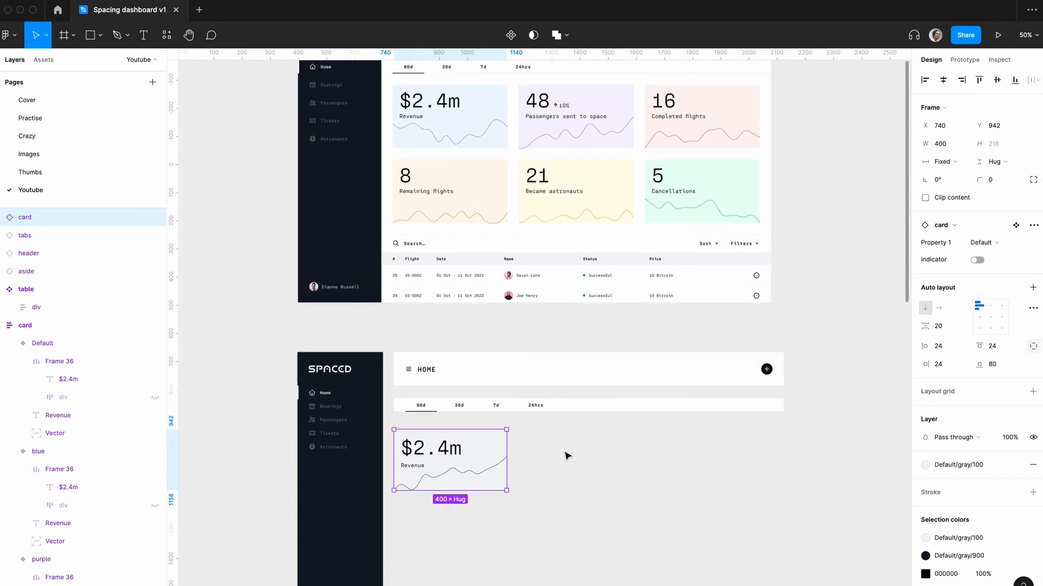
key(super+d)
key(super+d)
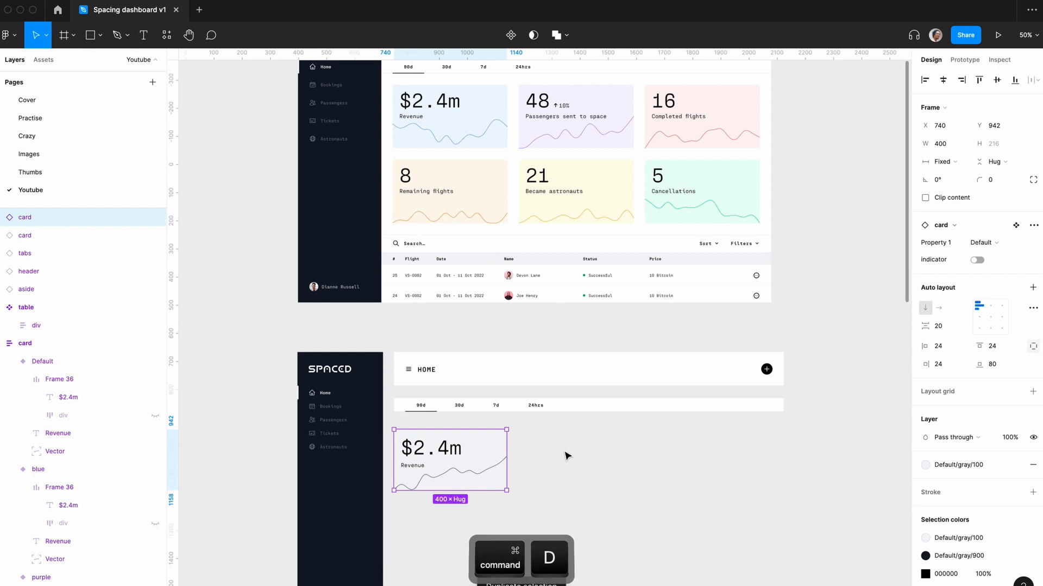
- Wrap the three card instances in a horizontal auto layout frame with 40 spacing between items
shift+click(32, 253)
key(shift+a)
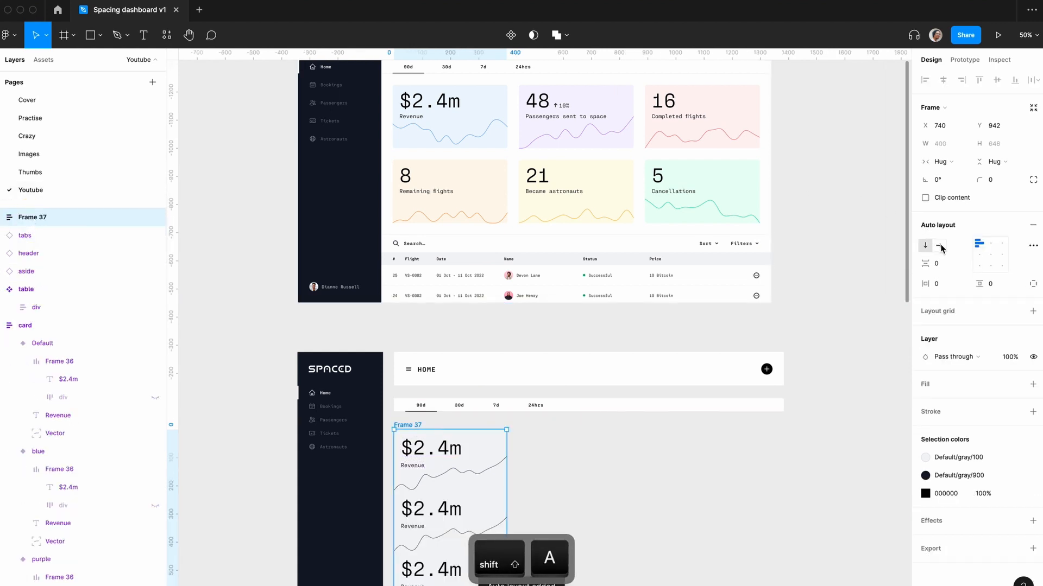
click(940, 246)
click(945, 264)
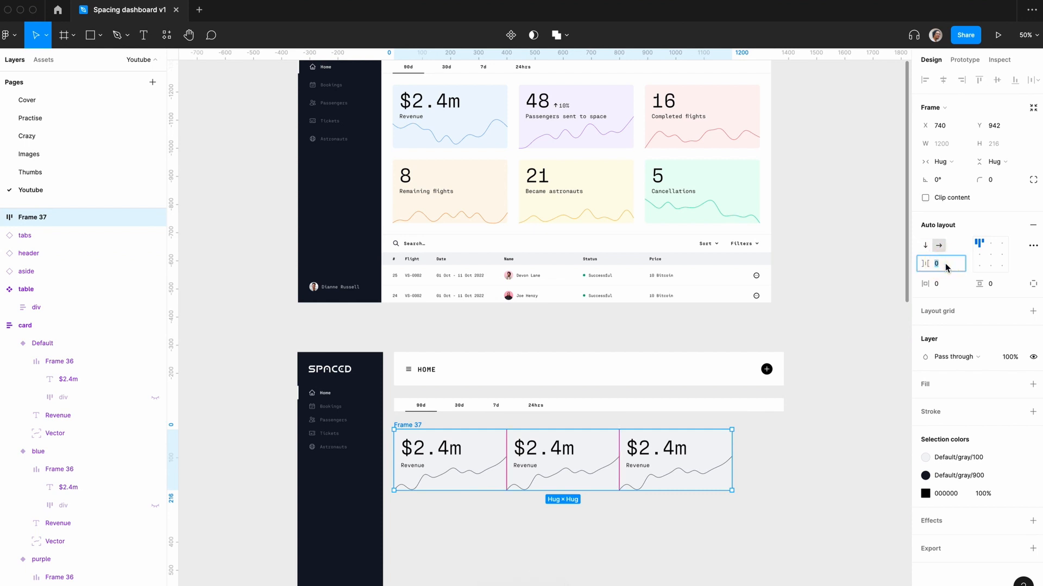
text(40)
key(Return)
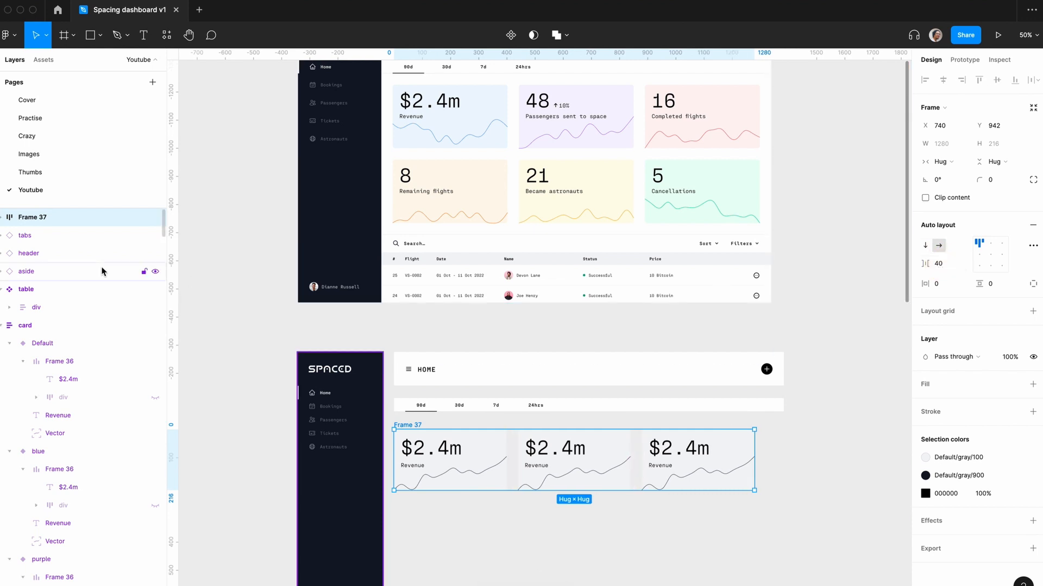
- Rename the auto layout frame holding the three cards as row
double_click(33, 217)
text(row)
key(Return)
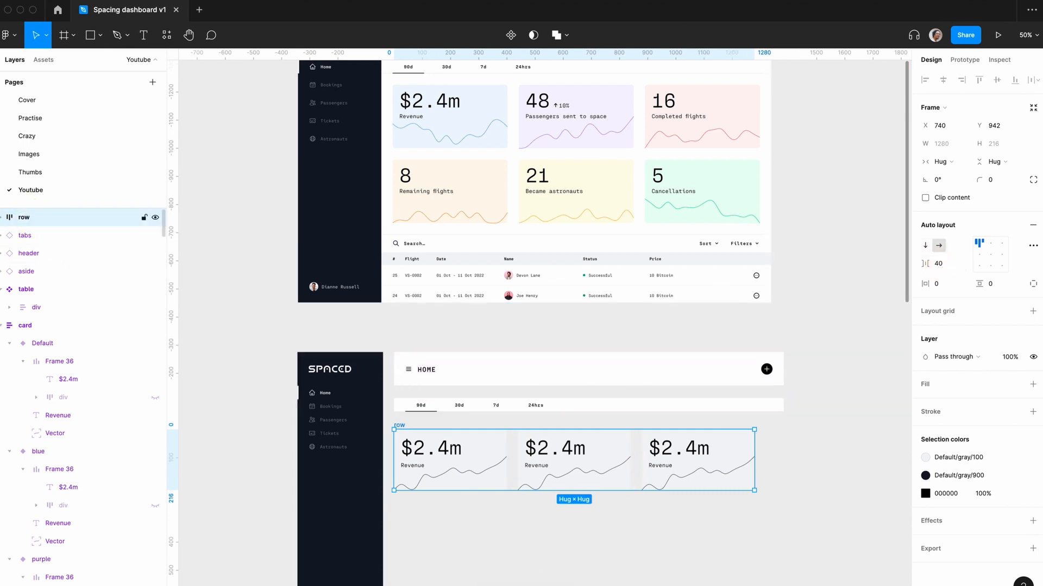
click(509, 540)
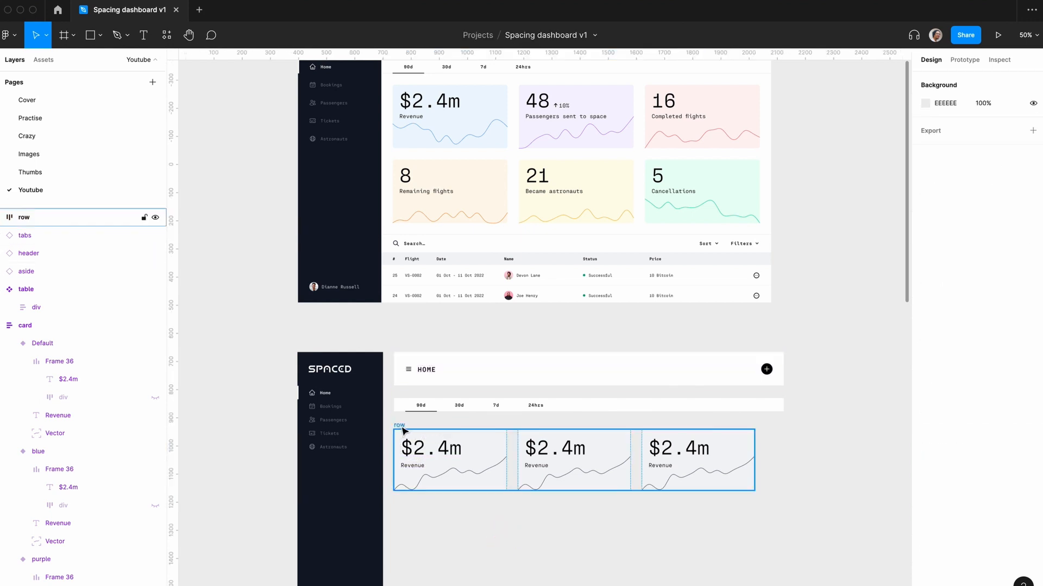
- Duplicate the row frame and place the copy directly beneath the original, at about X 740, Y 1202
click(400, 425)
scroll(632, 510, down, 2)
key(super+d)
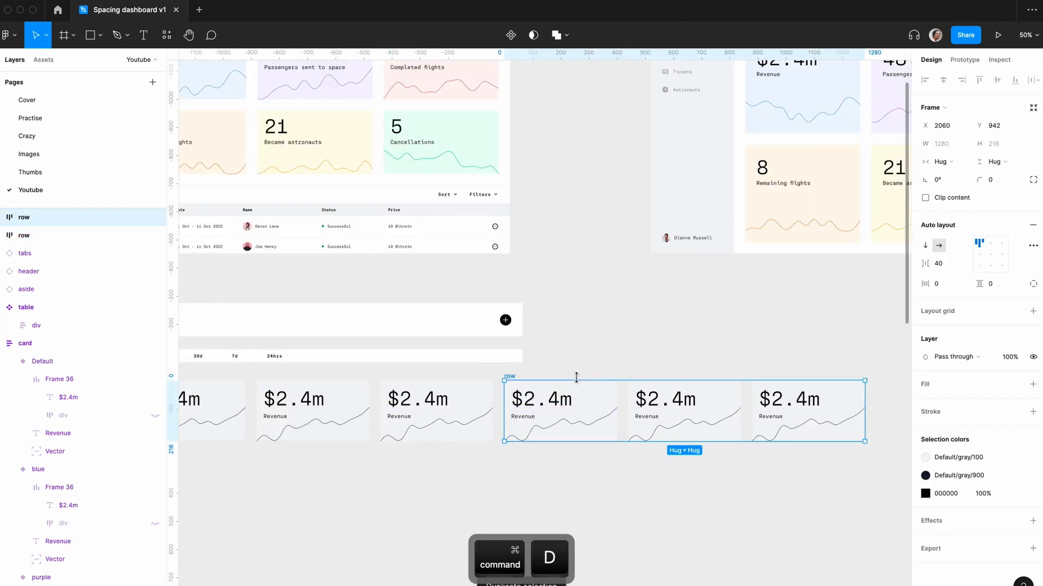
click(575, 375)
scroll(260, 471, left, 6)
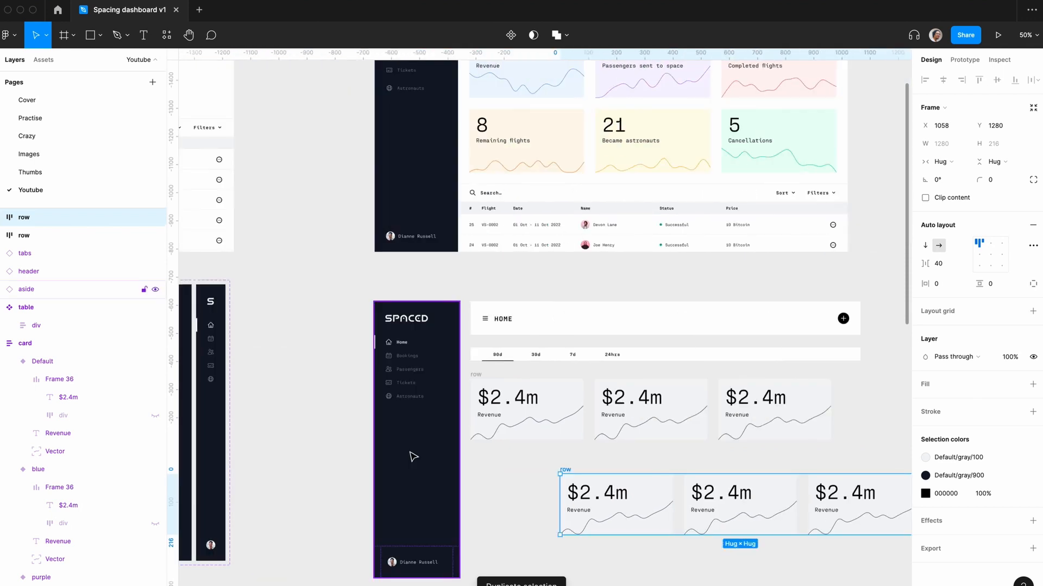
click(553, 461)
drag(567, 473, 479, 450)
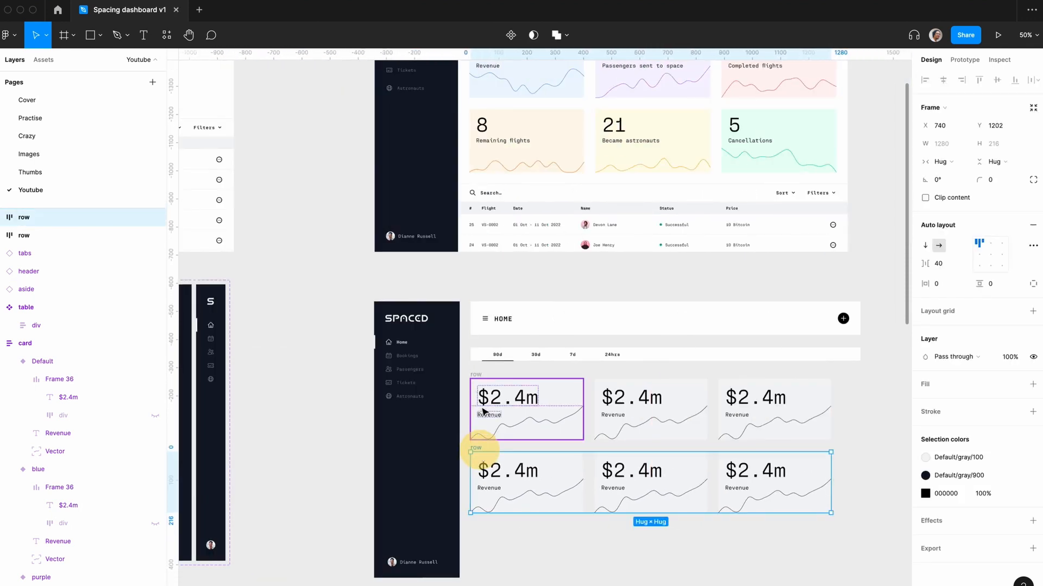
- Wrap both row frames in one vertical auto layout frame and rename it as stats
drag(462, 370, 847, 540)
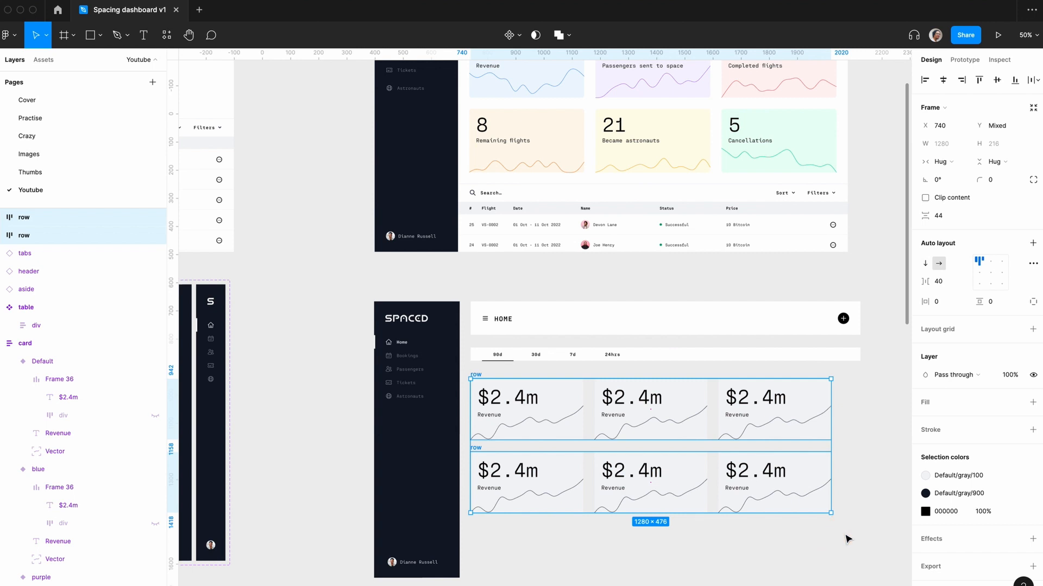
key(shift+a)
double_click(30, 217)
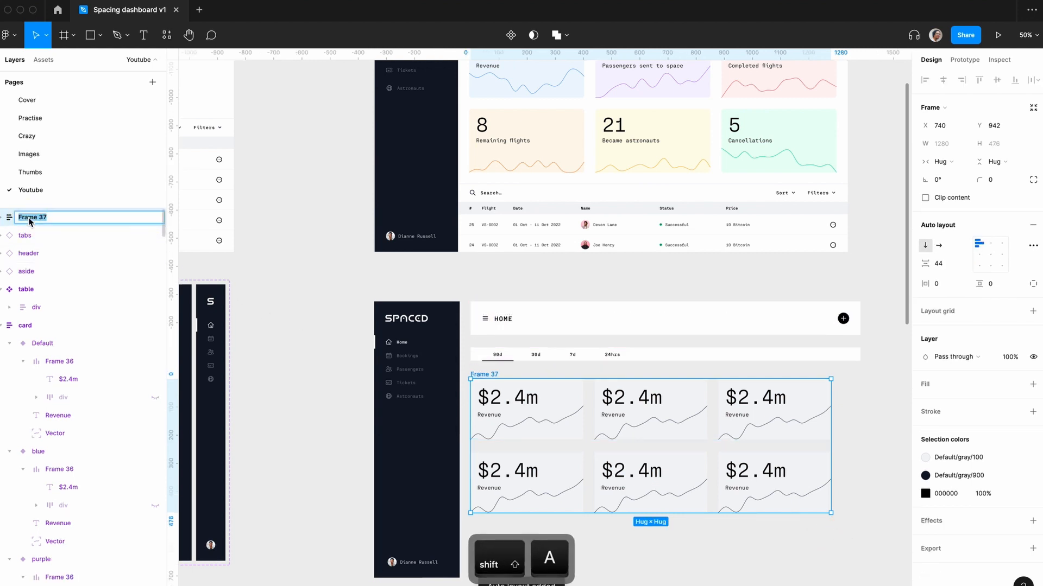
text(stats)
key(Return)
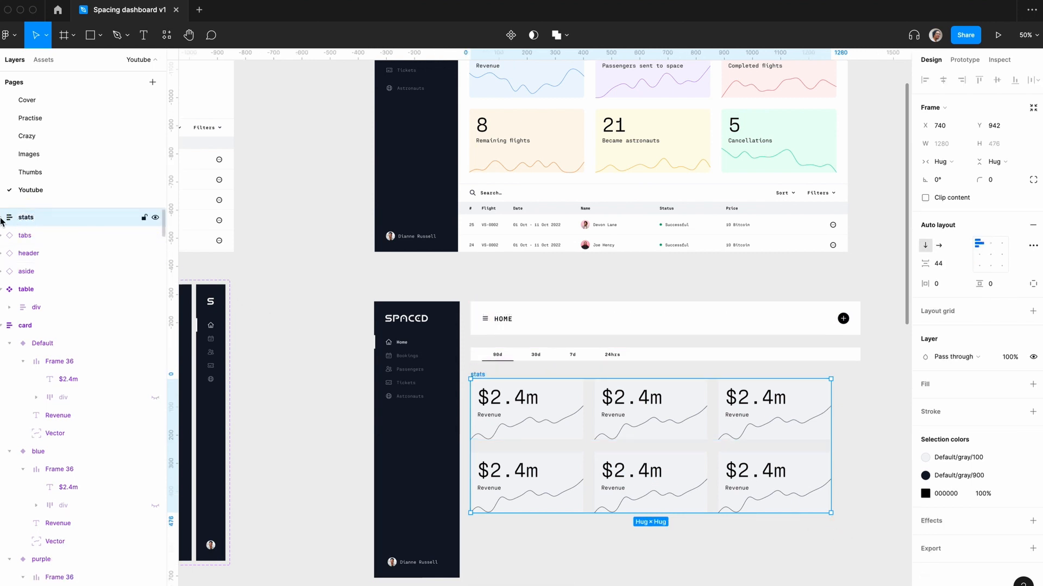
- Switch the first card in the upper row of the stats frame to the blue variant
click(7, 217)
double_click(549, 426)
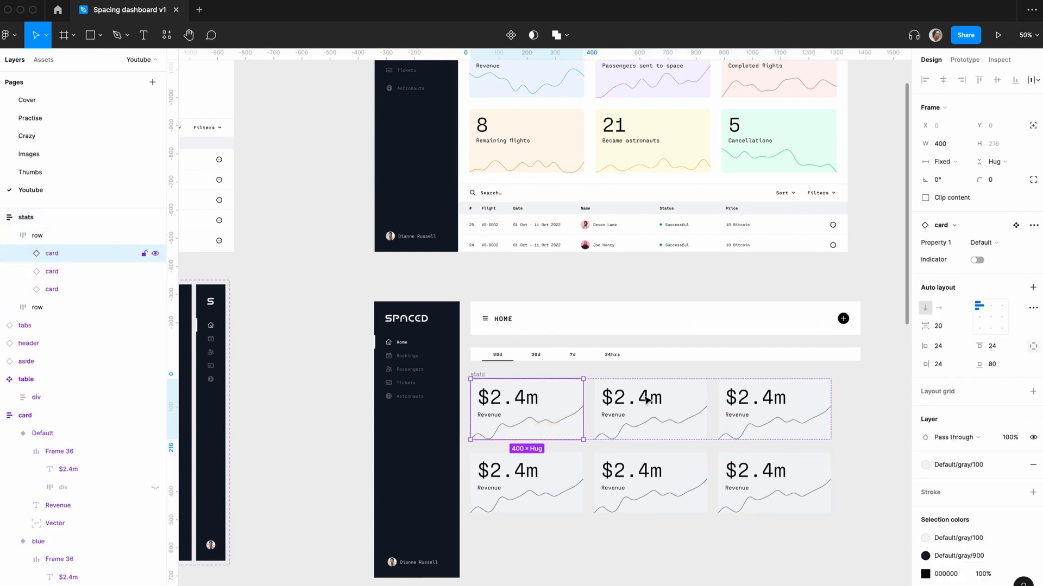
click(982, 247)
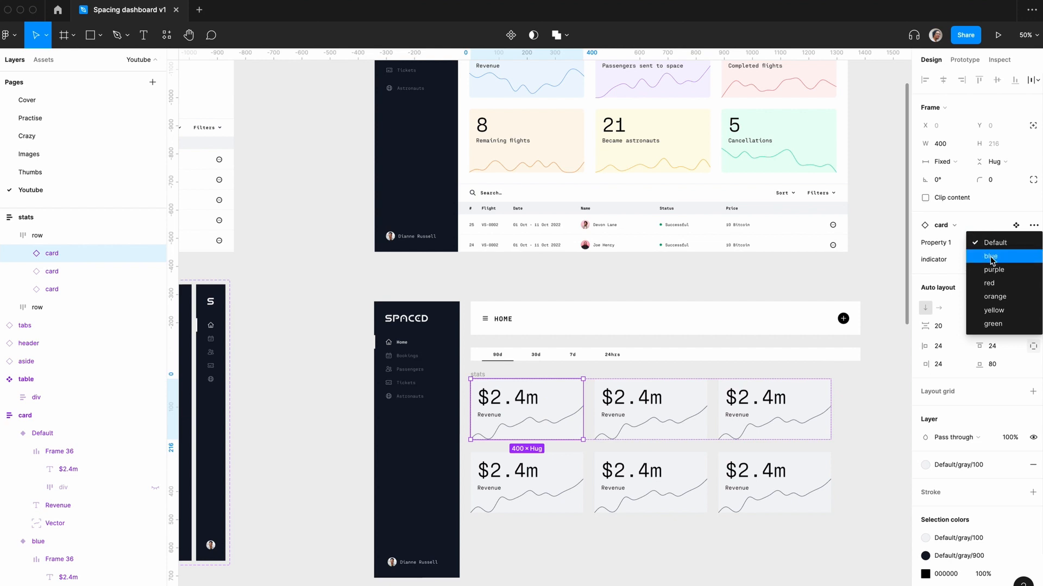
click(987, 259)
- Switch the middle card in the upper row to the purple variant and turn on its indicator
click(665, 399)
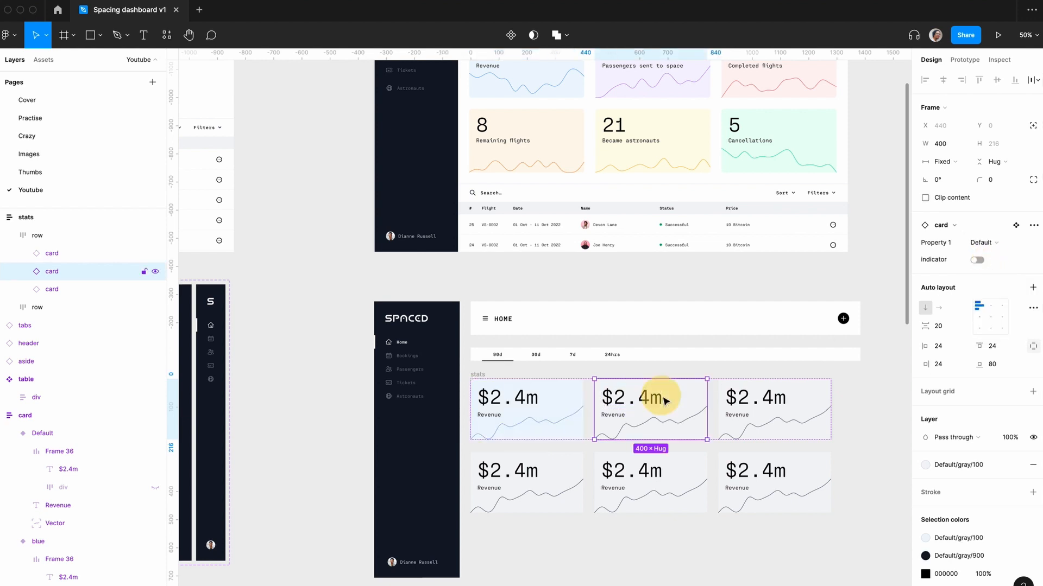
click(987, 247)
click(981, 268)
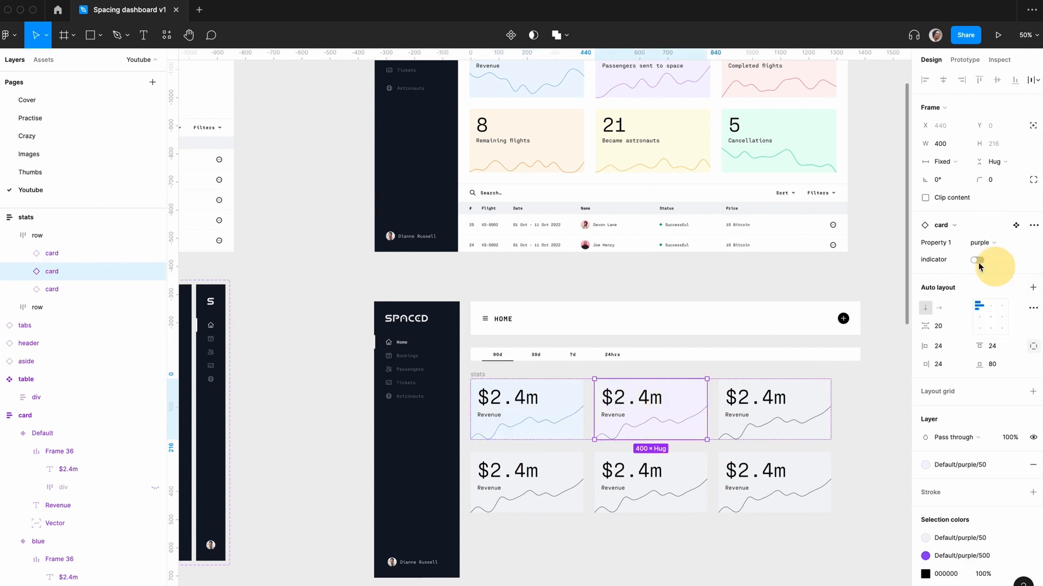
click(977, 260)
scroll(764, 407, right, 3)
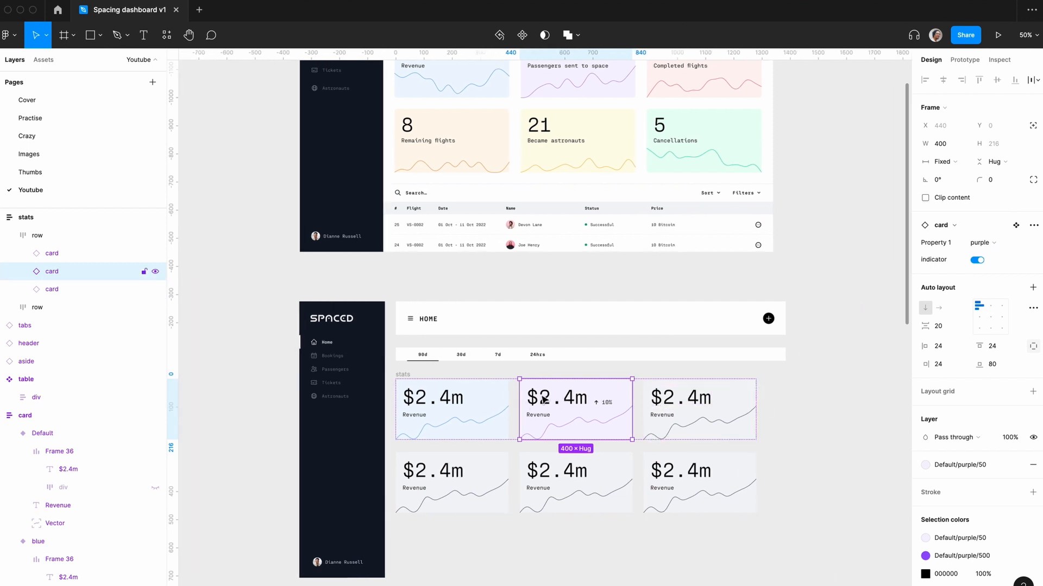
- Switch the last card in the upper row to the red variant
click(728, 399)
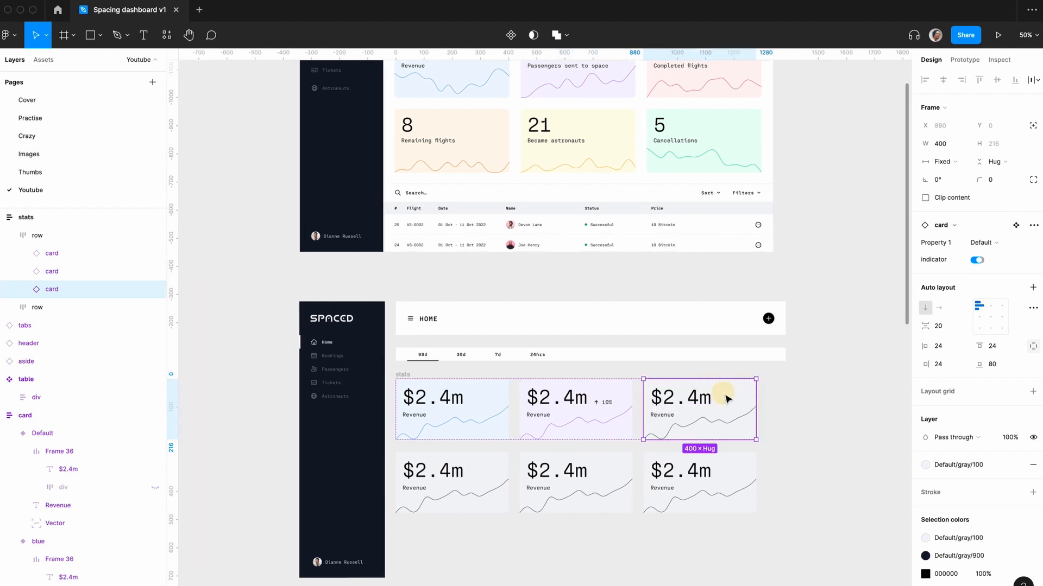
click(984, 246)
click(993, 281)
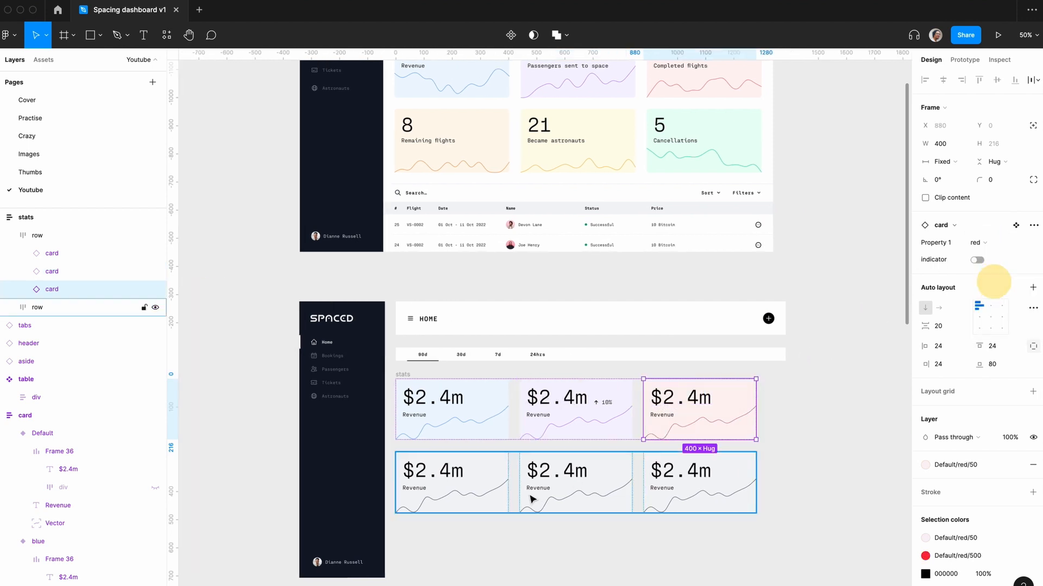
- Switch the first card in the lower row to the orange variant
click(478, 498)
click(478, 498)
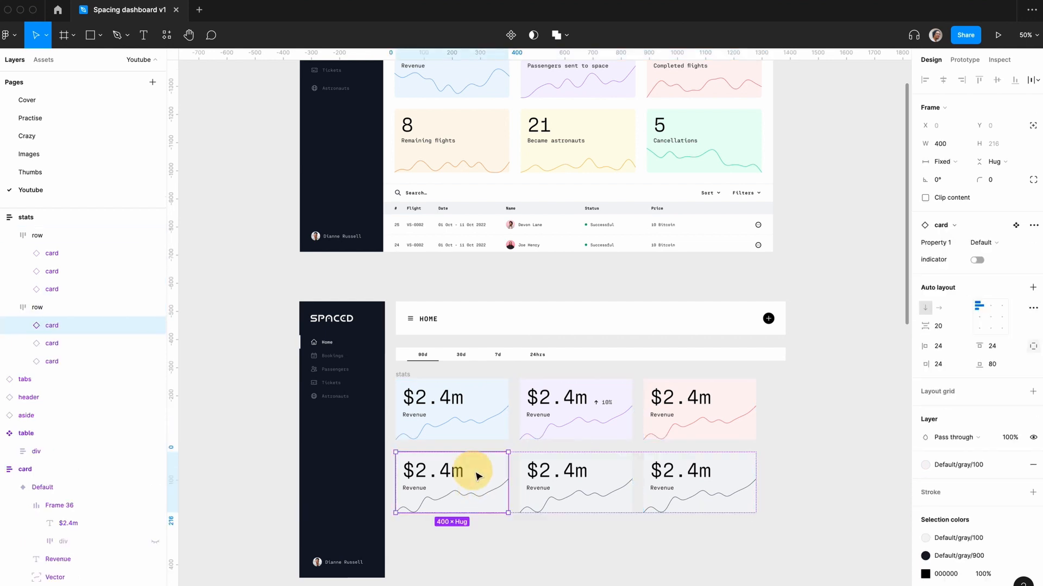
click(987, 246)
click(993, 294)
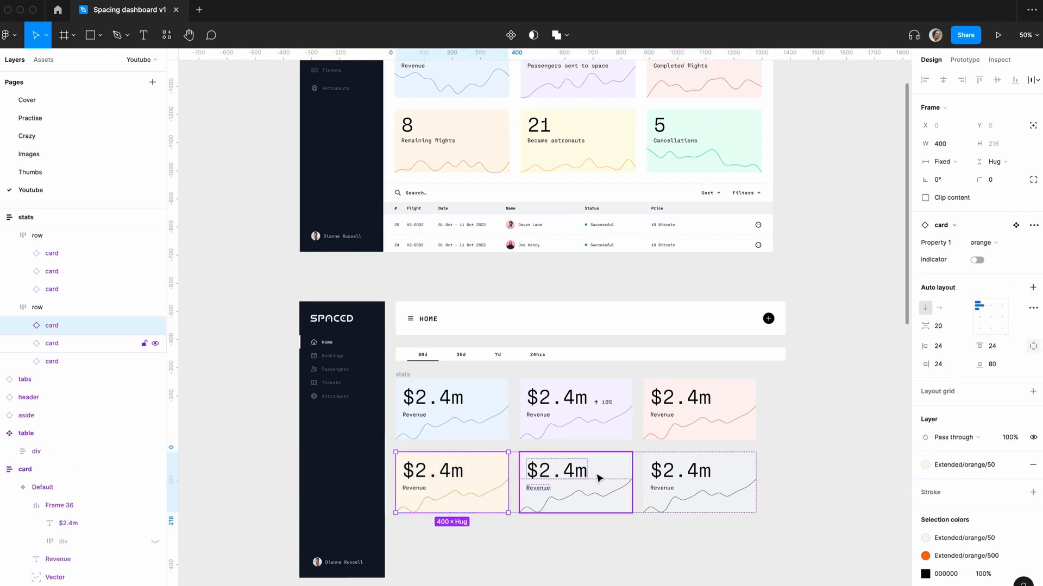
- Switch the middle card in the lower row to the yellow variant and the last one to green
click(597, 476)
scroll(598, 477, left, 1)
click(987, 245)
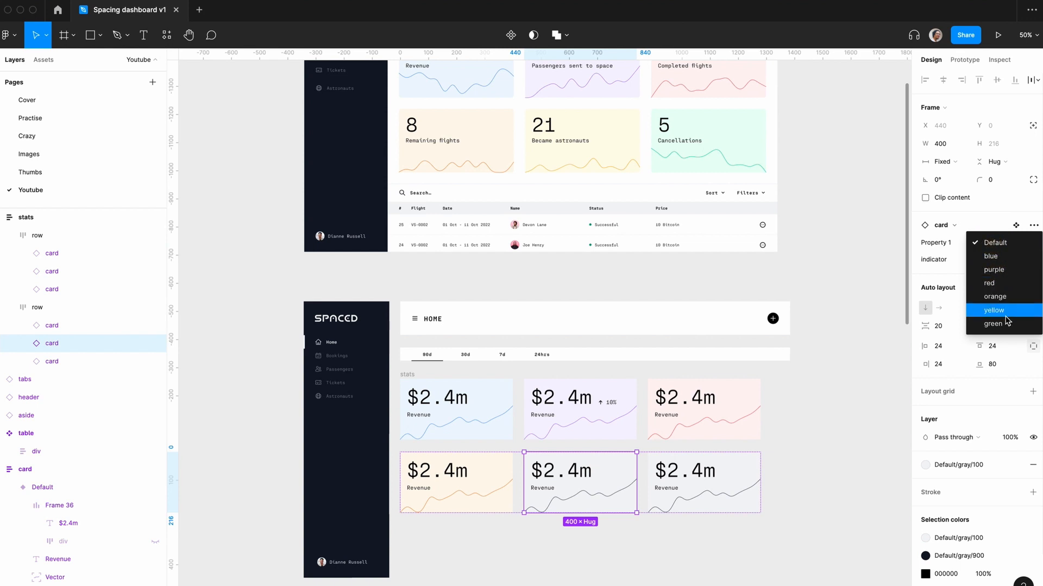
click(994, 307)
click(741, 462)
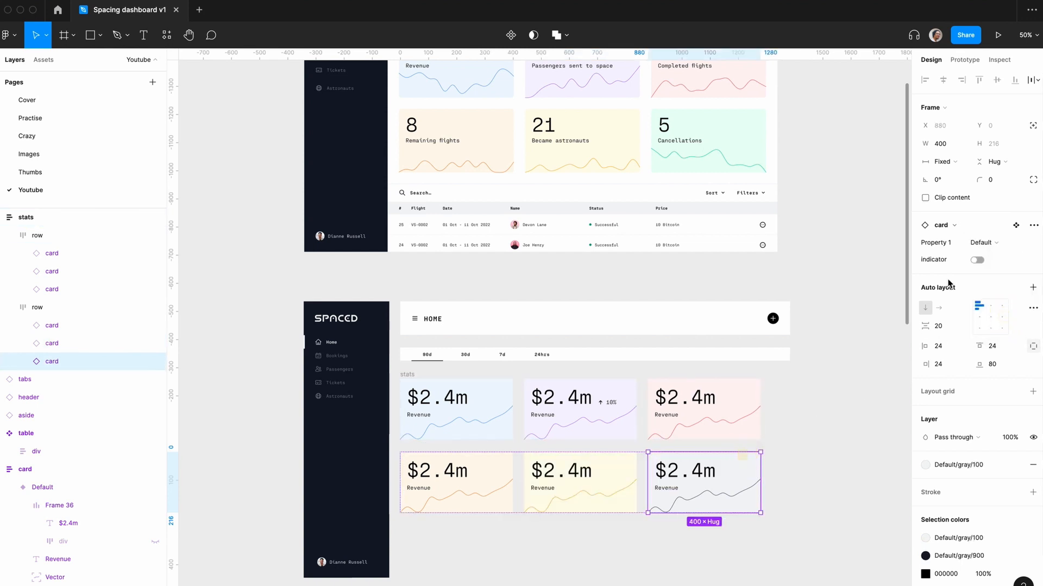
click(984, 243)
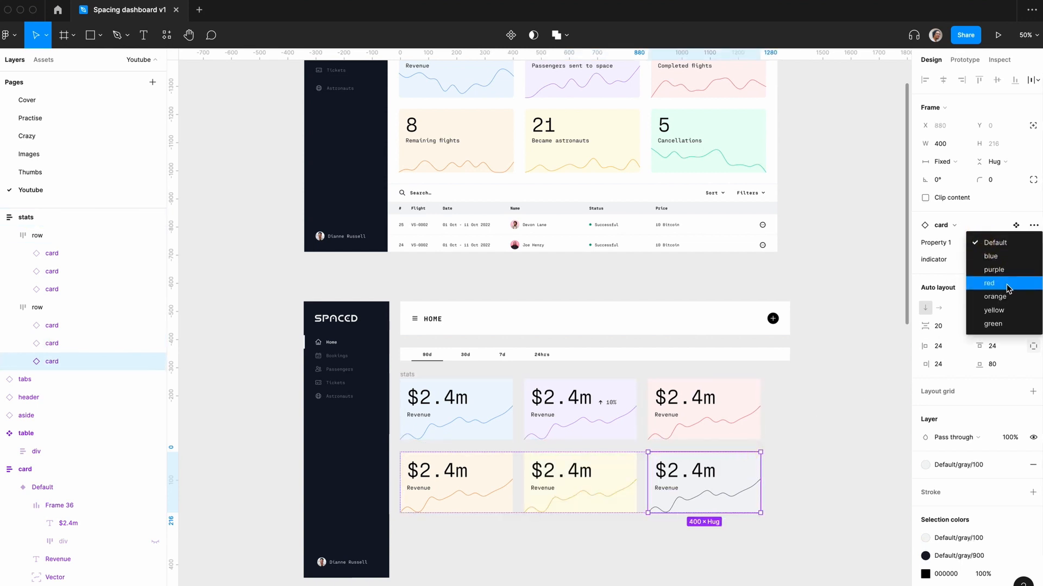
click(1004, 324)
click(817, 411)
- Set the stats frame's auto layout to 40 spacing between items with 40 horizontal and 40 vertical padding
scroll(814, 402, down, 2)
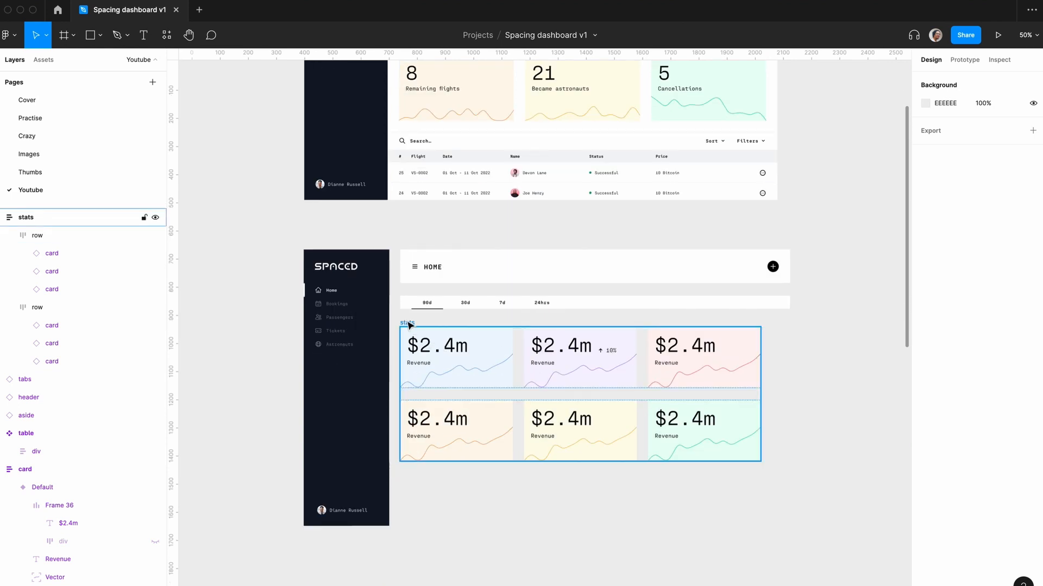
click(408, 323)
scroll(529, 326, up, 4)
scroll(531, 332, down, 6)
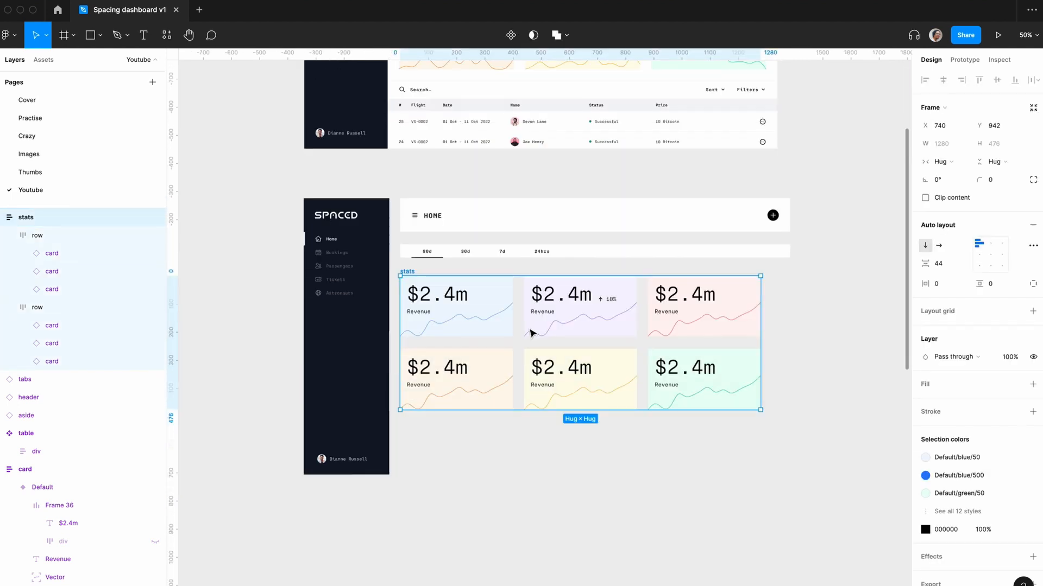
click(945, 264)
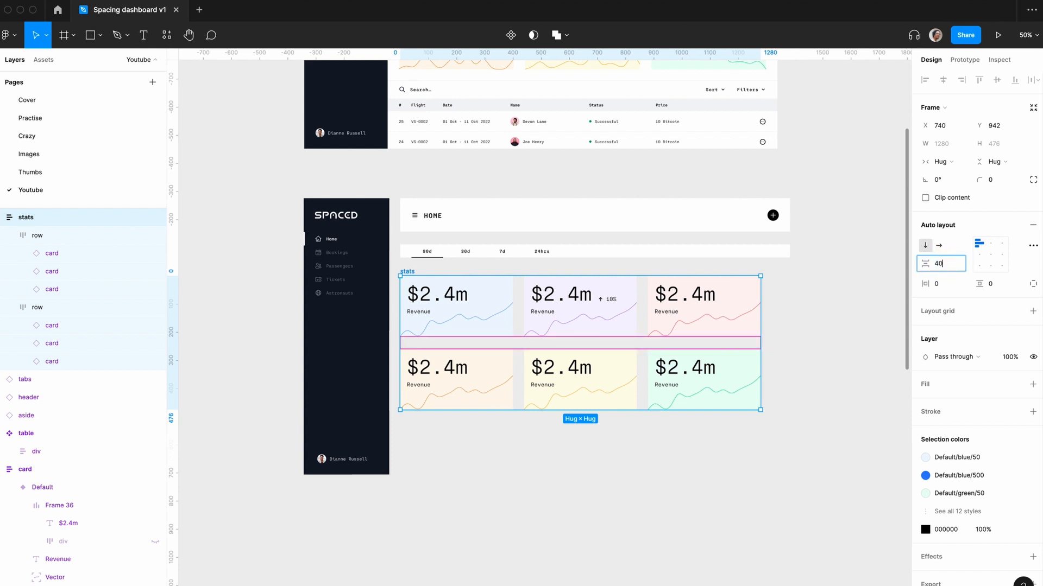
key(Tab)
text(40)
key(Tab)
text(40)
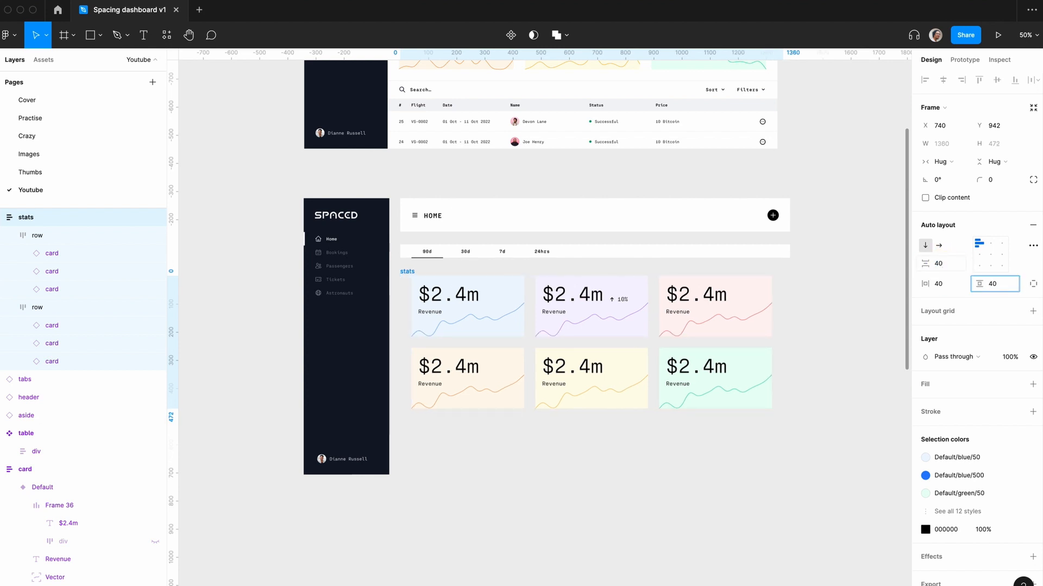
key(Return)
click(821, 317)
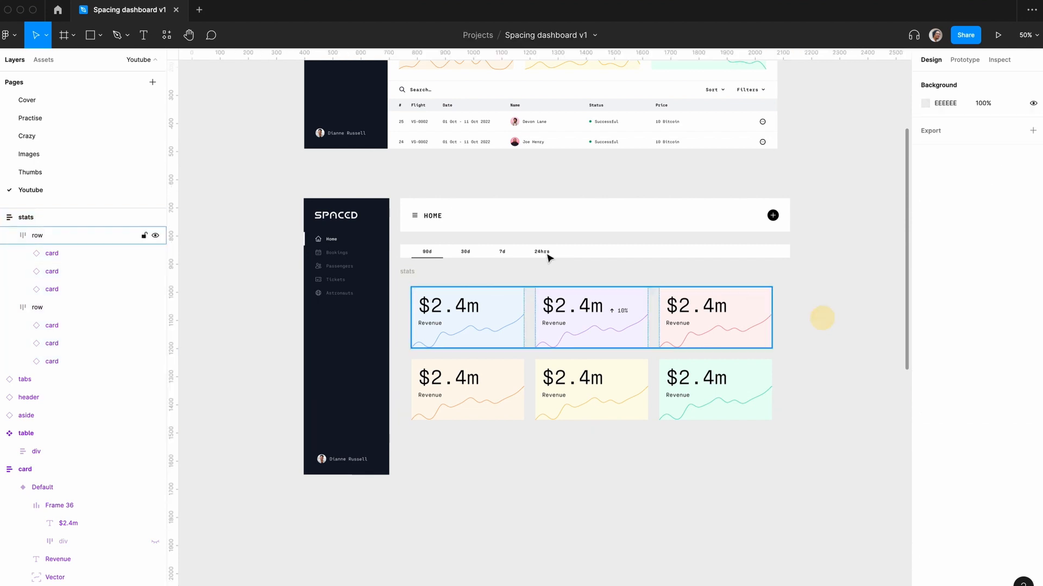
click(407, 271)
click(831, 394)
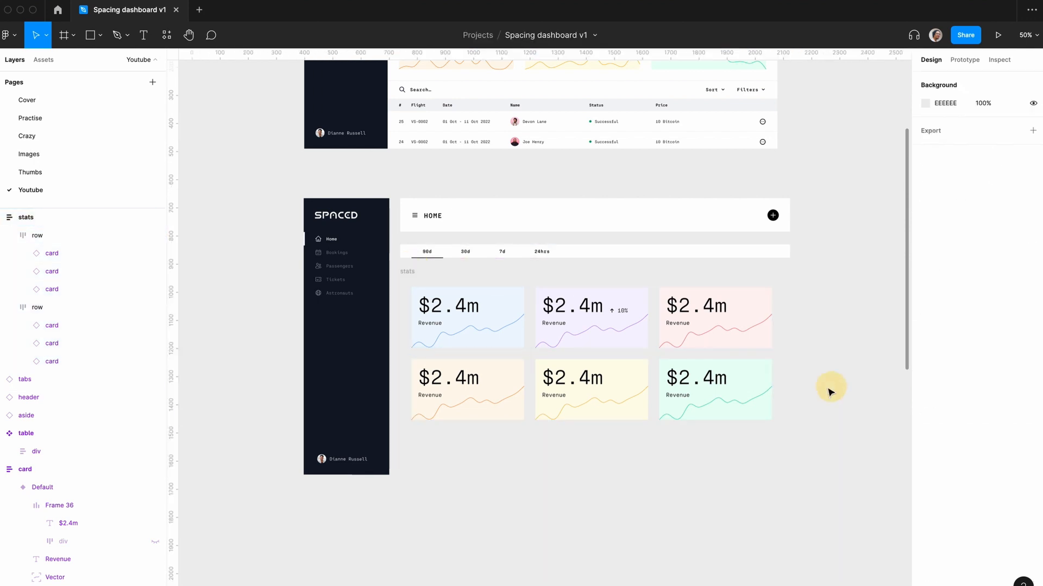
click(818, 391)
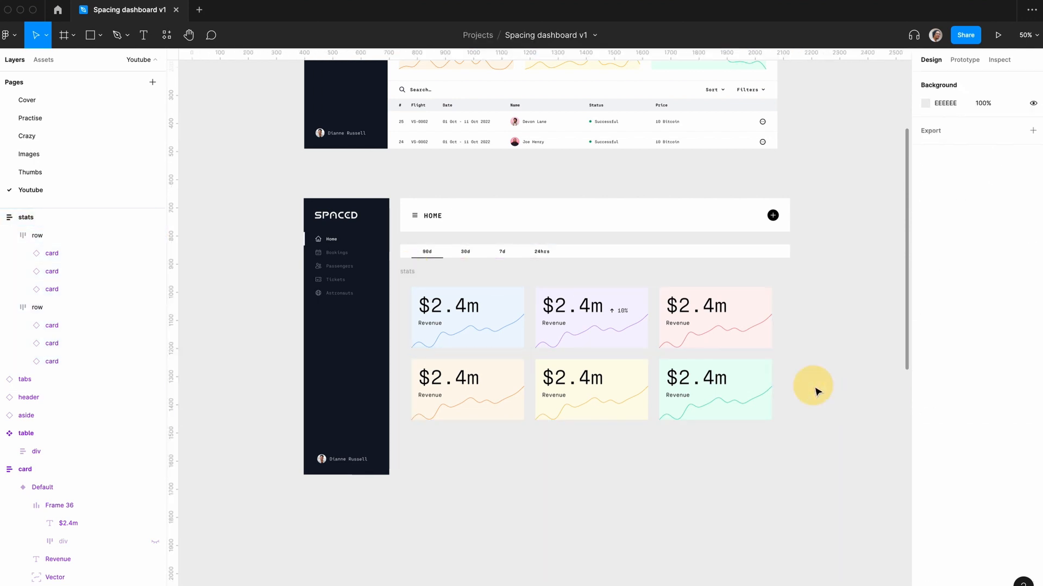
- Insert a table component instance and place it outside the stats frame, beneath it, at about X 760, Y 1649
key(shift+l)
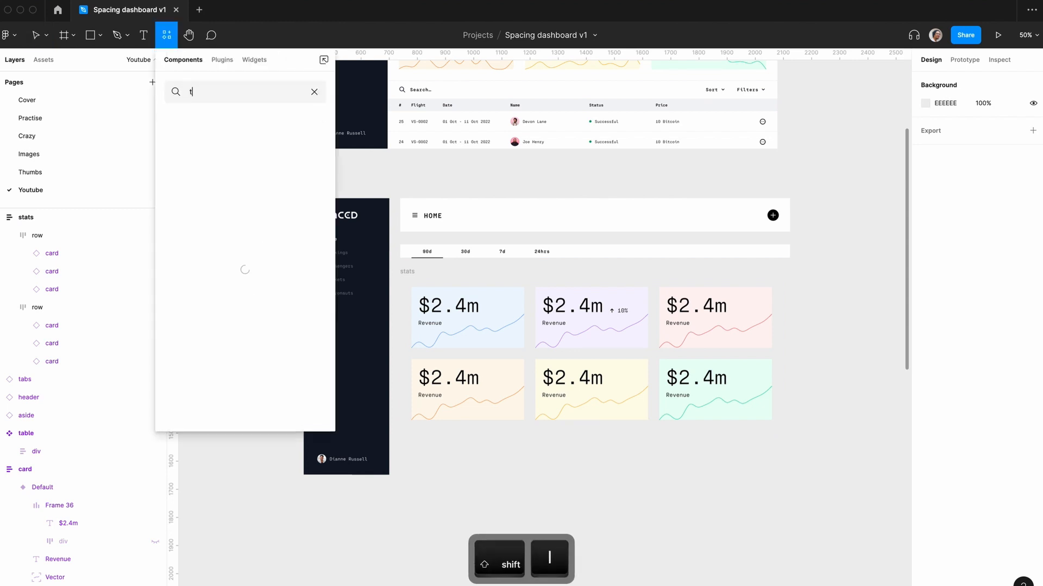
text(table)
key(Return)
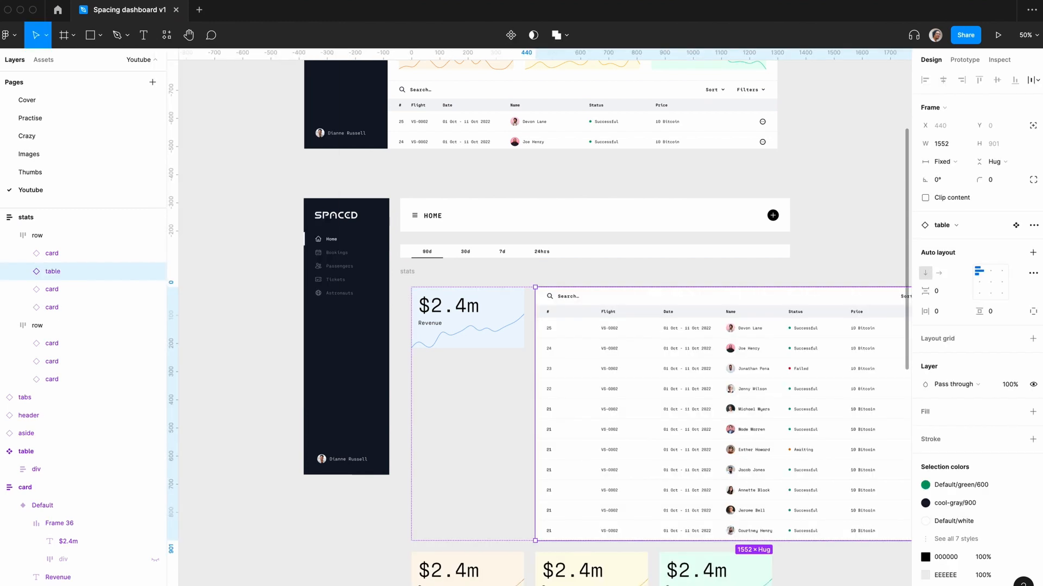
key(minus)
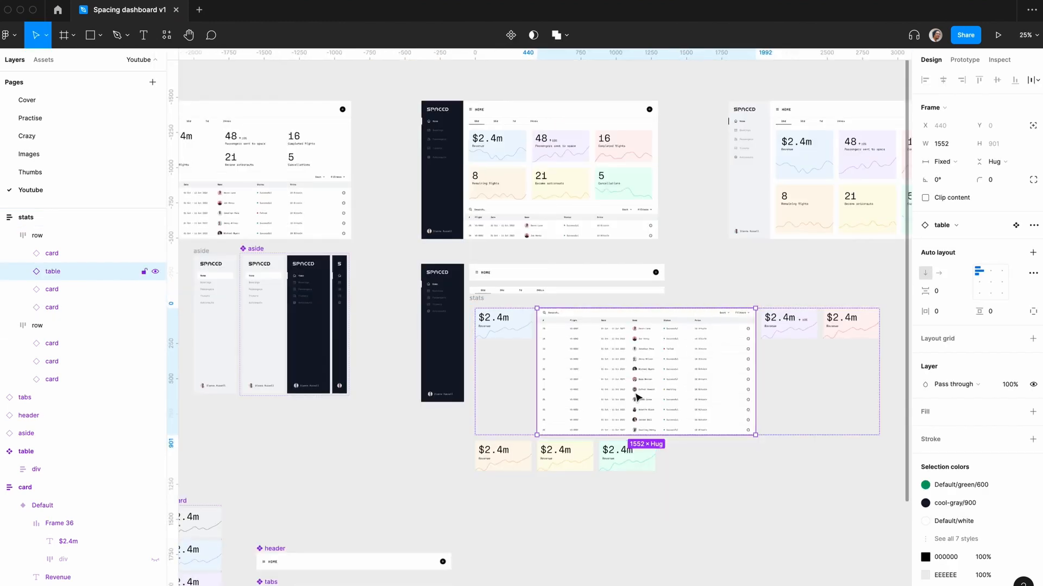
drag(574, 379, 511, 471)
click(791, 466)
scroll(791, 465, down, 2)
key(plus)
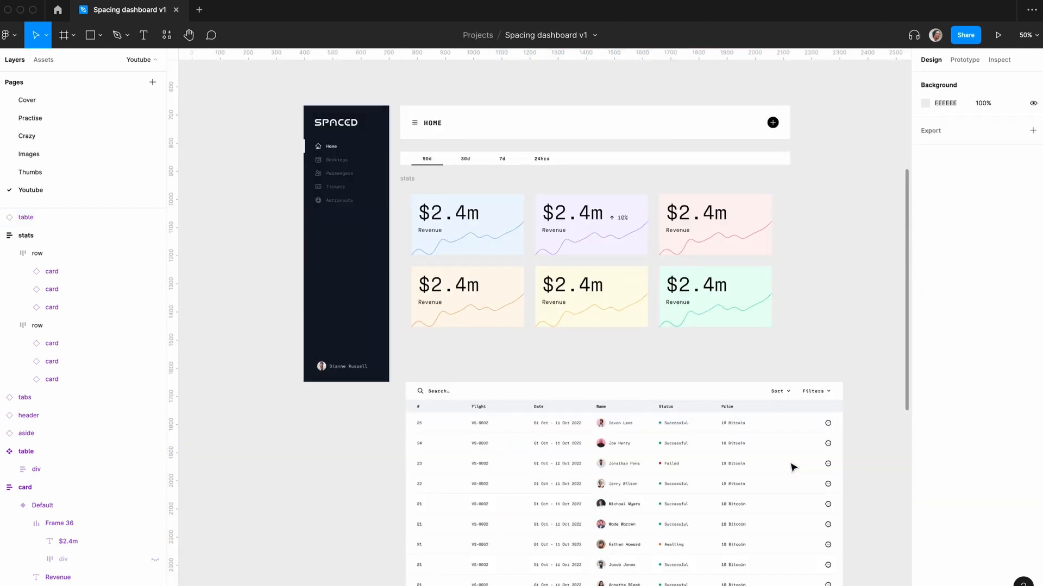
- Move the table instance up so that it sits closely beneath the stats frame, roughly aligned with the cards' left edge
click(449, 392)
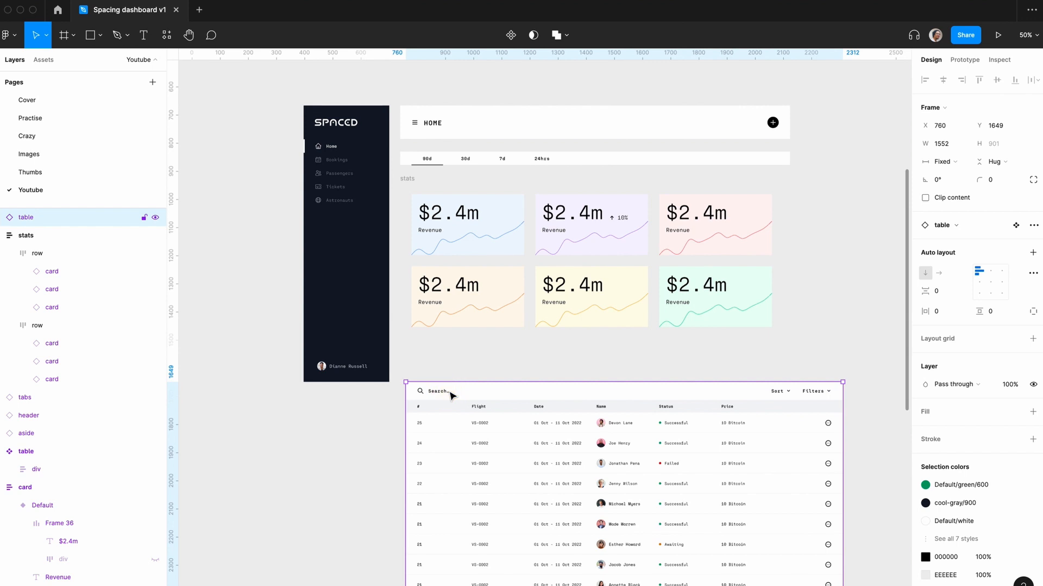
click(457, 370)
key(minus)
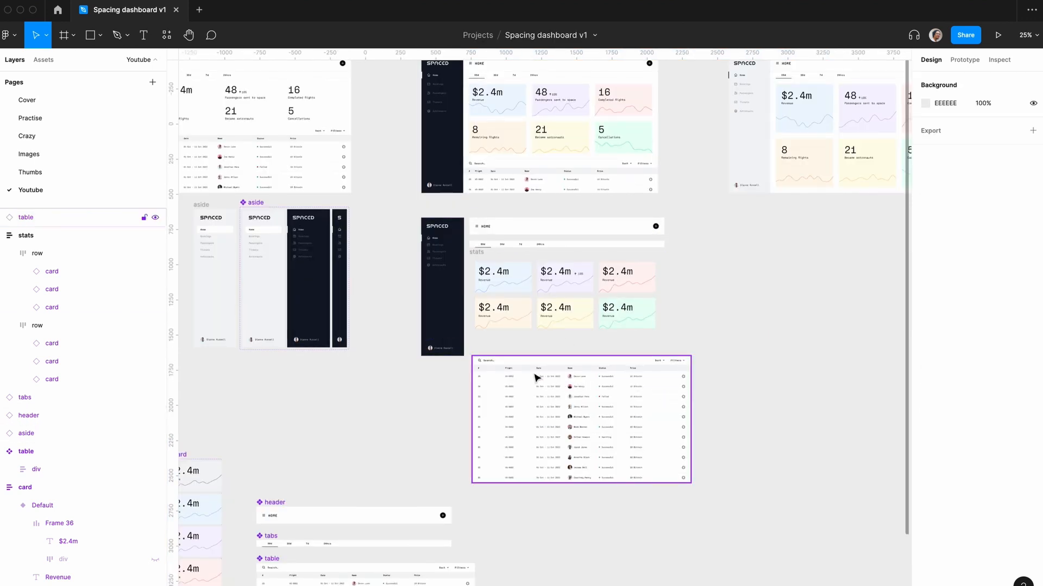
drag(537, 378, 540, 365)
click(657, 541)
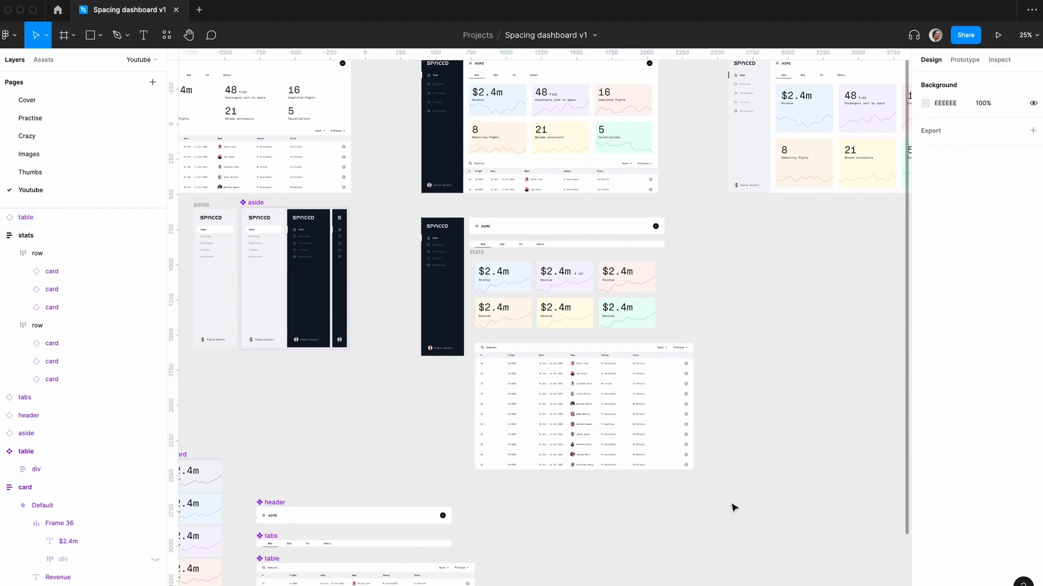
- Wrap the header, tabs, stats and table in one vertical auto layout frame and rename it as main
drag(730, 490, 470, 203)
key(shift+a)
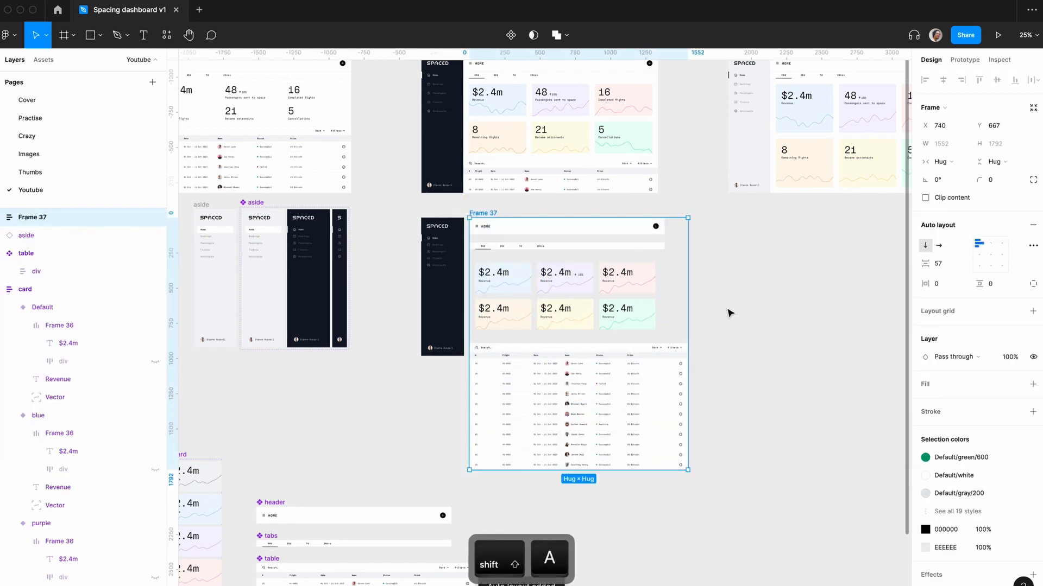
double_click(26, 217)
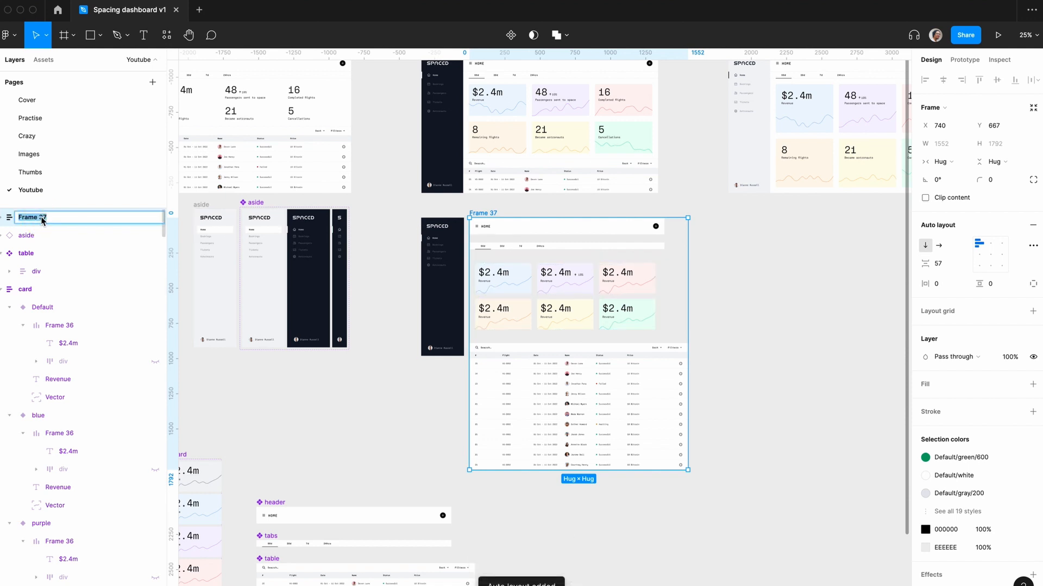
text(main)
key(Return)
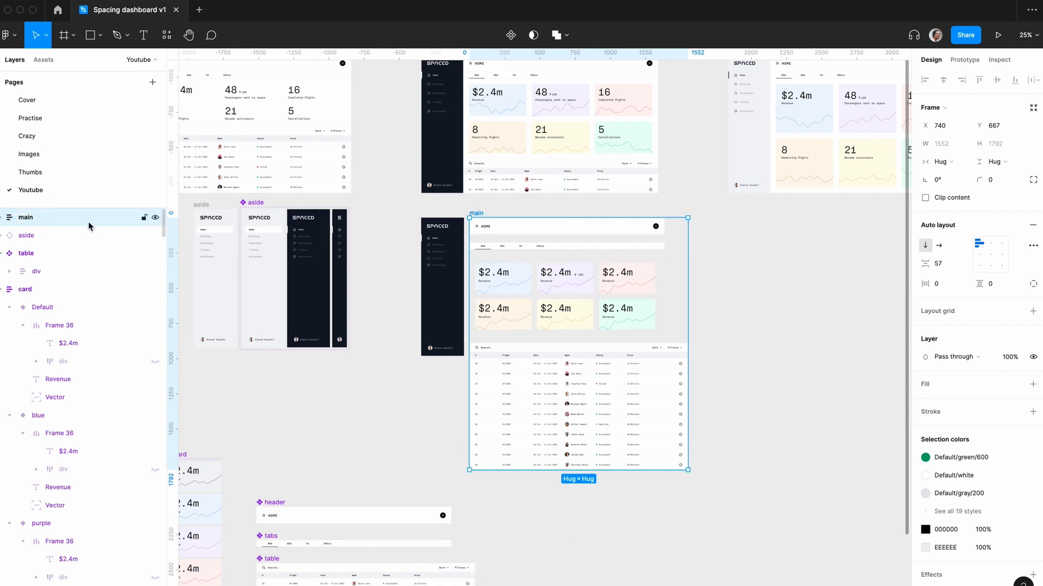
- Set the spacing between items in the main frame to 0
click(945, 264)
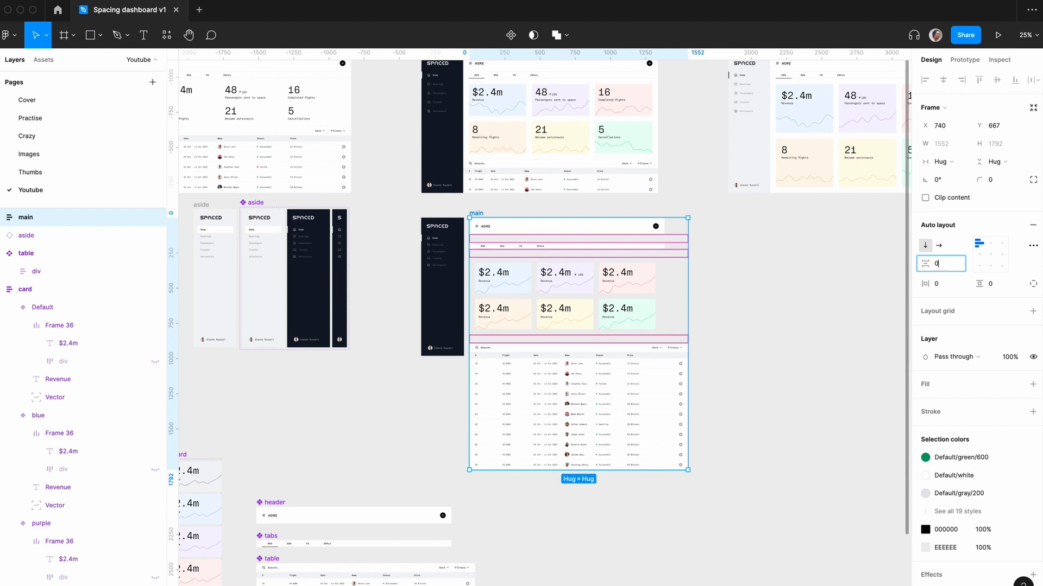
key(Return)
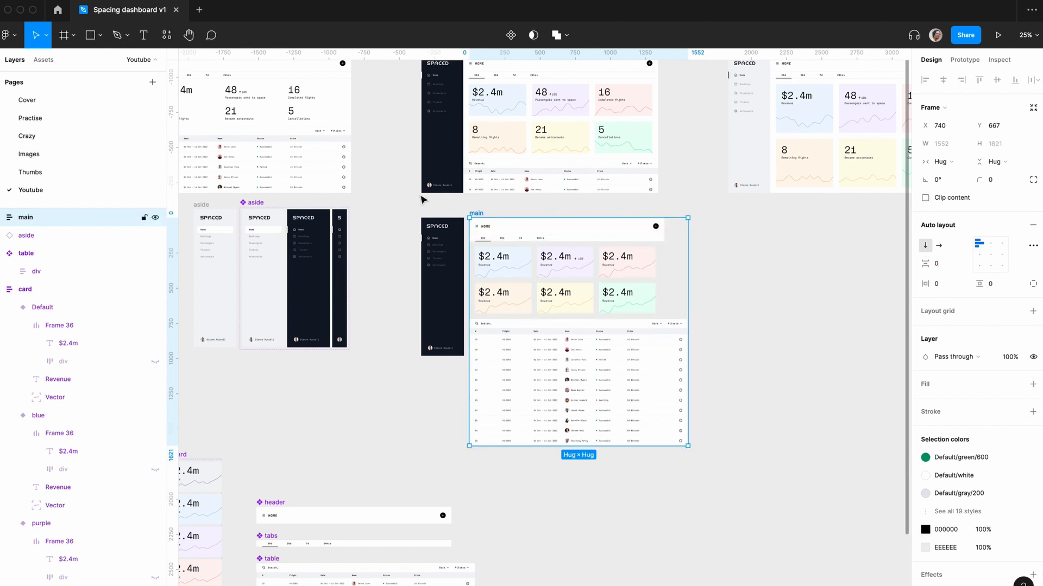
click(395, 209)
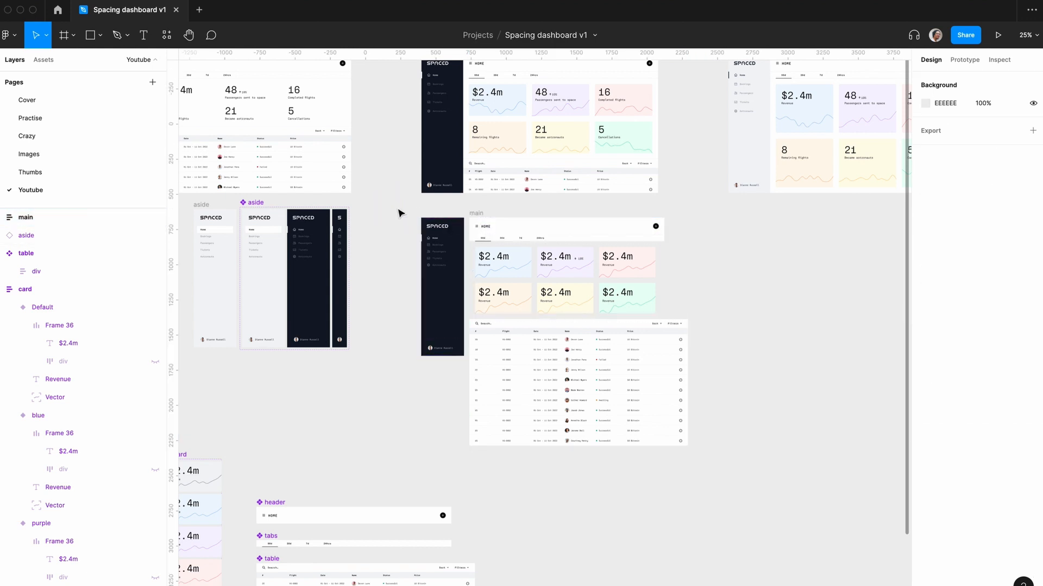
- Wrap the aside and the main frame in a horizontal auto layout frame and rename it as home
drag(399, 213, 771, 486)
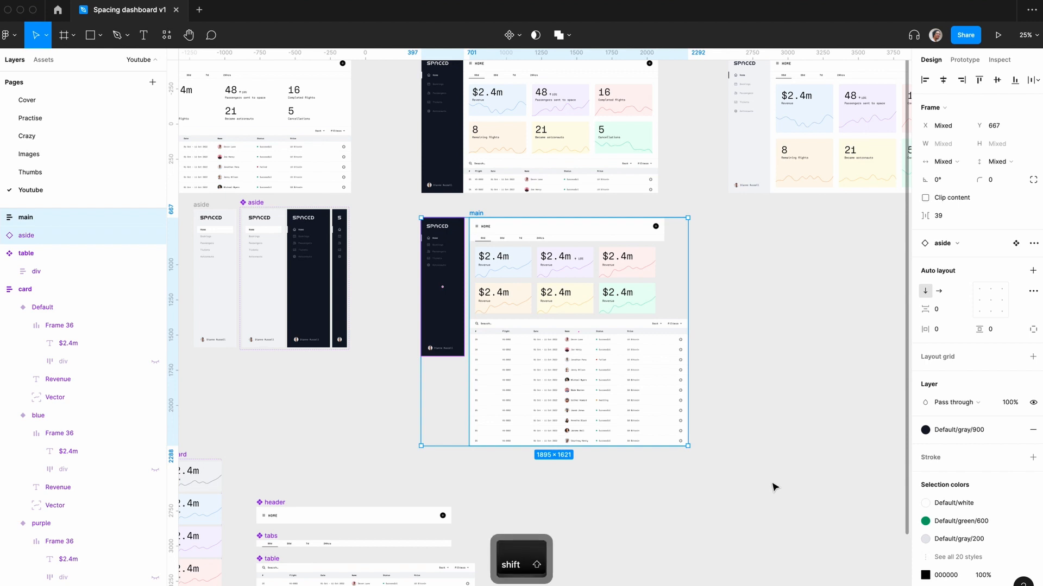
key(shift+a)
double_click(32, 218)
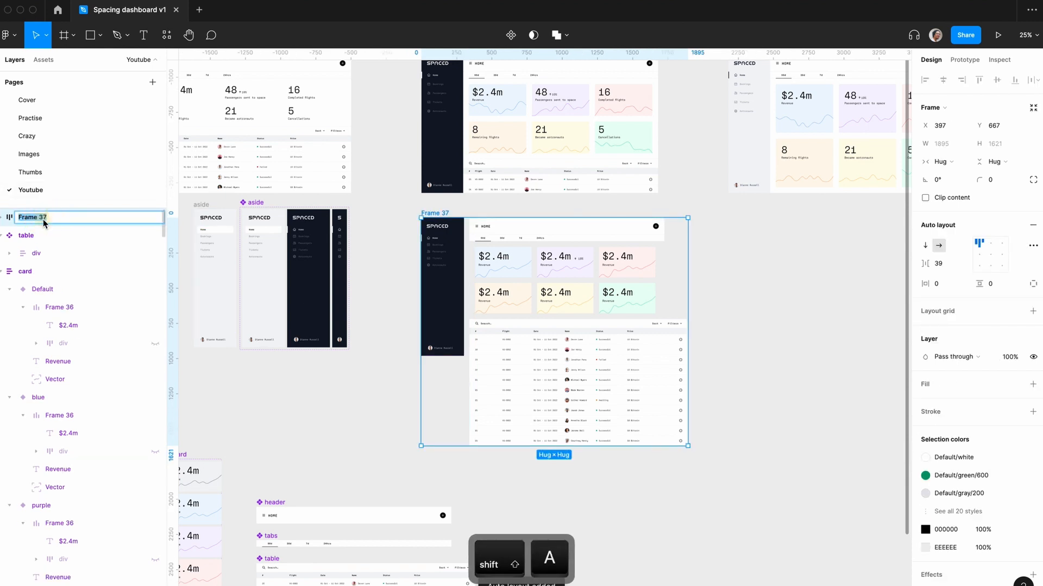
text(home)
key(Return)
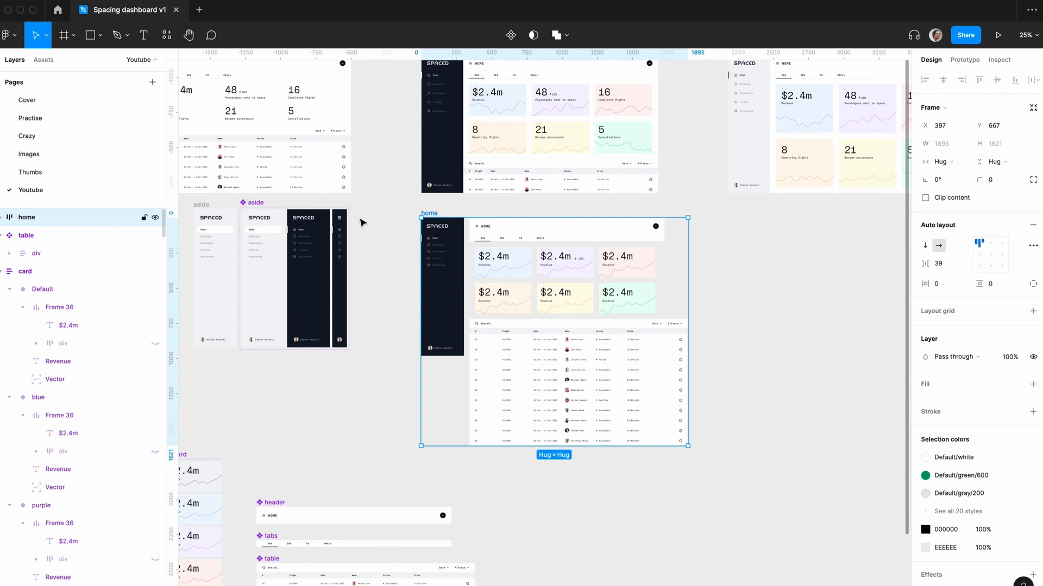
- Set the home frame's spacing between the aside and the main frame to 0
key(shift+2)
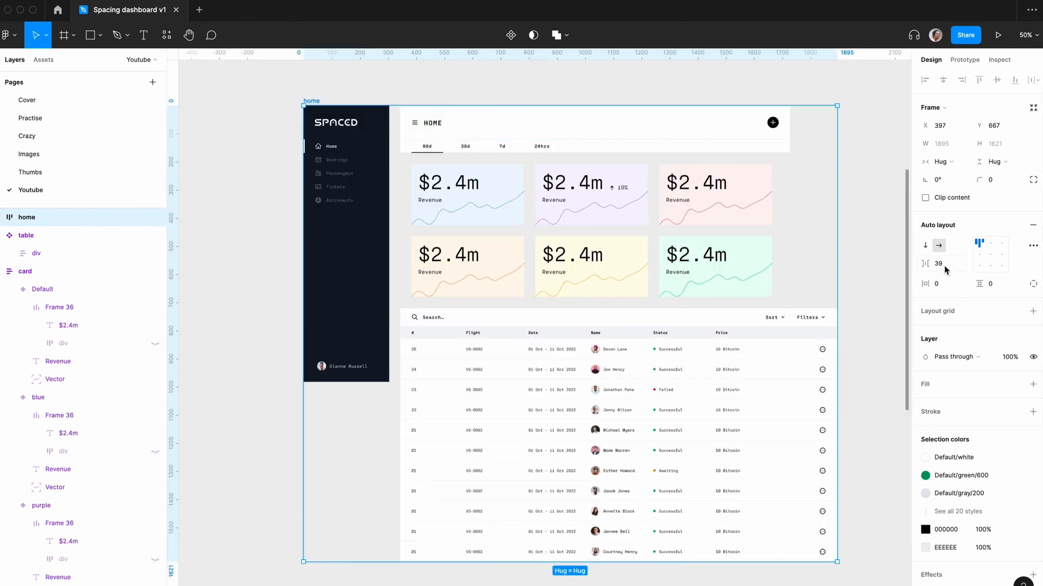
click(945, 269)
text(0)
key(Return)
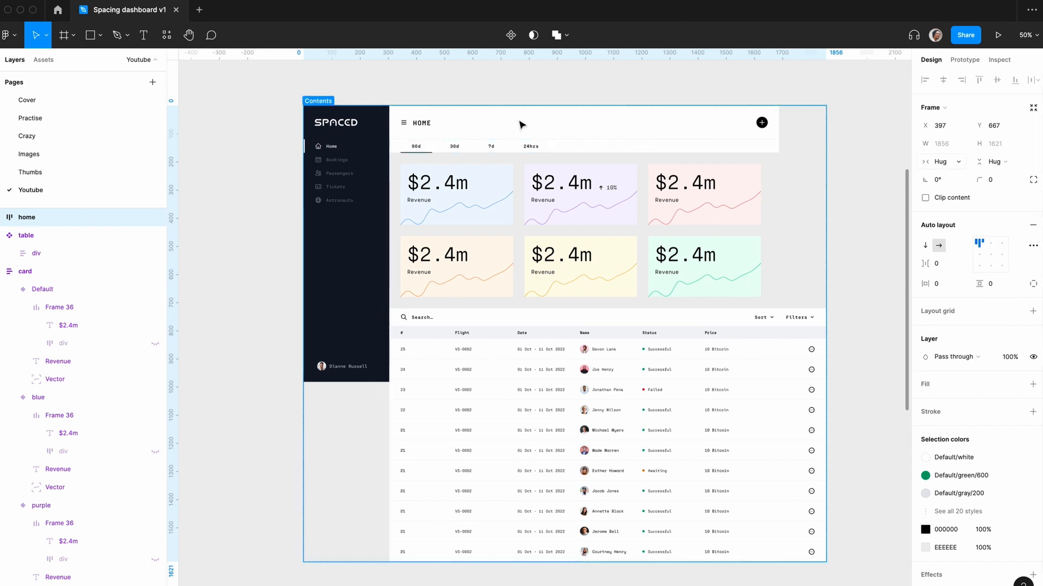
- Switch the home frame from hugging its contents to a fixed width of 1680
click(946, 163)
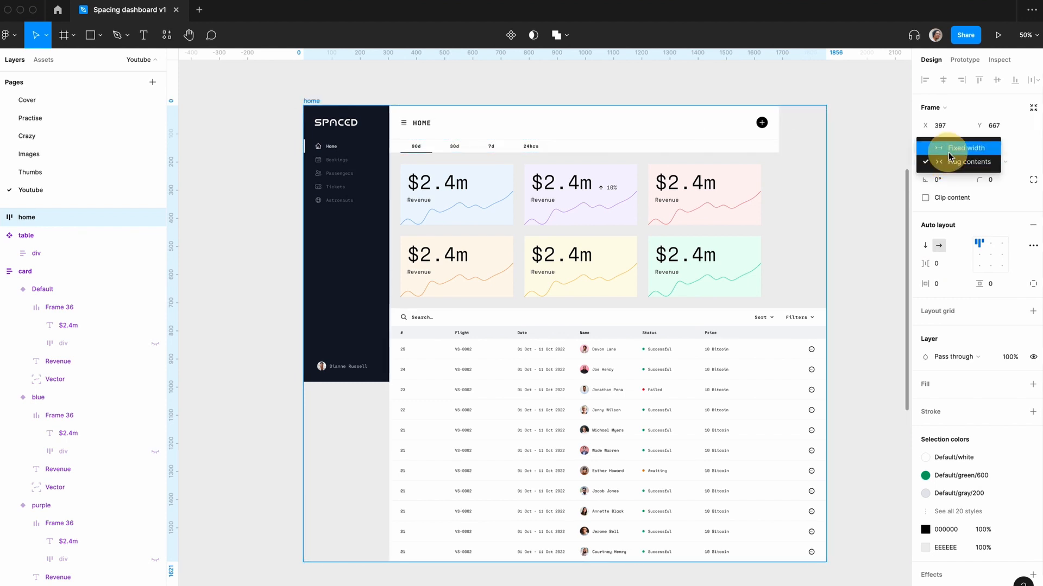
click(948, 149)
click(945, 143)
text(1680)
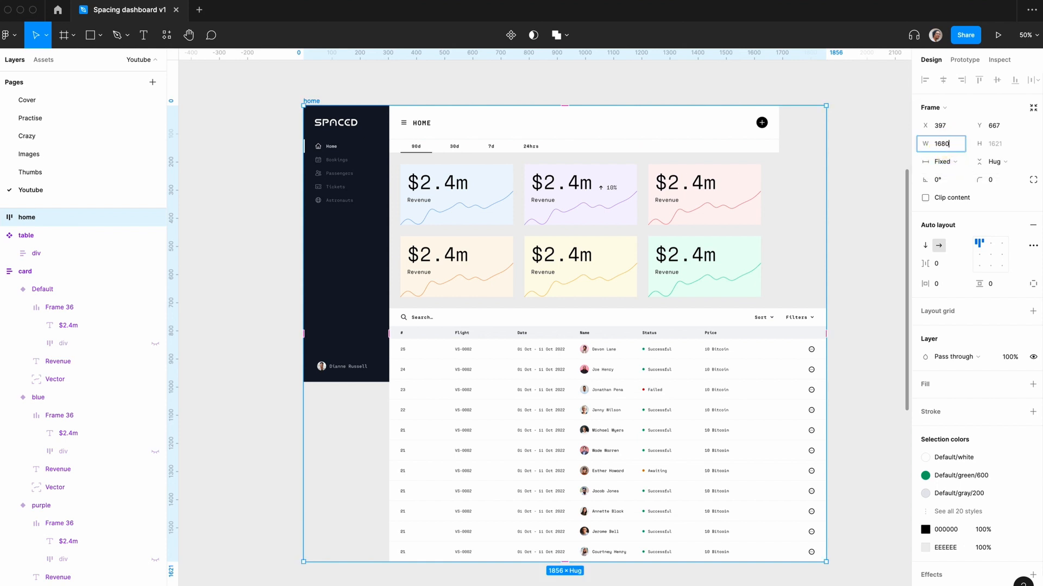
key(Return)
- Give the home frame a fixed height of 1080 and clip its content
click(993, 162)
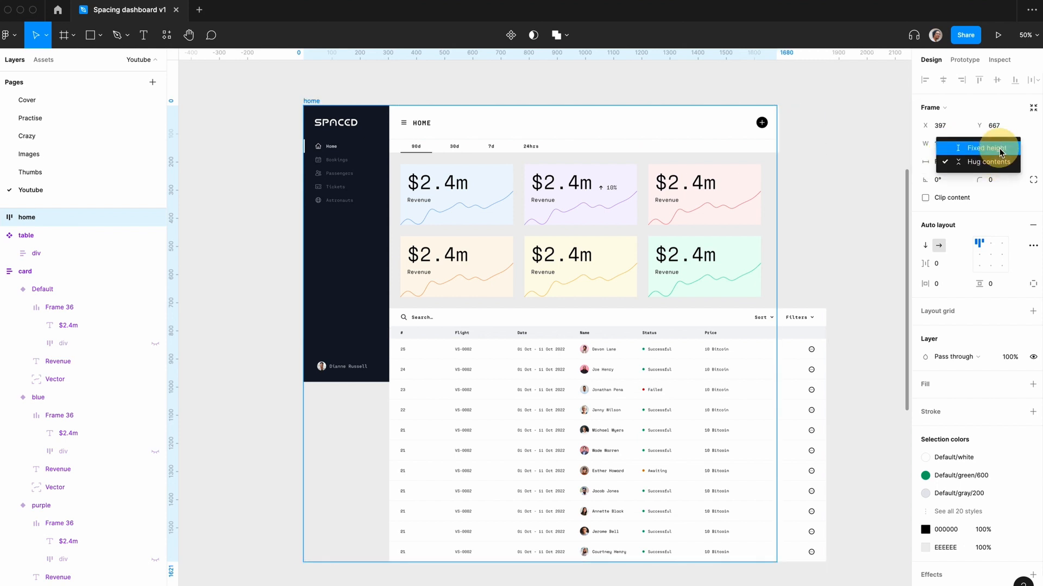
click(999, 144)
click(1004, 150)
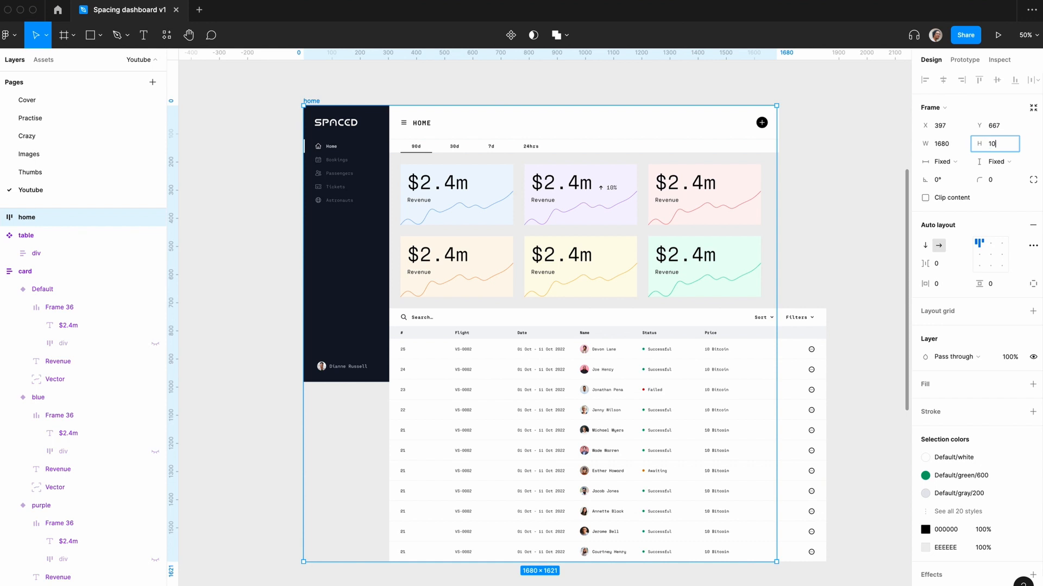
key(Return)
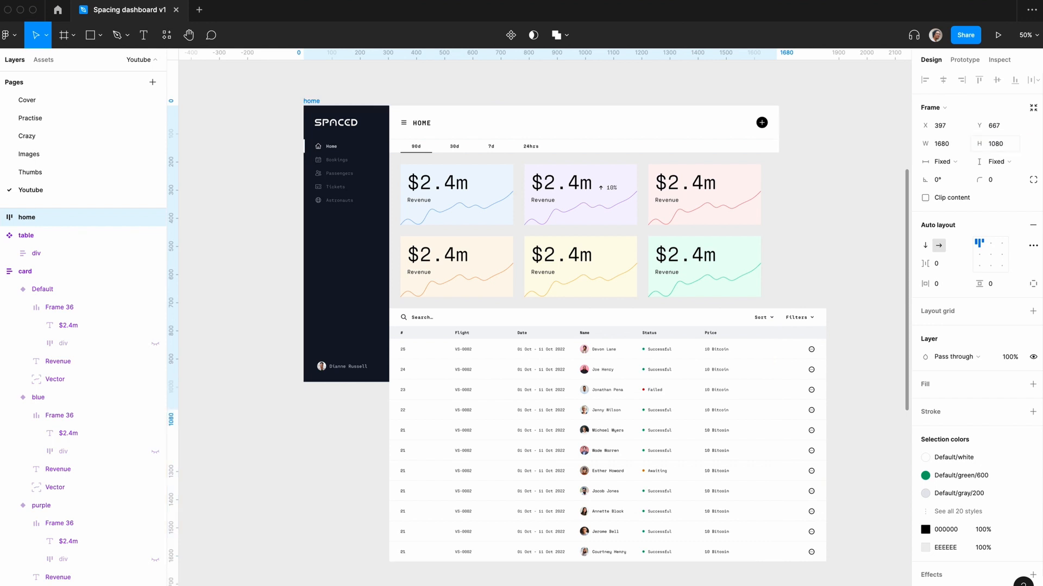
click(926, 198)
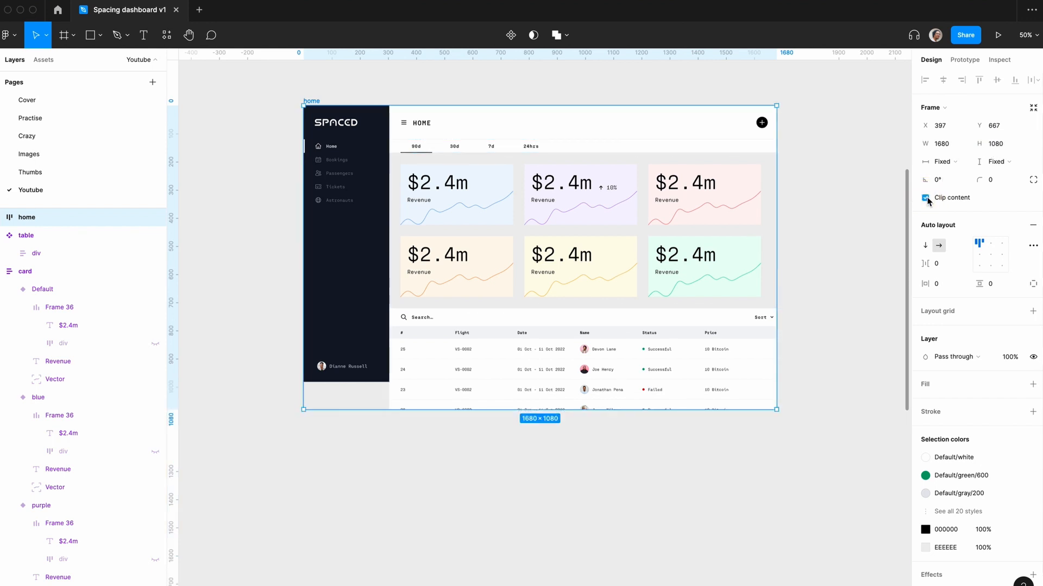
- Set the home frame's height to 982 and deselect it
click(996, 143)
text(982)
key(Return)
click(540, 459)
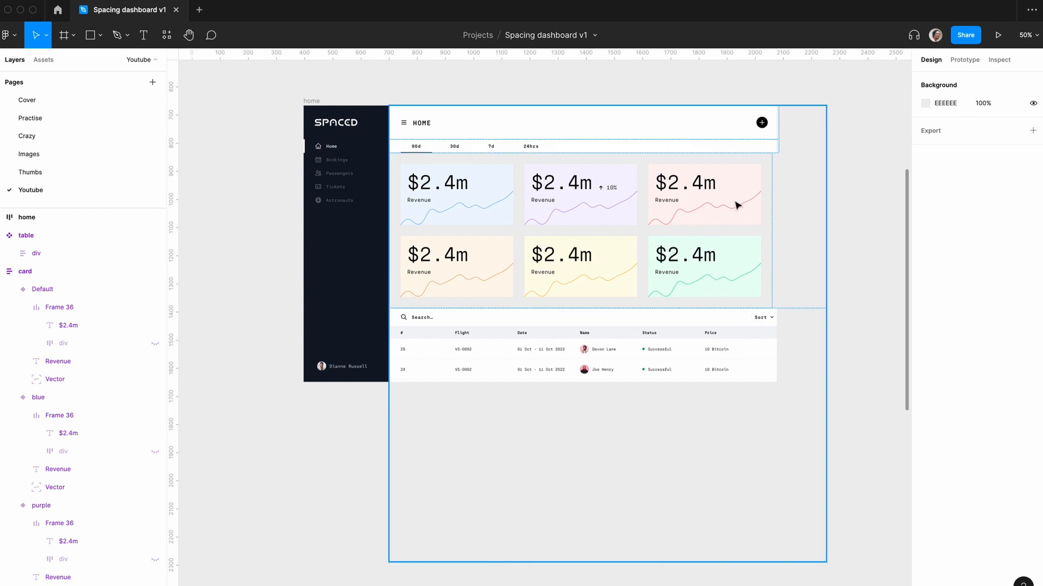
- Make the main frame fill the remaining width of the home frame
click(624, 206)
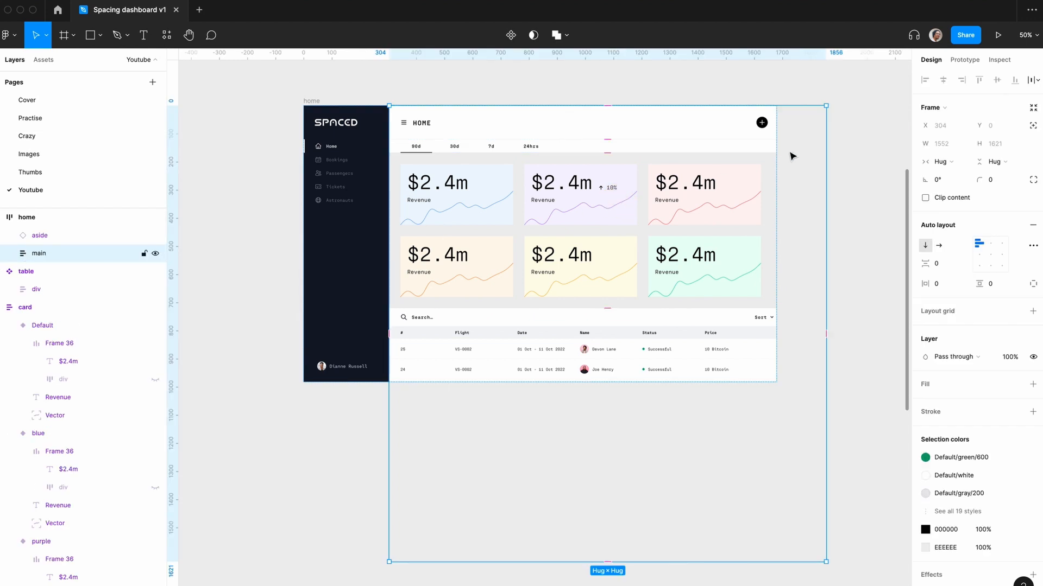
click(950, 161)
click(954, 179)
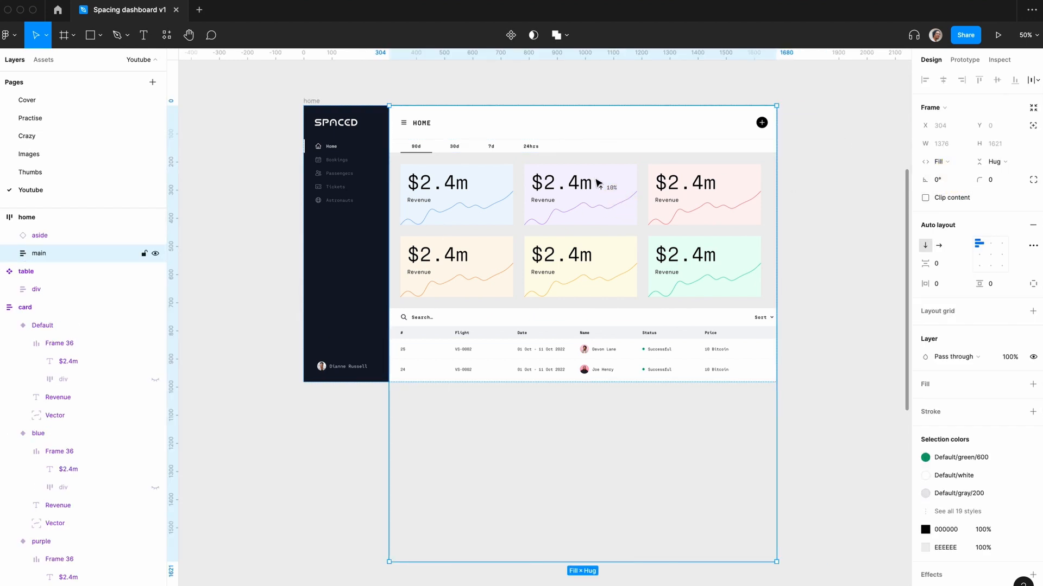
- Set the header, tabs, stats and table inside the main frame to fill the container's width
click(341, 142)
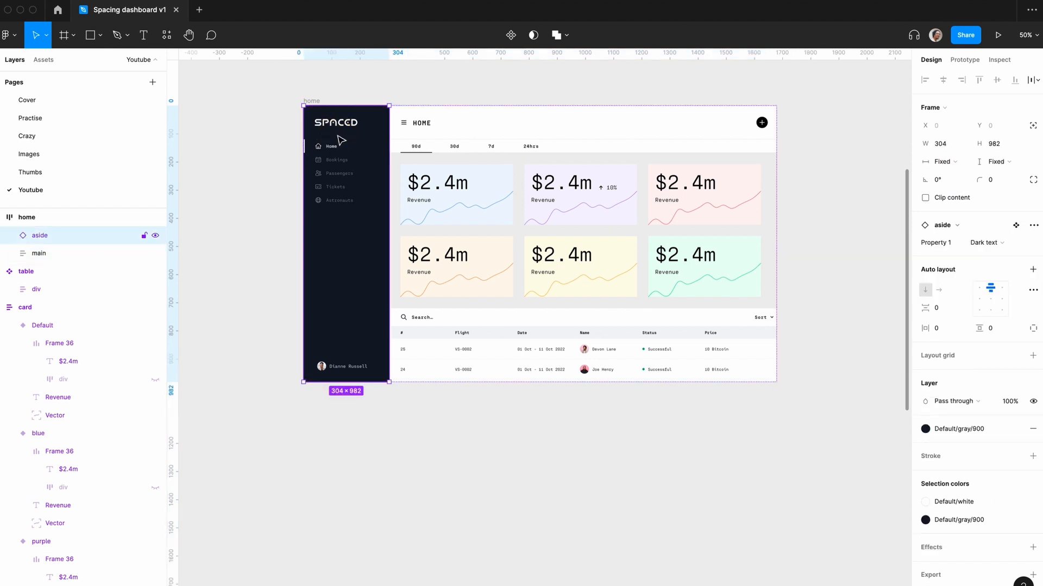
click(502, 134)
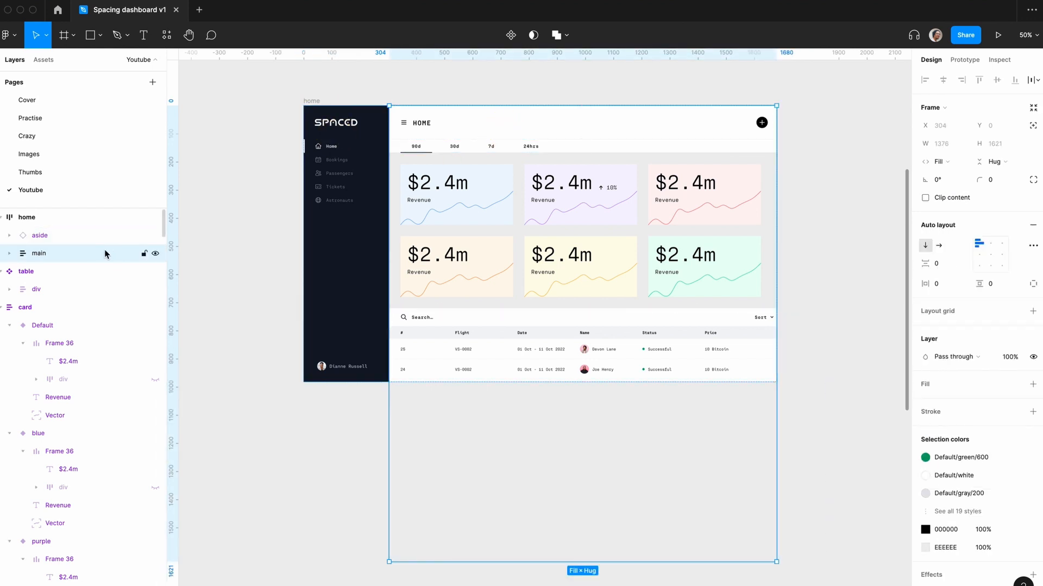
key(Return)
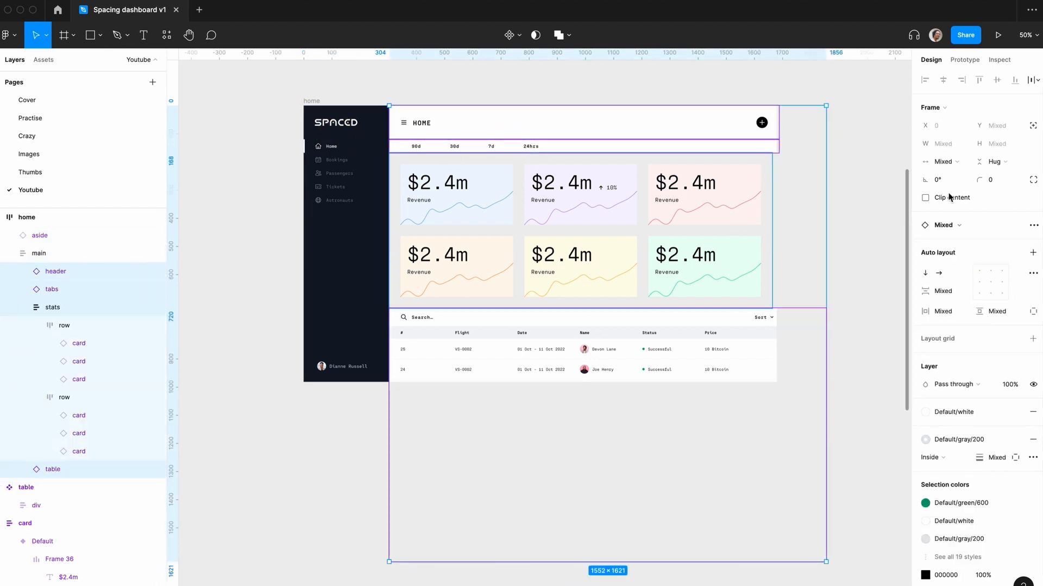
click(955, 163)
click(967, 217)
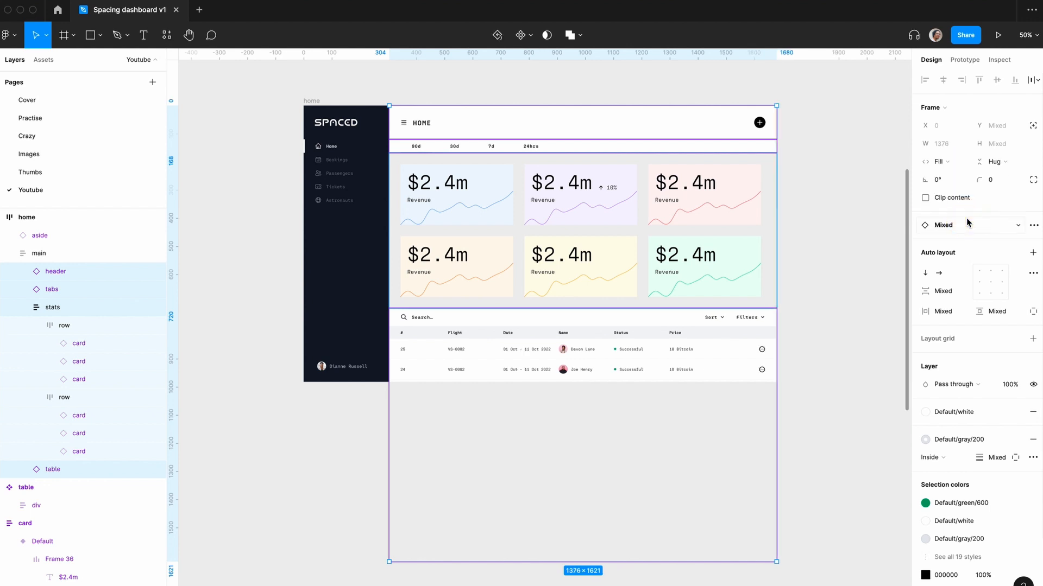
- Set both card rows inside the stats frame to fill the container's width
click(681, 224)
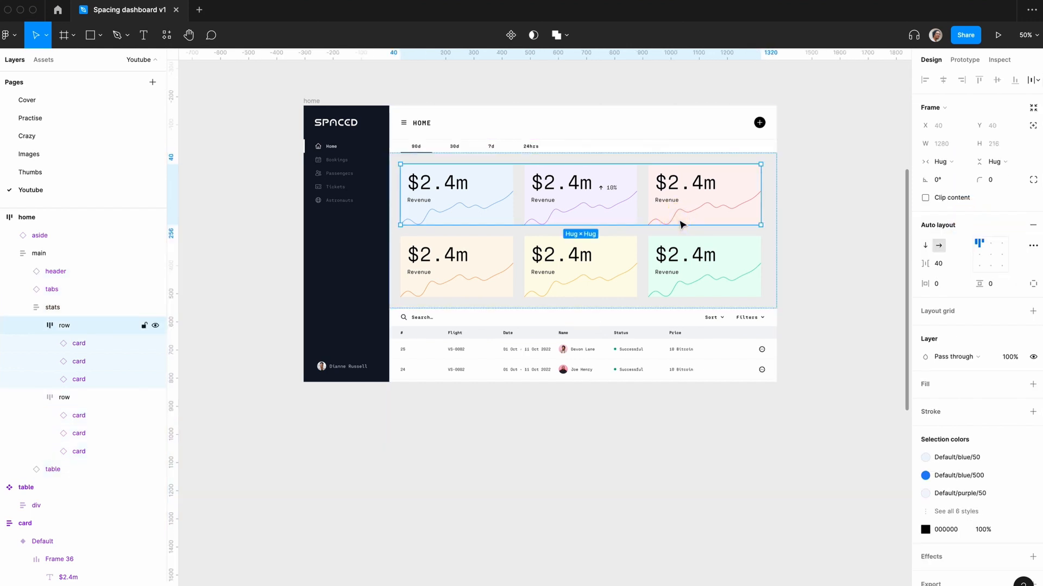
click(771, 198)
key(Return)
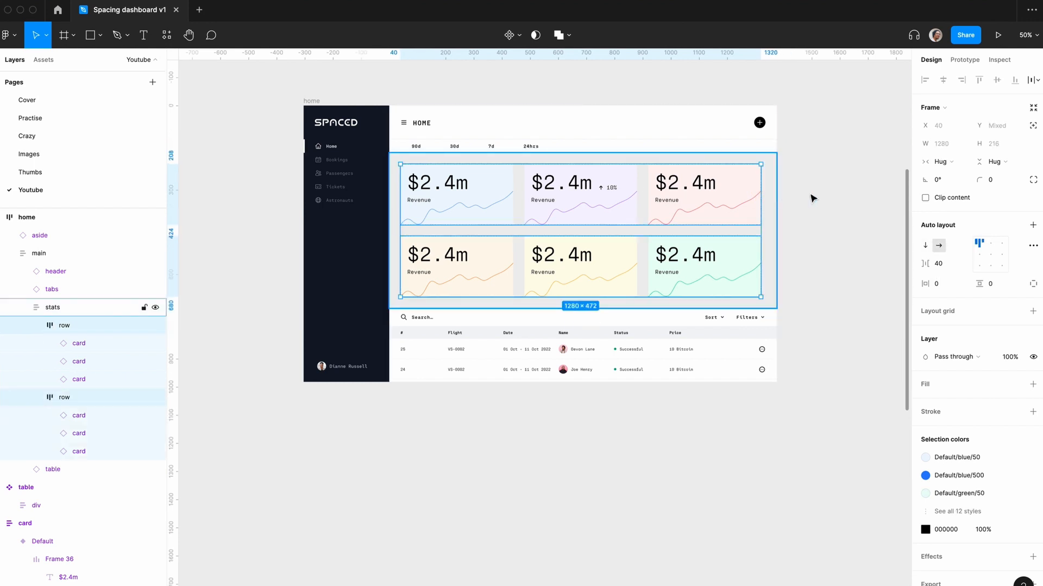
click(939, 162)
click(955, 175)
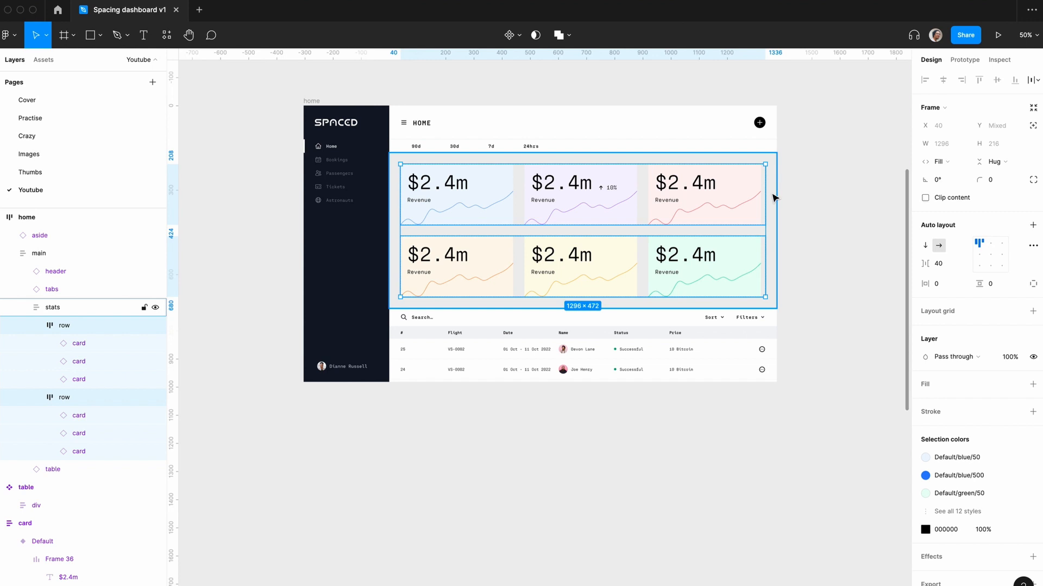
- Set all six stats cards in the two rows to fill their container's width
key(shift+0)
scroll(543, 184, up, 3)
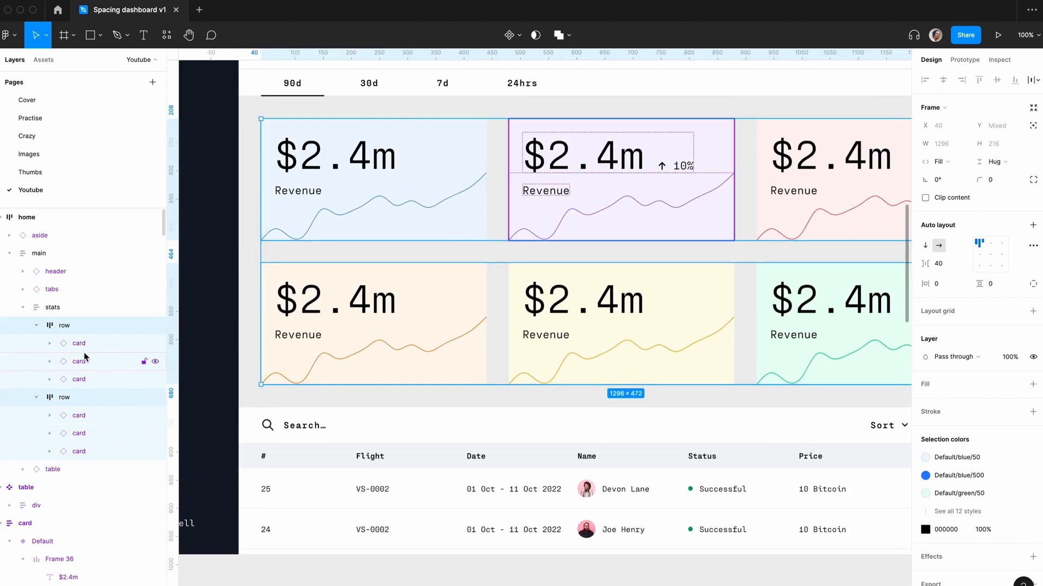
key(Return)
click(942, 162)
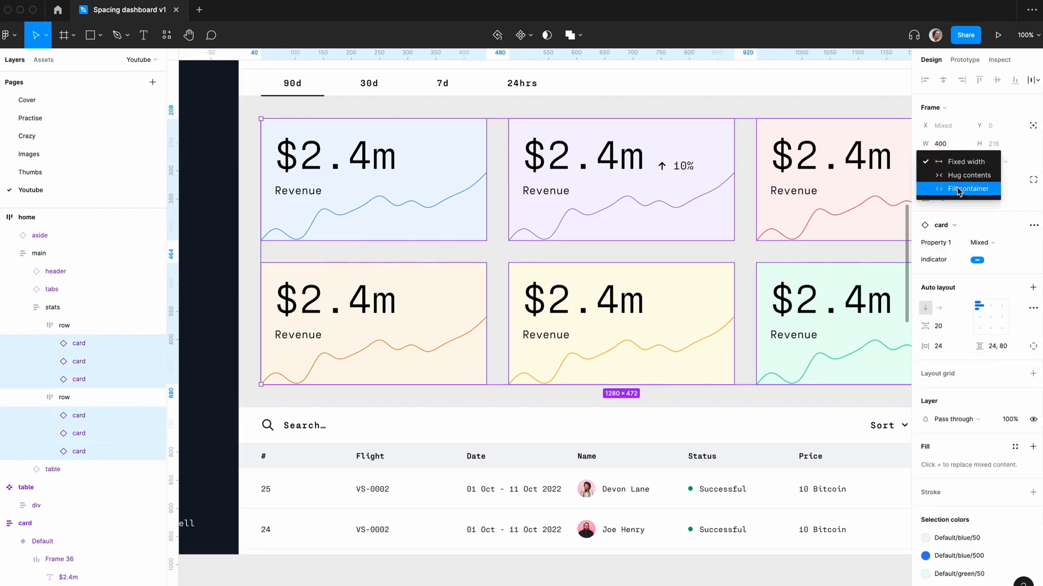
click(945, 187)
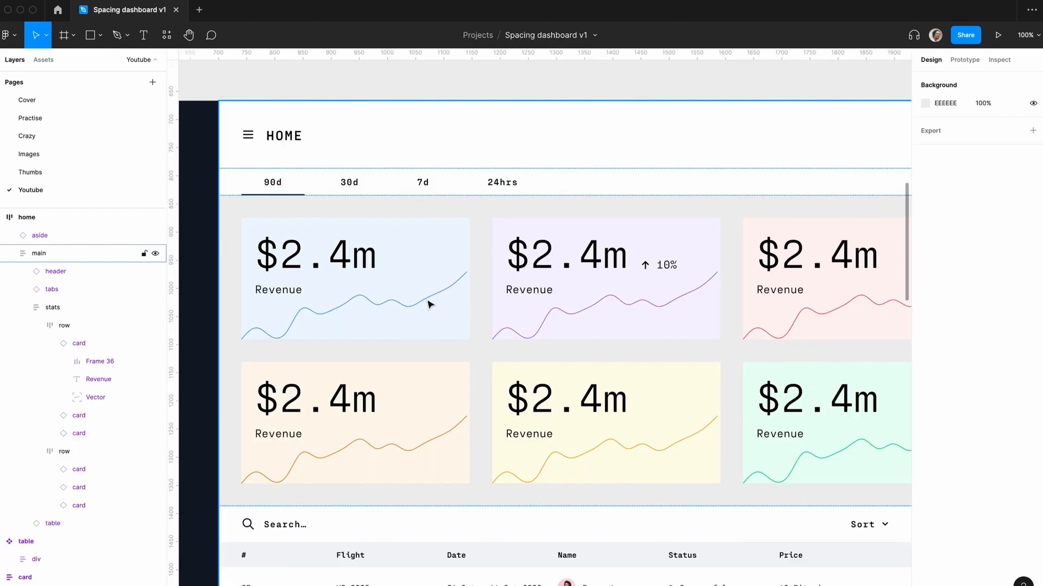
- Examine the trend line vector in the blue card, comparing its width and constraints with those of the card
double_click(428, 301)
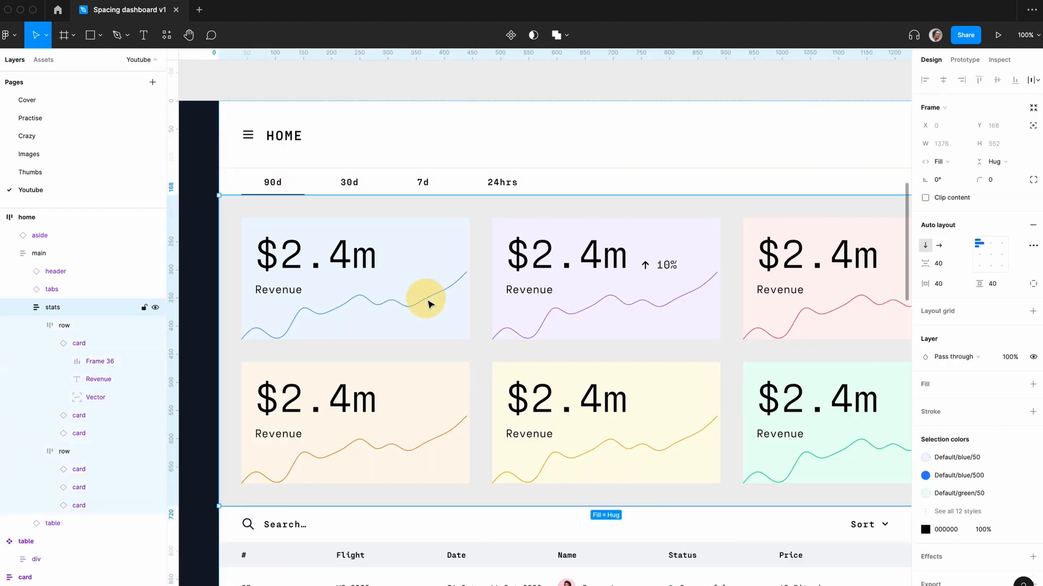
double_click(428, 301)
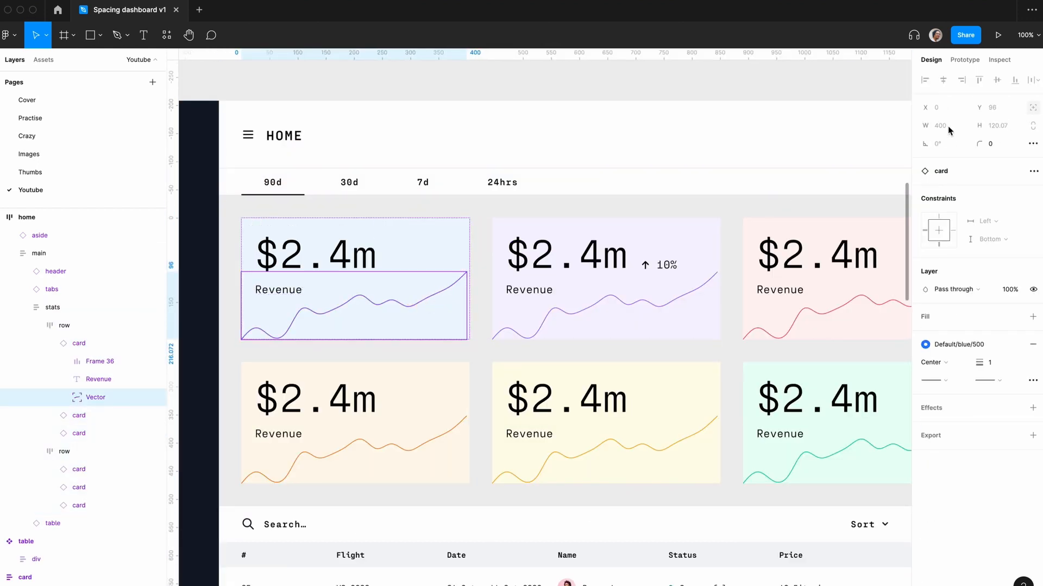
click(460, 257)
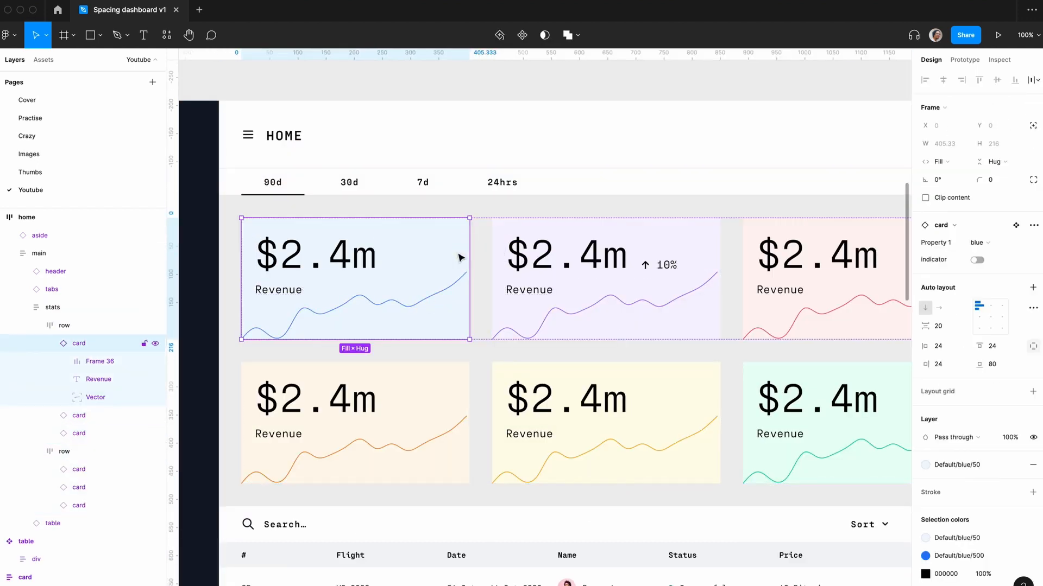
double_click(454, 295)
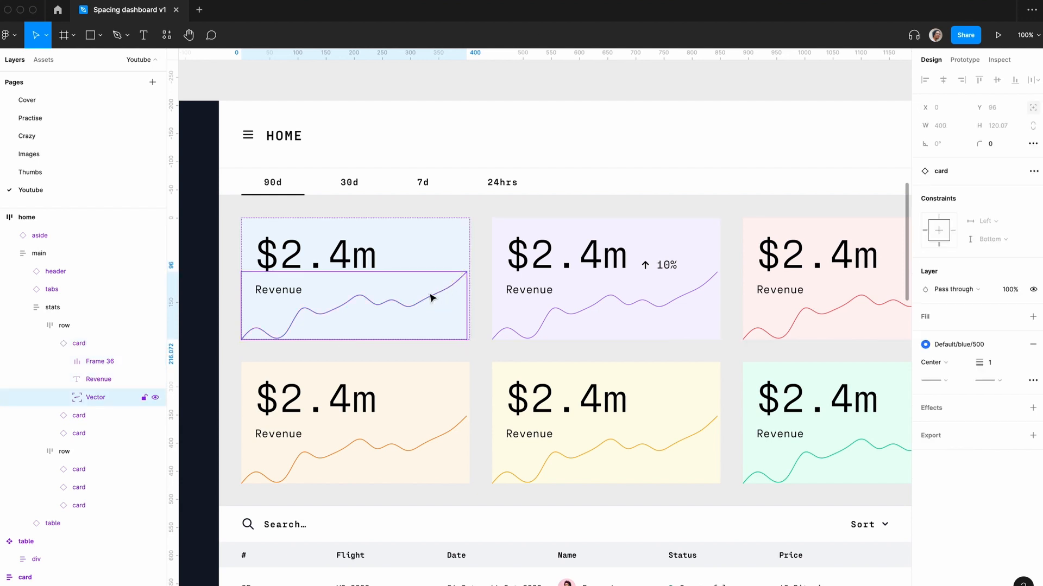
key(minus)
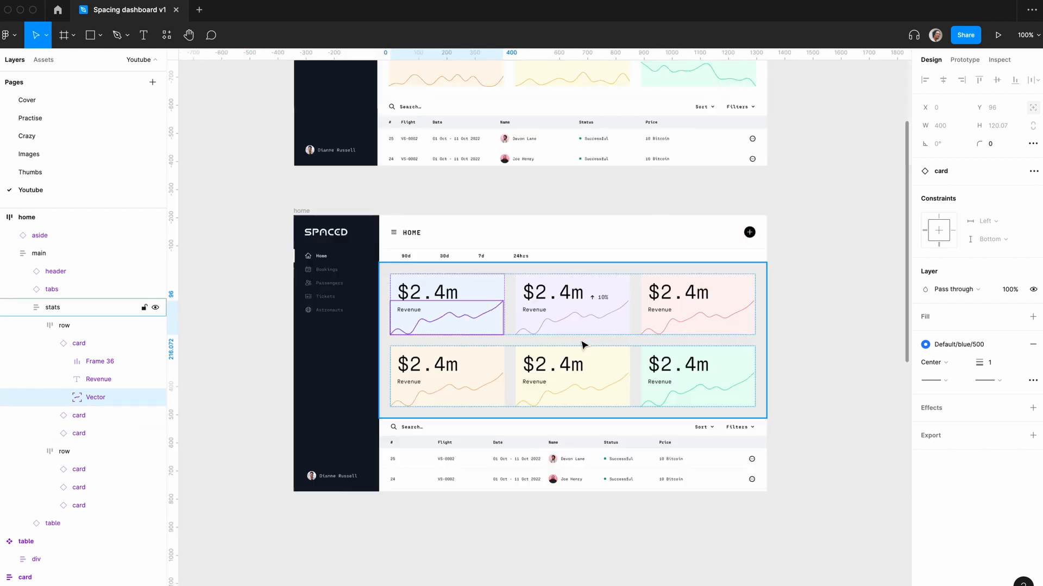
click(817, 319)
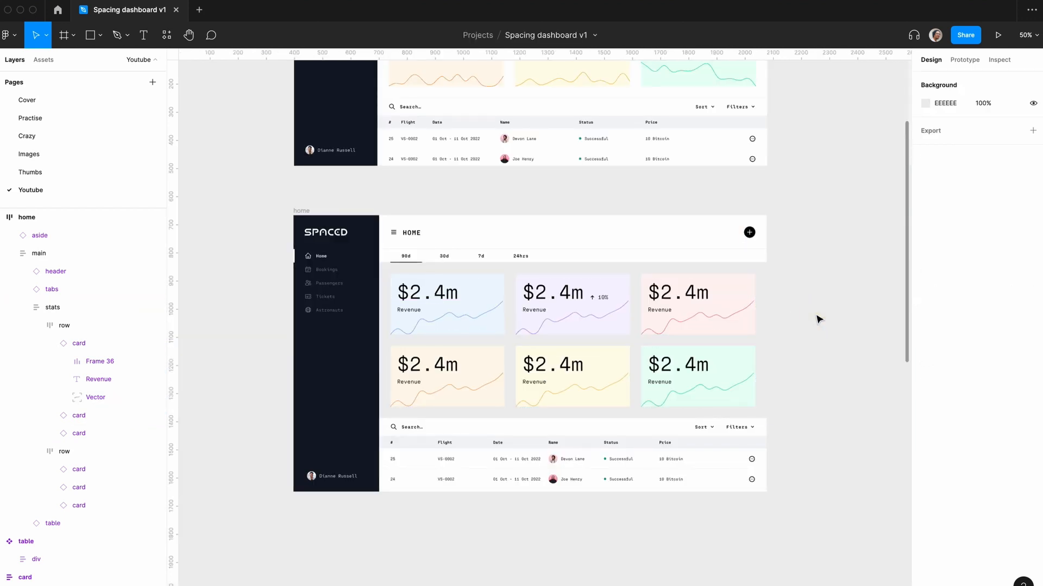
- Apply the white color style from the Default group as the main frame's fill
click(477, 253)
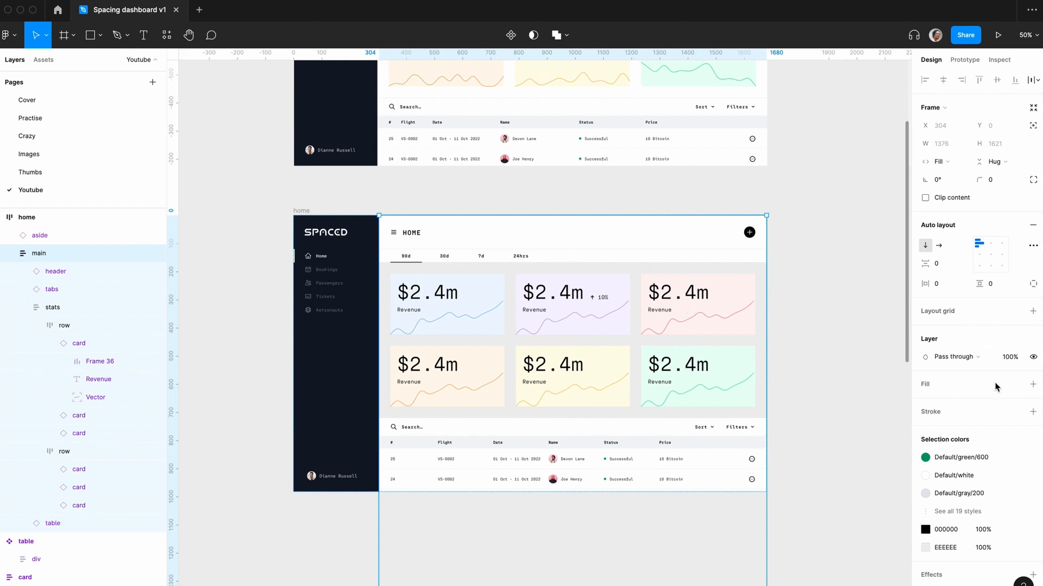
click(1014, 384)
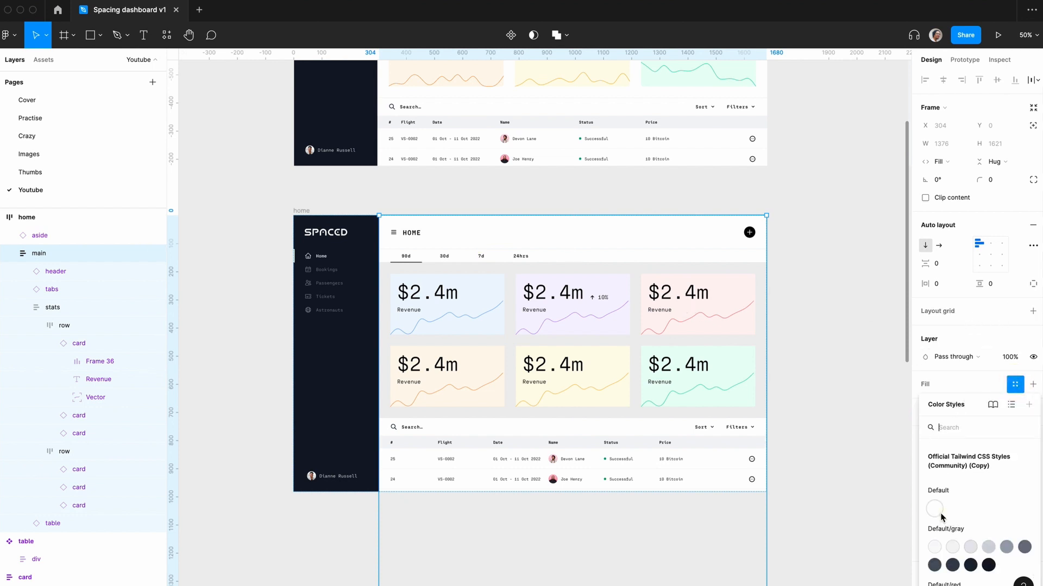
click(817, 442)
- Duplicate the finished home frame beside the original, beneath the reference dashboards
key(minus)
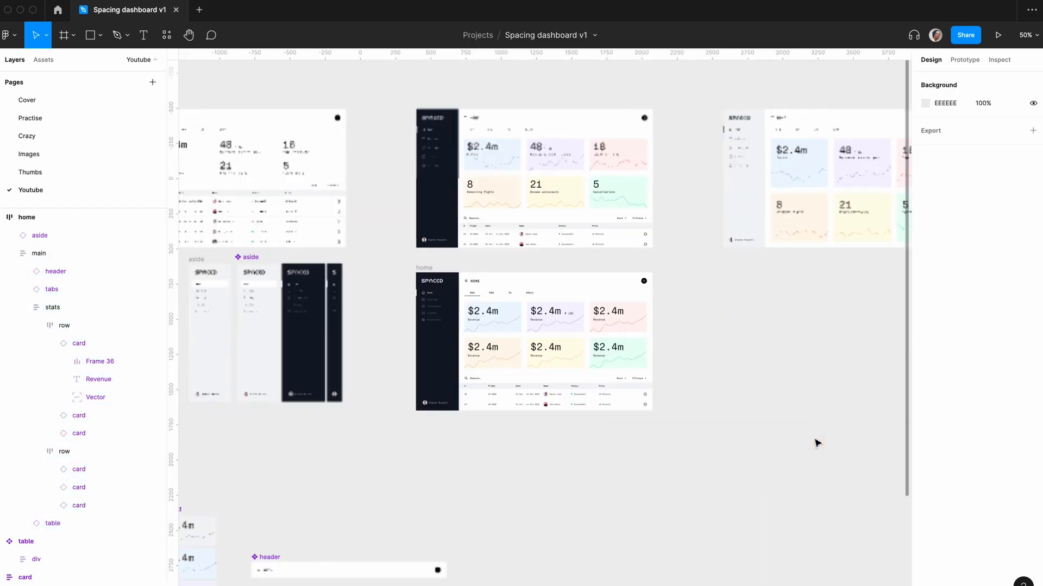
key(plus)
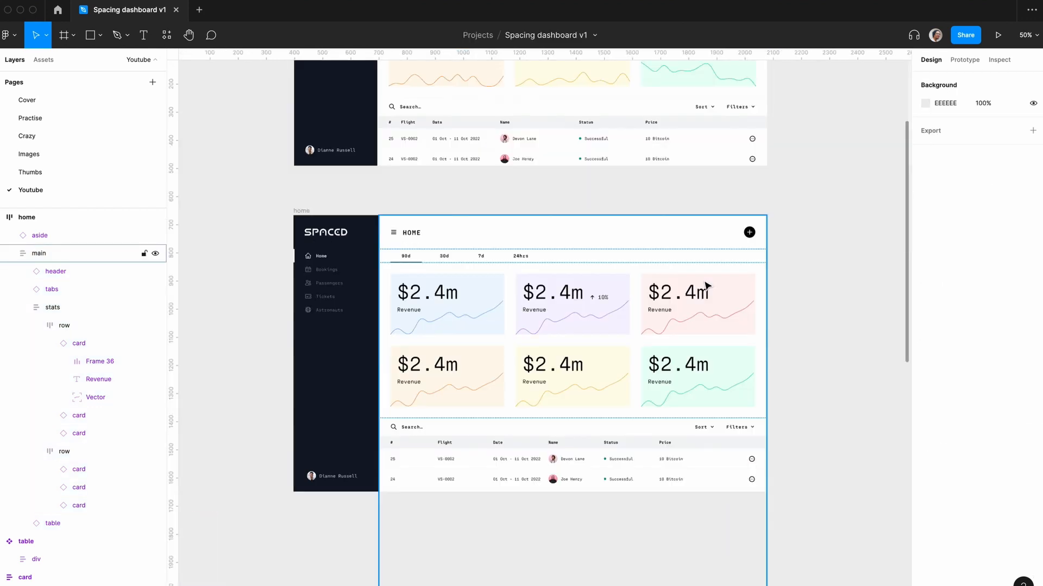
key(minus)
scroll(780, 342, right, 8)
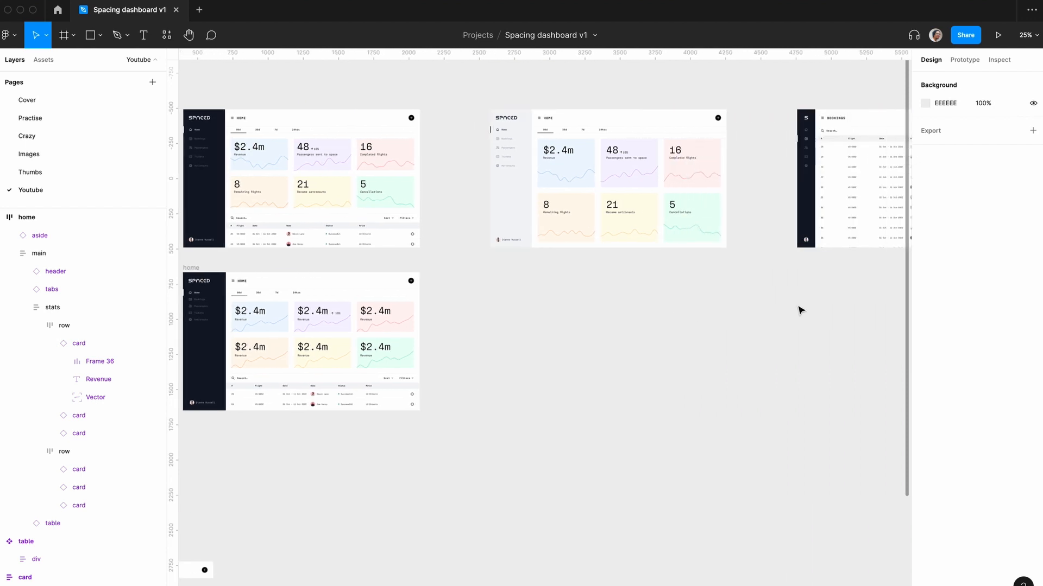
scroll(684, 361, left, 5)
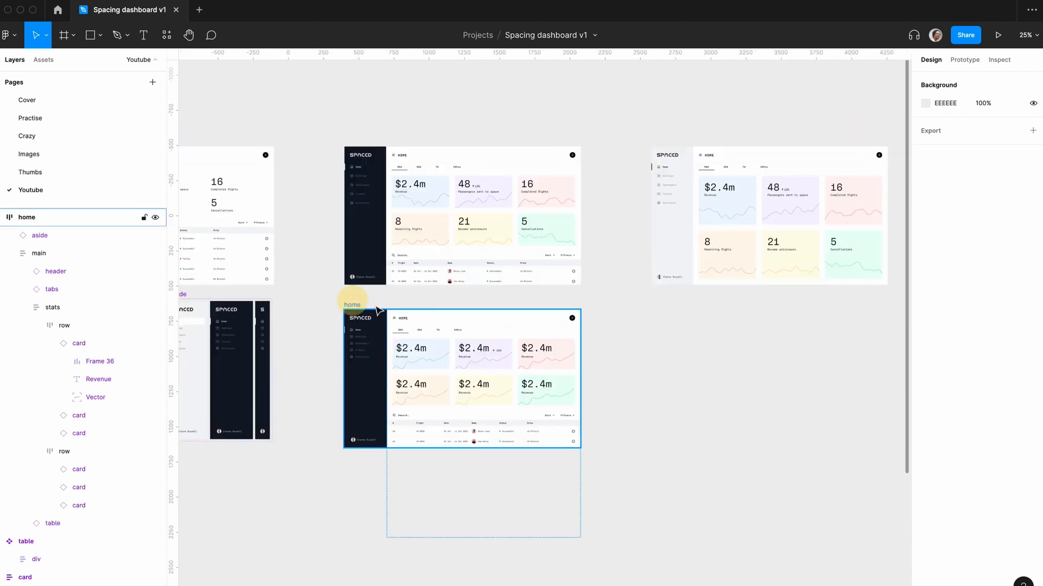
click(351, 302)
scroll(715, 352, right, 2)
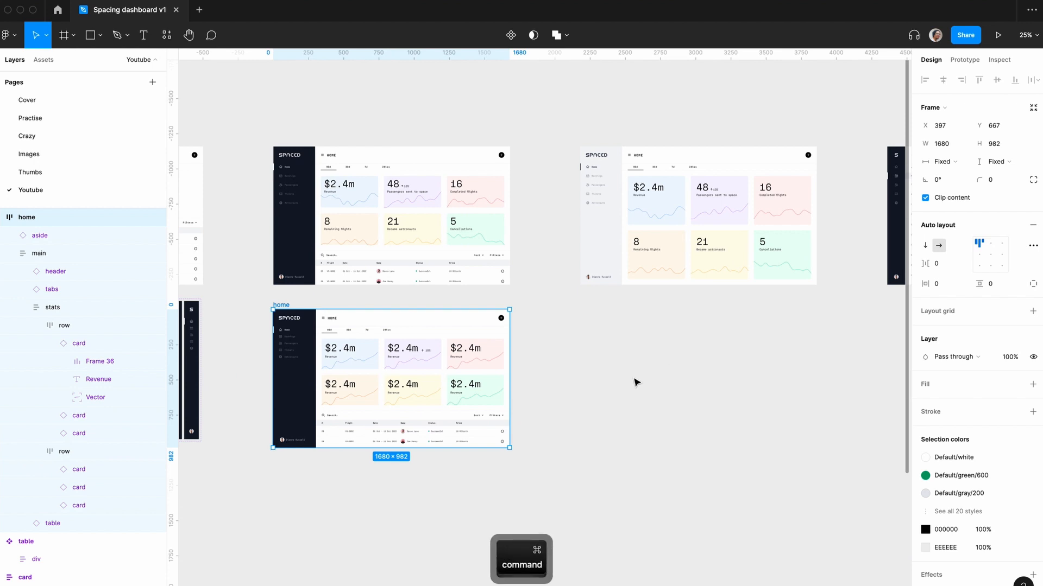
key(super+d)
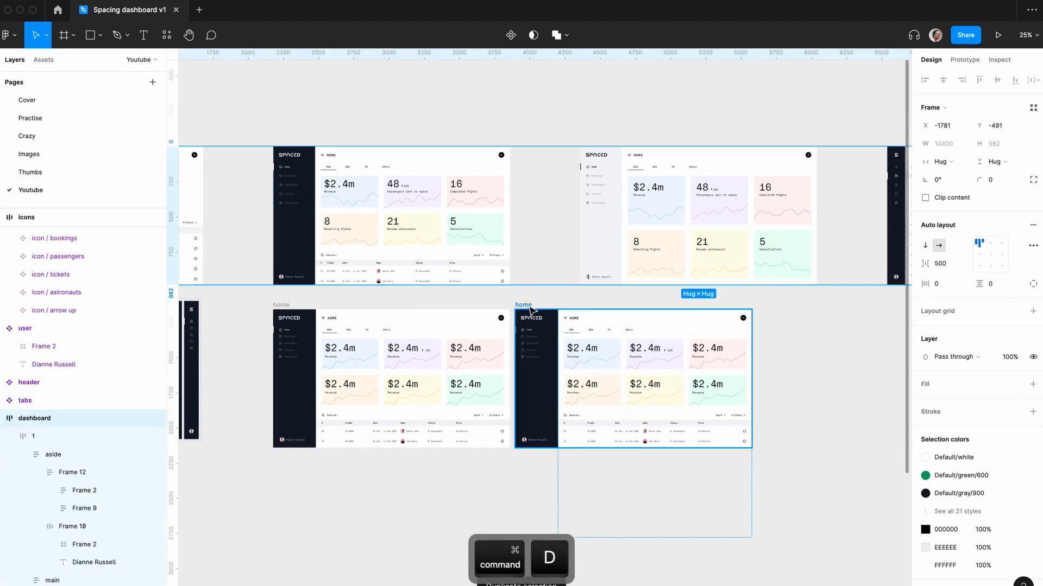
- Move the duplicated home frame beneath the light-sidebar reference dashboard and delete its table instance
drag(525, 304, 593, 304)
click(703, 539)
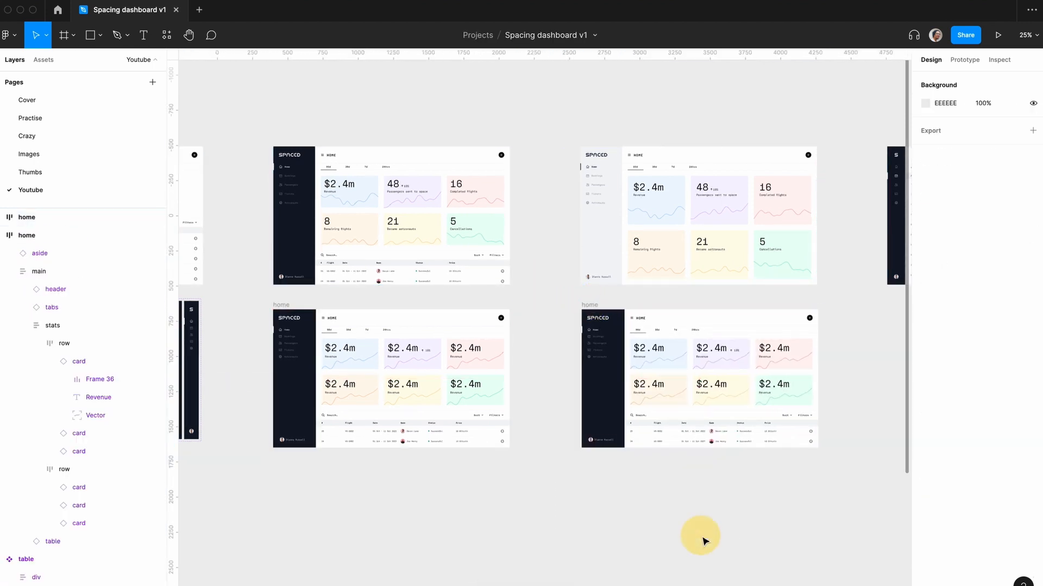
scroll(703, 539, right, 5)
scroll(702, 540, up, 5)
scroll(704, 541, down, 3)
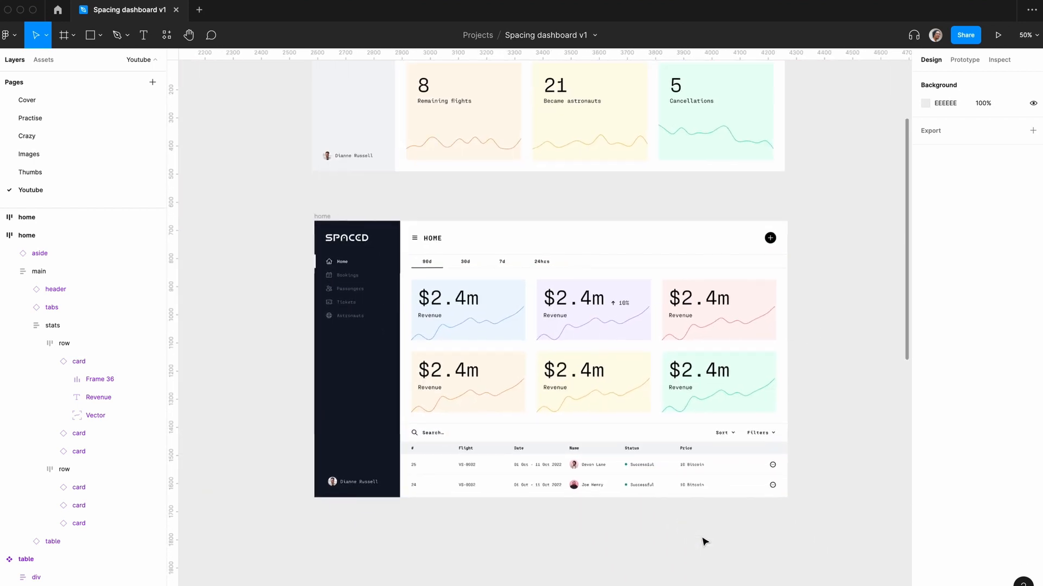
double_click(594, 464)
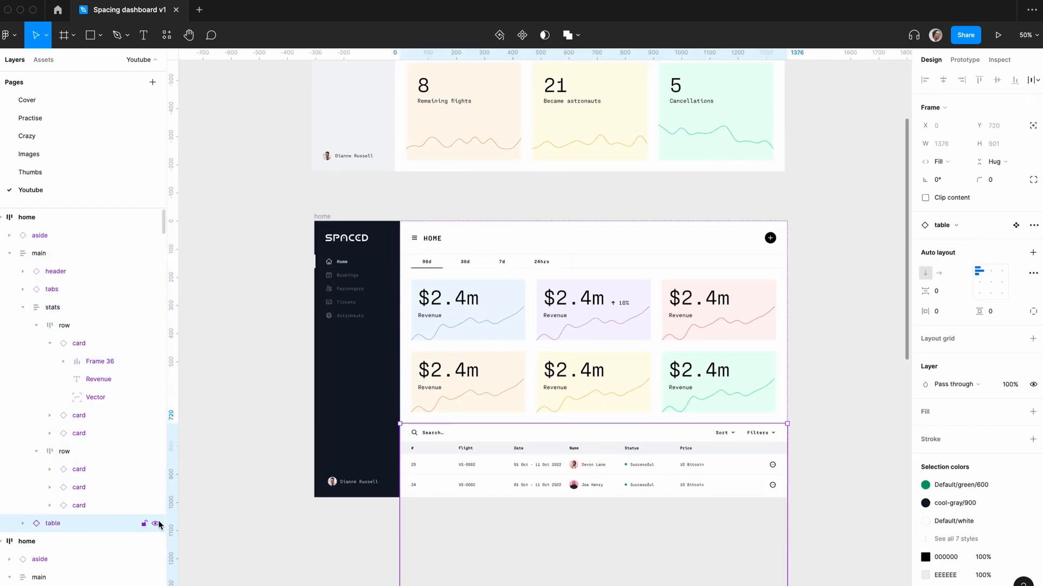
key(Delete)
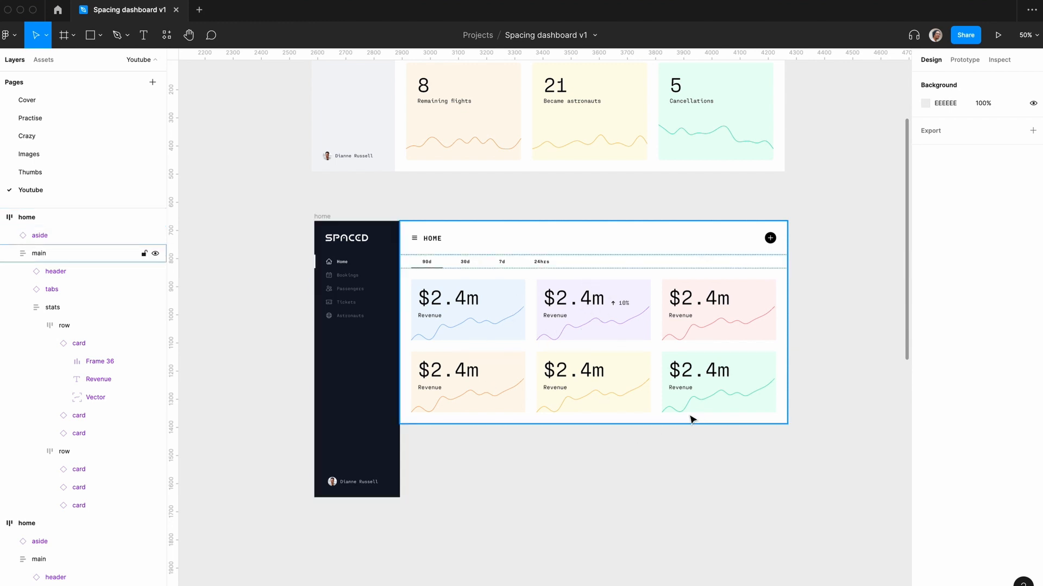
- Set the duplicate's main frame and its nested stats frame to fill their container's height
click(640, 402)
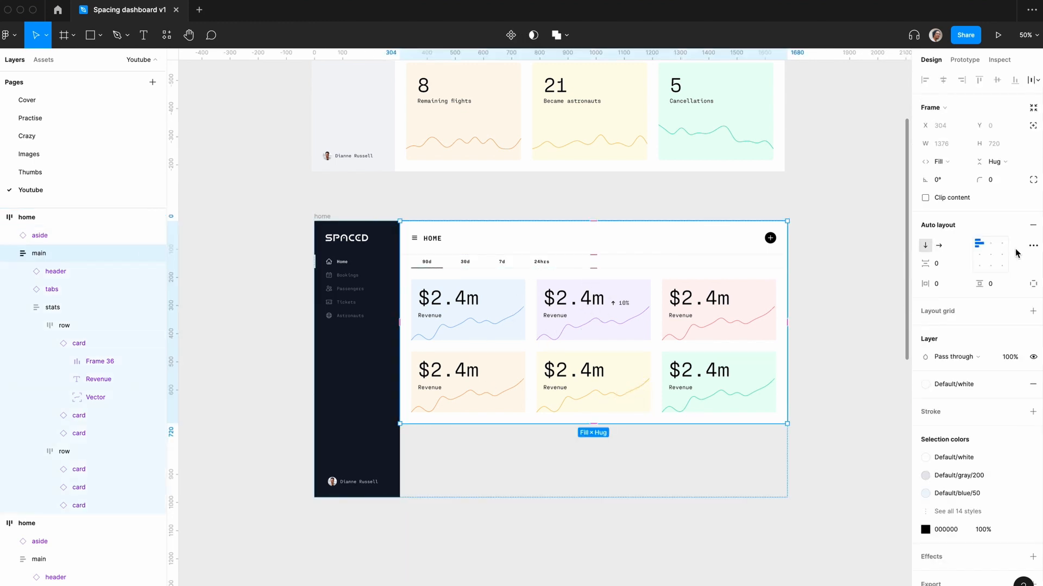
click(991, 163)
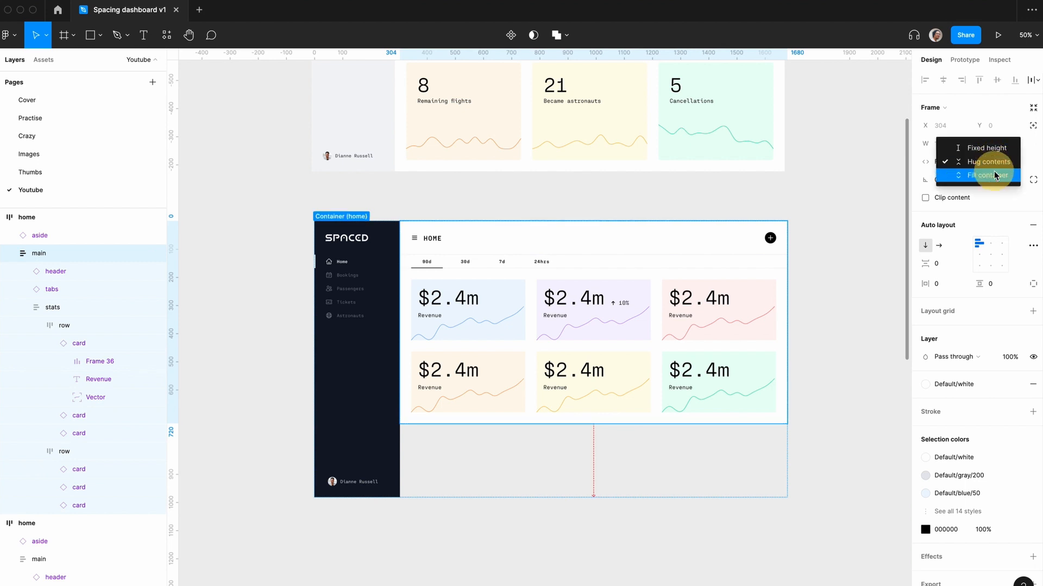
click(994, 177)
click(631, 326)
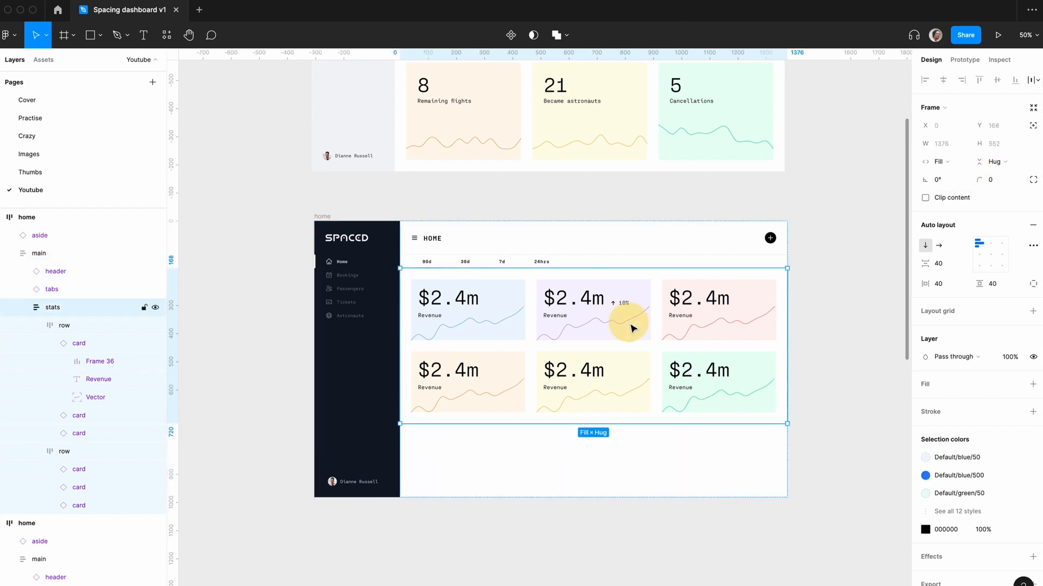
click(995, 161)
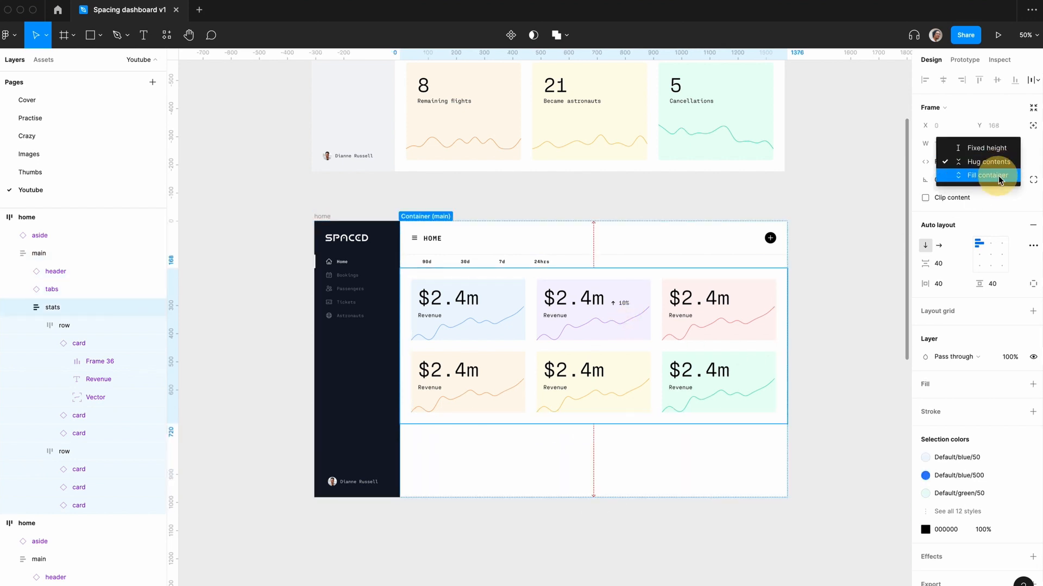
click(999, 175)
- Set both stats rows and all six cards inside them to fill their container's height
key(Return)
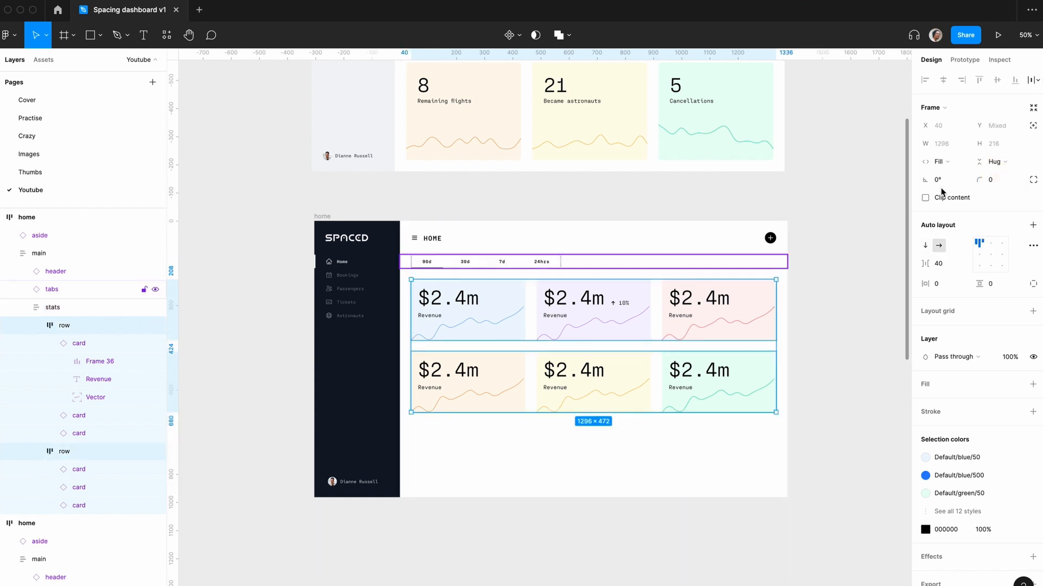
click(991, 162)
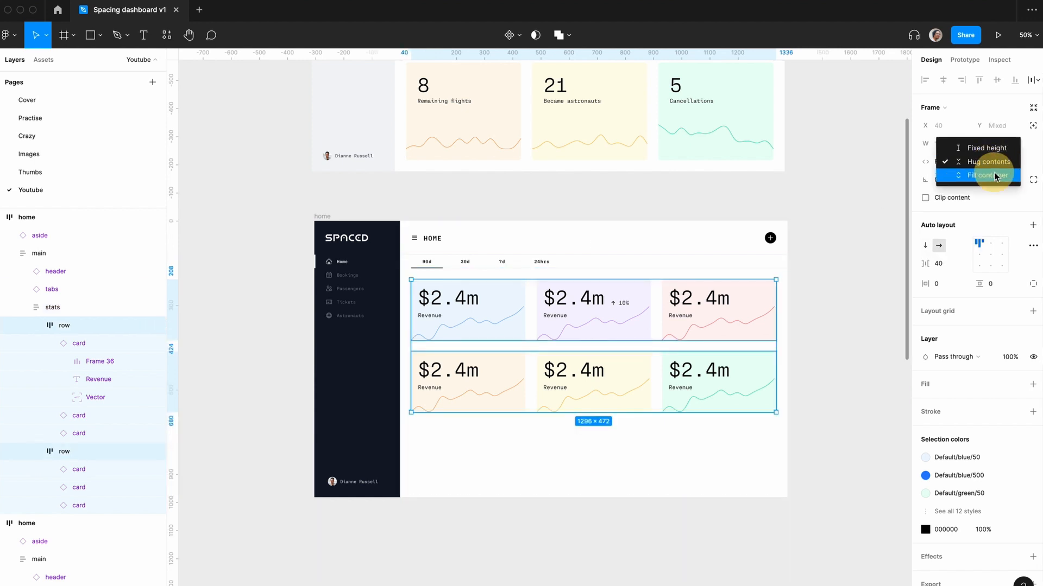
click(997, 175)
key(Return)
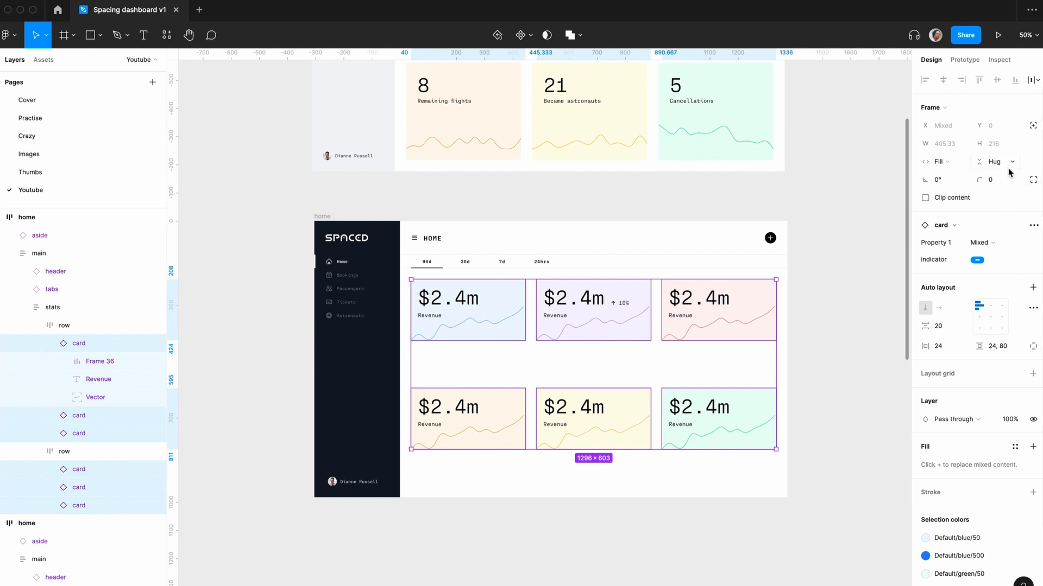
click(1005, 162)
click(1000, 175)
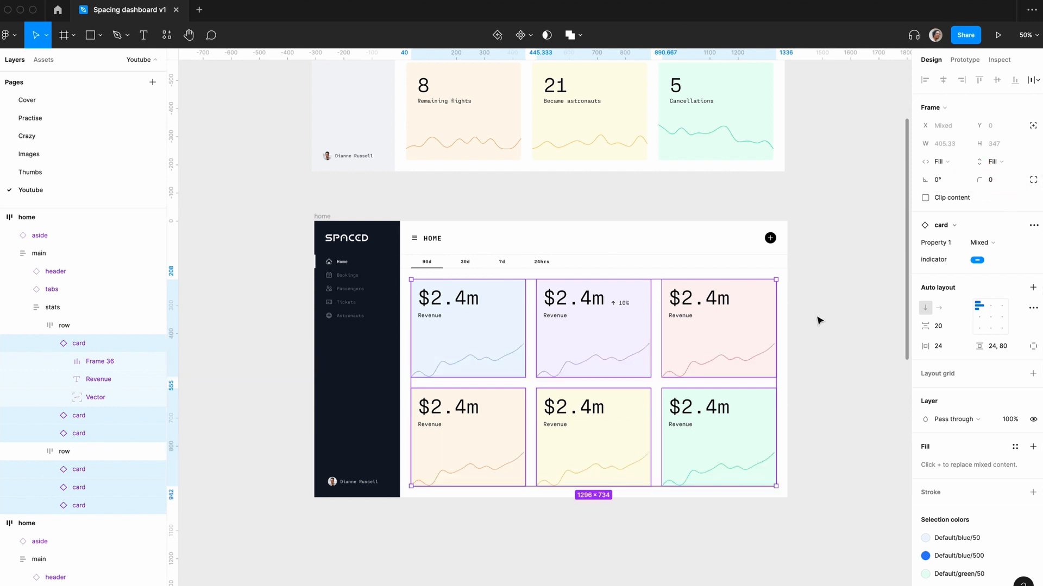
- Try 80 horizontal and 80 vertical padding on the orange card in the lower stats row
scroll(819, 319, down, 2)
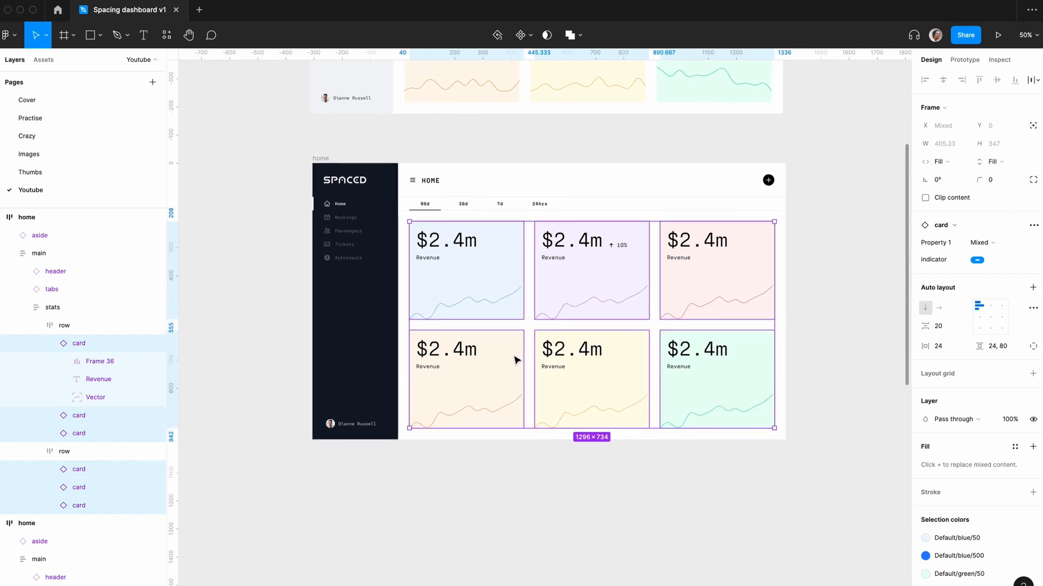
click(490, 362)
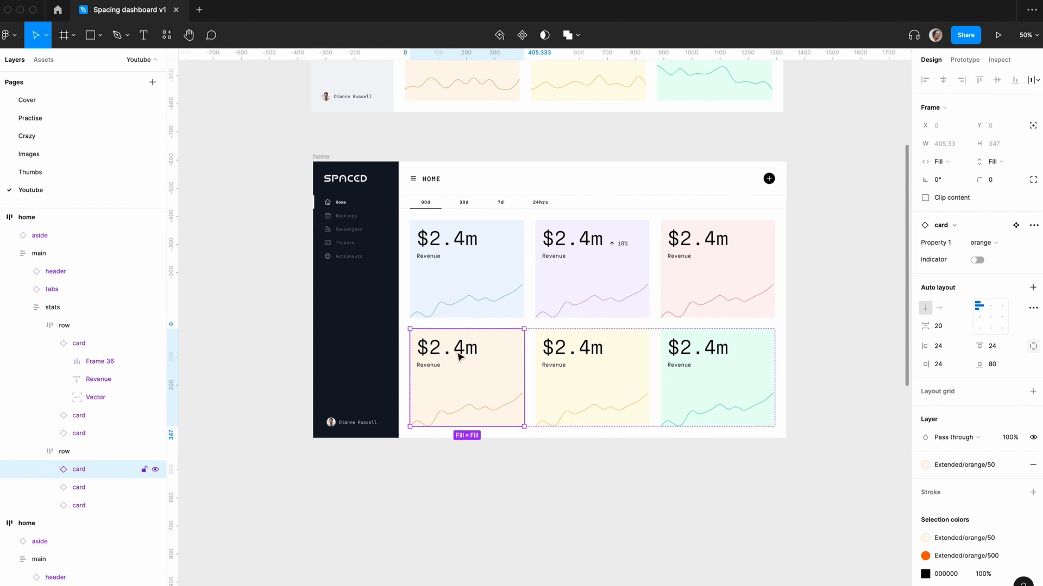
click(998, 347)
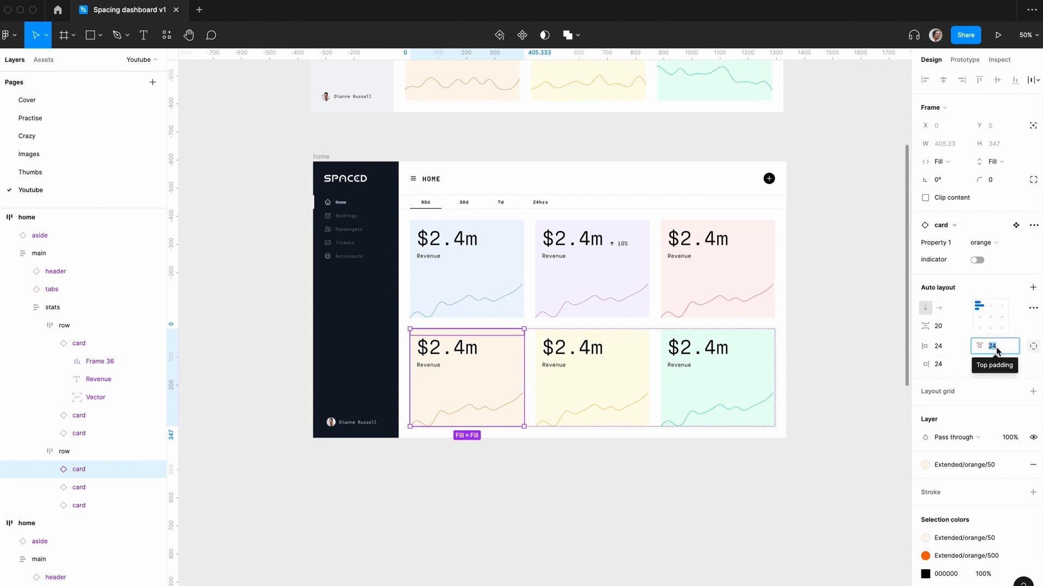
click(1029, 348)
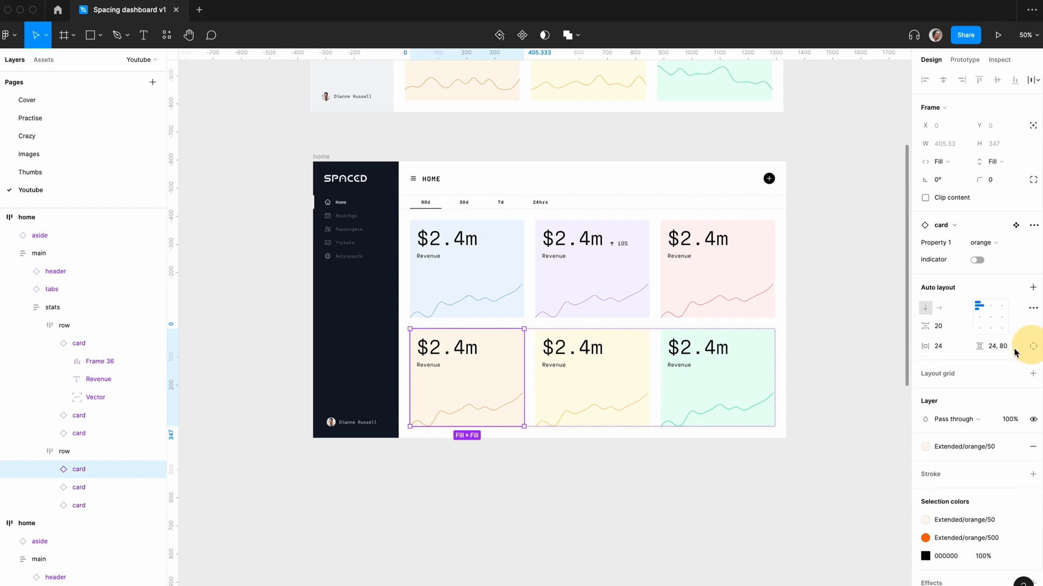
click(944, 349)
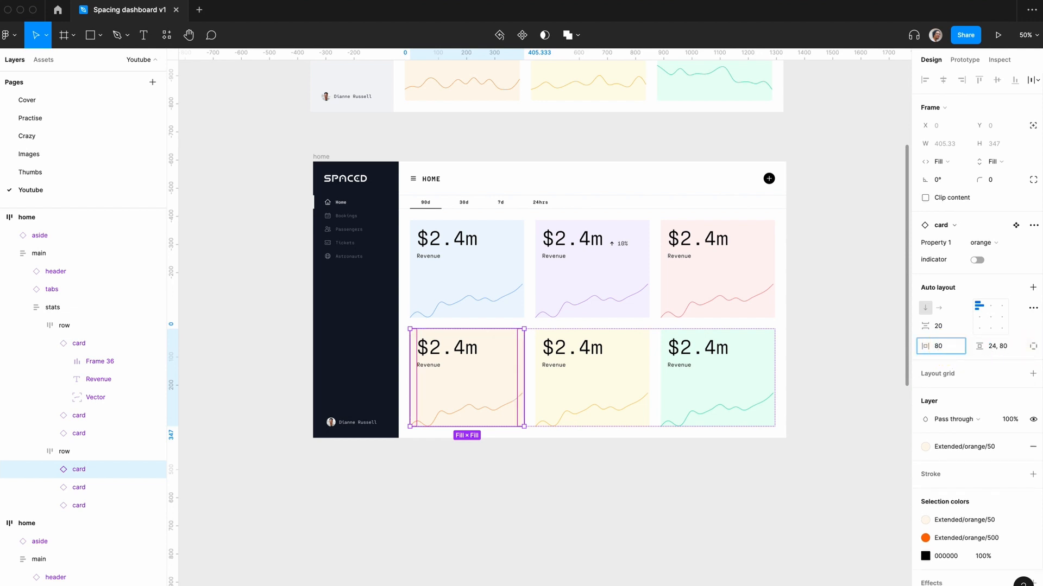
key(Tab)
text(80)
key(Return)
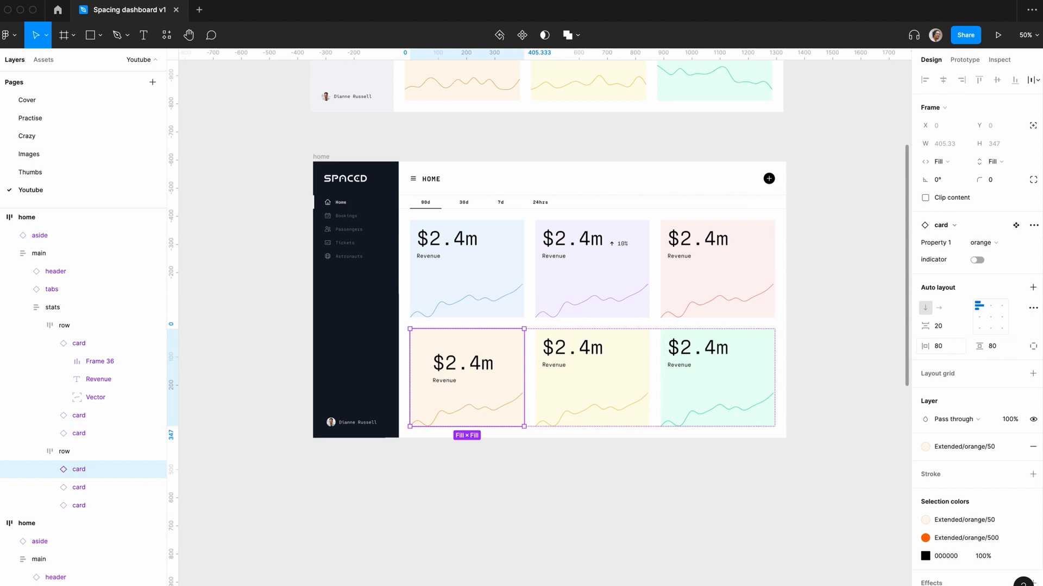
- Set the orange card's horizontal and vertical padding to 40
click(951, 349)
key(Return)
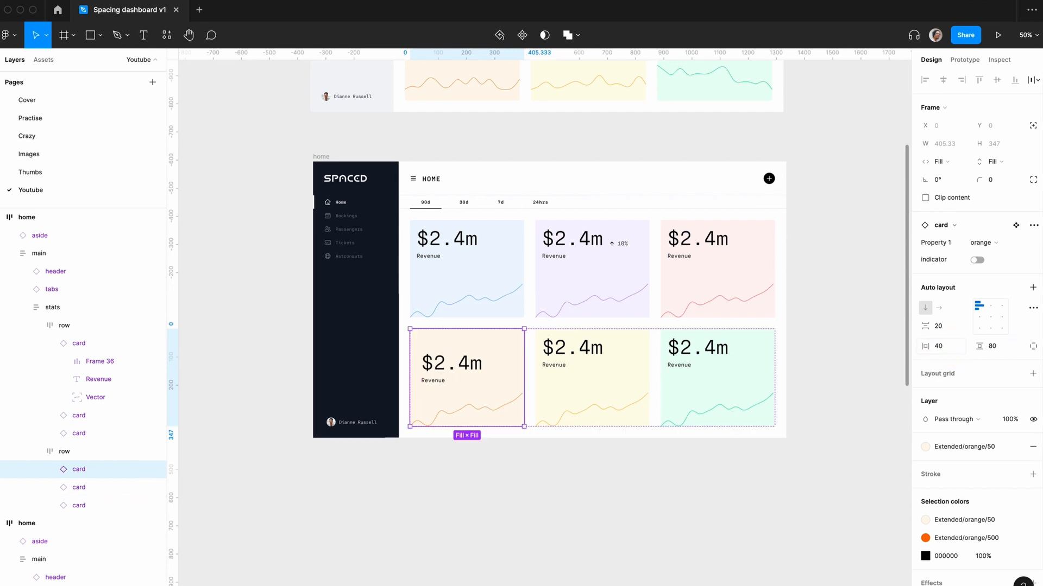
click(862, 350)
scroll(862, 349, down, 2)
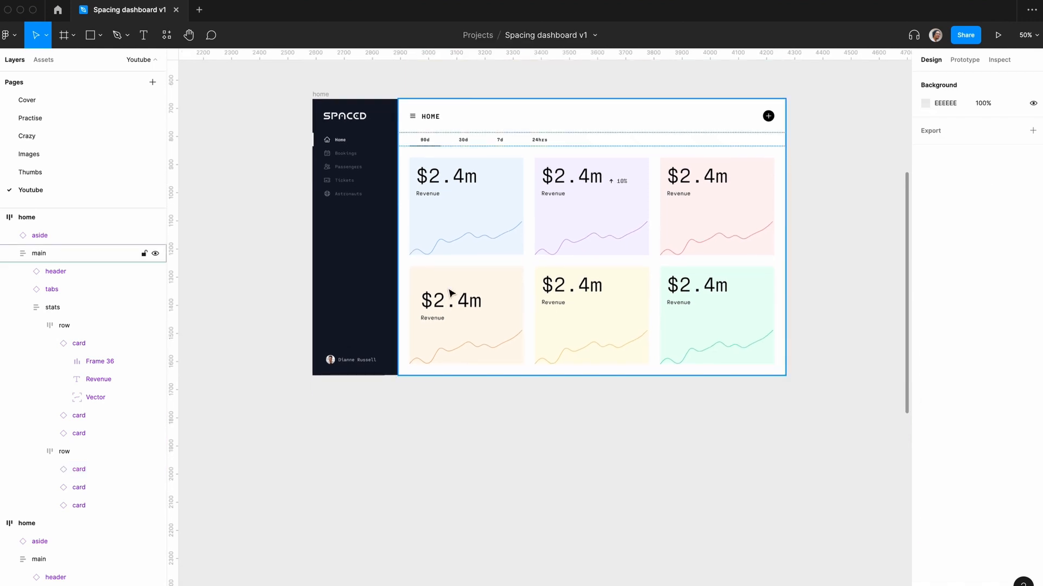
click(449, 356)
click(450, 294)
click(994, 350)
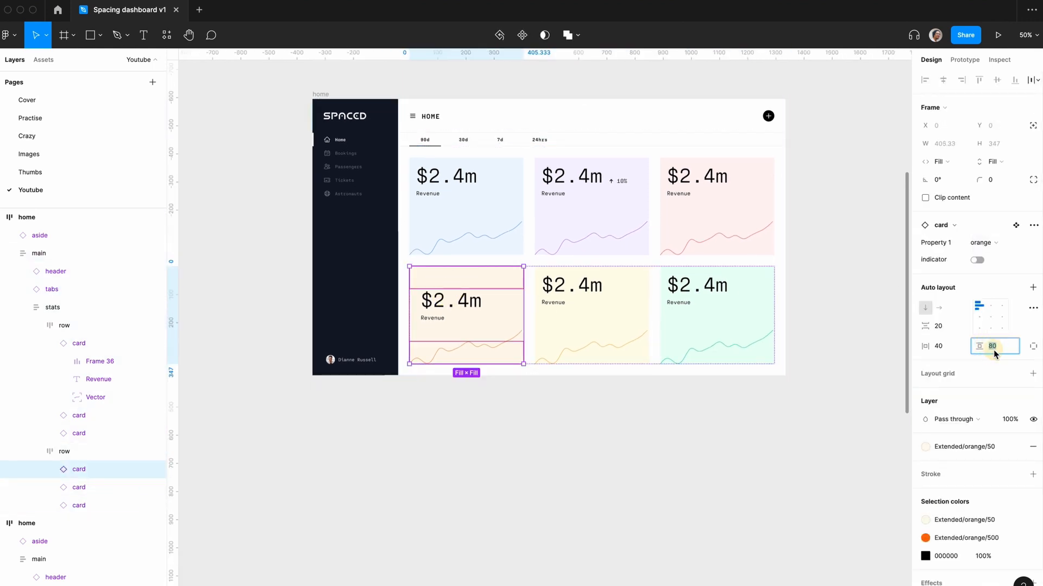
key(Return)
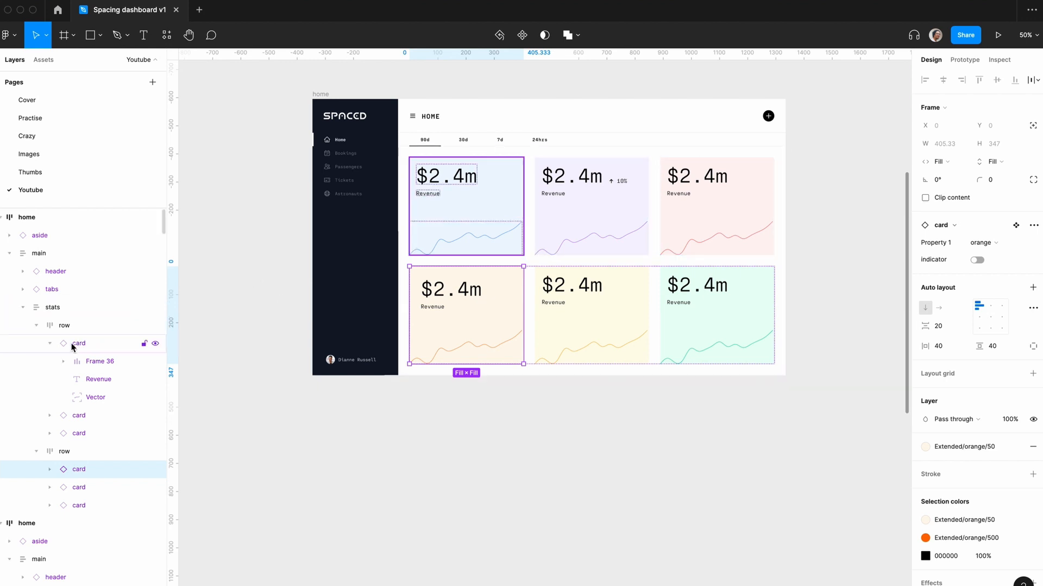
- Select all cards in the lower stats row and set their horizontal and vertical padding to 40
click(49, 344)
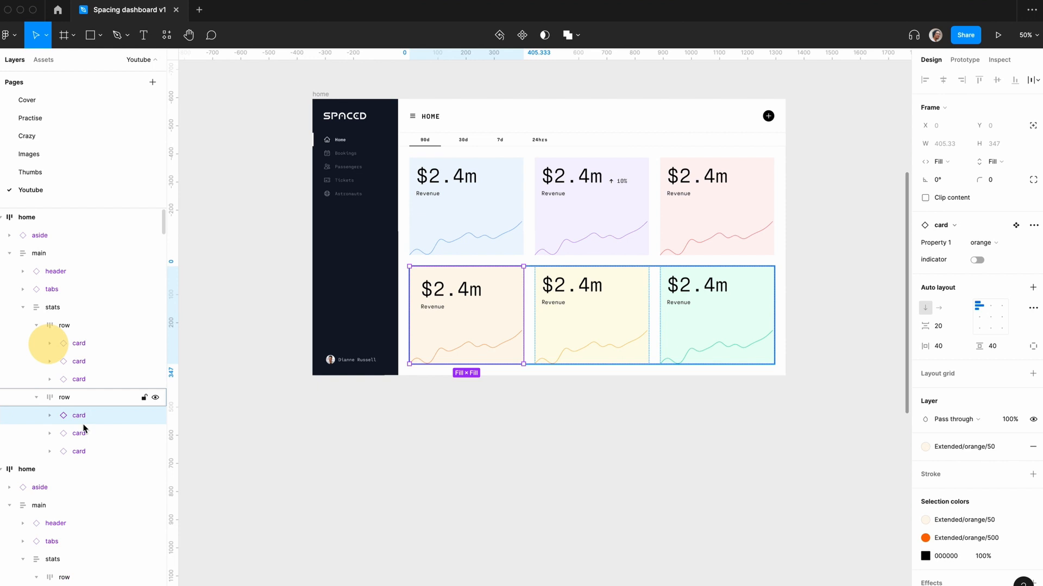
click(64, 397)
key(Return)
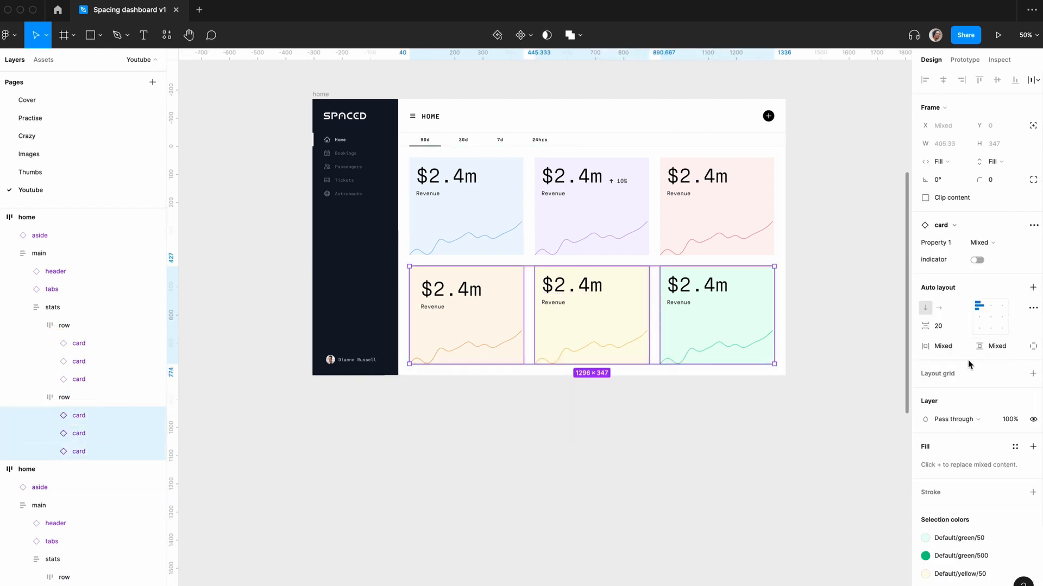
click(947, 347)
text(40)
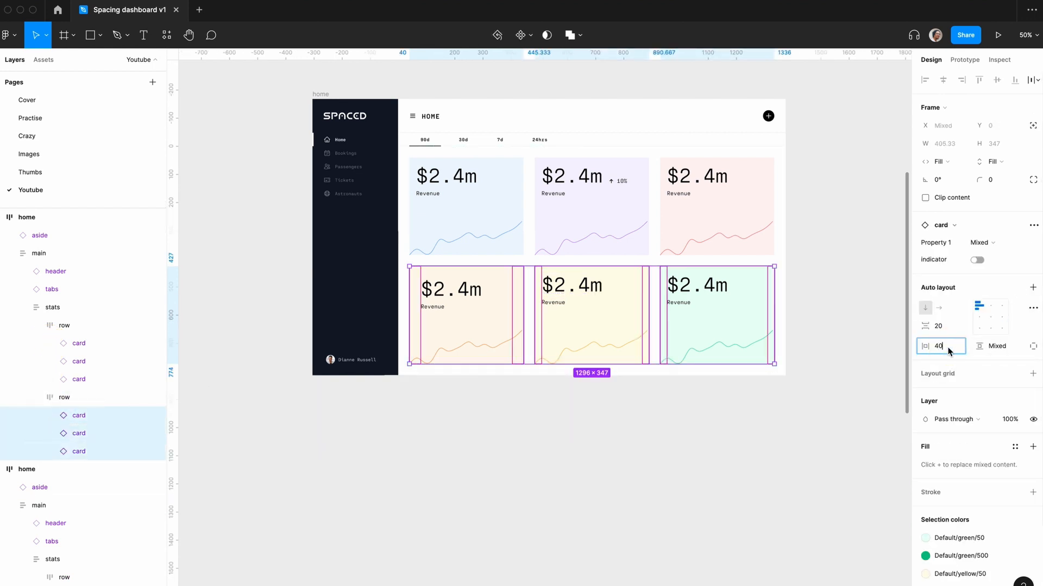
key(Tab)
text(4)
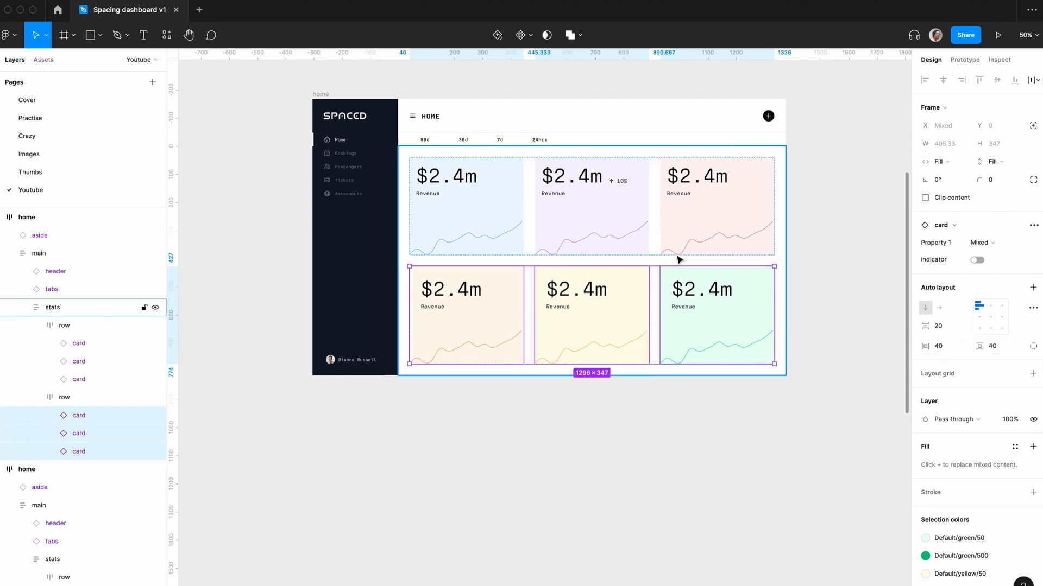
- Give the three cards in the upper stats row 40 horizontal and 40 vertical padding
click(573, 237)
key(Return)
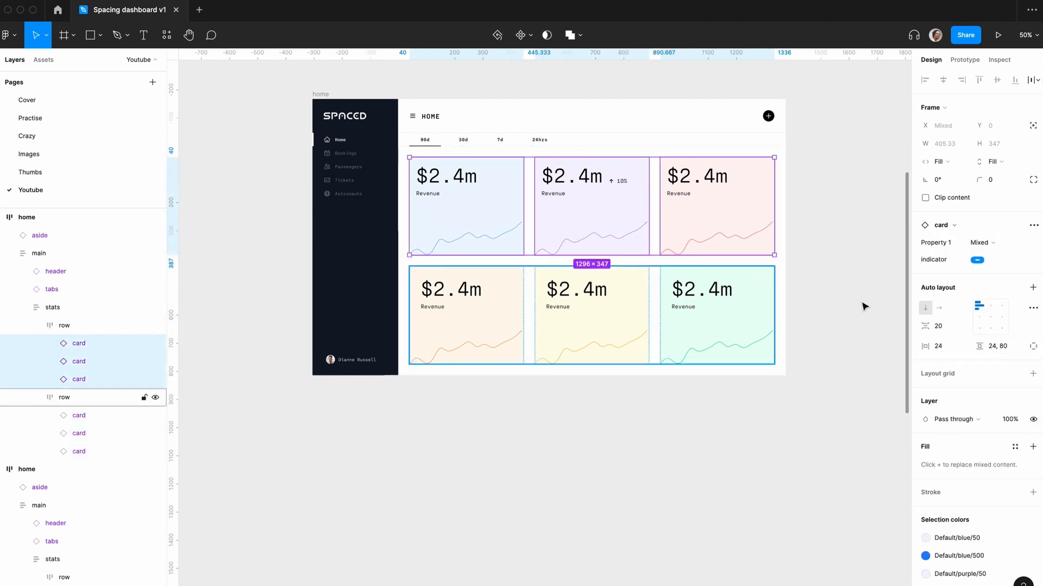
click(945, 346)
text(40)
key(Tab)
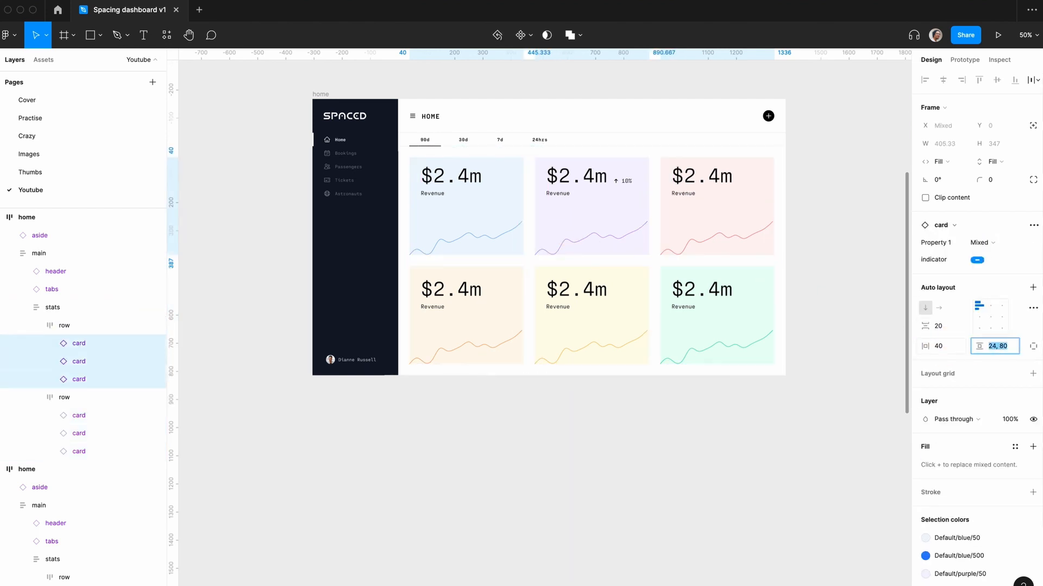
text(40)
key(Return)
click(764, 447)
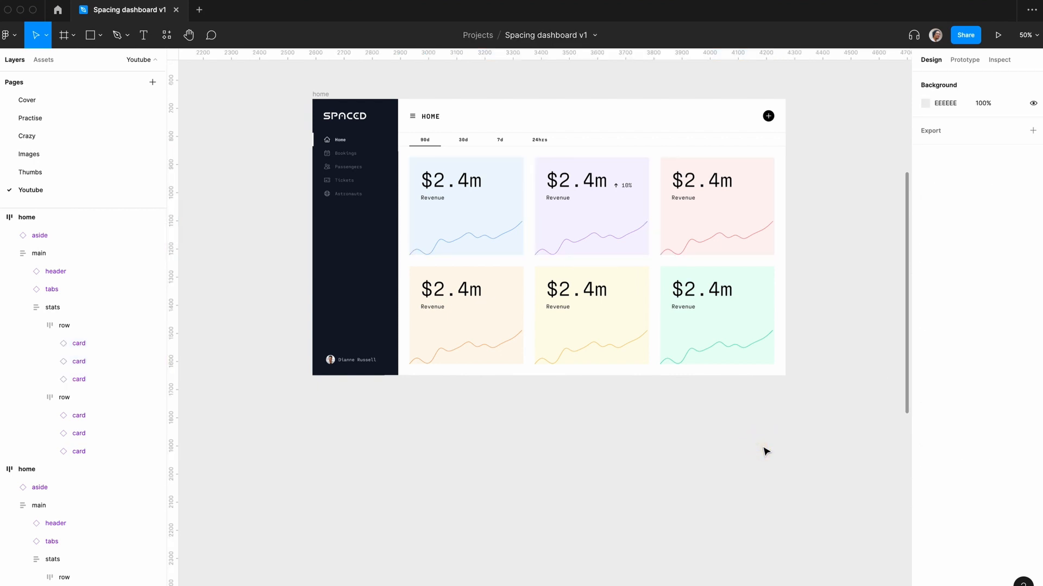
- Switch the aside instance in the duplicated home frame to the Default variant, comparing it with the light-sidebar reference
scroll(763, 449, up, 3)
key(minus)
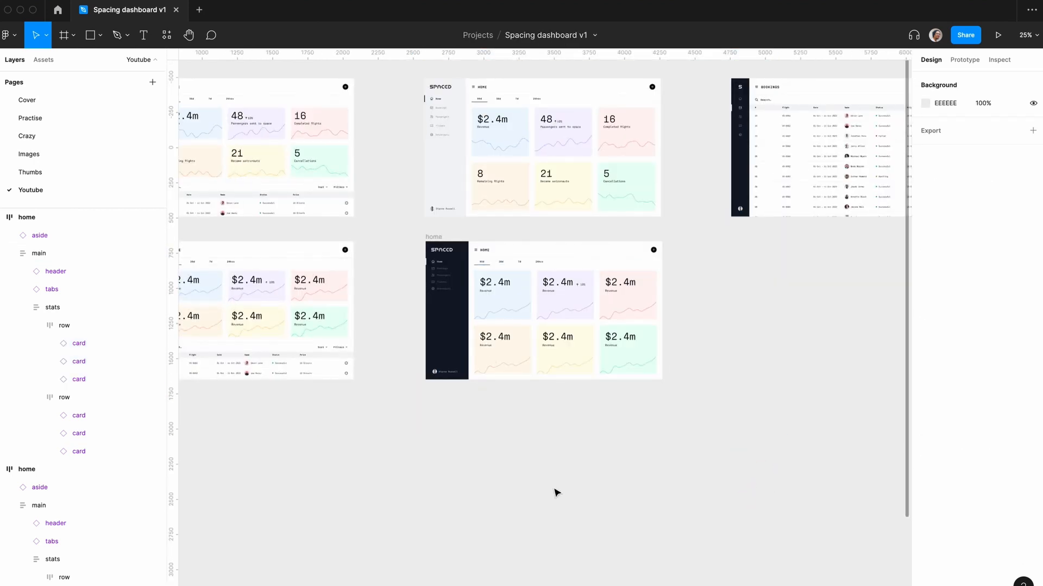
key(plus)
scroll(491, 266, left, 2)
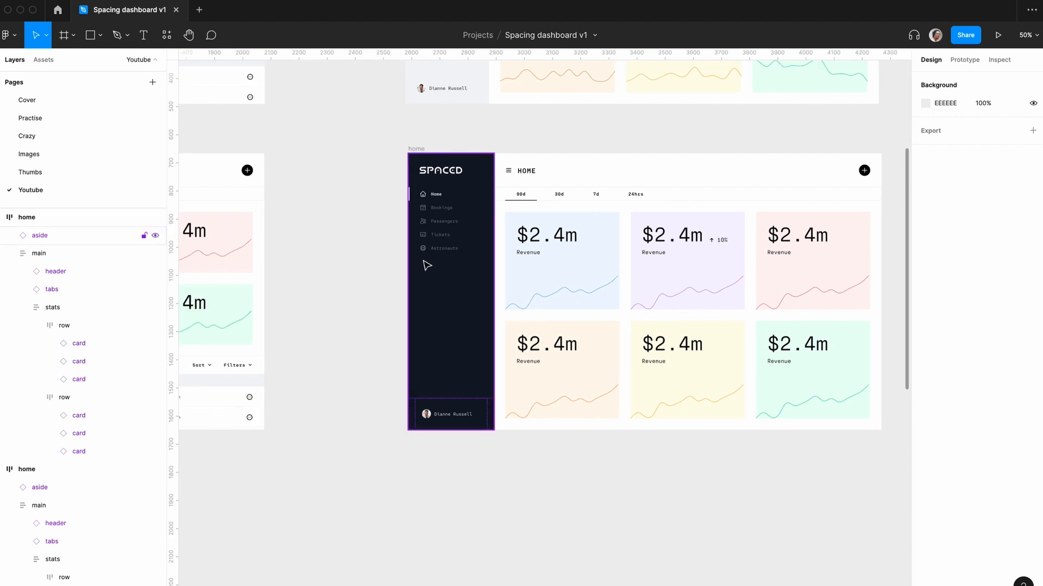
scroll(440, 199, up, 4)
scroll(491, 279, up, 1)
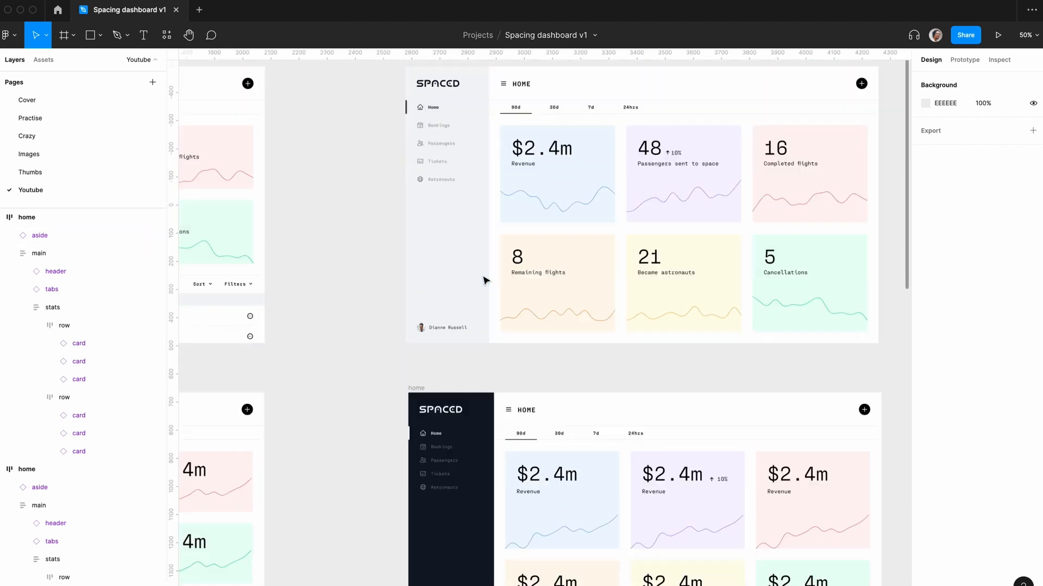
scroll(484, 279, down, 5)
click(470, 287)
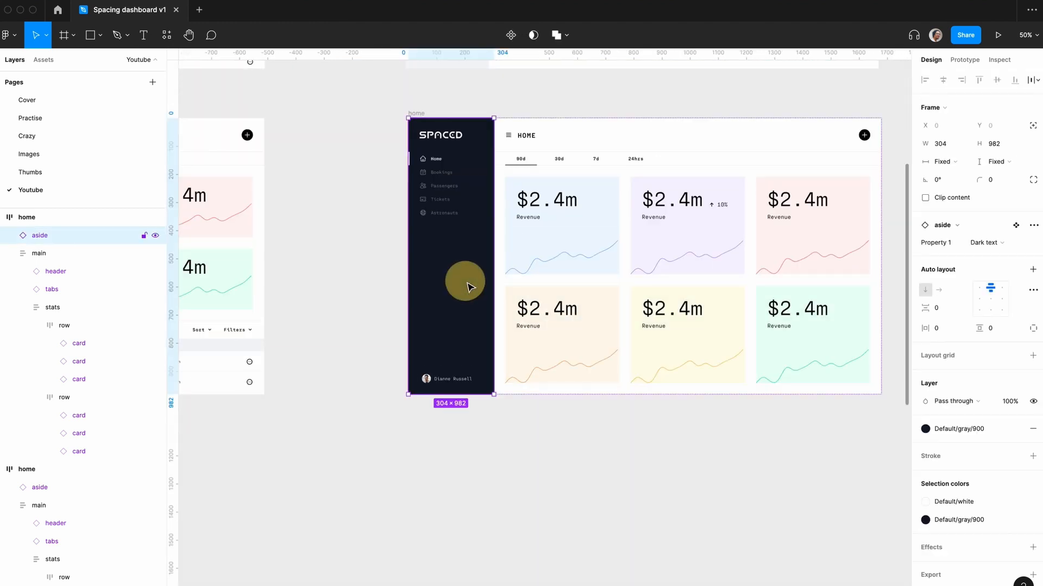
click(1007, 244)
click(1005, 230)
scroll(622, 468, up, 5)
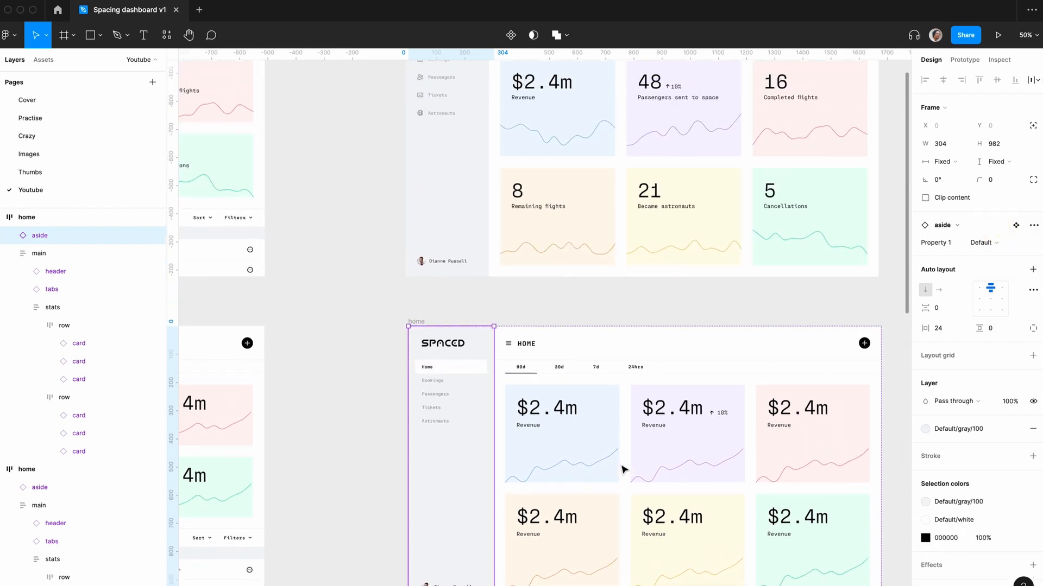
scroll(617, 469, down, 1)
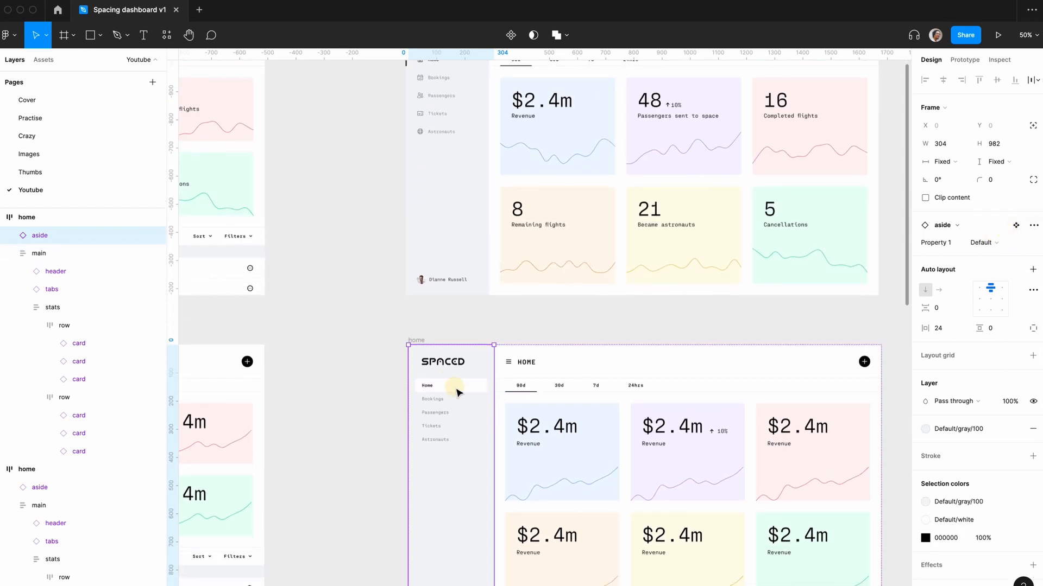
- Turn on the icon for the active Home nav item in the duplicated home frame's aside
click(458, 391)
double_click(458, 391)
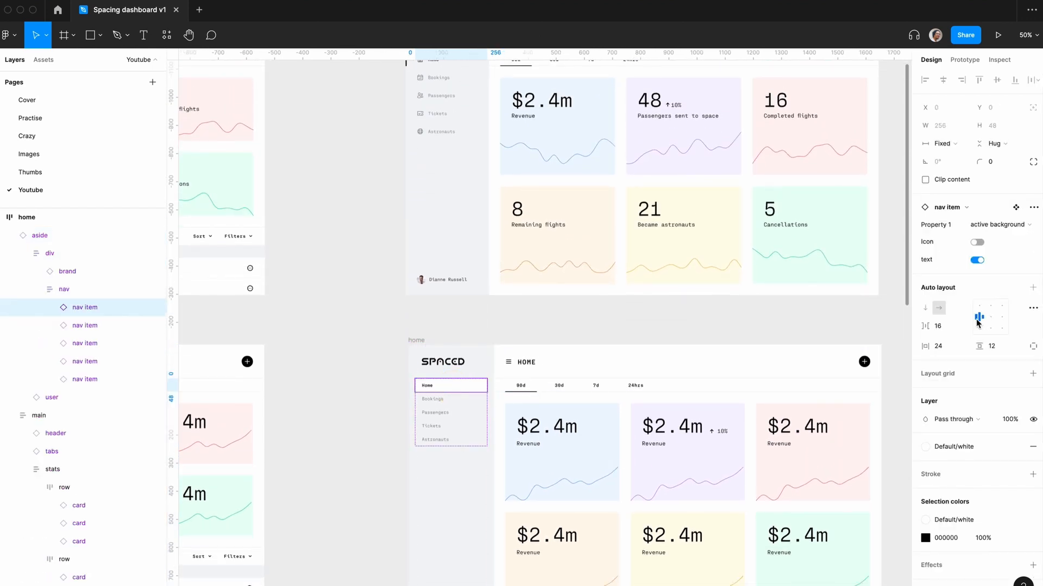
click(977, 242)
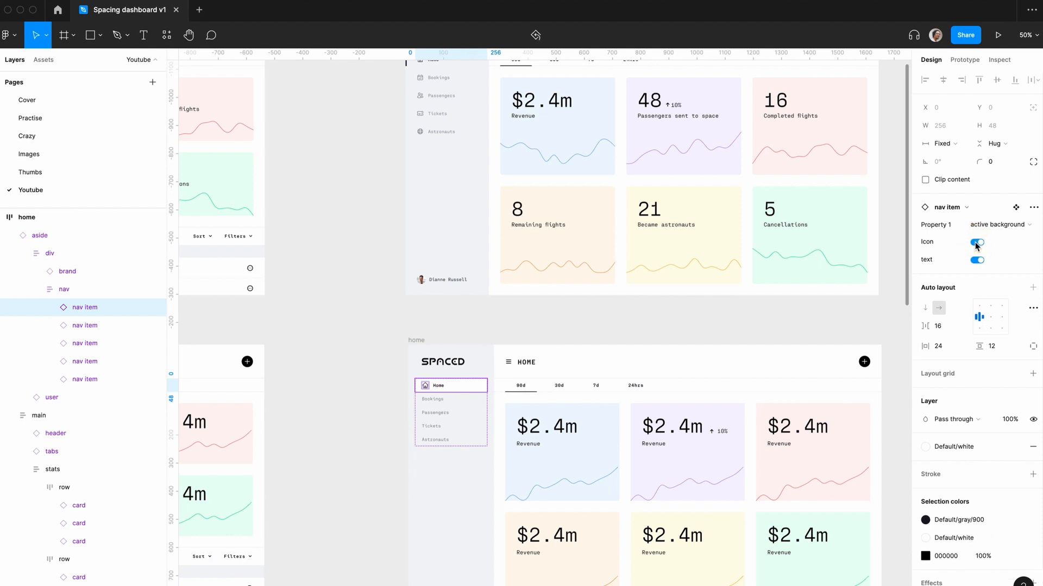
scroll(507, 355, up, 6)
scroll(508, 356, down, 7)
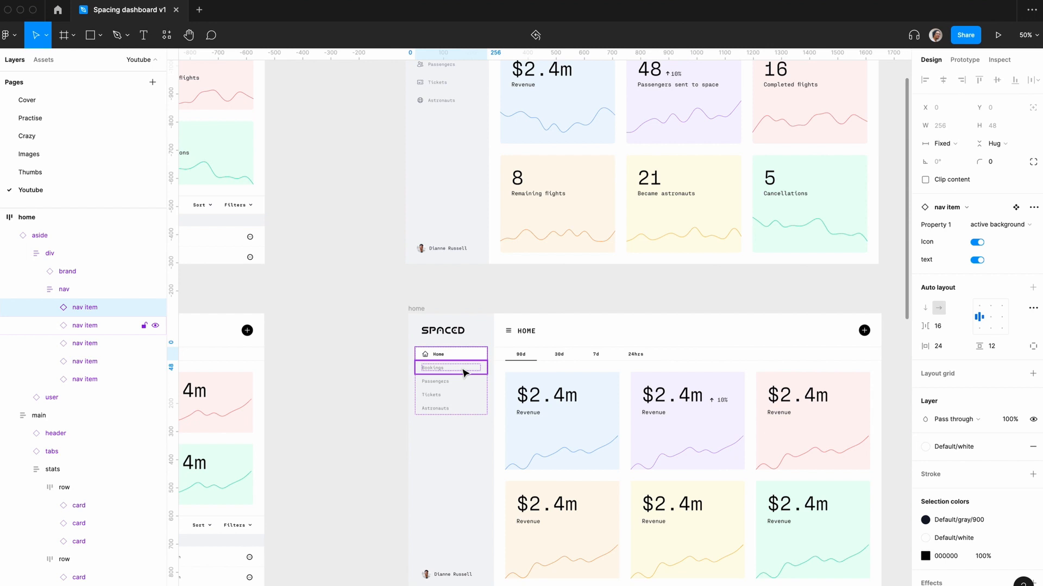
- Turn on the icons for the Bookings, Passengers, Tickets and Astronauts nav items in the light aside
click(465, 373)
scroll(466, 375, up, 5)
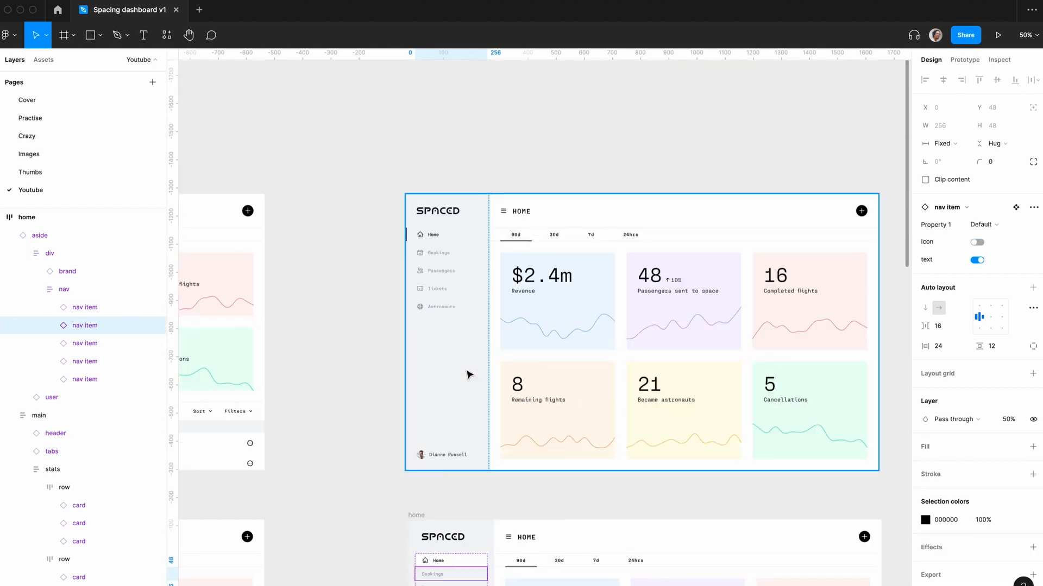
scroll(469, 375, down, 4)
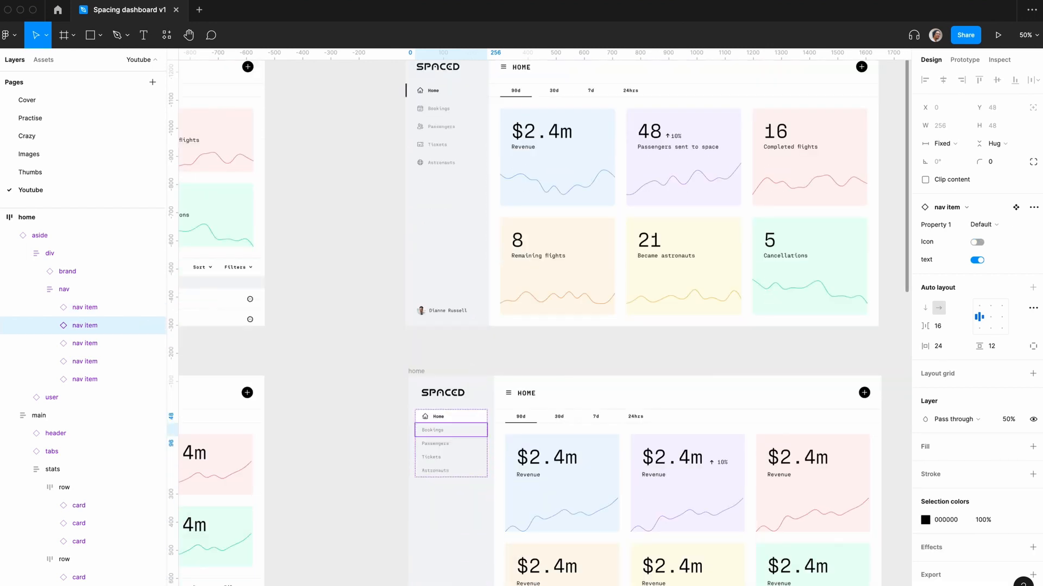
click(977, 243)
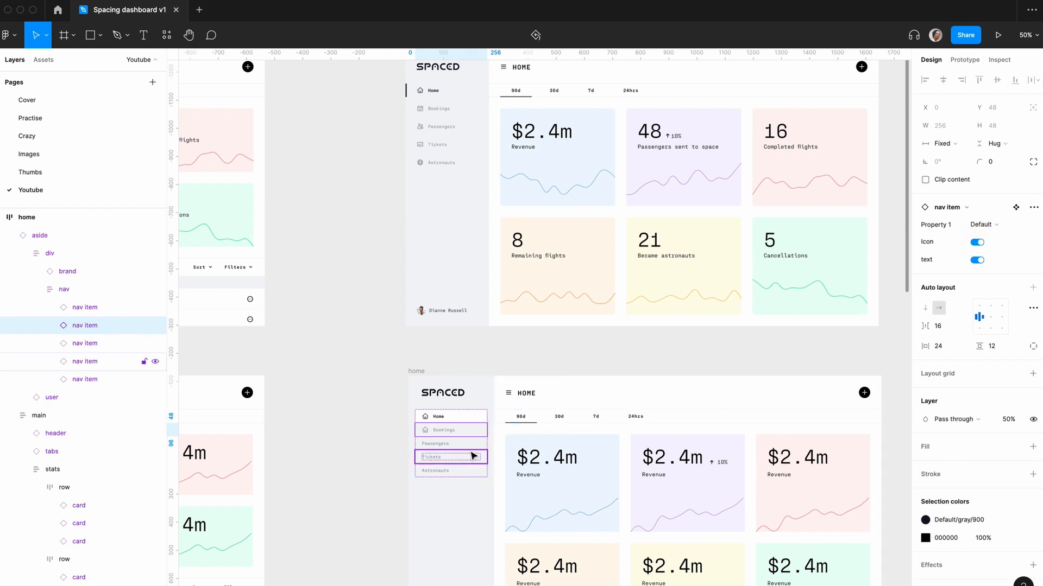
click(468, 442)
click(977, 242)
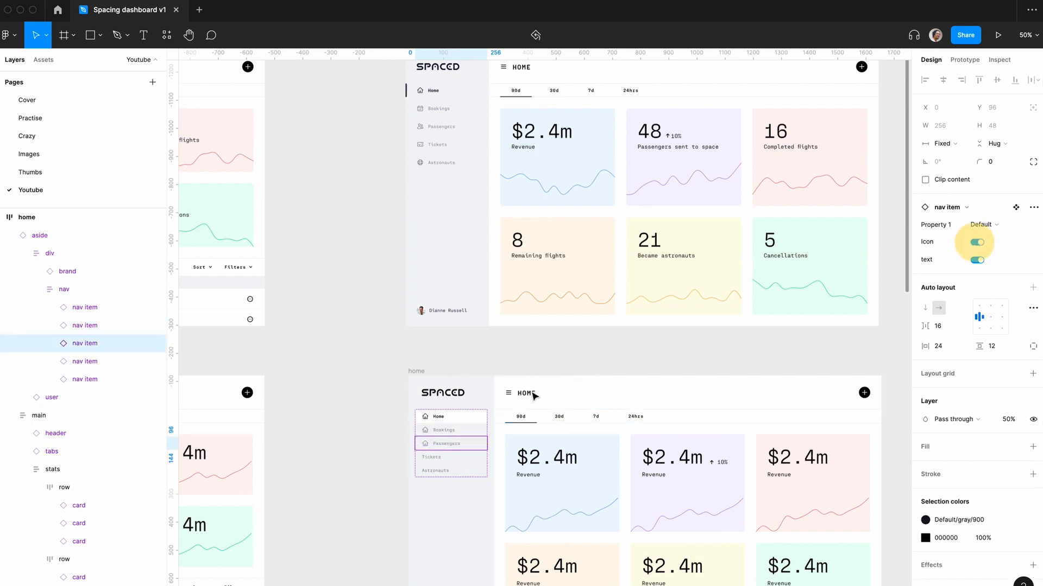
click(471, 456)
click(977, 242)
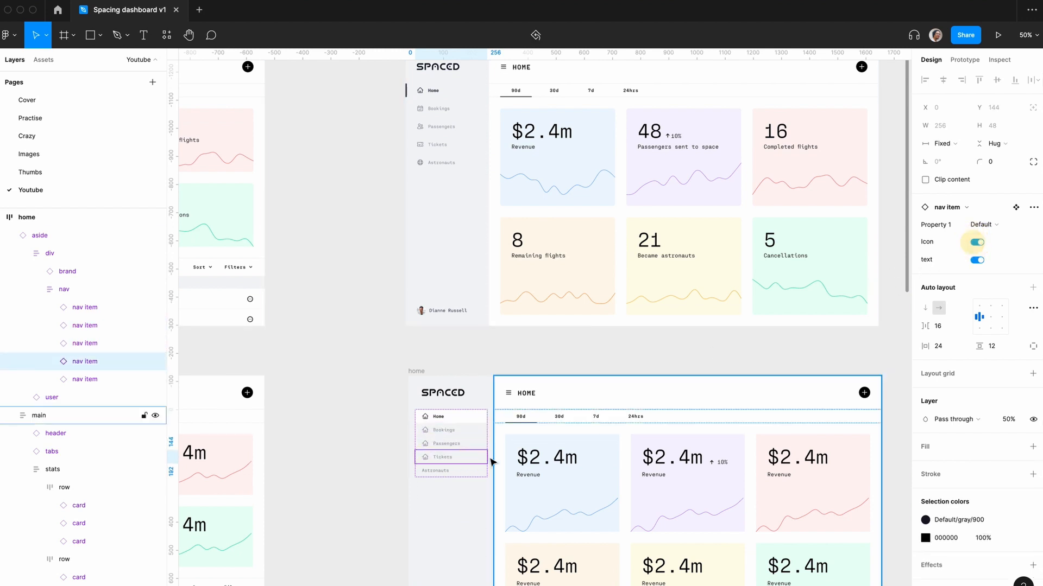
click(456, 471)
click(977, 243)
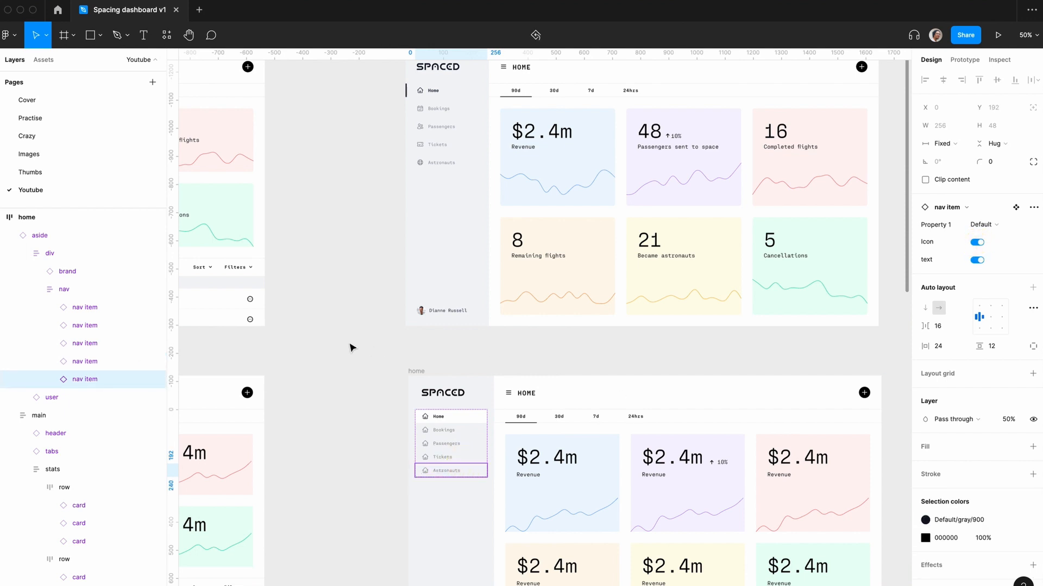
- Switch the Home nav item in the light aside to the active border variant
click(350, 346)
scroll(350, 348, up, 5)
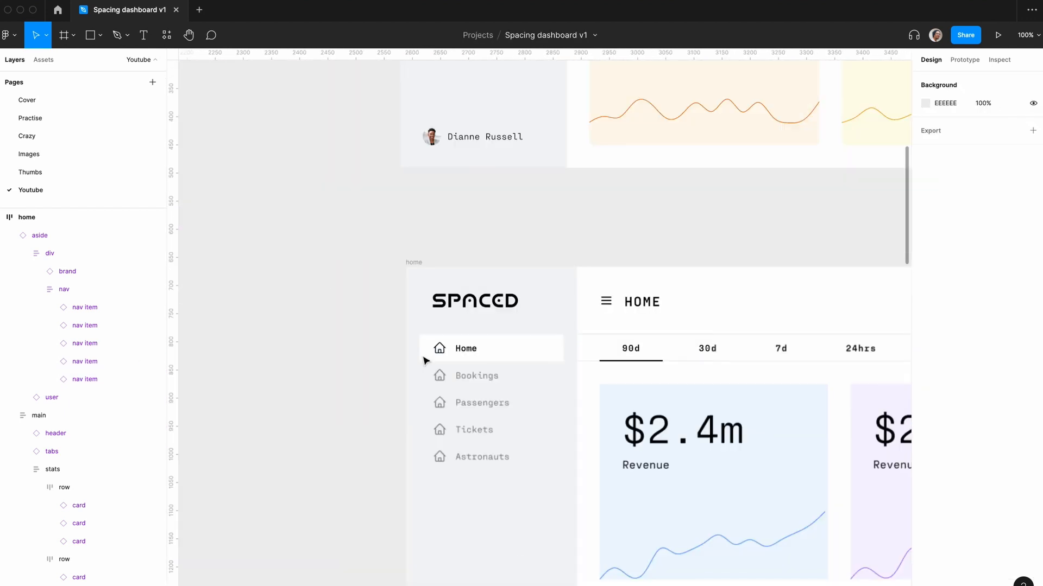
click(512, 354)
click(510, 352)
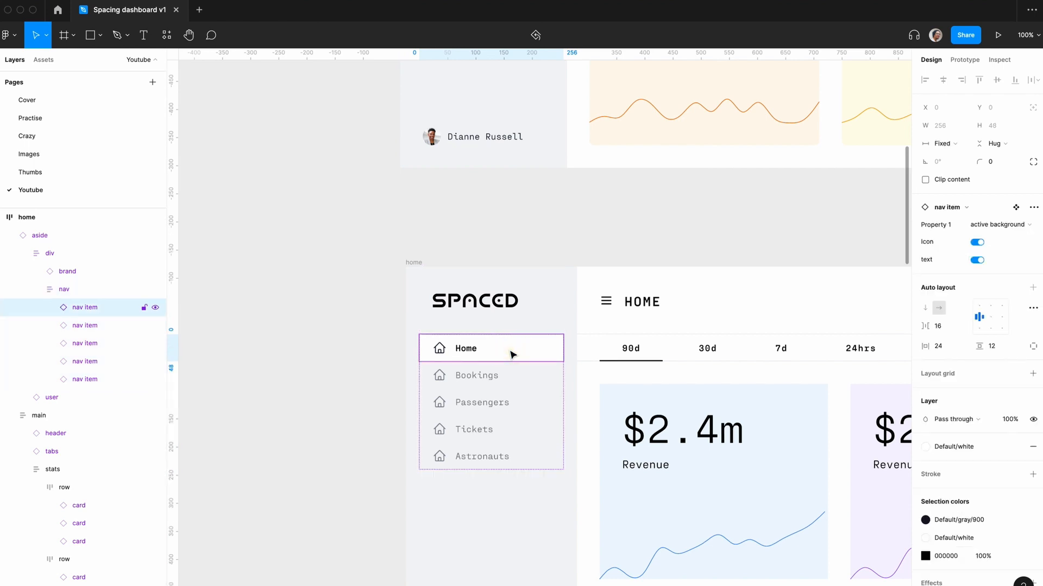
click(997, 224)
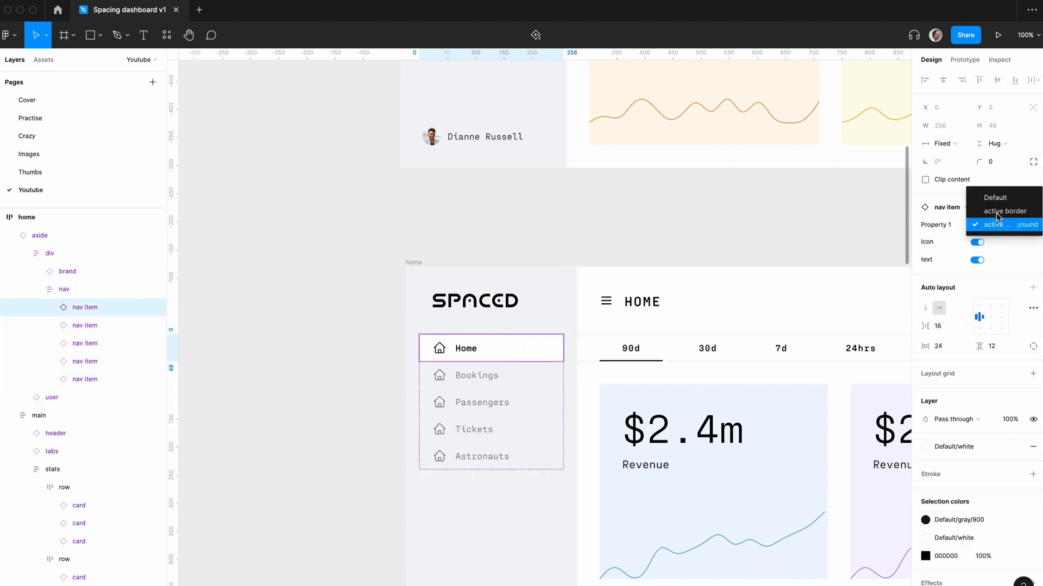
click(996, 208)
click(241, 223)
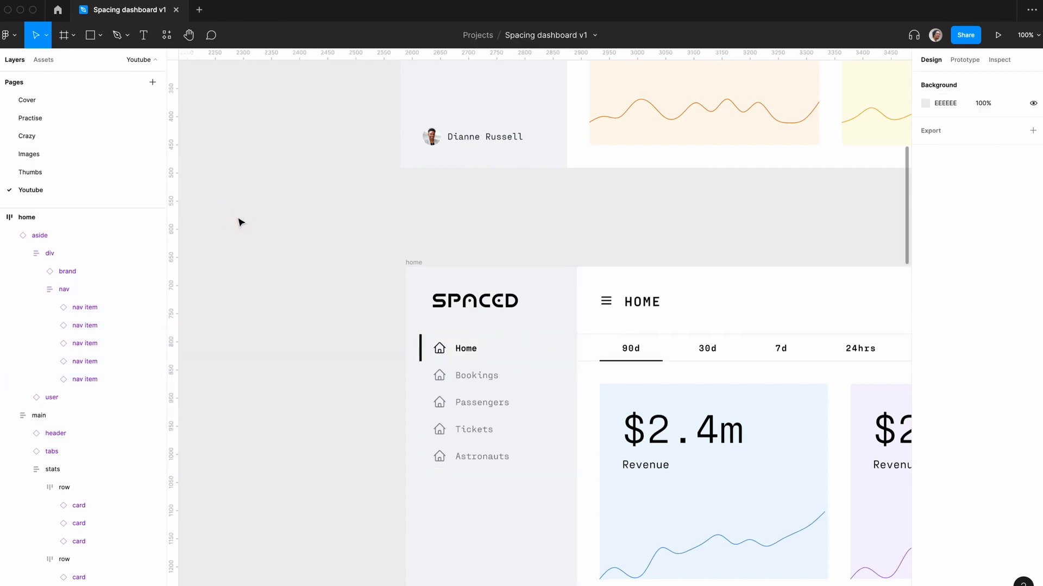
- Set the light aside's horizontal padding to 0
click(500, 369)
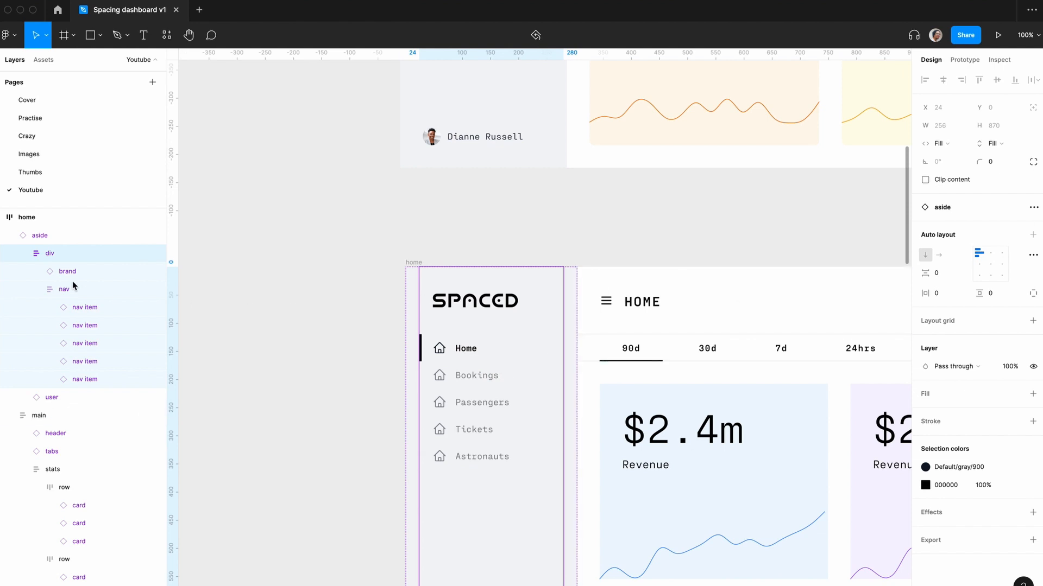
click(35, 236)
click(940, 328)
text(24)
key(Return)
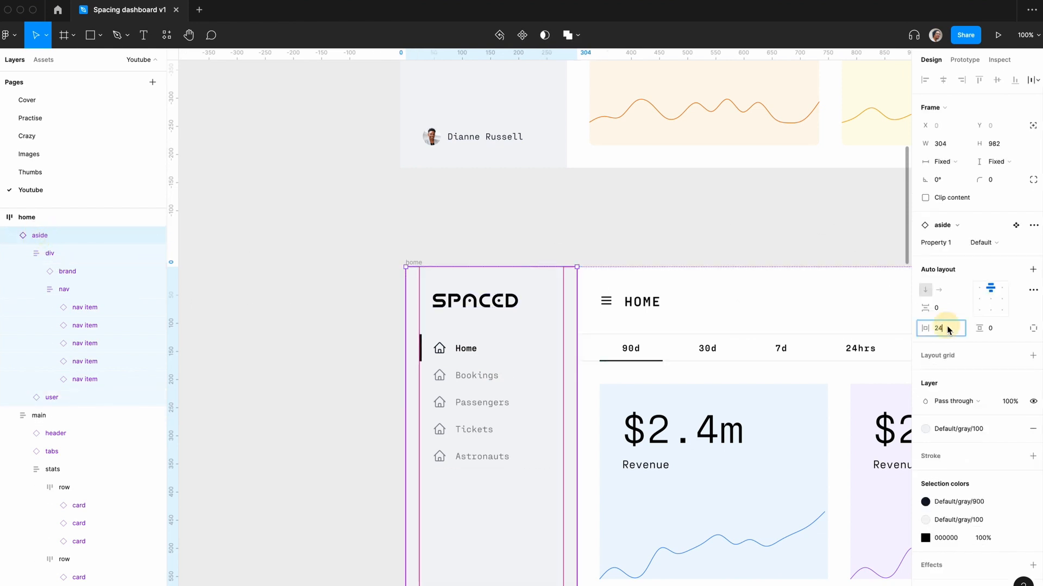
double_click(947, 330)
text(0)
key(Return)
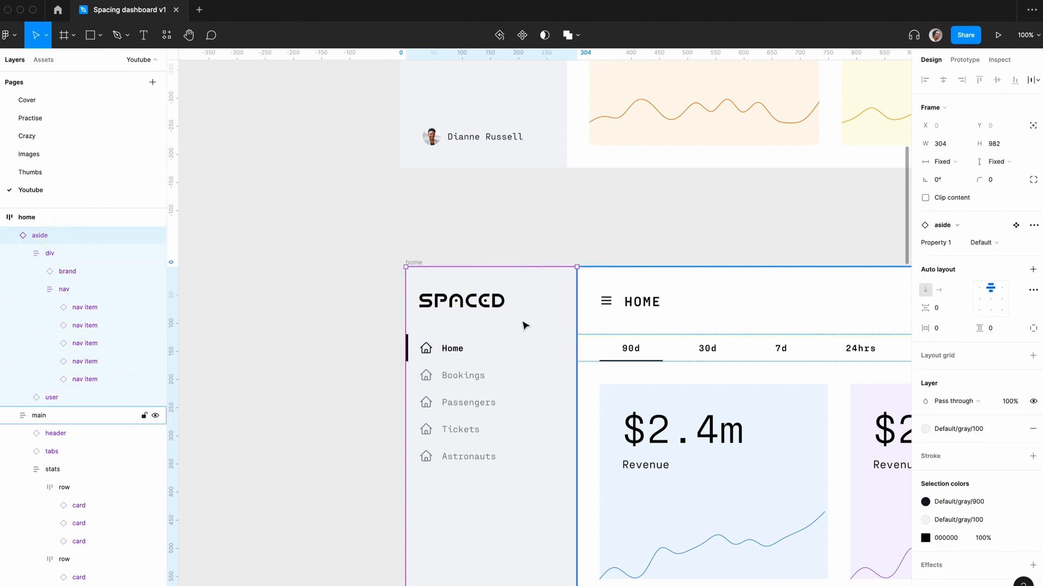
key(Return)
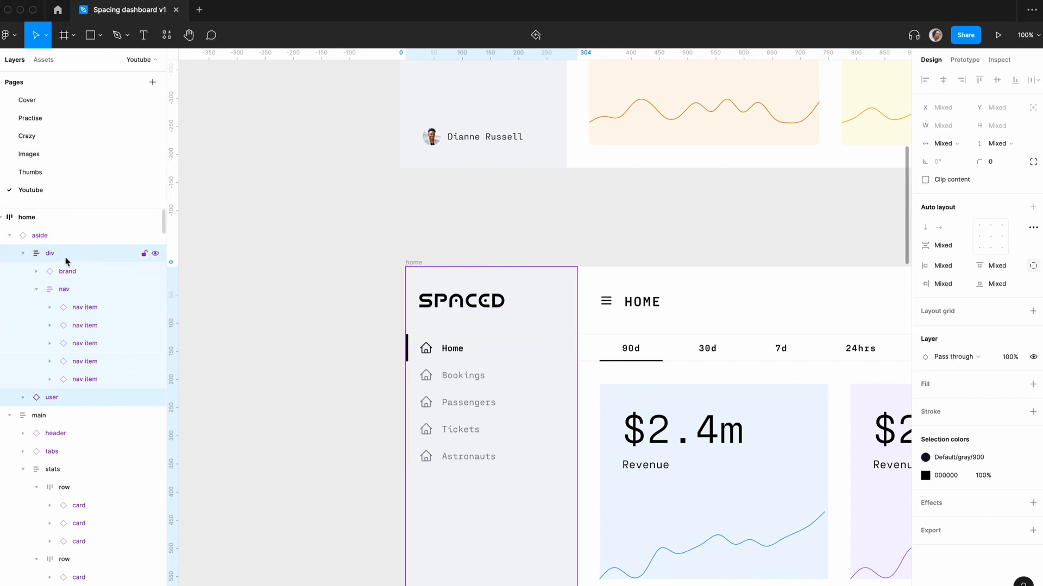
key(Return)
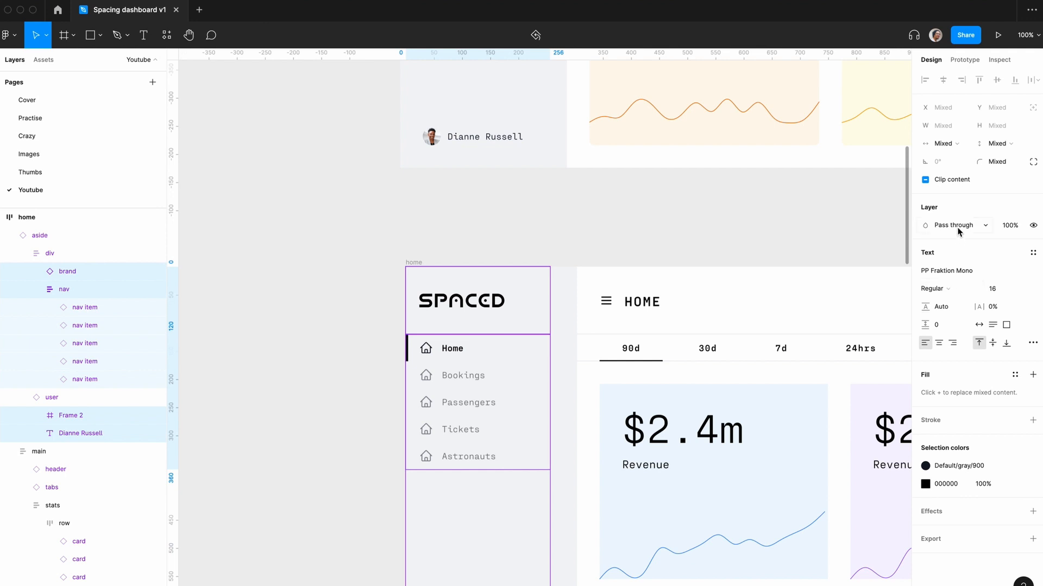
click(951, 145)
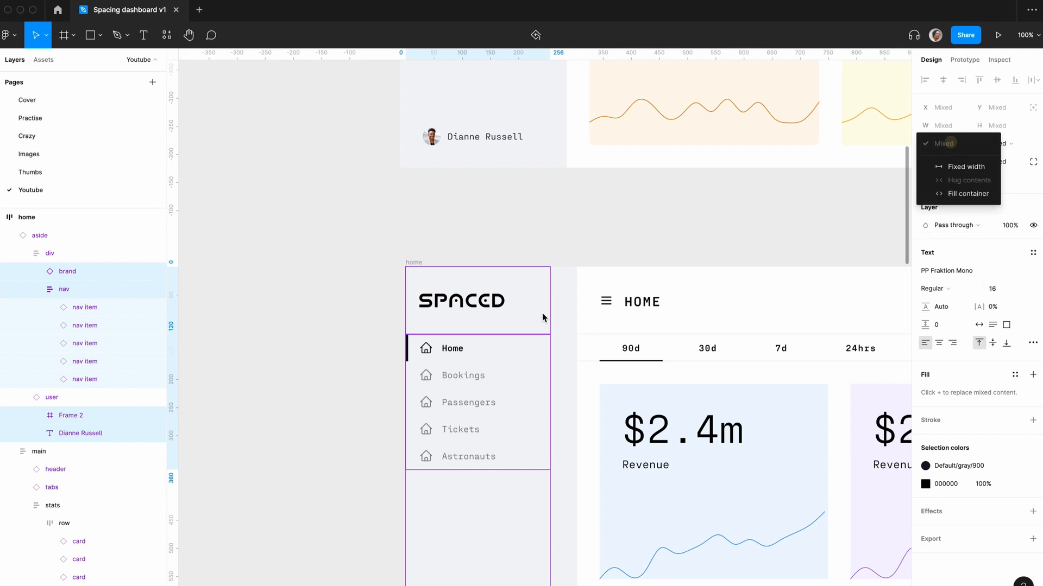
- Give the aside's brand instance a horizontal padding of 40 and set its width to Fill container
double_click(499, 312)
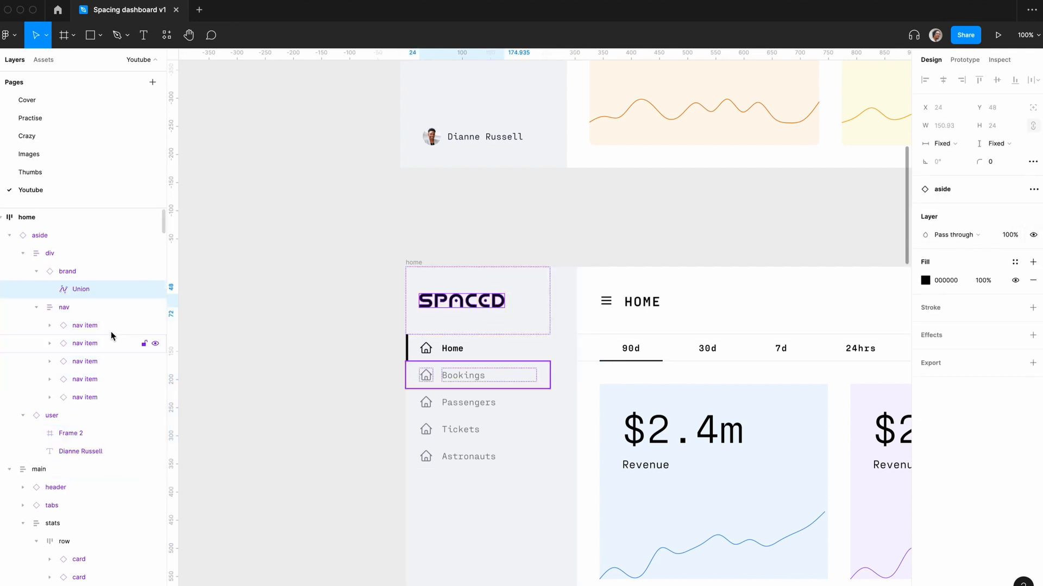
click(76, 275)
click(951, 310)
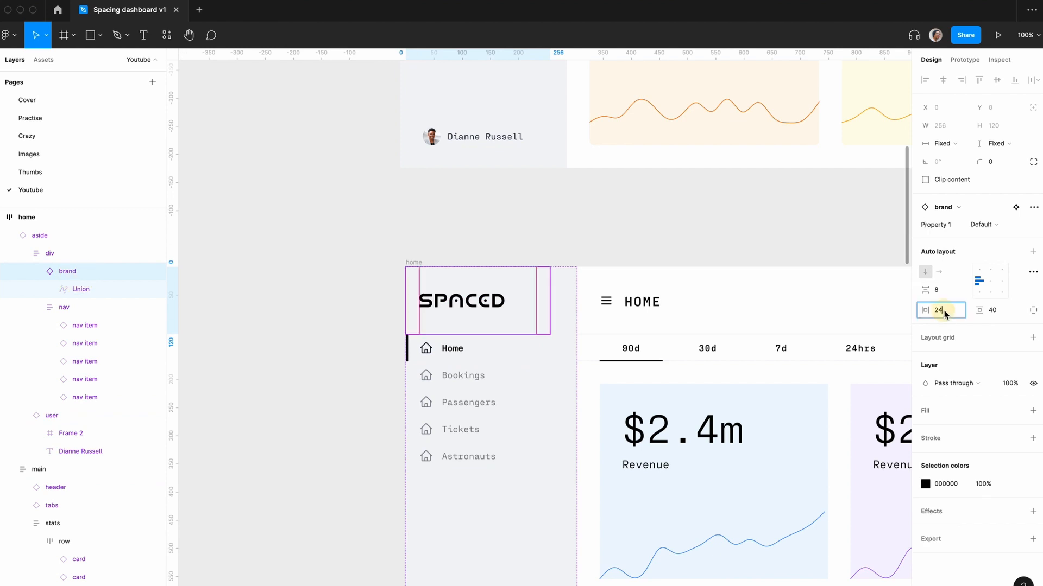
text(40)
key(Return)
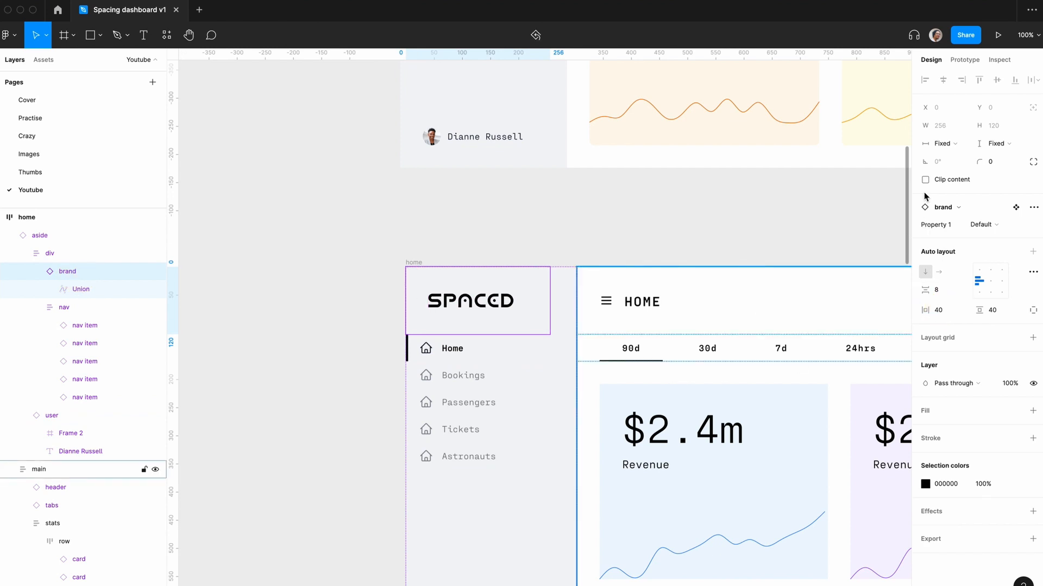
click(949, 144)
click(951, 172)
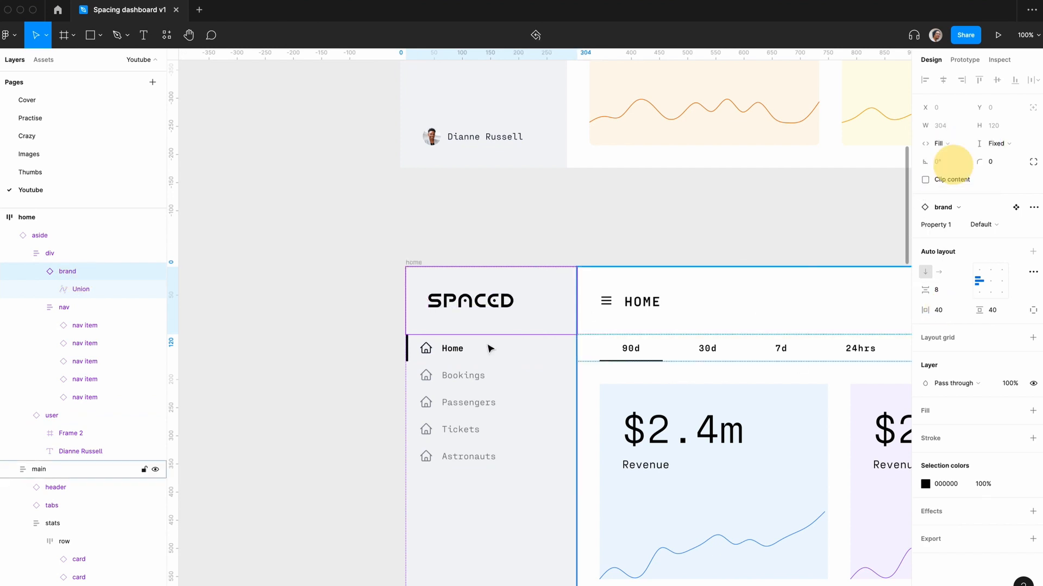
- Set the horizontal padding of all five nav items to 40 and their width to Fill container
click(536, 361)
key(Return)
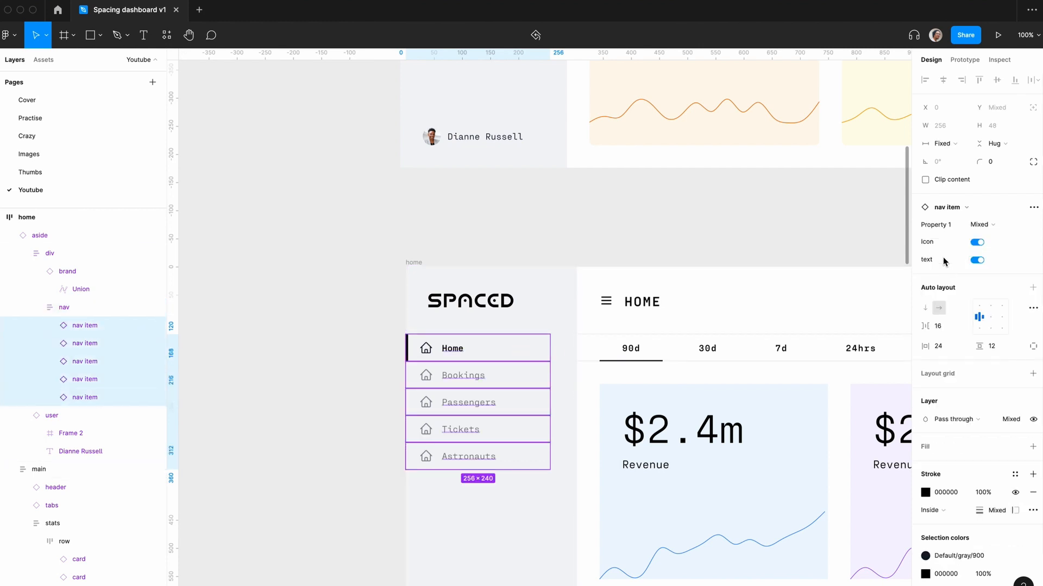
click(938, 346)
text(40)
key(Return)
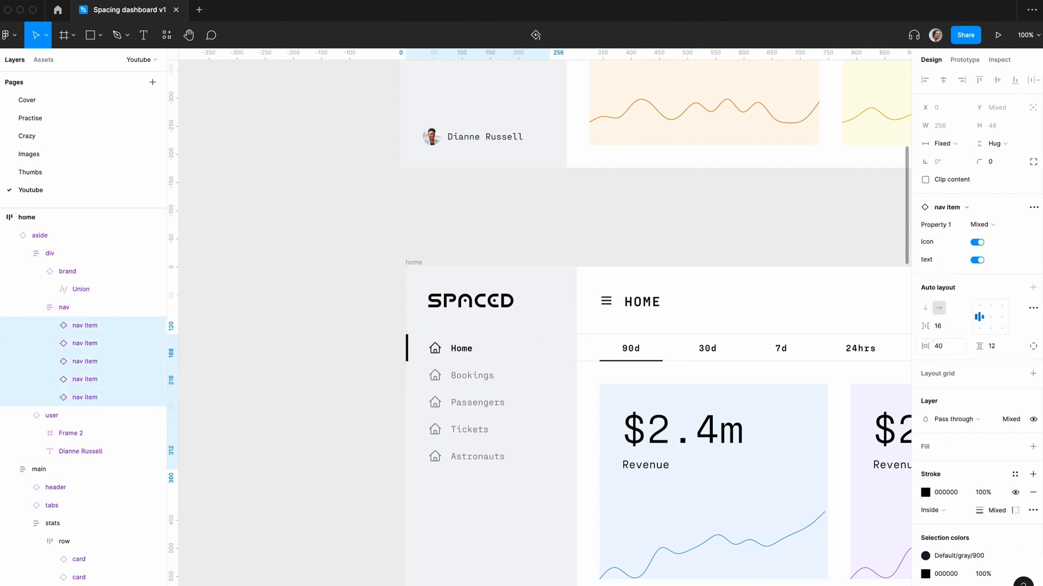
click(949, 142)
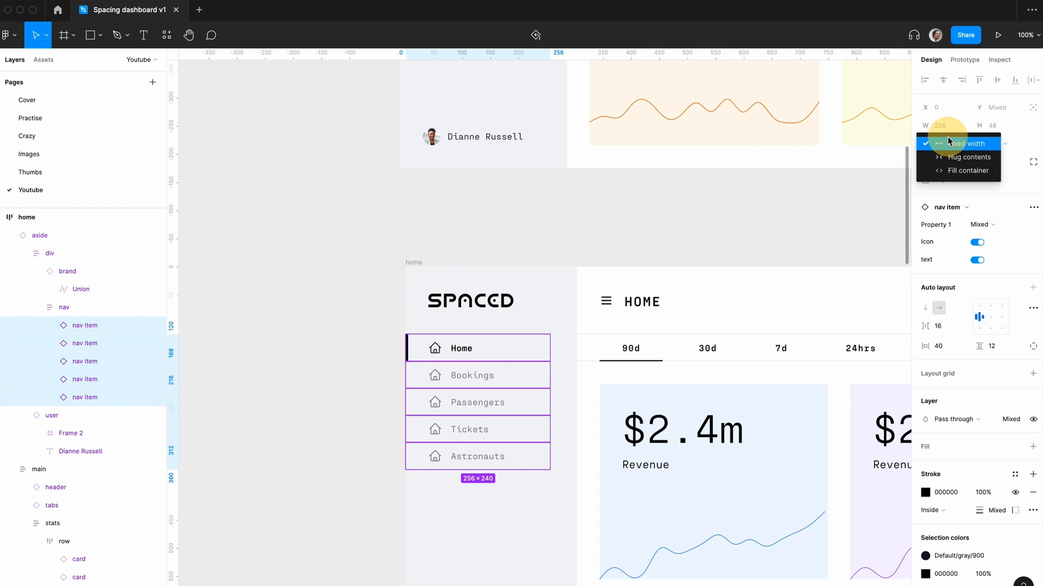
click(952, 171)
- Set the width of the nav group inside the light aside to Fill container
click(62, 307)
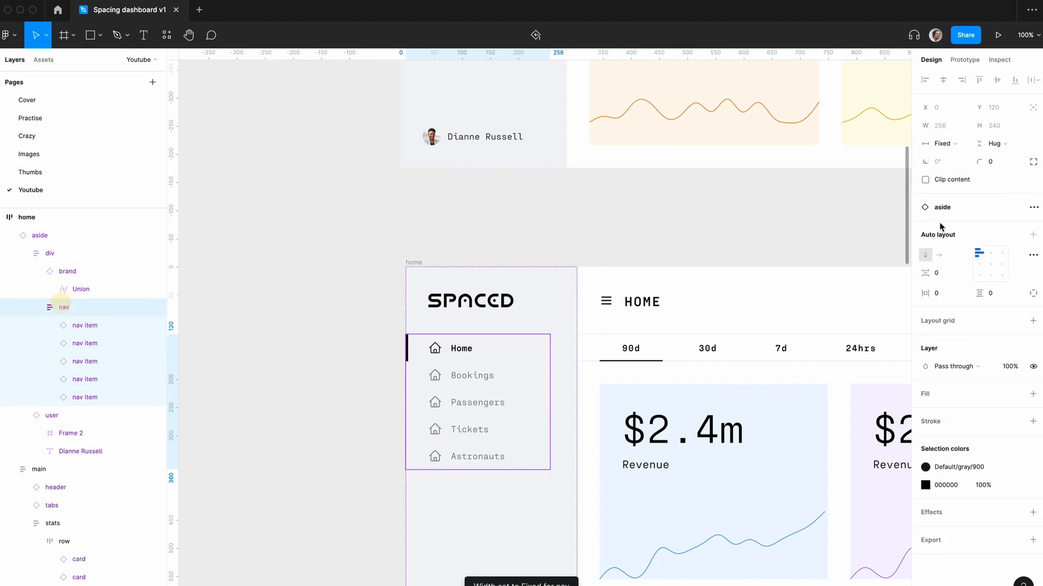
click(940, 144)
click(949, 172)
- Set the user instance at the foot of the light aside to Fill container width with 40 horizontal padding
scroll(360, 310, down, 5)
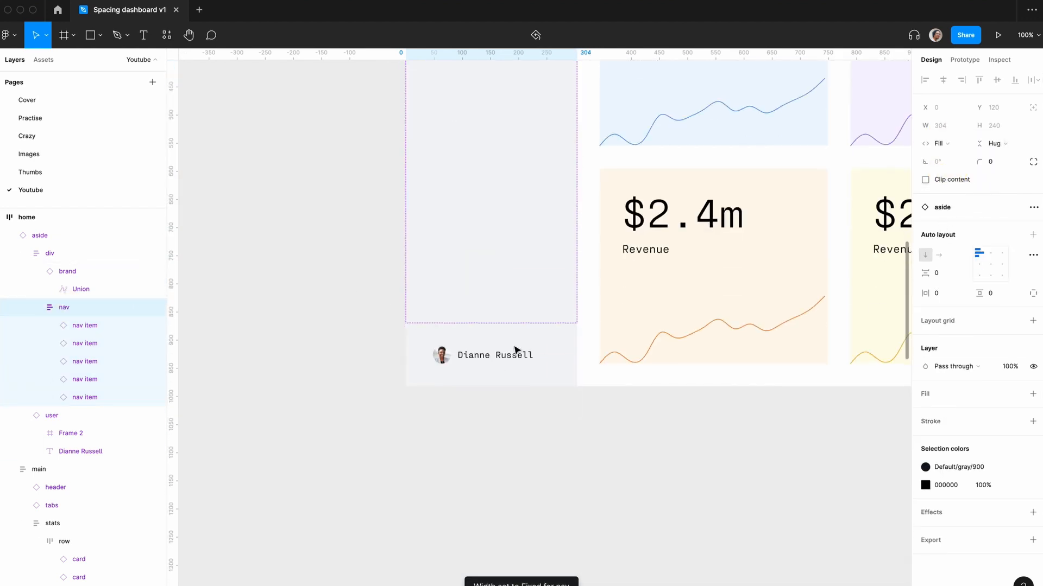
click(554, 348)
click(953, 143)
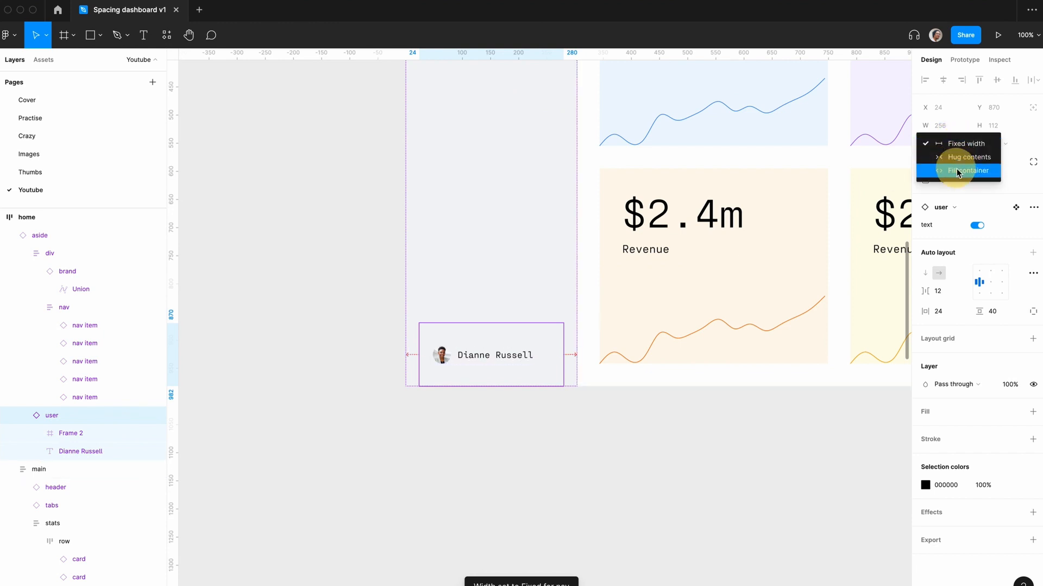
click(956, 170)
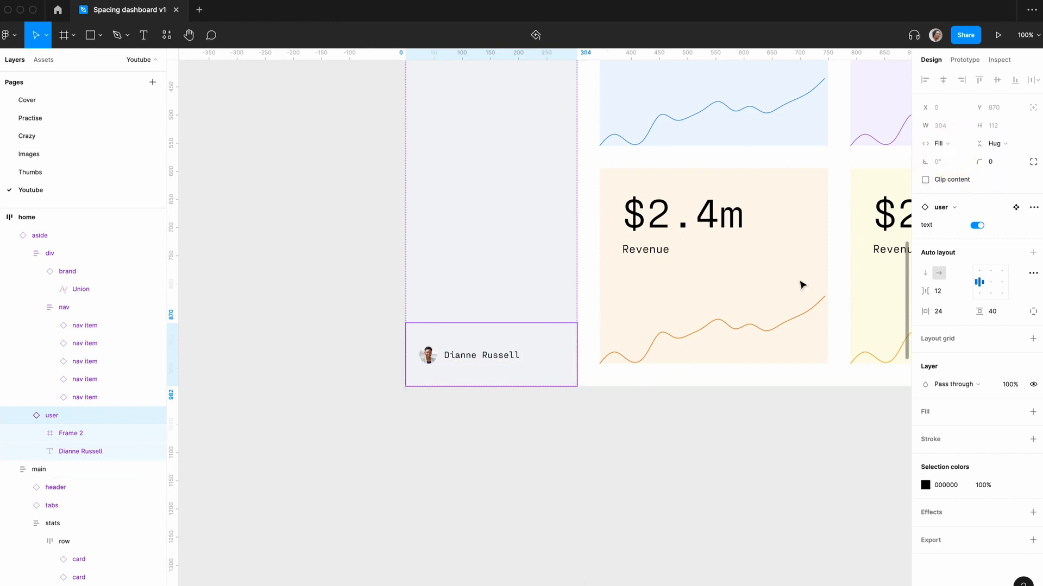
click(944, 311)
text(40)
key(Return)
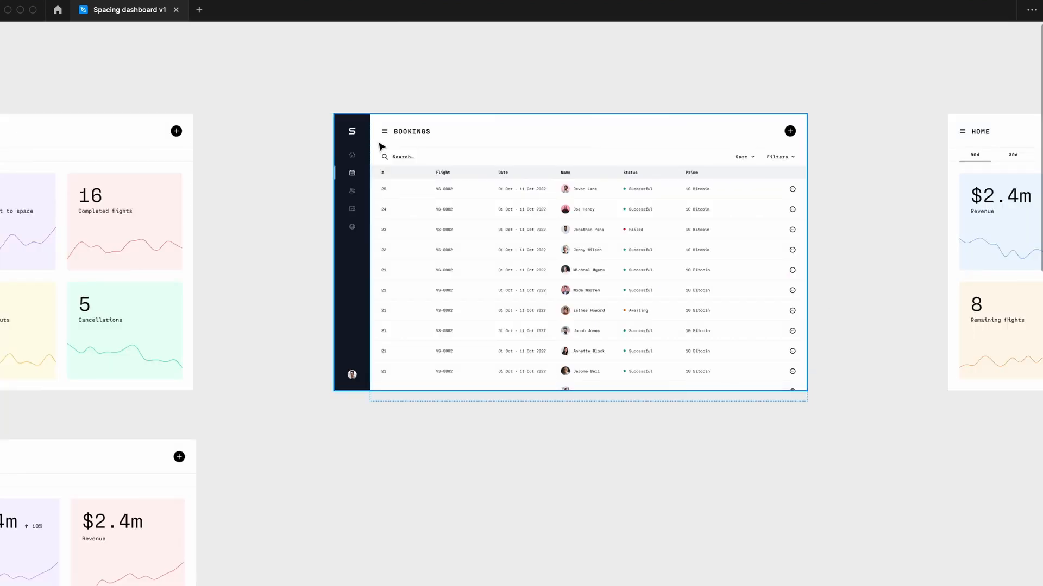
- Examine the Bookings reference's collapsed dark sidebar and full-height table, and compare both built home frames with their references
key(plus)
scroll(379, 144, up, 3)
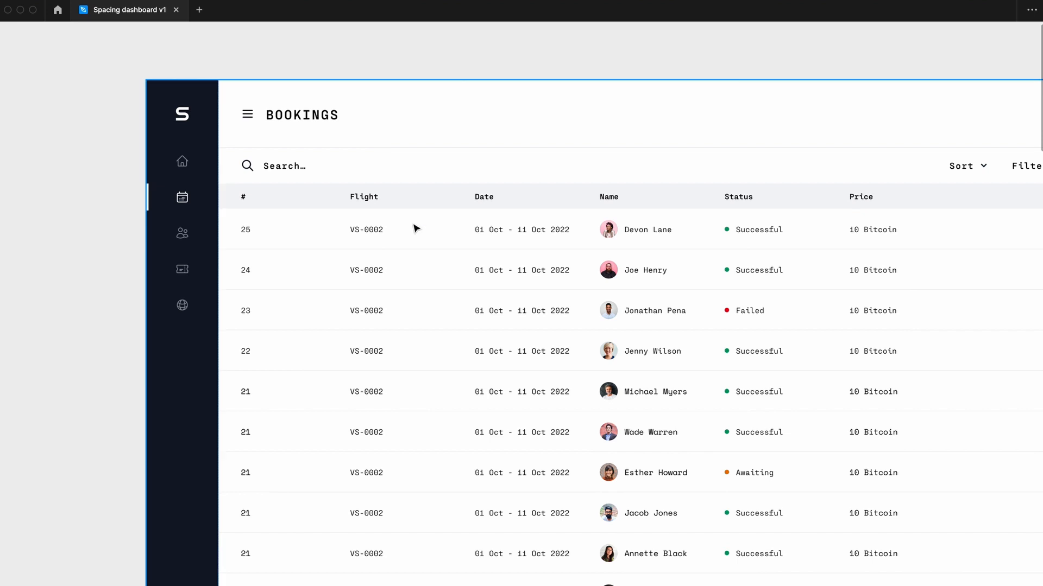
scroll(779, 197, right, 3)
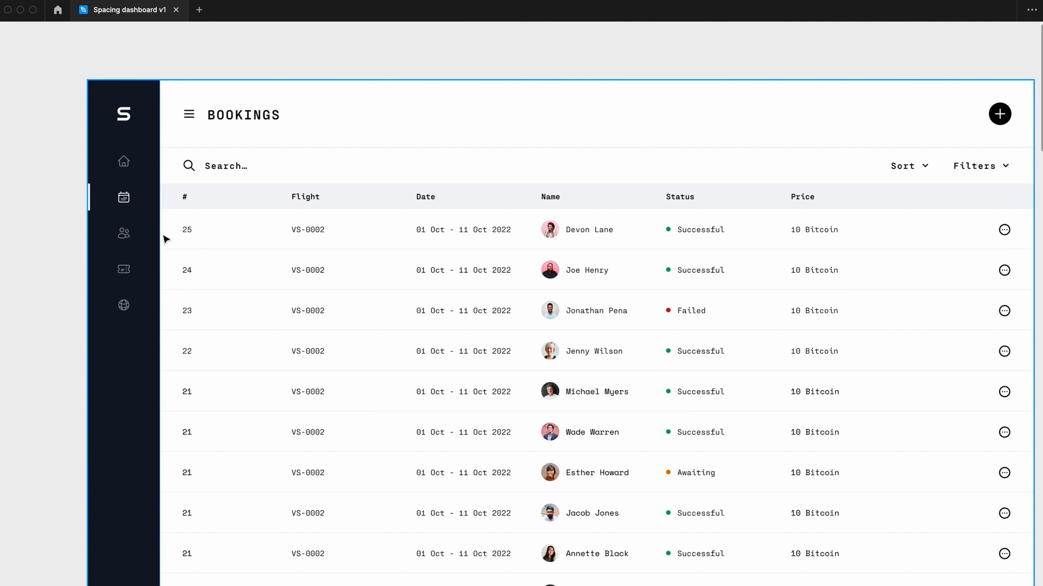
key(minus)
key(minus)
scroll(512, 507, down, 3)
scroll(512, 507, left, 3)
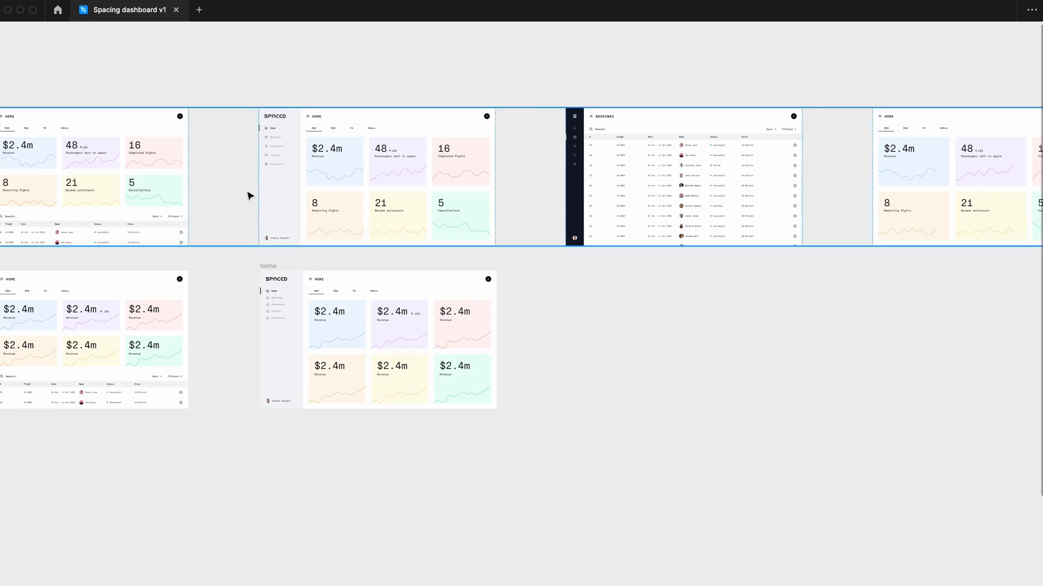
scroll(272, 266, left, 3)
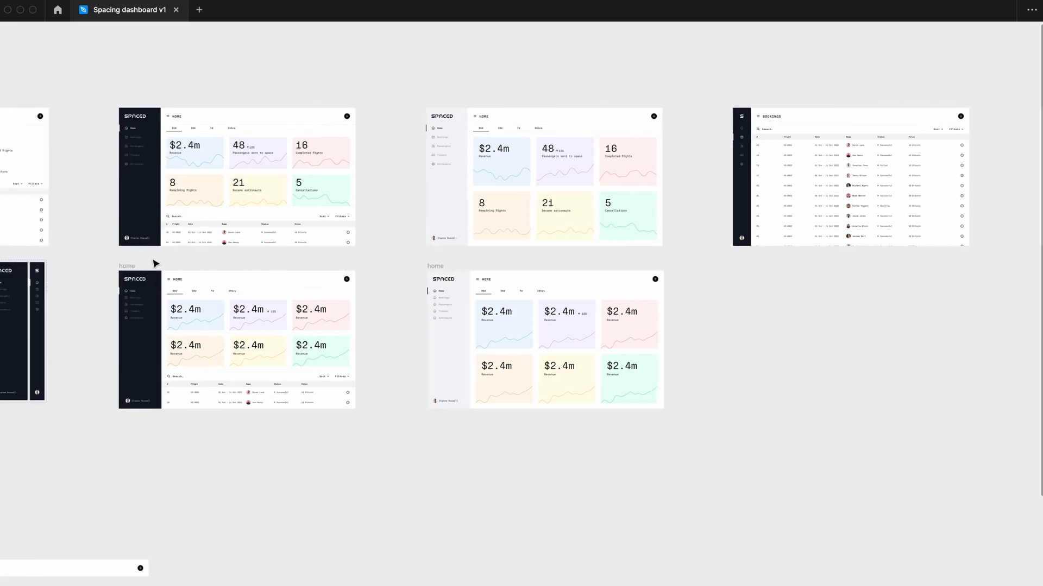
- Duplicate the dark-sidebar home frame and place the copy directly below the Bookings reference
click(128, 273)
key(super+d)
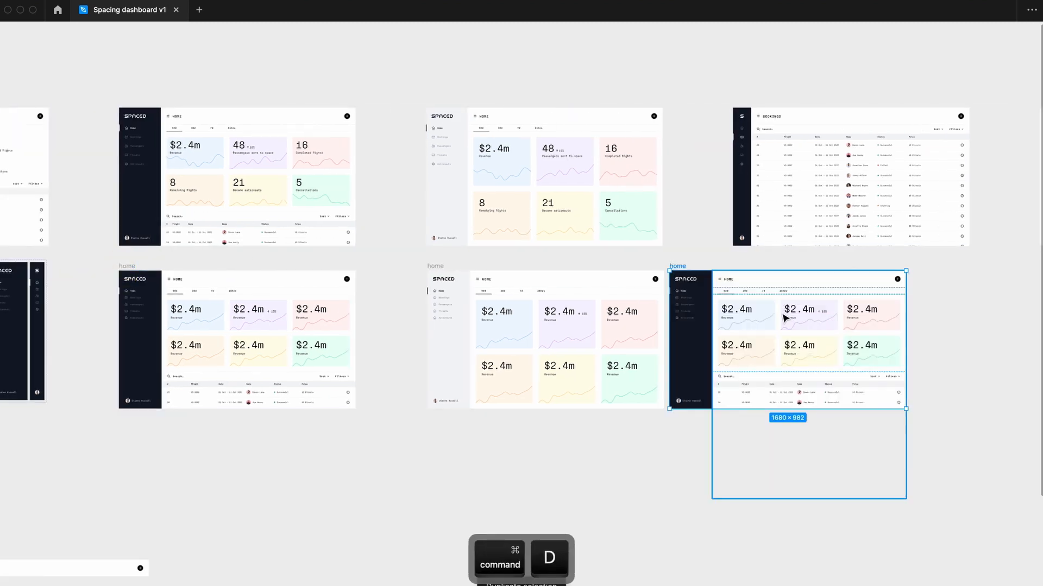
scroll(782, 315, right, 8)
click(780, 312)
drag(245, 272, 309, 269)
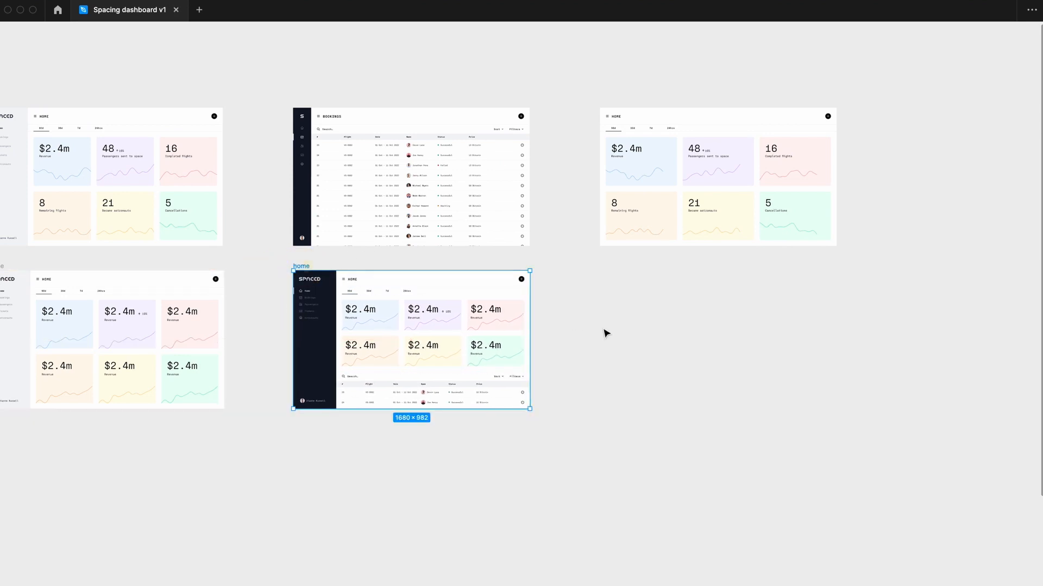
click(601, 328)
- Delete the stats section and the tabs from the duplicated home frame, keeping the header and table
key(plus)
scroll(600, 328, left, 2)
scroll(599, 329, down, 1)
scroll(601, 333, left, 2)
scroll(601, 333, down, 1)
double_click(489, 280)
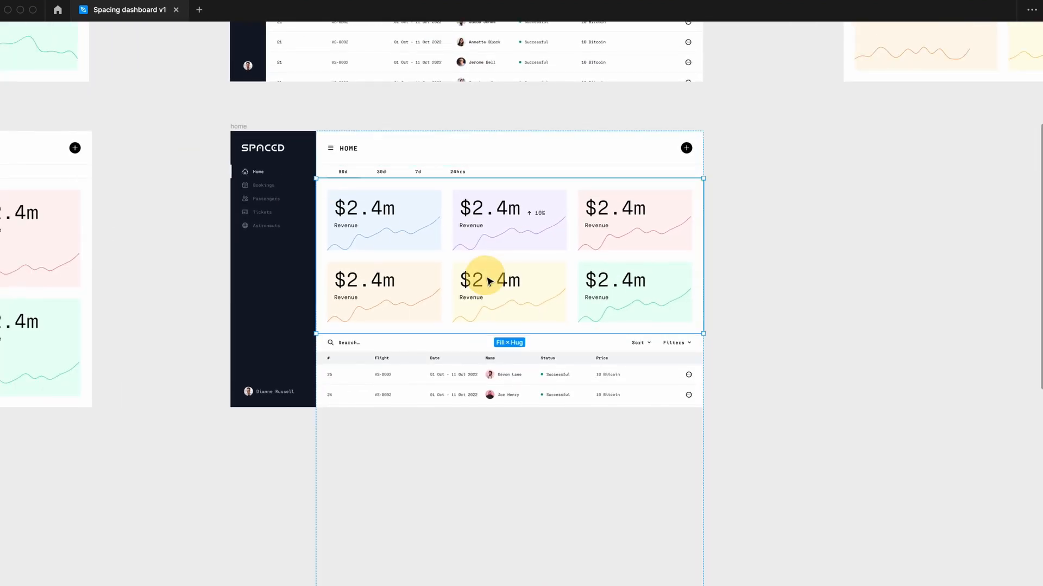
key(super+period)
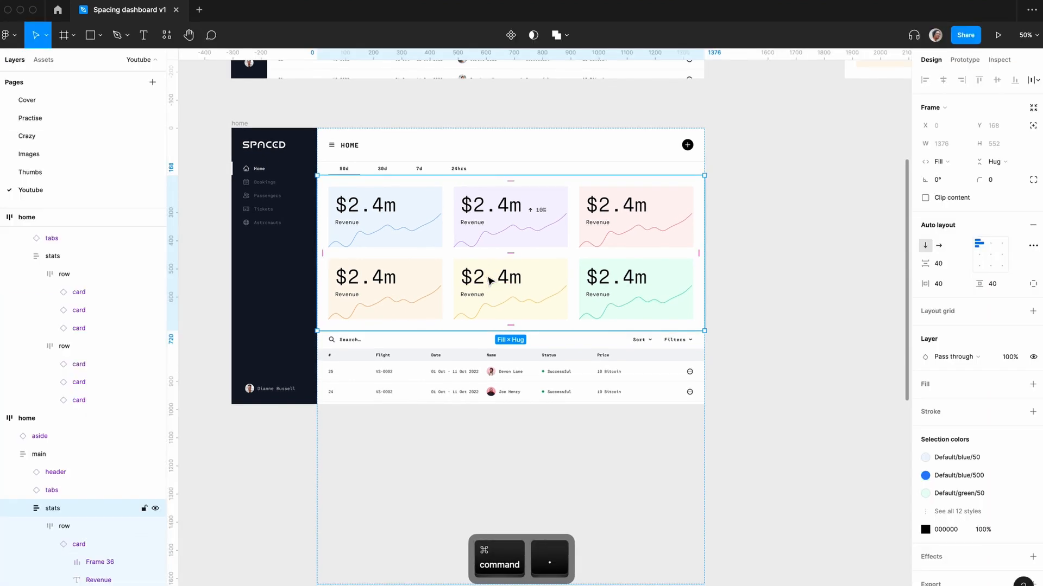
key(Delete)
click(53, 490)
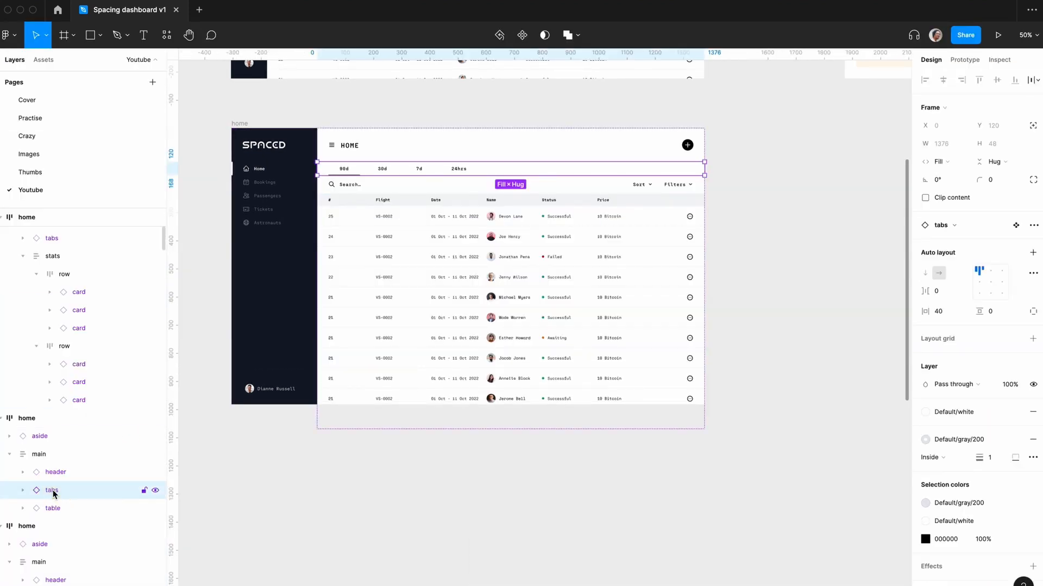
key(Delete)
click(462, 482)
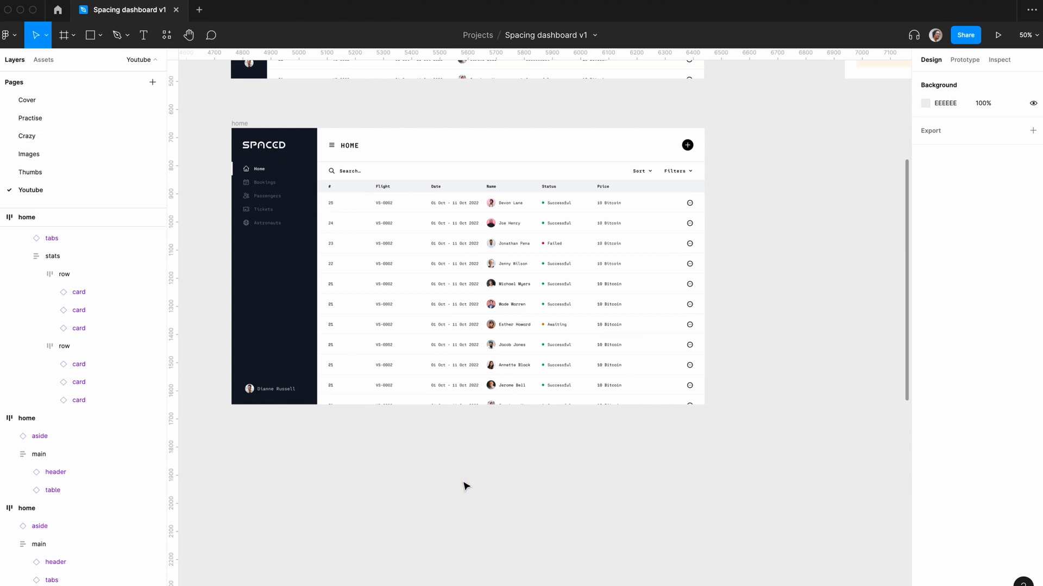
- Switch the aside instance in the duplicated frame to the Dark icons variant
double_click(297, 241)
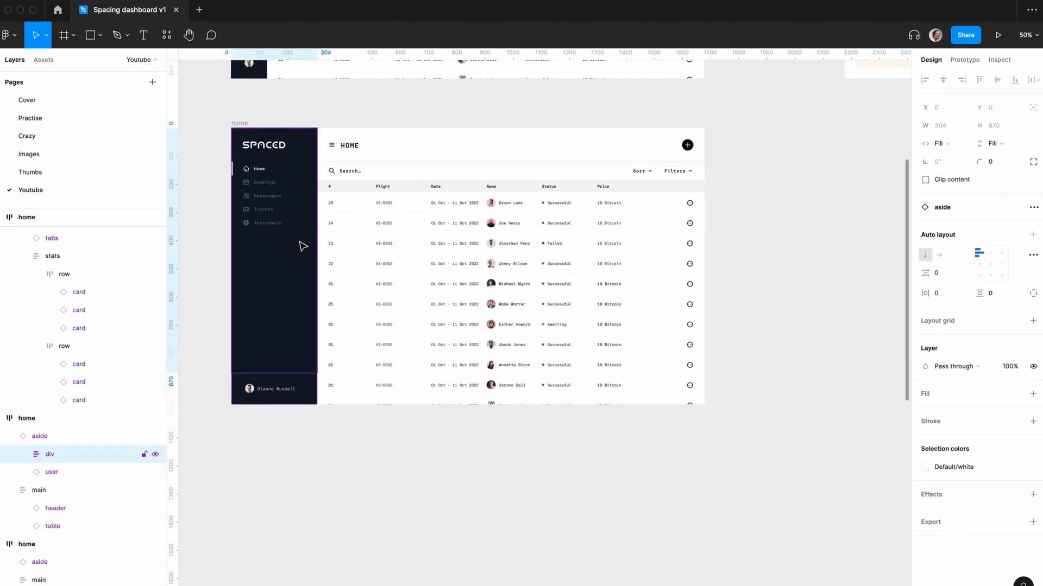
click(40, 437)
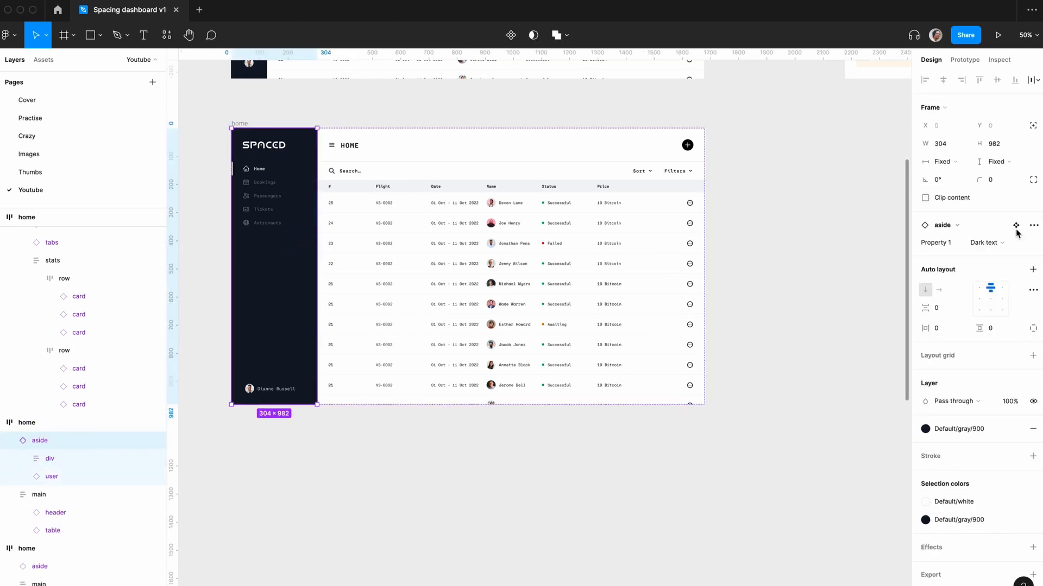
click(994, 247)
click(1000, 257)
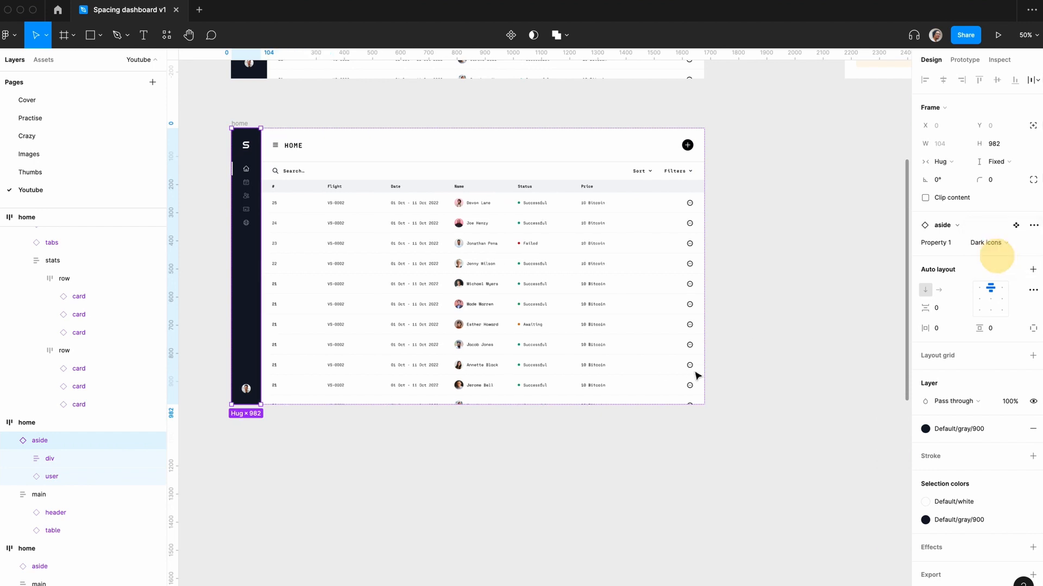
click(507, 482)
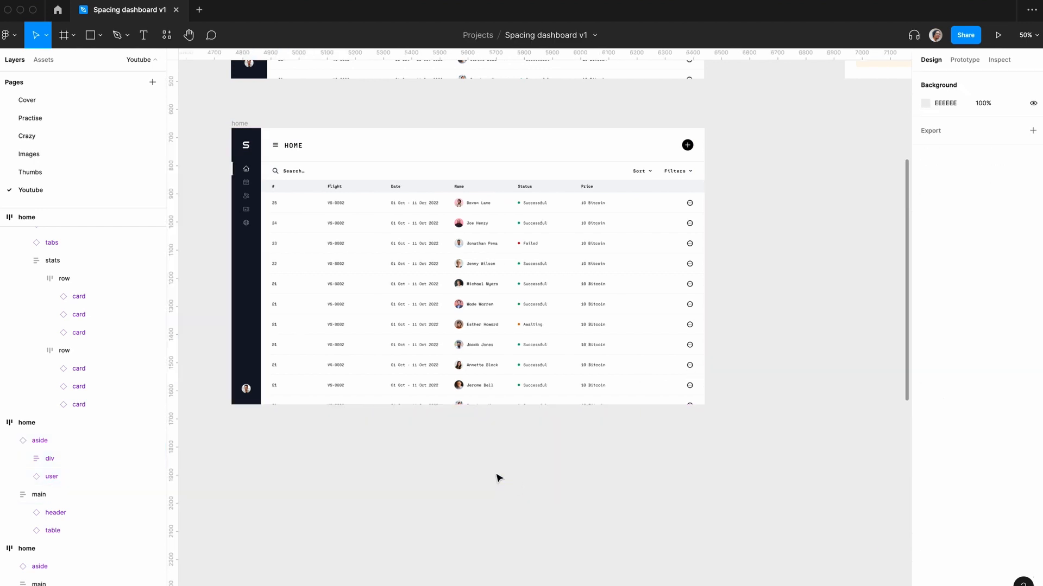
- Change the header title of the duplicated frame to BOOKINGS
scroll(497, 478, left, 3)
key(shift+0)
scroll(377, 342, left, 3)
click(367, 127)
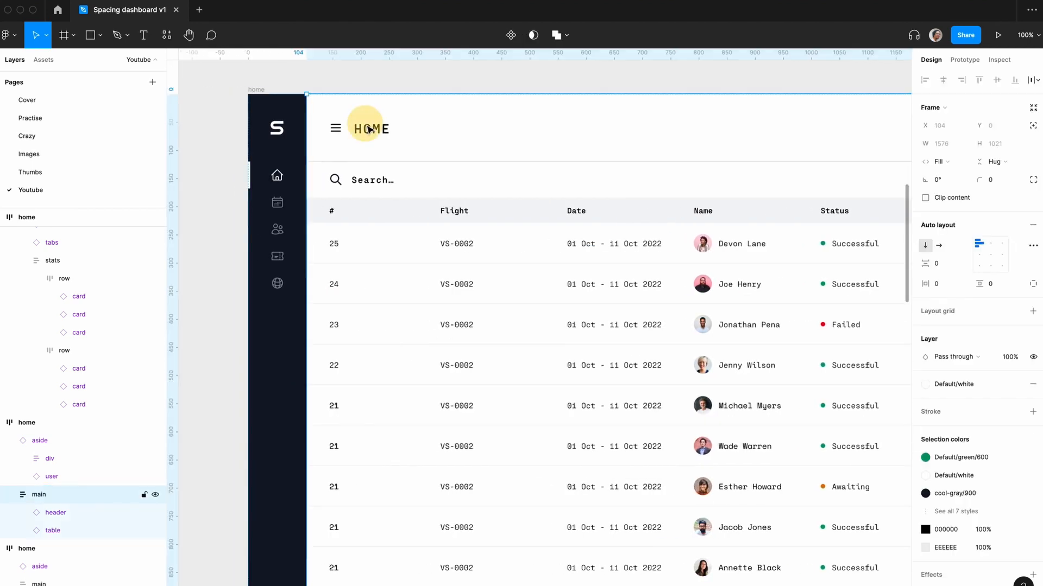
double_click(368, 129)
double_click(369, 129)
text(B)
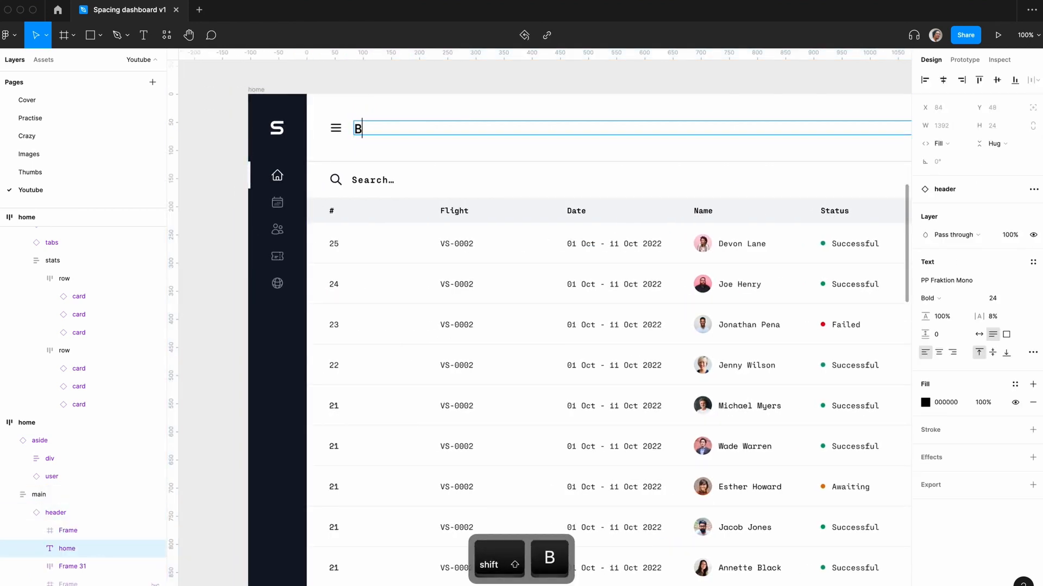
text(OOKINGS)
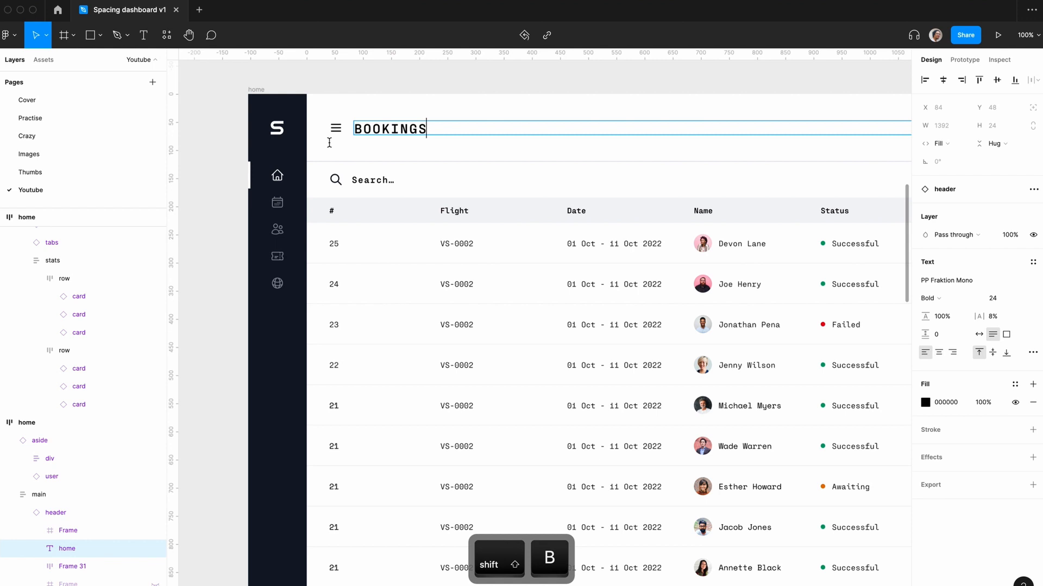
click(206, 145)
- Set the Home nav item in the collapsed sidebar of the Bookings frame to the Default variant
triple_click(295, 179)
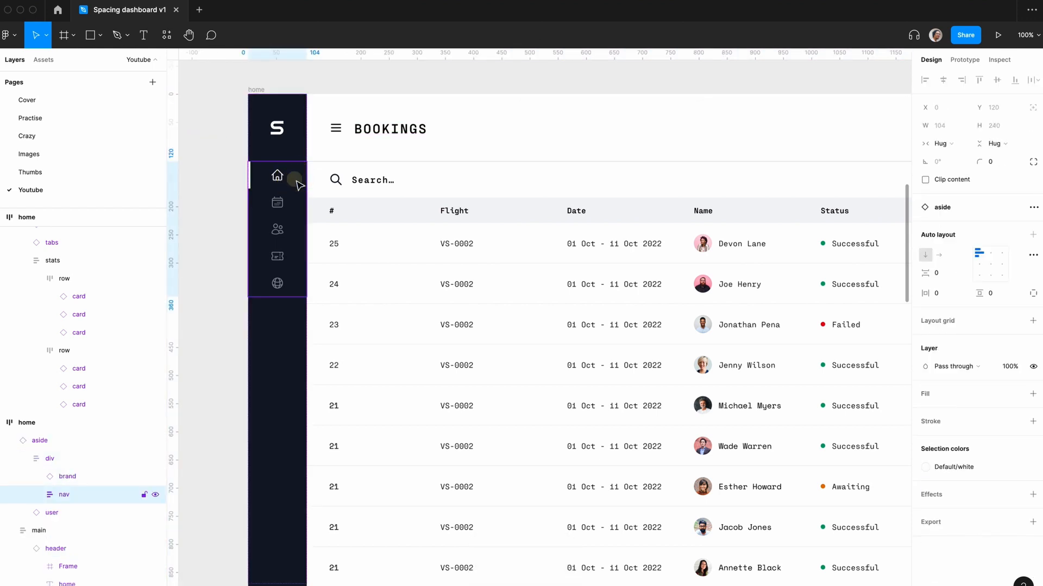
double_click(293, 181)
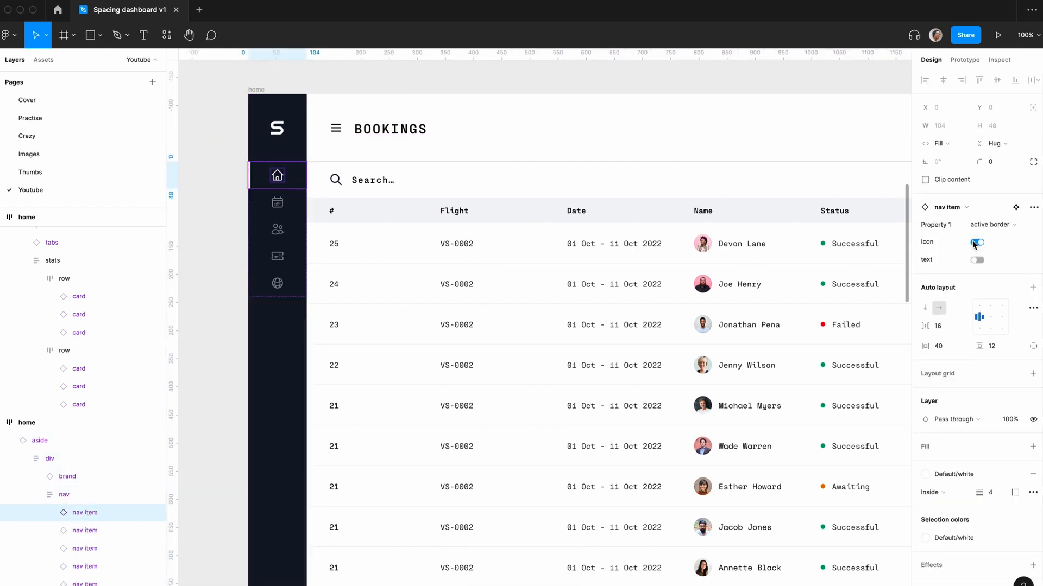
click(988, 225)
click(992, 211)
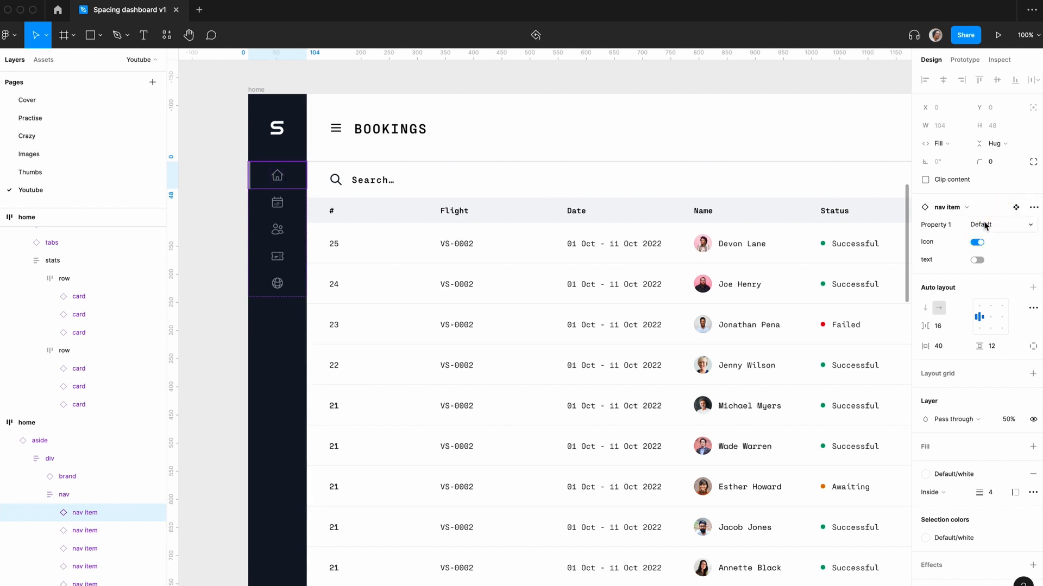
click(986, 226)
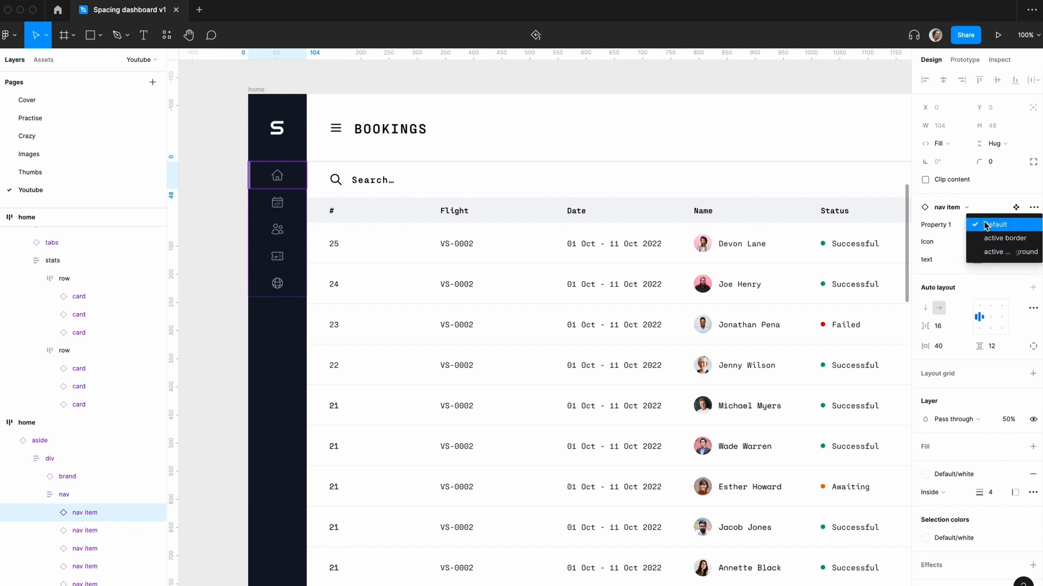
click(989, 238)
click(988, 225)
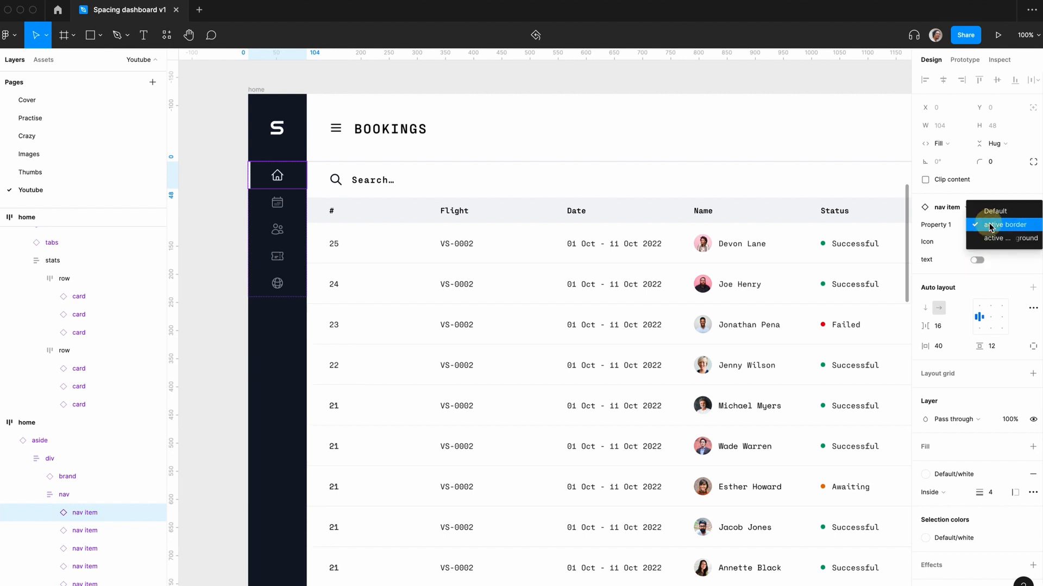
click(992, 211)
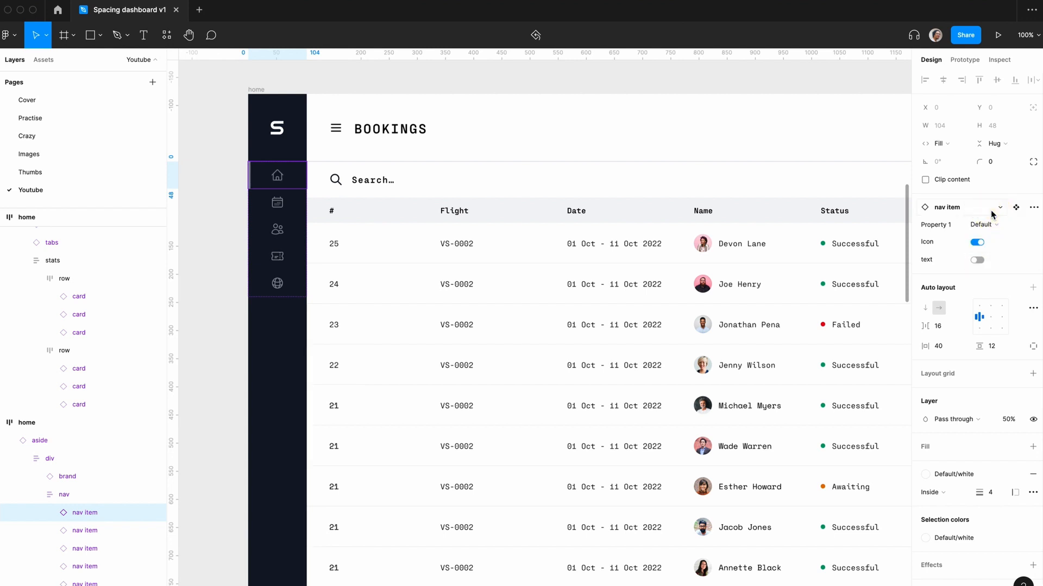
- Check the Home nav item's main component, return to the instance and remove its leftover white stroke
right_click(273, 178)
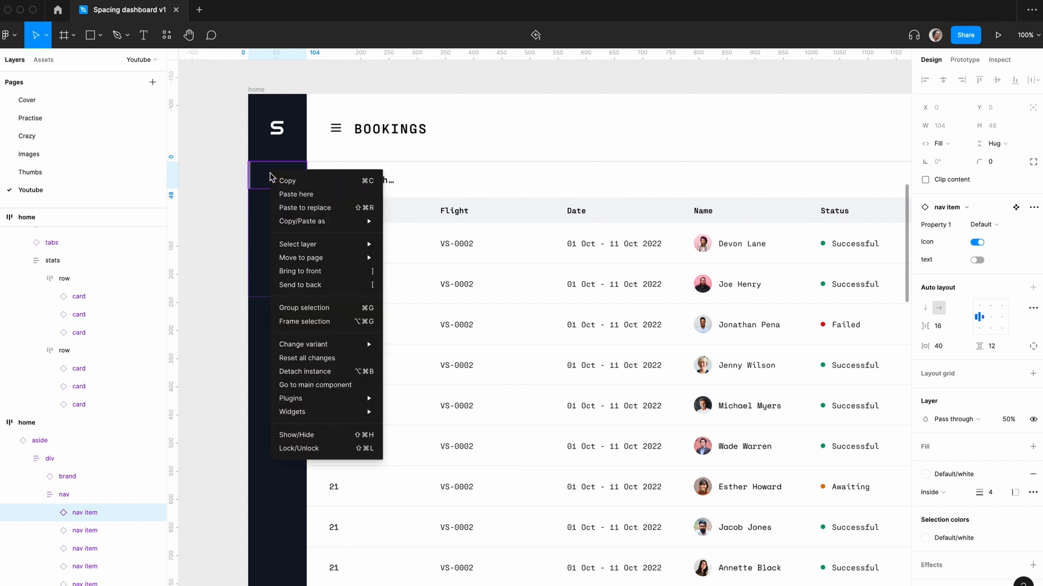
click(347, 384)
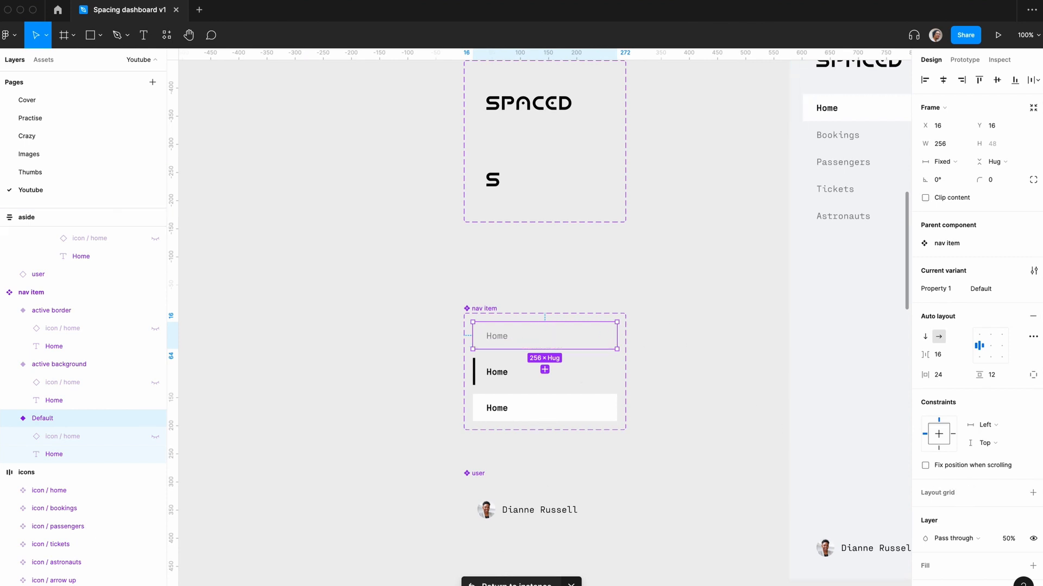
click(500, 581)
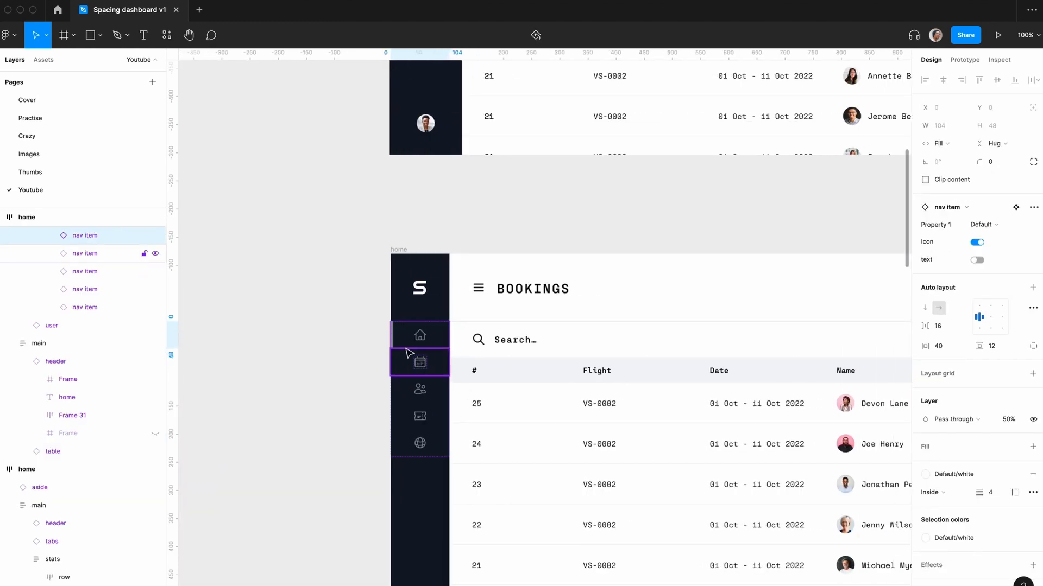
click(1033, 476)
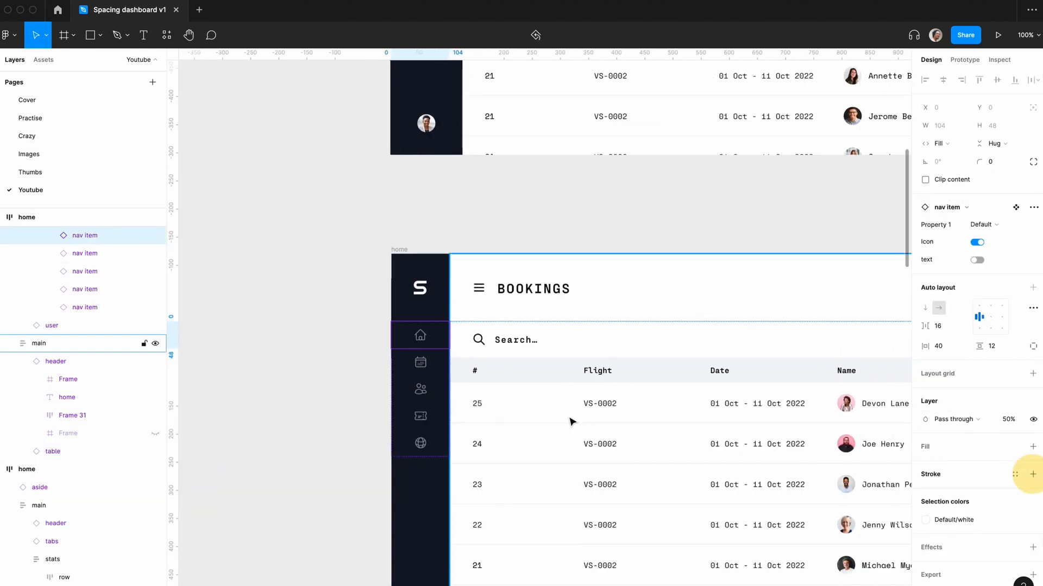
- Set the Bookings nav item in the collapsed sidebar to the active border variant with a white stroke
click(430, 364)
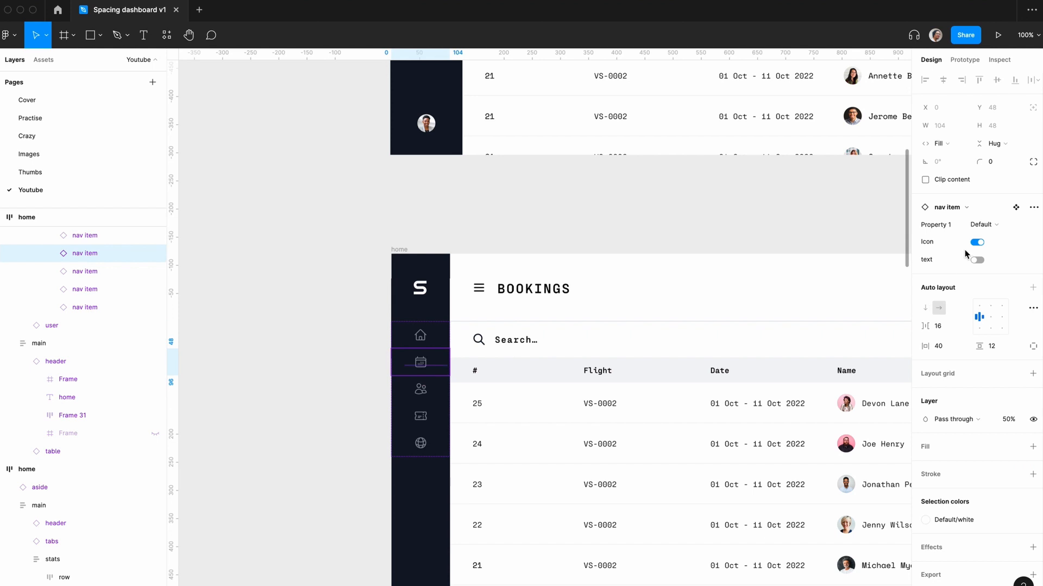
click(982, 225)
click(989, 239)
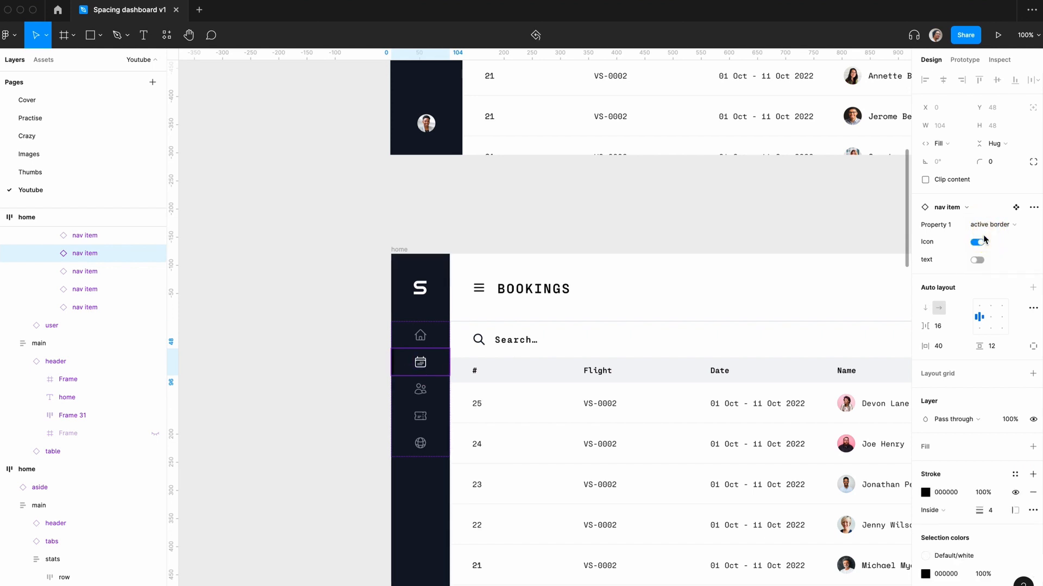
click(1015, 474)
click(864, 510)
click(310, 333)
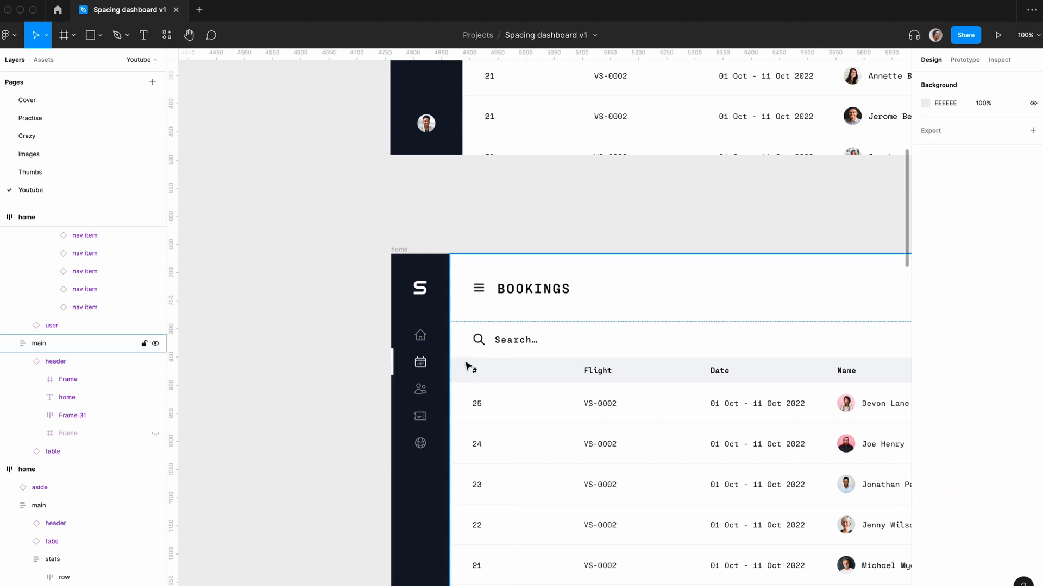
- Set the spacing between nav items to 16 in the nav group of the light Default variant of the aside component
scroll(460, 371, down, 5)
scroll(460, 369, up, 5)
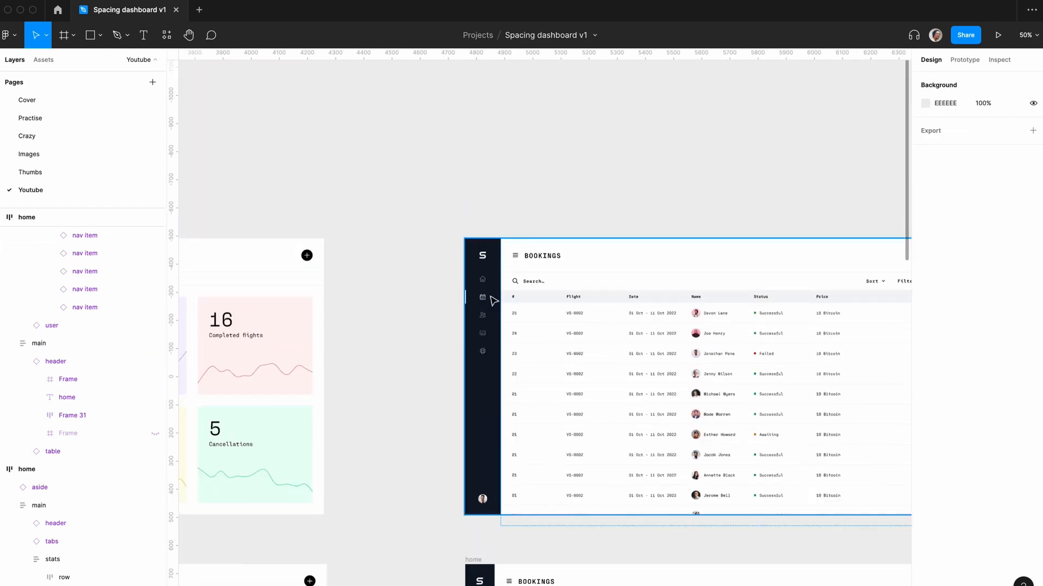
scroll(486, 307, left, 15)
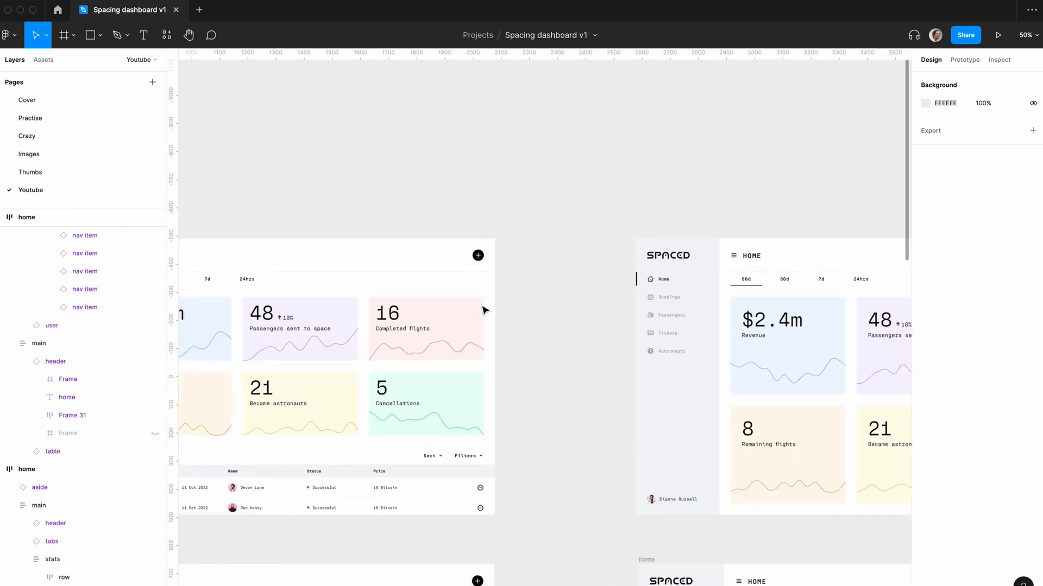
scroll(485, 309, down, 5)
scroll(545, 403, left, 12)
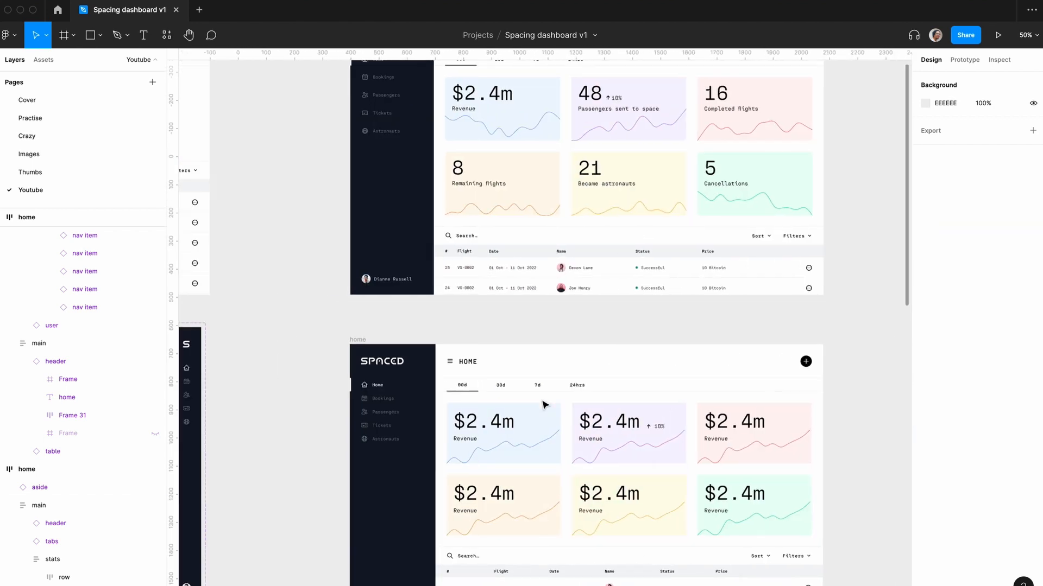
scroll(545, 404, left, 3)
scroll(545, 405, down, 2)
scroll(402, 293, up, 5)
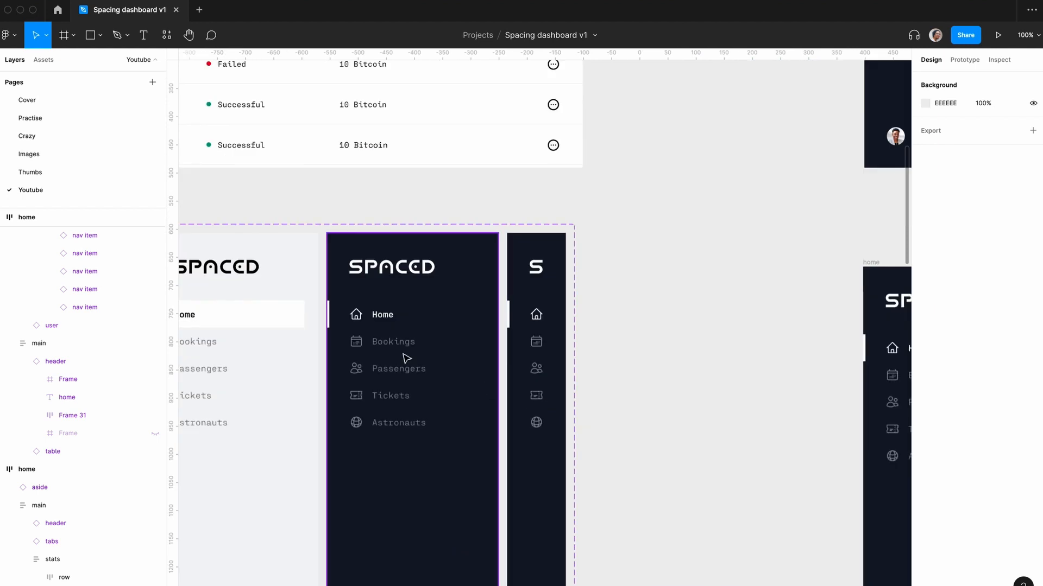
scroll(407, 348, left, 5)
click(422, 337)
click(423, 338)
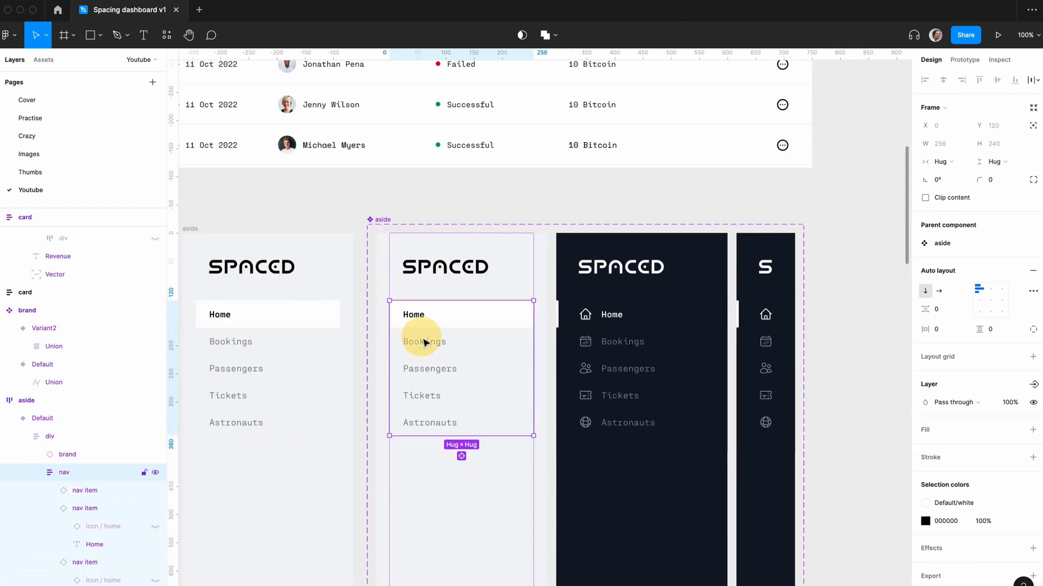
click(943, 312)
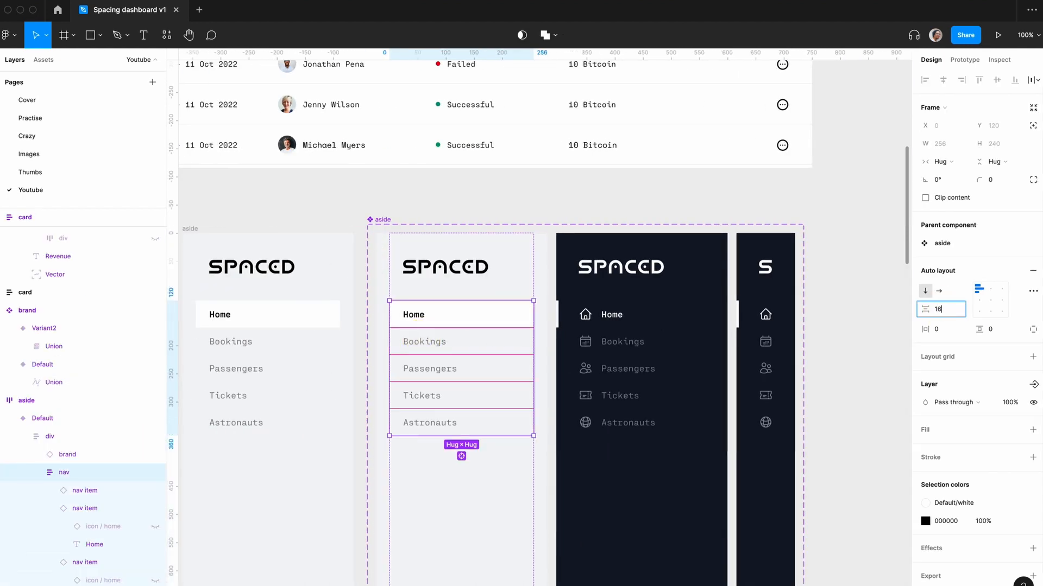
key(Return)
- Compare the nav item spacing in the aside variants with the dark sidebar of the home reference
scroll(761, 321, right, 4)
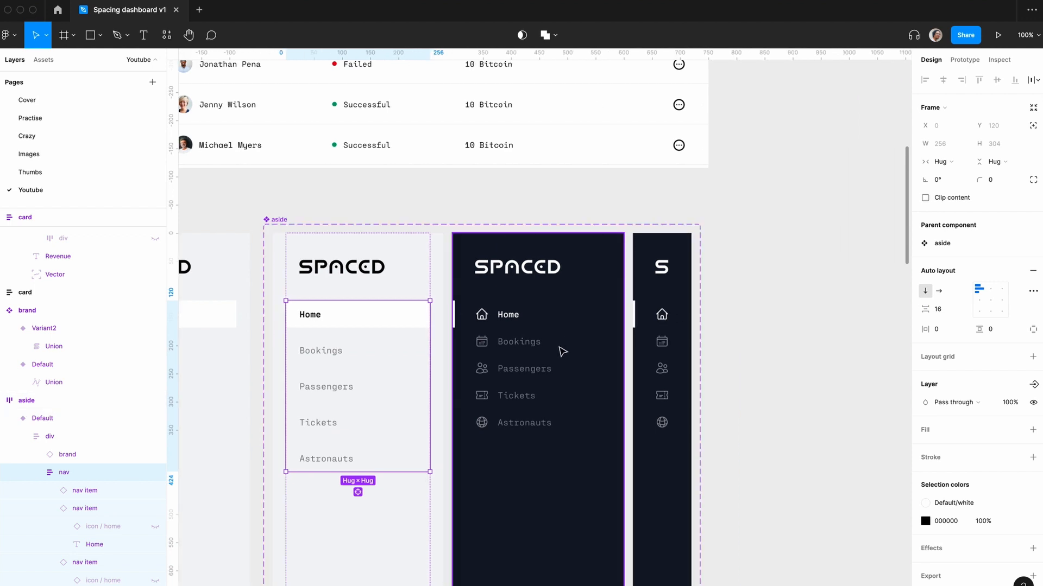
click(745, 326)
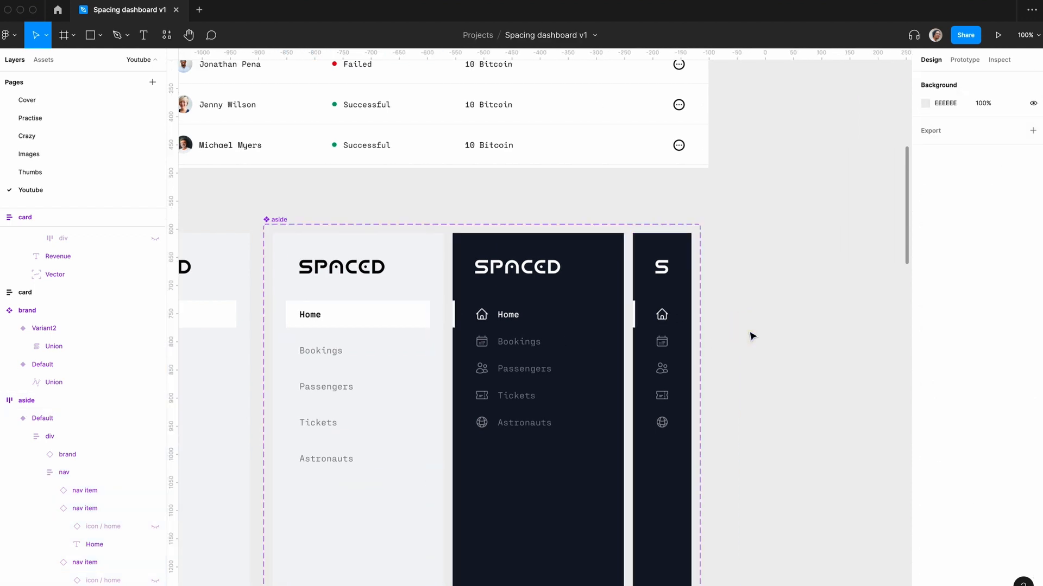
scroll(751, 334, right, 10)
scroll(753, 337, up, 15)
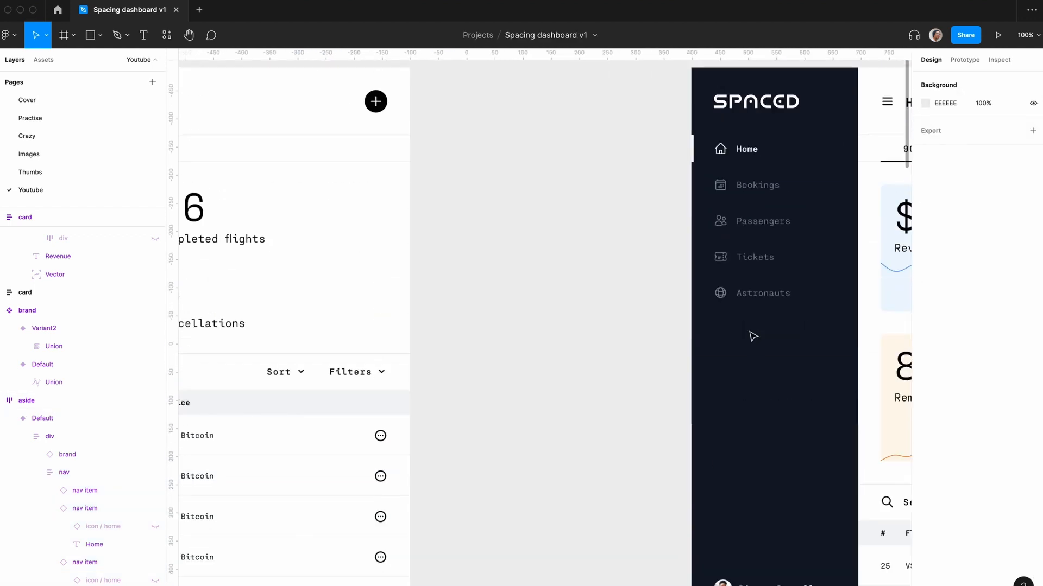
- Check the dark home reference's nav spacing and set the spacing between nav items to 16 in the aside component's Dark text variant
click(768, 233)
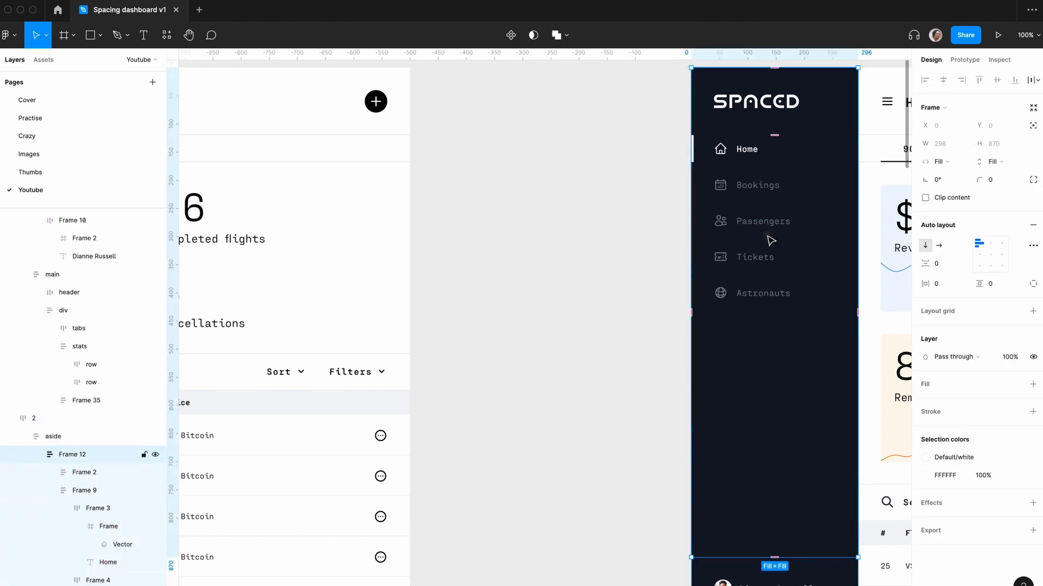
click(771, 240)
scroll(705, 261, down, 10)
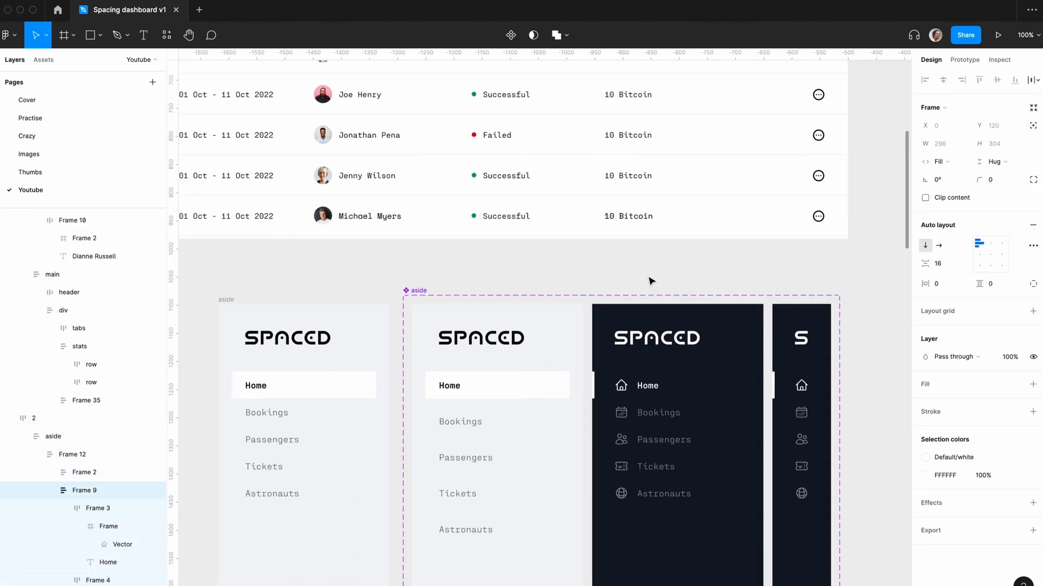
click(652, 432)
click(948, 310)
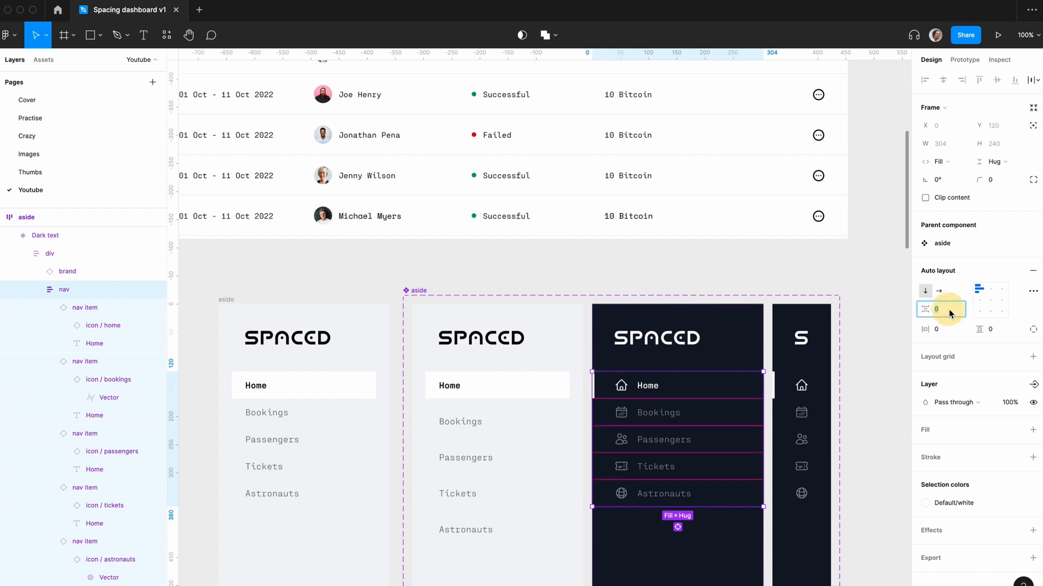
text(16)
key(Return)
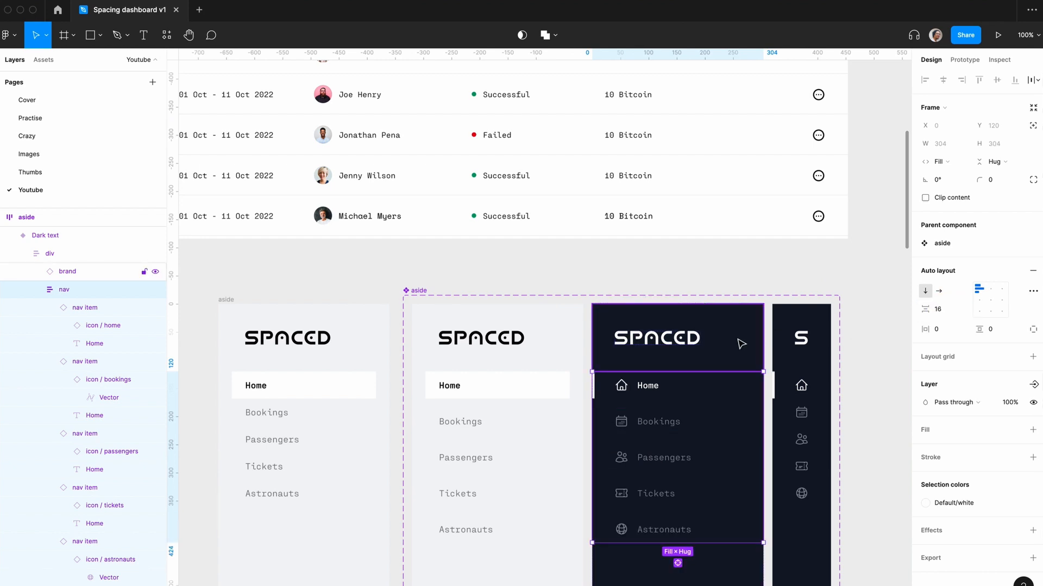
- Set the spacing between nav items to 16 in the nav group of the aside component's Dark icons variant
scroll(735, 342, right, 3)
click(716, 410)
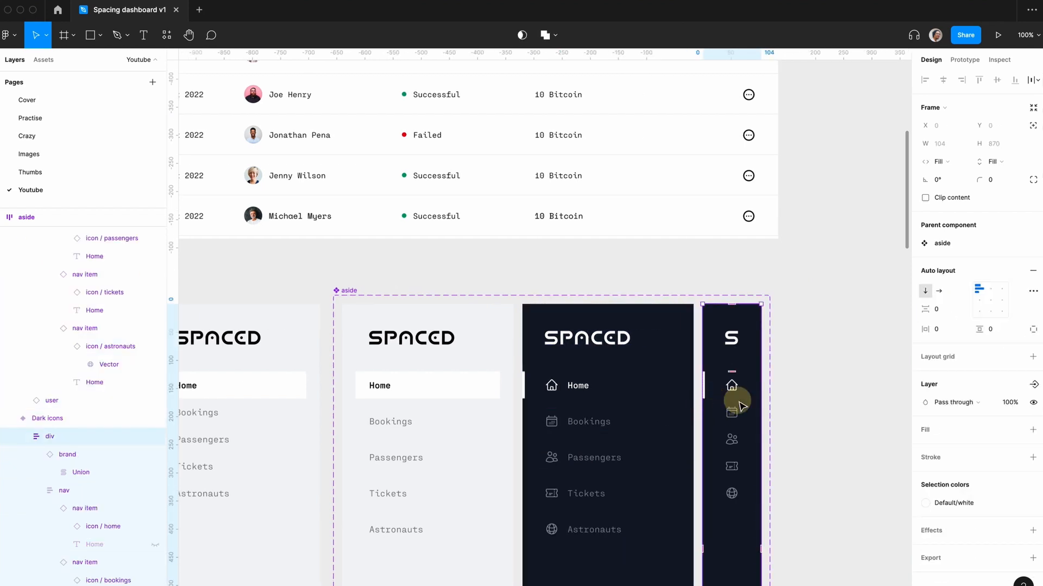
click(952, 315)
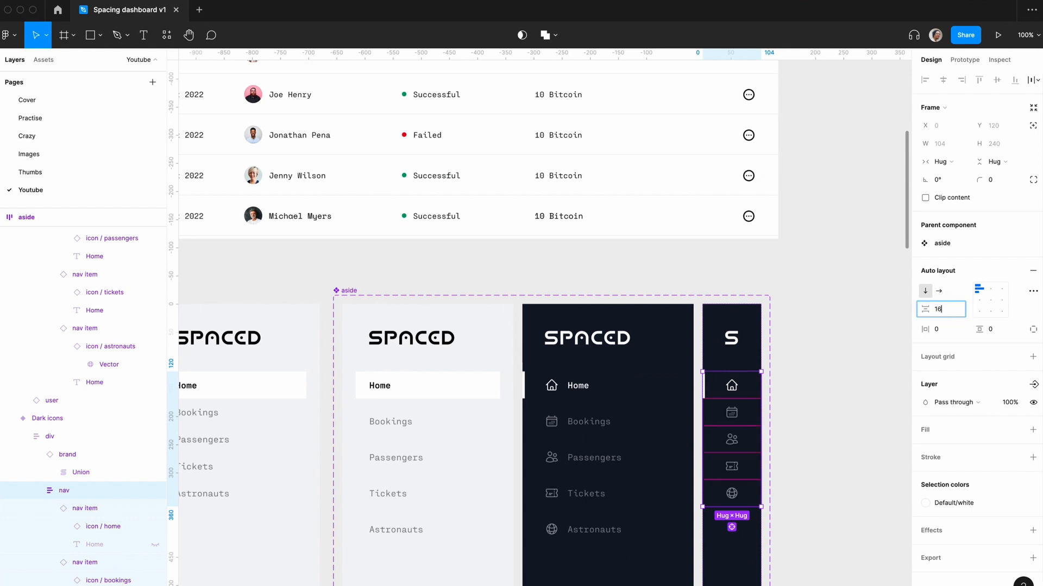
text(16)
key(Return)
click(800, 319)
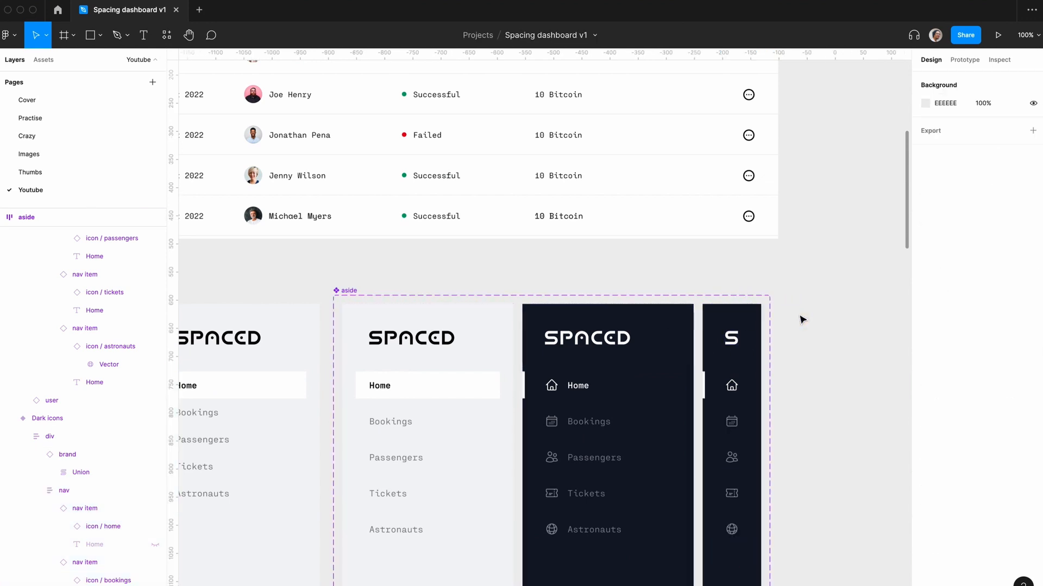
- Examine the nav spacing in the rebuilt home and Bookings screens against their reference screens
key(minus)
scroll(802, 319, right, 12)
scroll(802, 319, down, 2)
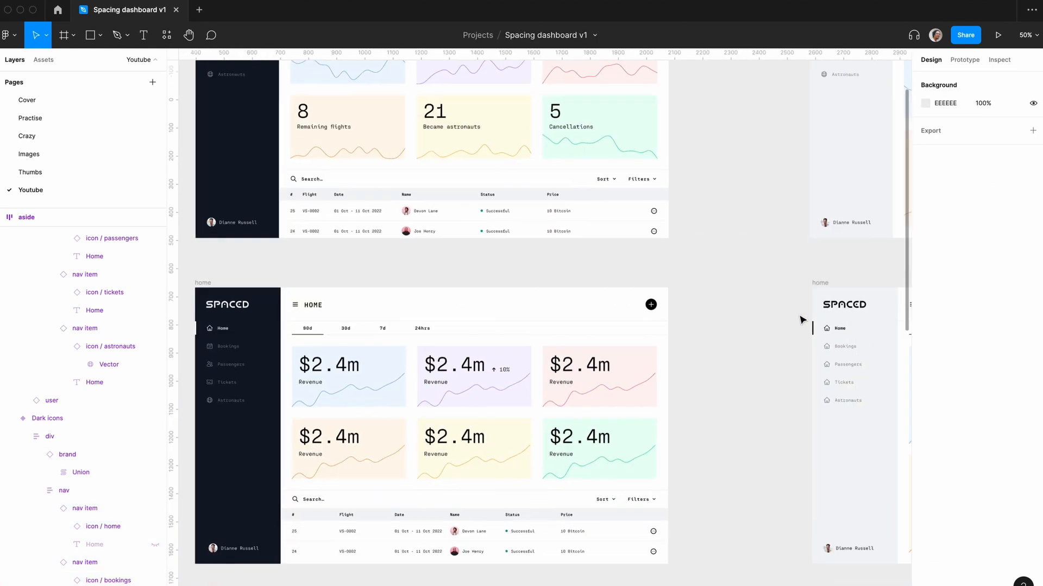
scroll(802, 319, right, 15)
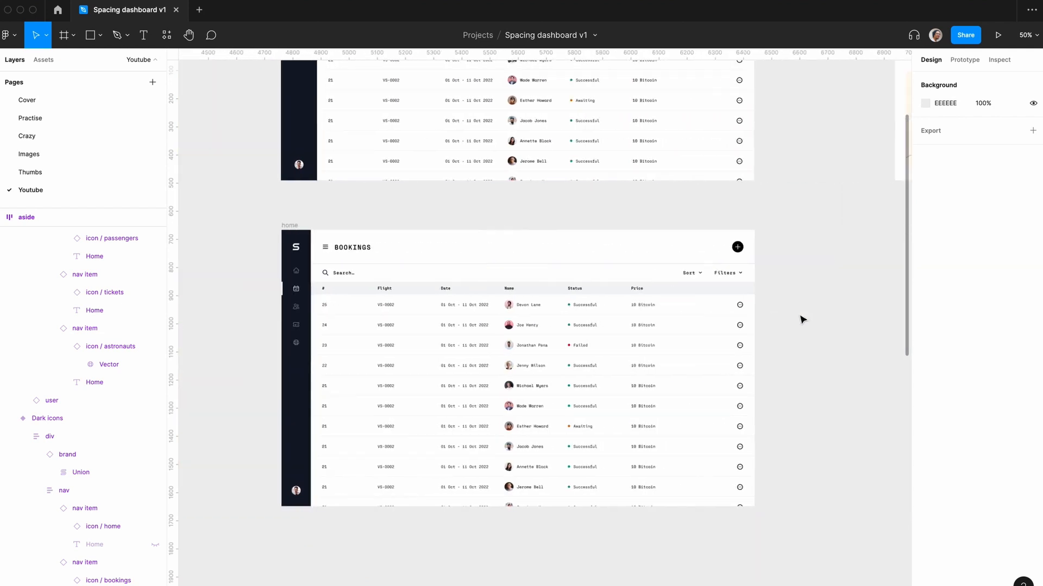
click(802, 319)
key(plus)
scroll(800, 319, left, 5)
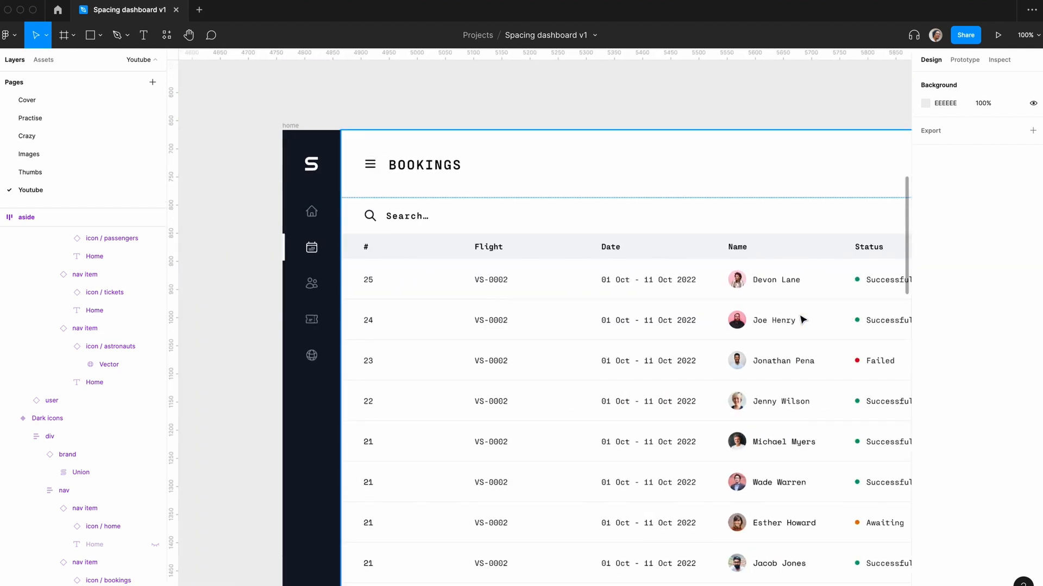
key(minus)
scroll(802, 319, right, 3)
click(801, 317)
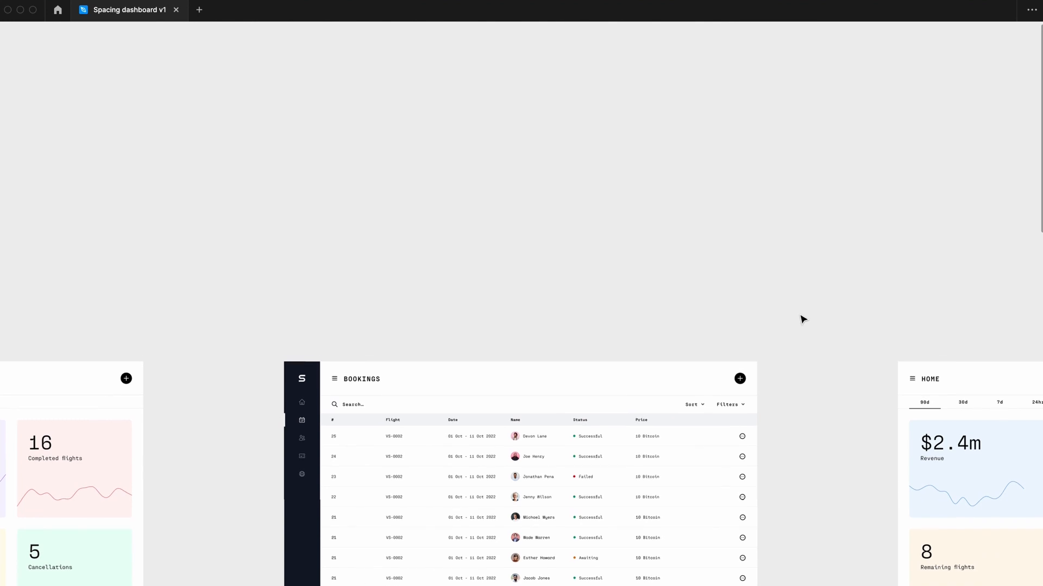
scroll(801, 317, down, 3)
scroll(800, 317, up, 5)
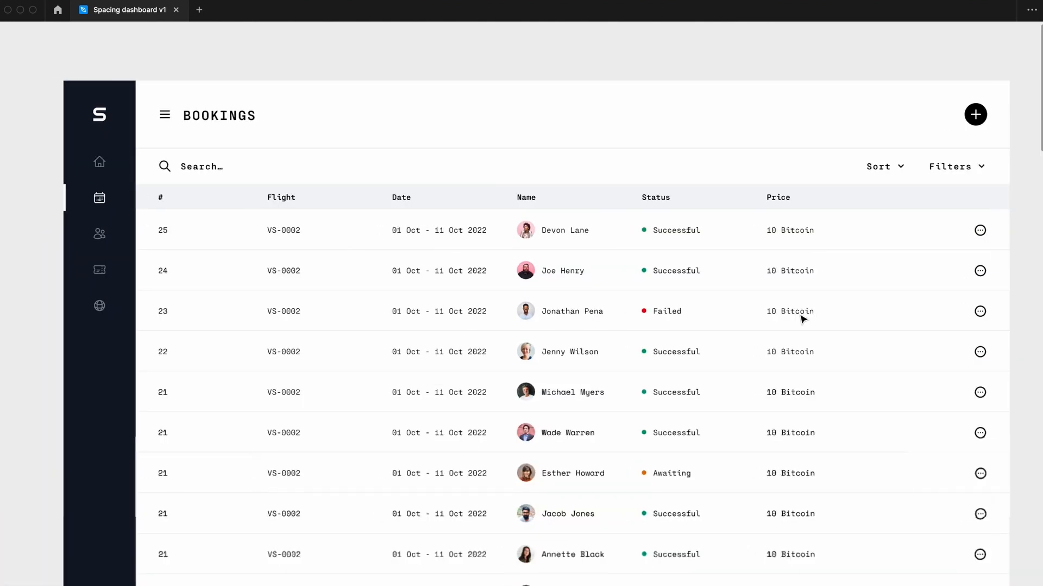
scroll(597, 244, left, 5)
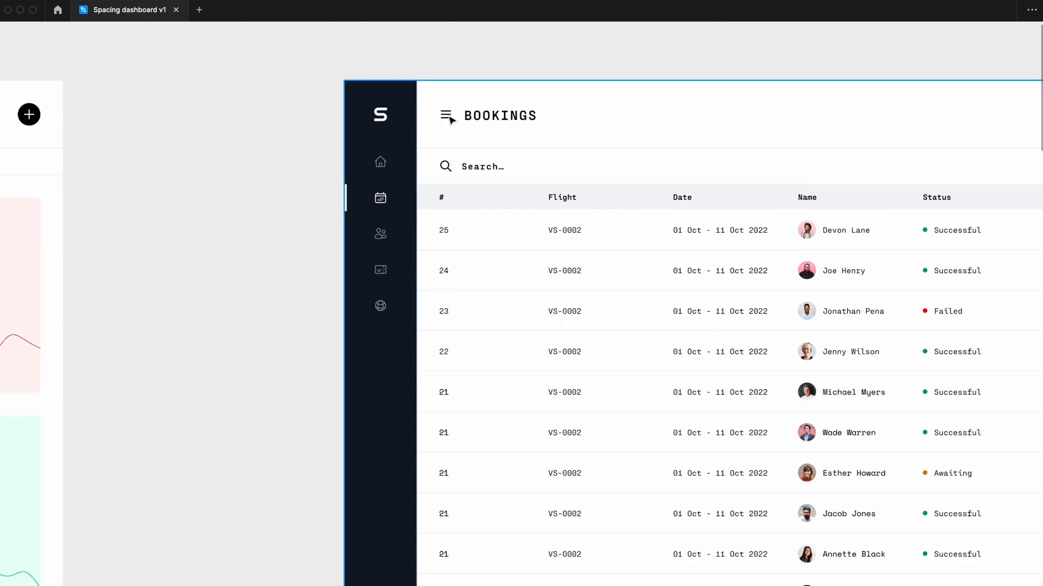
scroll(682, 161, right, 5)
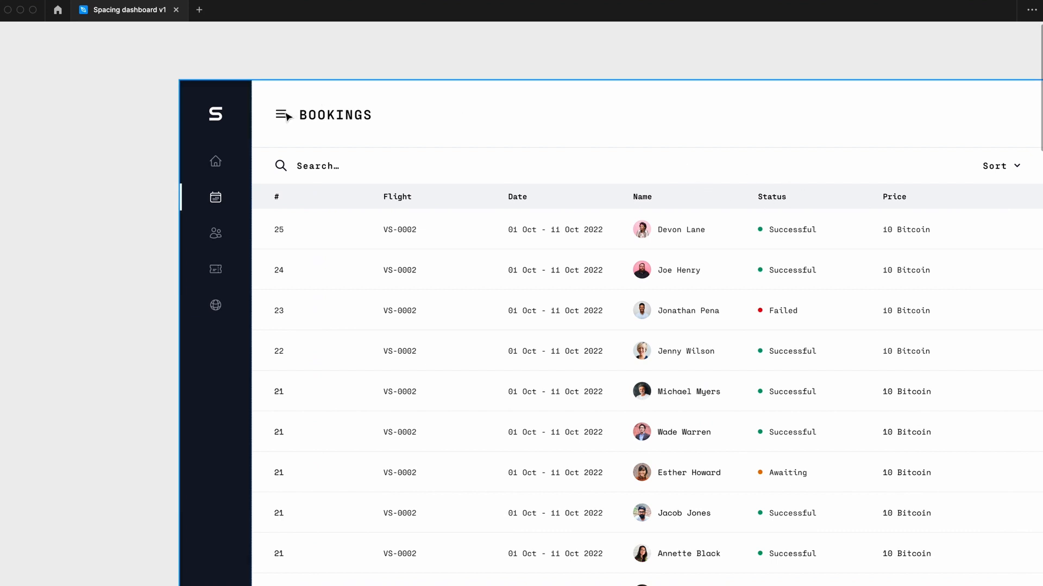
- Duplicate the rebuilt Bookings screen and place the copy beneath the Home reference that has no sidebar
key(minus)
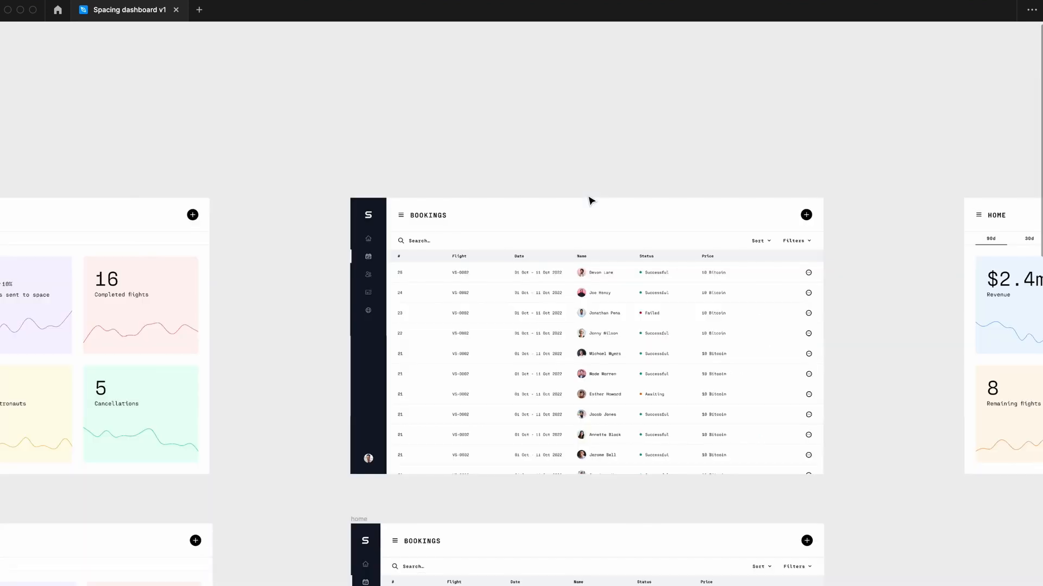
scroll(589, 197, right, 10)
key(plus)
key(minus)
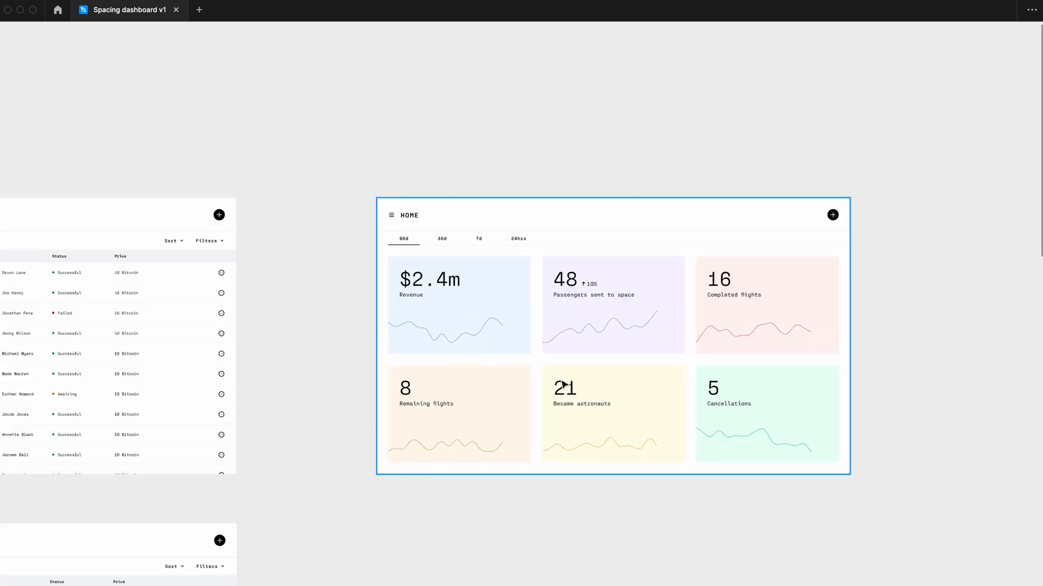
scroll(464, 409, down, 5)
scroll(465, 409, left, 7)
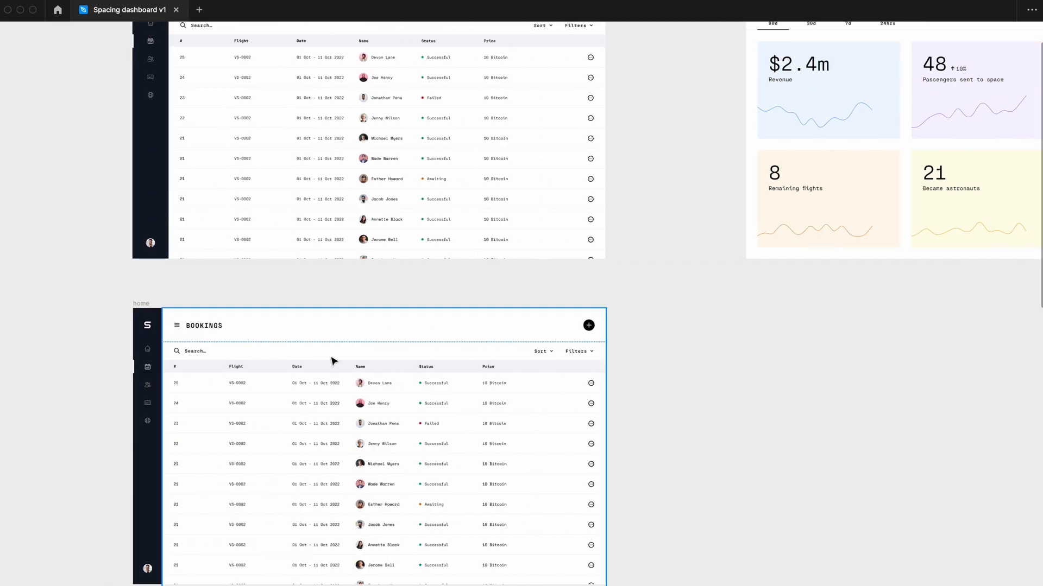
click(134, 304)
key(super+d)
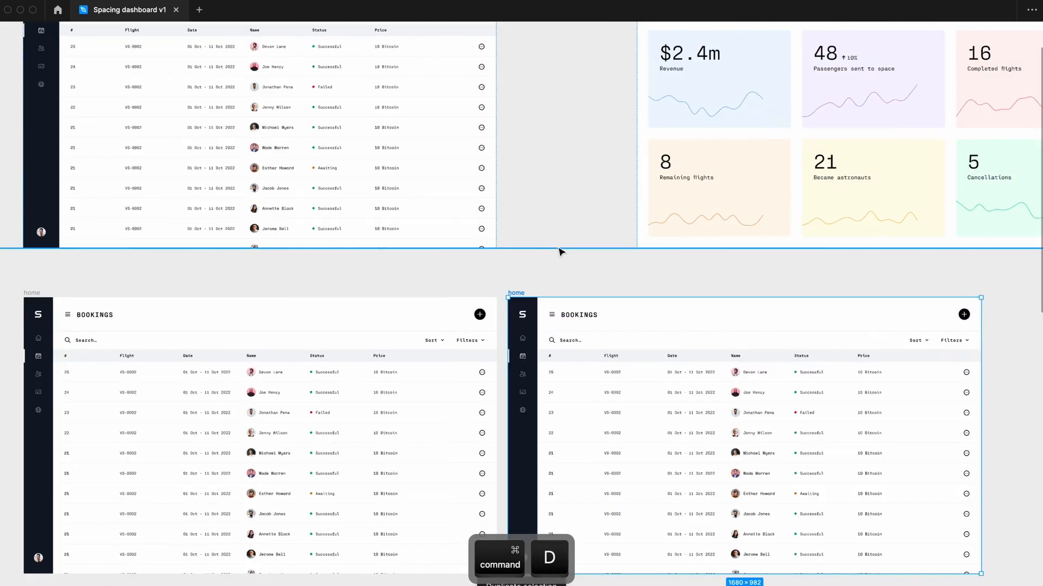
drag(518, 295, 660, 295)
scroll(582, 285, down, 2)
scroll(583, 285, right, 2)
- Hide the aside layer in the duplicated Bookings screen so the main content fills the frame
key(plus)
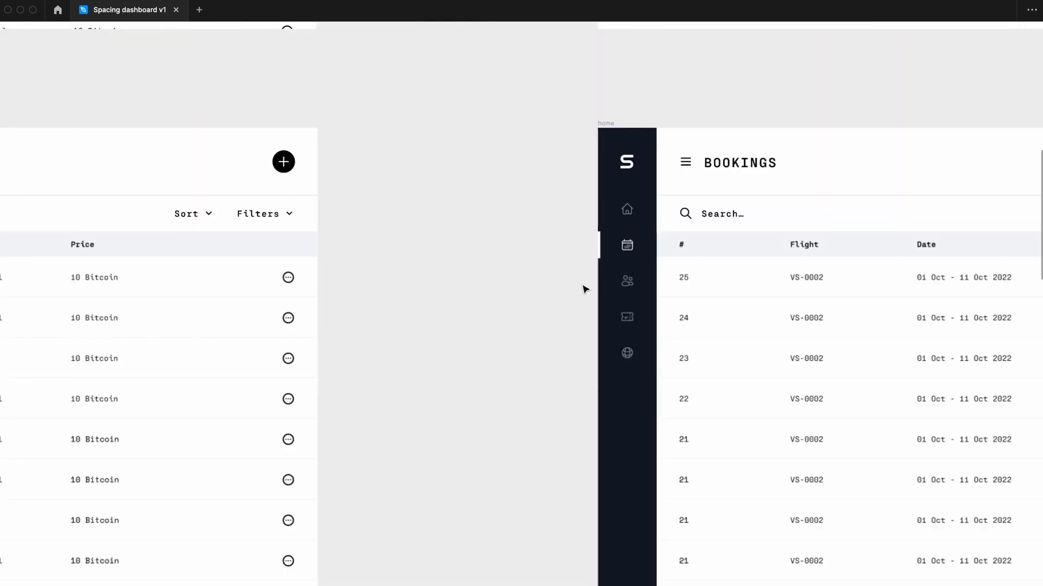
scroll(584, 288, right, 6)
click(326, 205)
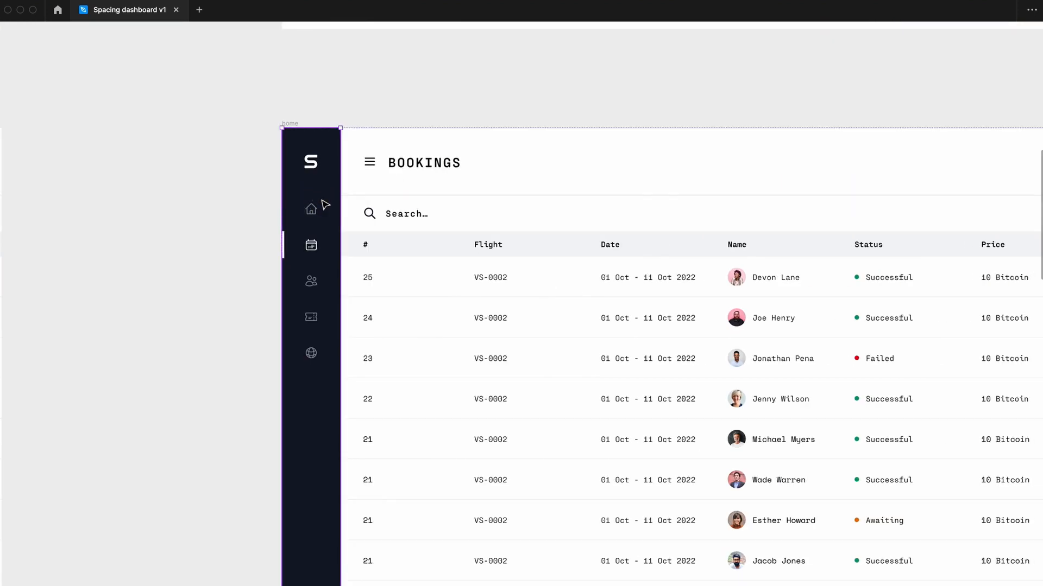
key(minus)
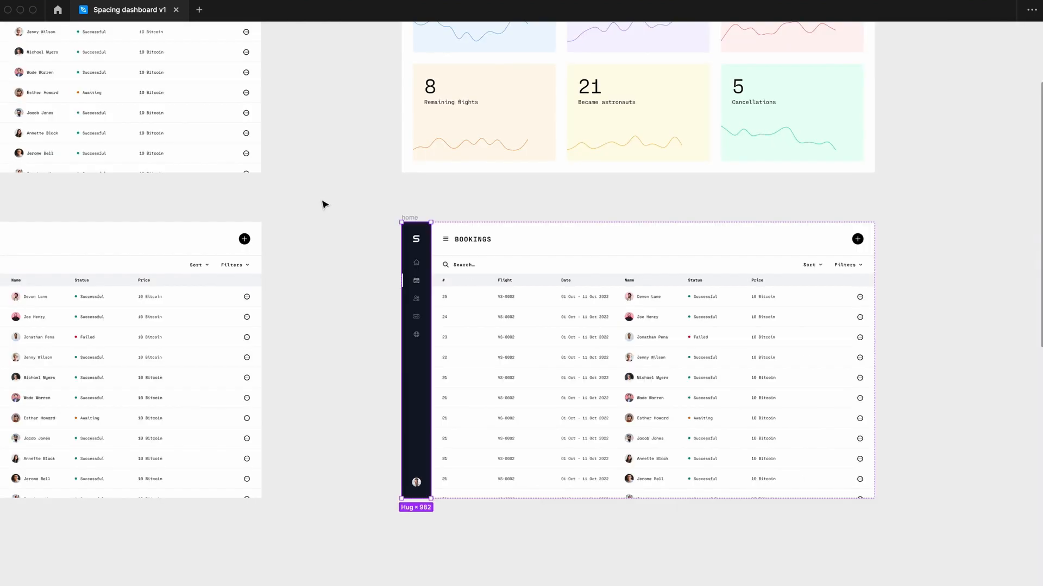
key(super+period)
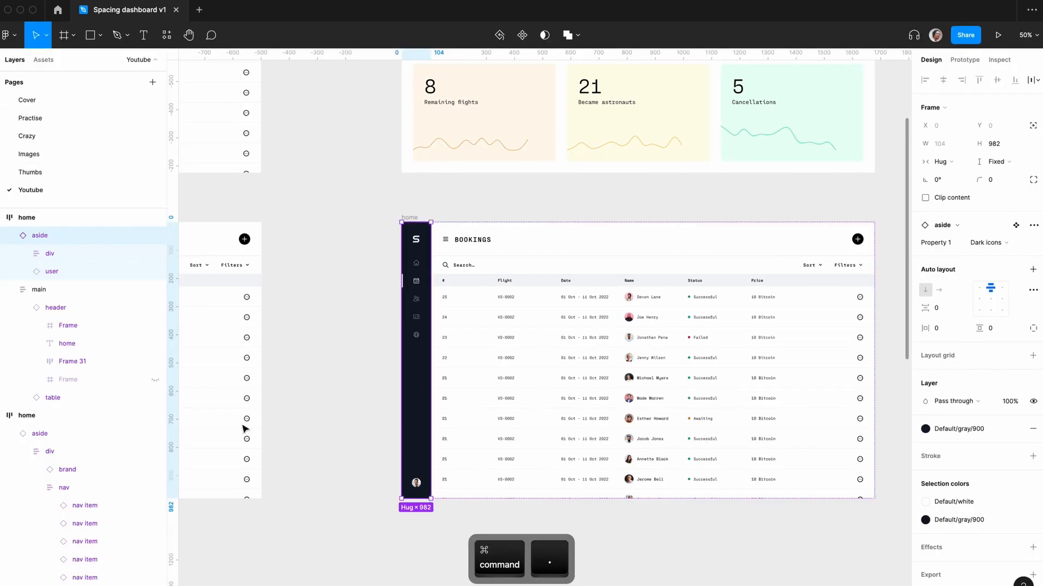
click(155, 236)
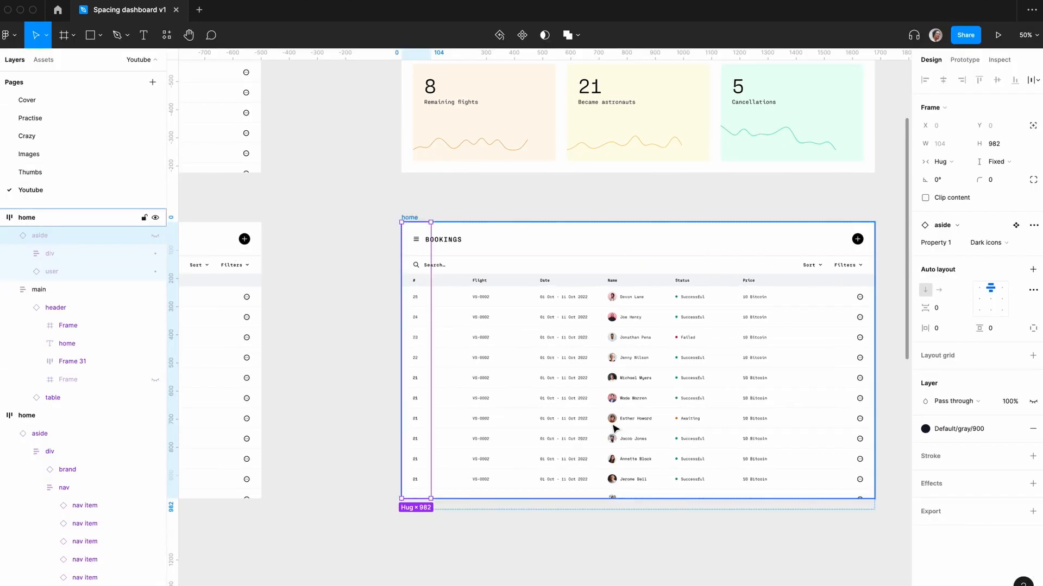
click(649, 537)
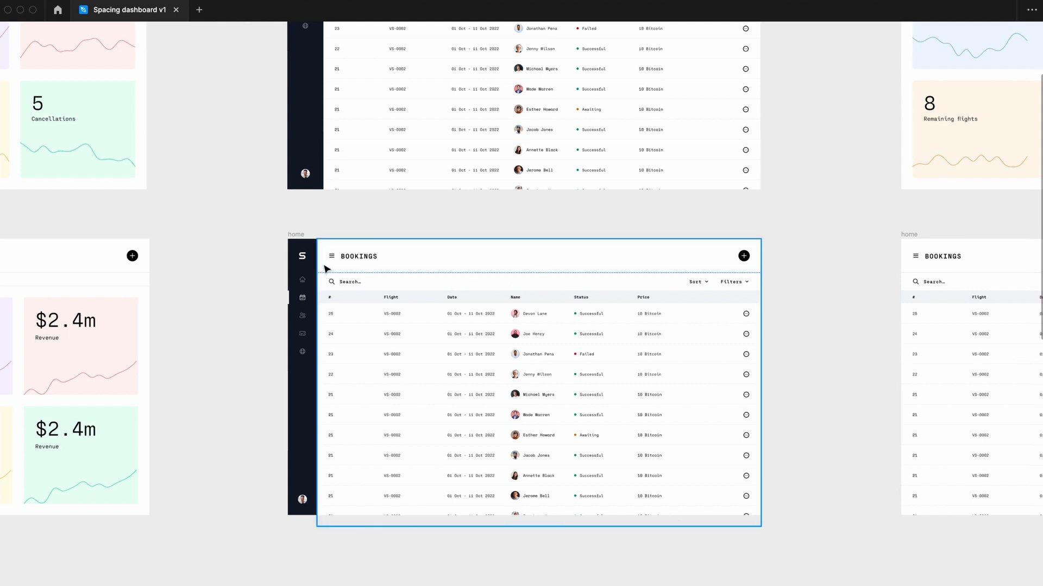
- Compare the row of rebuilt screens with the reference screens above, including the copy without a sidebar
scroll(323, 270, up, 3)
key(minus)
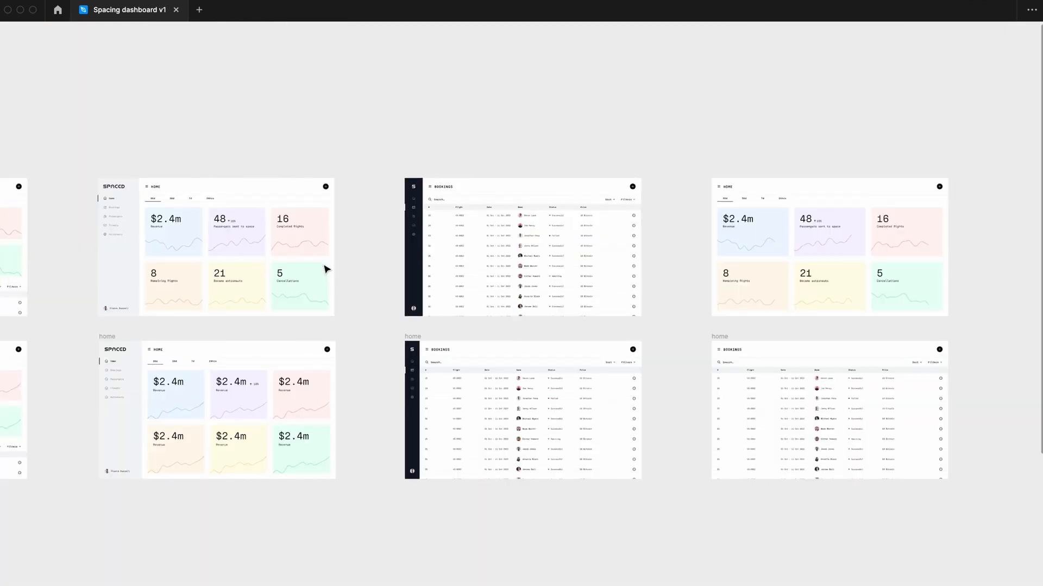
key(minus)
key(plus)
scroll(326, 270, left, 3)
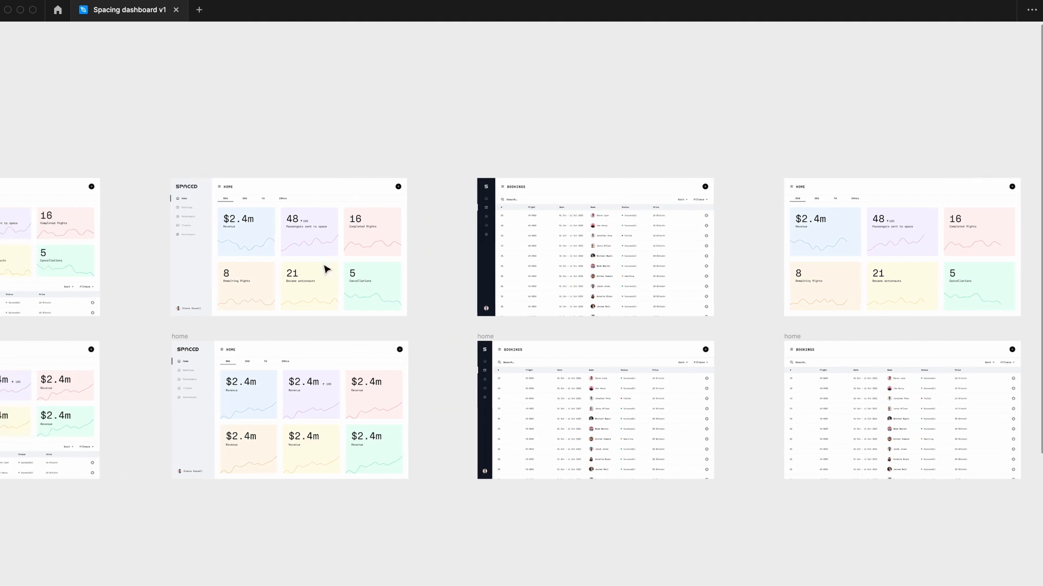
key(plus)
scroll(365, 358, down, 3)
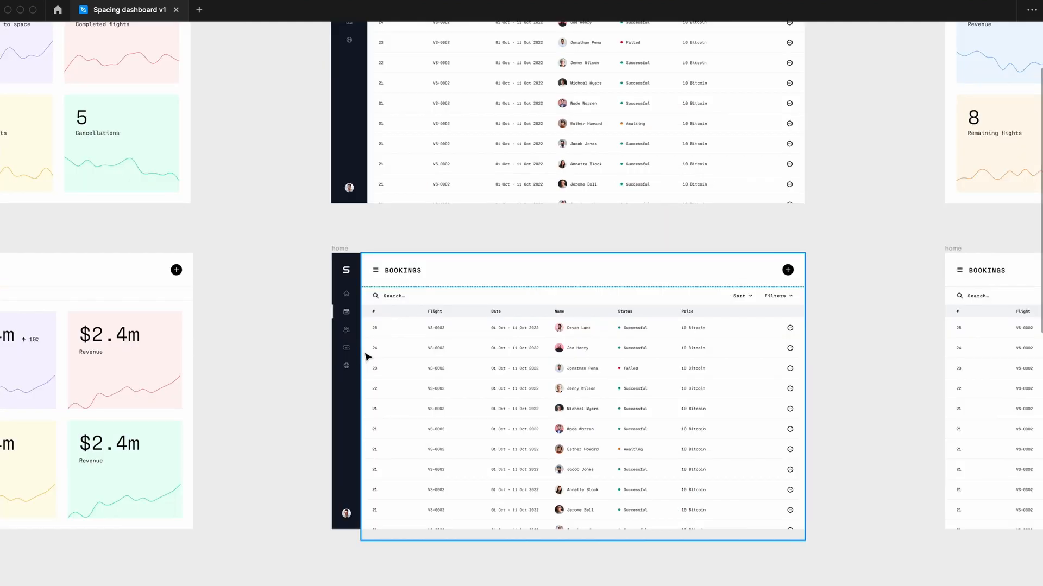
key(minus)
scroll(681, 271, right, 6)
key(plus)
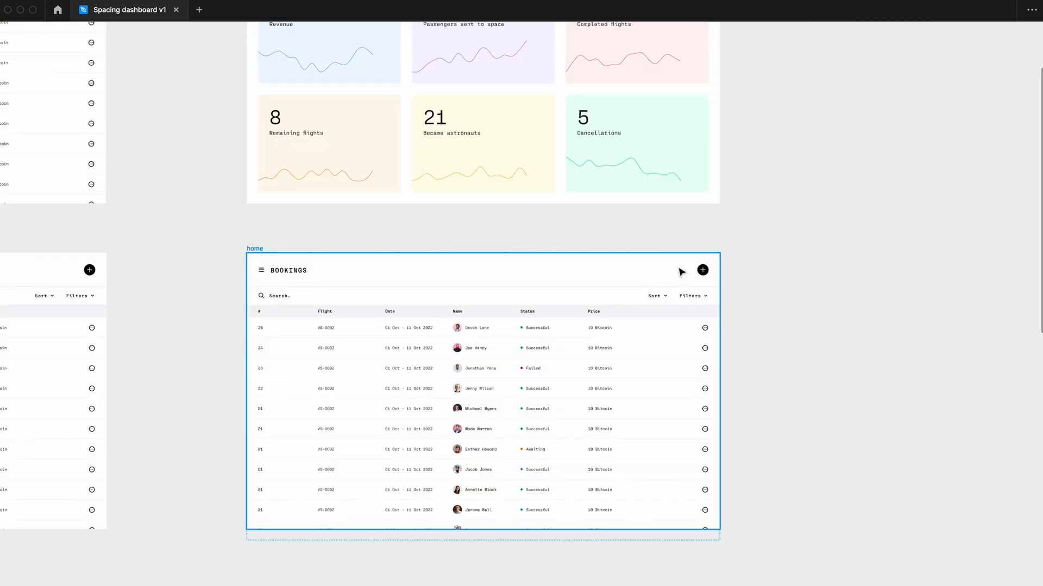